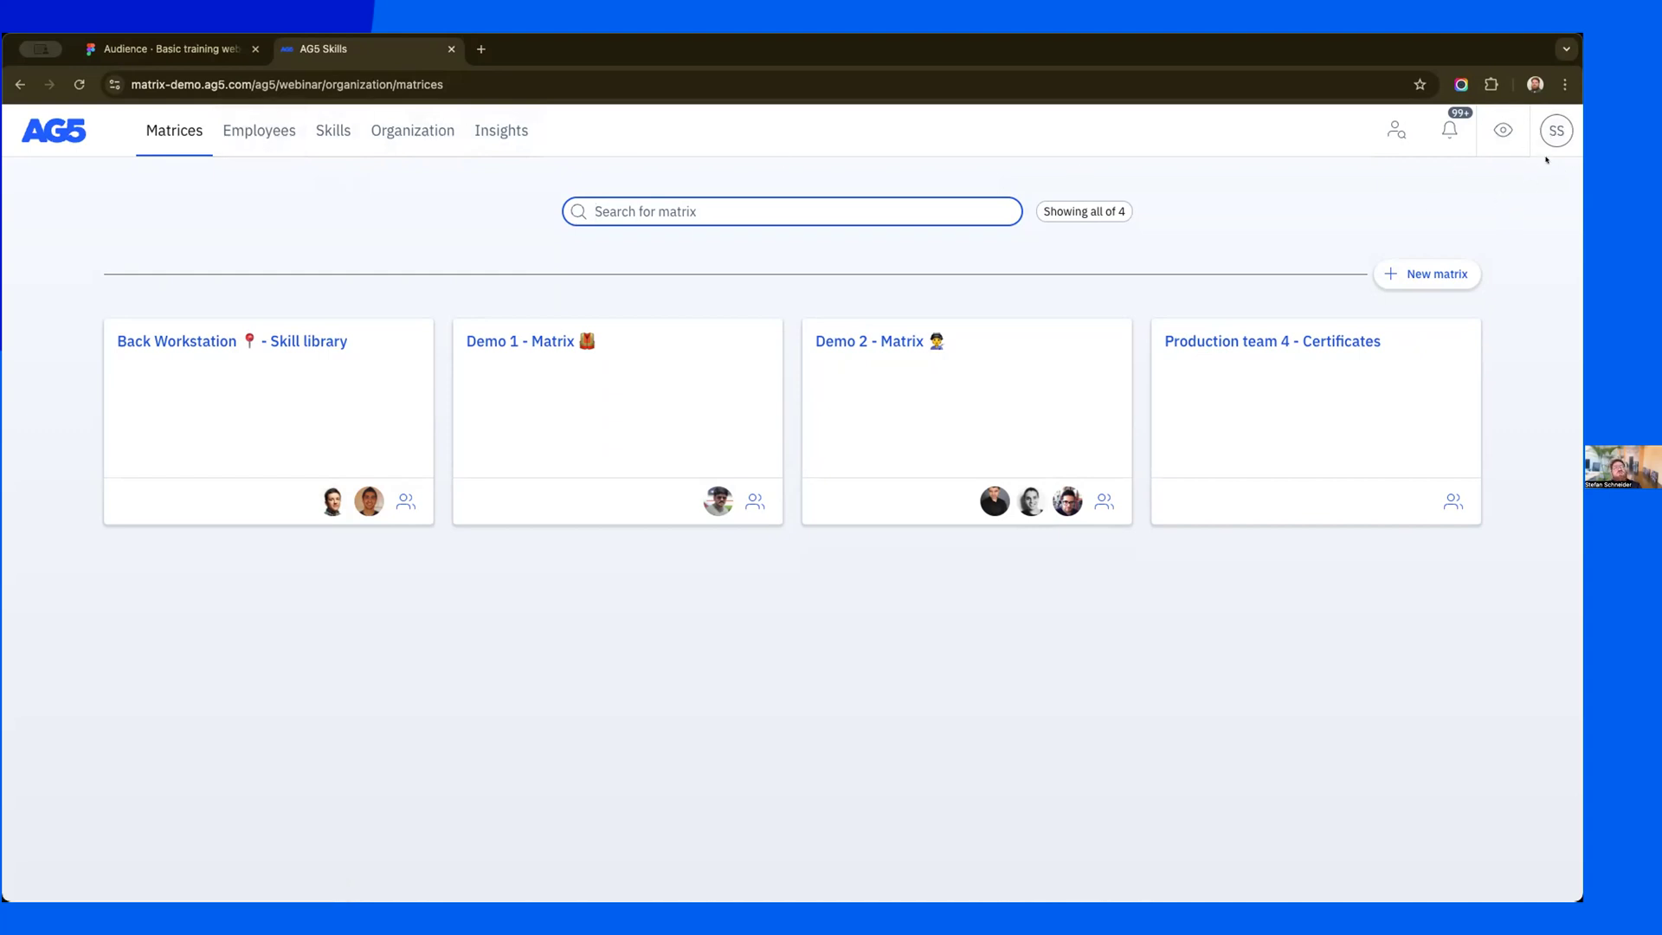
- Open the AG5 help documentation from the account options
click(1556, 130)
click(1556, 130)
click(1556, 131)
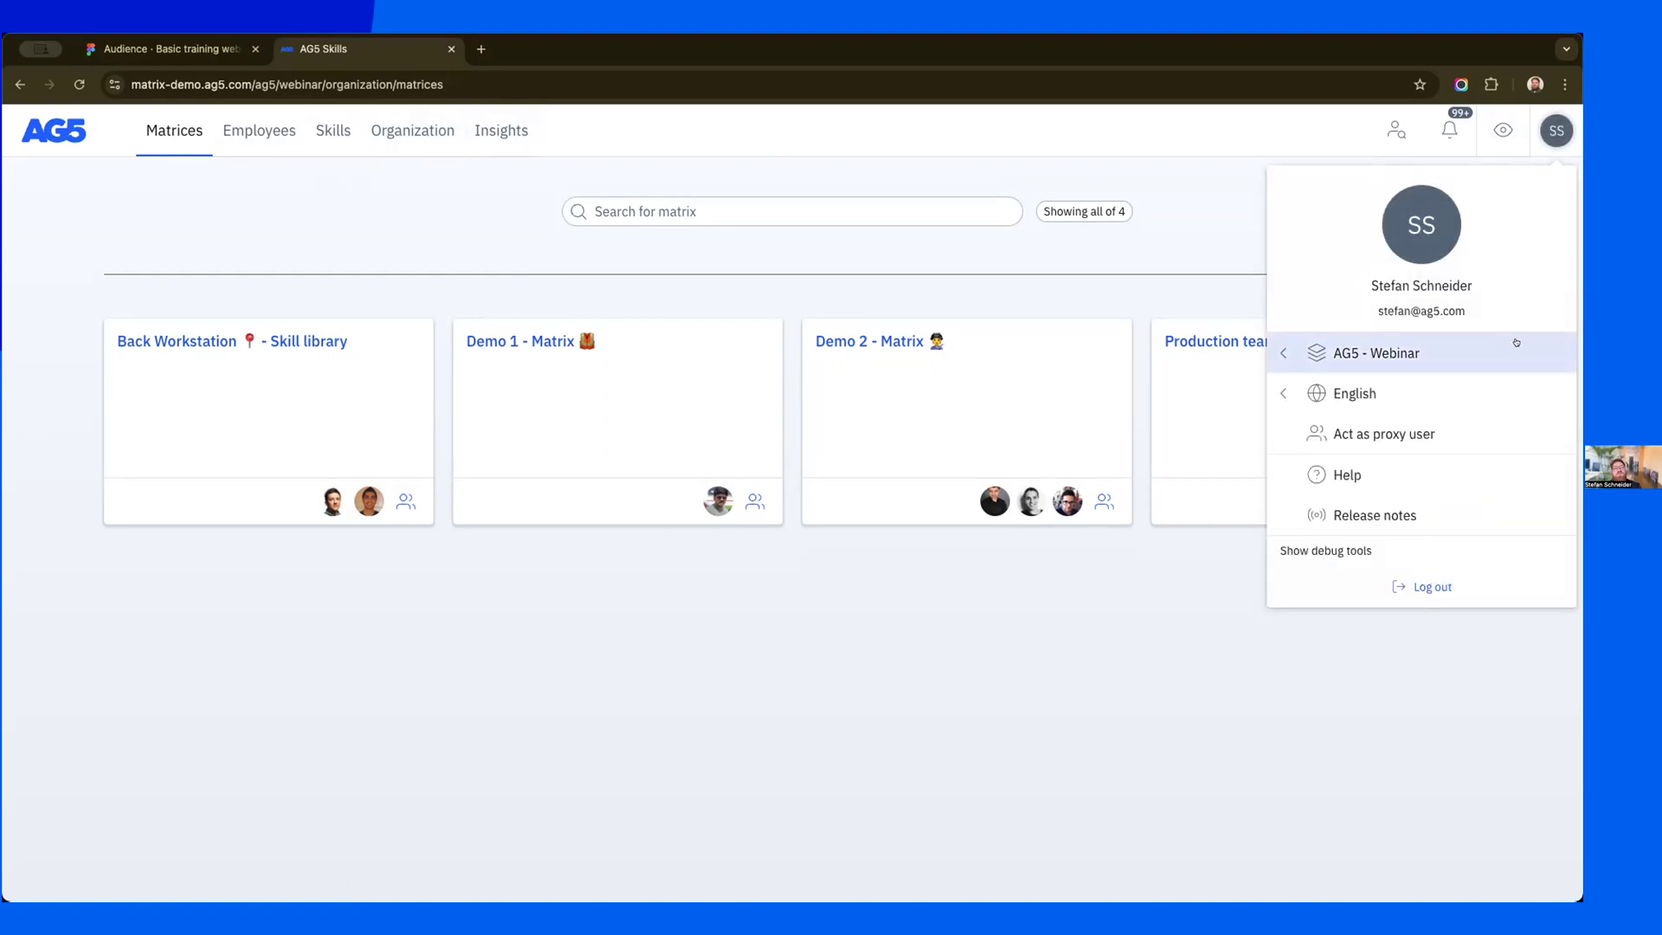
click(1347, 474)
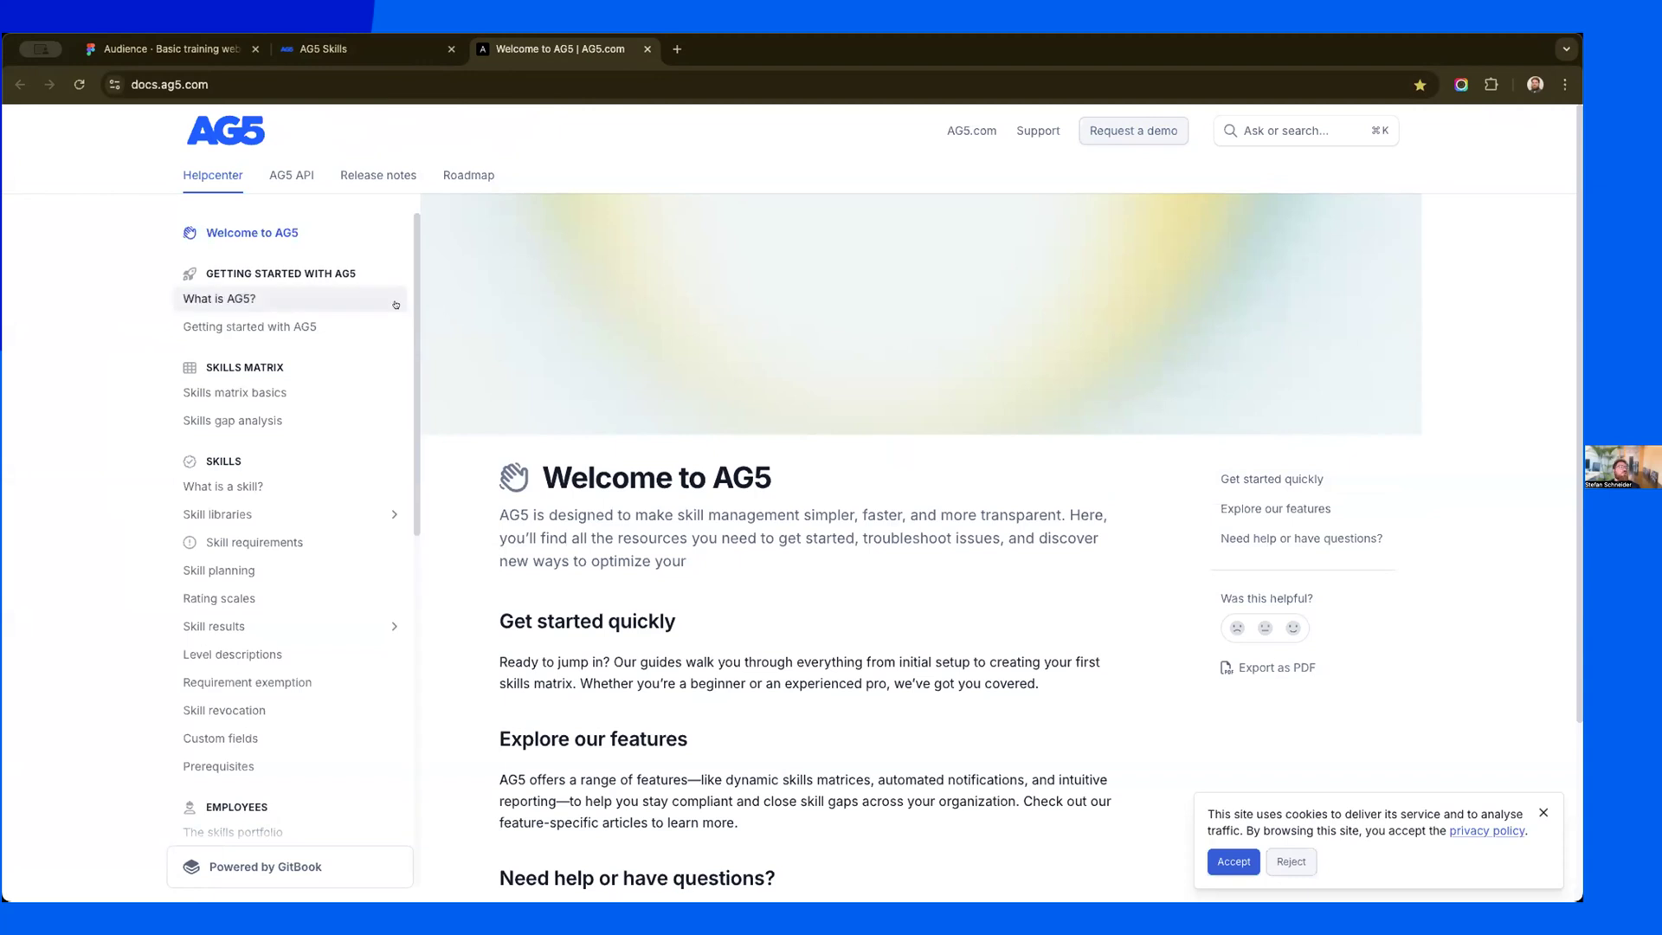
- View the documentation's release notes and 2025 roadmap, and return to the Helpcenter to browse its topics
click(365, 176)
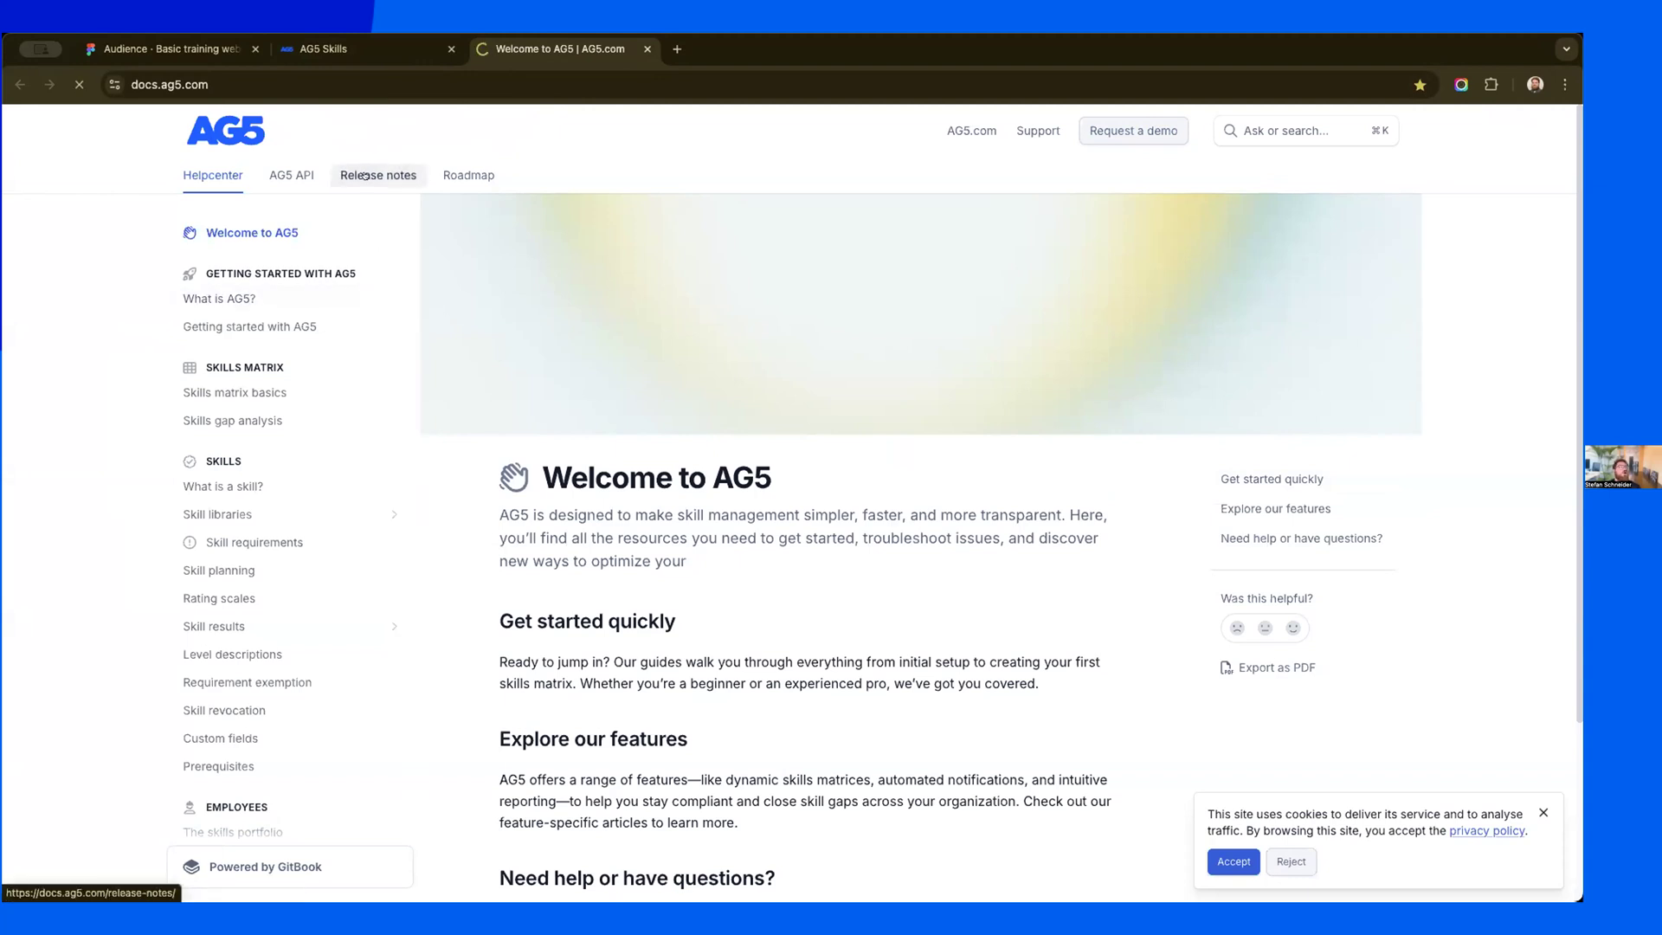
click(468, 176)
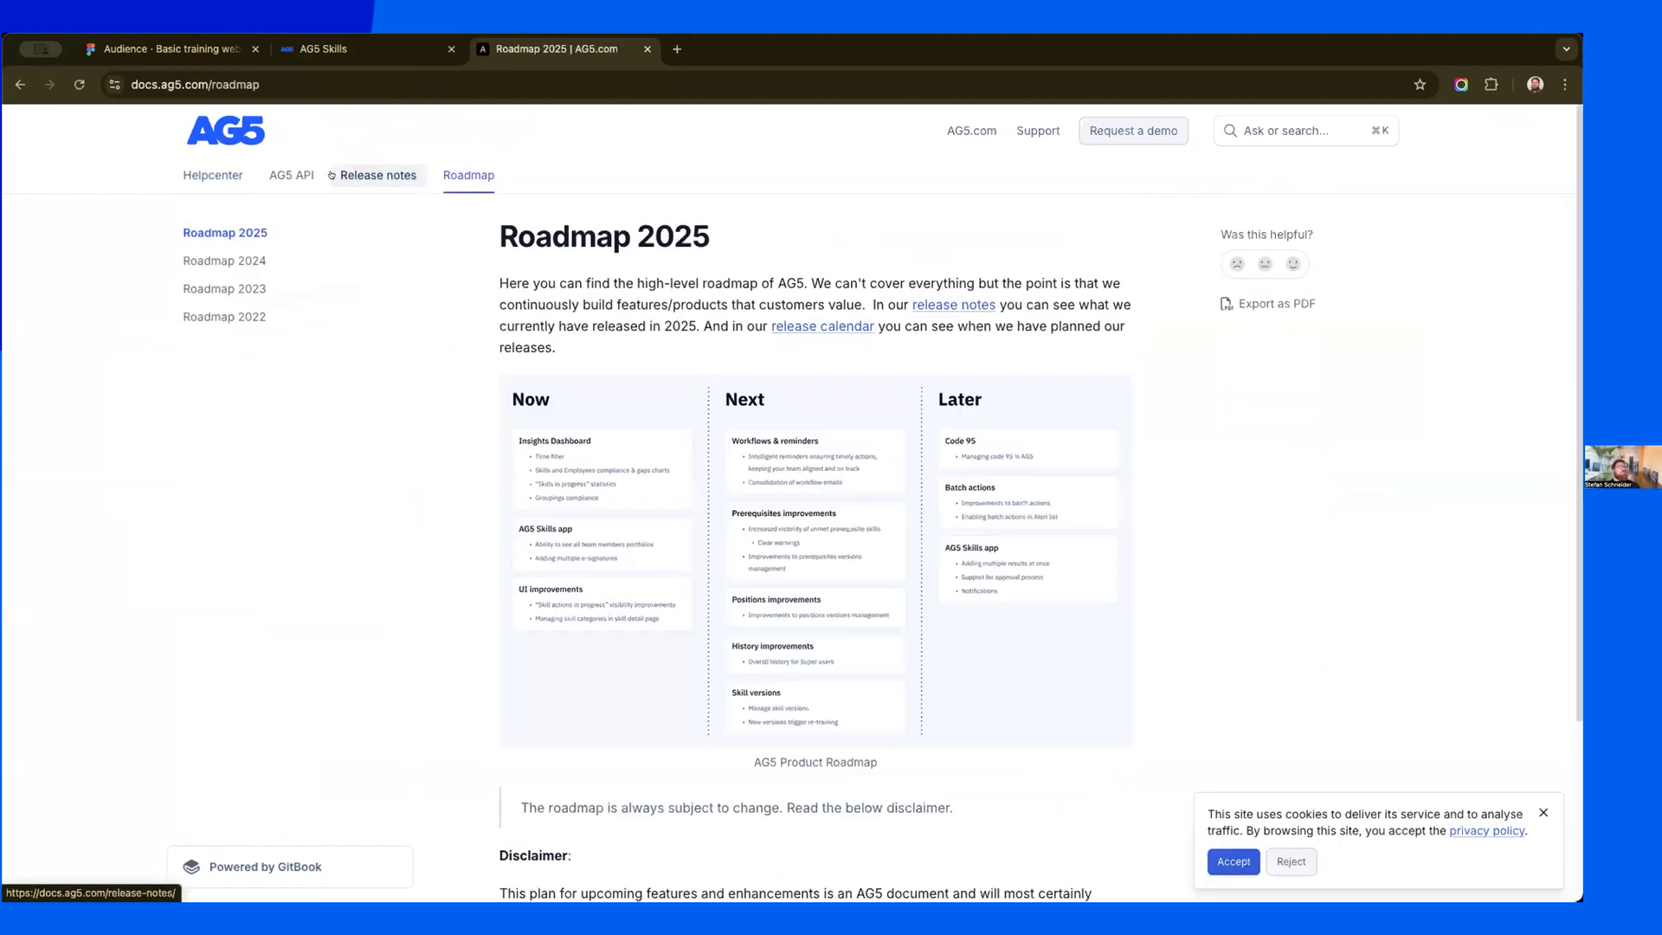
click(220, 172)
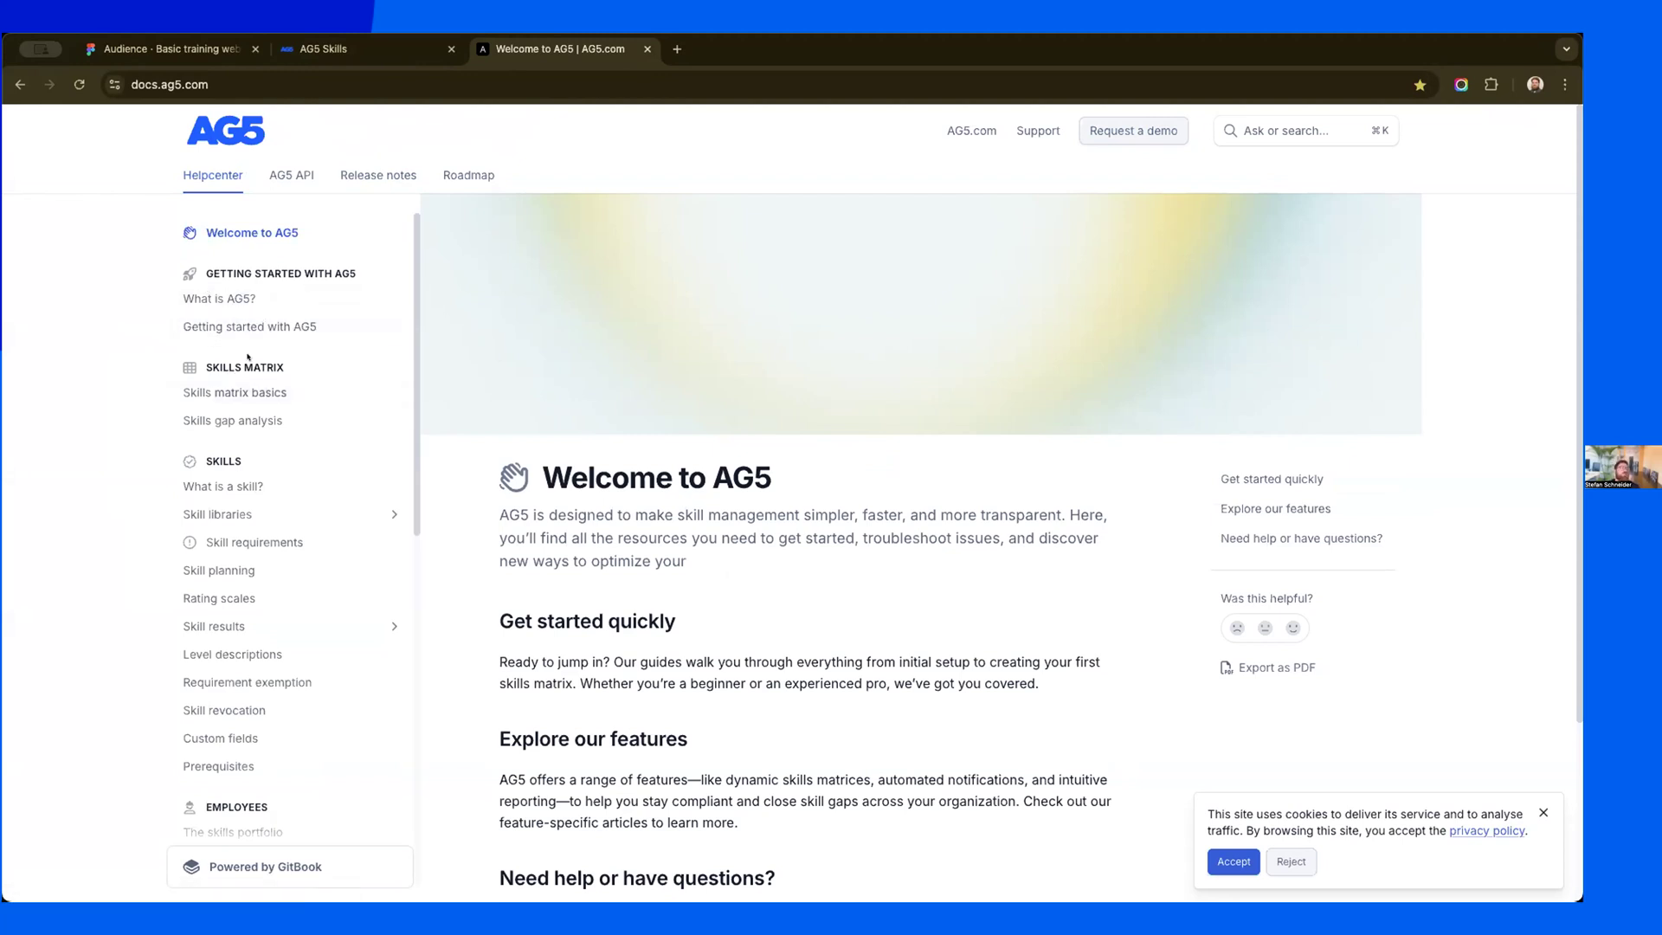
scroll(260, 415, down, 5)
scroll(285, 501, down, 4)
scroll(285, 500, up, 10)
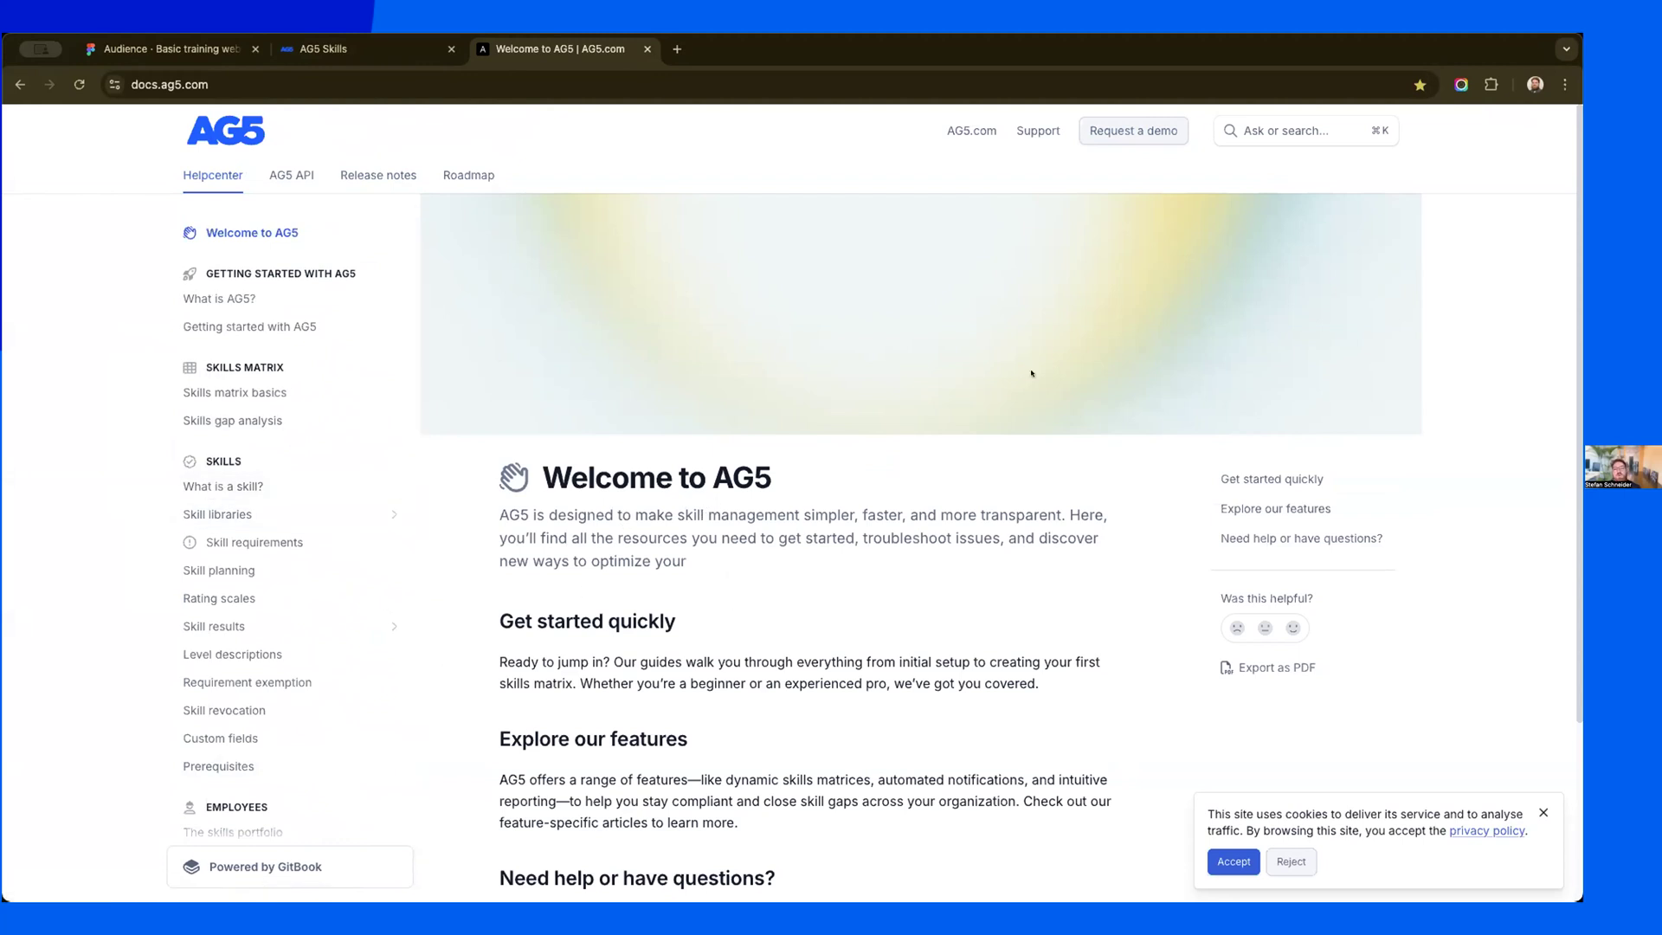
- Return to AG5 Skills and look through the full Employees list
click(364, 49)
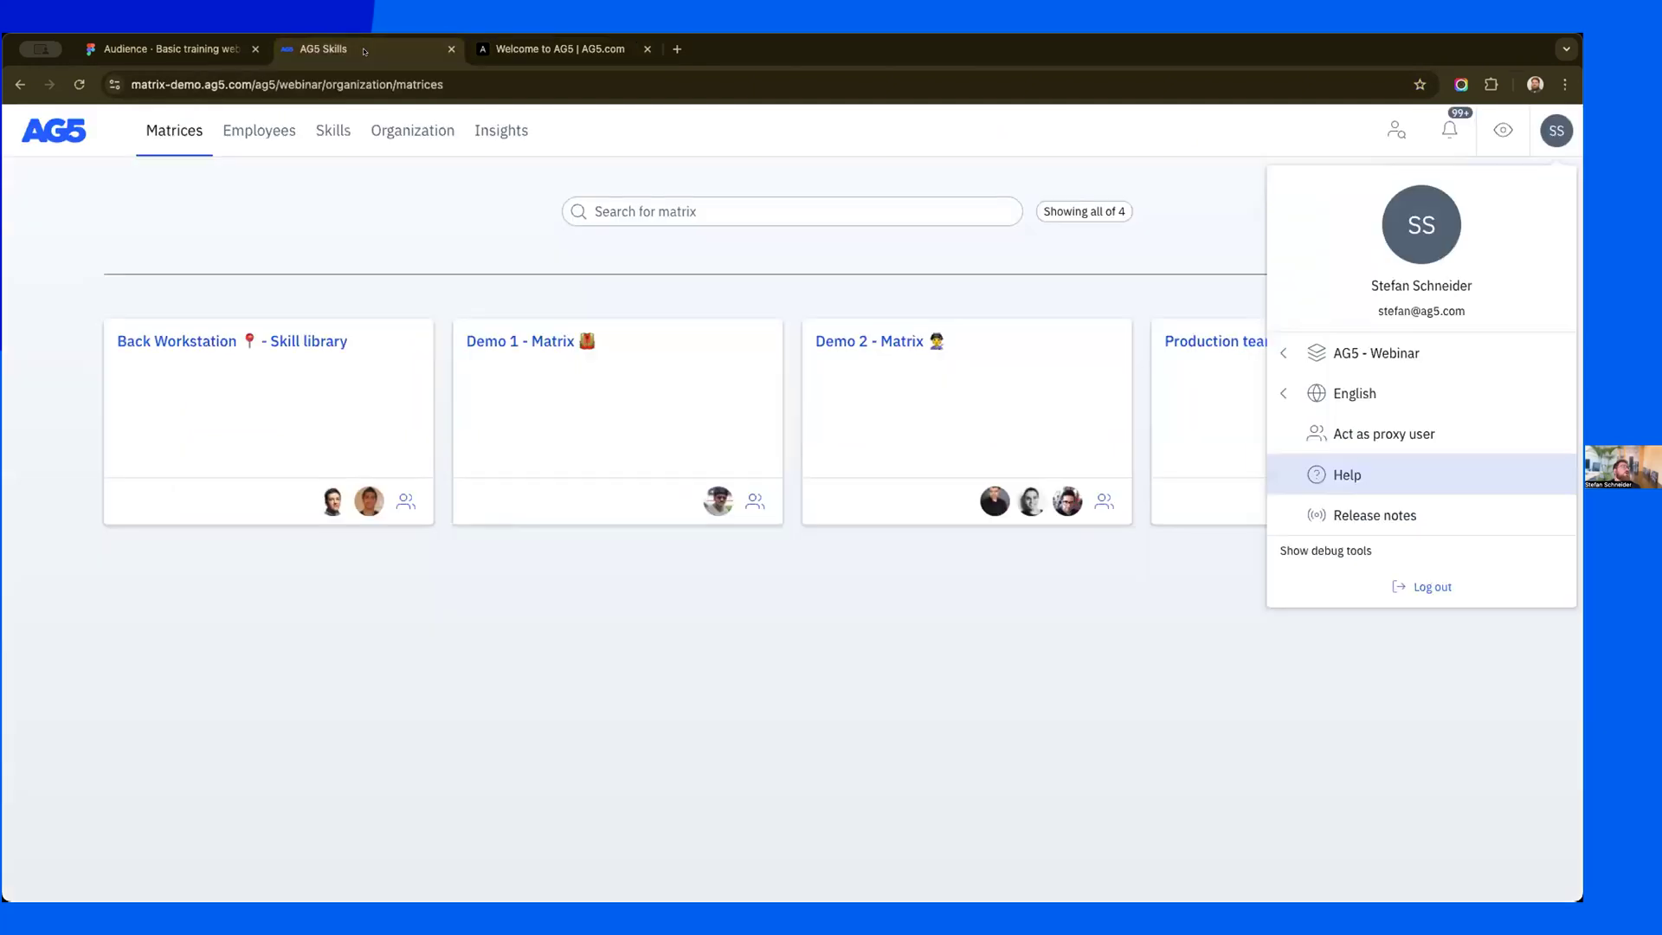
click(378, 197)
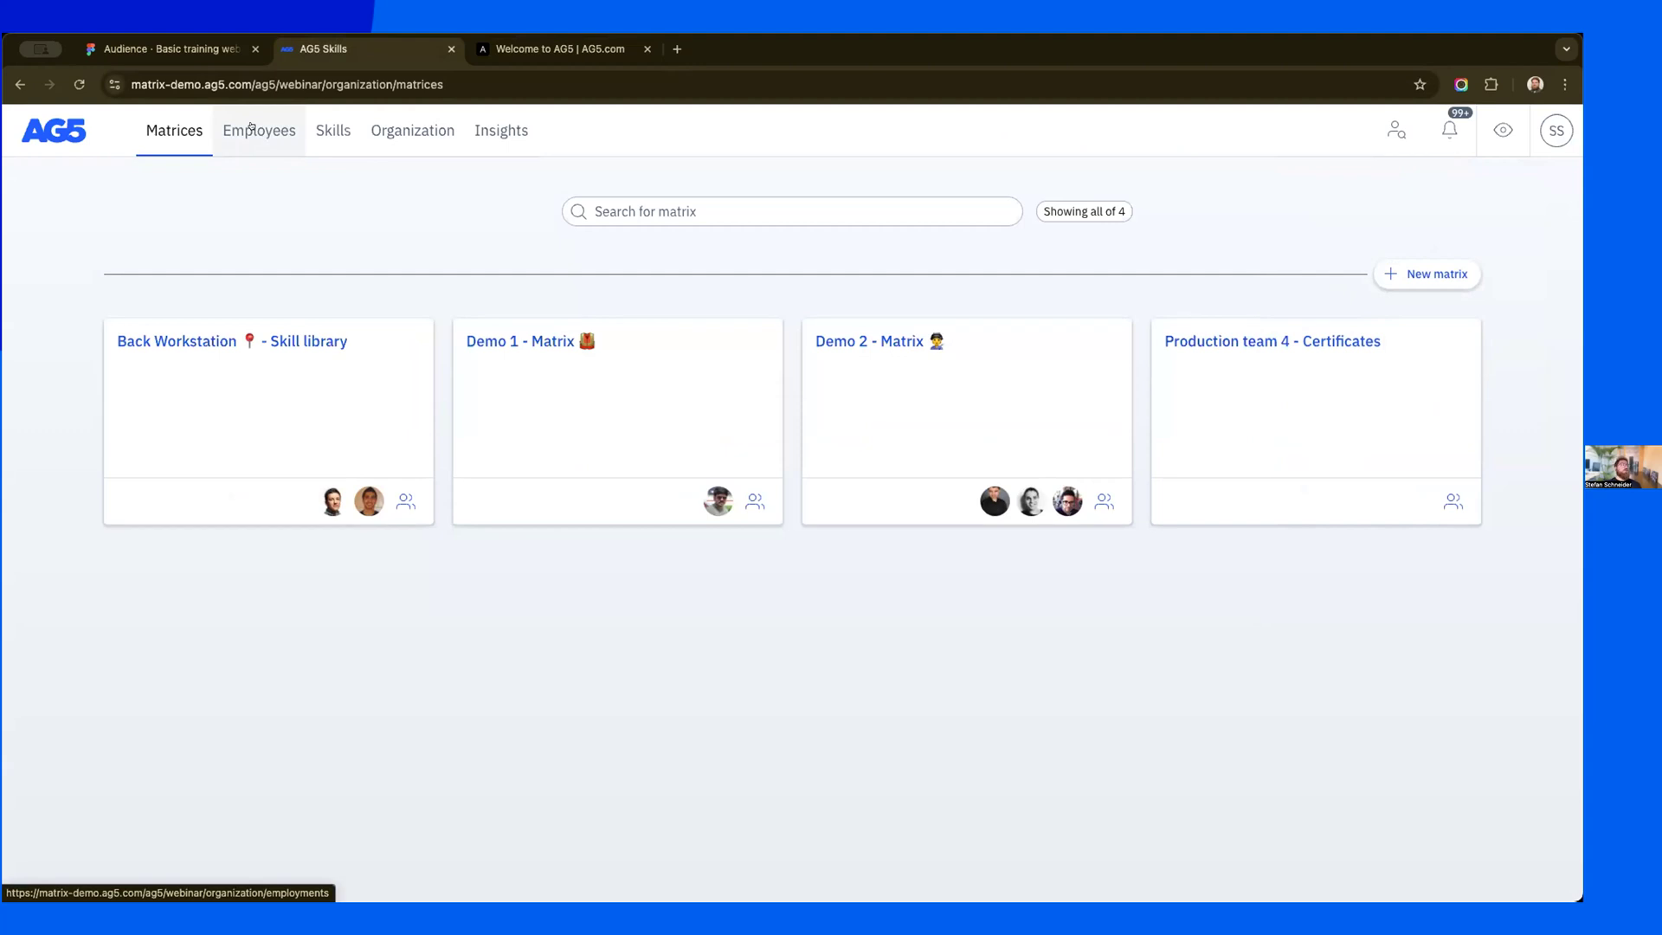
click(251, 127)
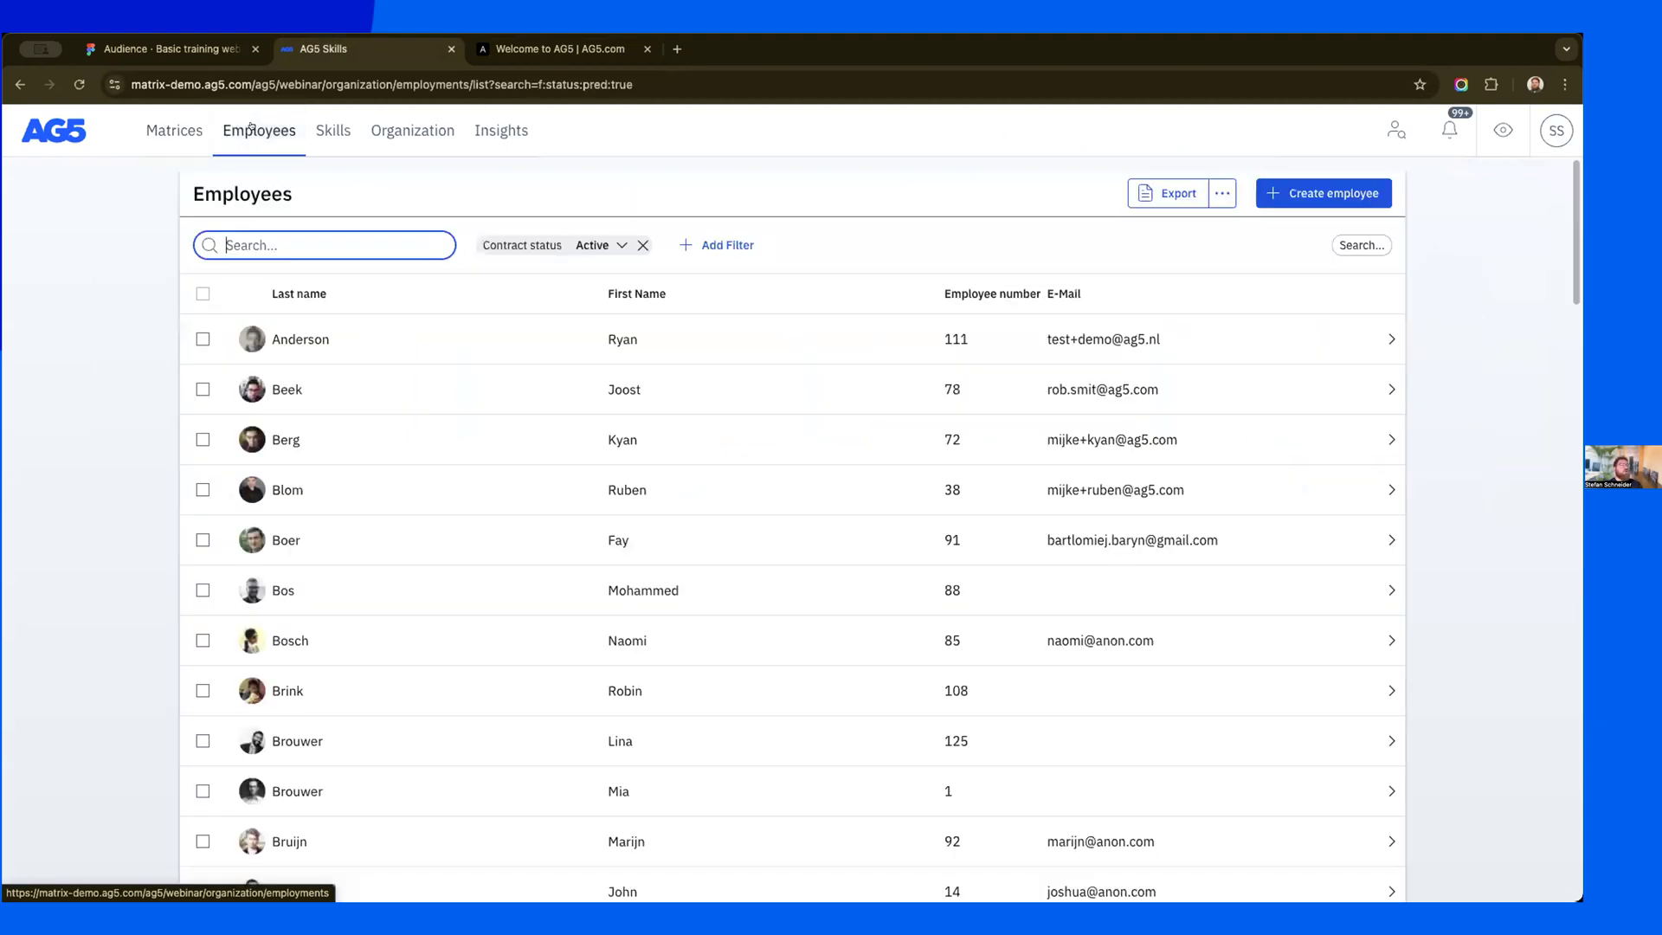
scroll(437, 469, down, 7)
scroll(437, 468, down, 4)
scroll(438, 468, up, 8)
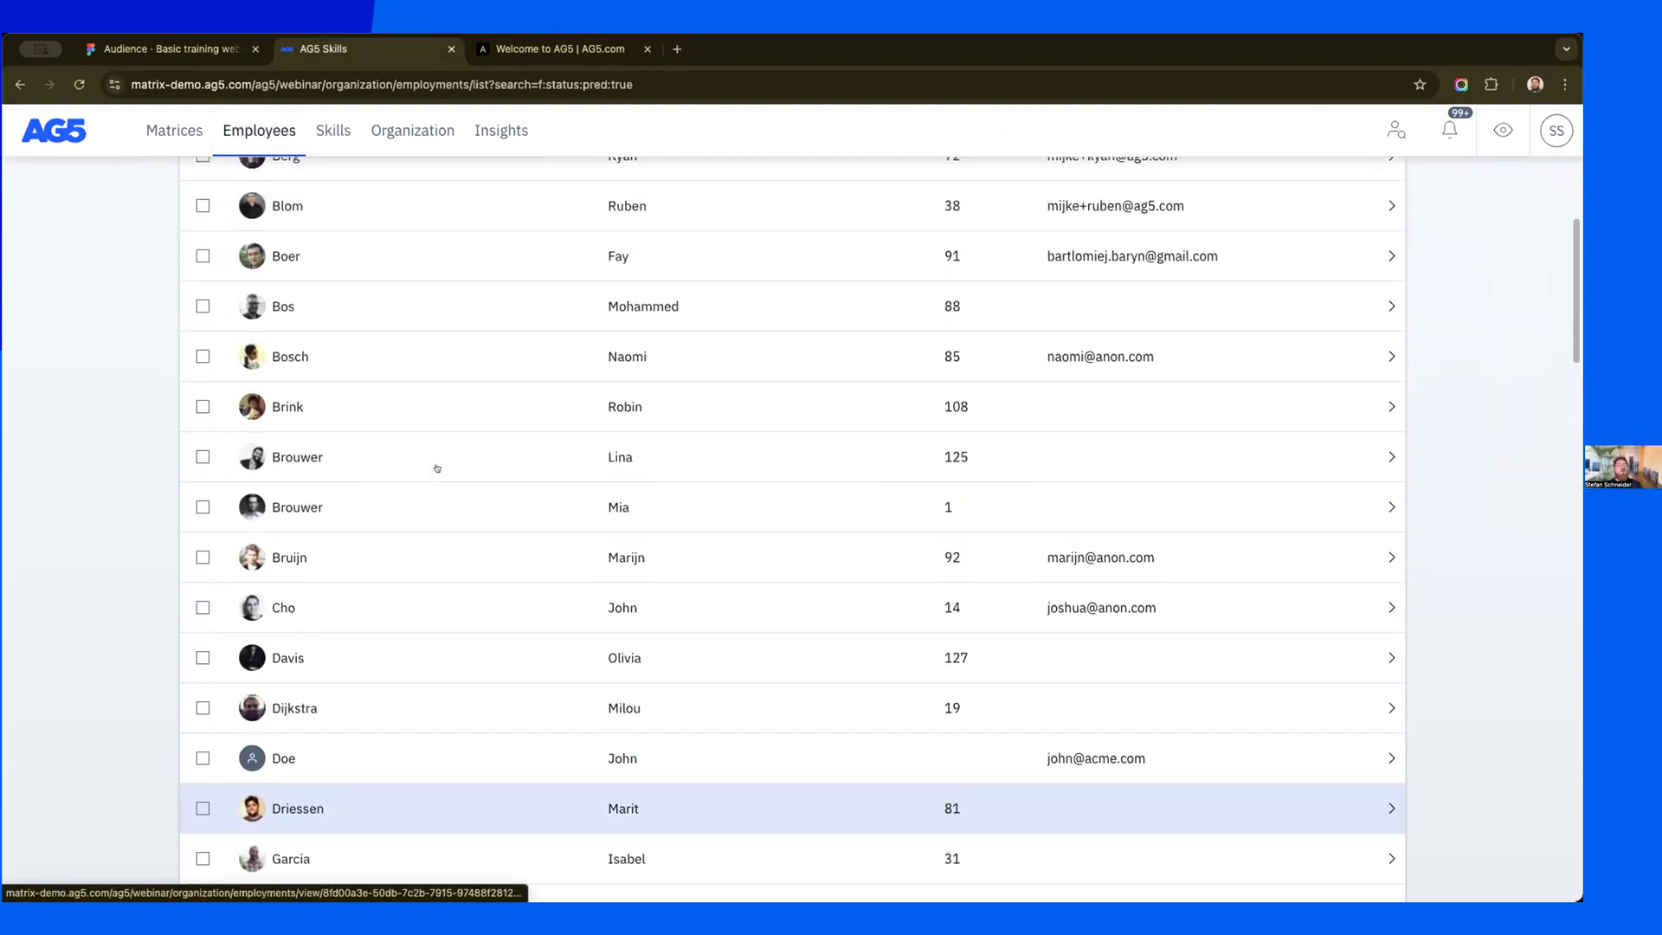
scroll(437, 469, up, 3)
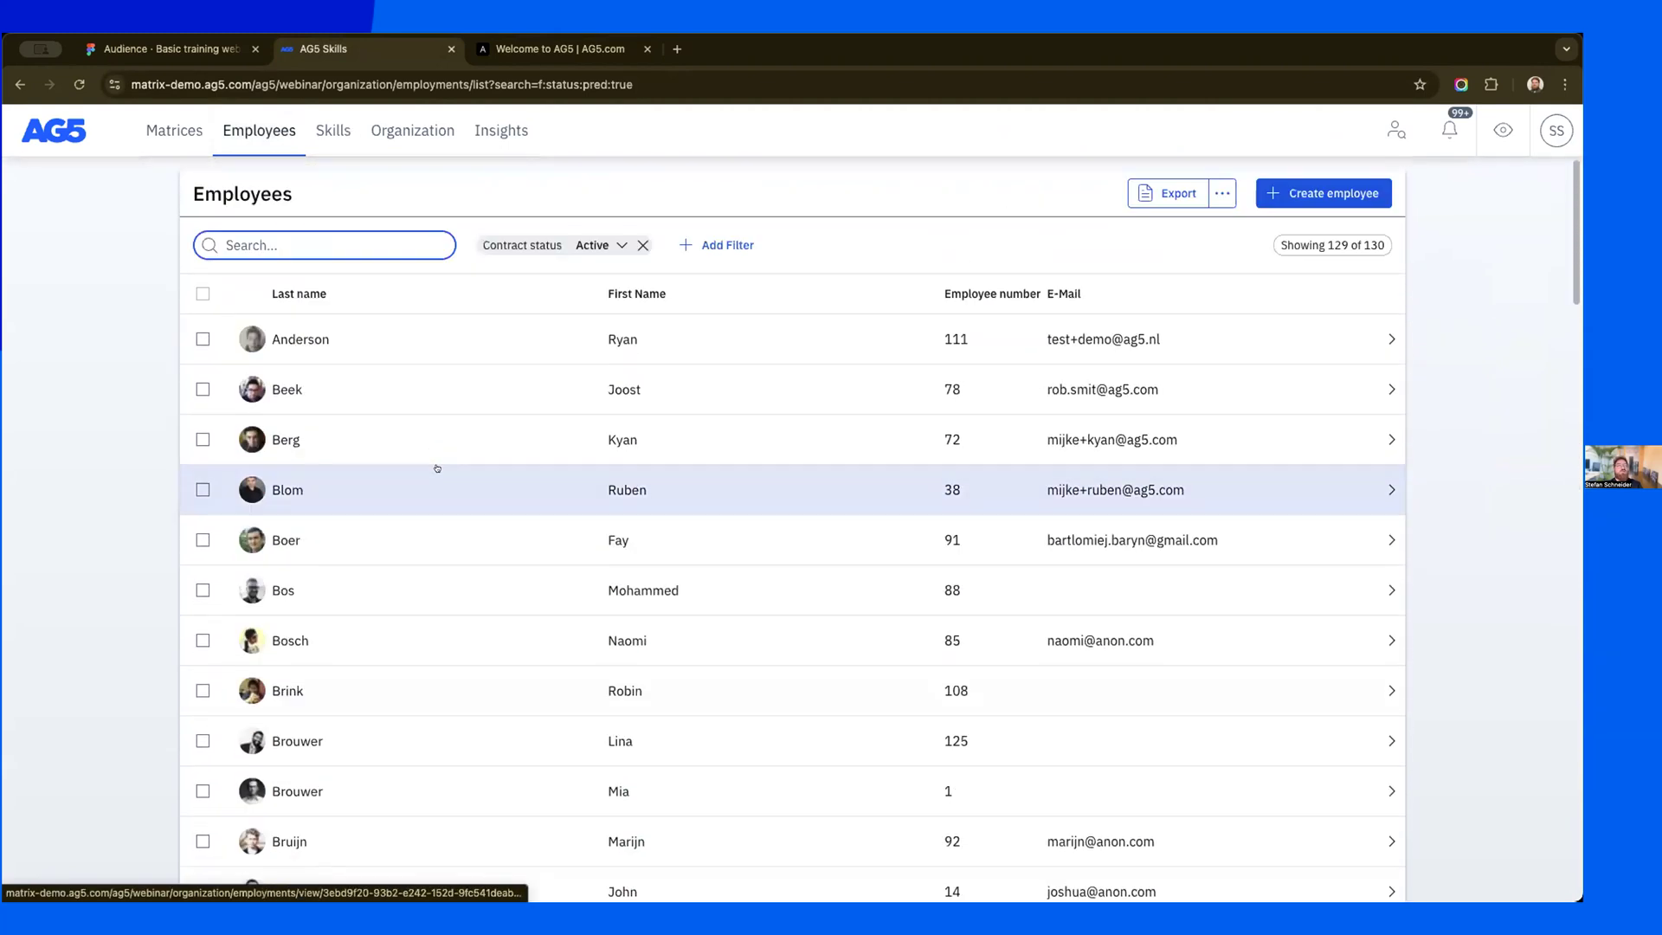
- Filter the employees by the Ended contract status and set the filter back to Active
click(601, 243)
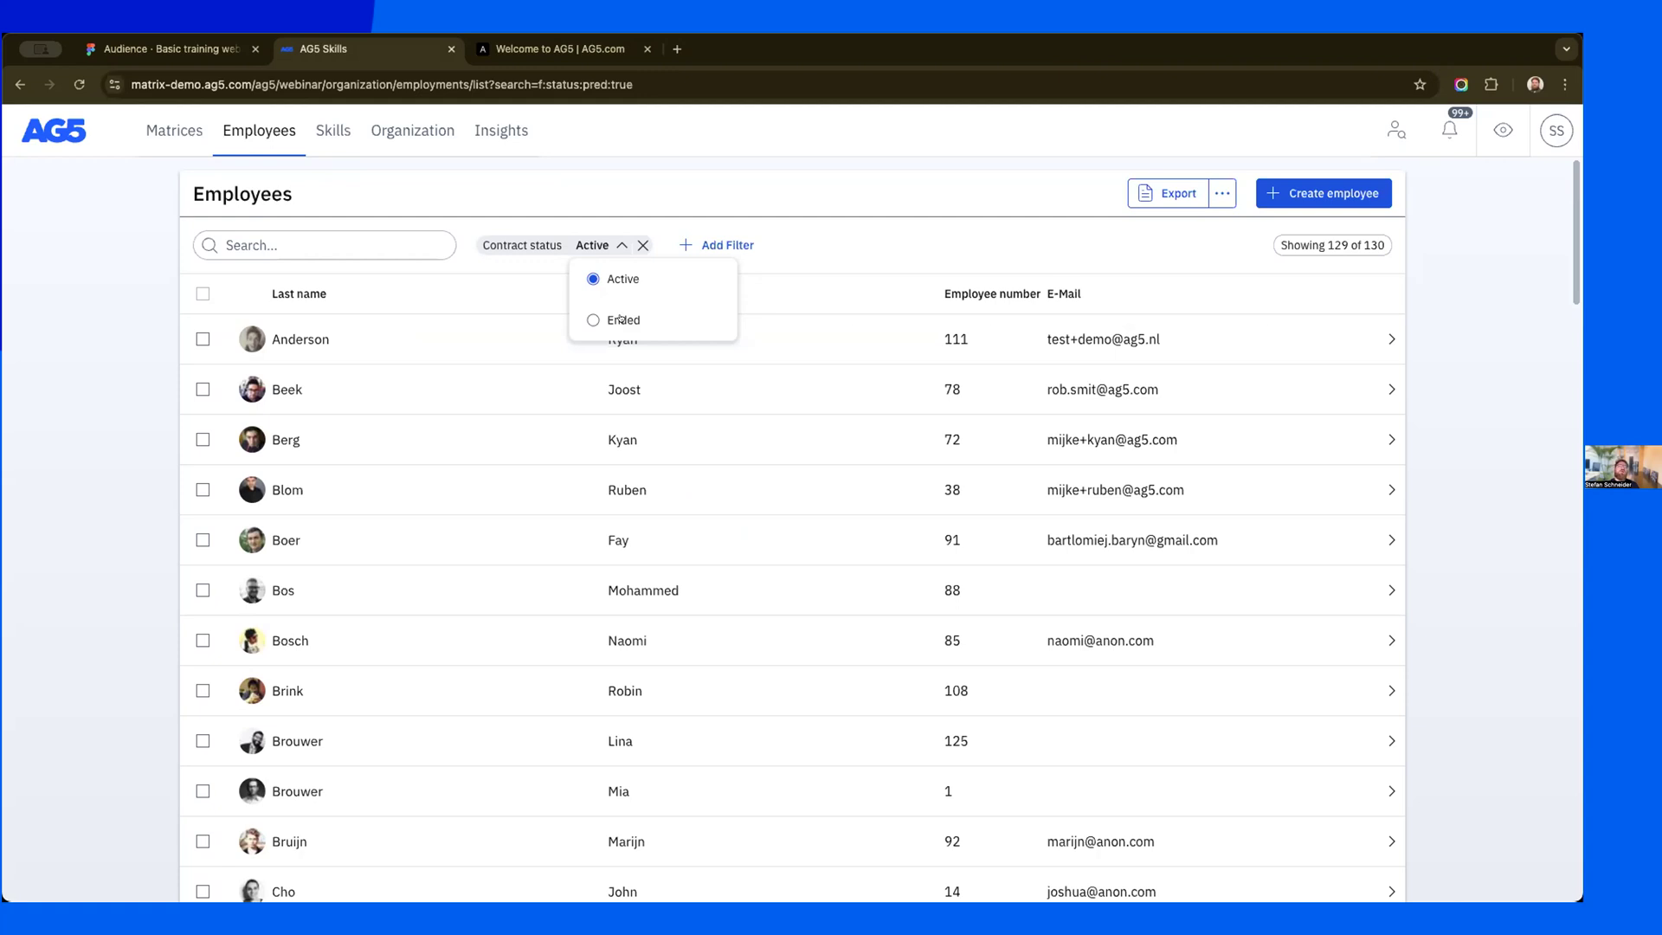
click(618, 320)
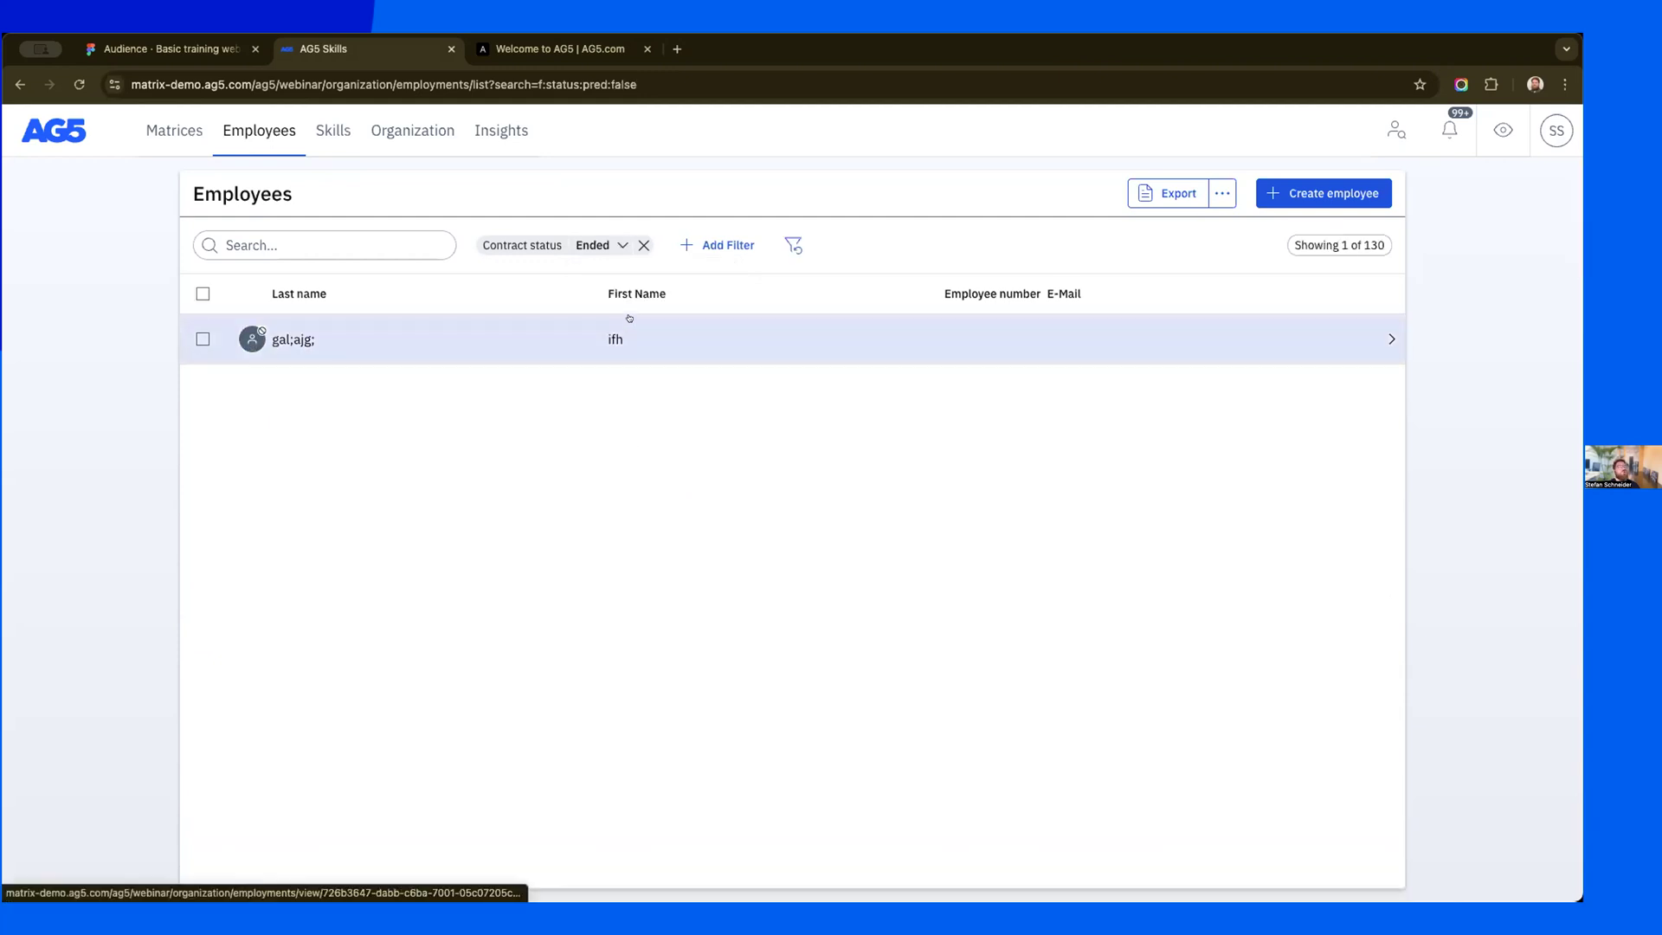
click(593, 242)
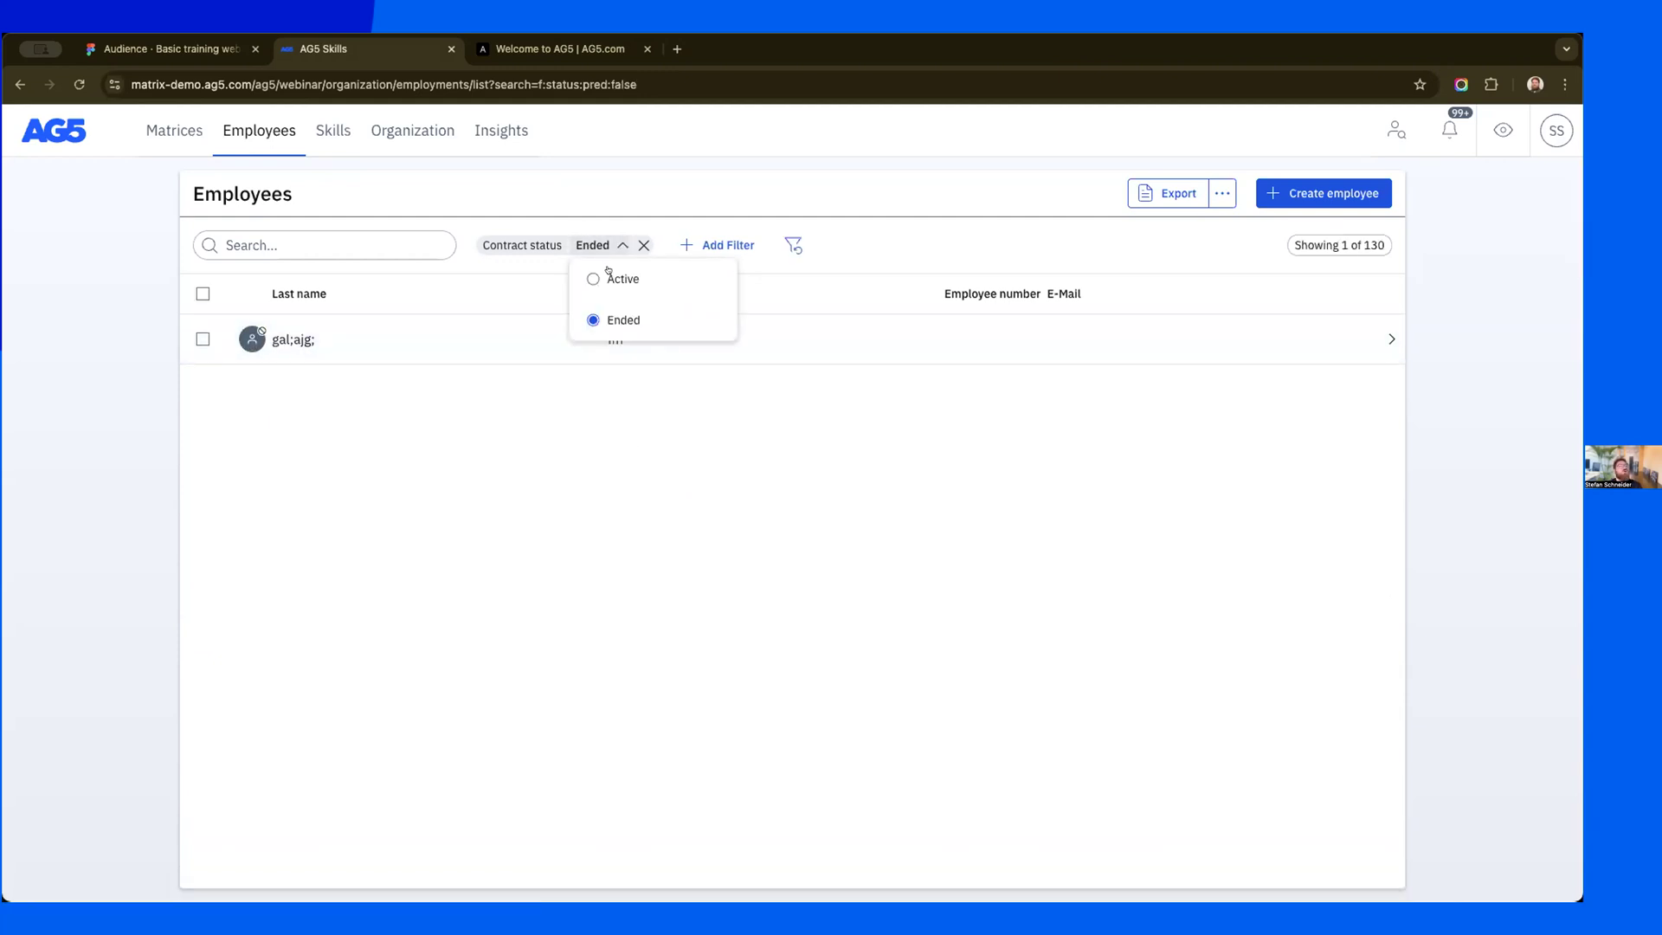
click(611, 277)
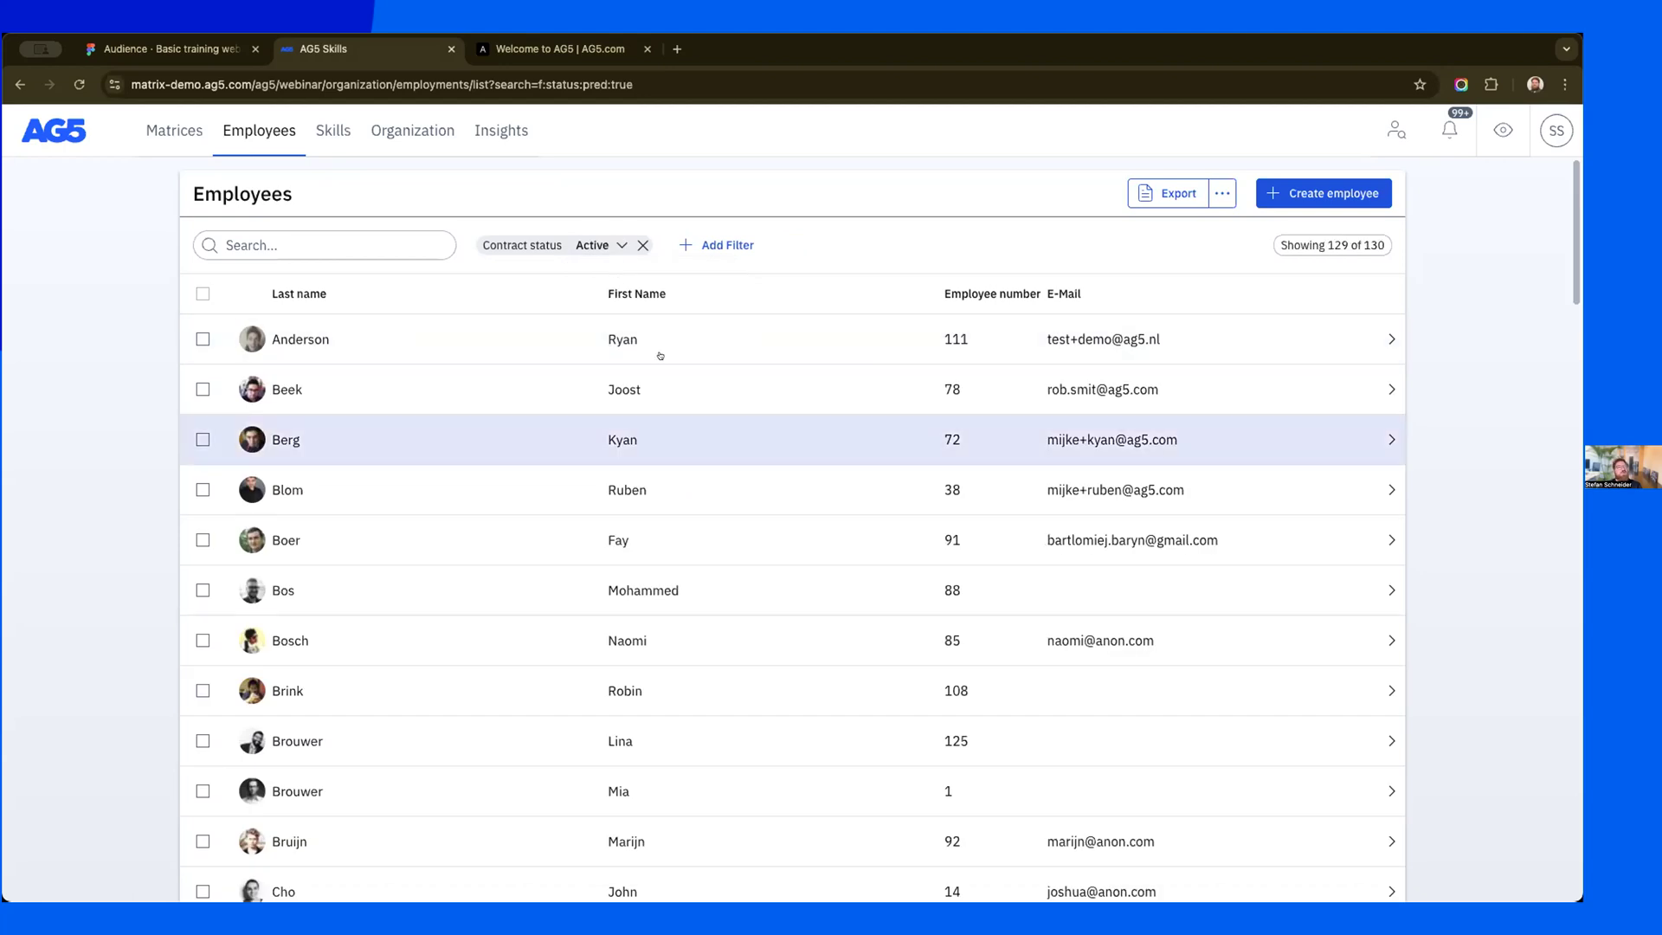
- Check which additional employee filters are available, and revisit the Matrices overview before returning to the Employees list
click(720, 247)
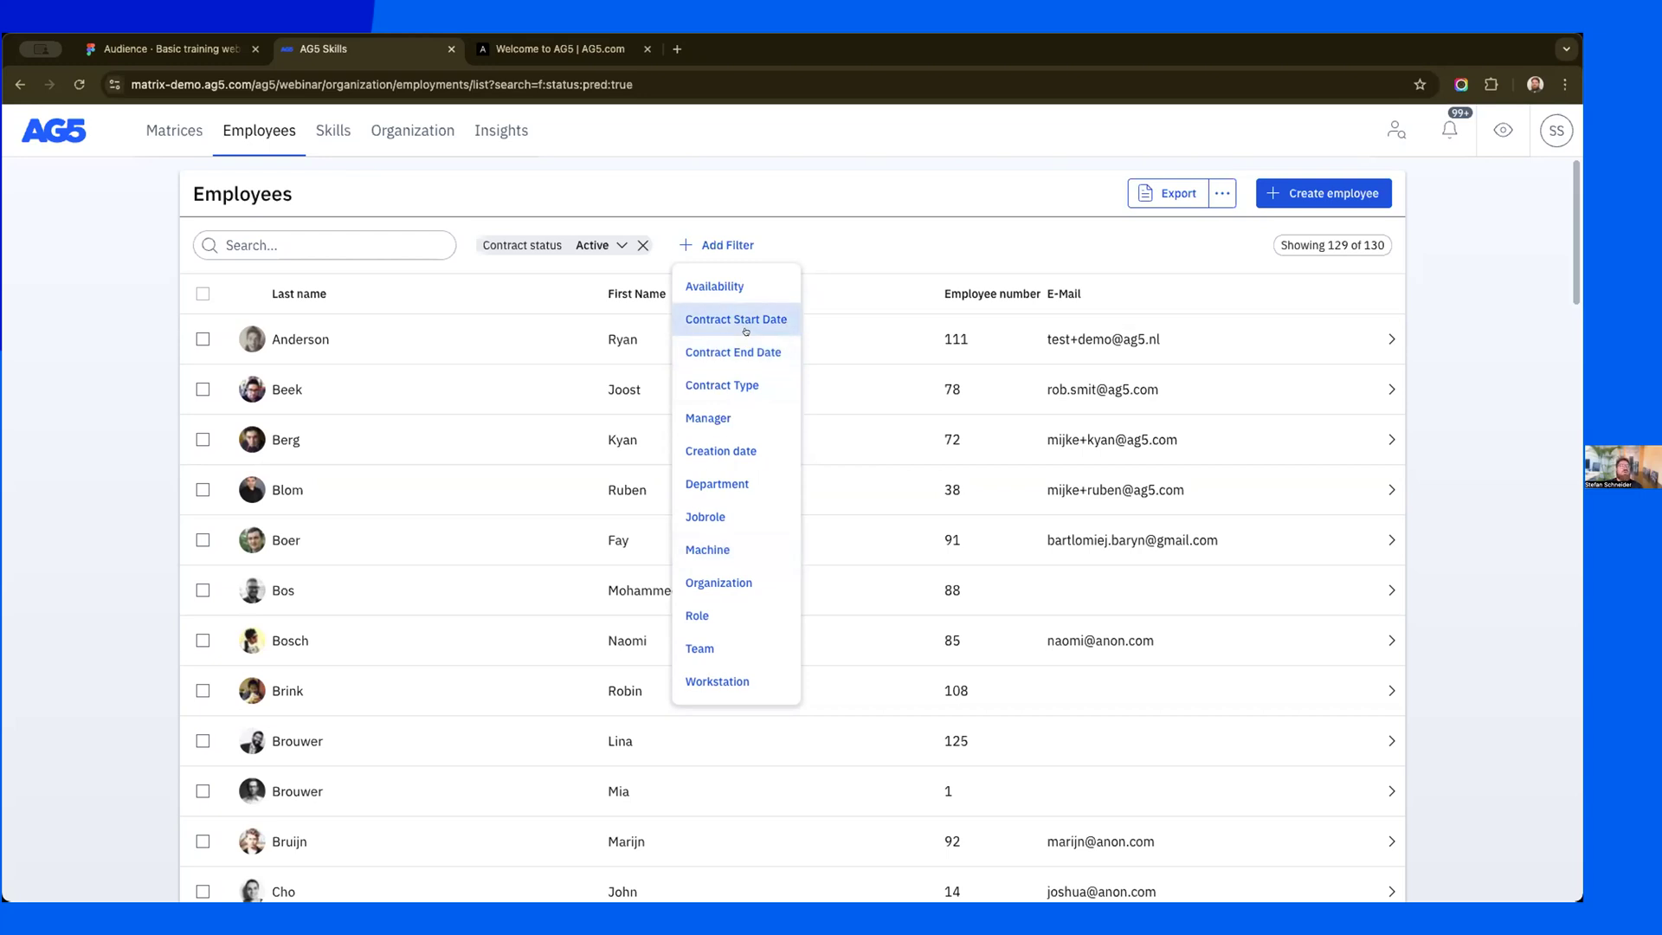
click(867, 215)
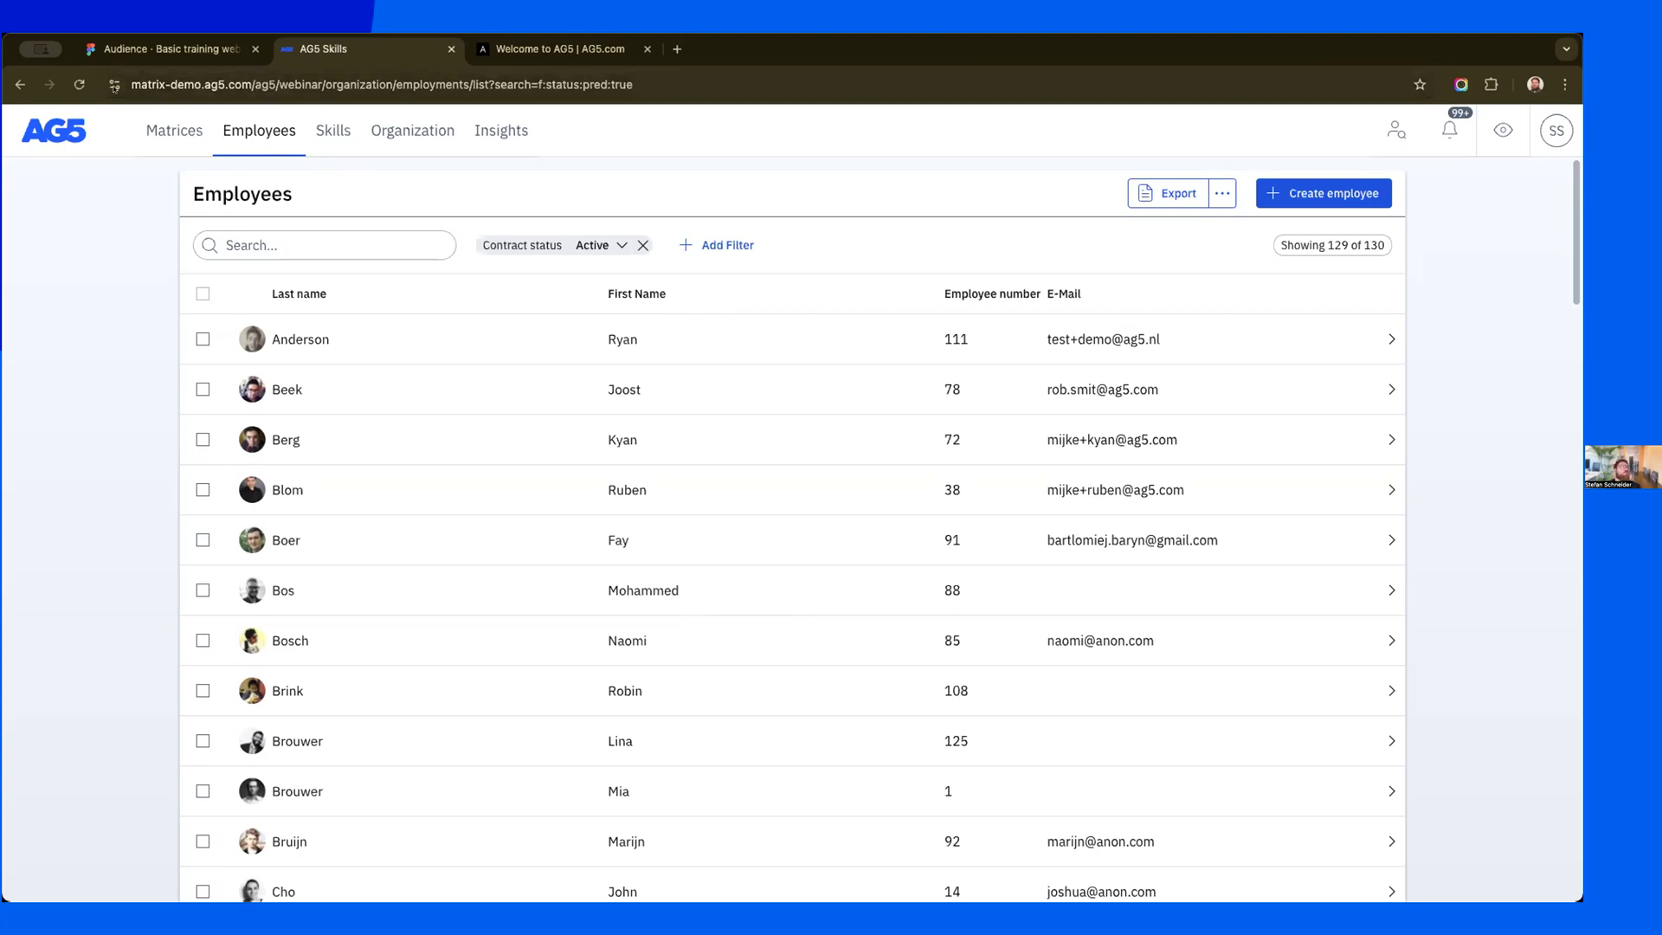
click(174, 130)
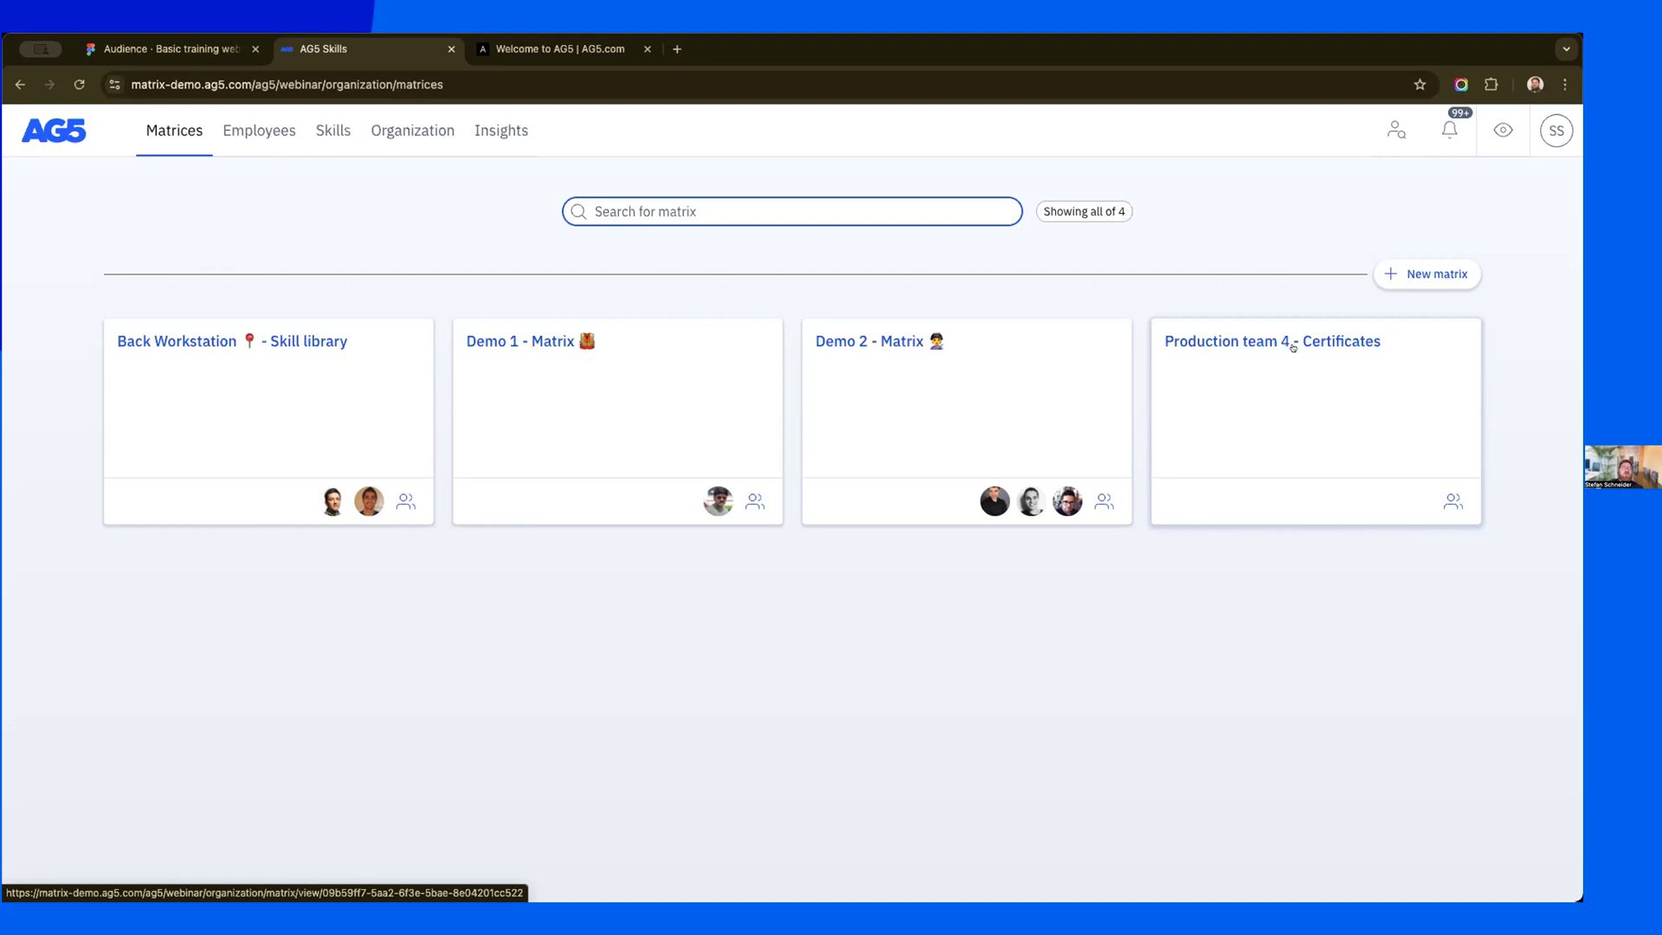
click(239, 120)
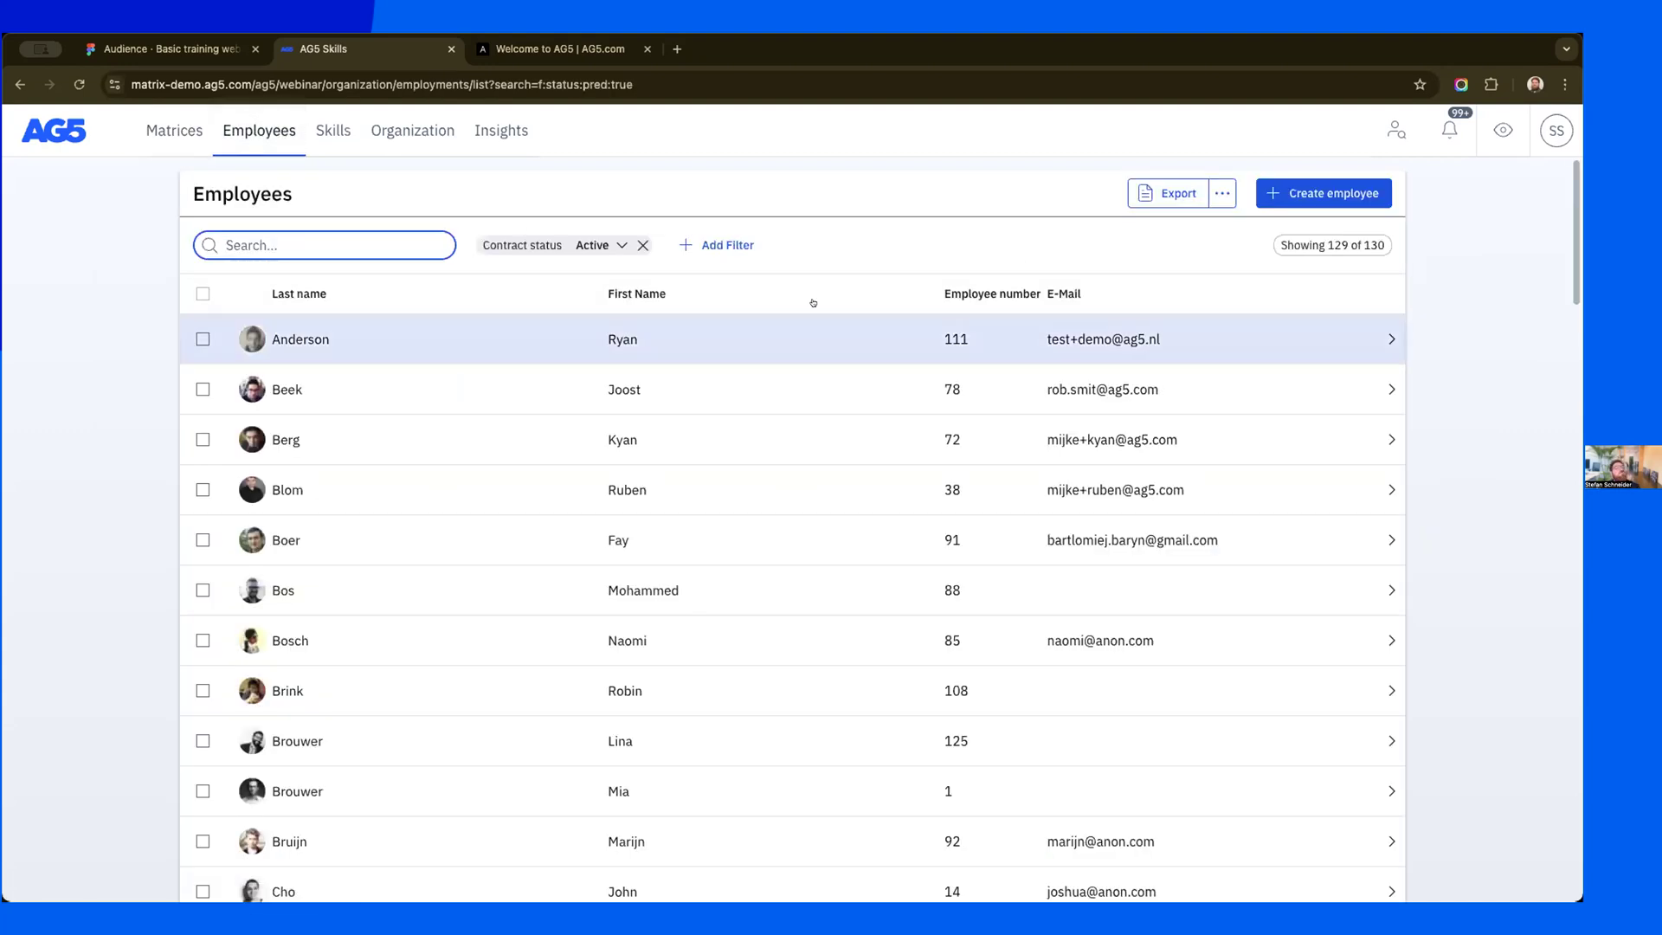
- Open the profile of the first employee in the list and look over the personal details and skill results
click(523, 342)
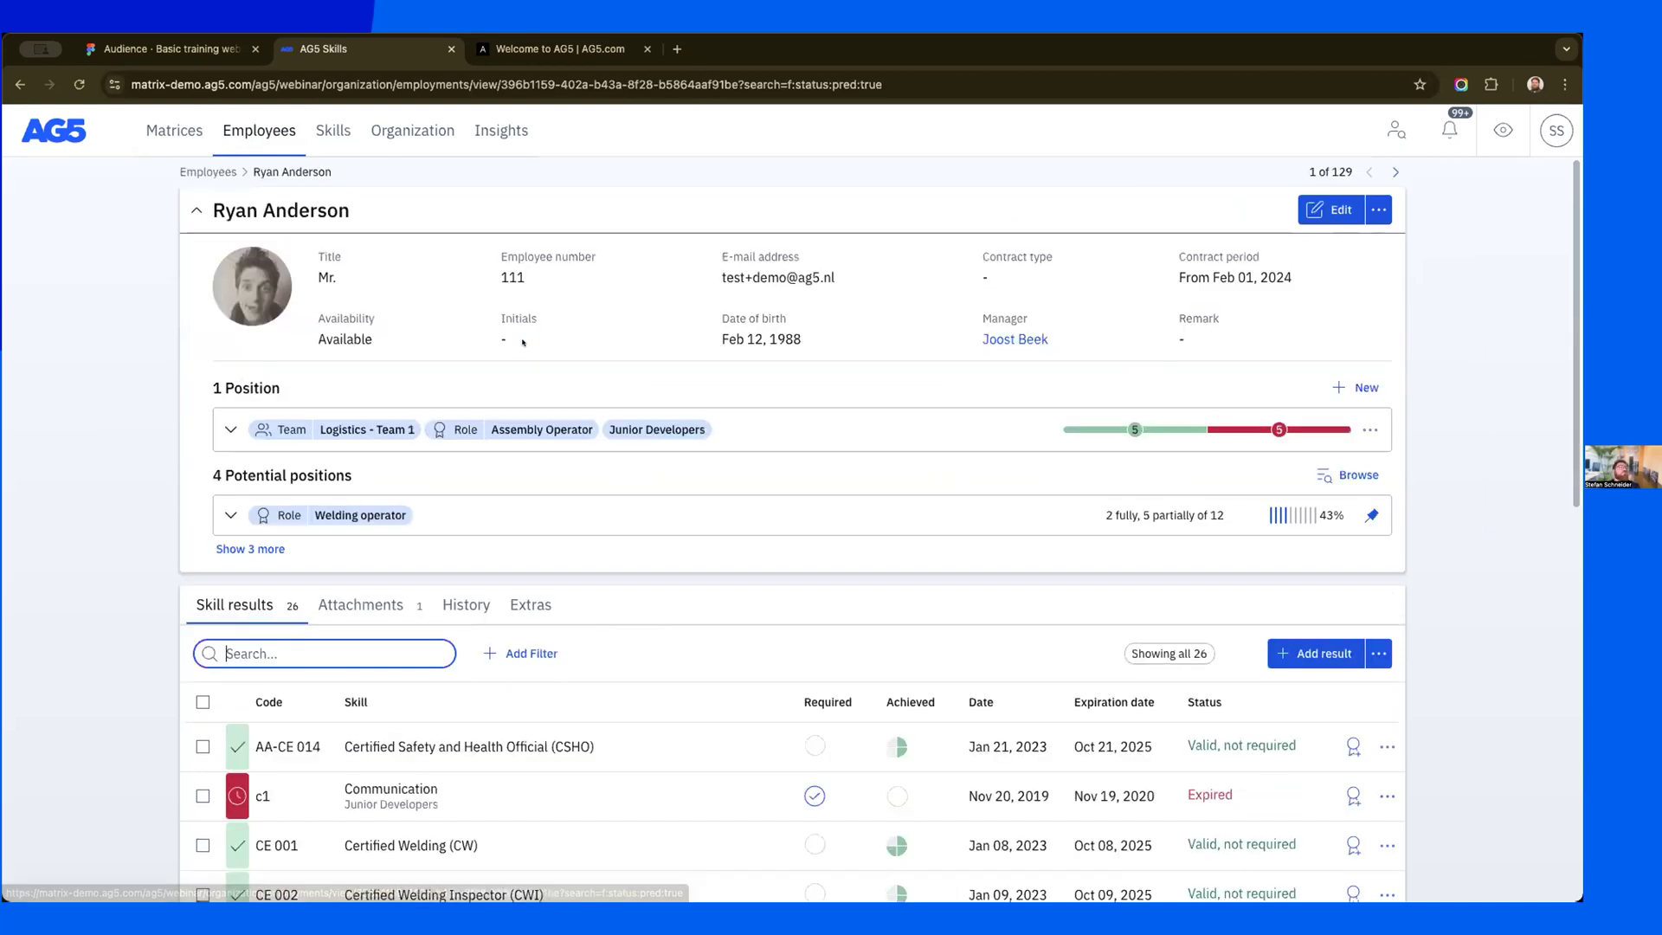
scroll(773, 412, down, 6)
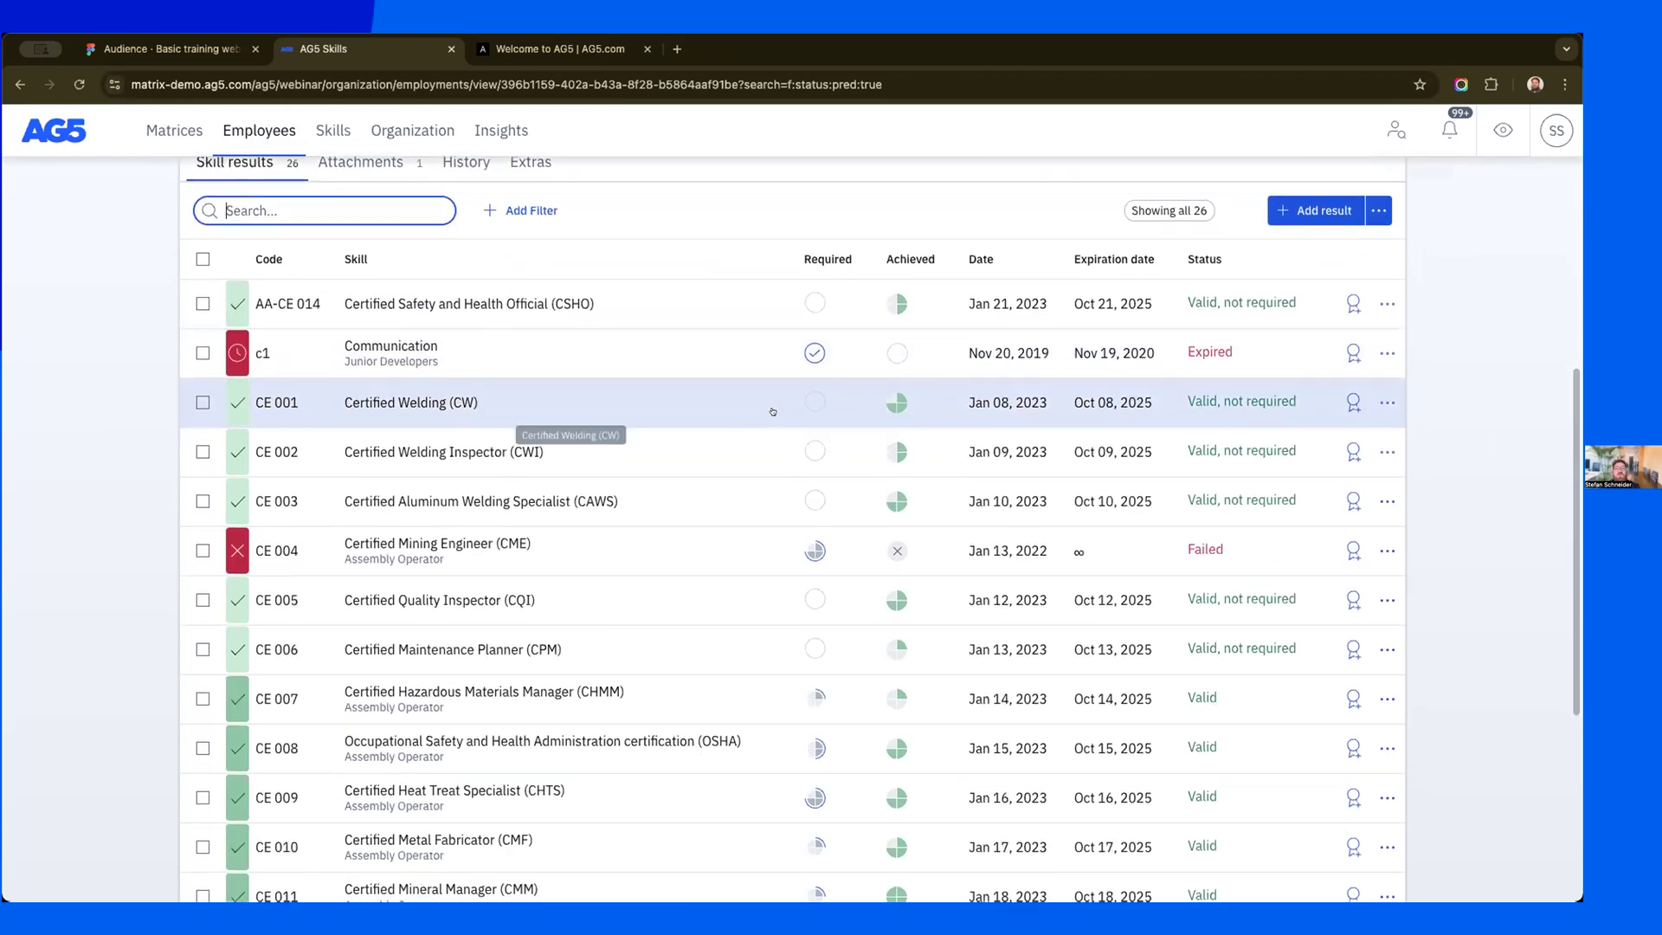
scroll(774, 411, up, 2)
scroll(774, 411, up, 4)
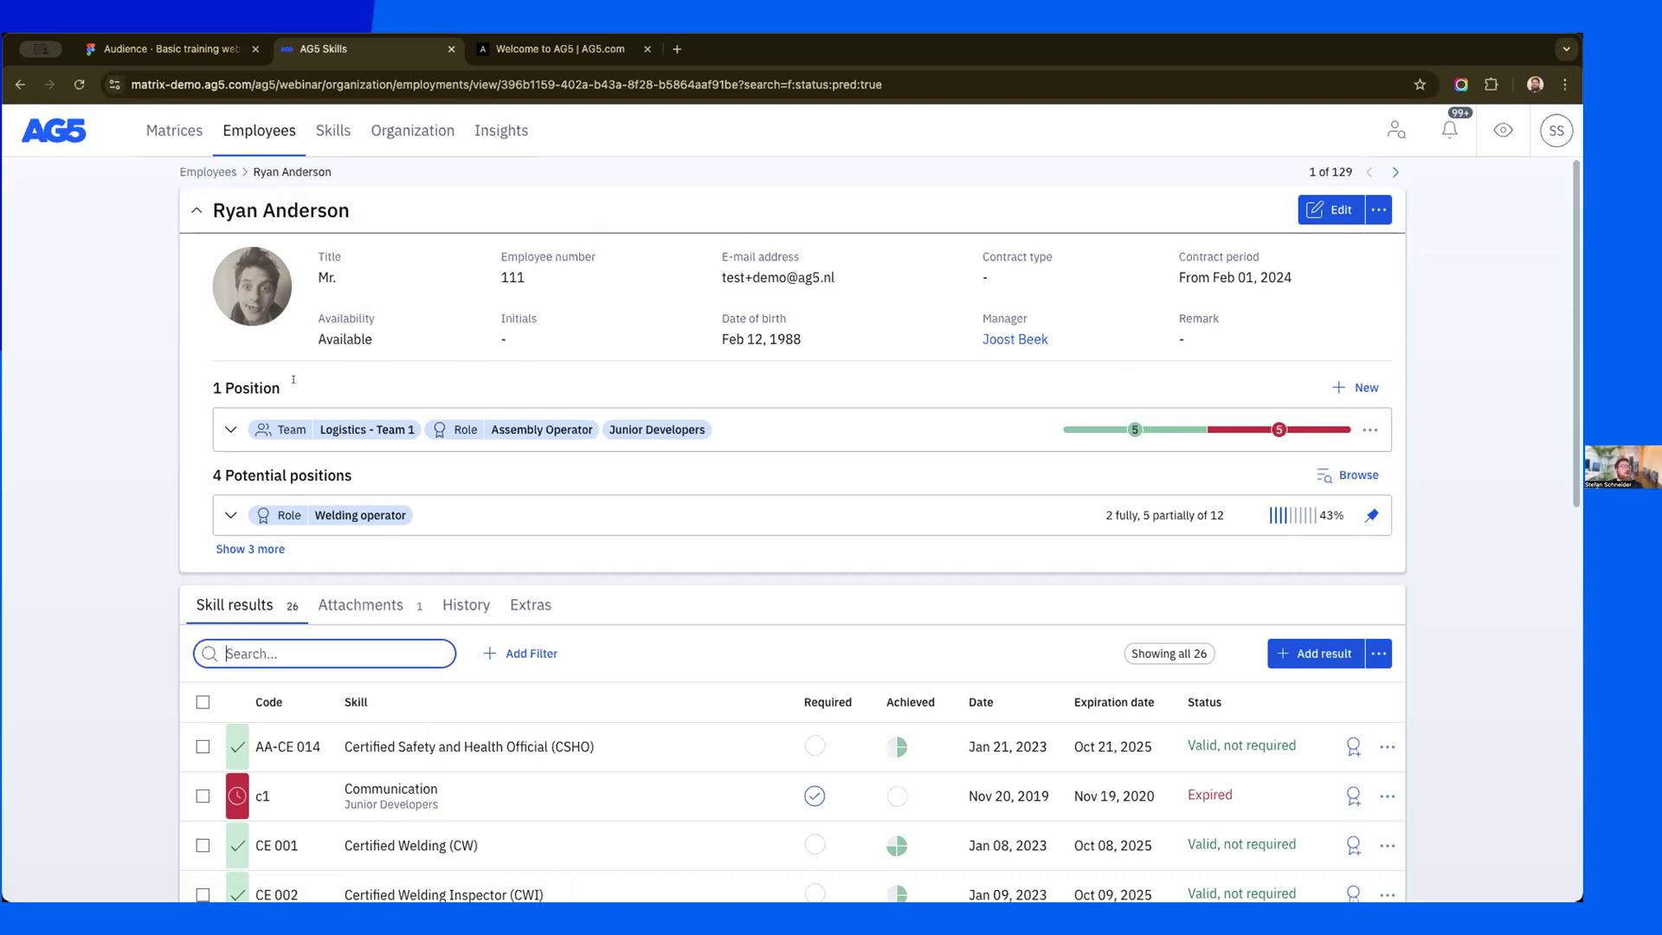
- Inspect the breakdown of the employee's Logistics - Team 1 position by team, role and group, and collapse it again
click(226, 429)
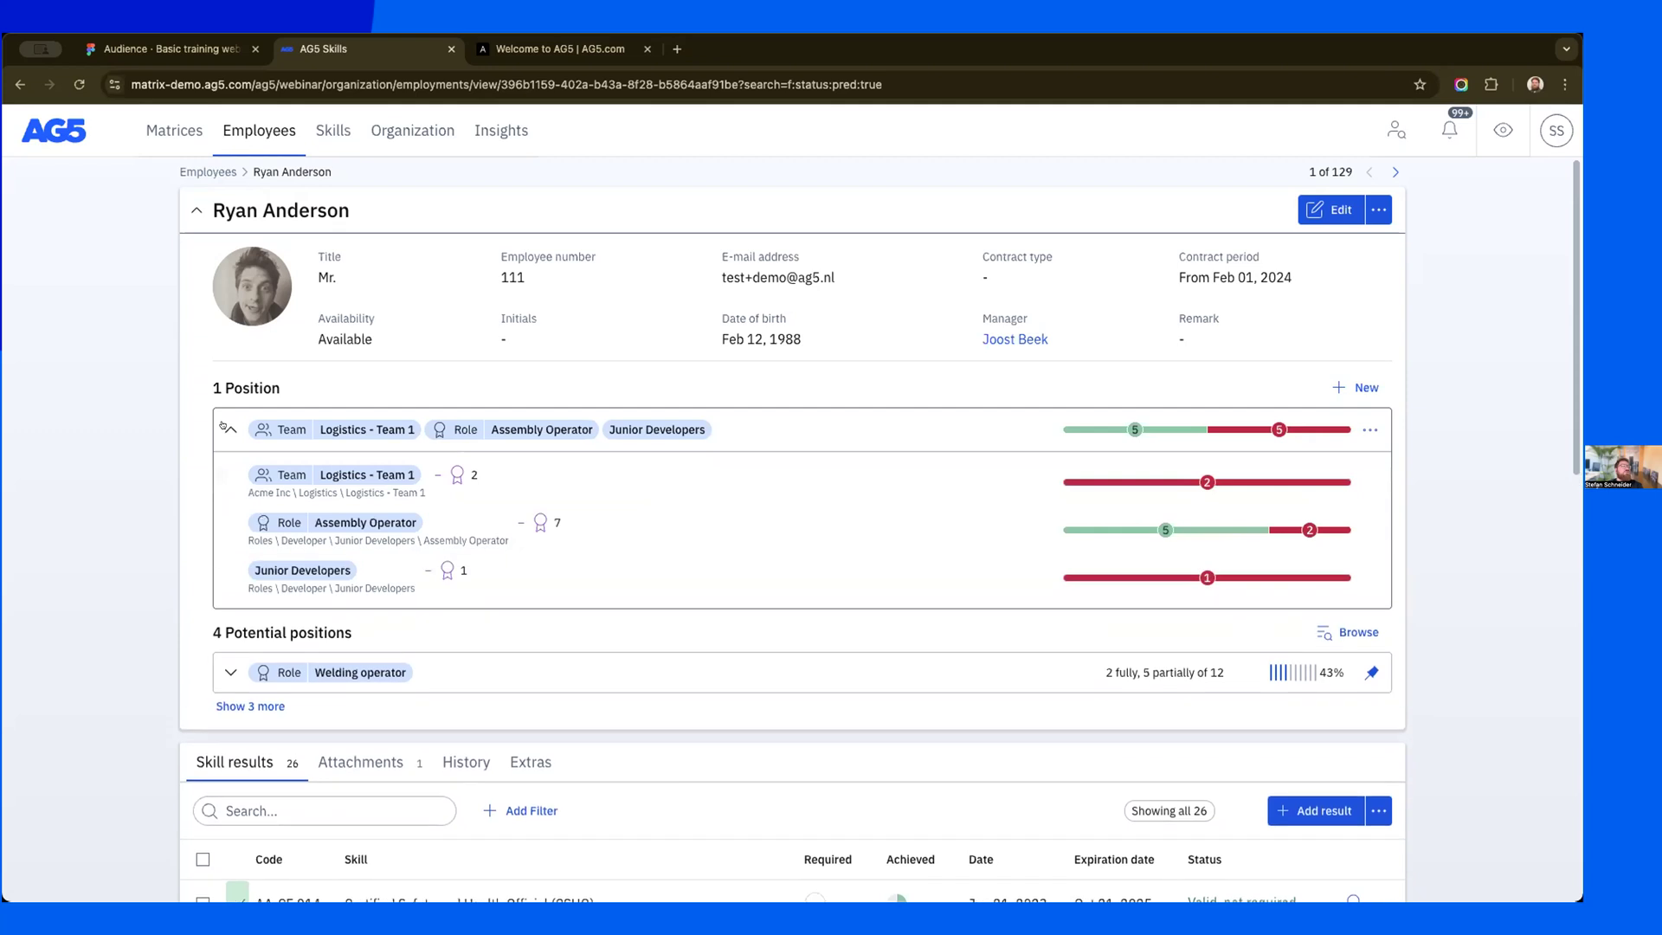
click(227, 428)
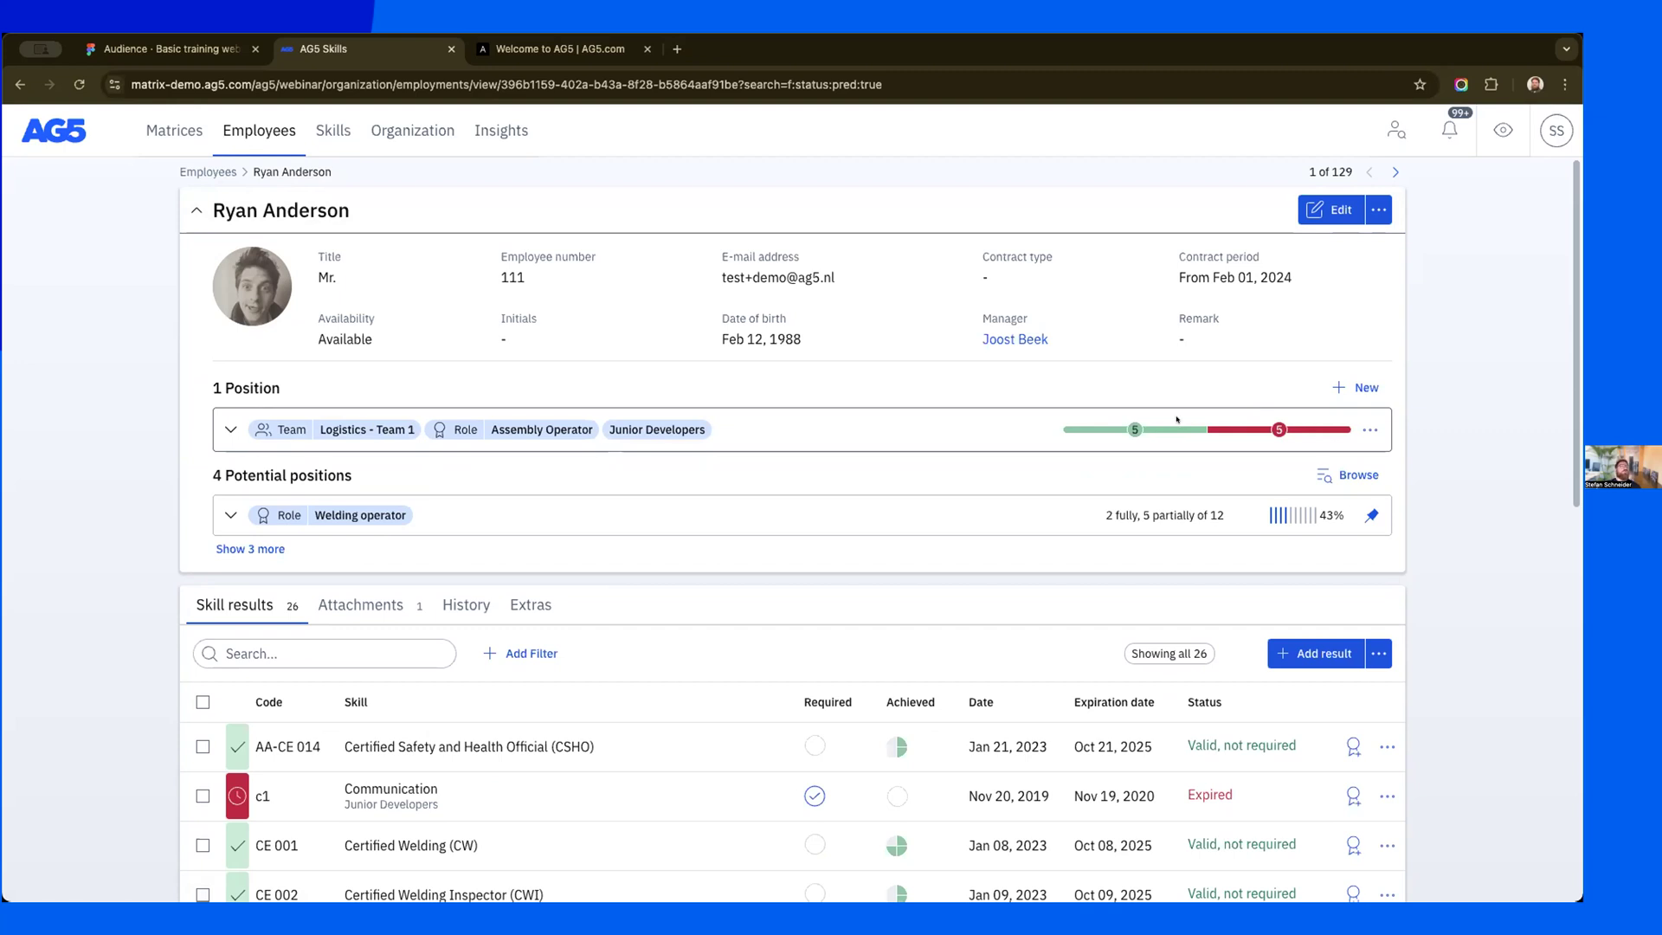
click(228, 428)
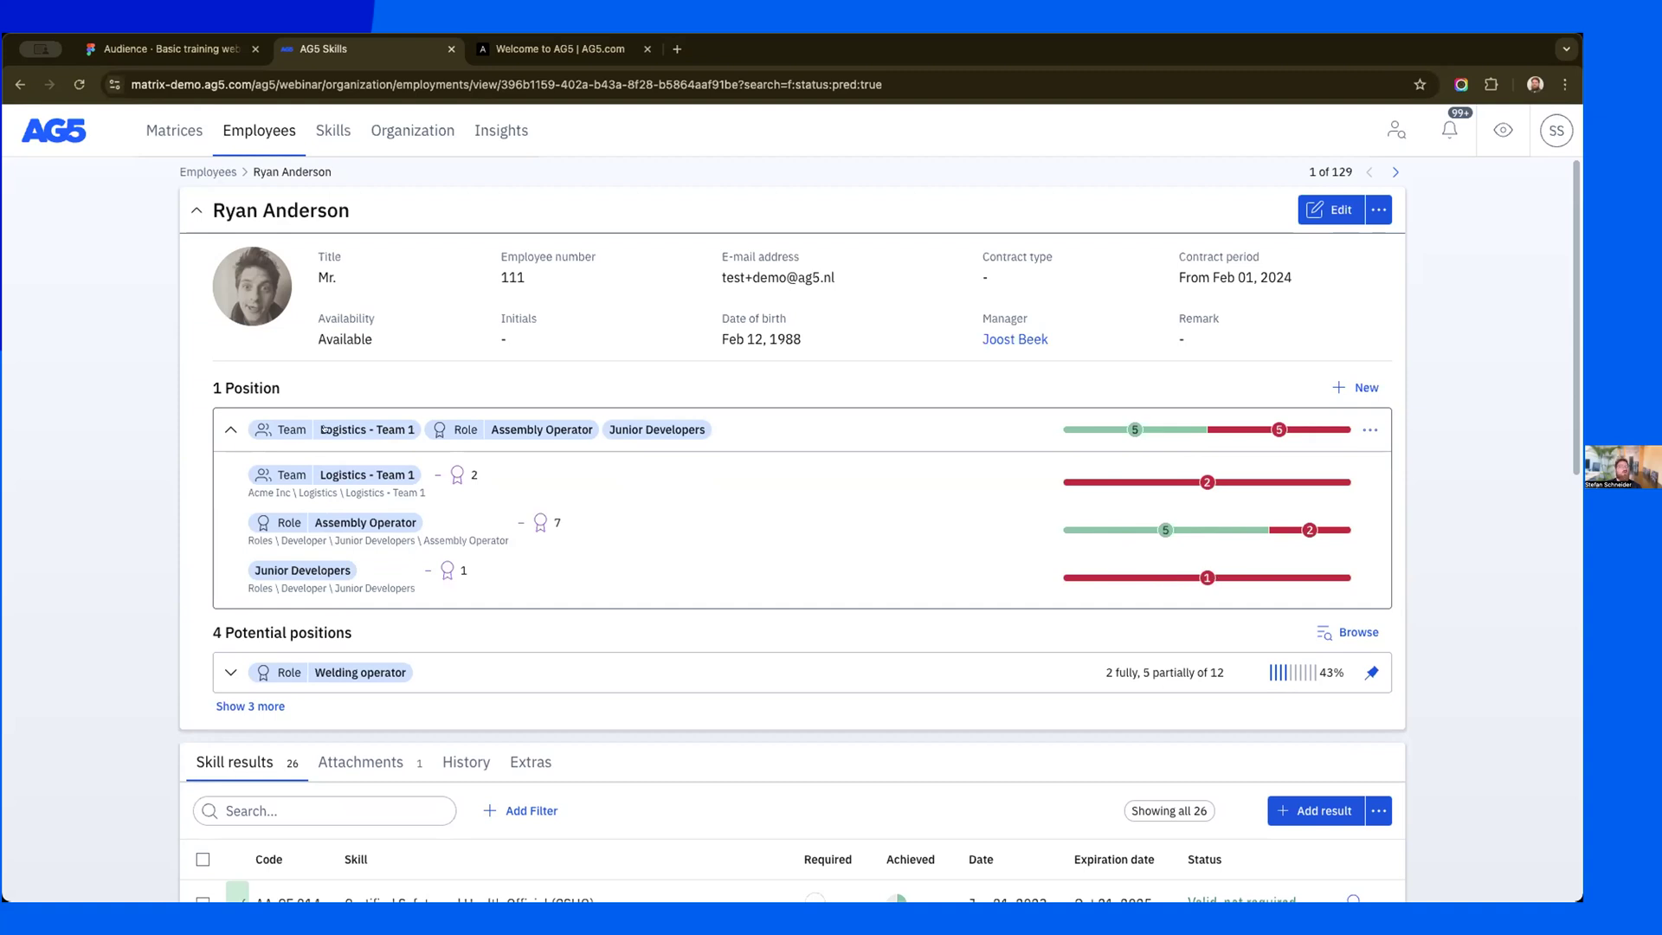
click(230, 429)
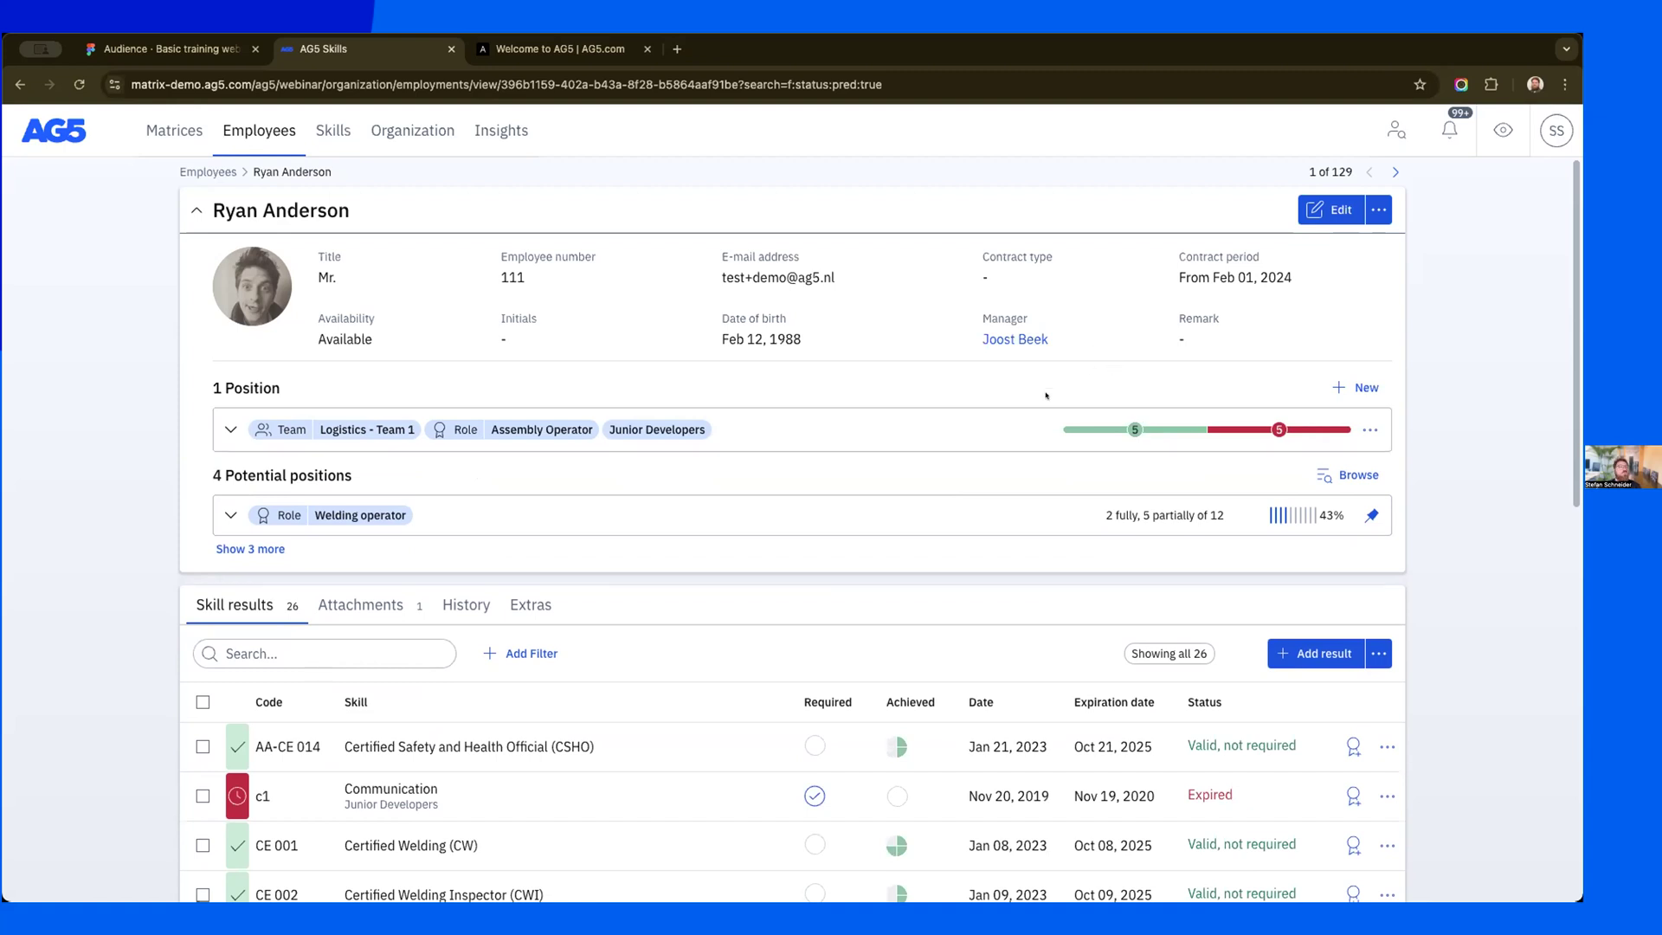
- Look through the potential positions and skill results on the employee's profile, and return to the position overview
scroll(677, 424, down, 1)
scroll(677, 424, down, 2)
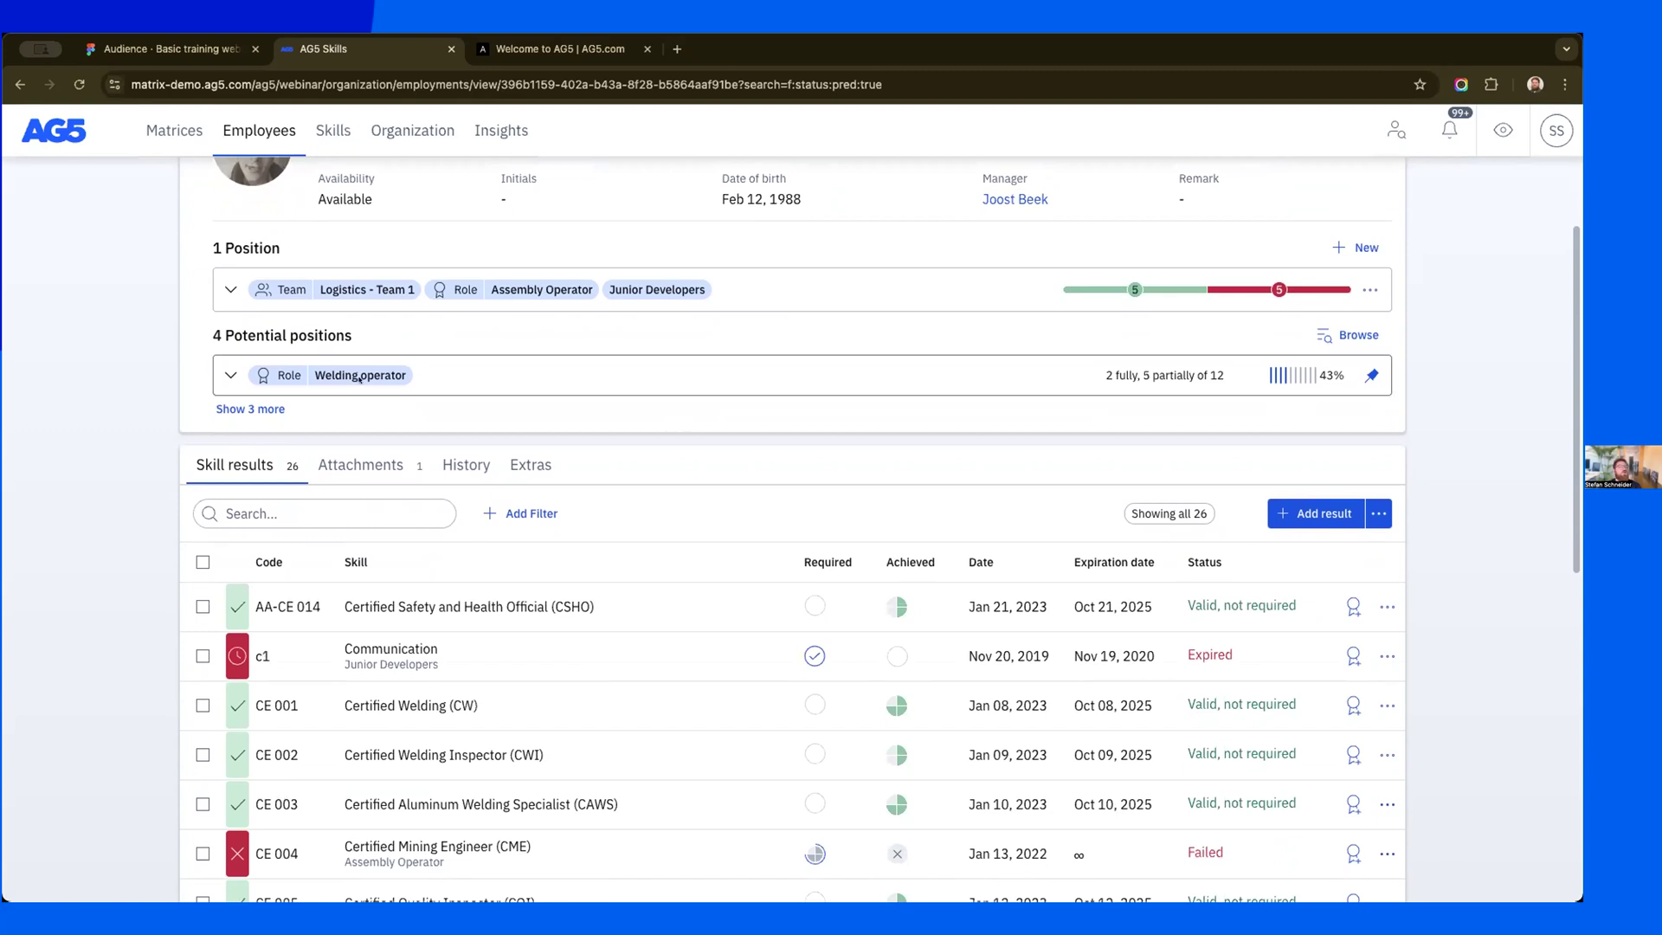
scroll(442, 436, down, 3)
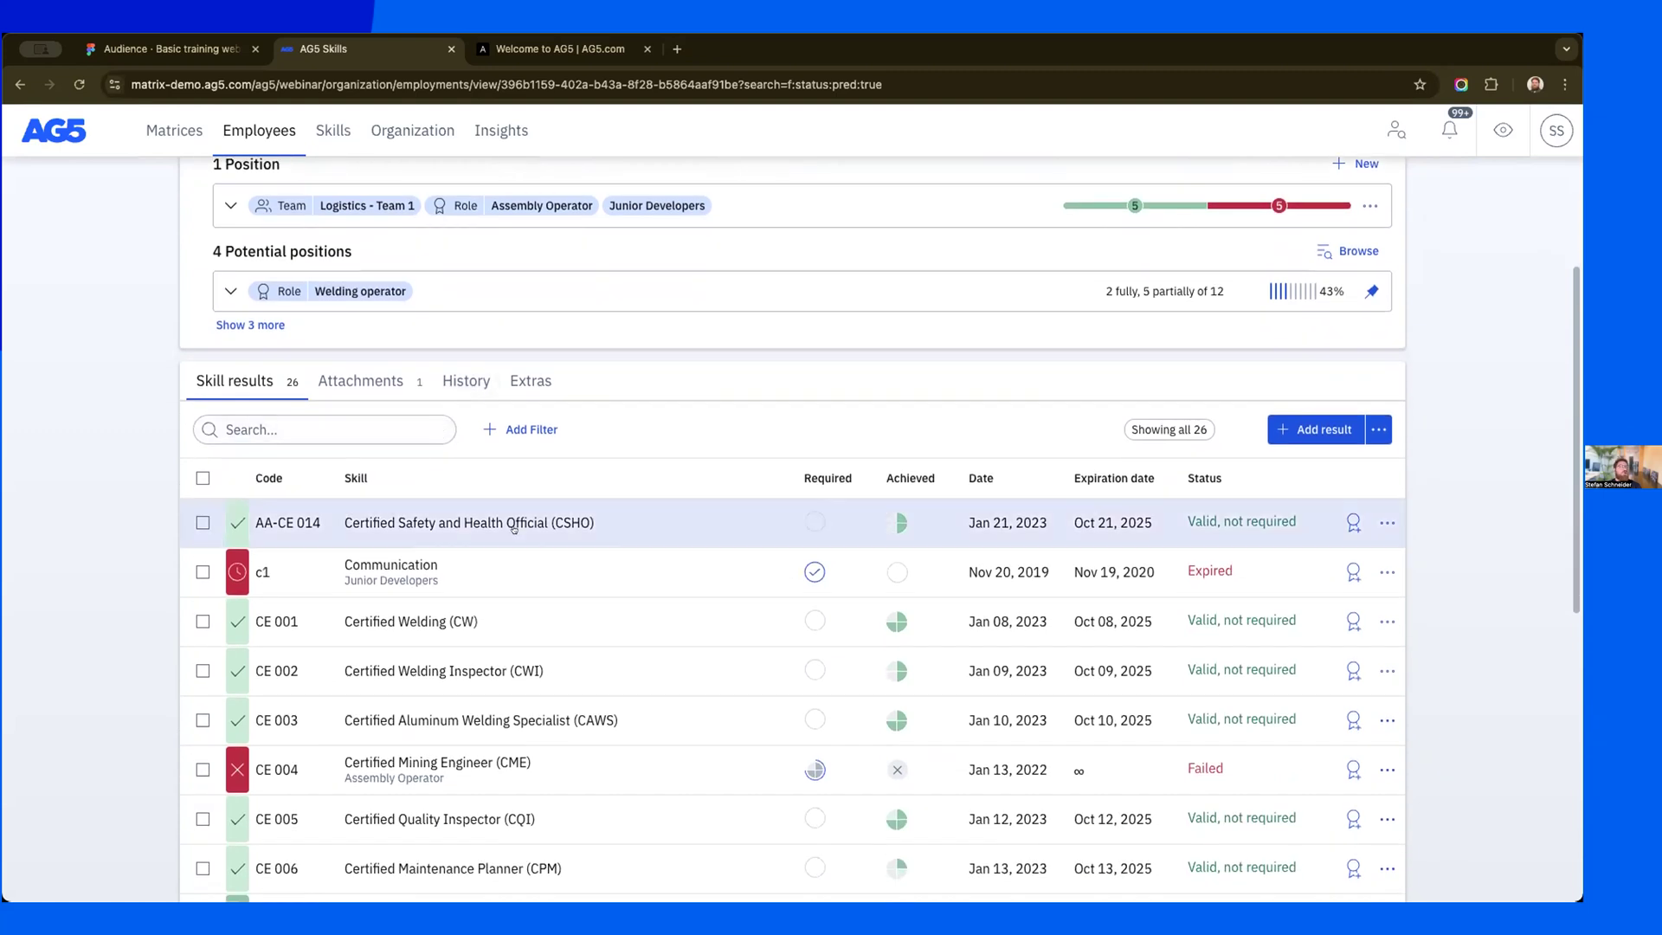
scroll(575, 570, down, 6)
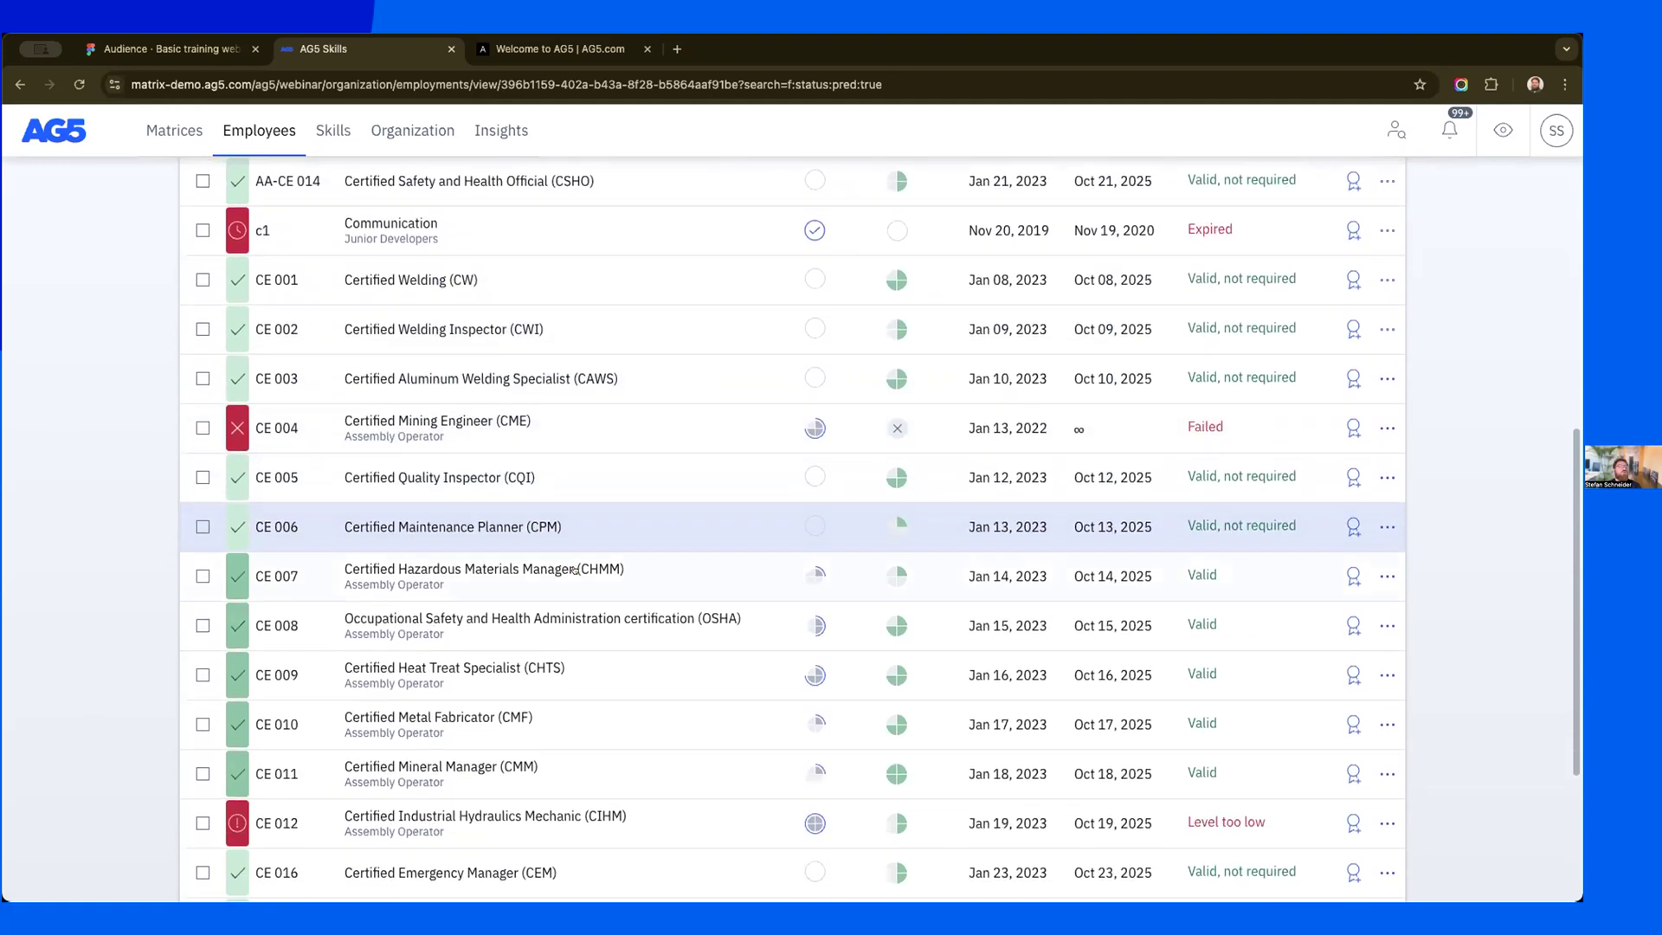
scroll(575, 570, up, 7)
scroll(575, 570, up, 3)
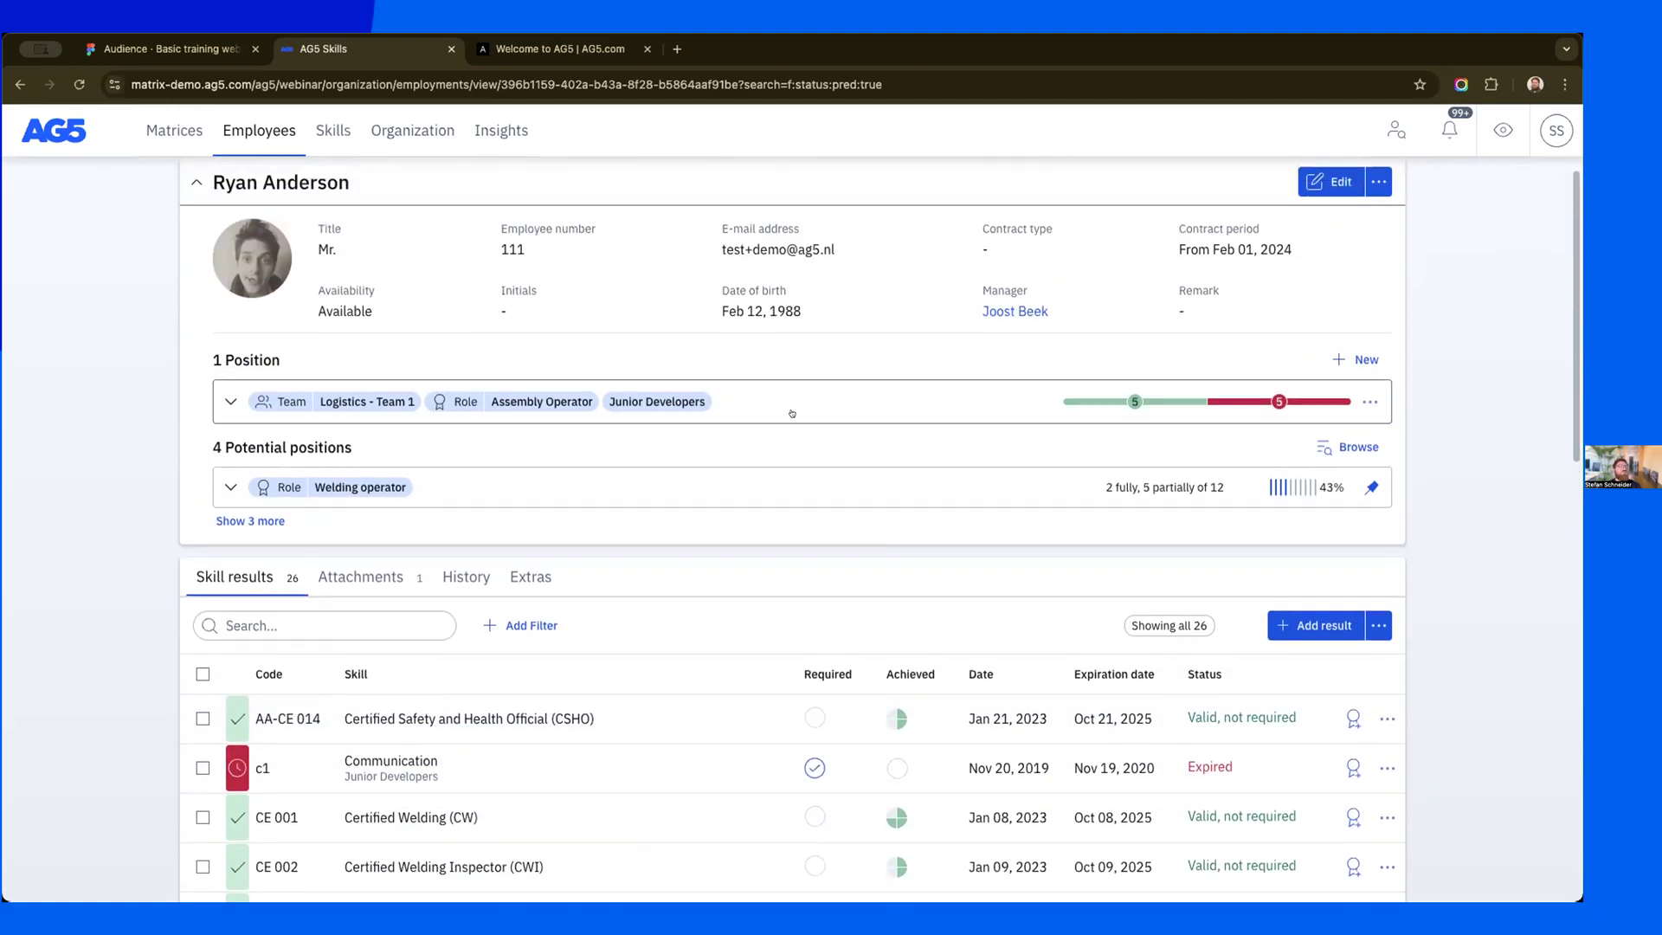
- Expand the Logistics - Team 1 position and examine the required and achieved levels, dates and statuses of the skill results
click(229, 401)
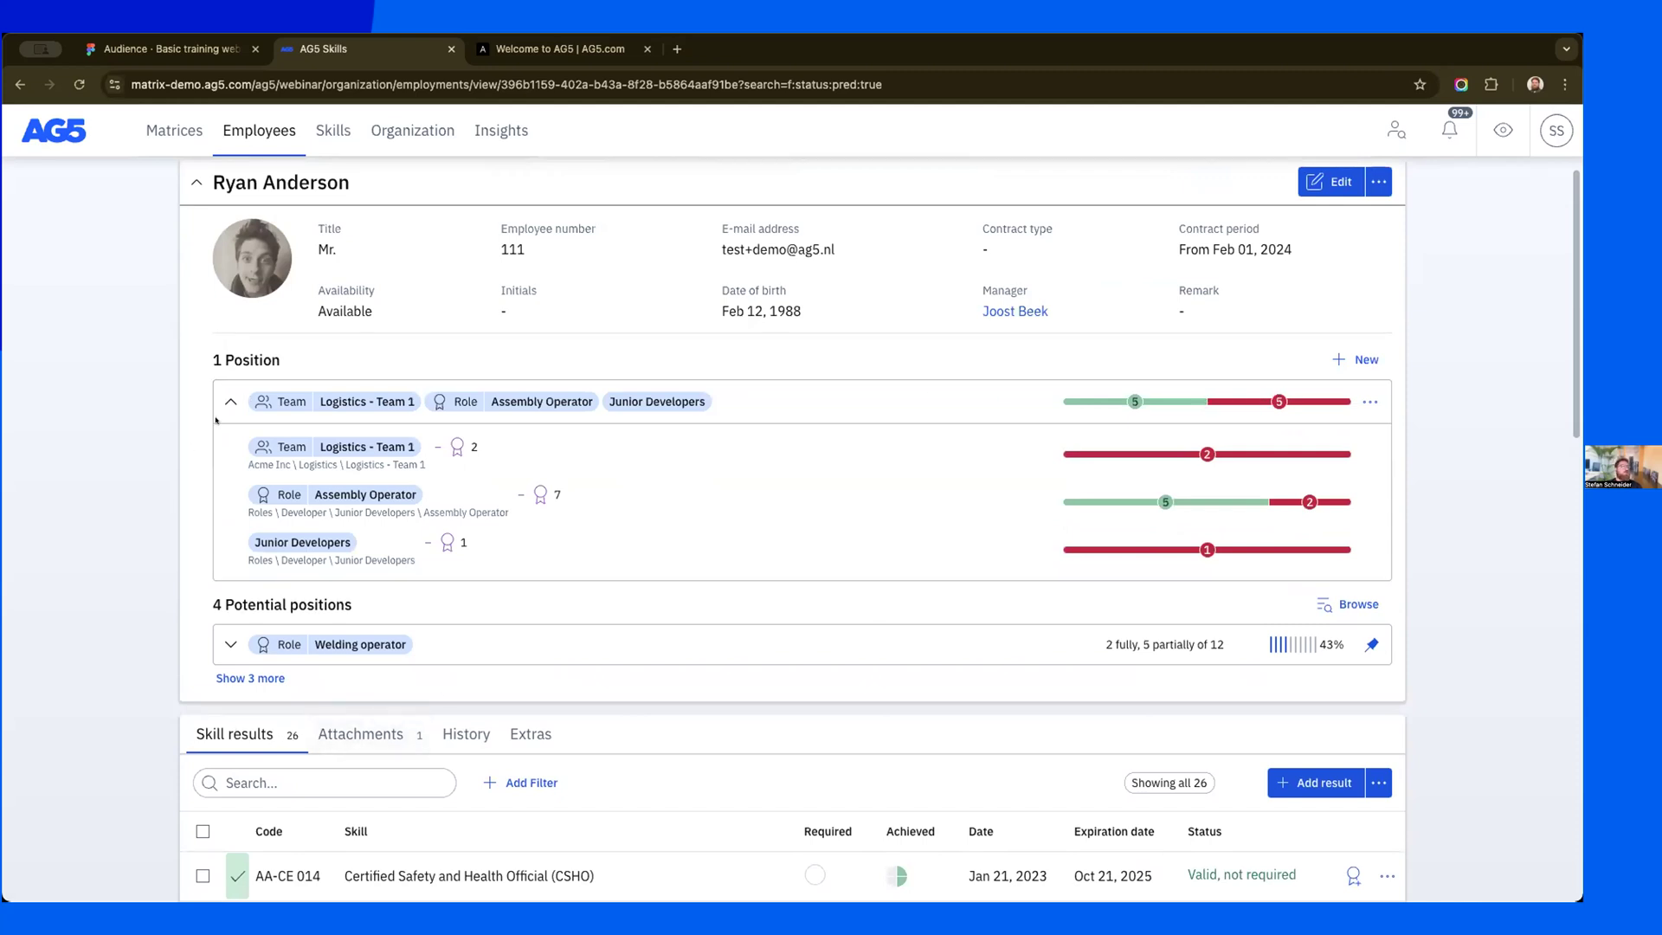
scroll(177, 657, down, 3)
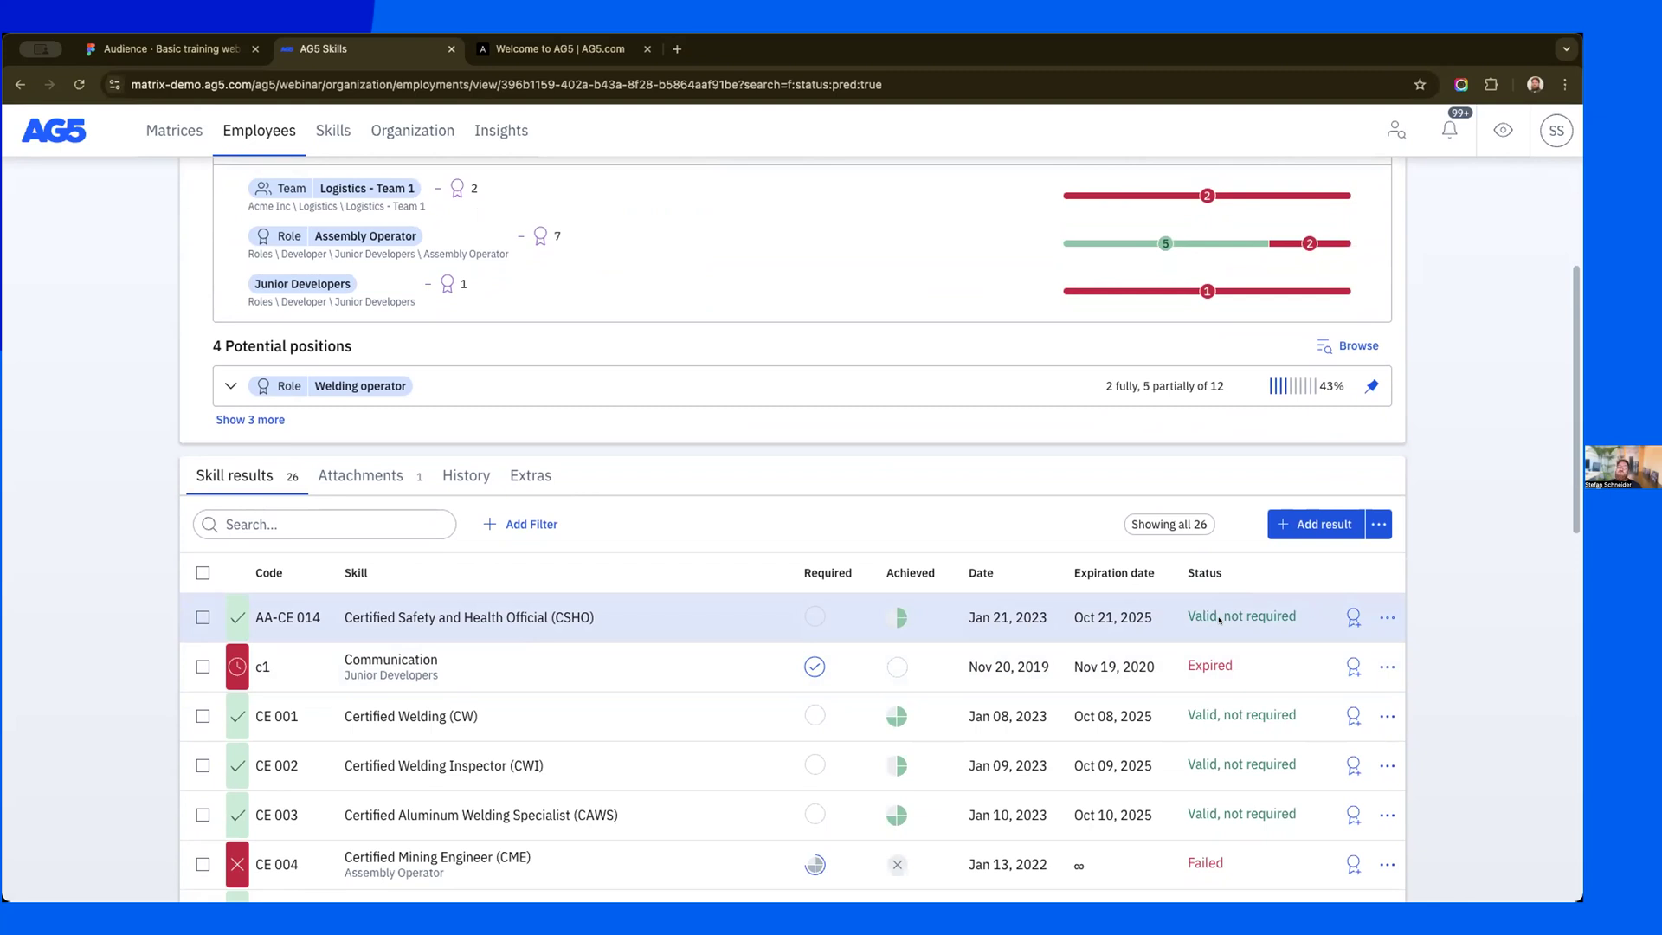
scroll(1220, 620, down, 2)
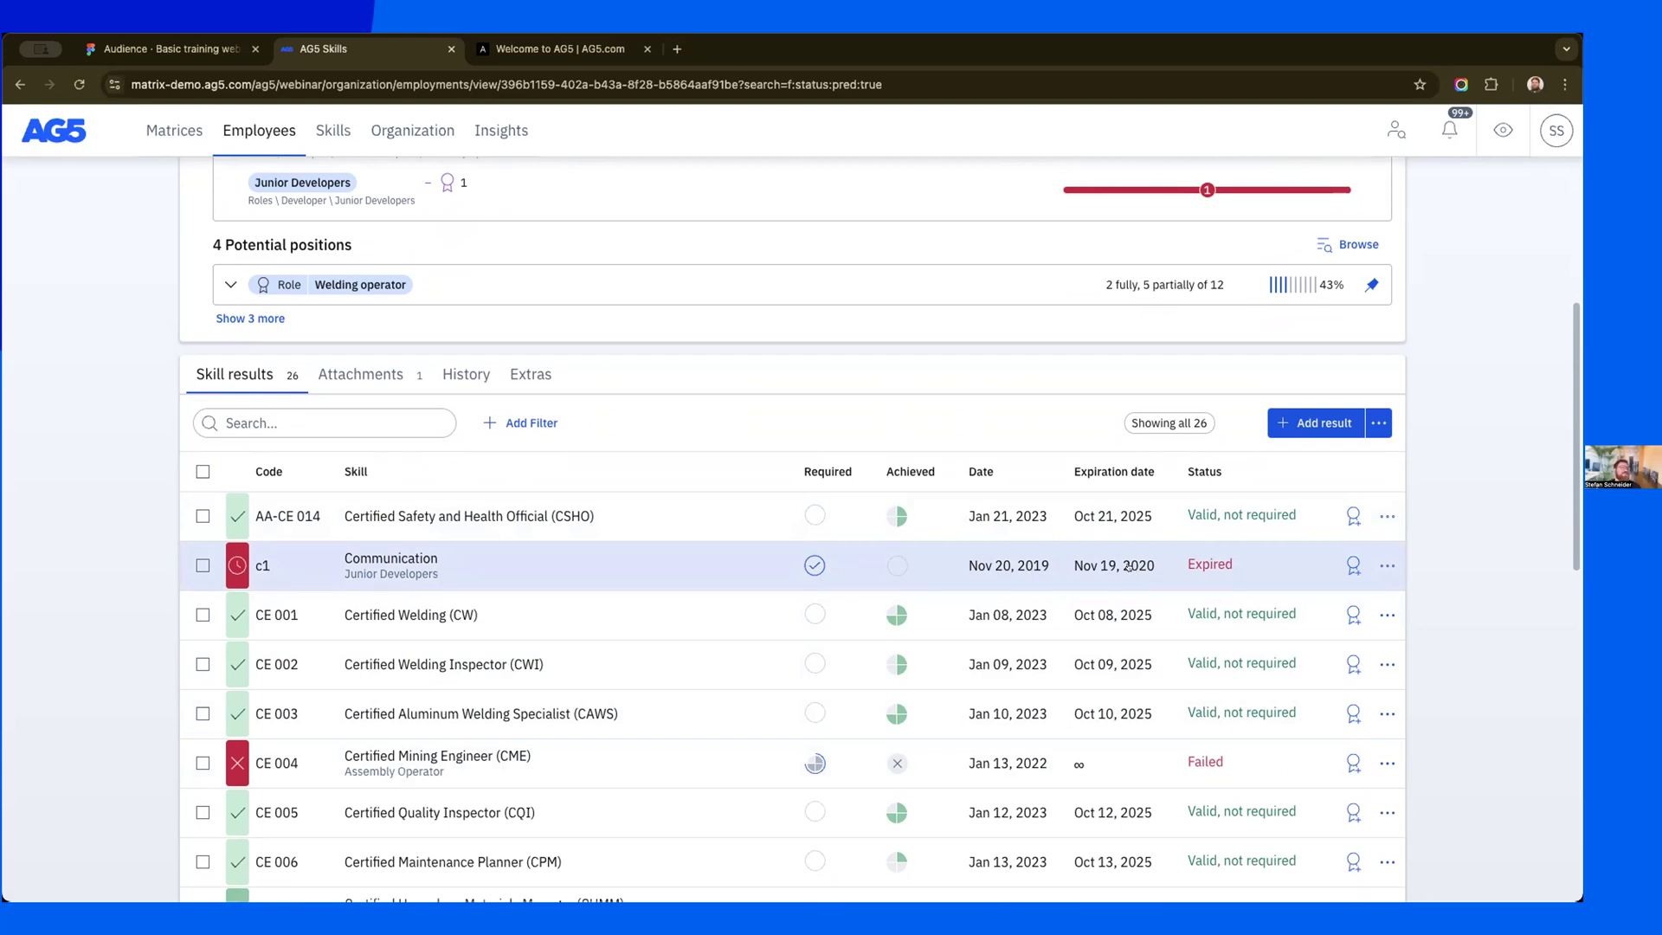
scroll(858, 623, down, 1)
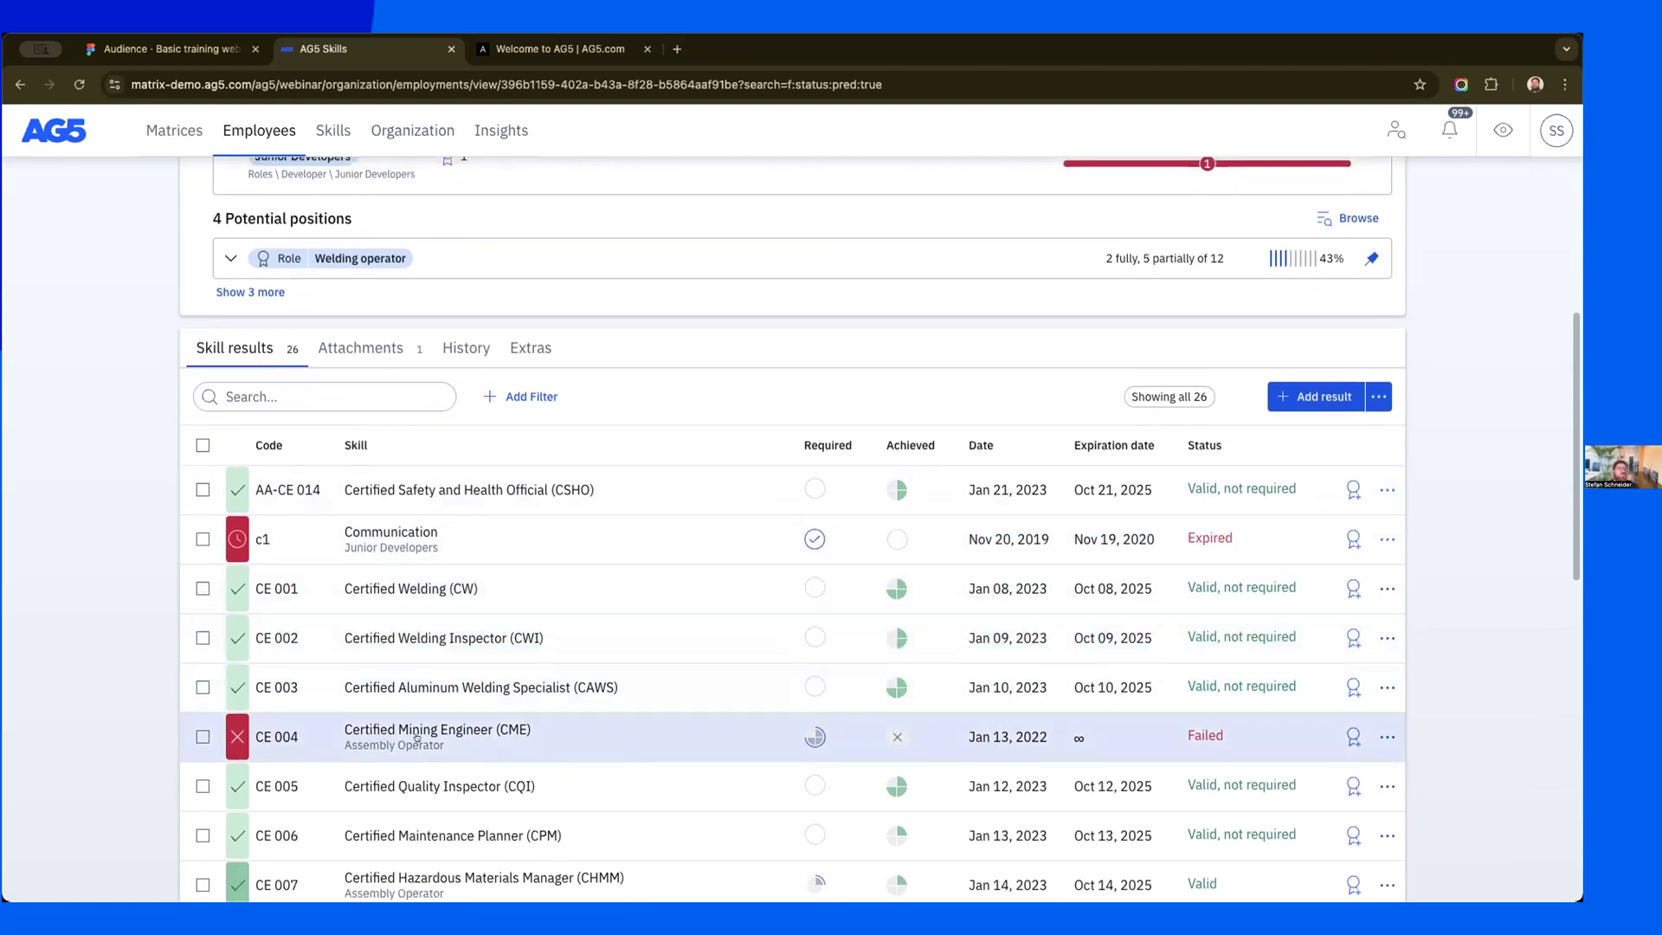
mouse_move(446, 735)
scroll(825, 717, down, 3)
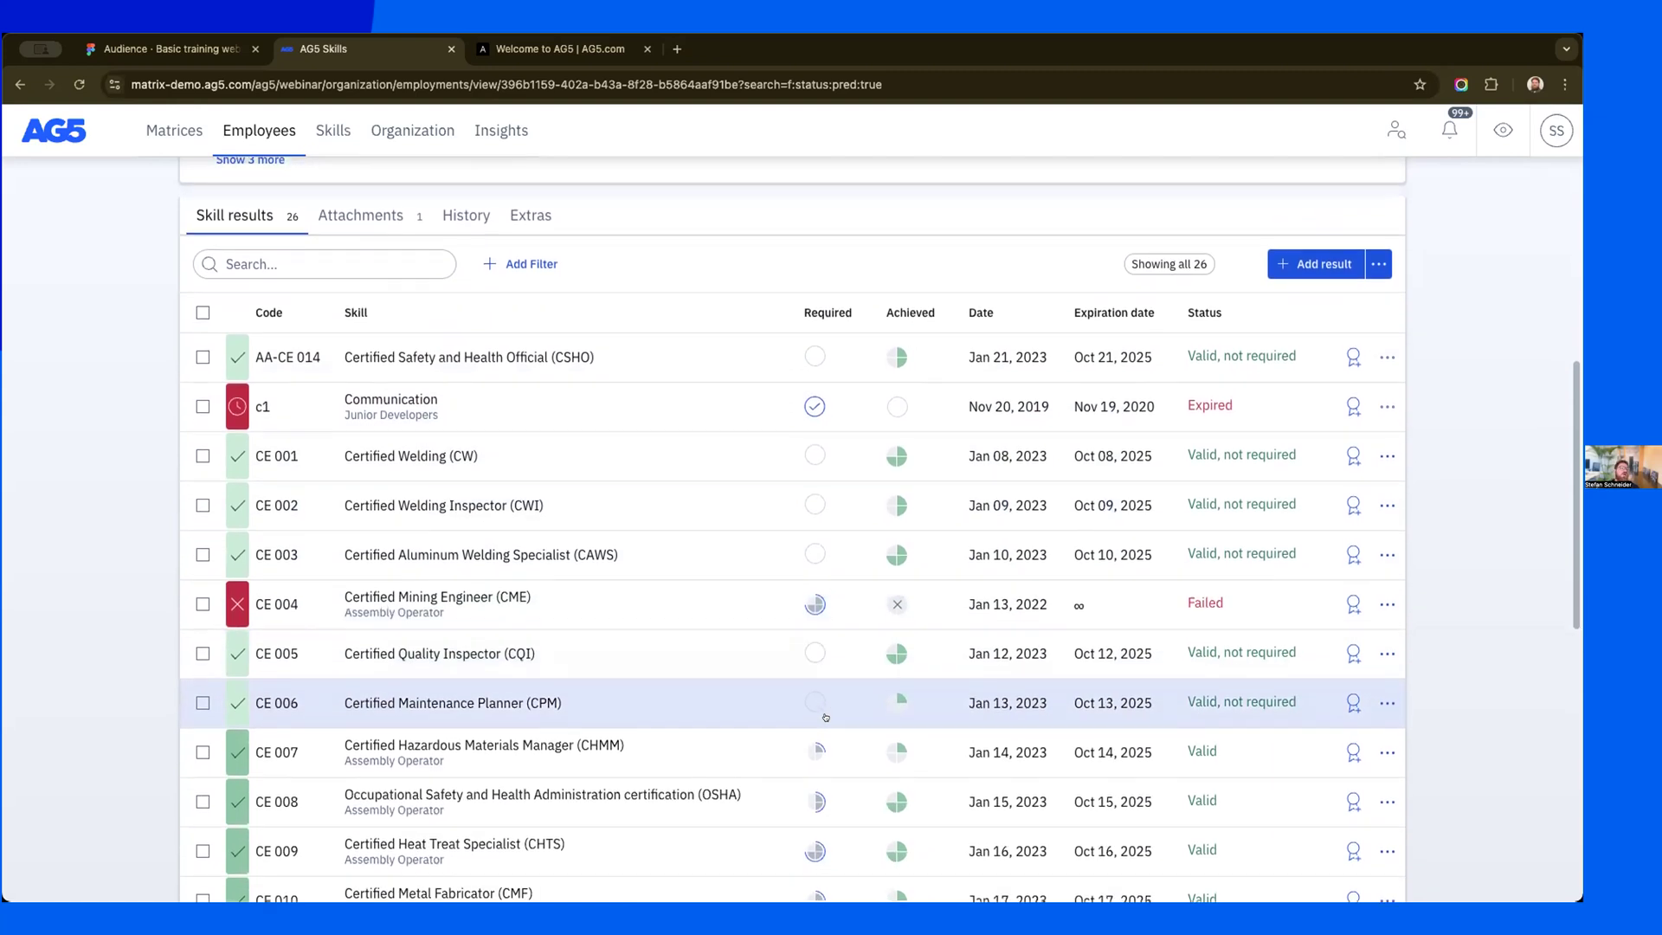
- Compare the required and achieved levels of the certifications further down the employee's skill results
scroll(825, 717, down, 2)
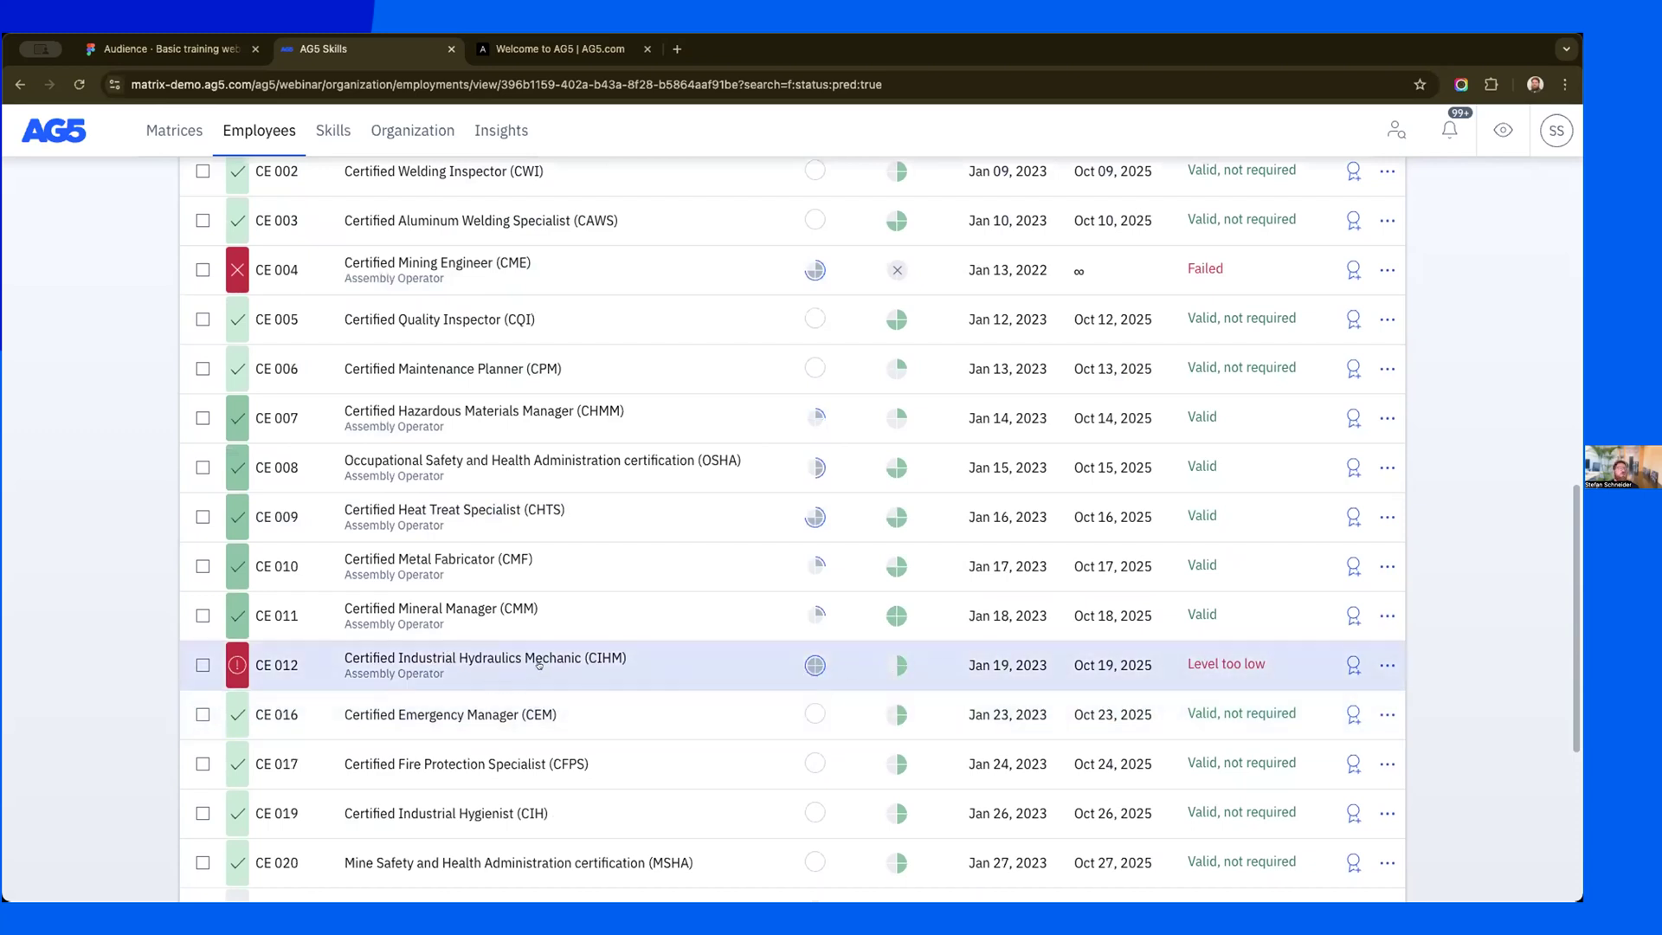
mouse_move(550, 663)
scroll(806, 610, up, 1)
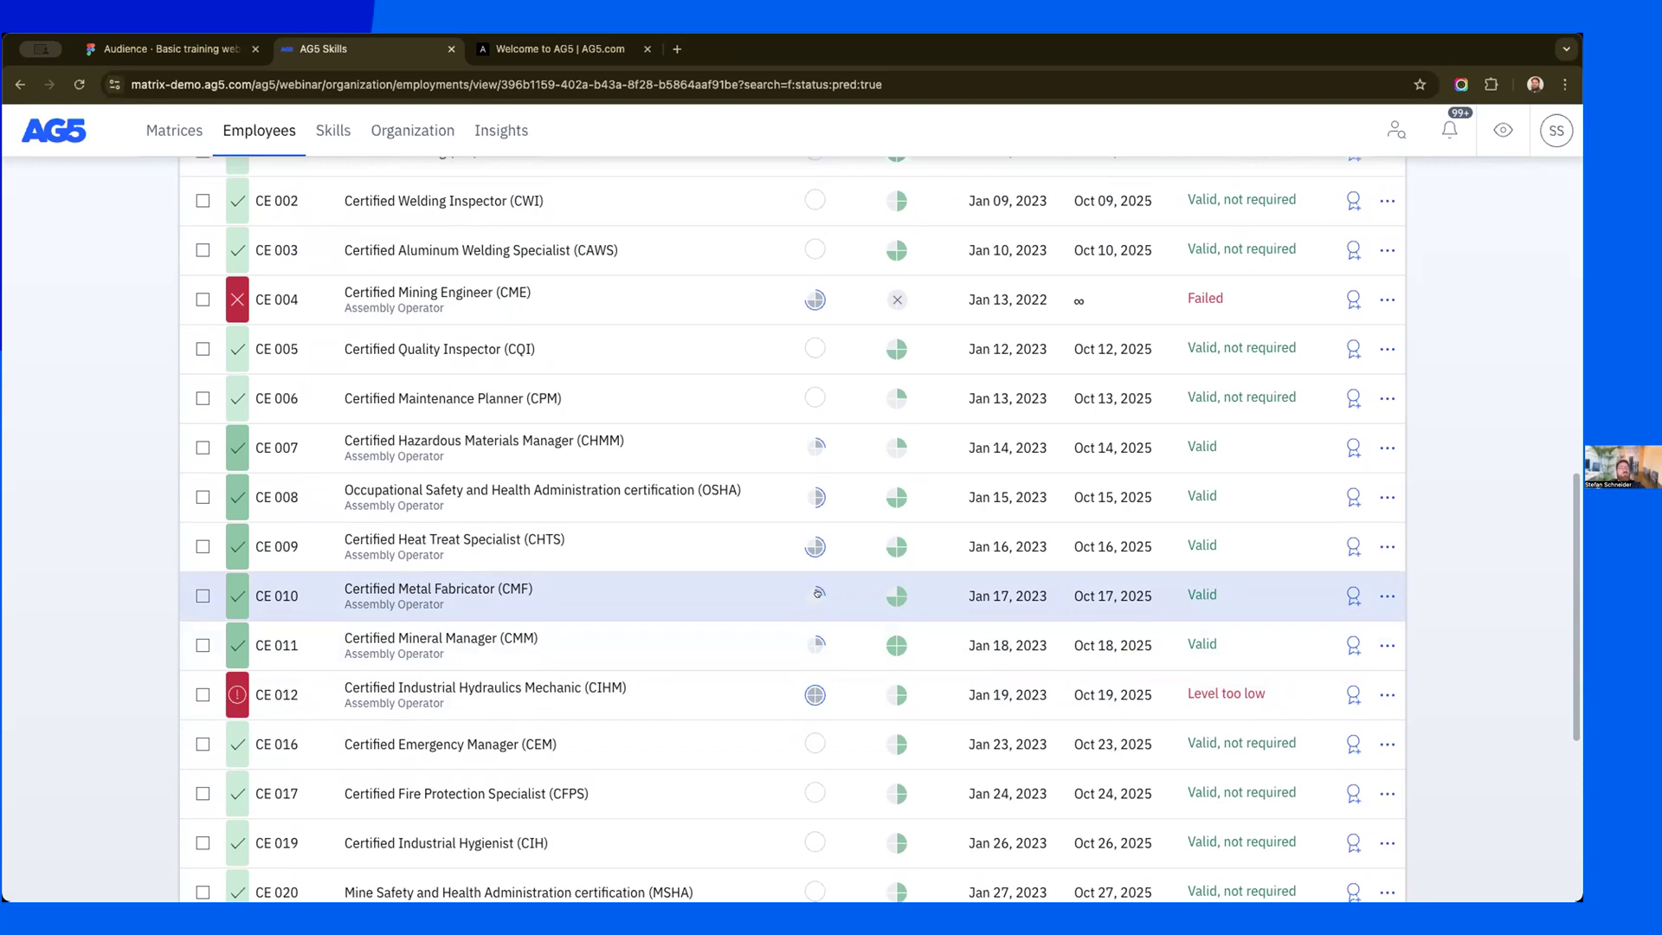
scroll(845, 593, up, 3)
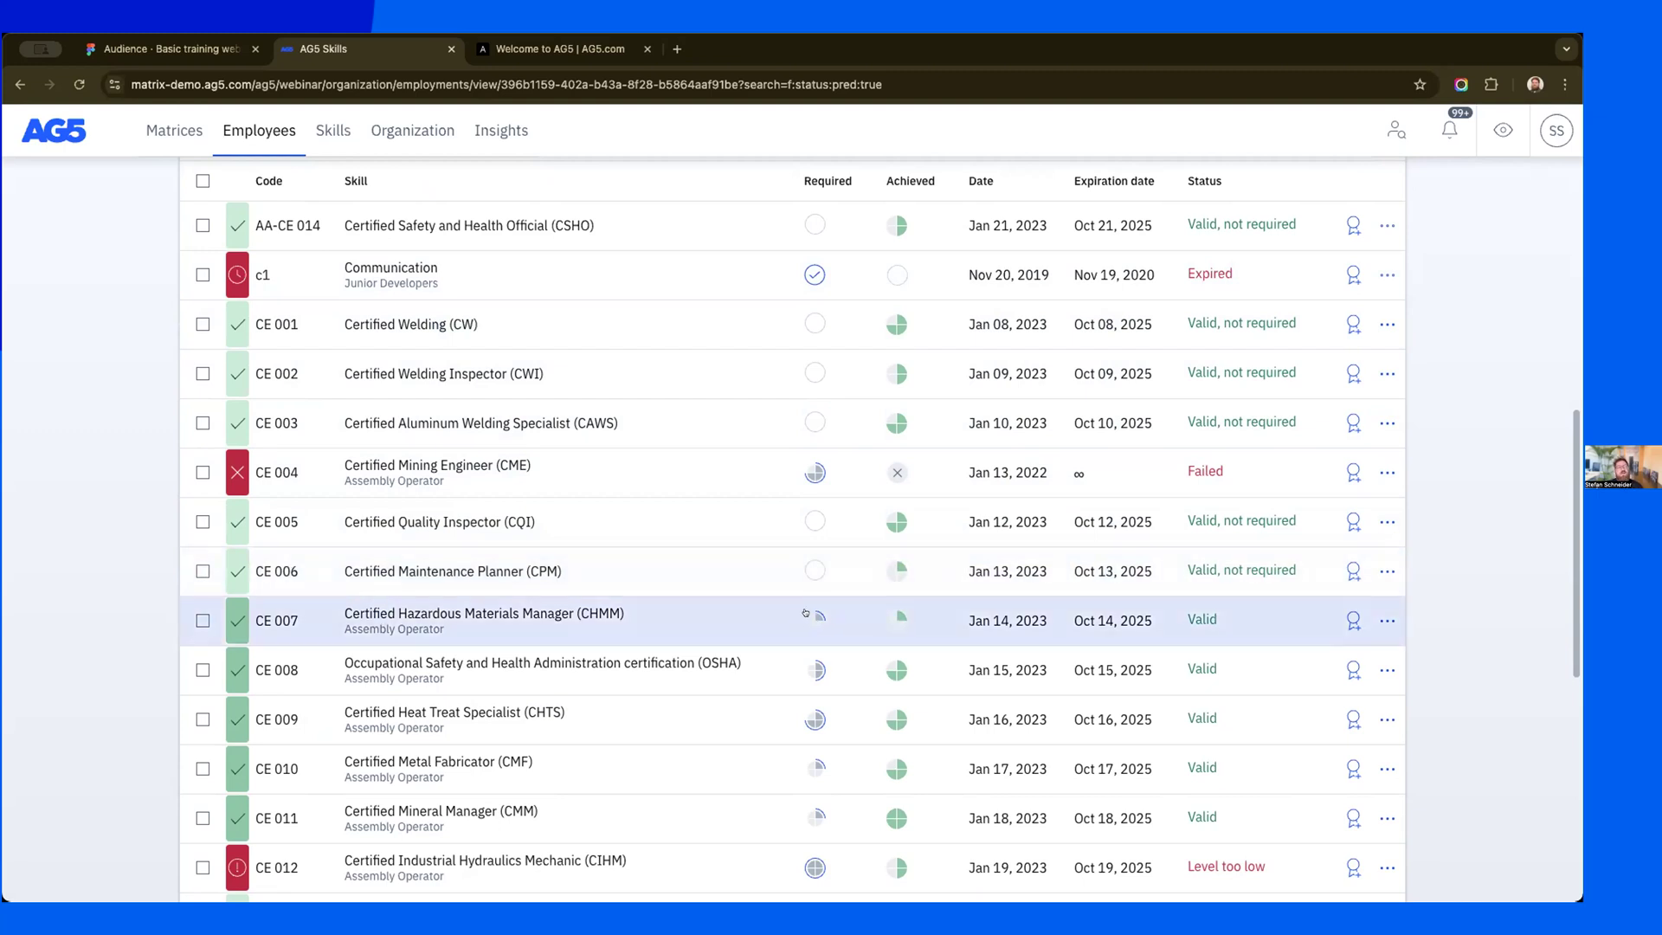
- View the employee's attachments and return to the skill results
scroll(832, 610, up, 5)
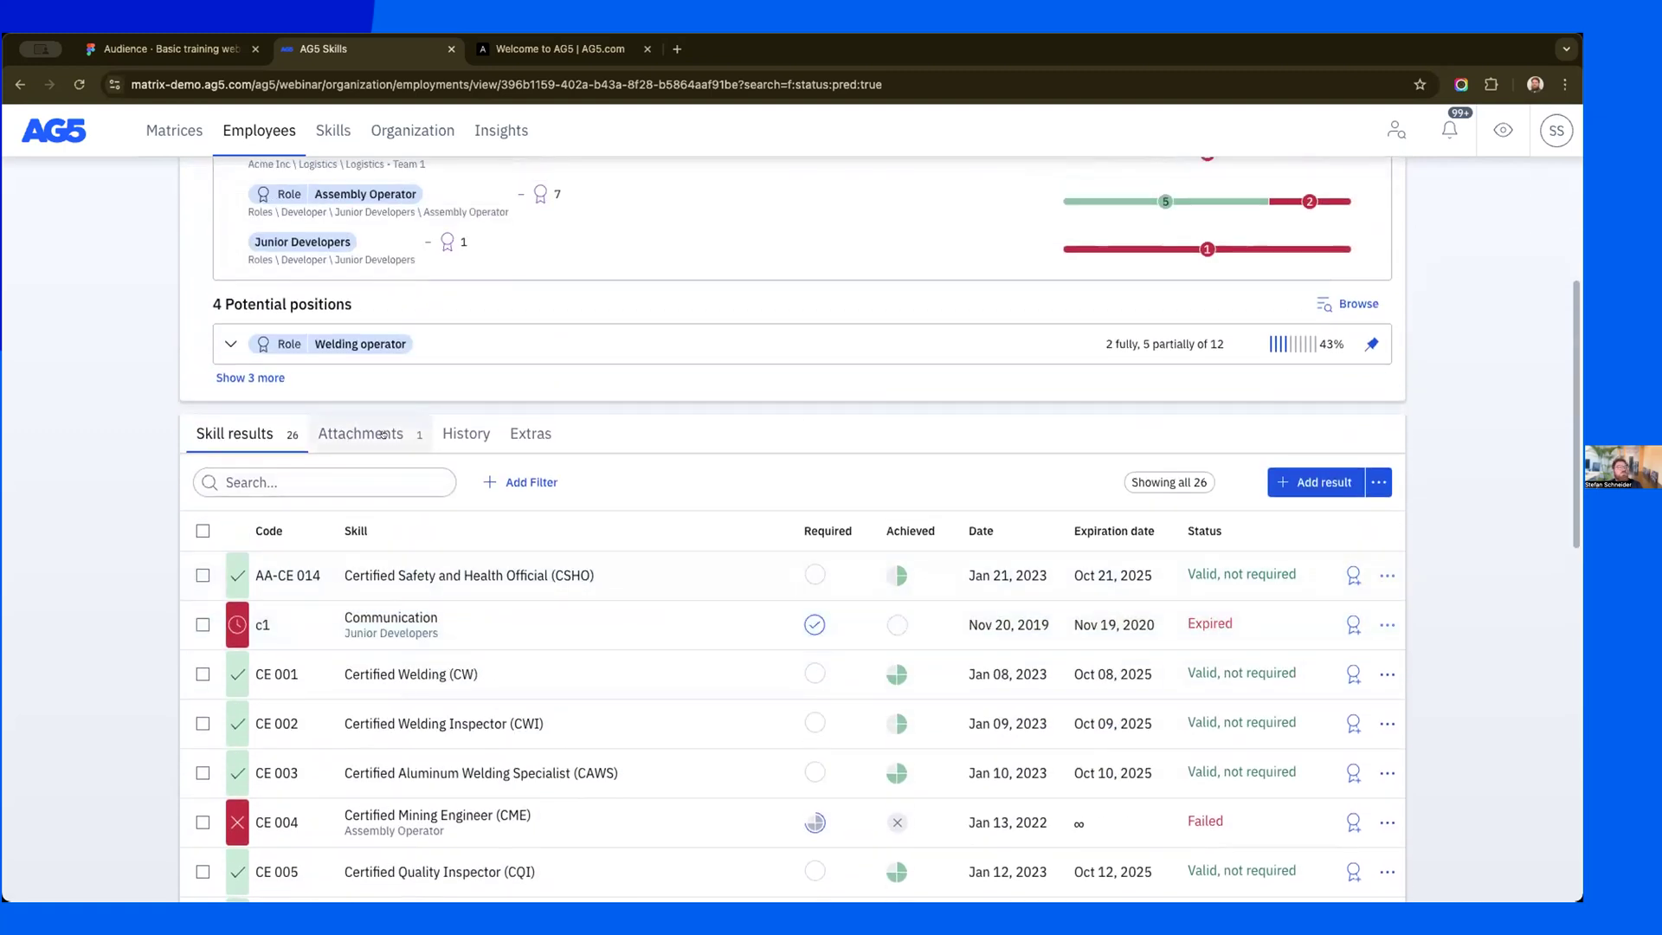
click(382, 434)
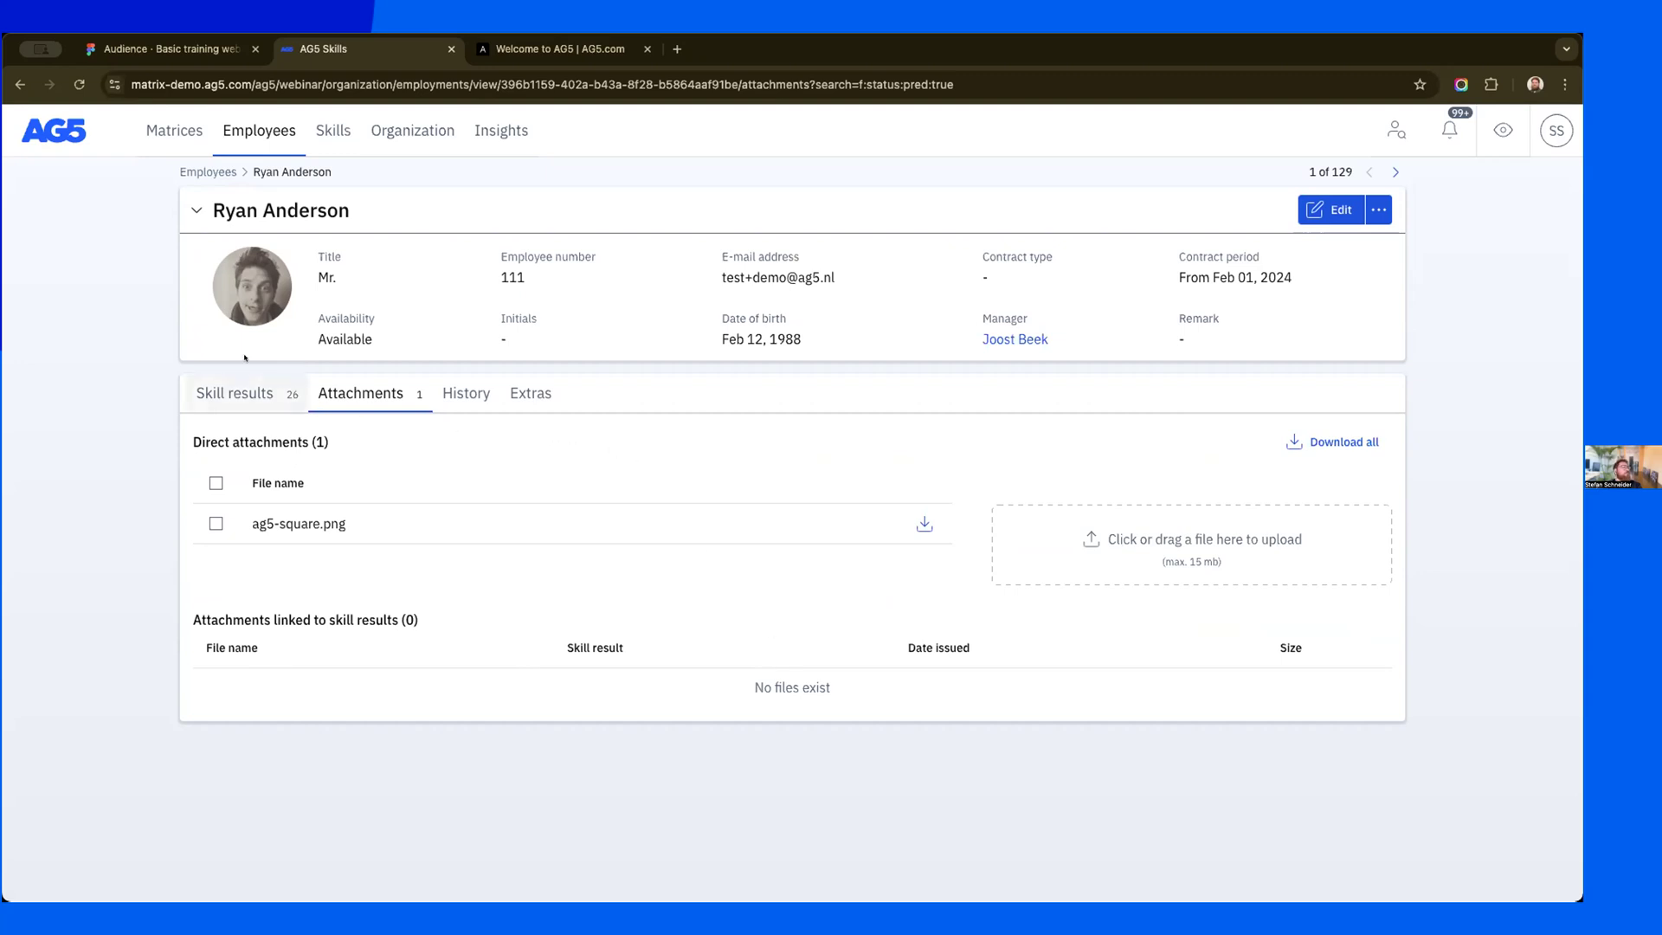
click(207, 396)
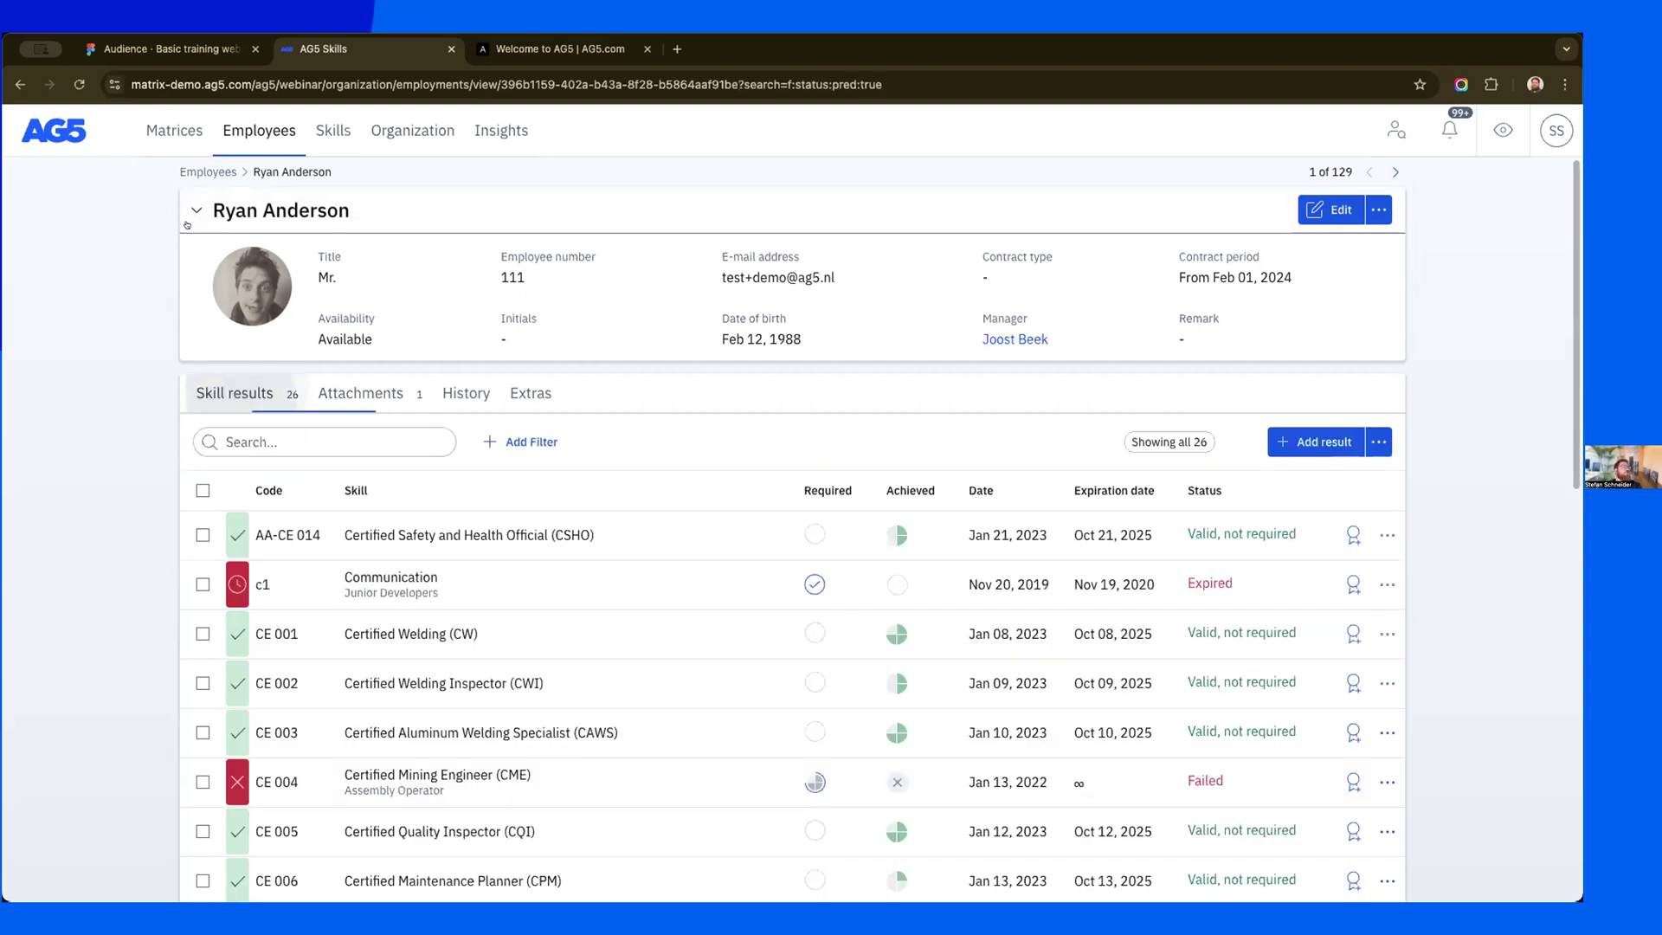
- Expand the profile's position details, examine the missing skills for the potential Welding operator role, and collapse that role again
click(197, 211)
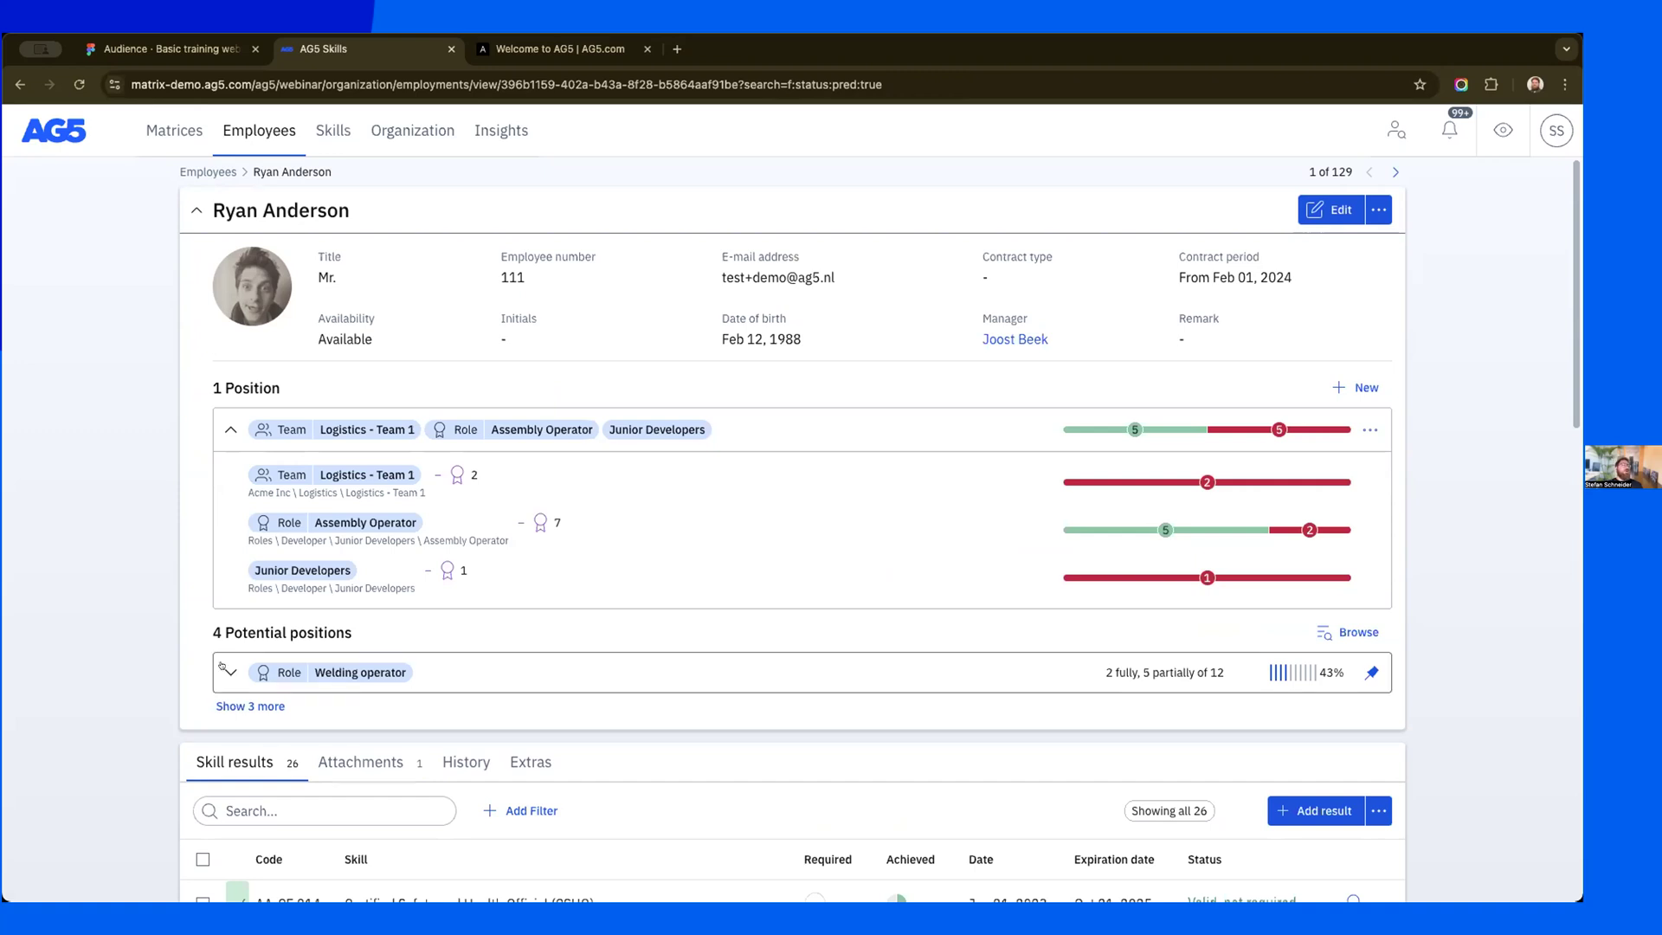
click(580, 674)
scroll(580, 663, down, 2)
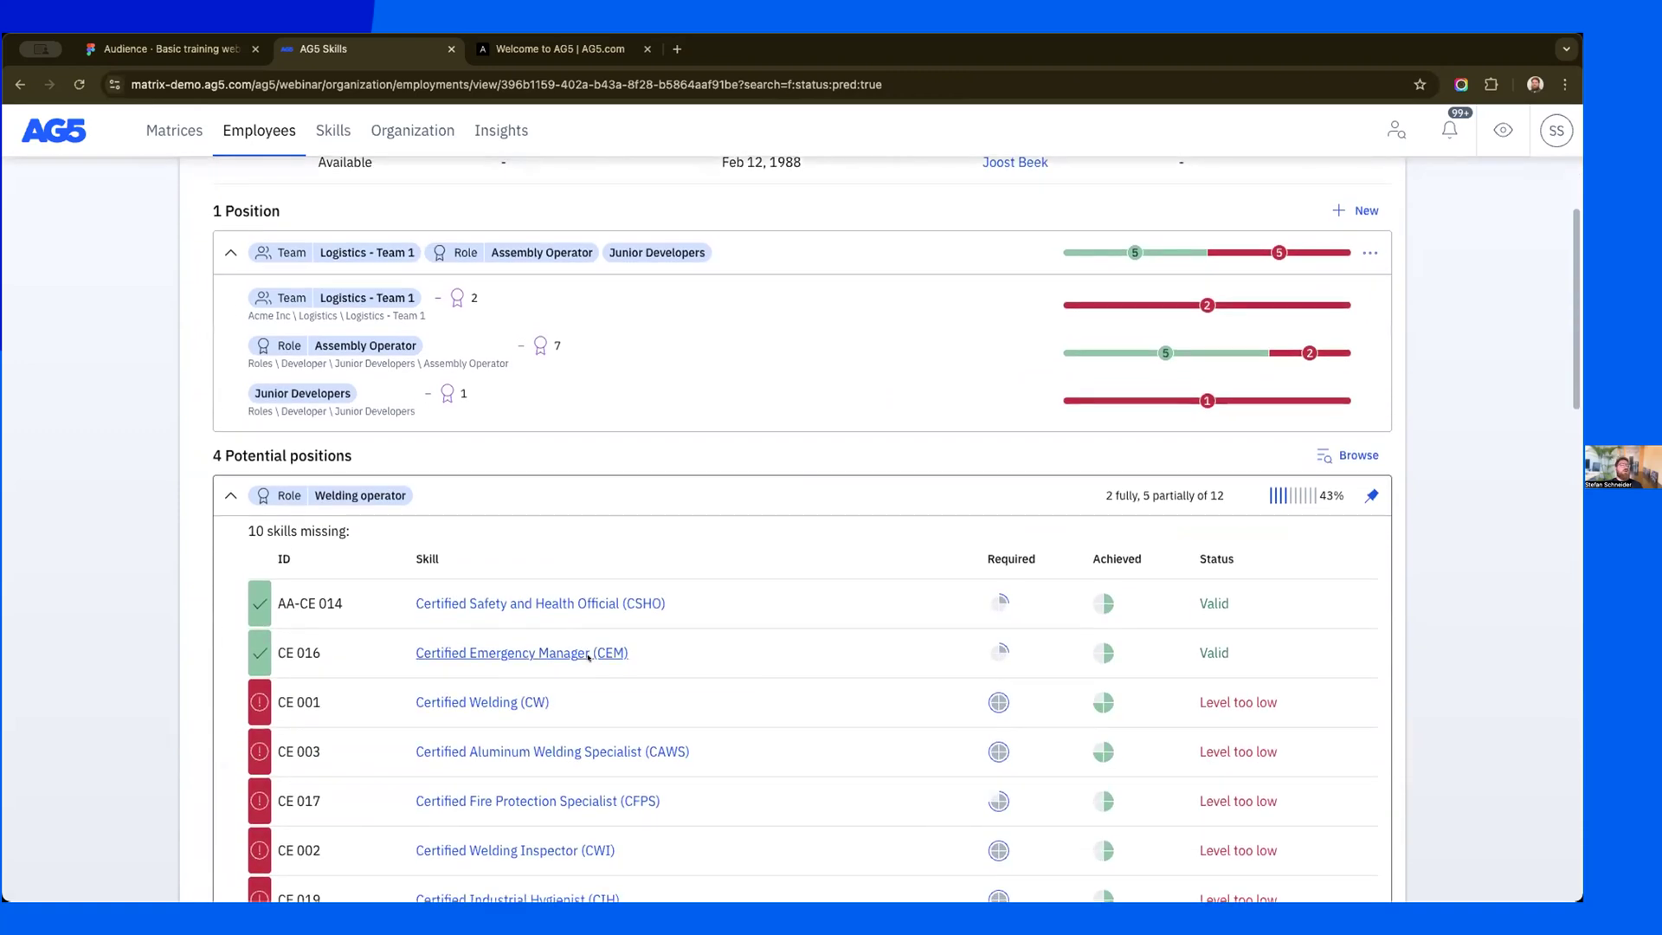
scroll(747, 566, up, 1)
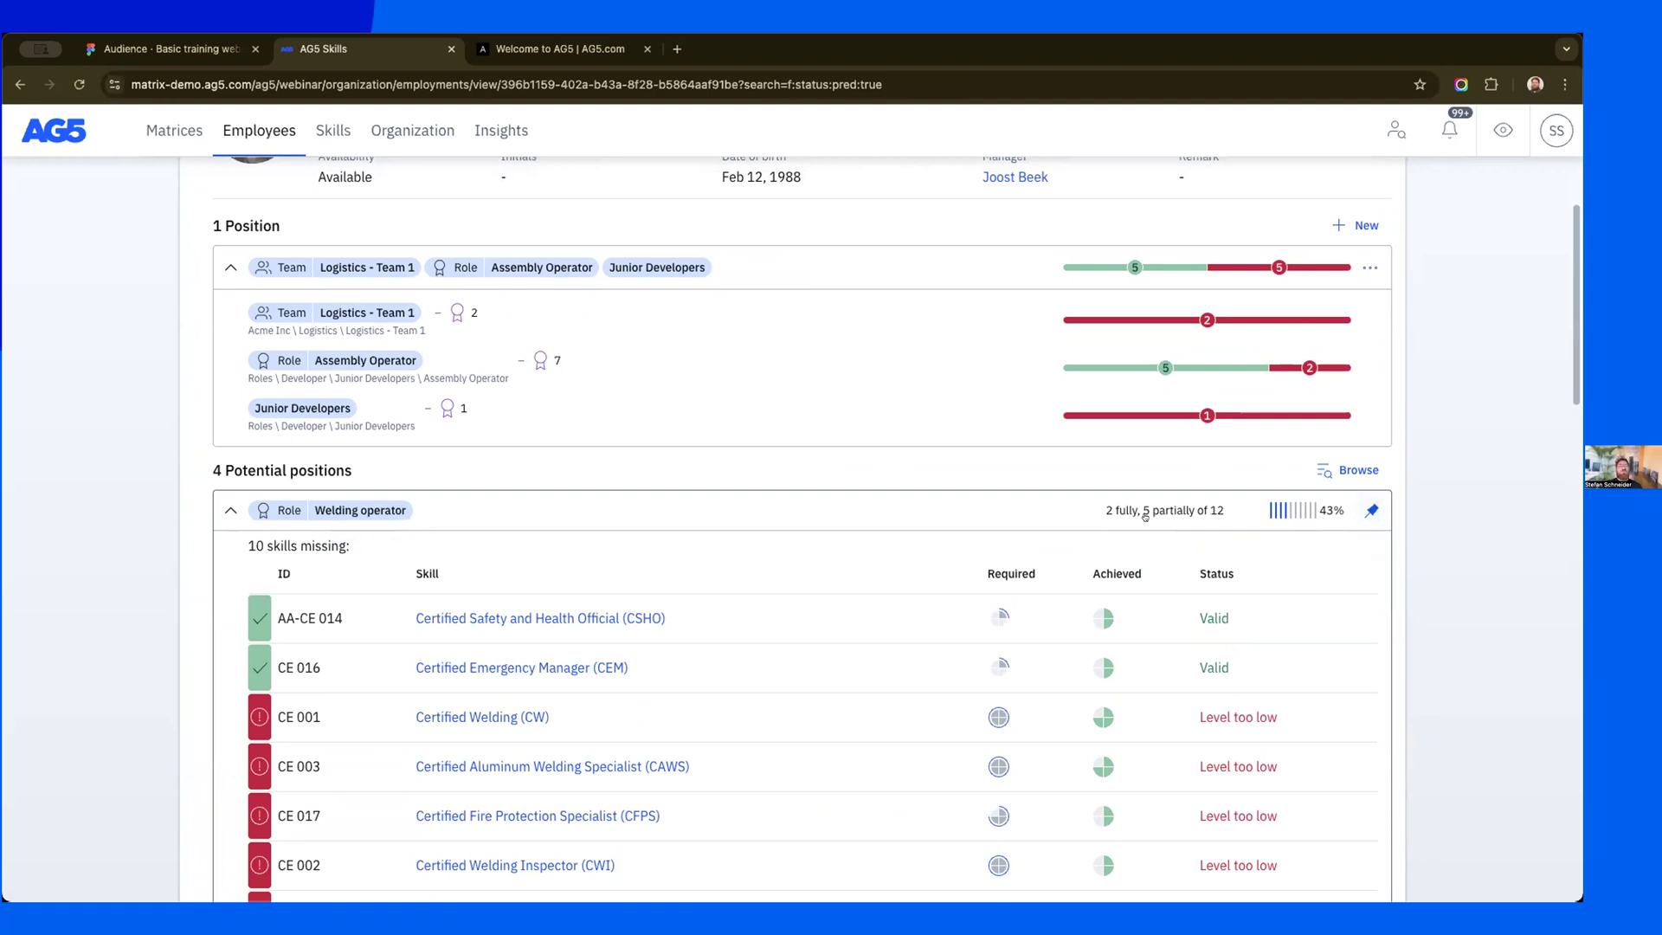
scroll(1099, 636, down, 1)
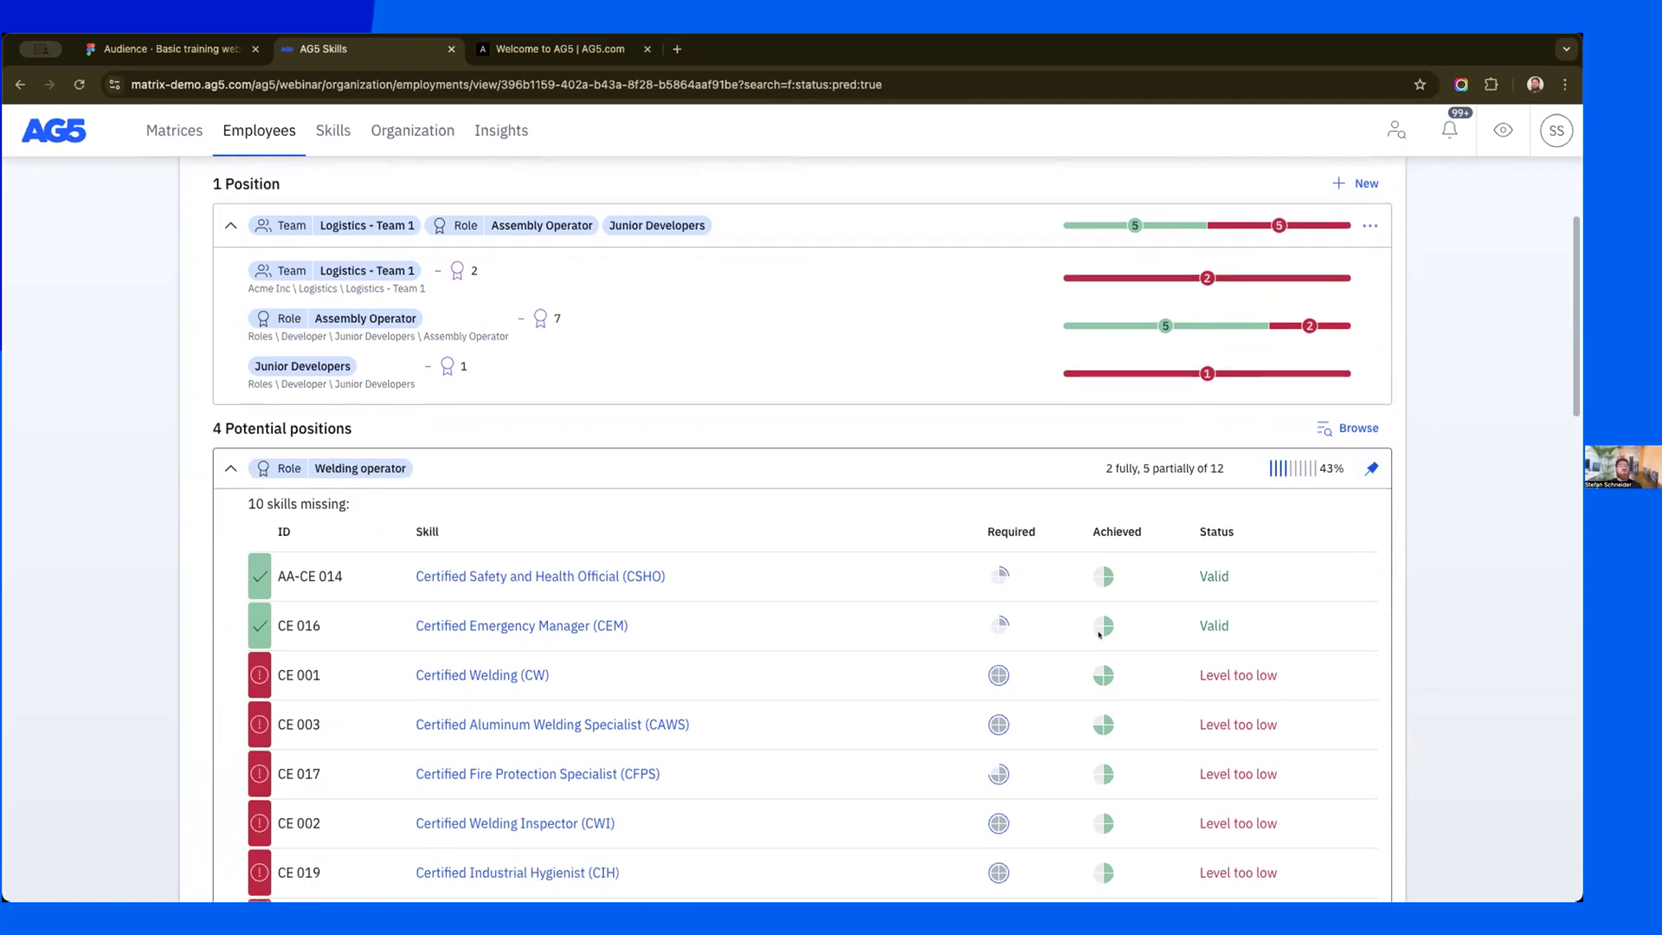
scroll(1100, 636, down, 1)
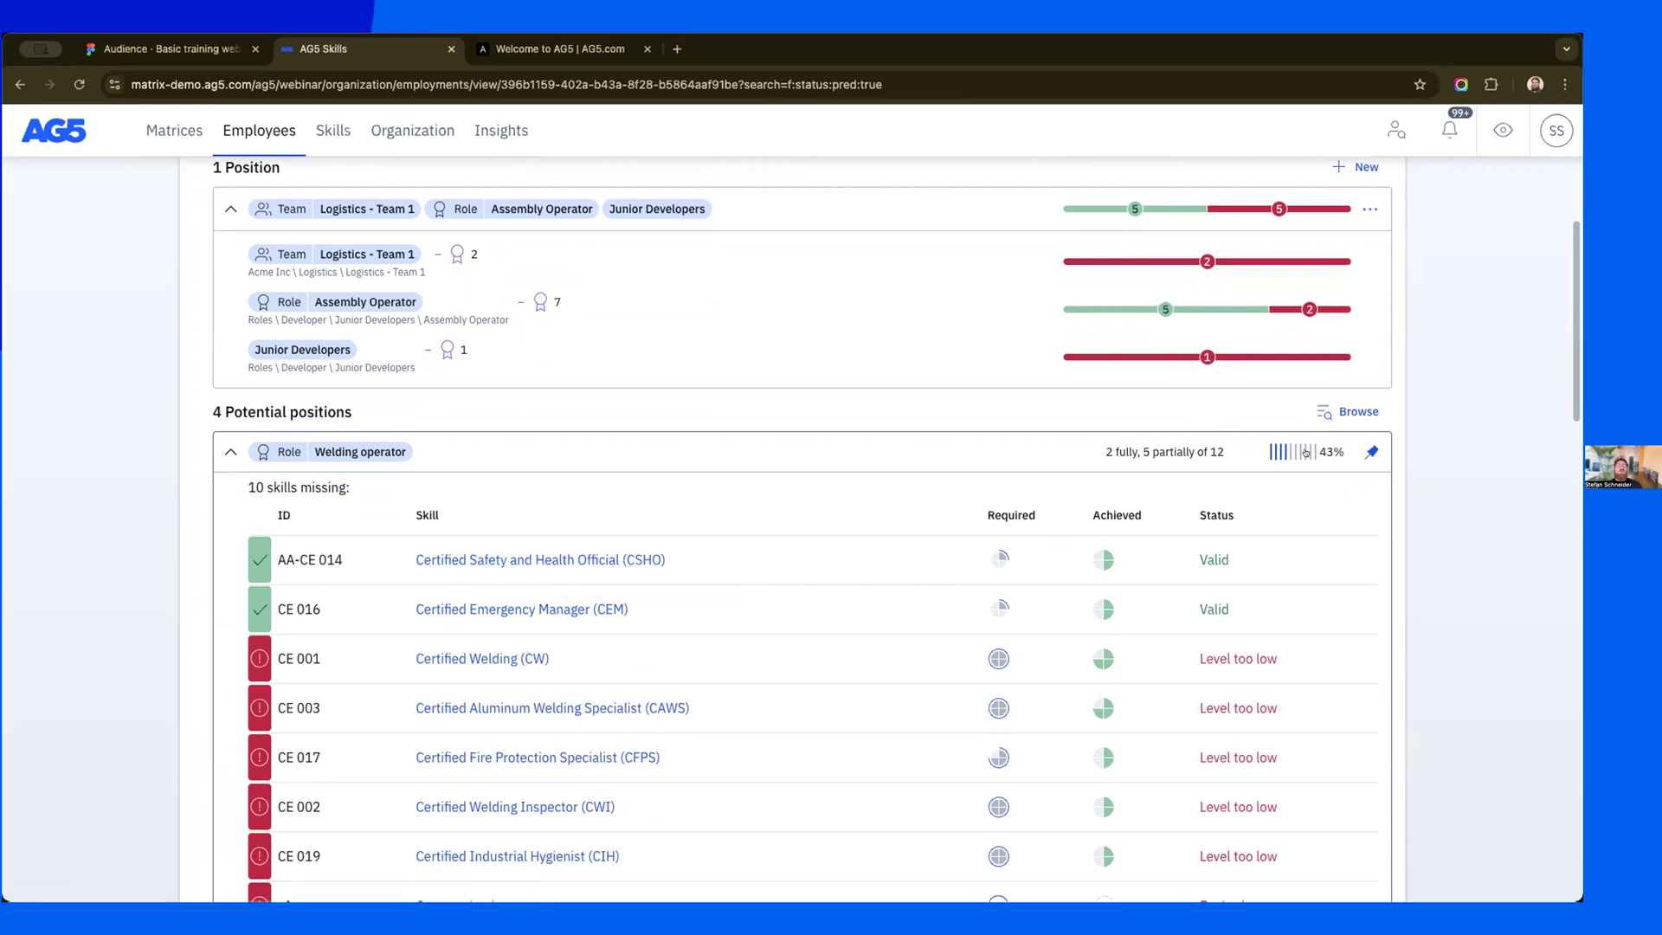
scroll(1256, 524, down, 3)
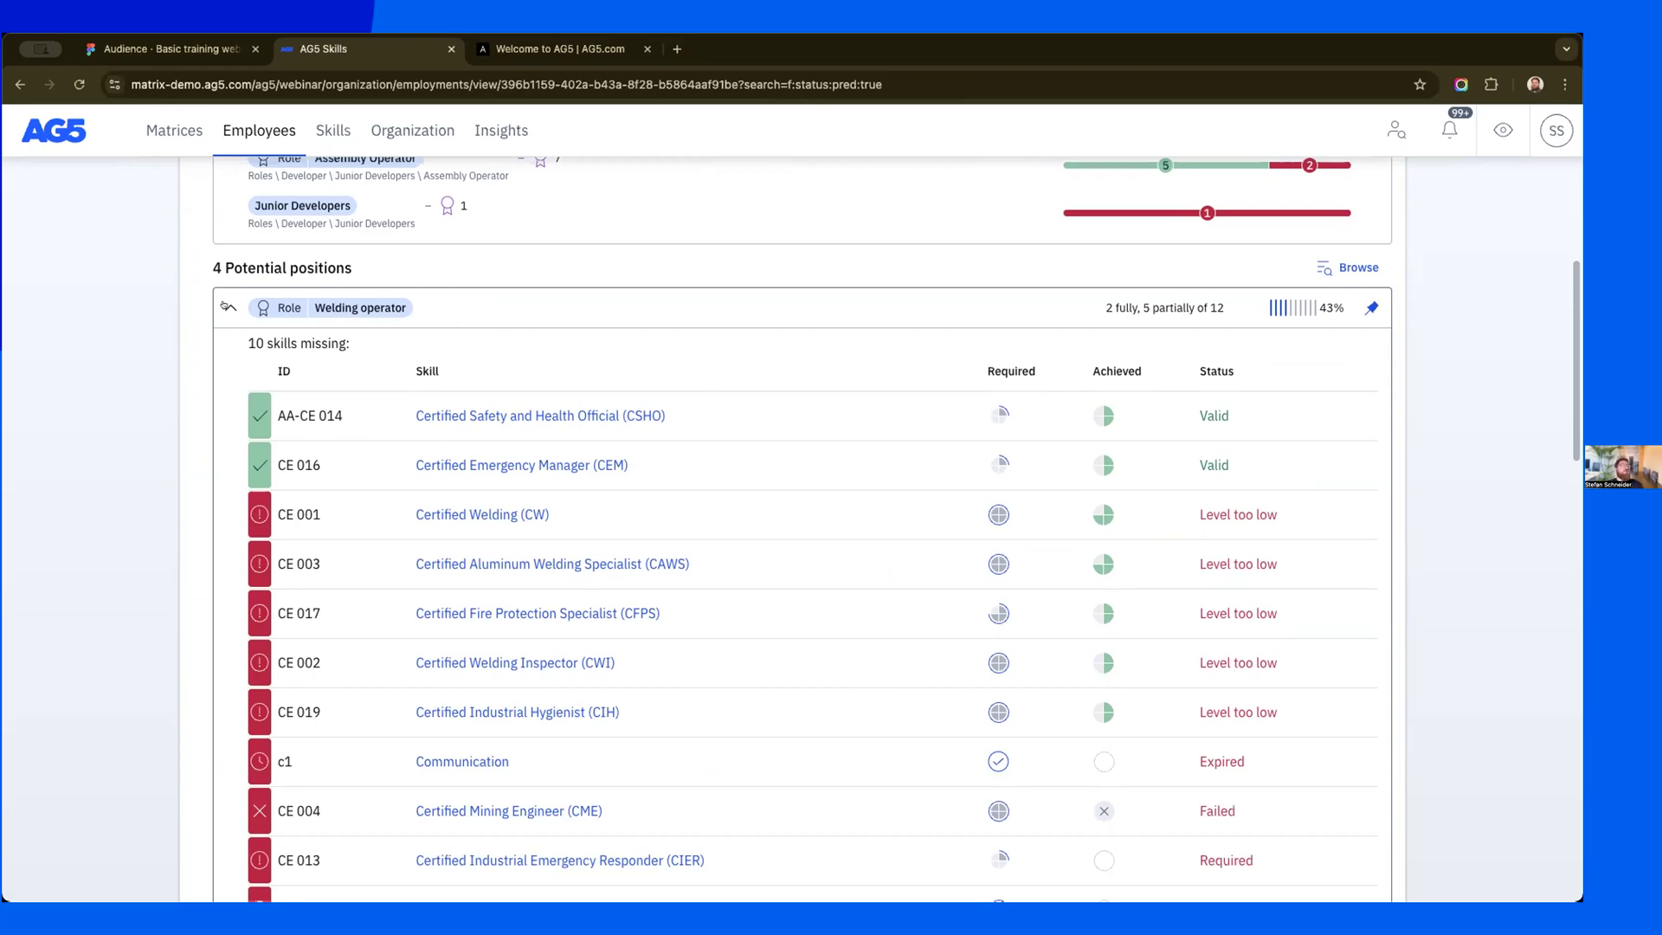
click(230, 307)
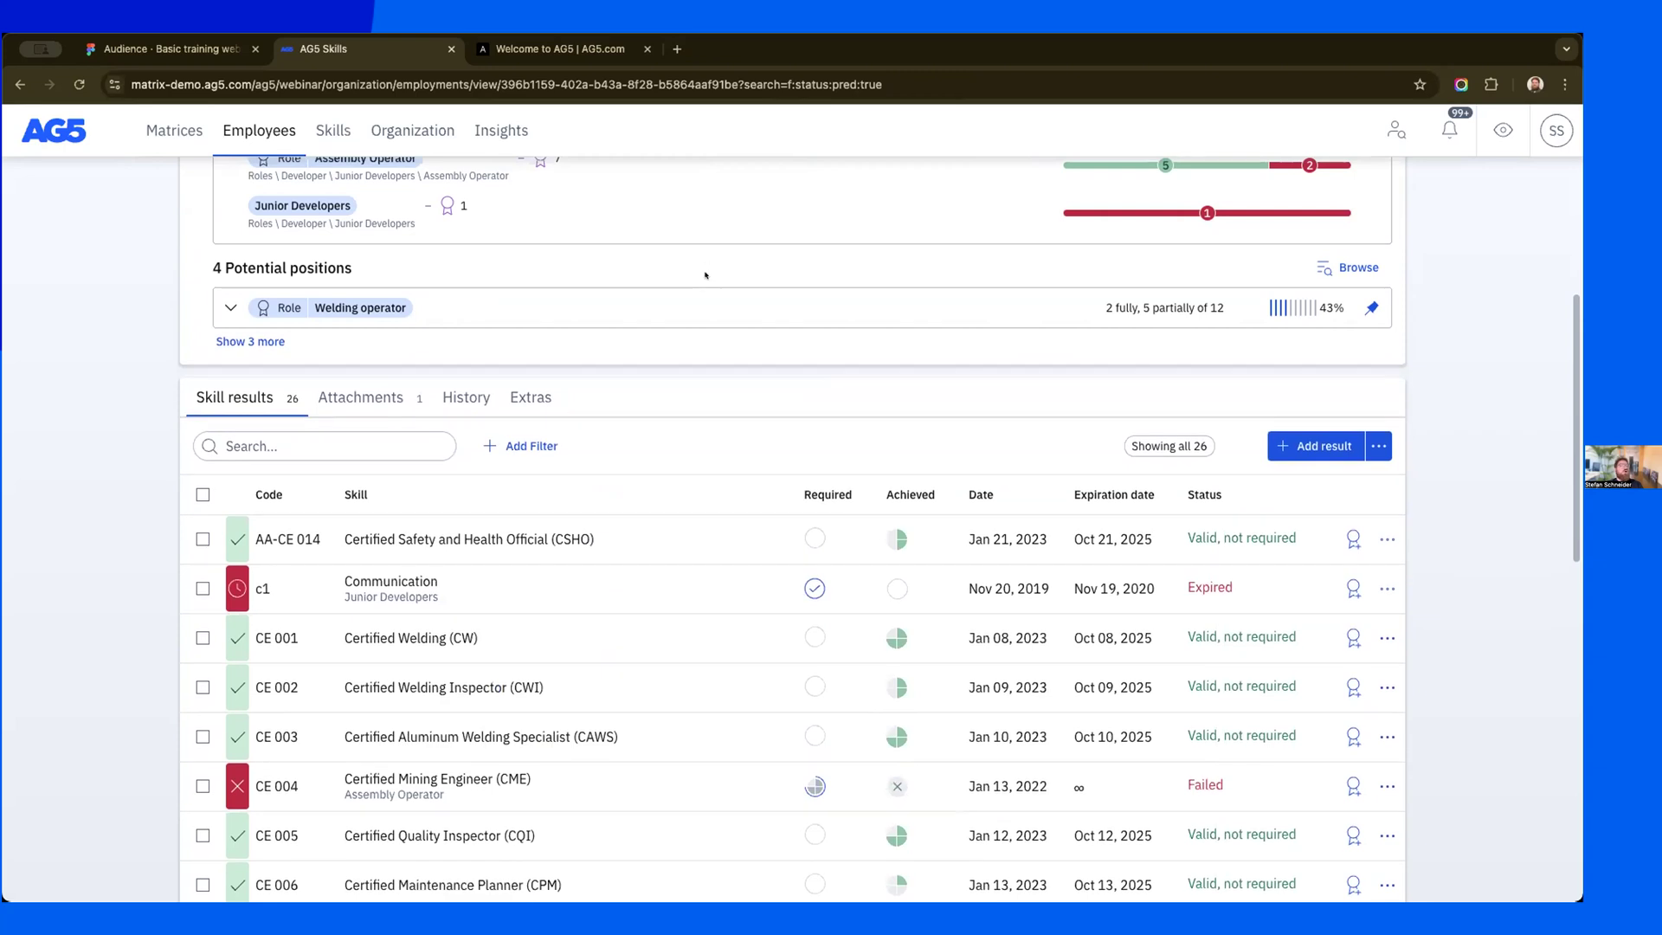
- Browse the top matches among the employee's potential positions and pin the Team manager role
click(1353, 273)
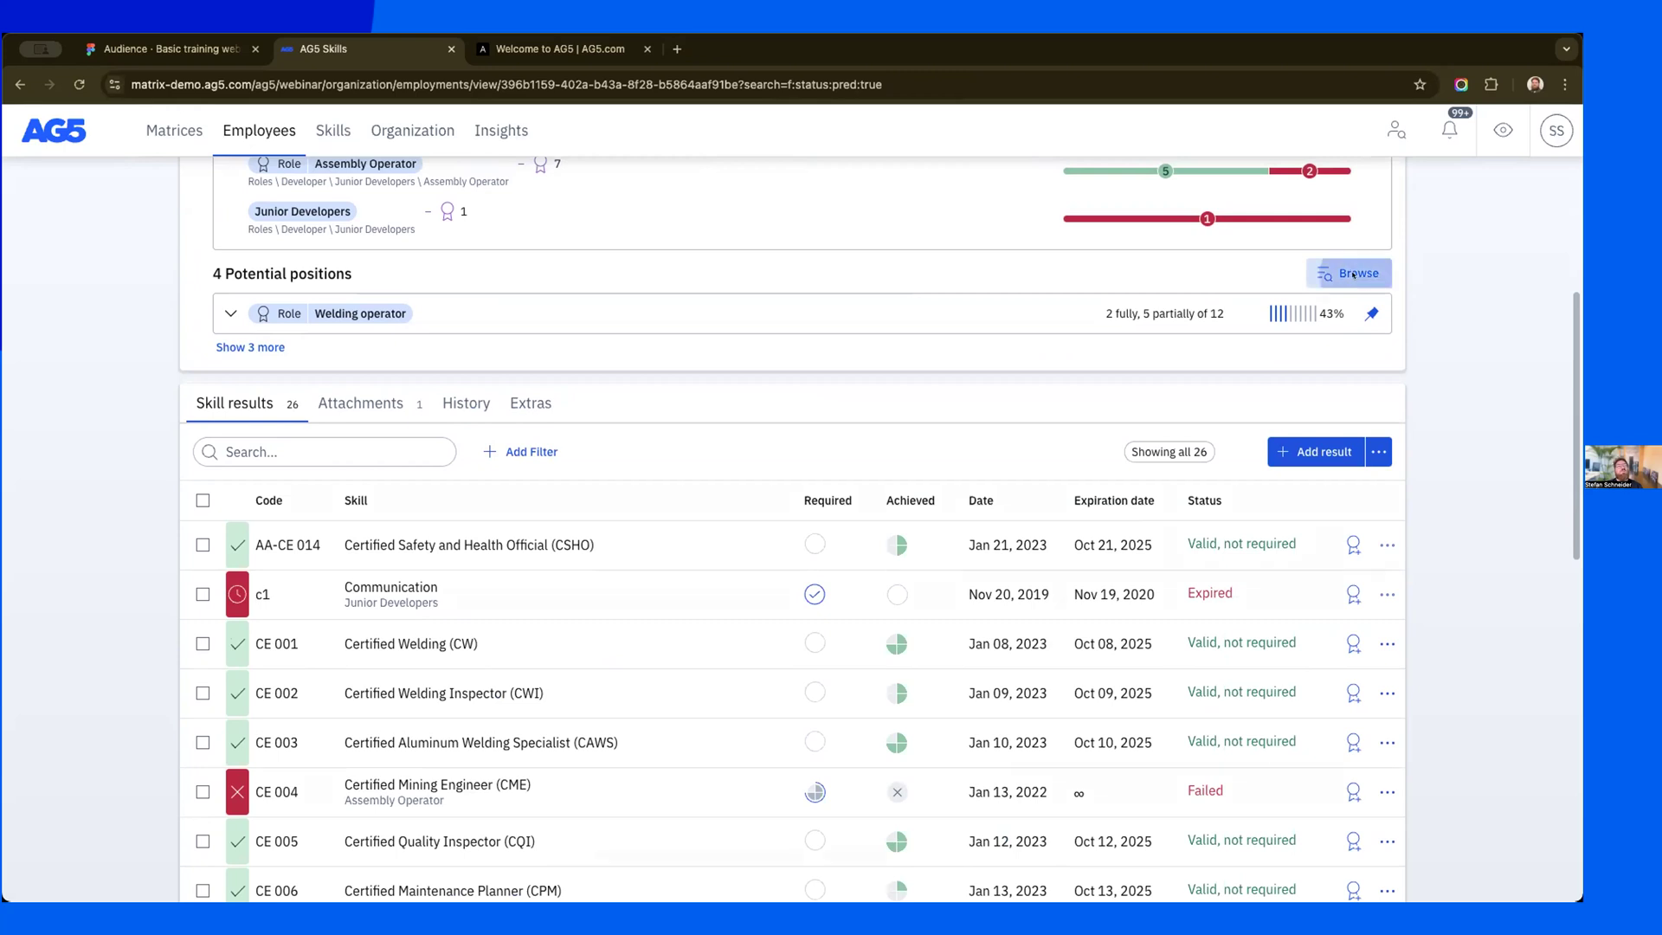
scroll(819, 495, down, 3)
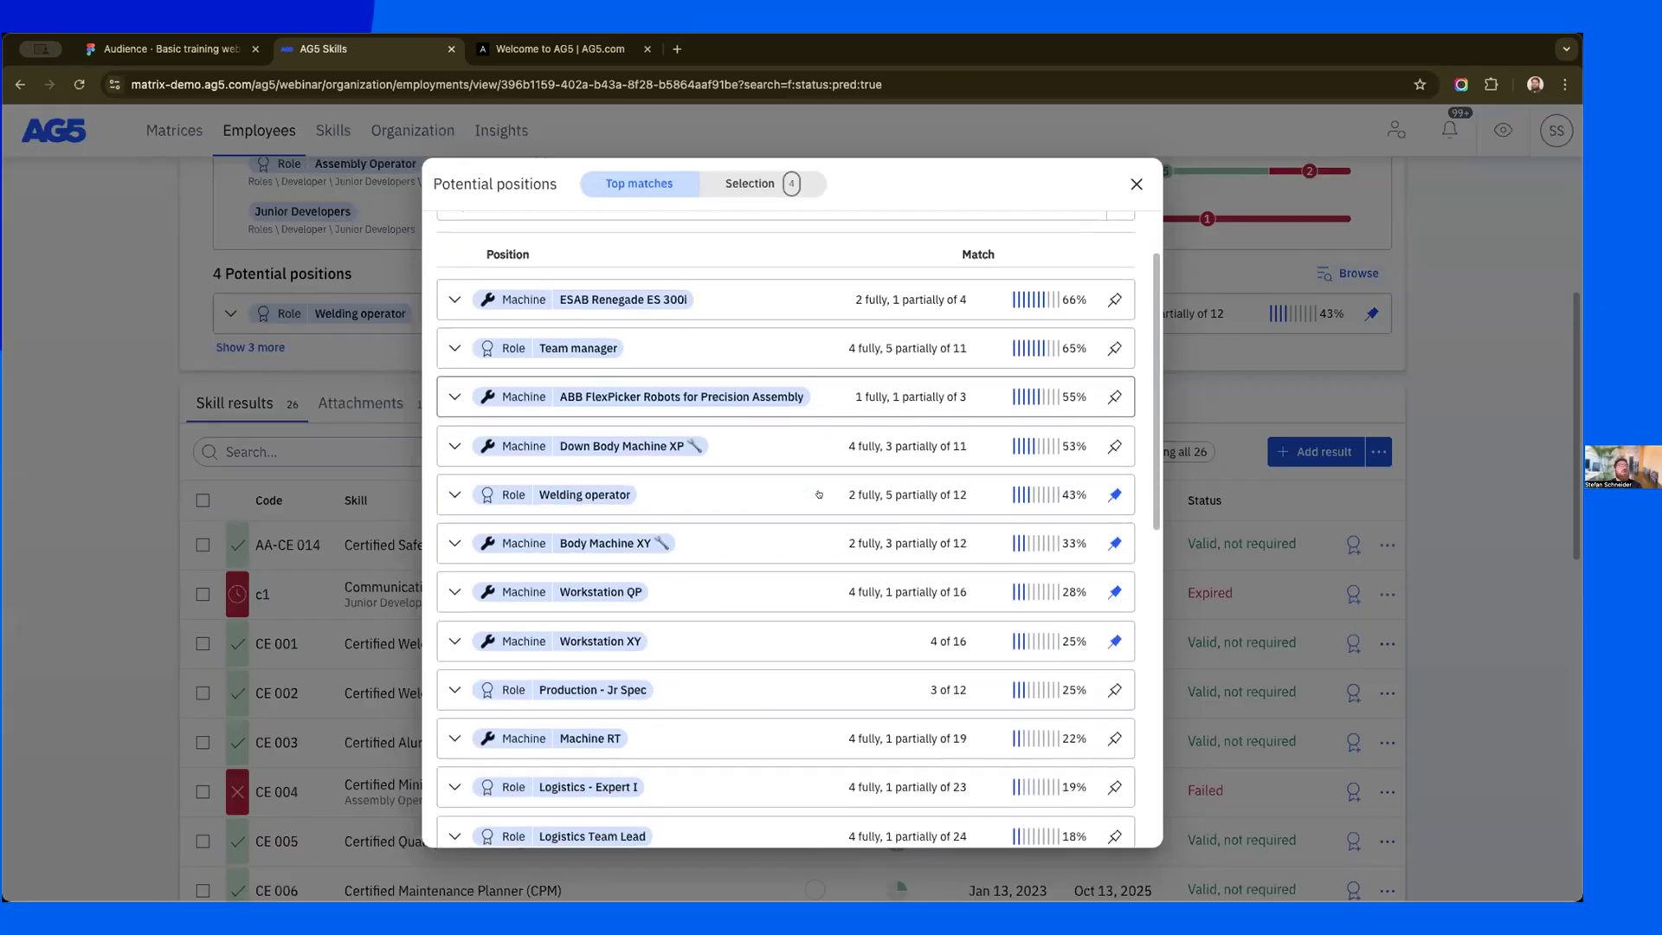
scroll(819, 494, down, 2)
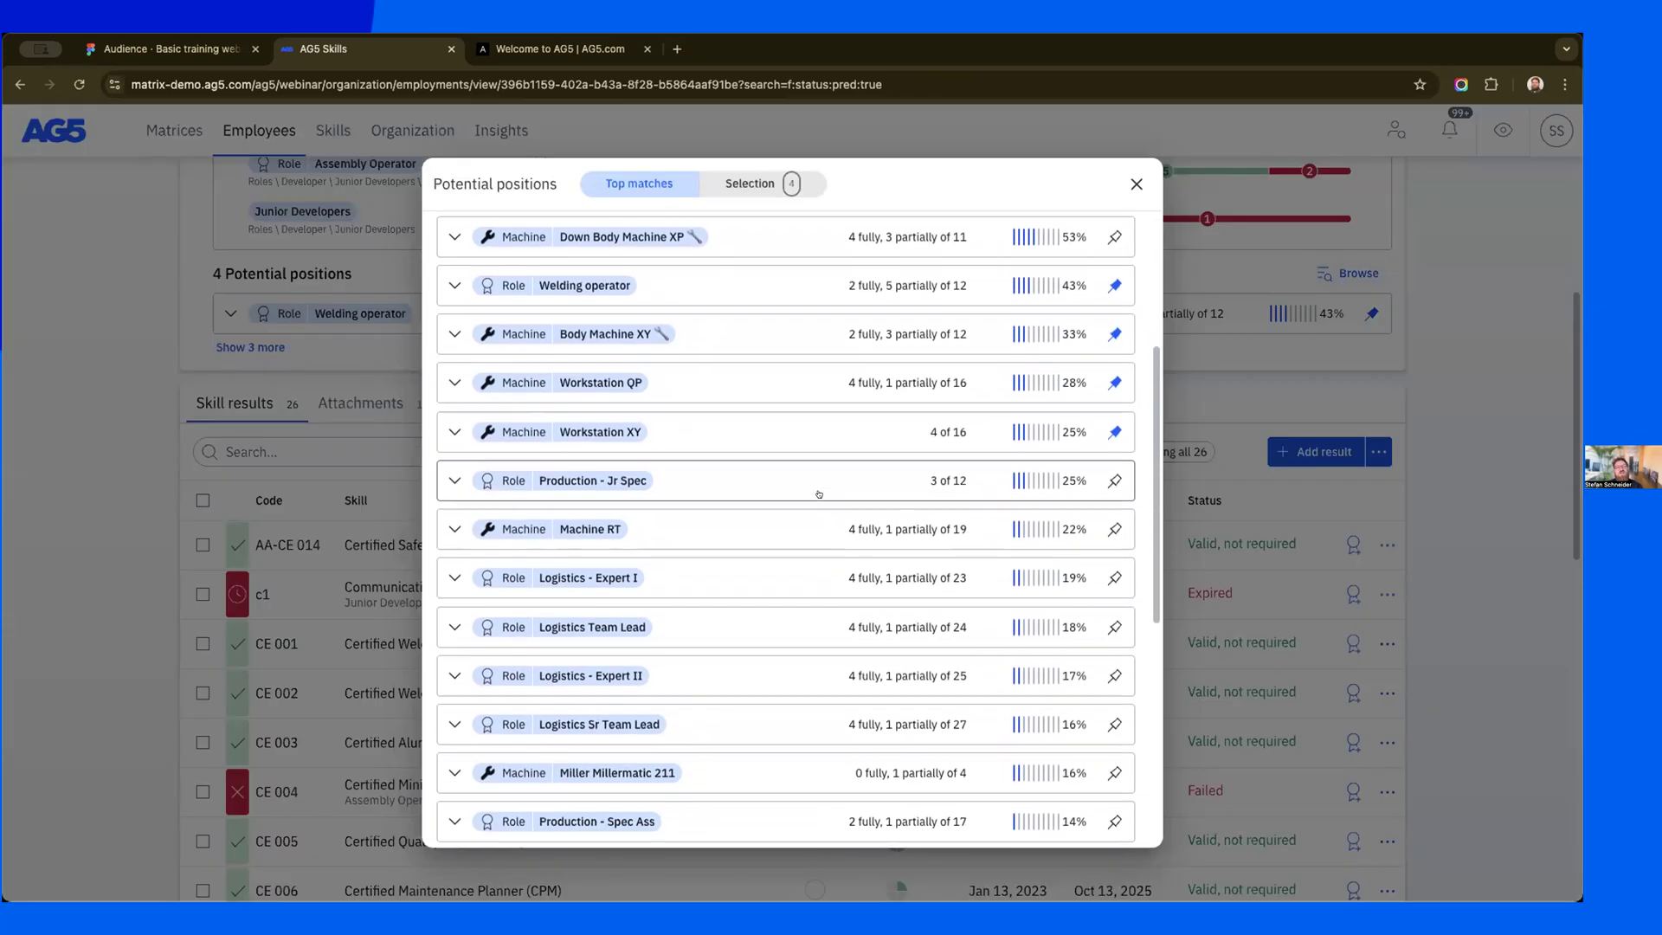
scroll(819, 494, up, 1)
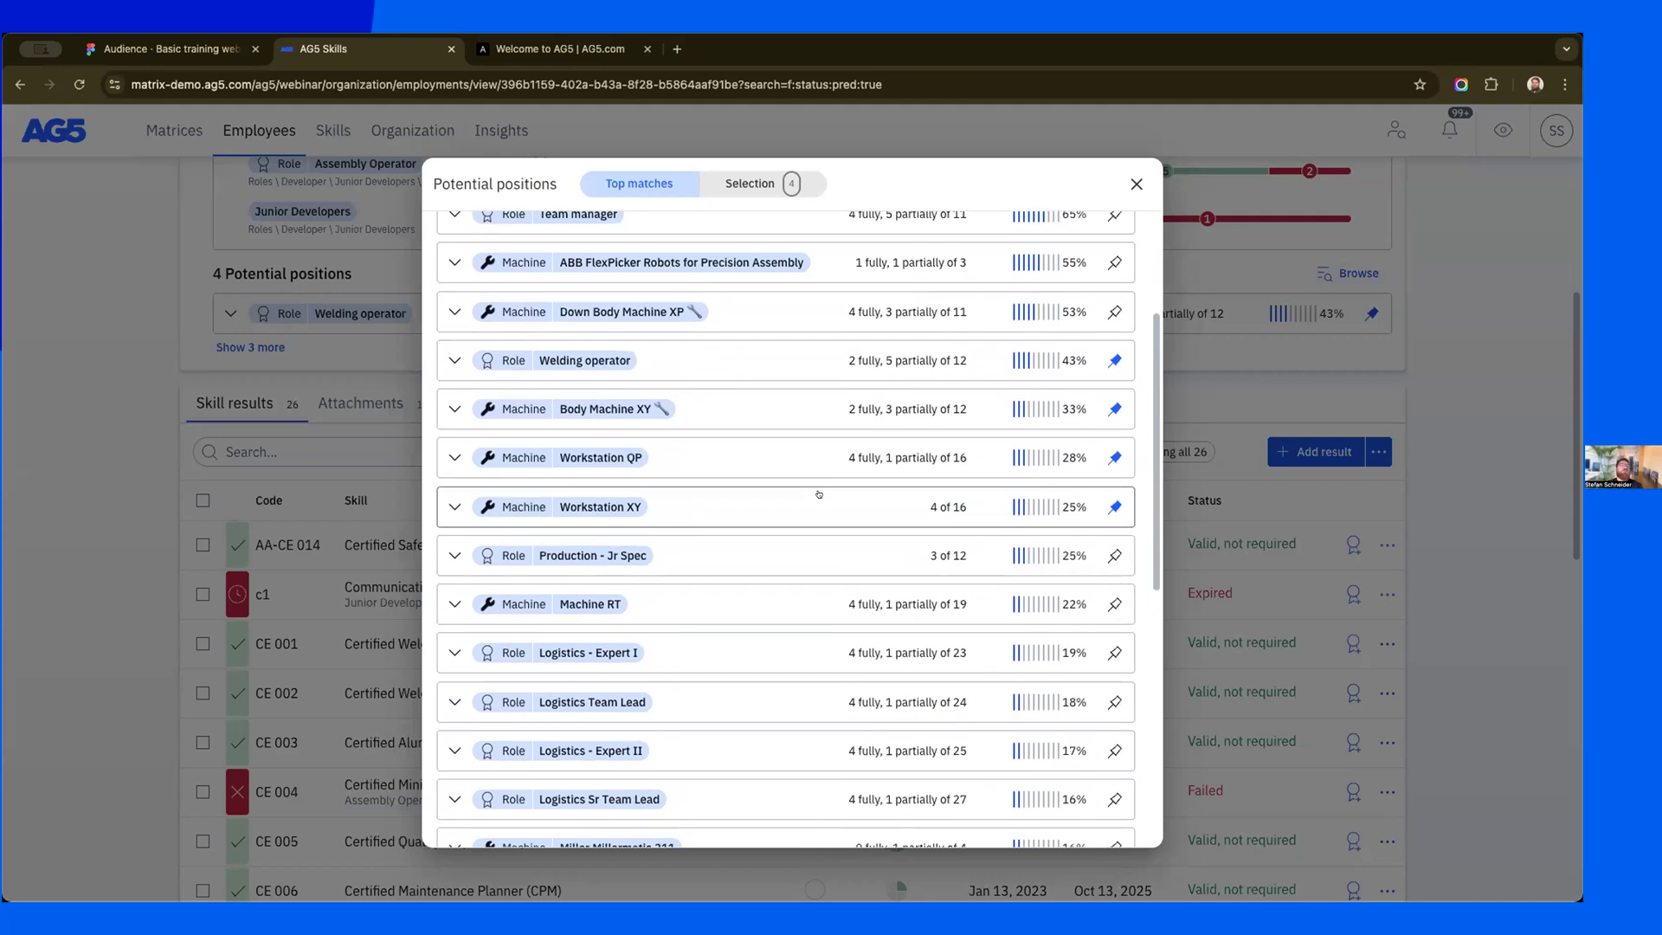
scroll(819, 494, up, 4)
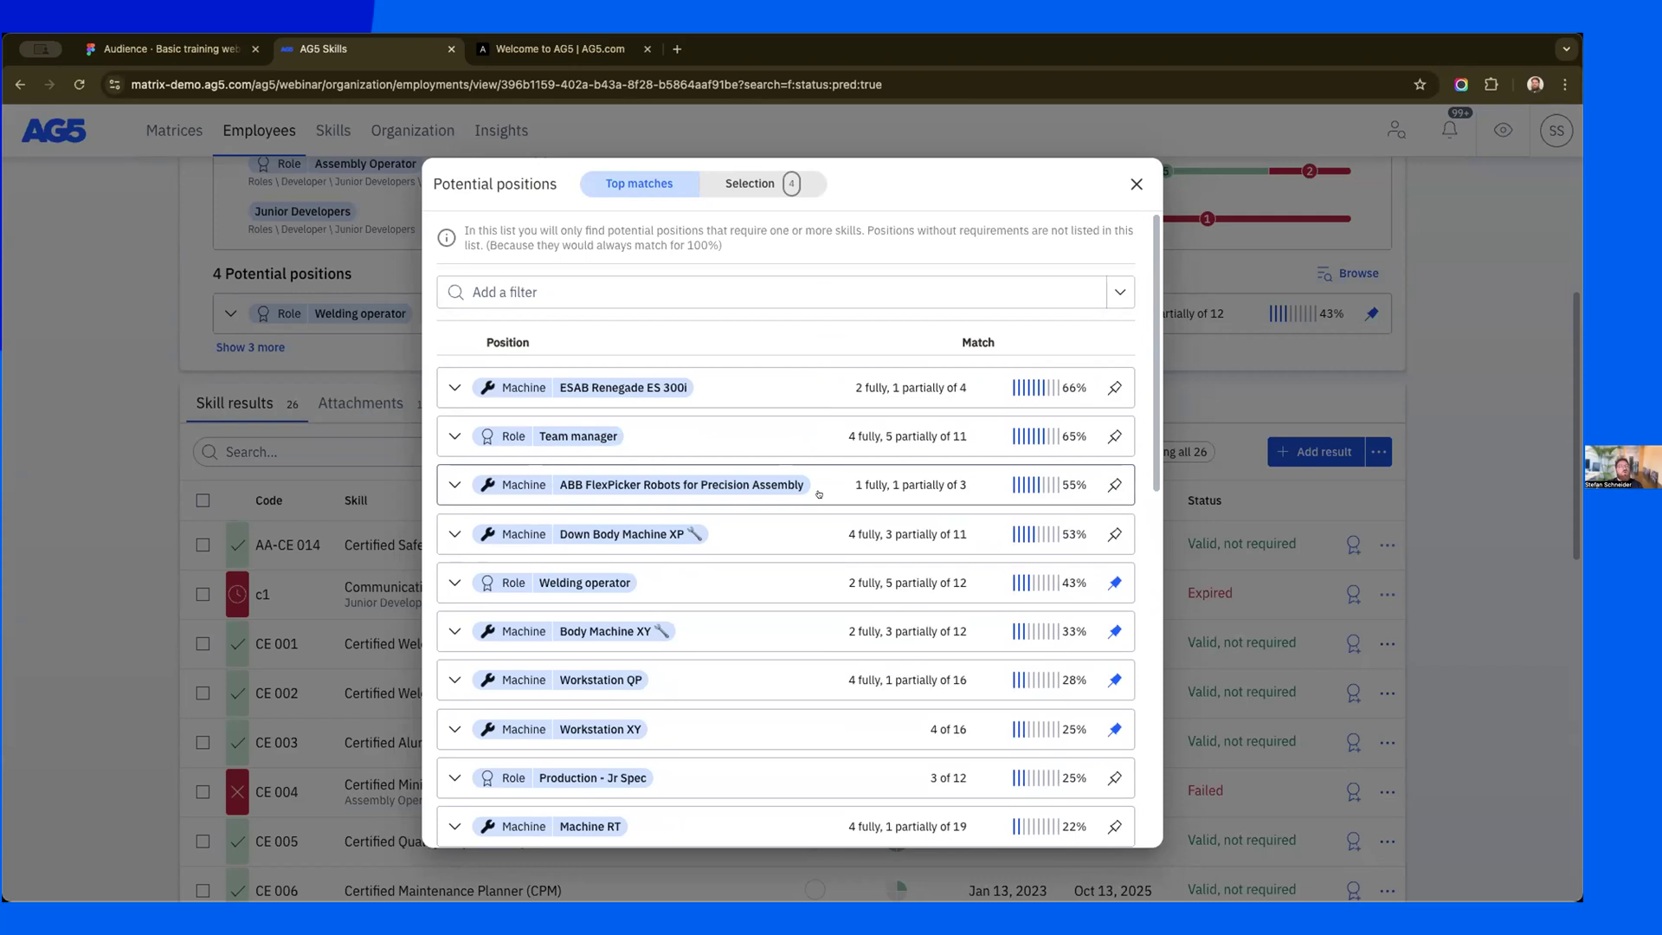
click(1116, 436)
click(1136, 184)
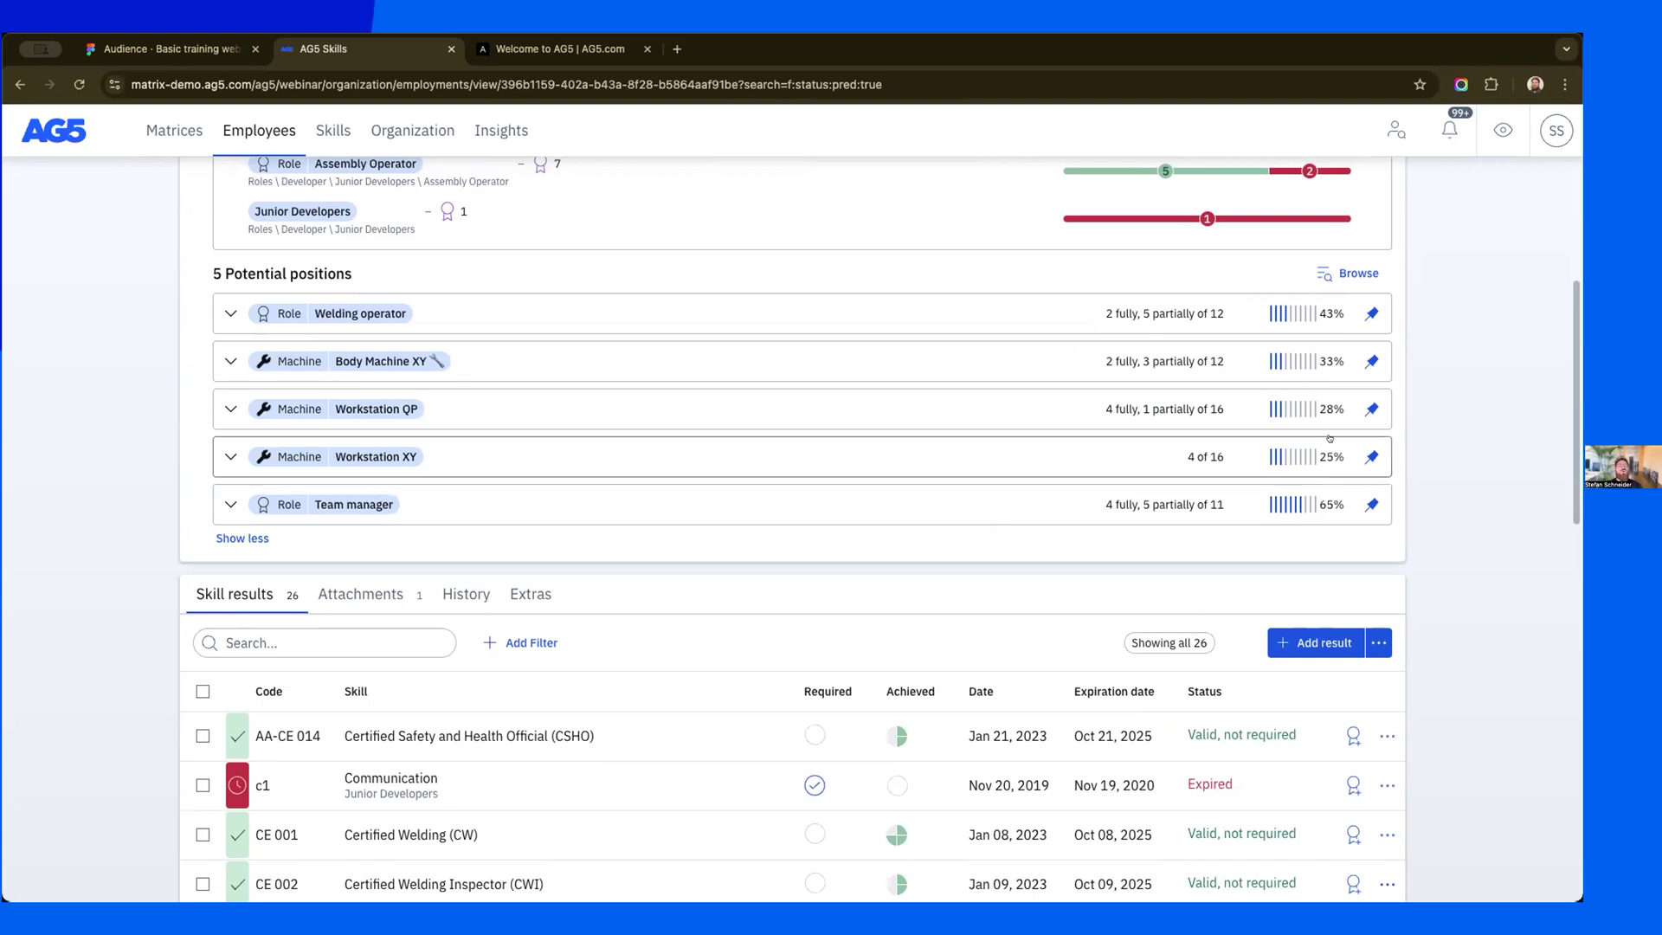
- Unpin the Workstation XY, Workstation QP and Body Machine XY machines from the employee's potential positions
click(1371, 456)
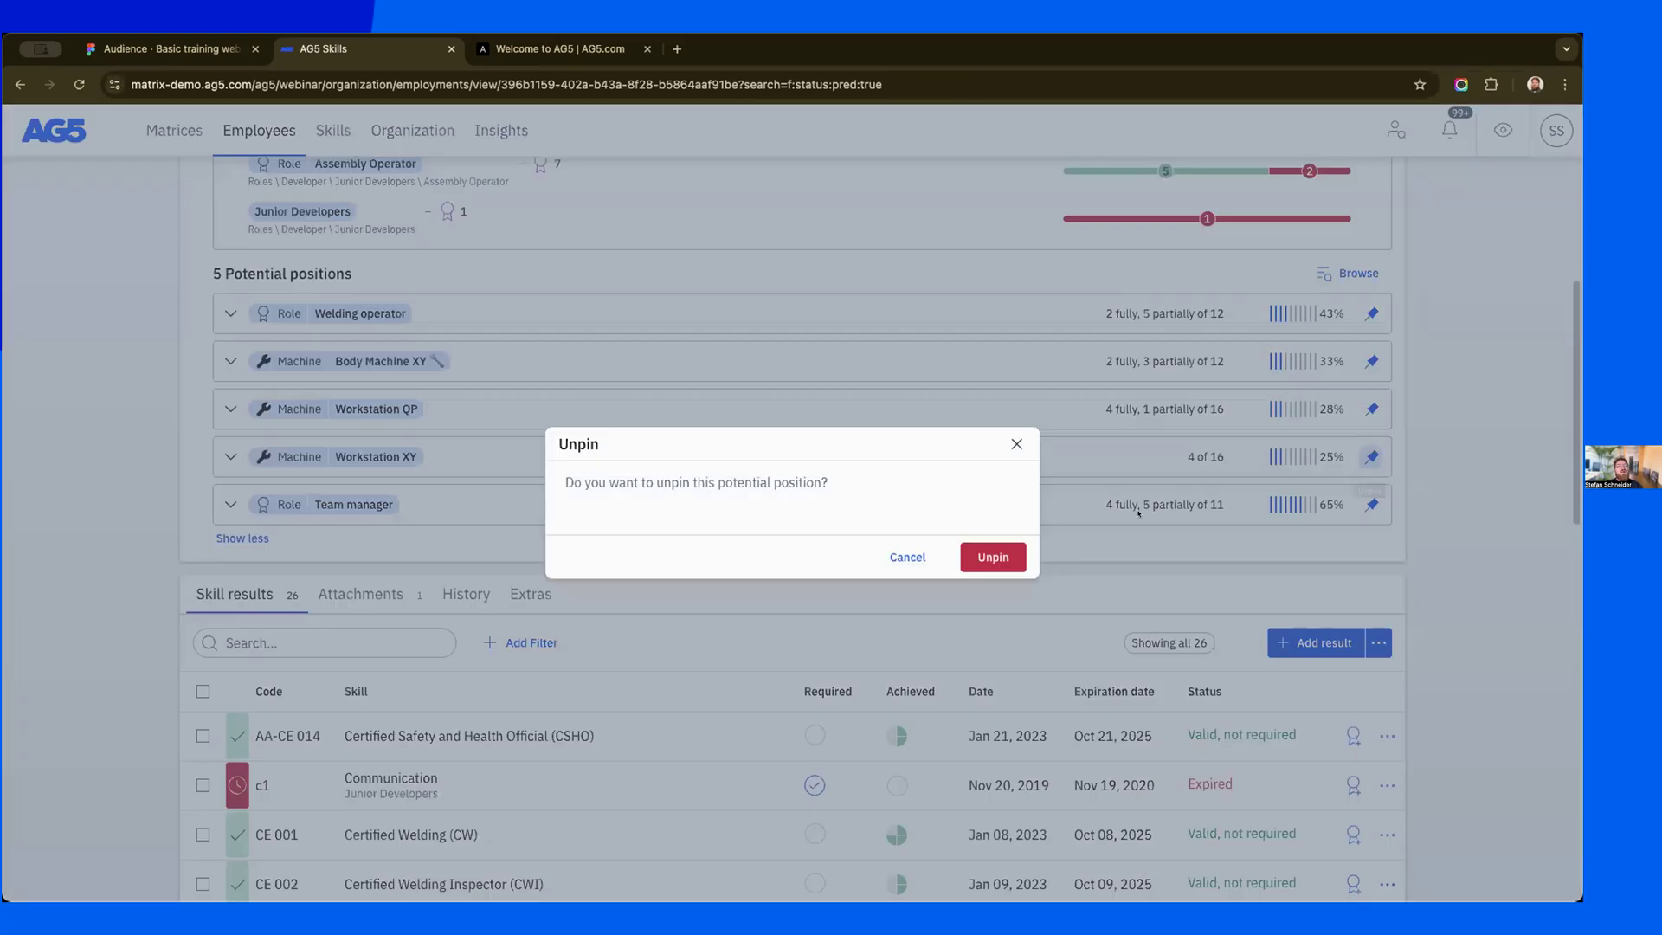
click(1004, 556)
click(1371, 457)
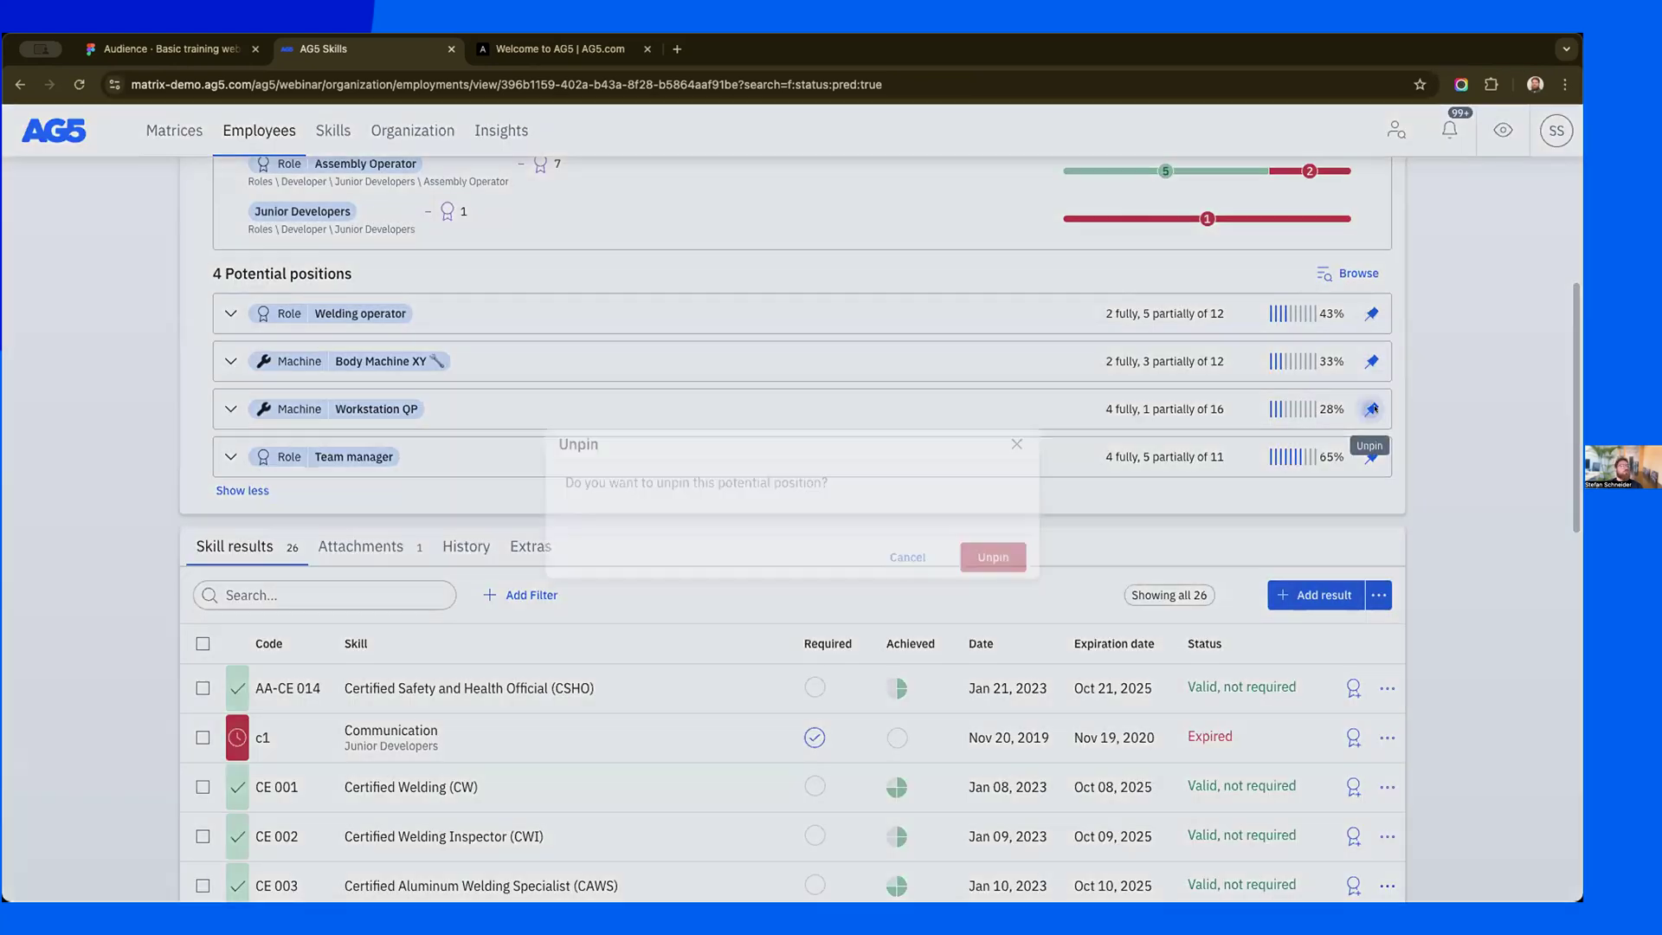
click(984, 547)
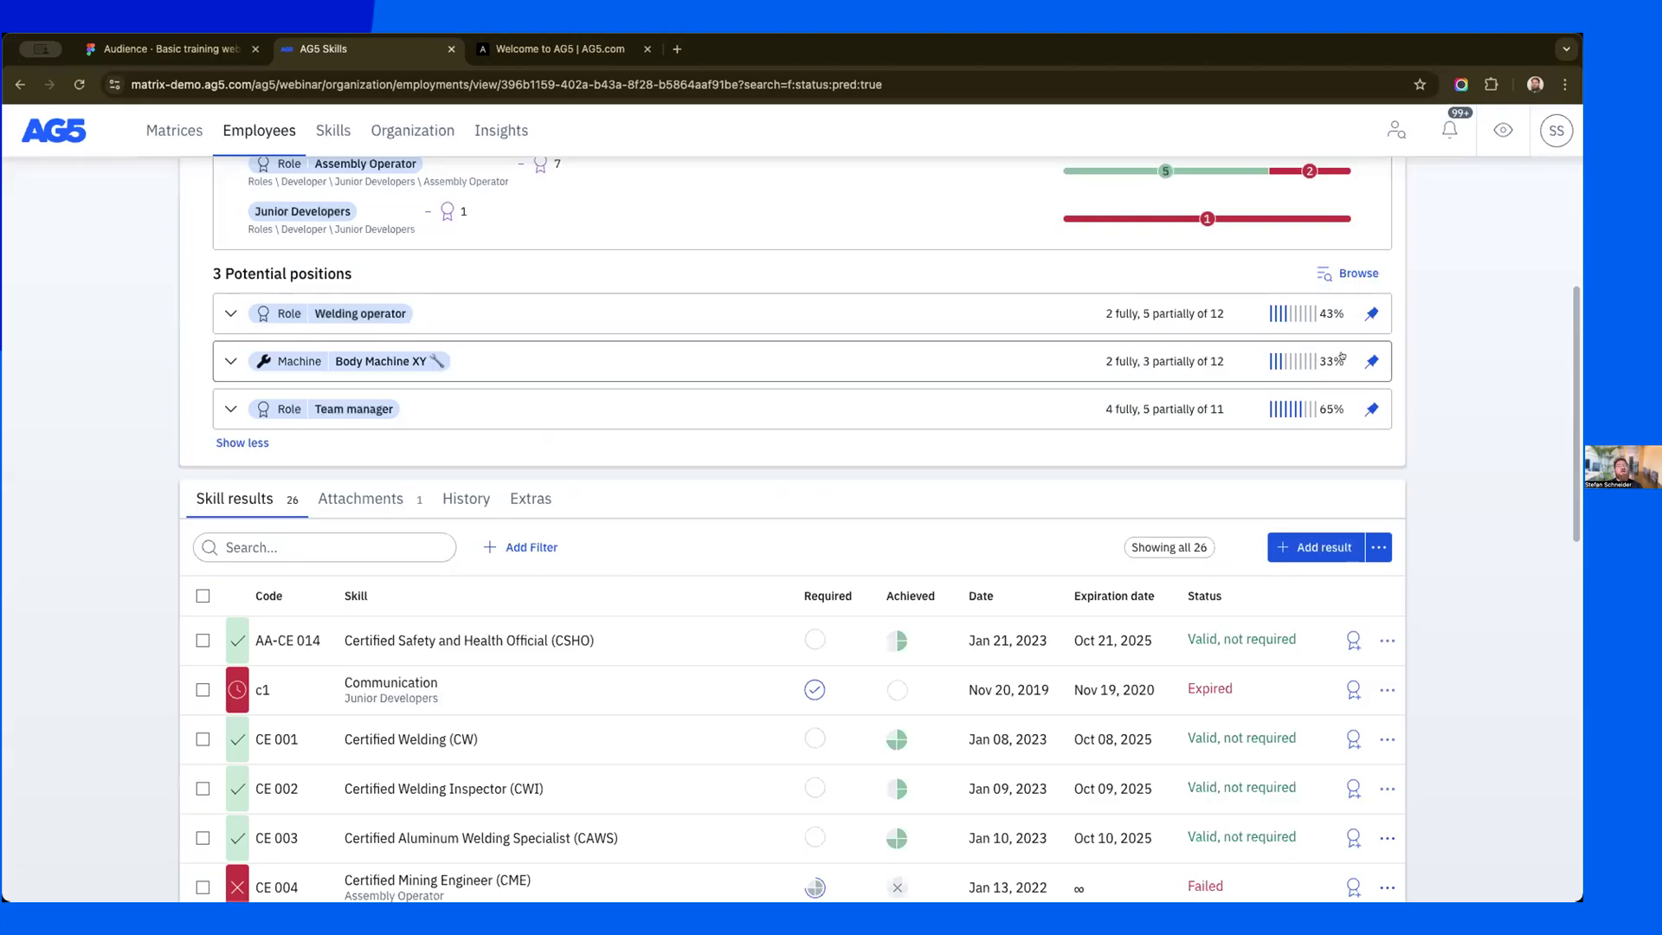
click(1371, 361)
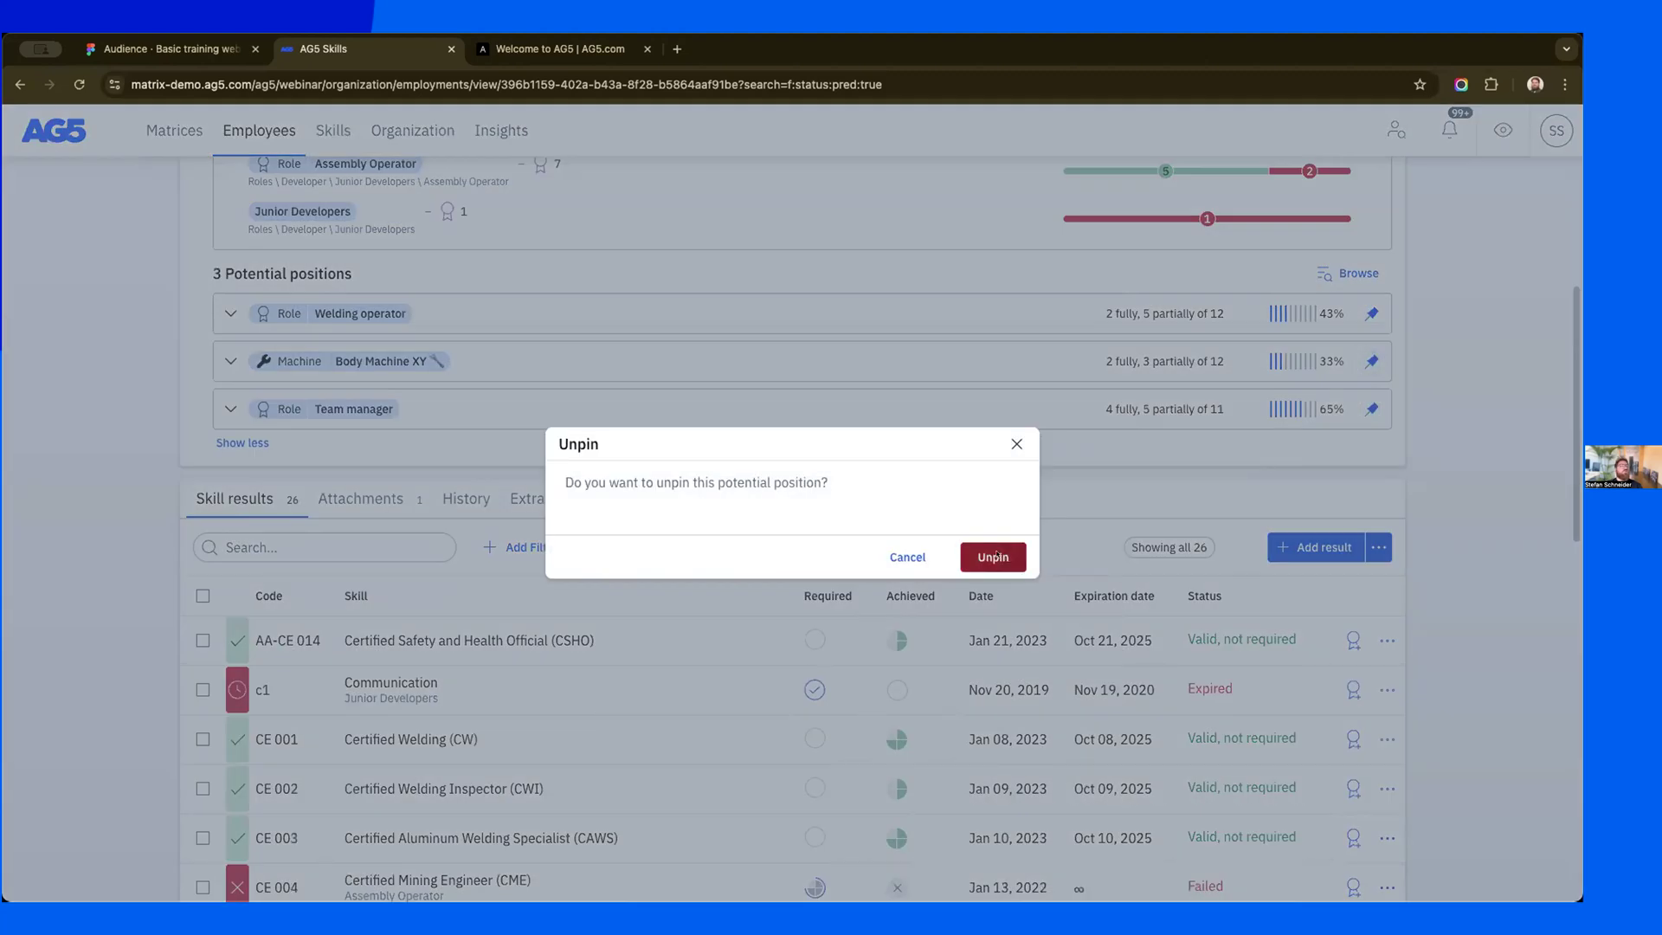
click(991, 556)
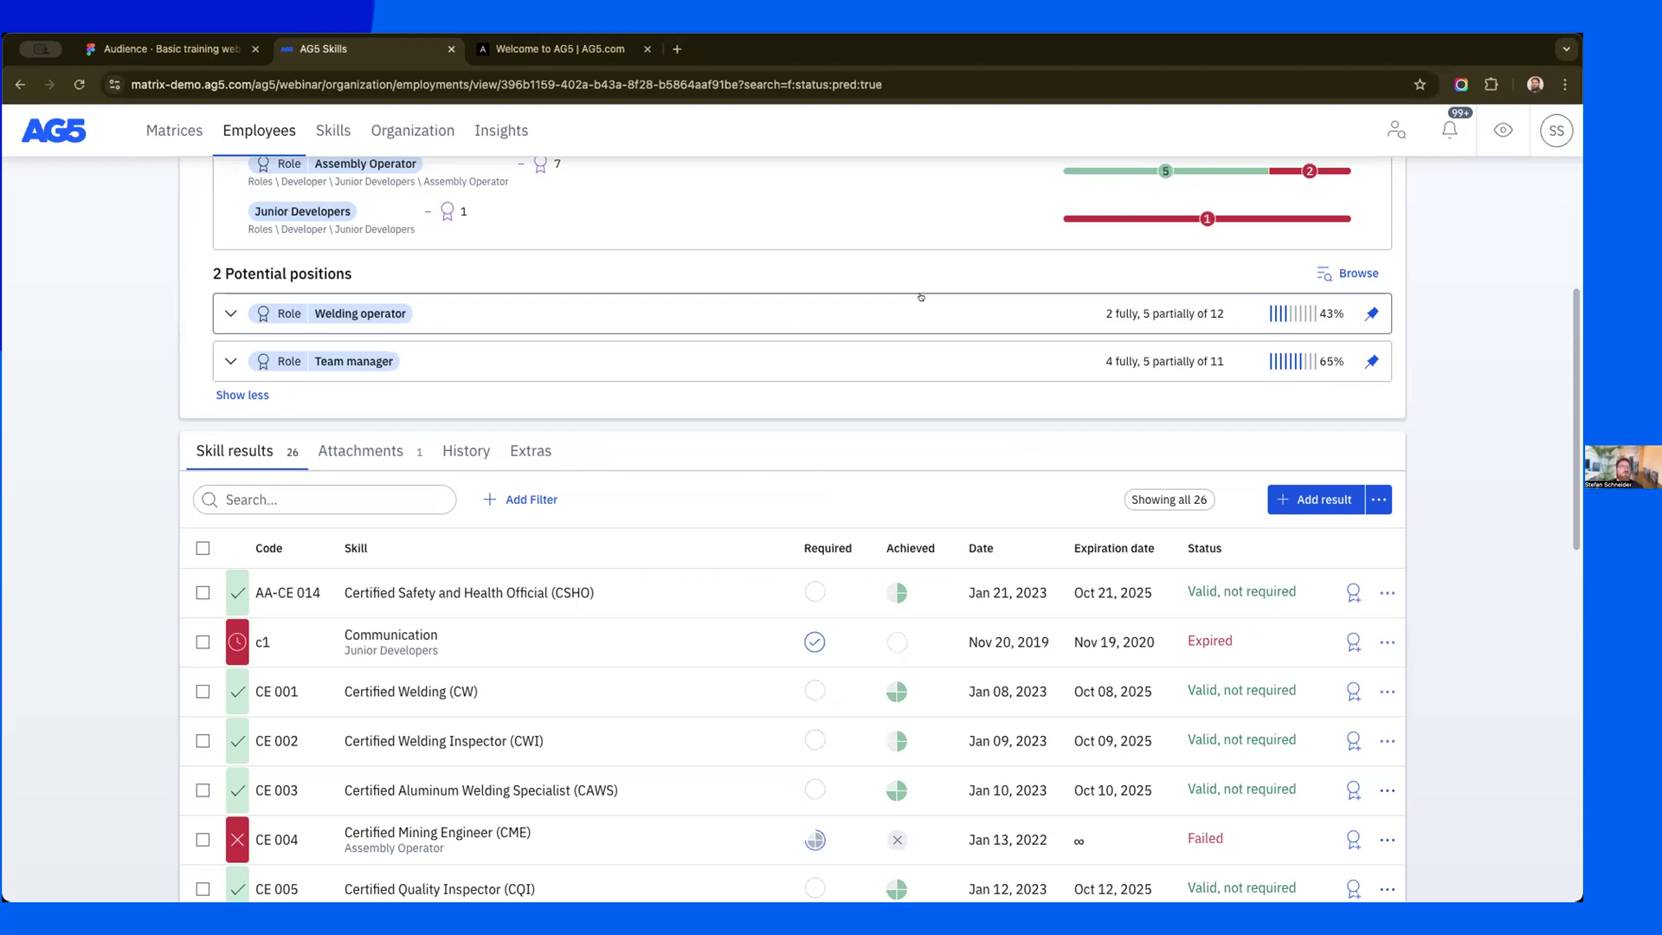
- Return to the employee list and review the fields offered for a custom export without exporting
scroll(755, 484, up, 2)
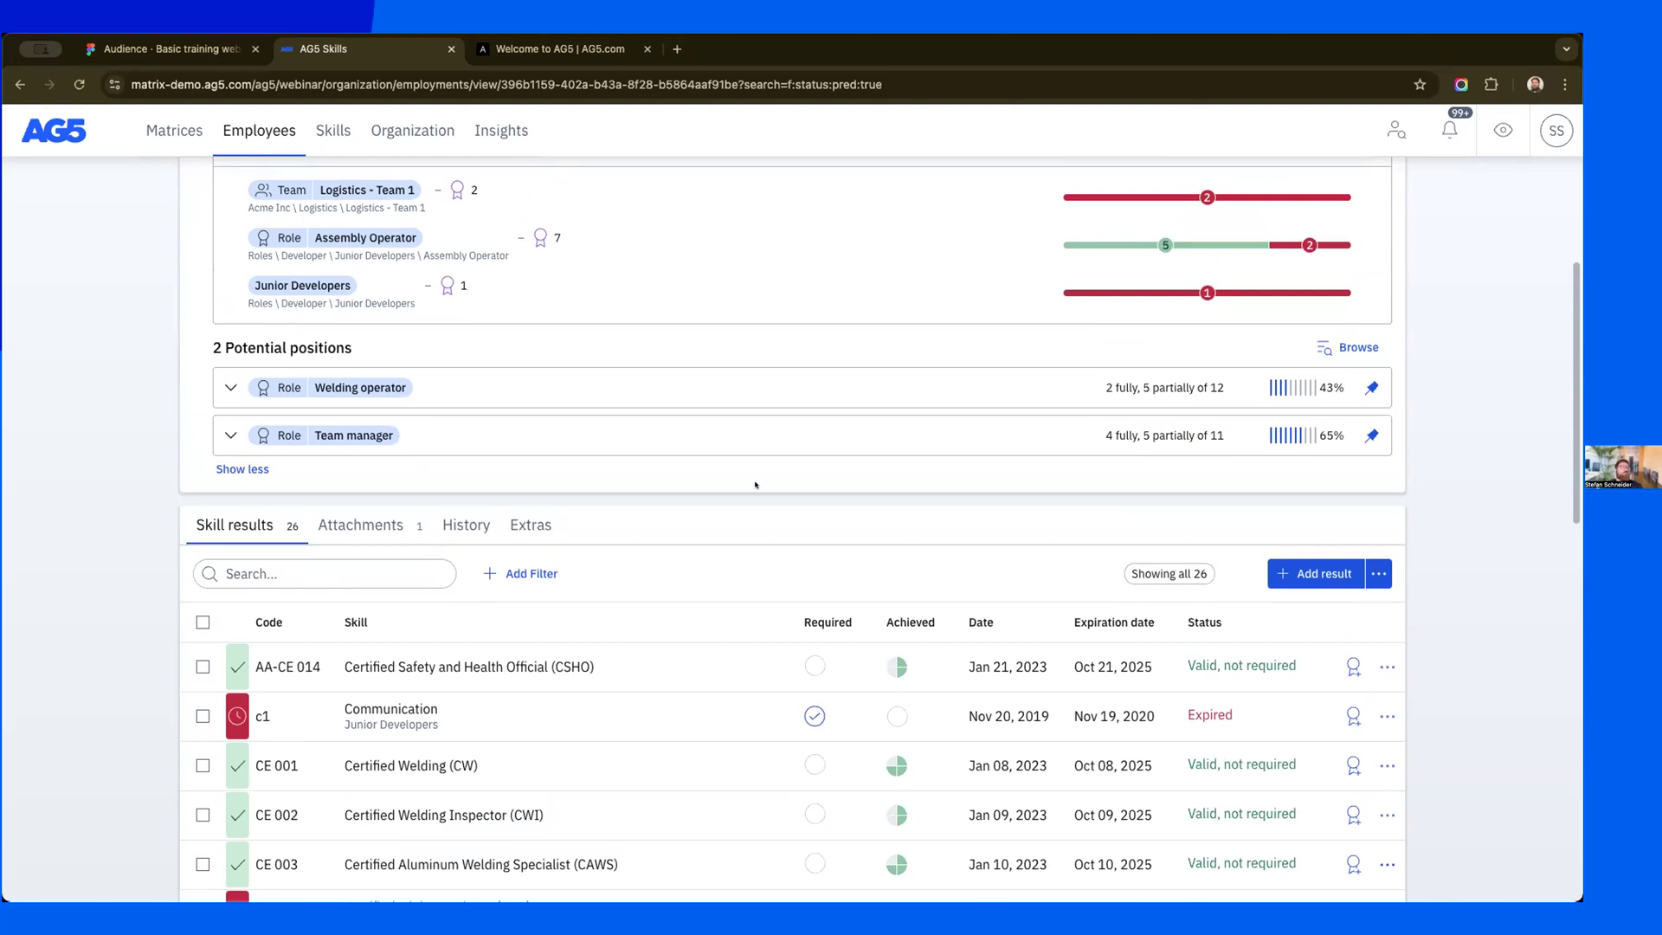
scroll(755, 484, up, 4)
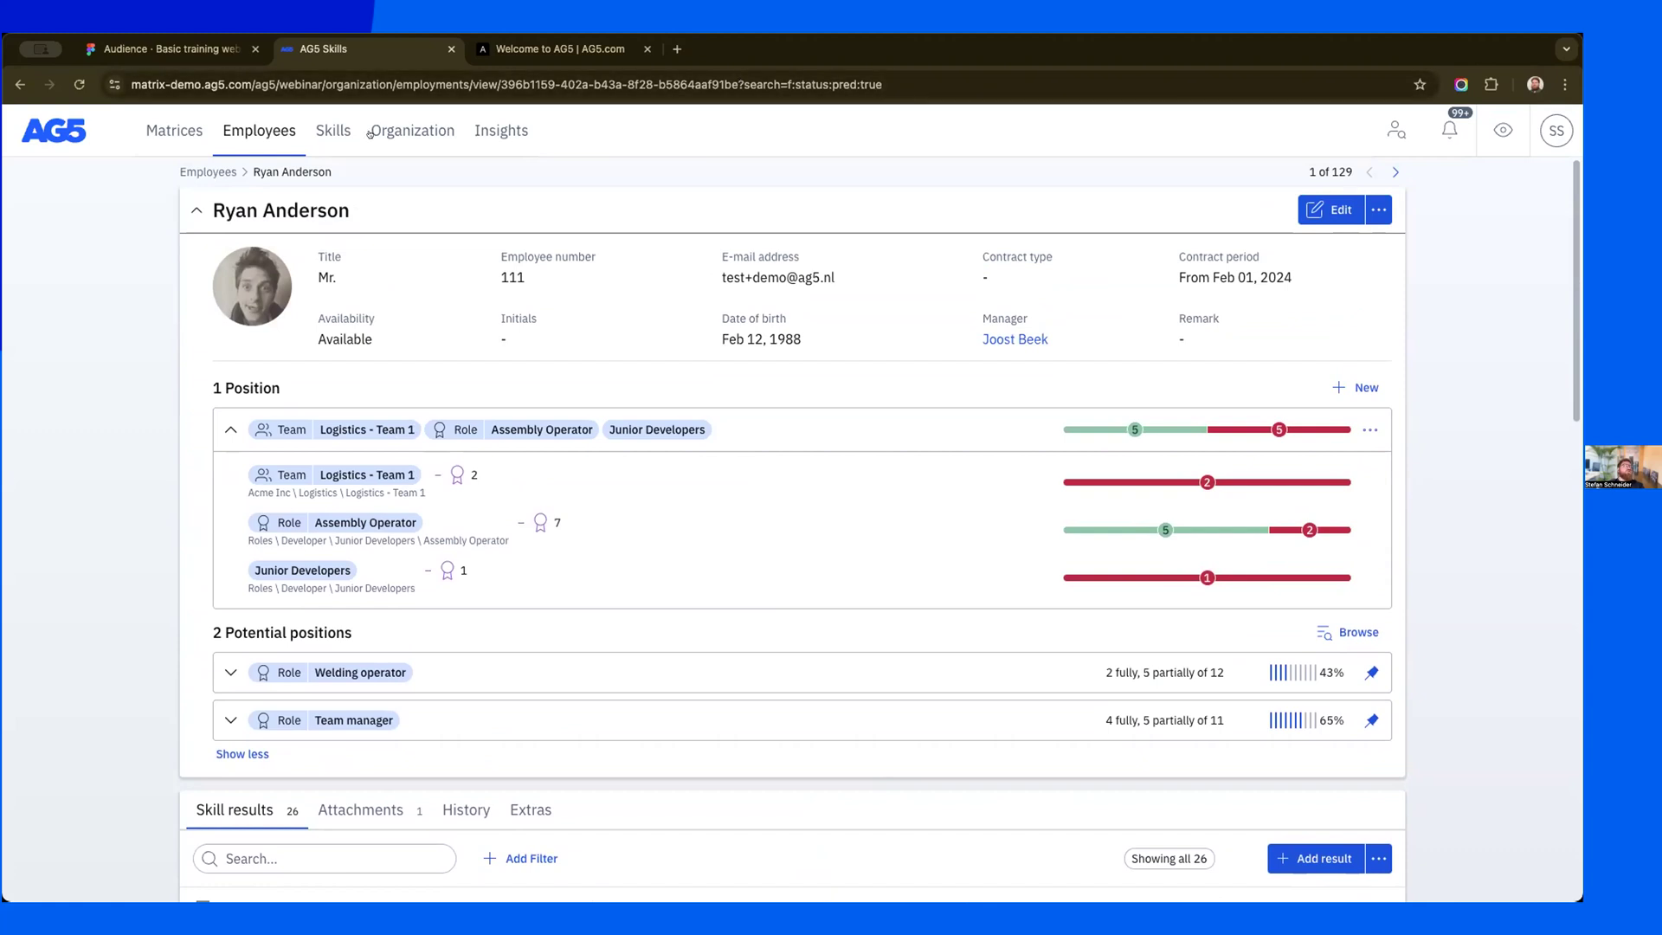
click(251, 127)
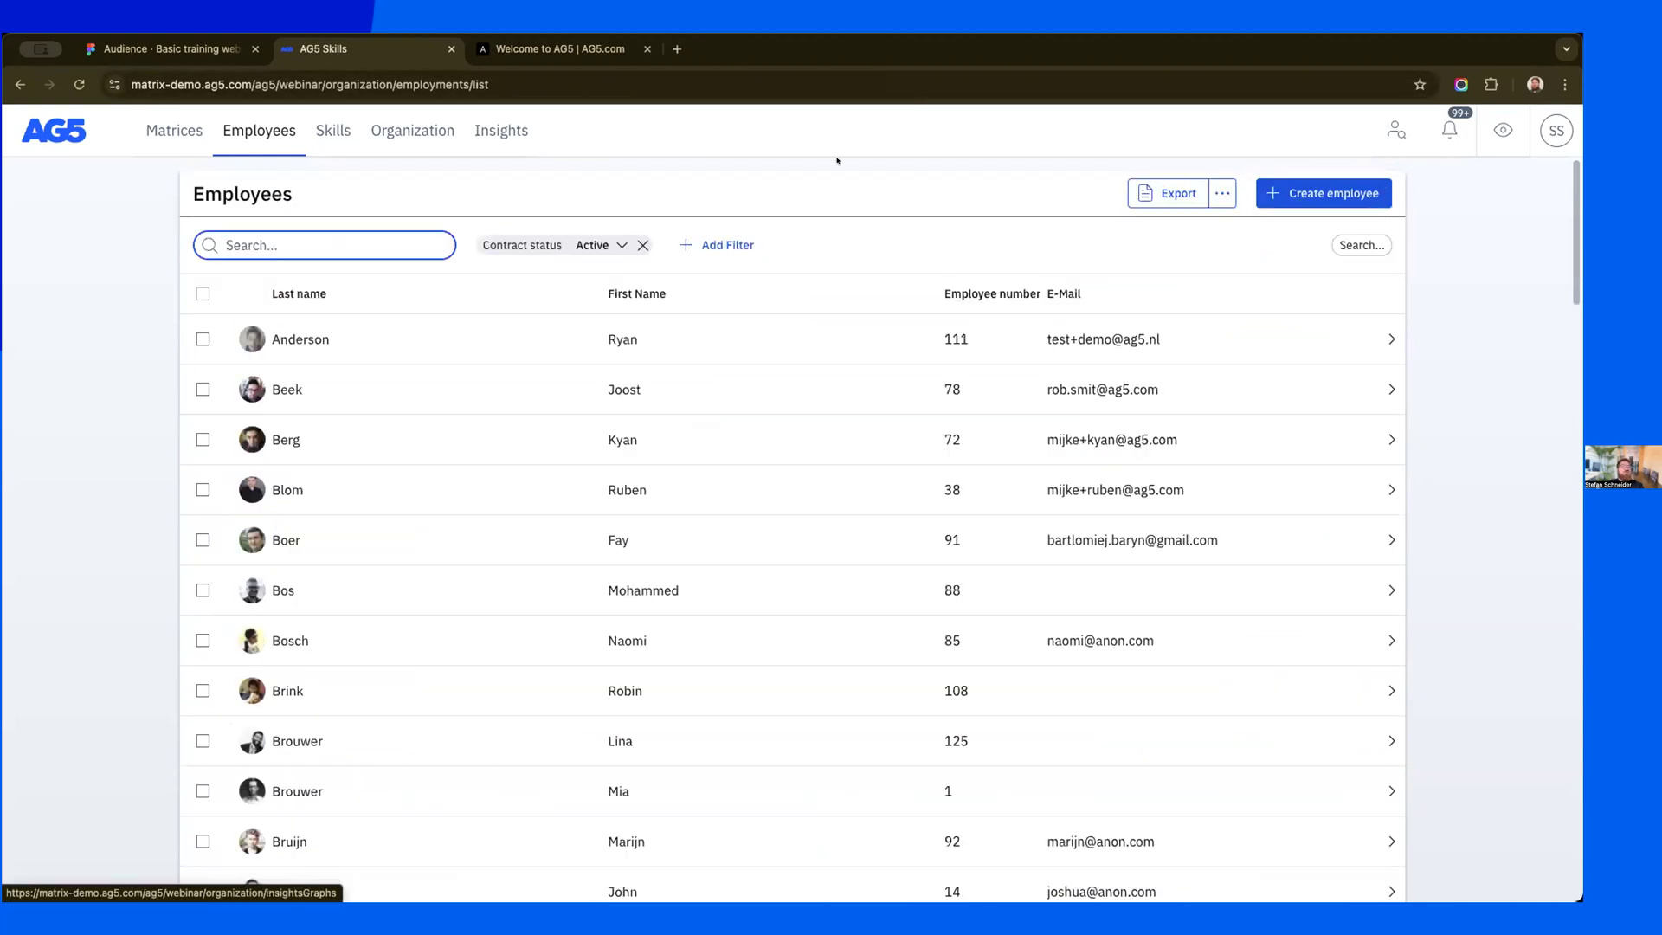
click(1220, 205)
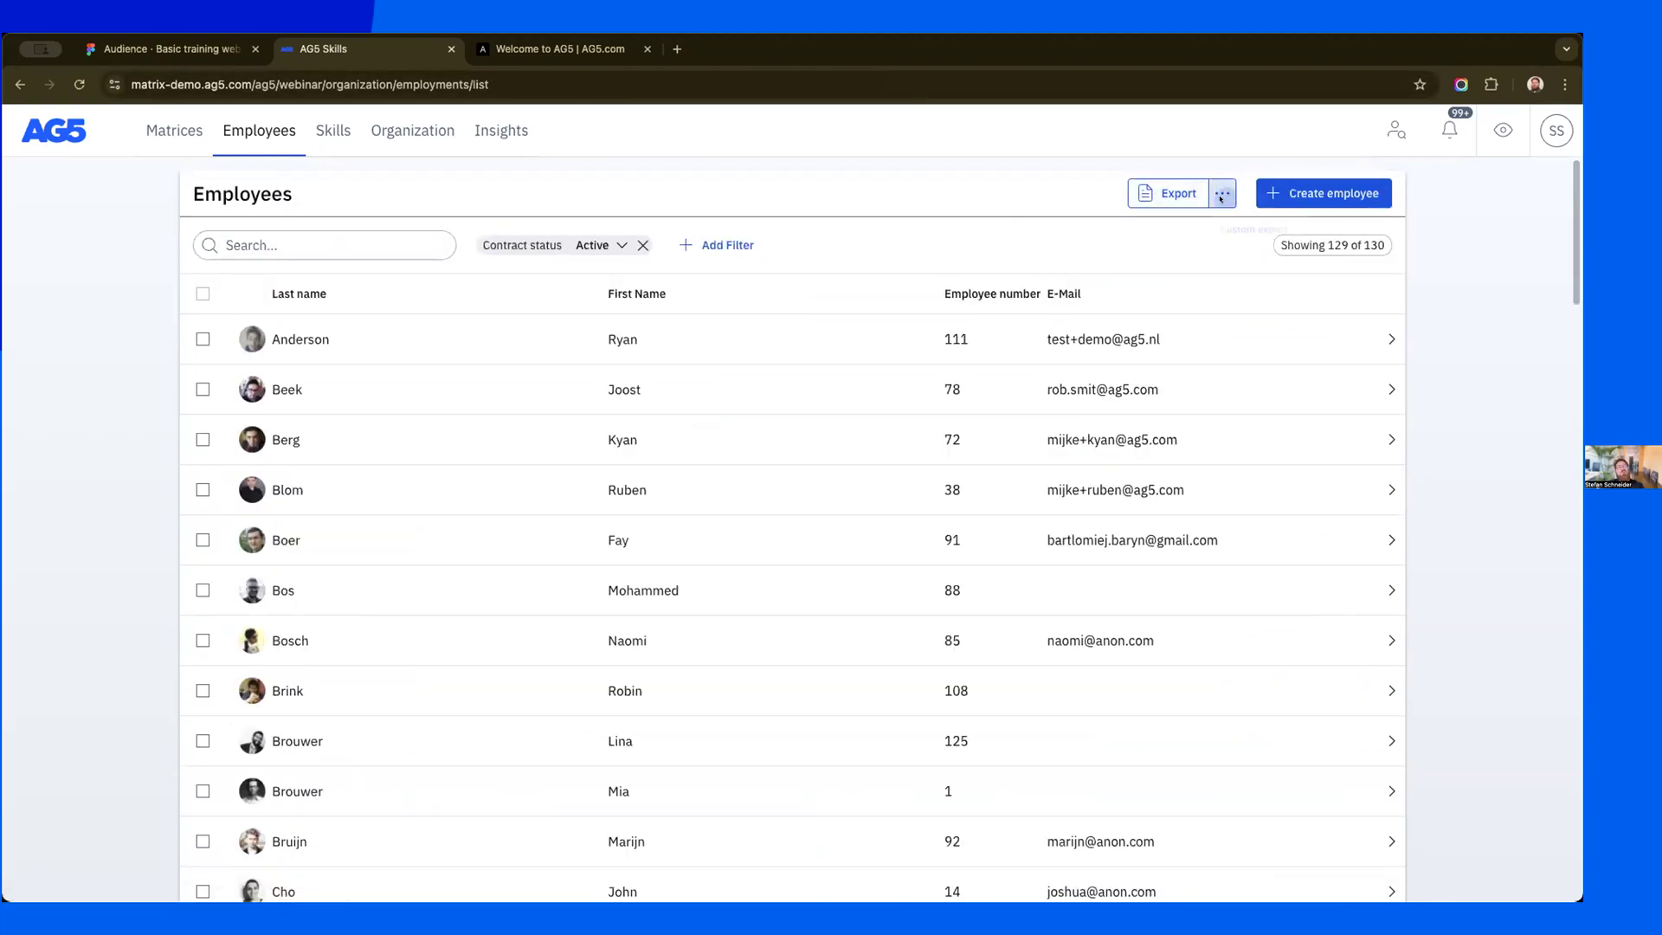
click(1260, 234)
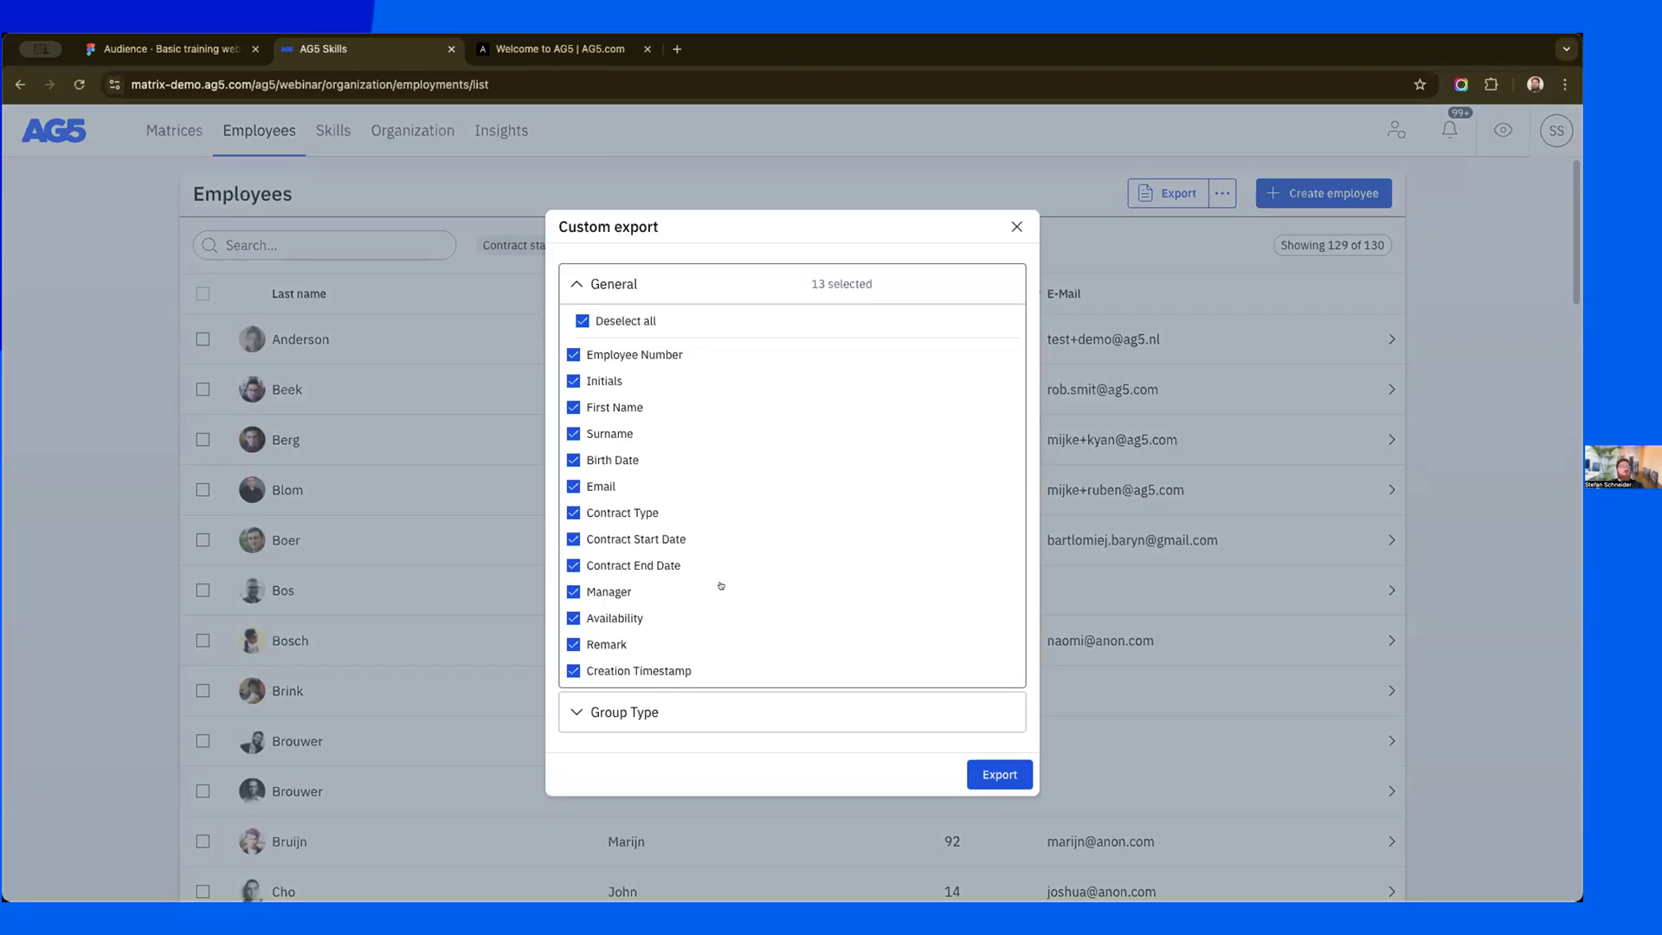
click(1014, 226)
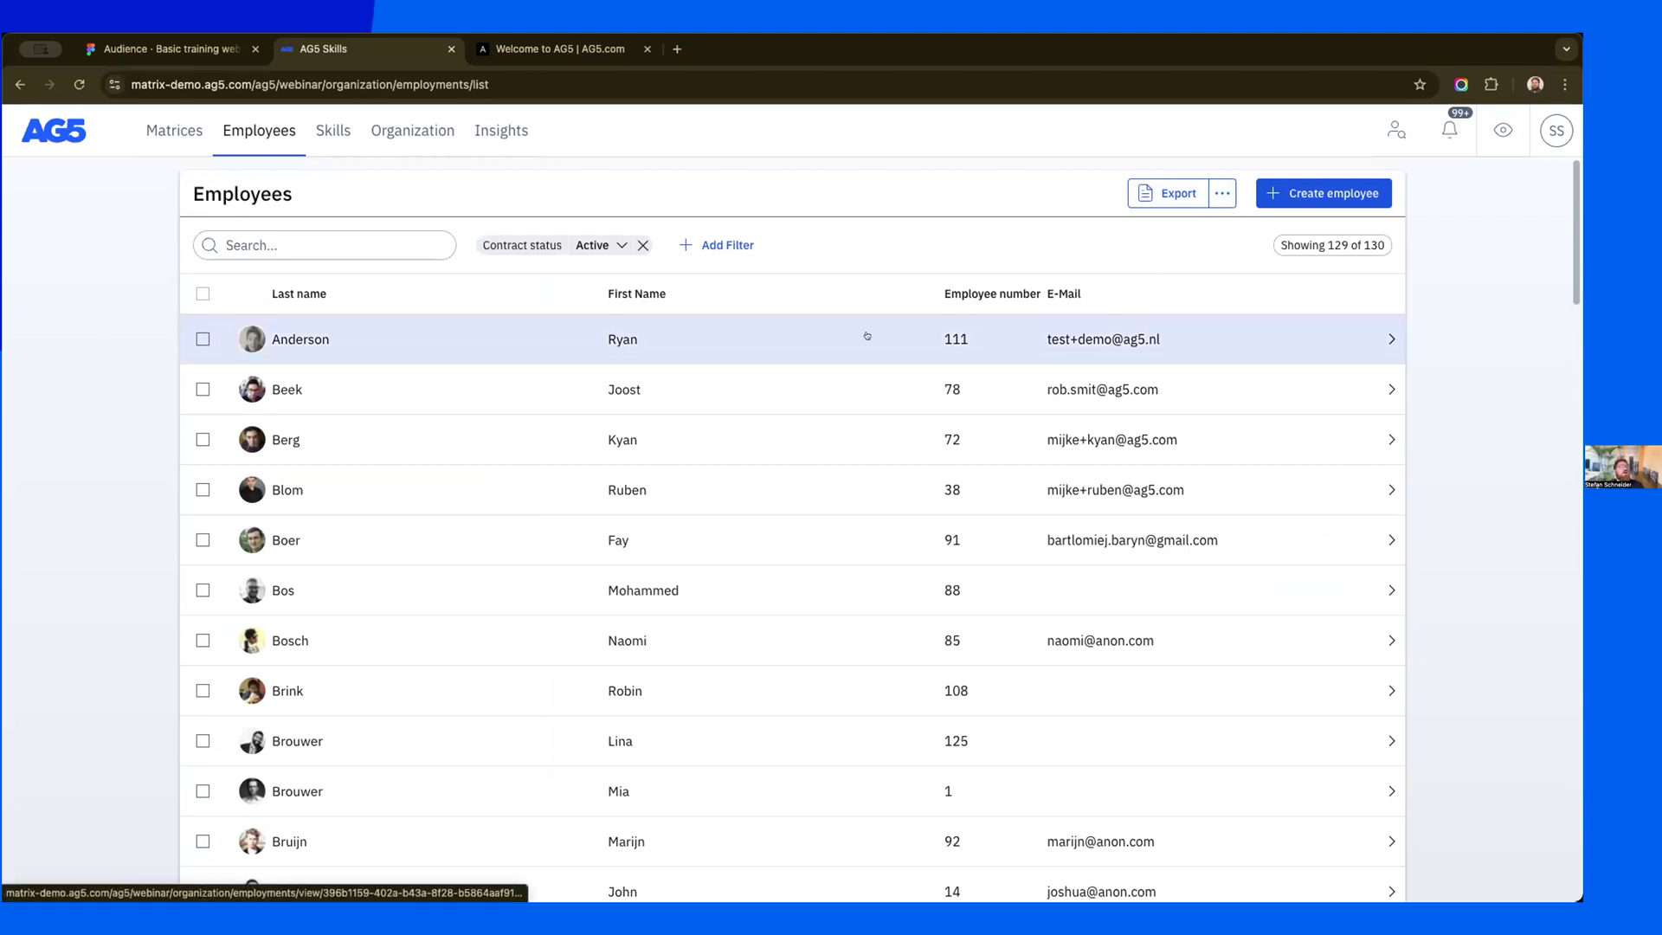
- Start creating a new employee and enter the employee's first and last name
click(1329, 191)
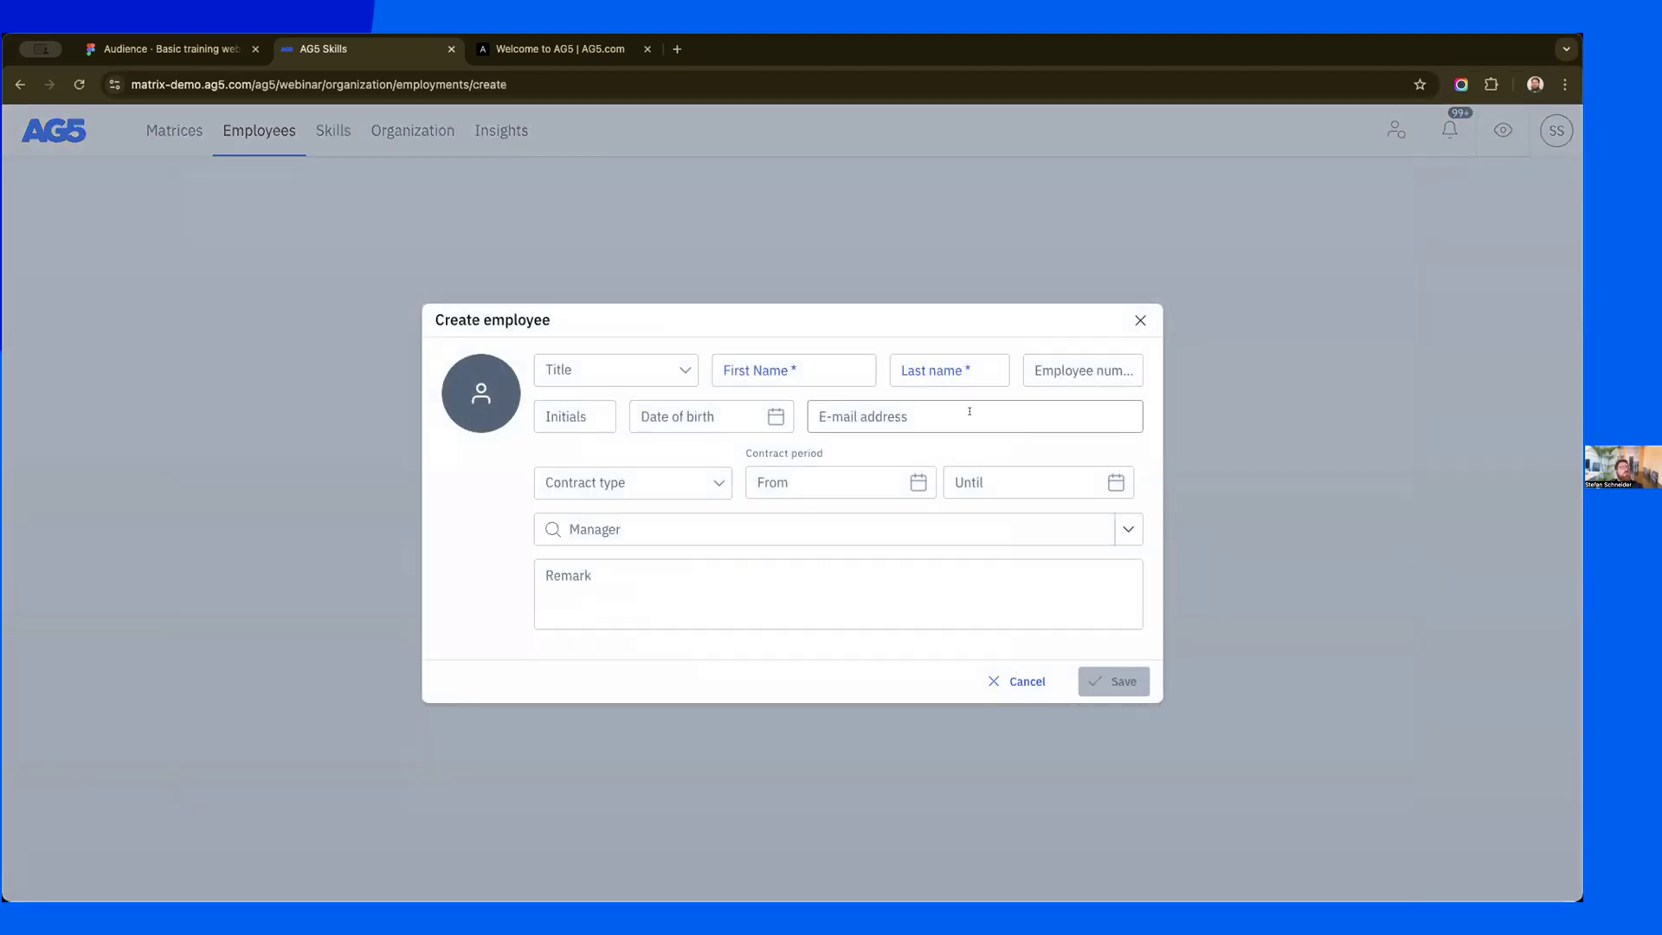
click(798, 373)
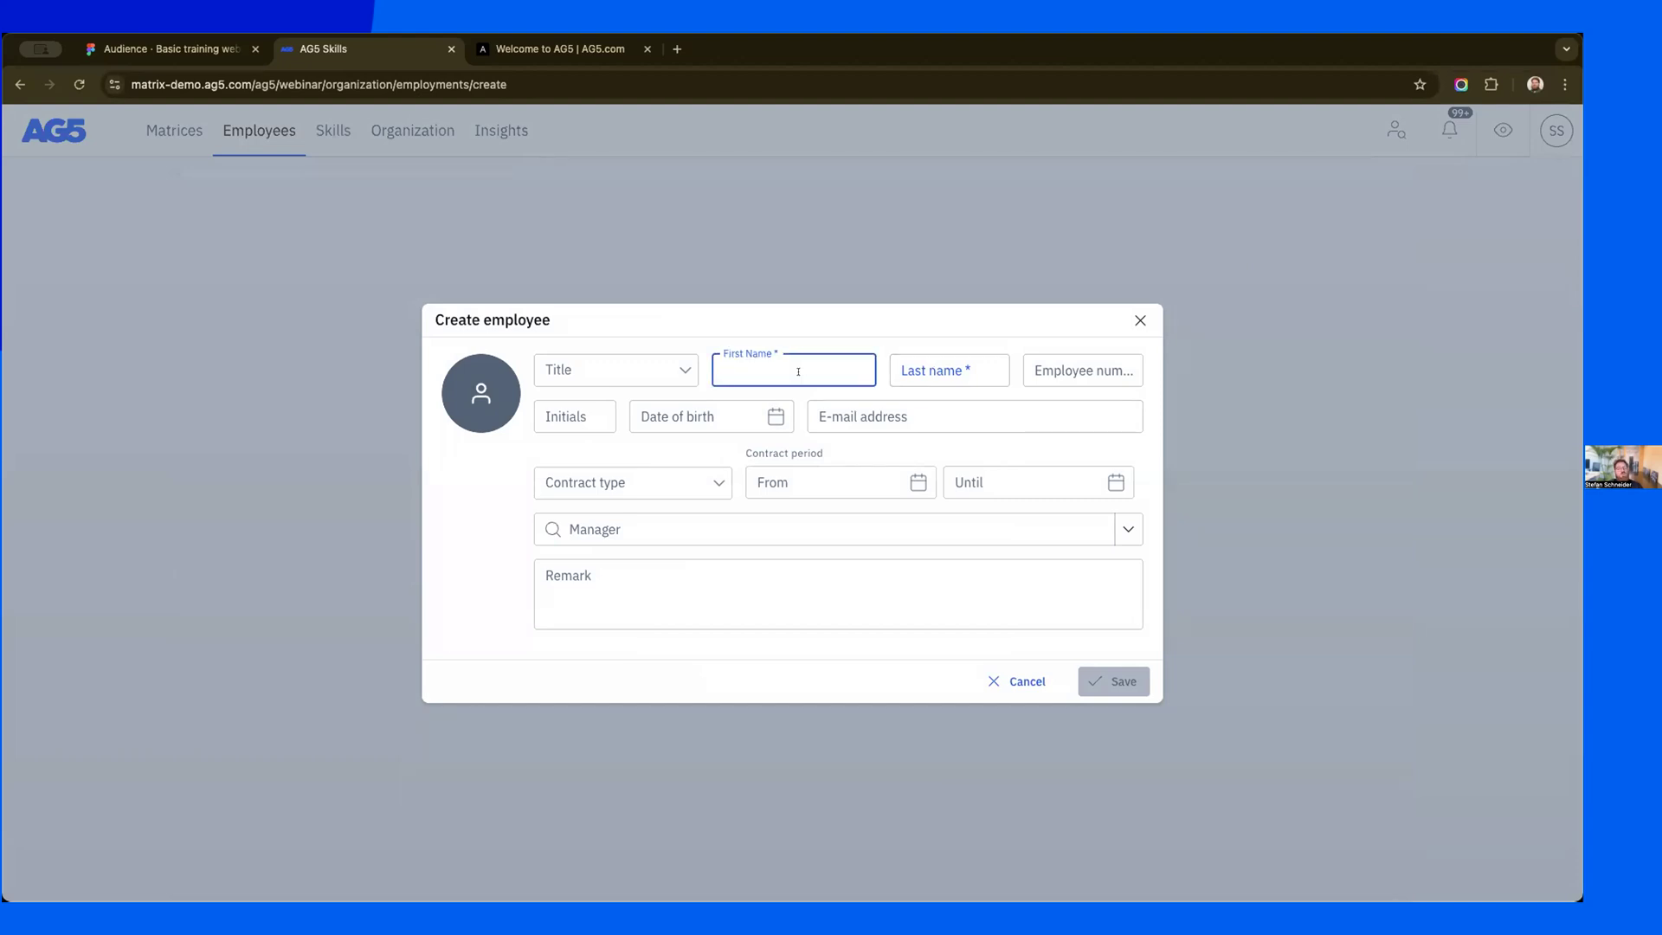
text(Stefan)
key(Tab)
text(Schneider)
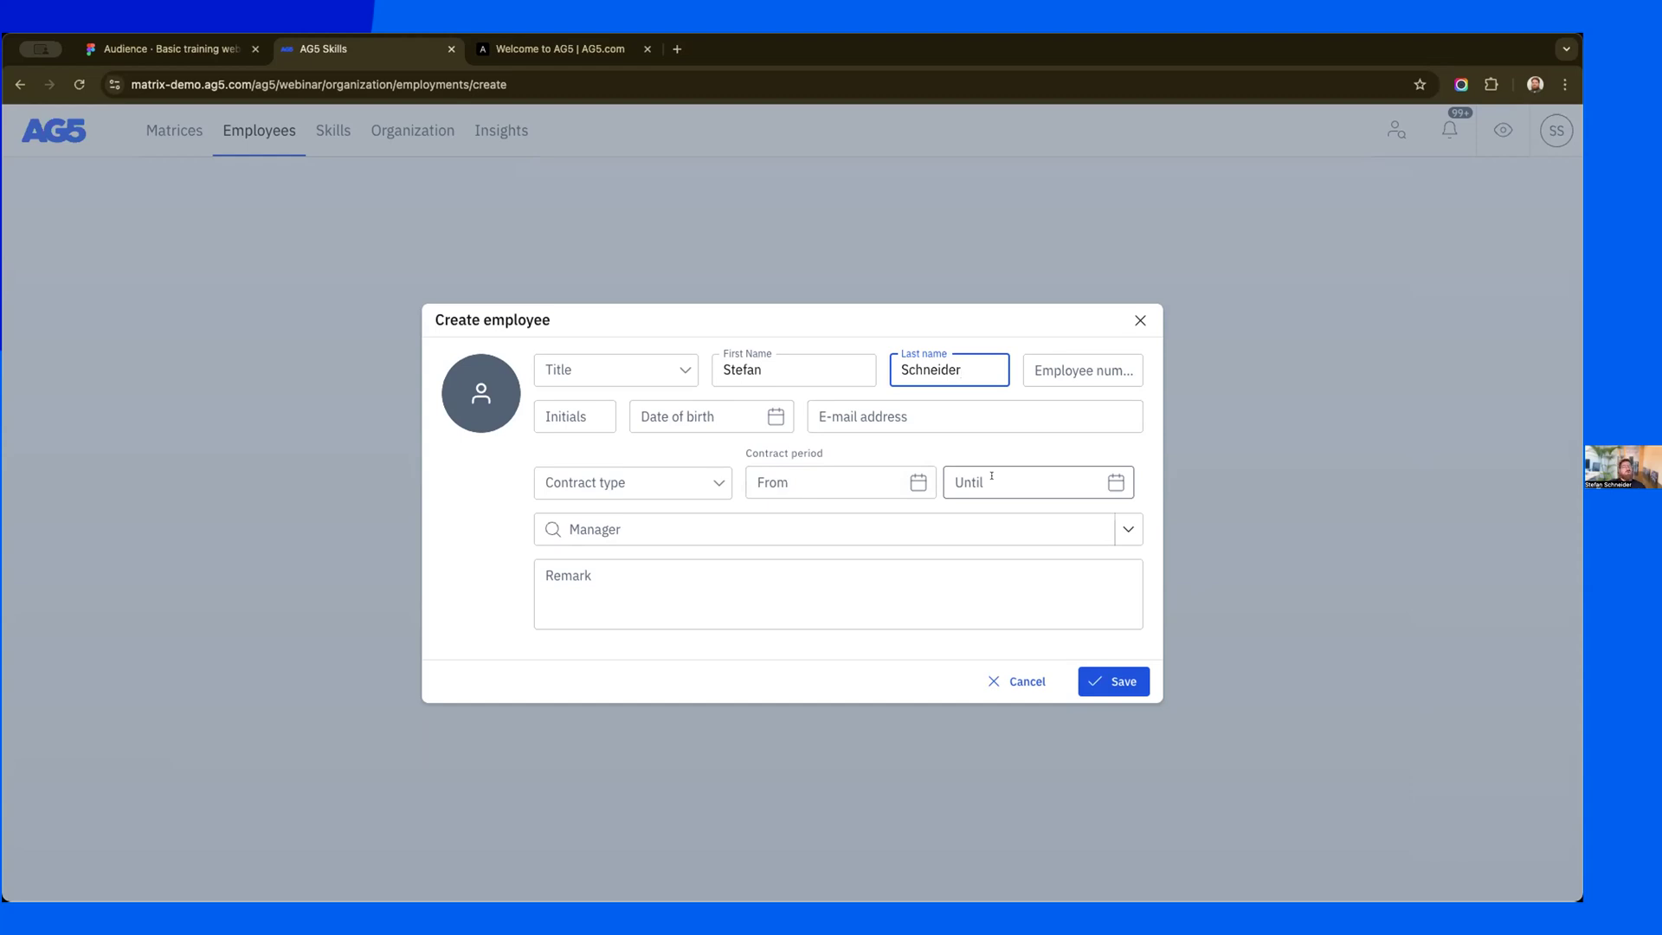
- Check the contract type options and set the new employee's contract start date to 03/02/2025
click(706, 481)
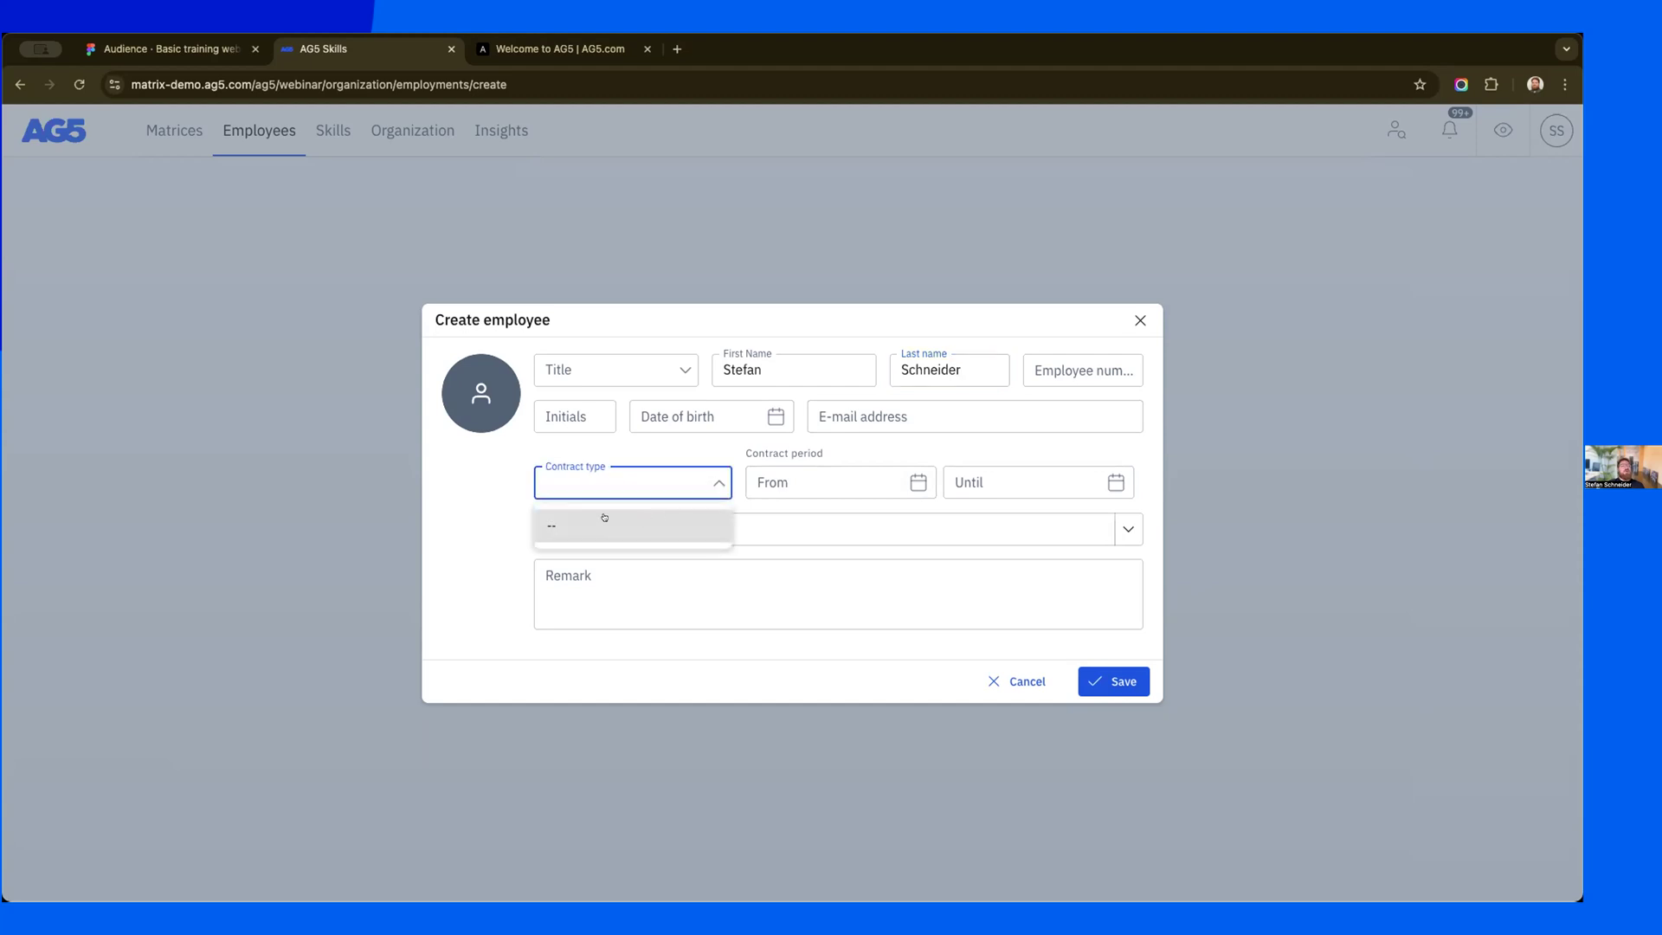
click(918, 482)
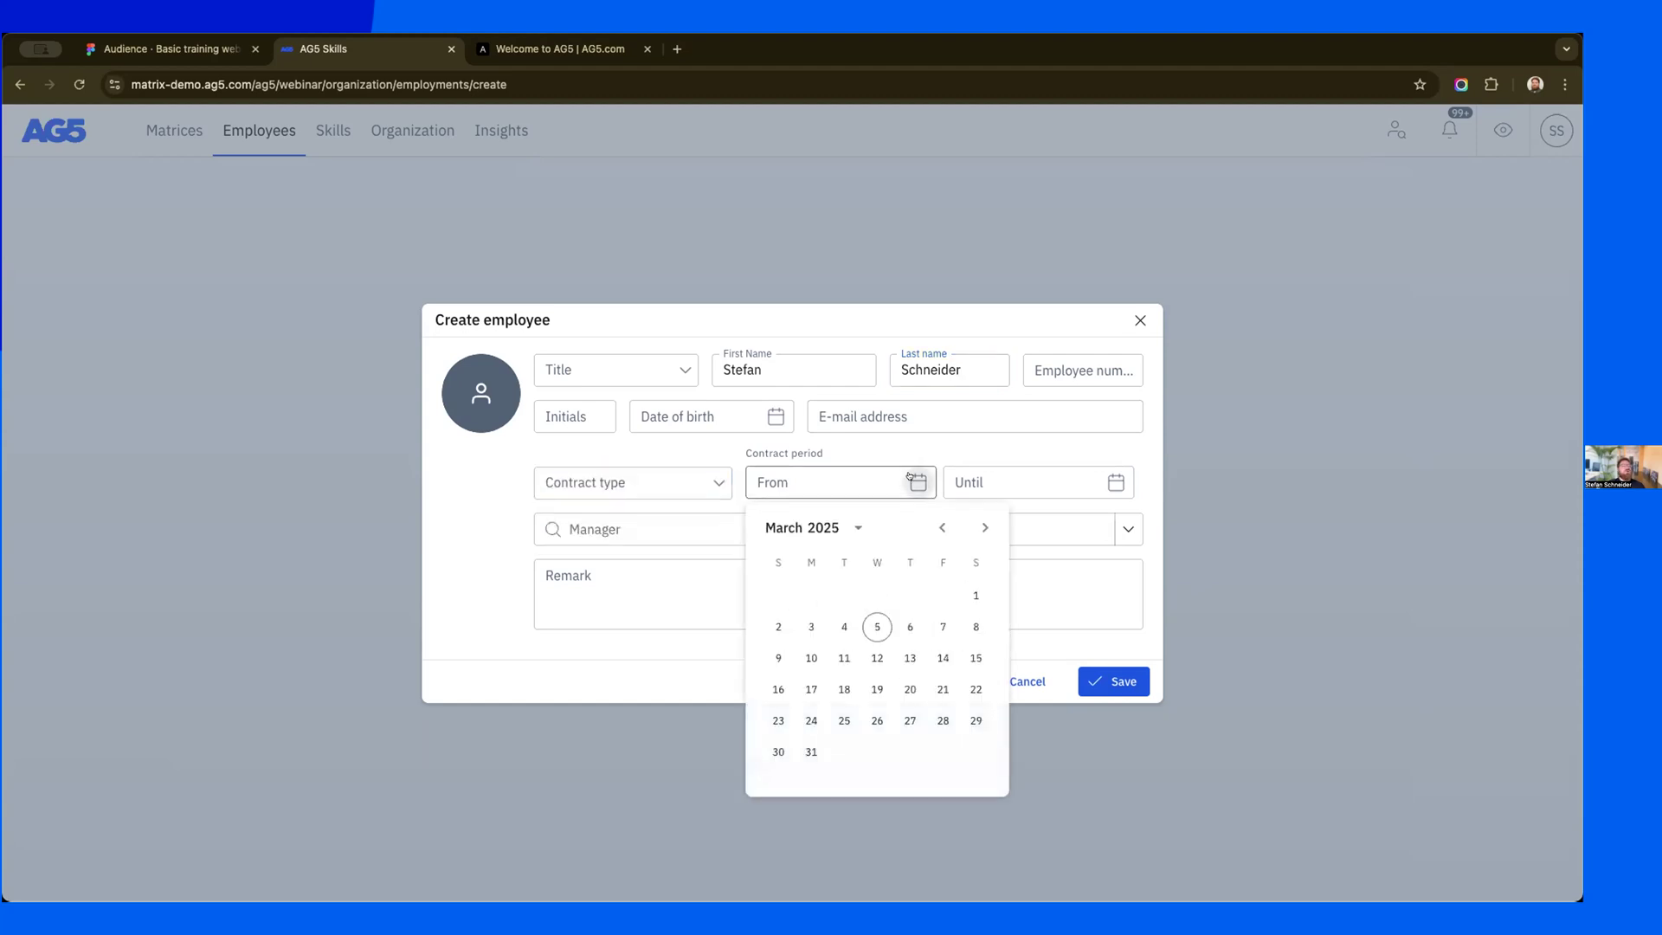
click(976, 595)
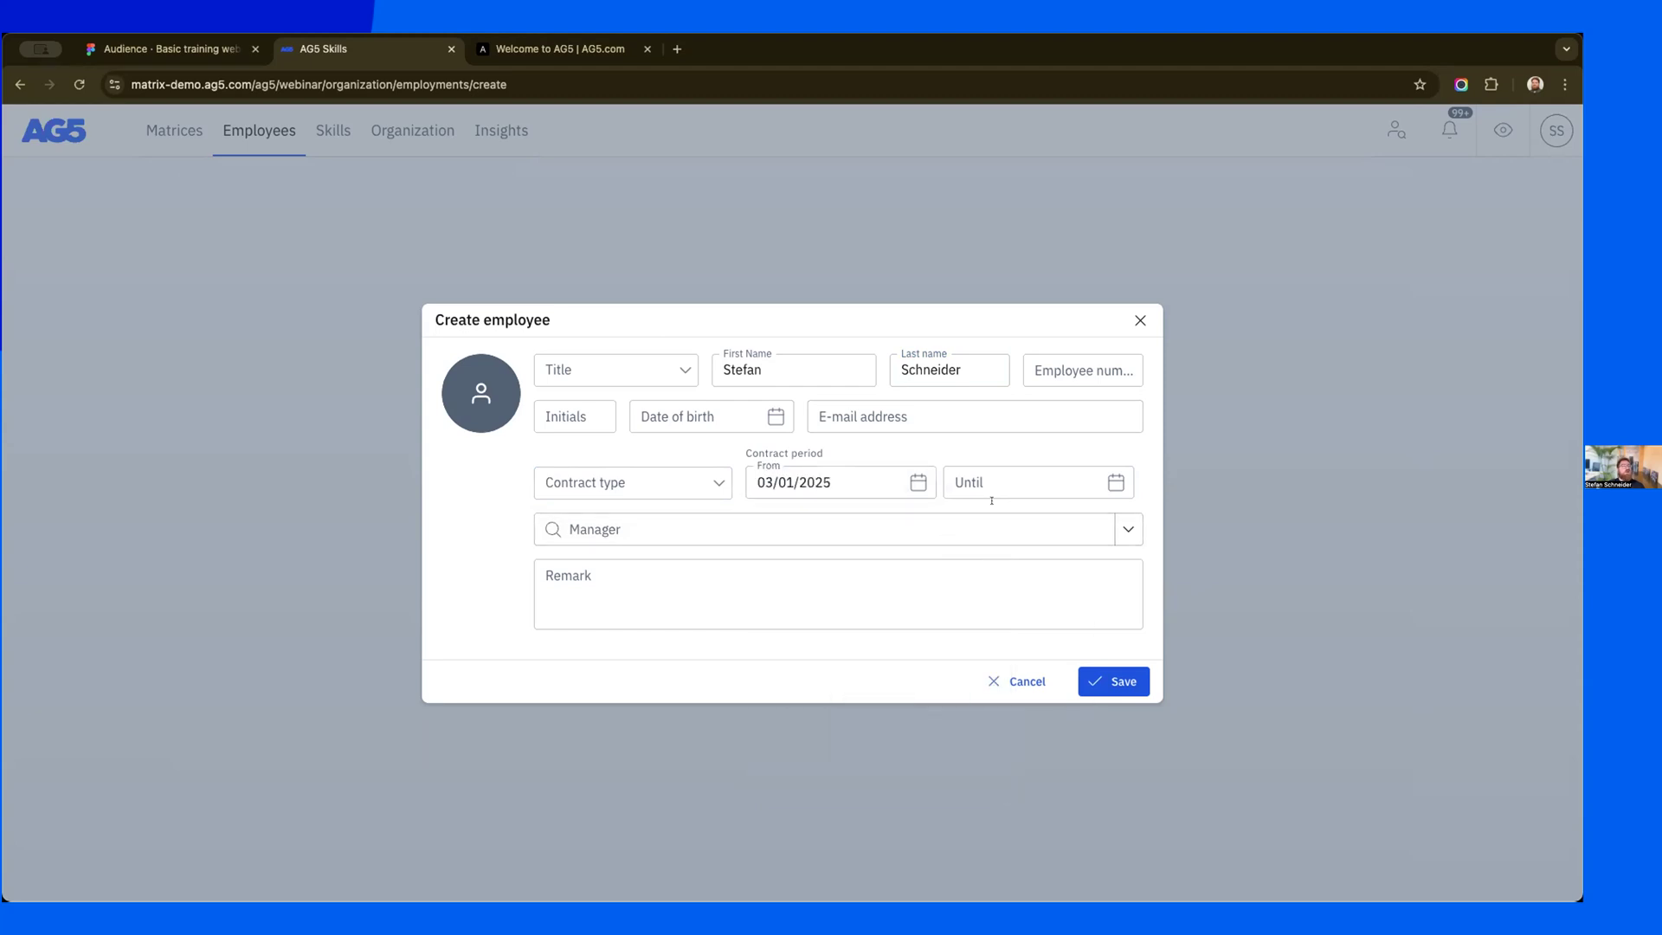
click(896, 483)
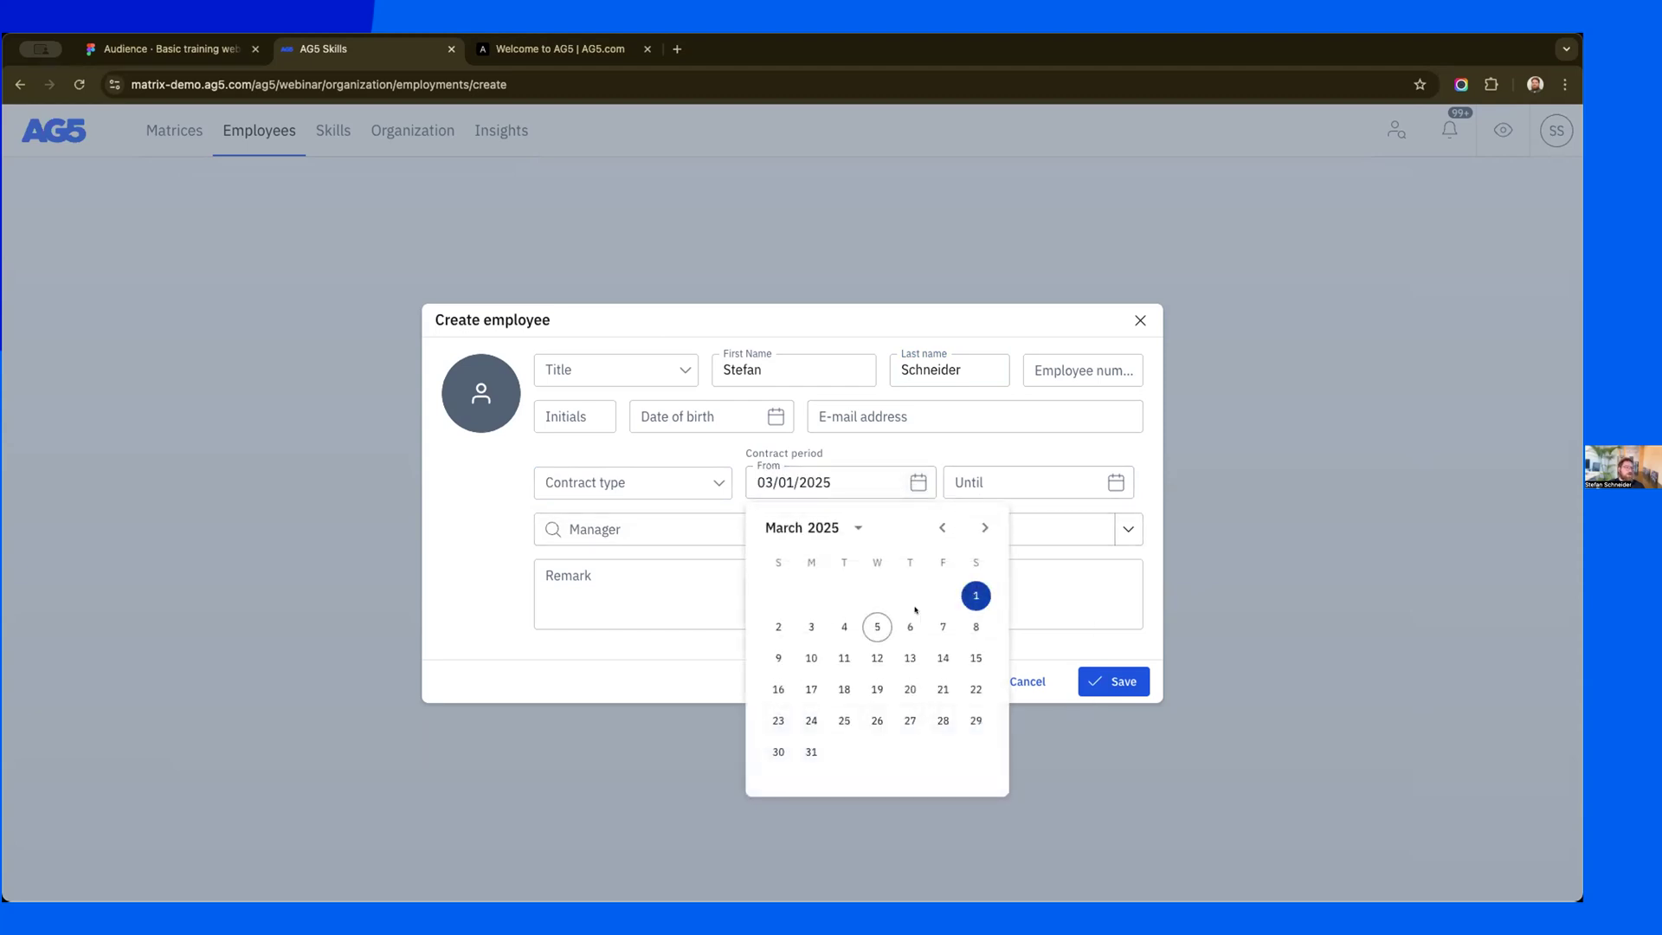
click(780, 627)
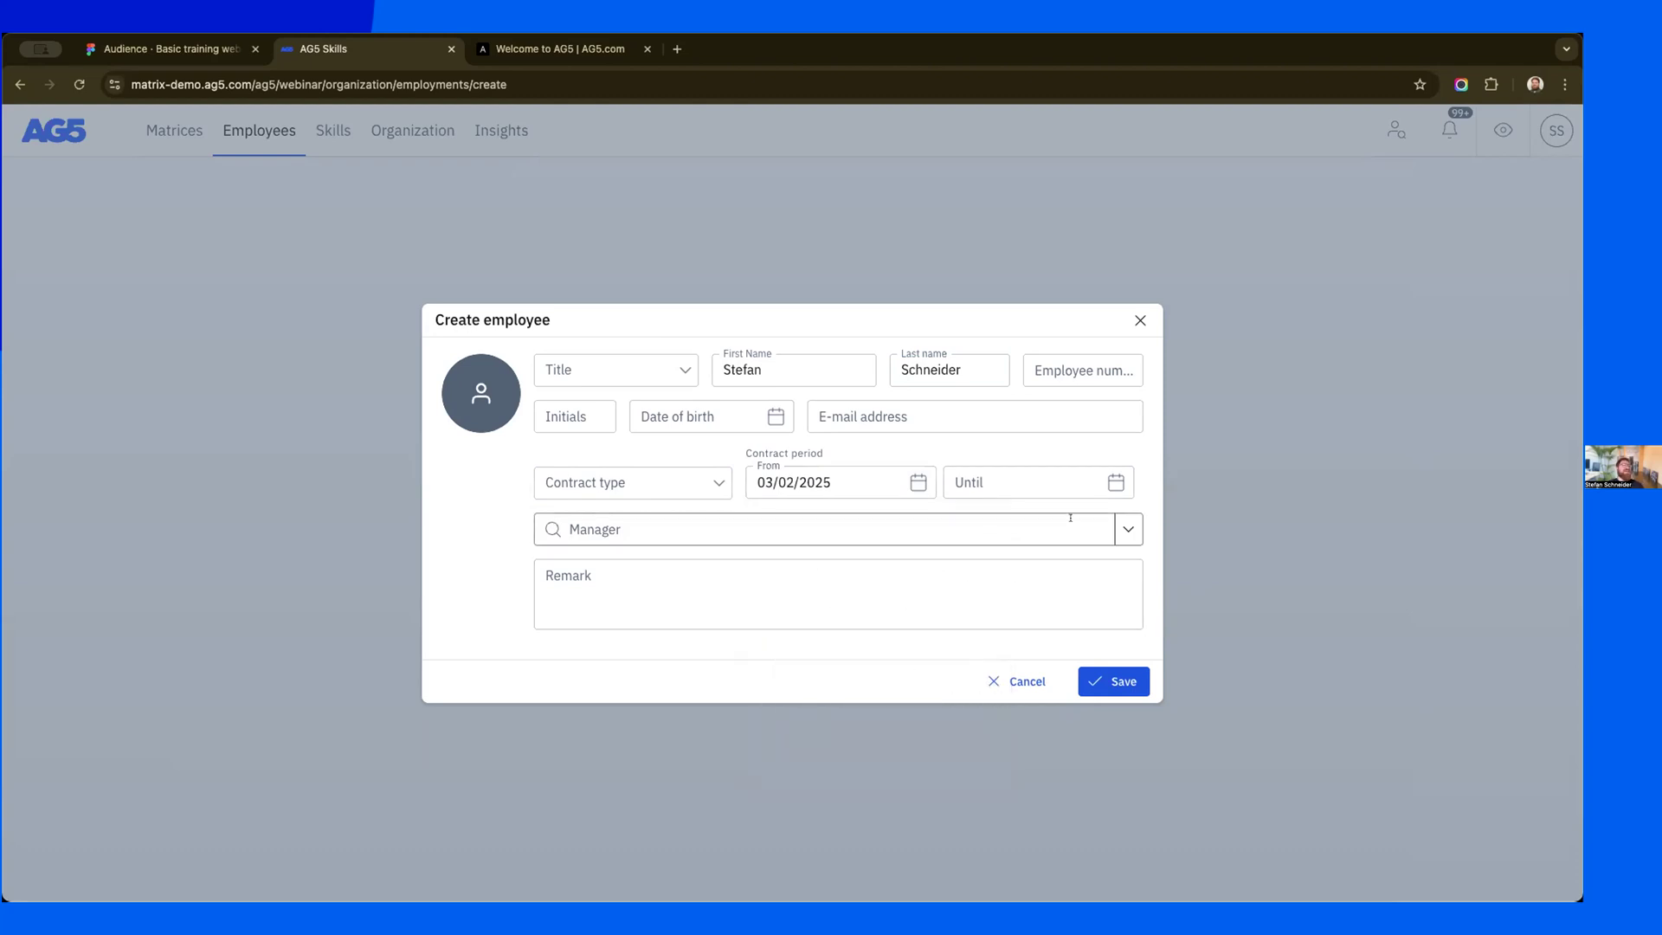
- Assign a manager from the suggested employees, leave the remark empty and save the new employee
click(1069, 524)
click(613, 603)
click(639, 584)
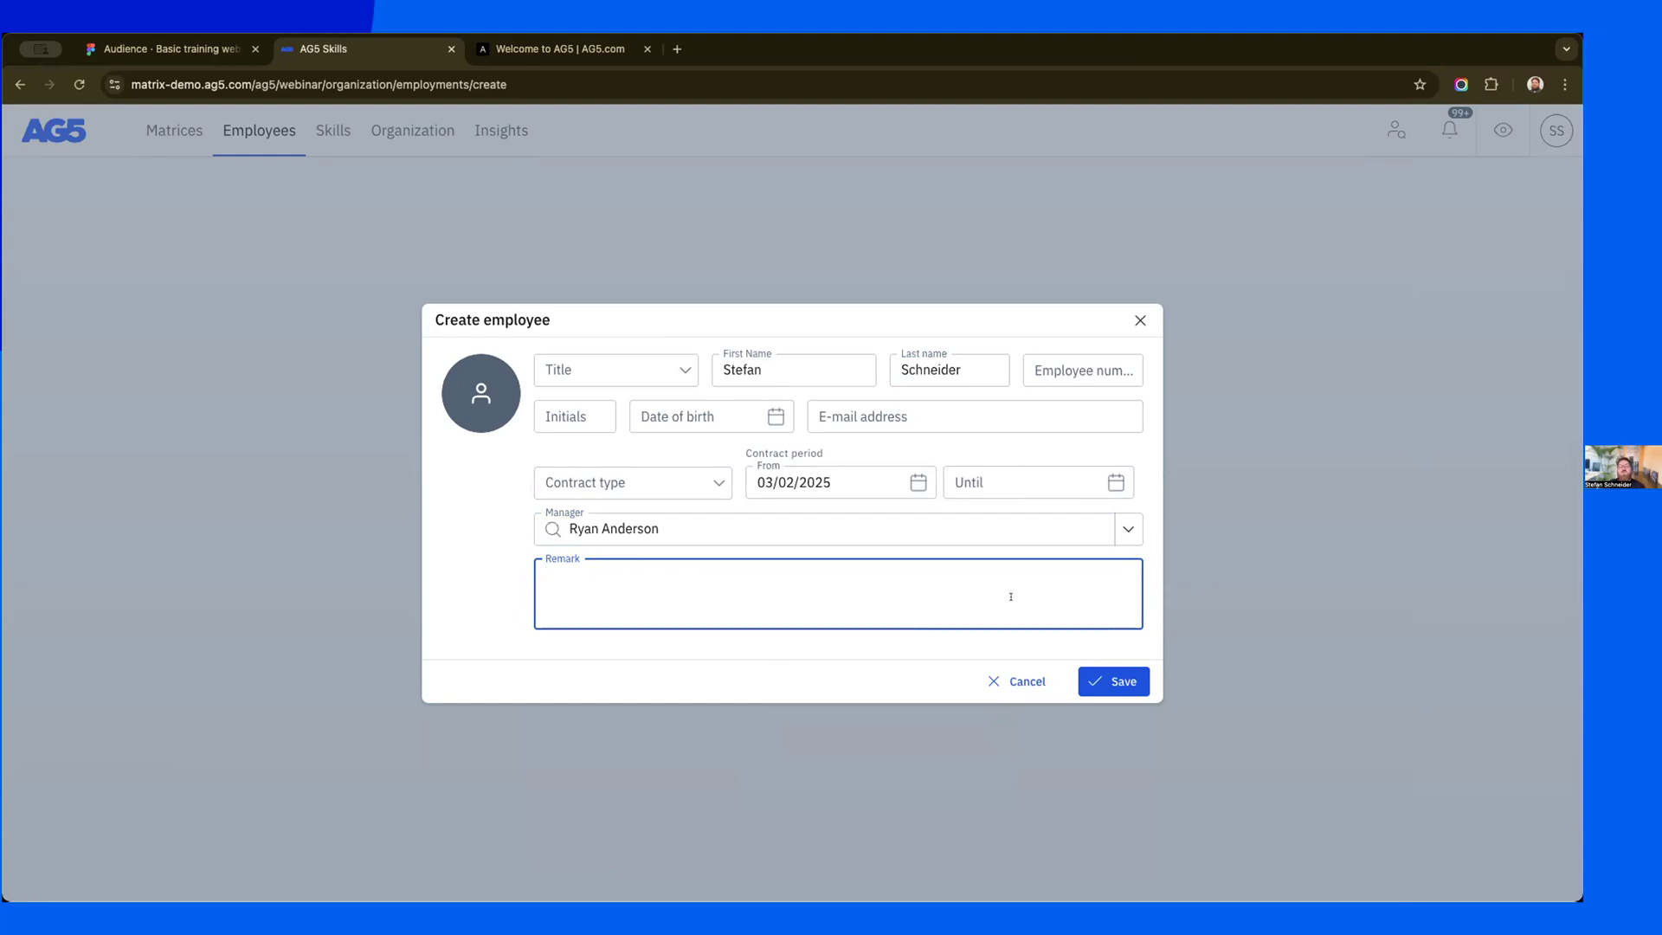
click(1131, 684)
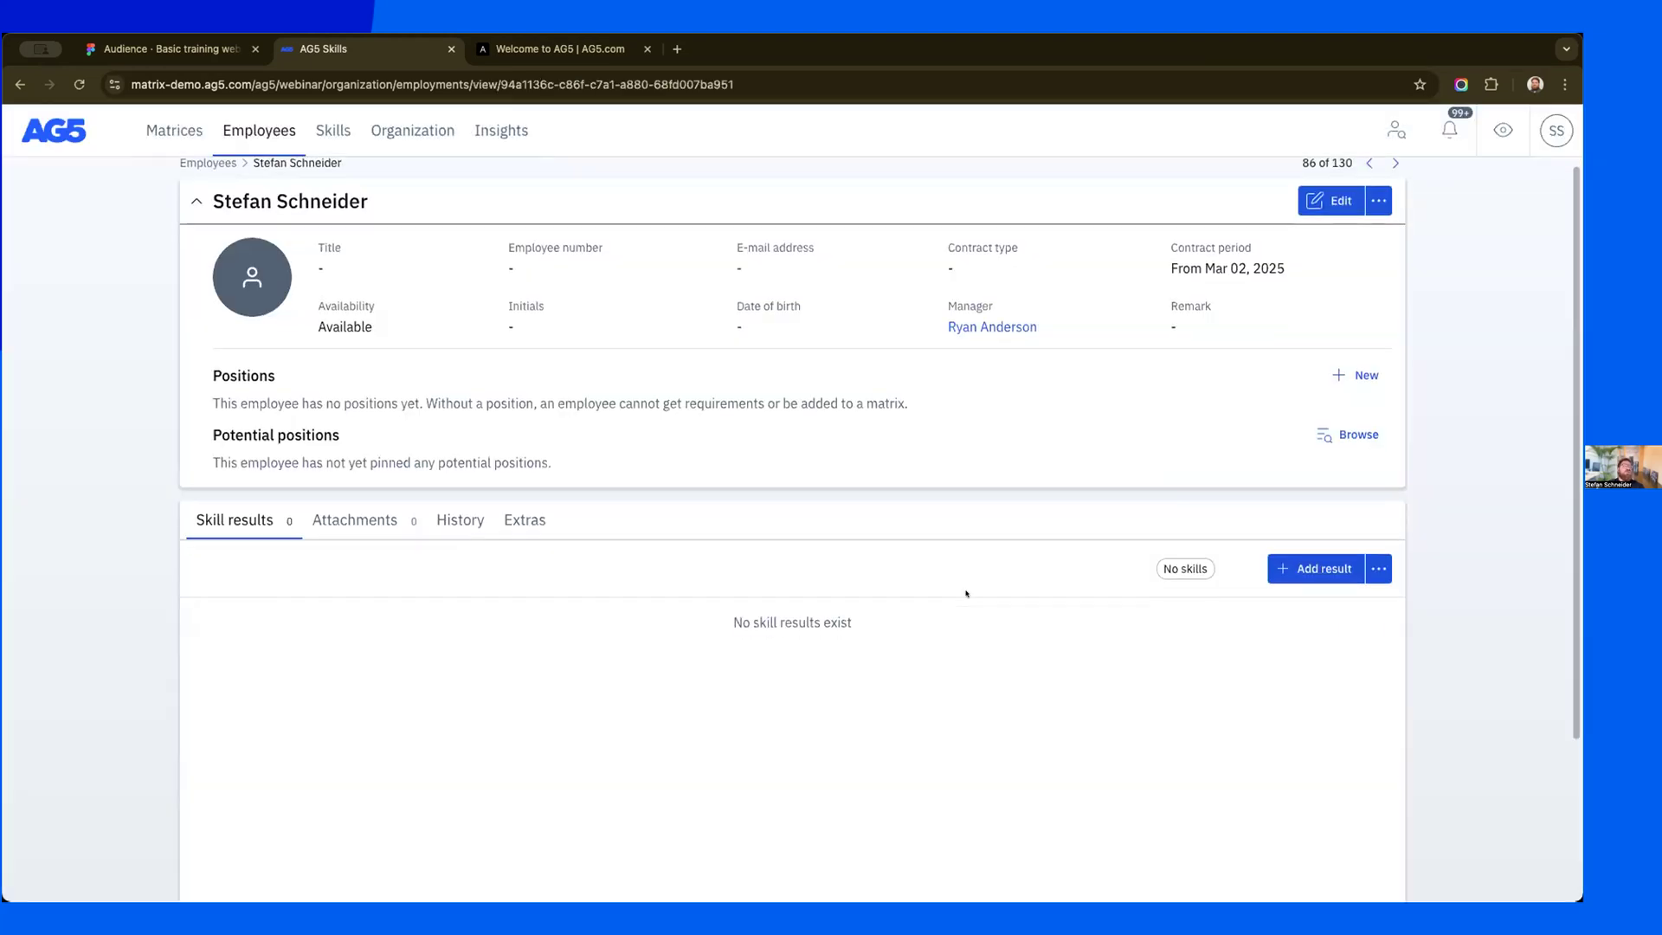
- Start adding a position for the new employee and tag it with the team Logistics - Team 1 under Acme Inc, Logistics
scroll(965, 591, down, 2)
scroll(967, 594, up, 2)
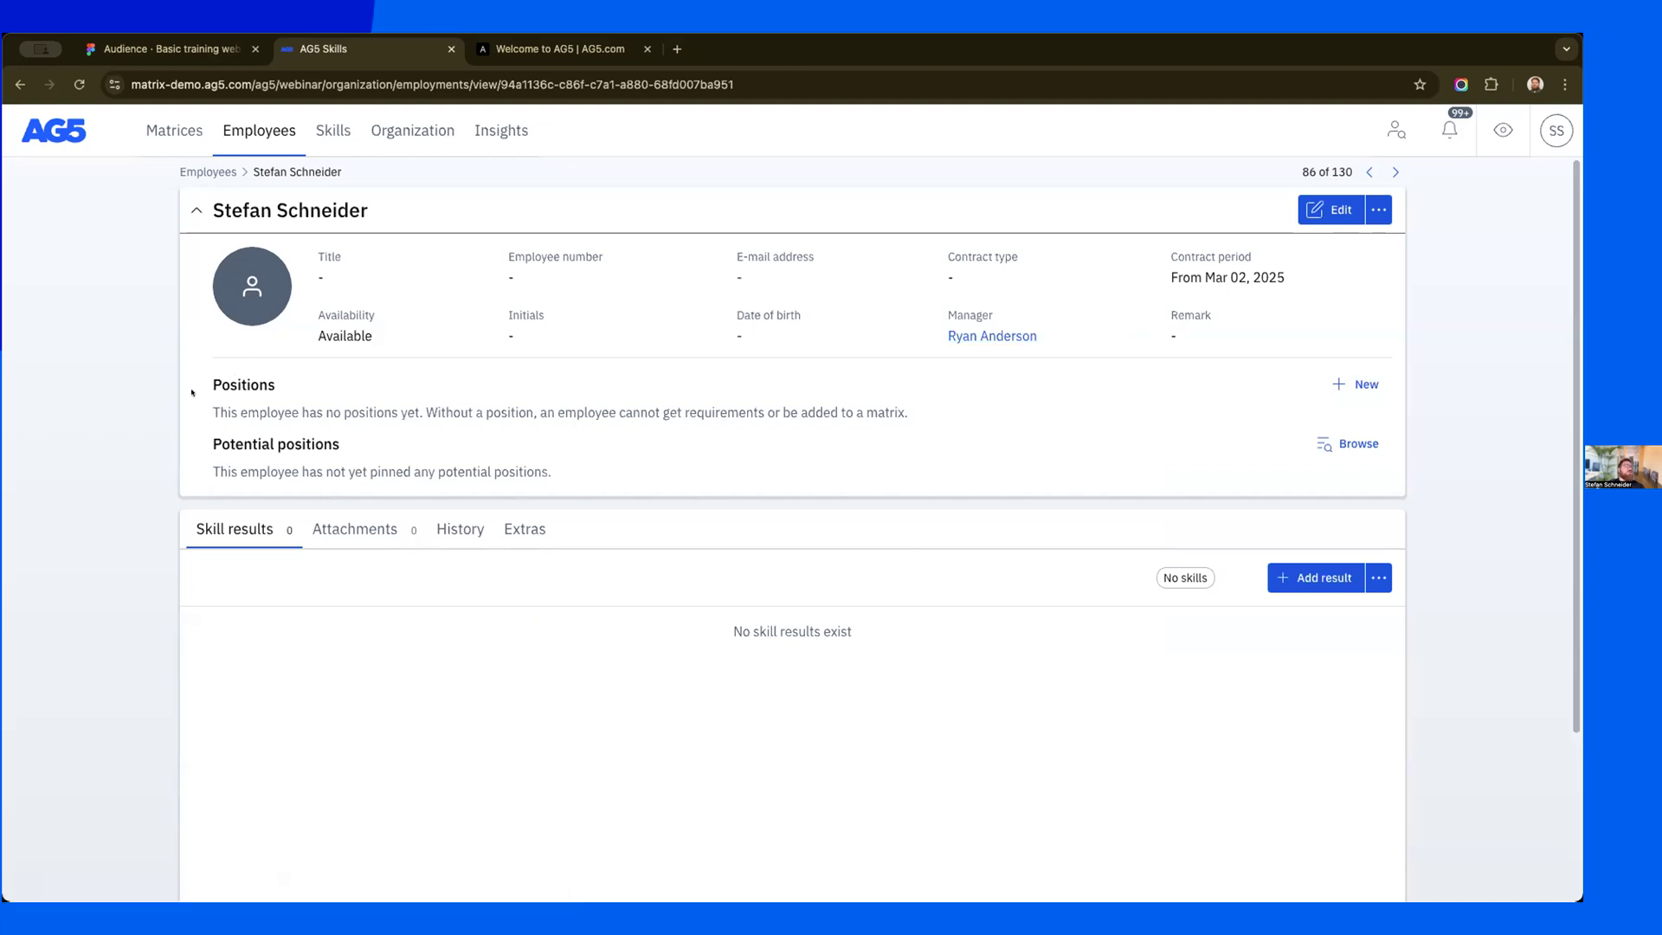
click(1356, 384)
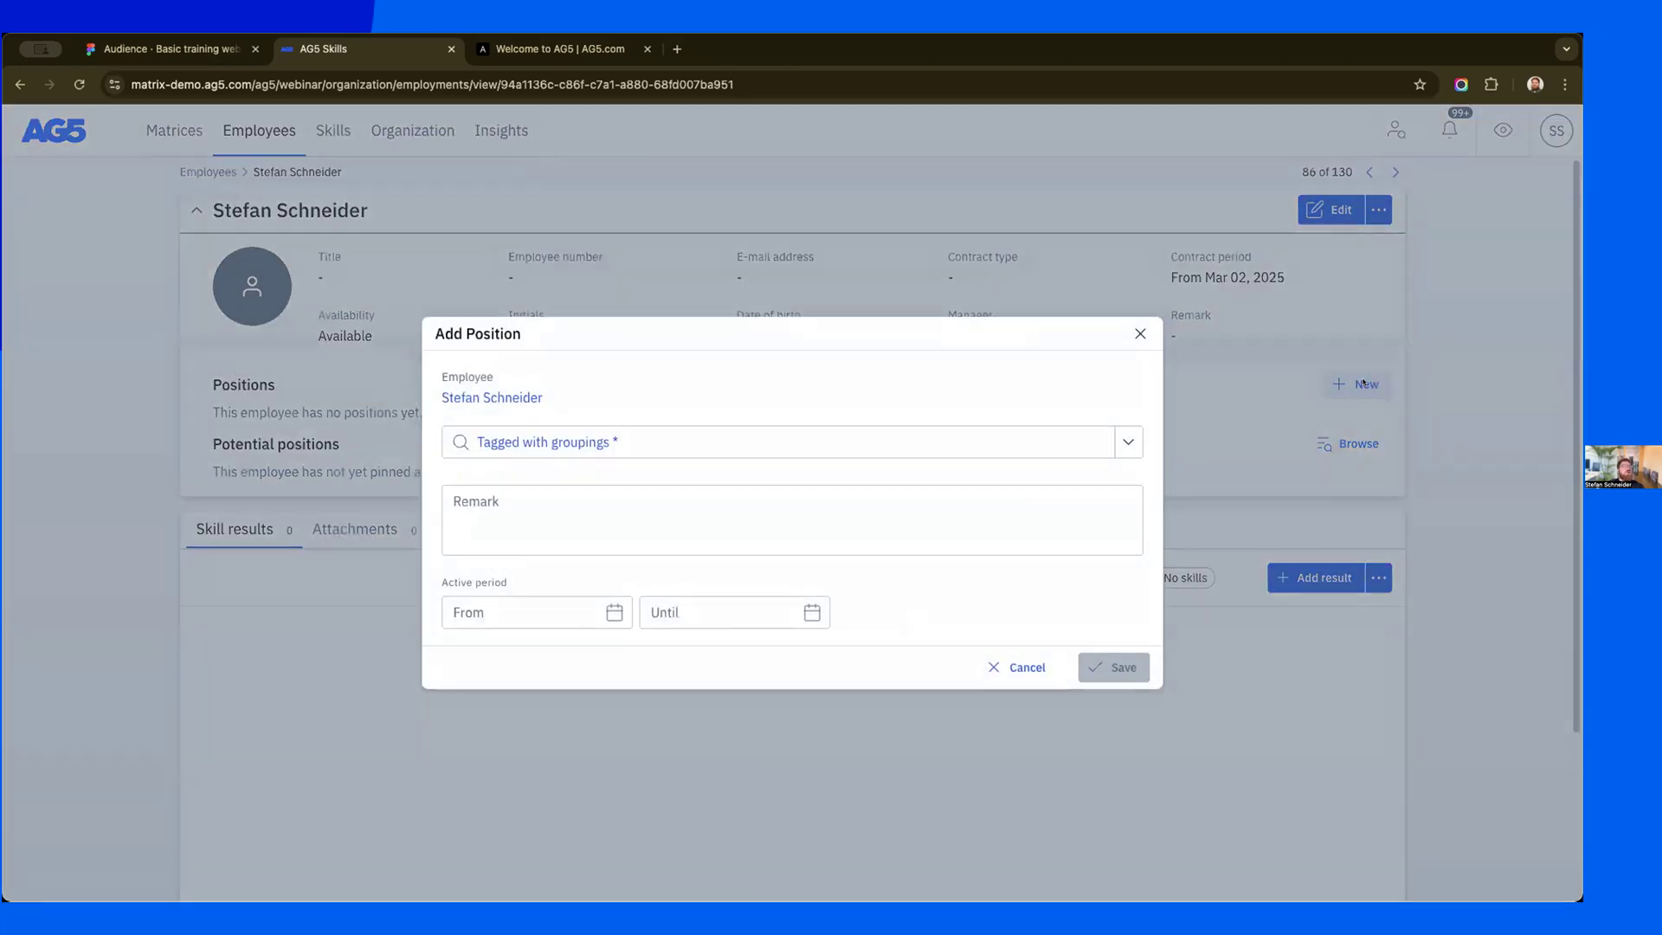
click(671, 438)
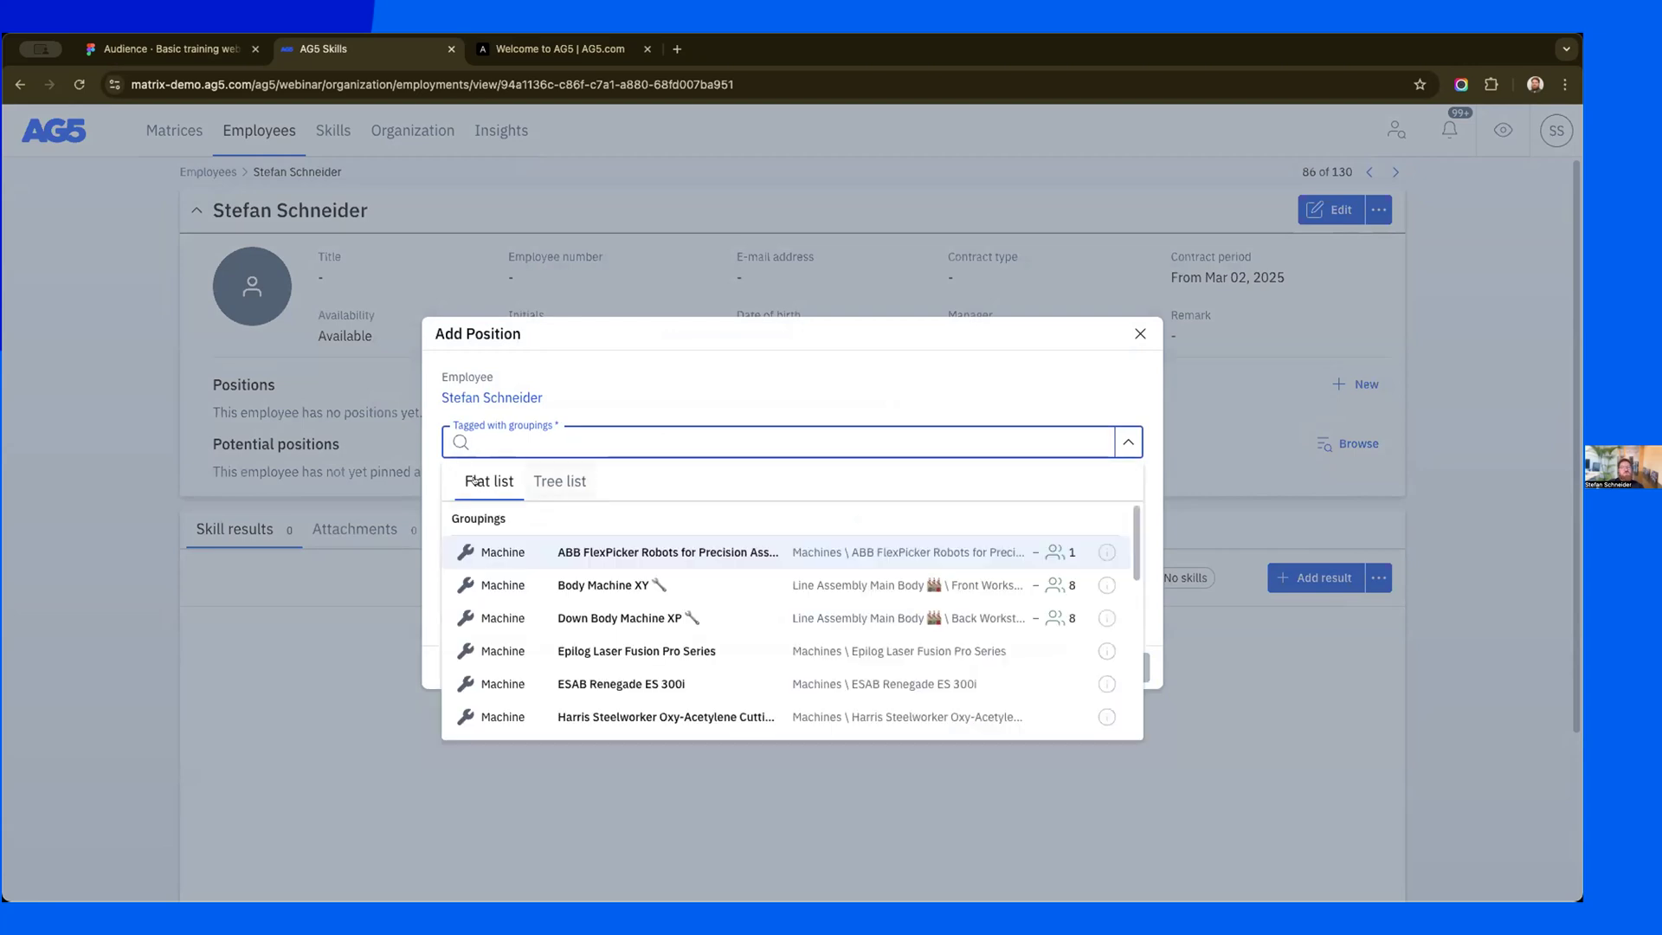
scroll(563, 586, down, 5)
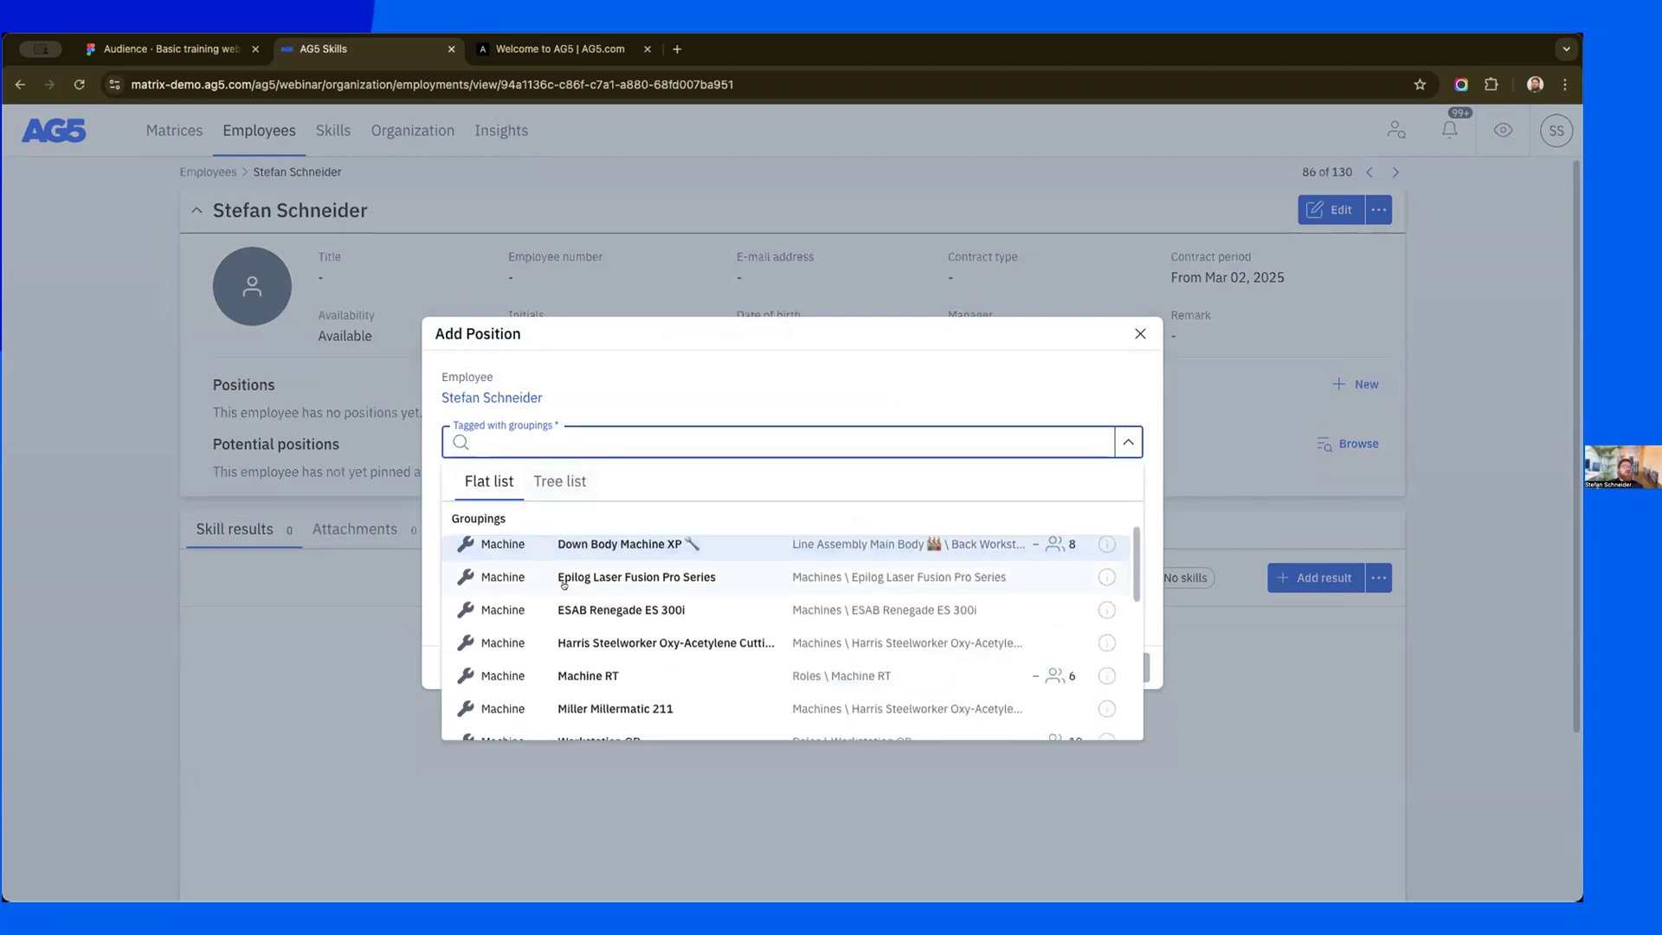
click(560, 481)
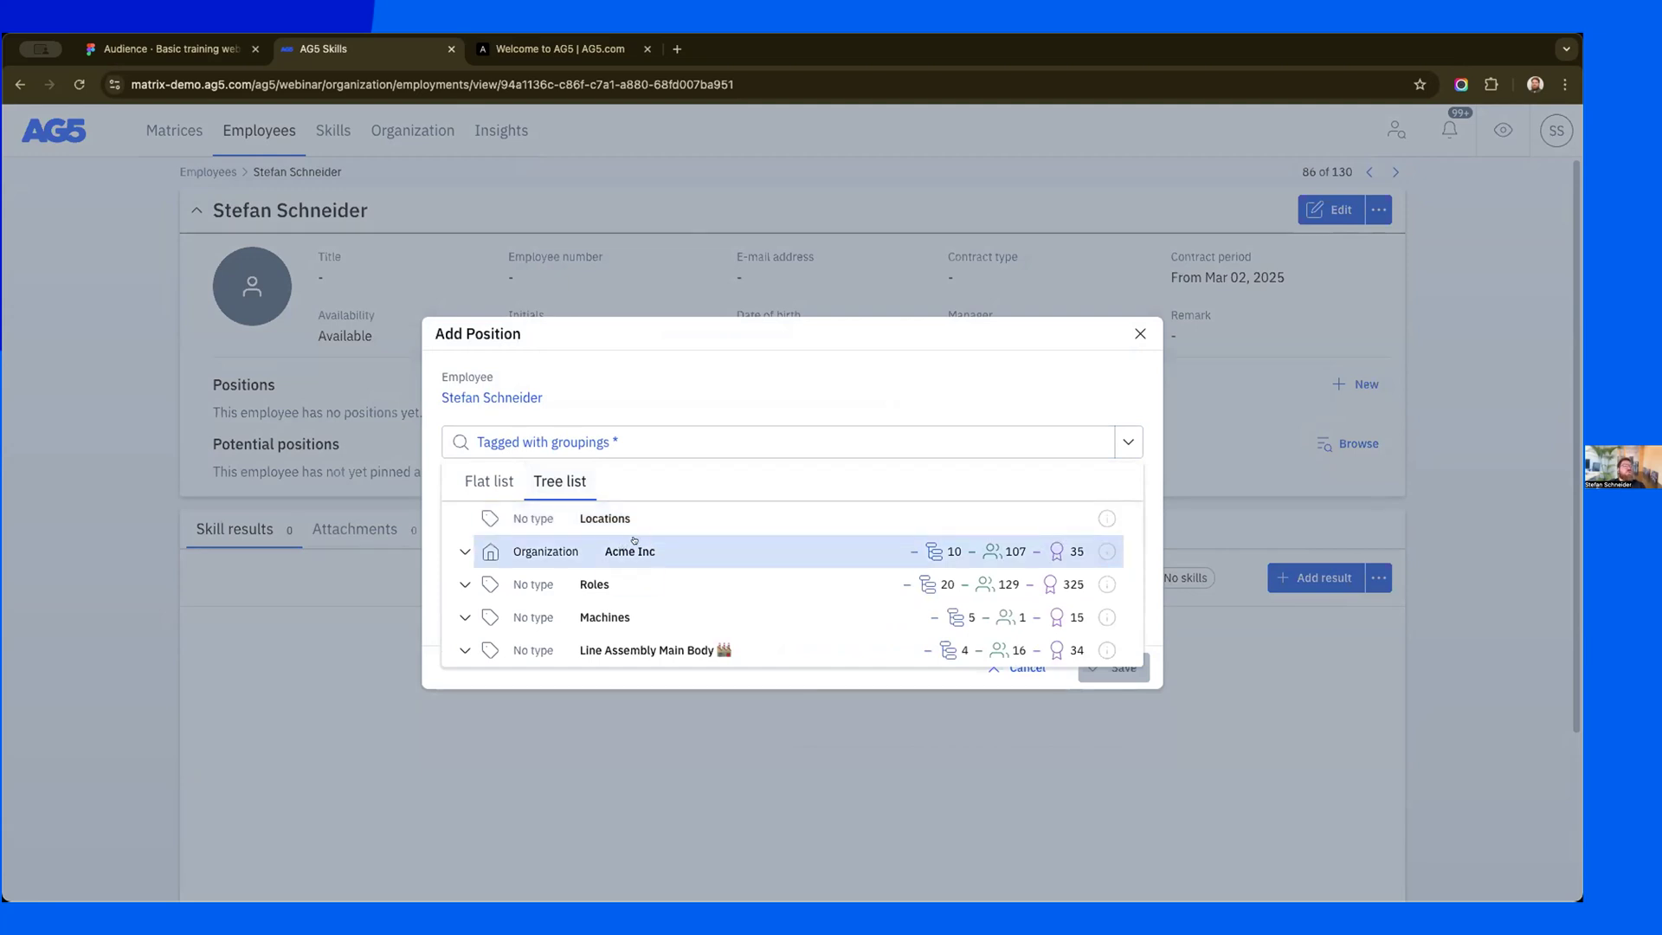
click(463, 553)
click(489, 584)
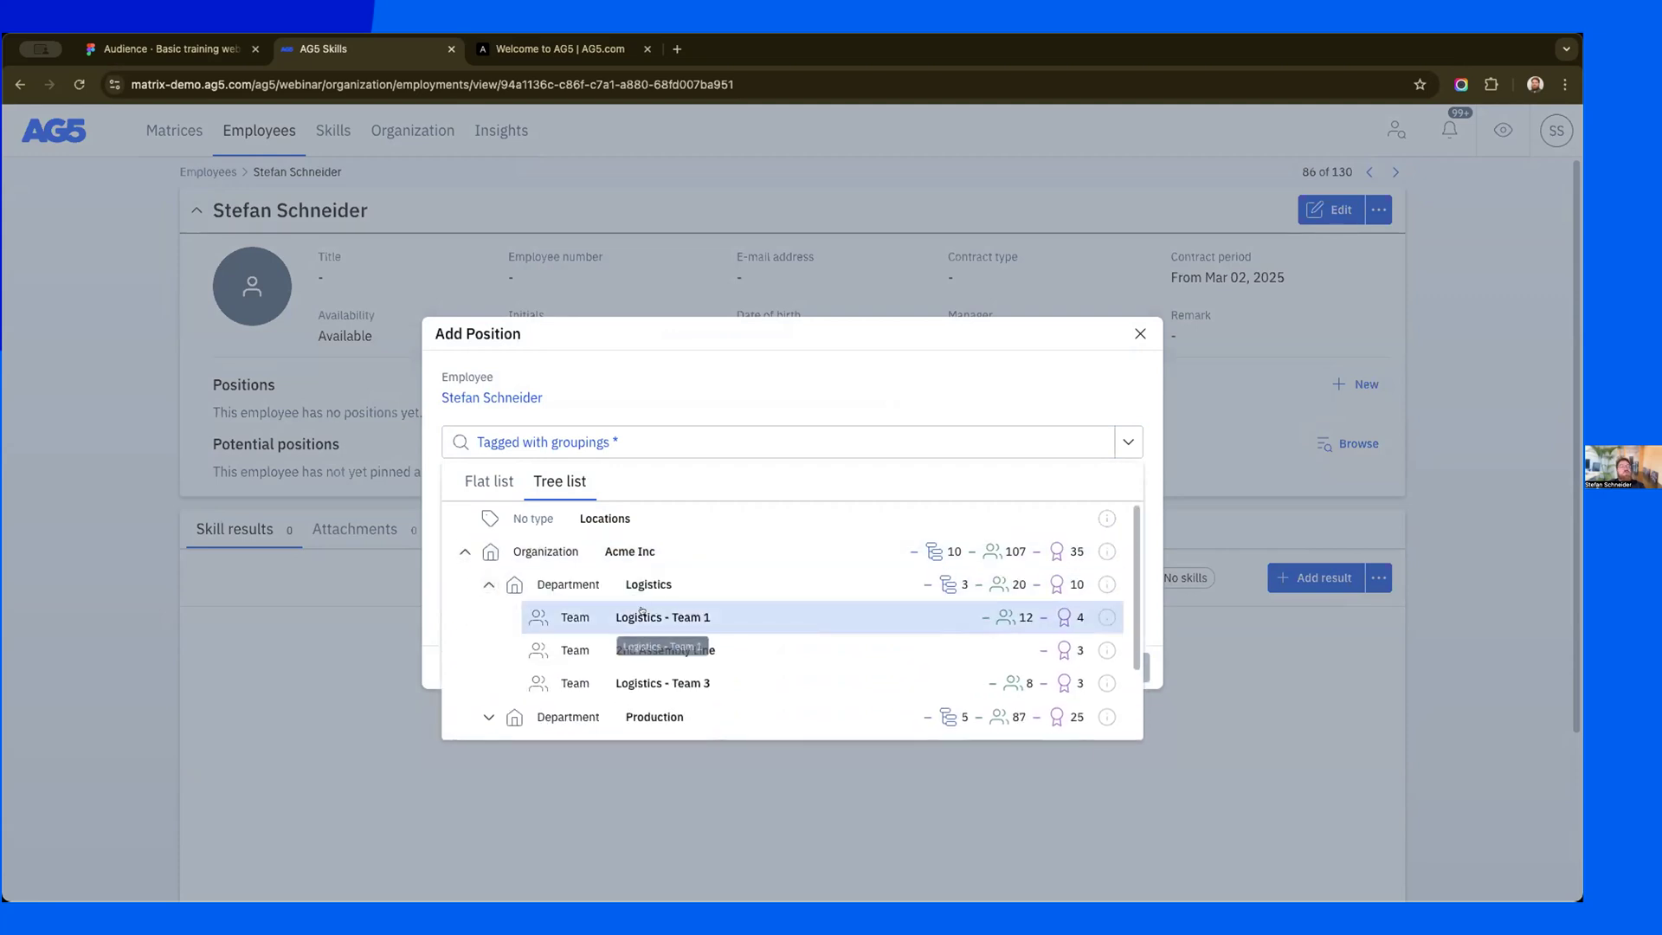
click(689, 618)
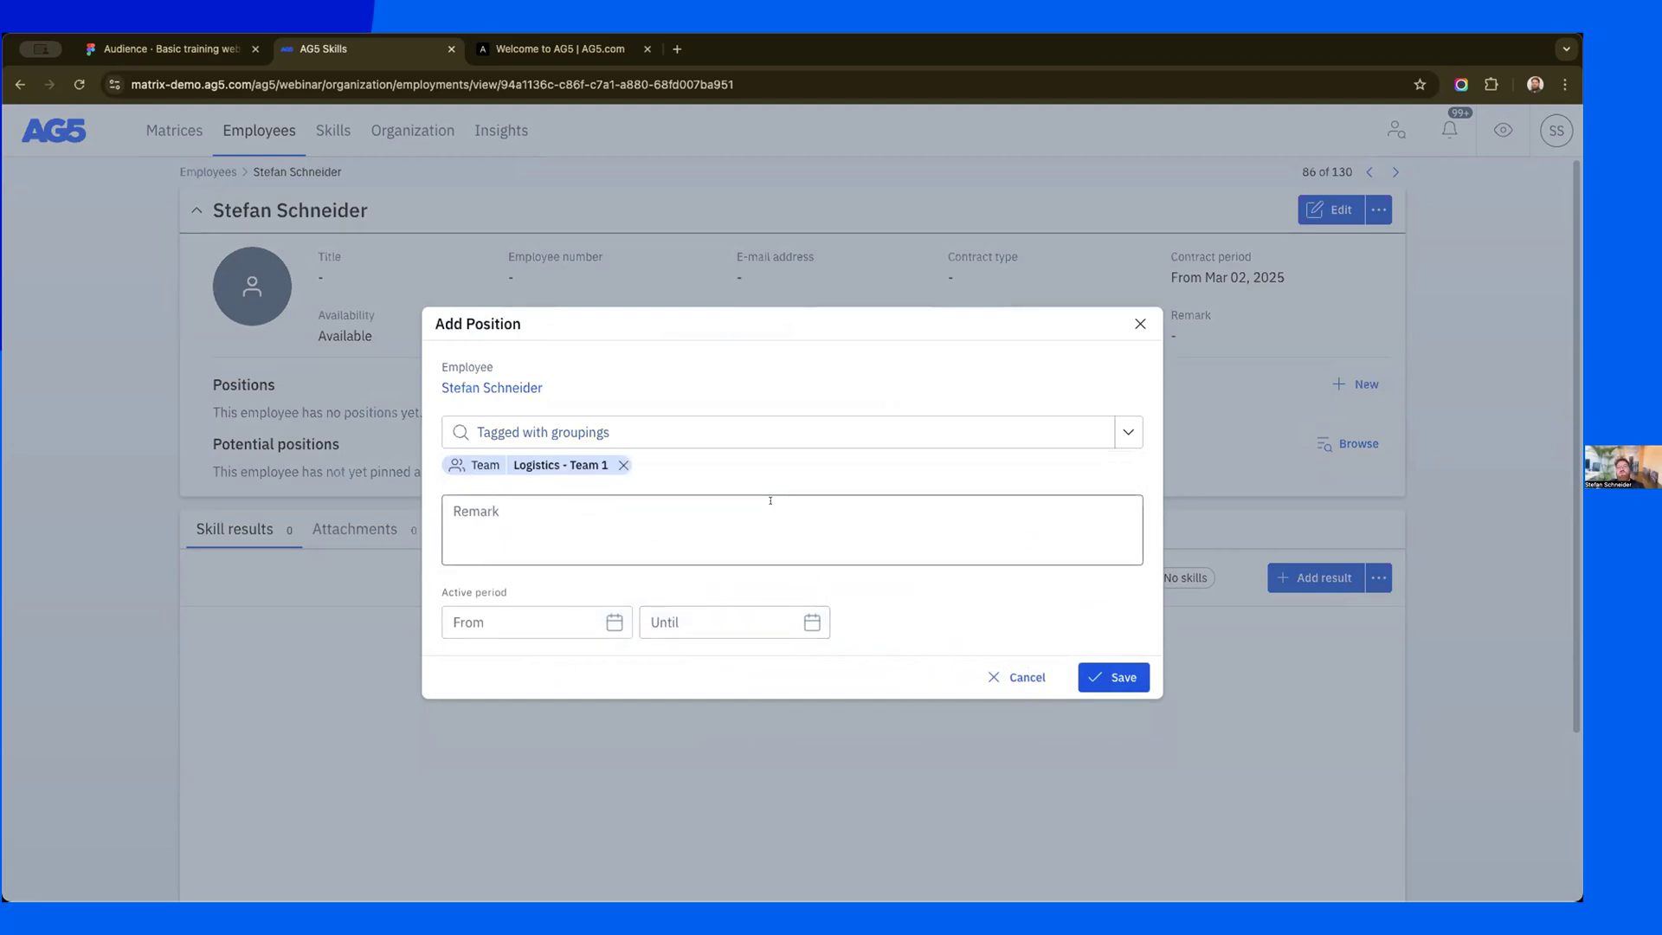
- Tag the position with the role Logistics - Expert I as well and save the position
click(664, 433)
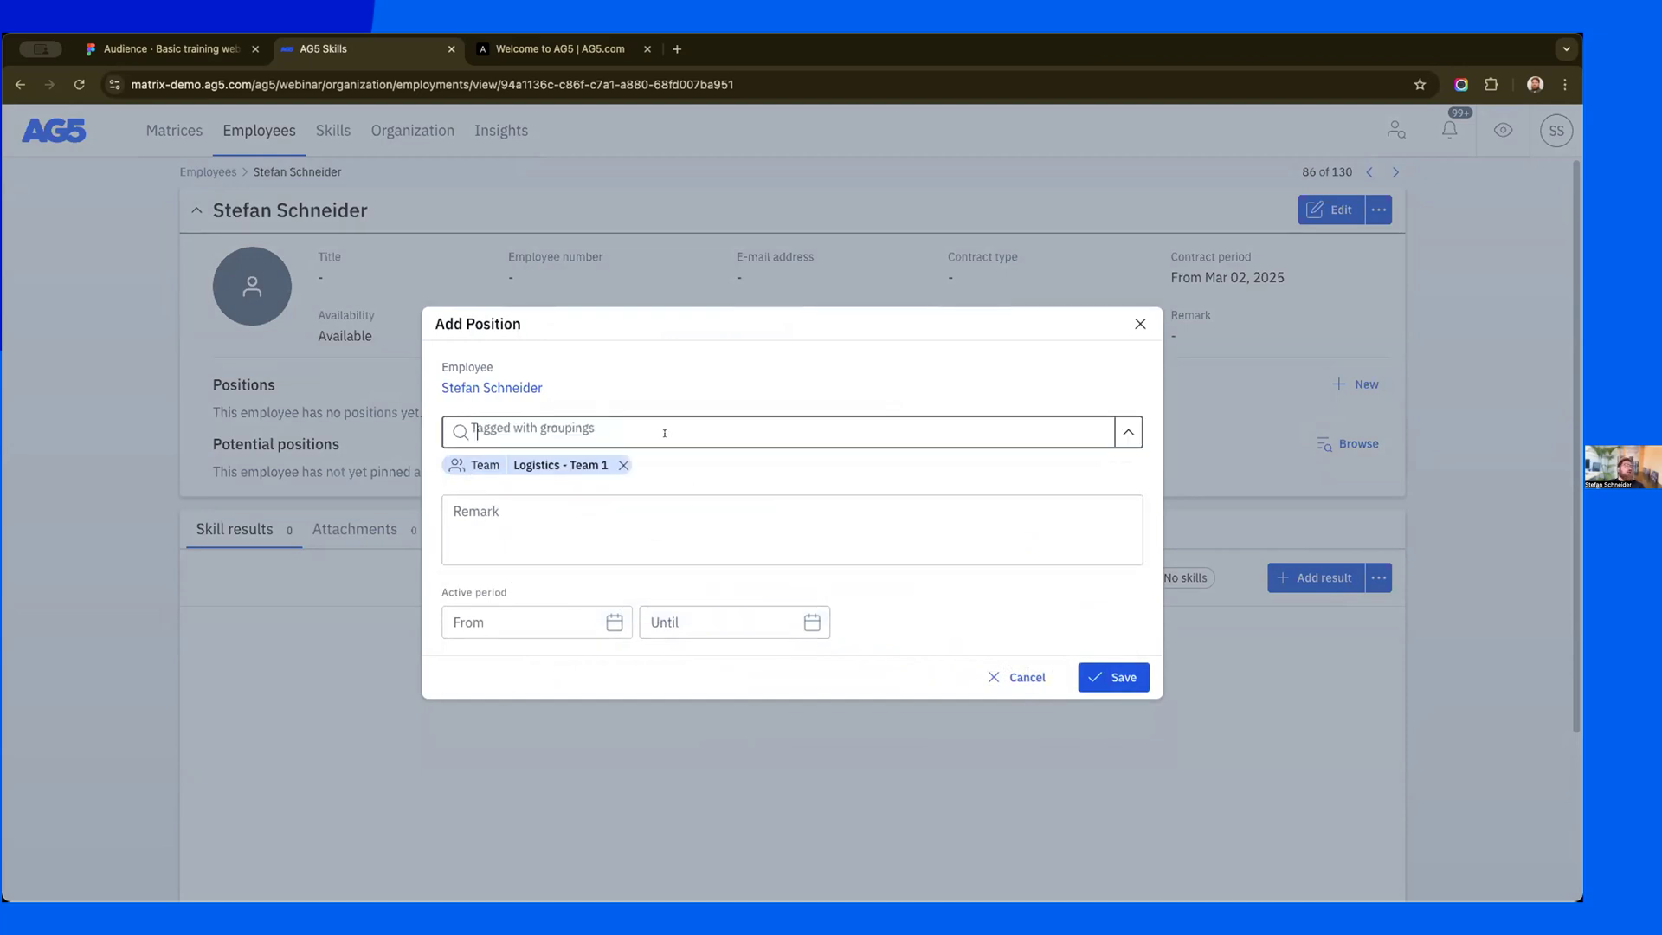
click(538, 468)
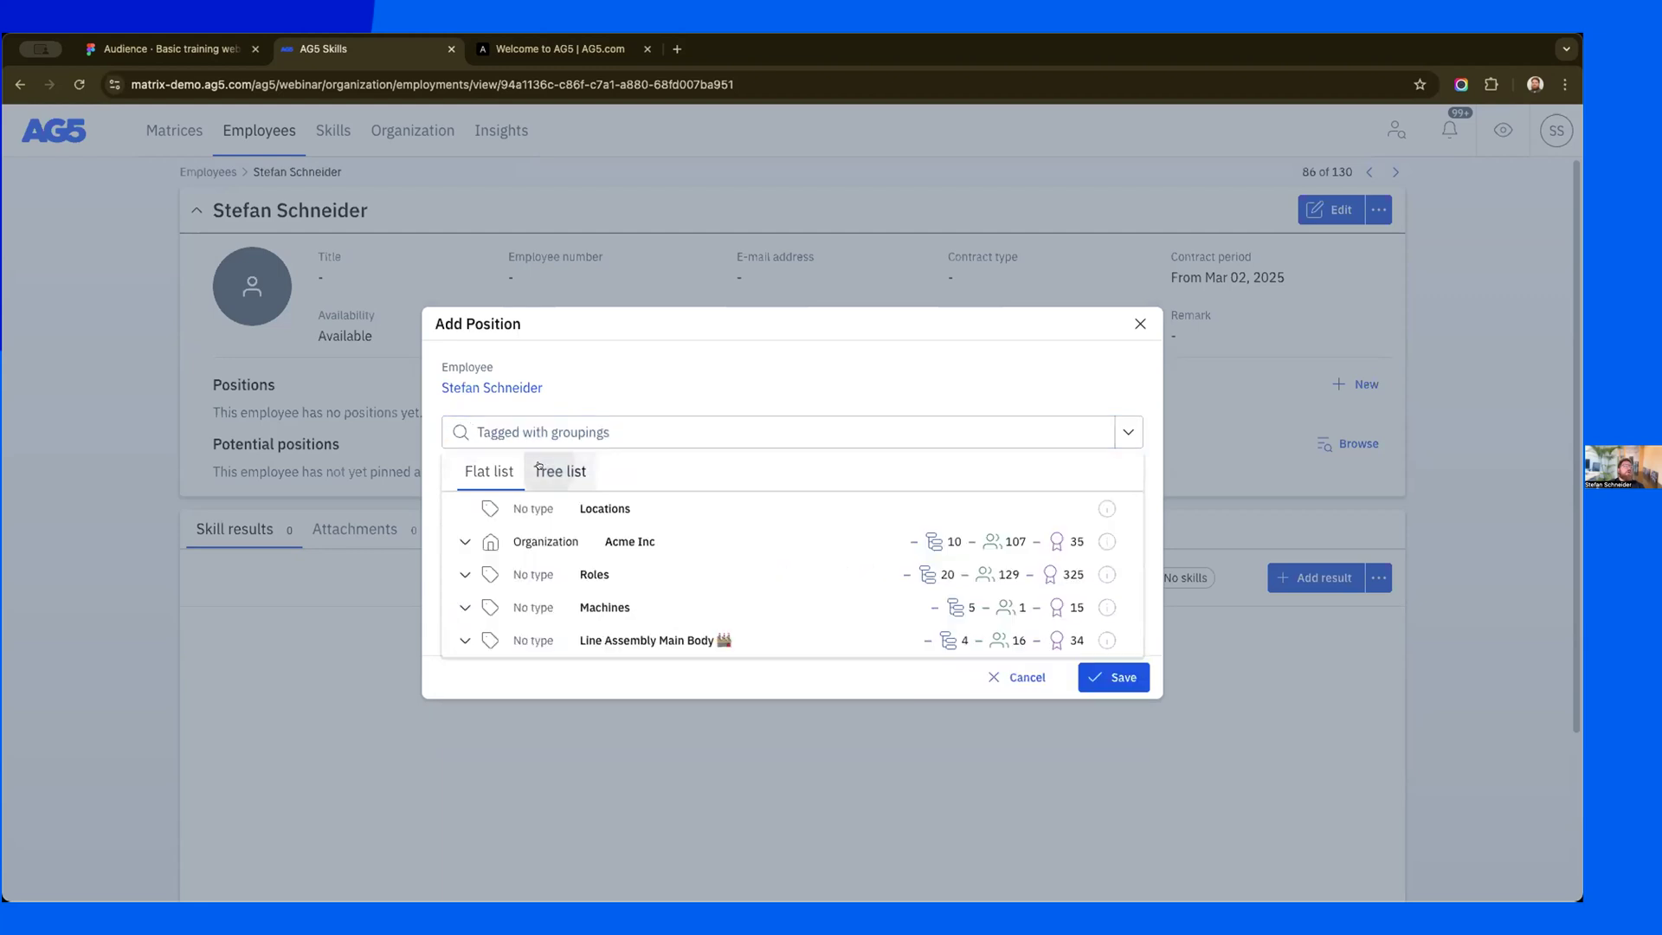
click(459, 572)
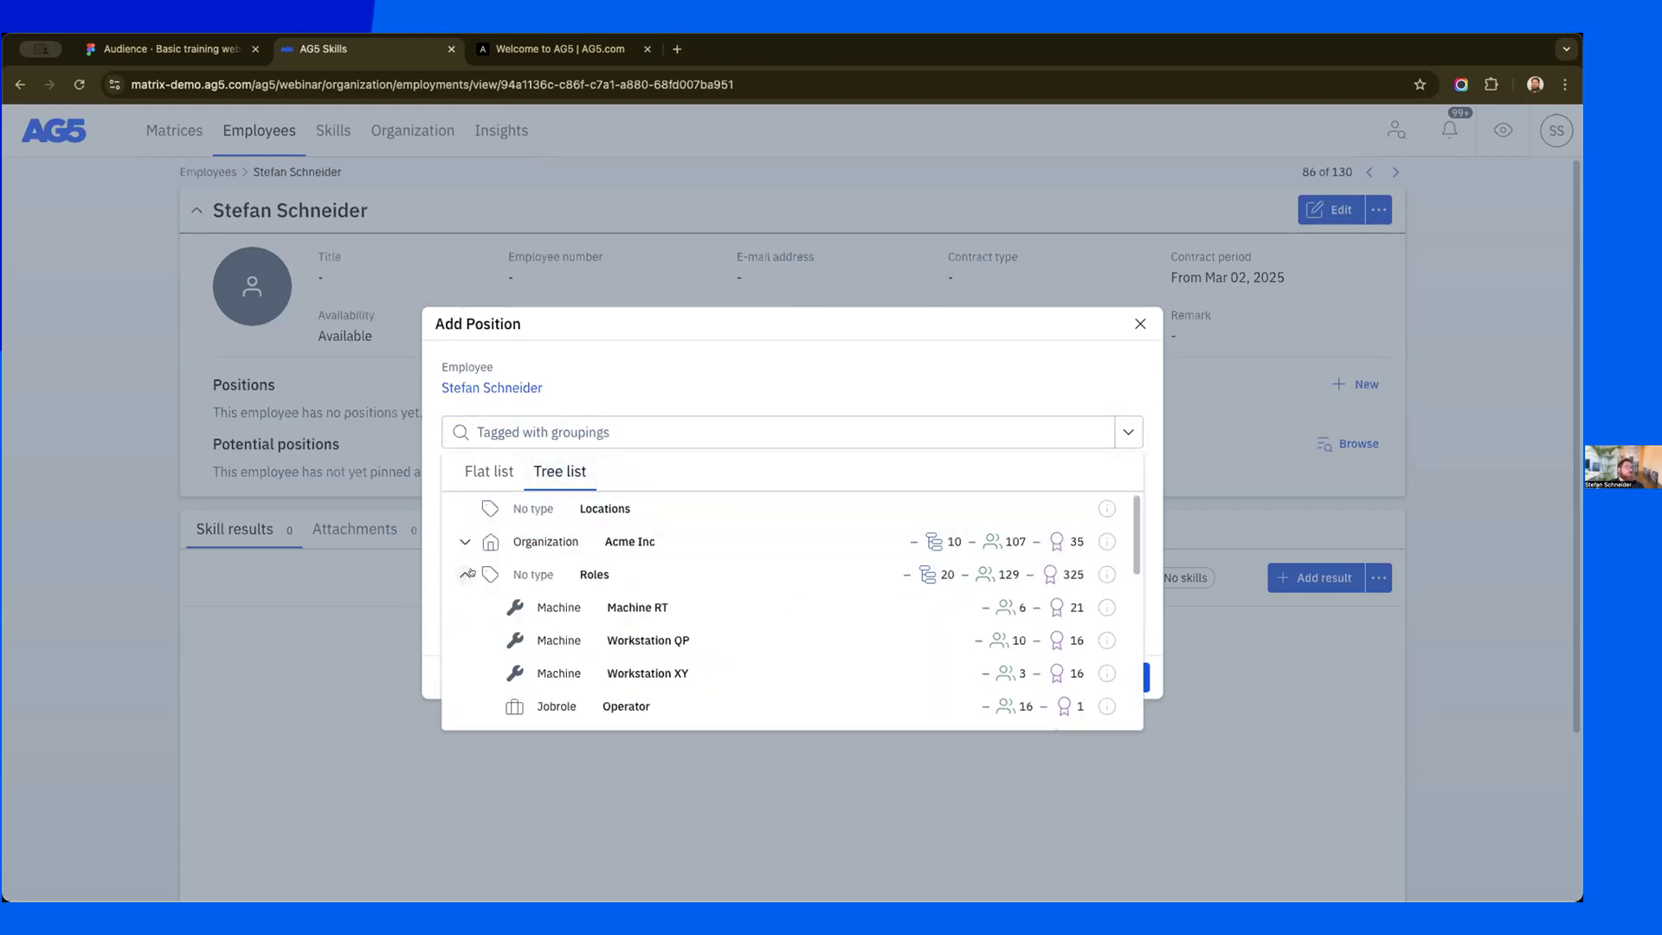
scroll(554, 554, down, 2)
scroll(606, 632, down, 2)
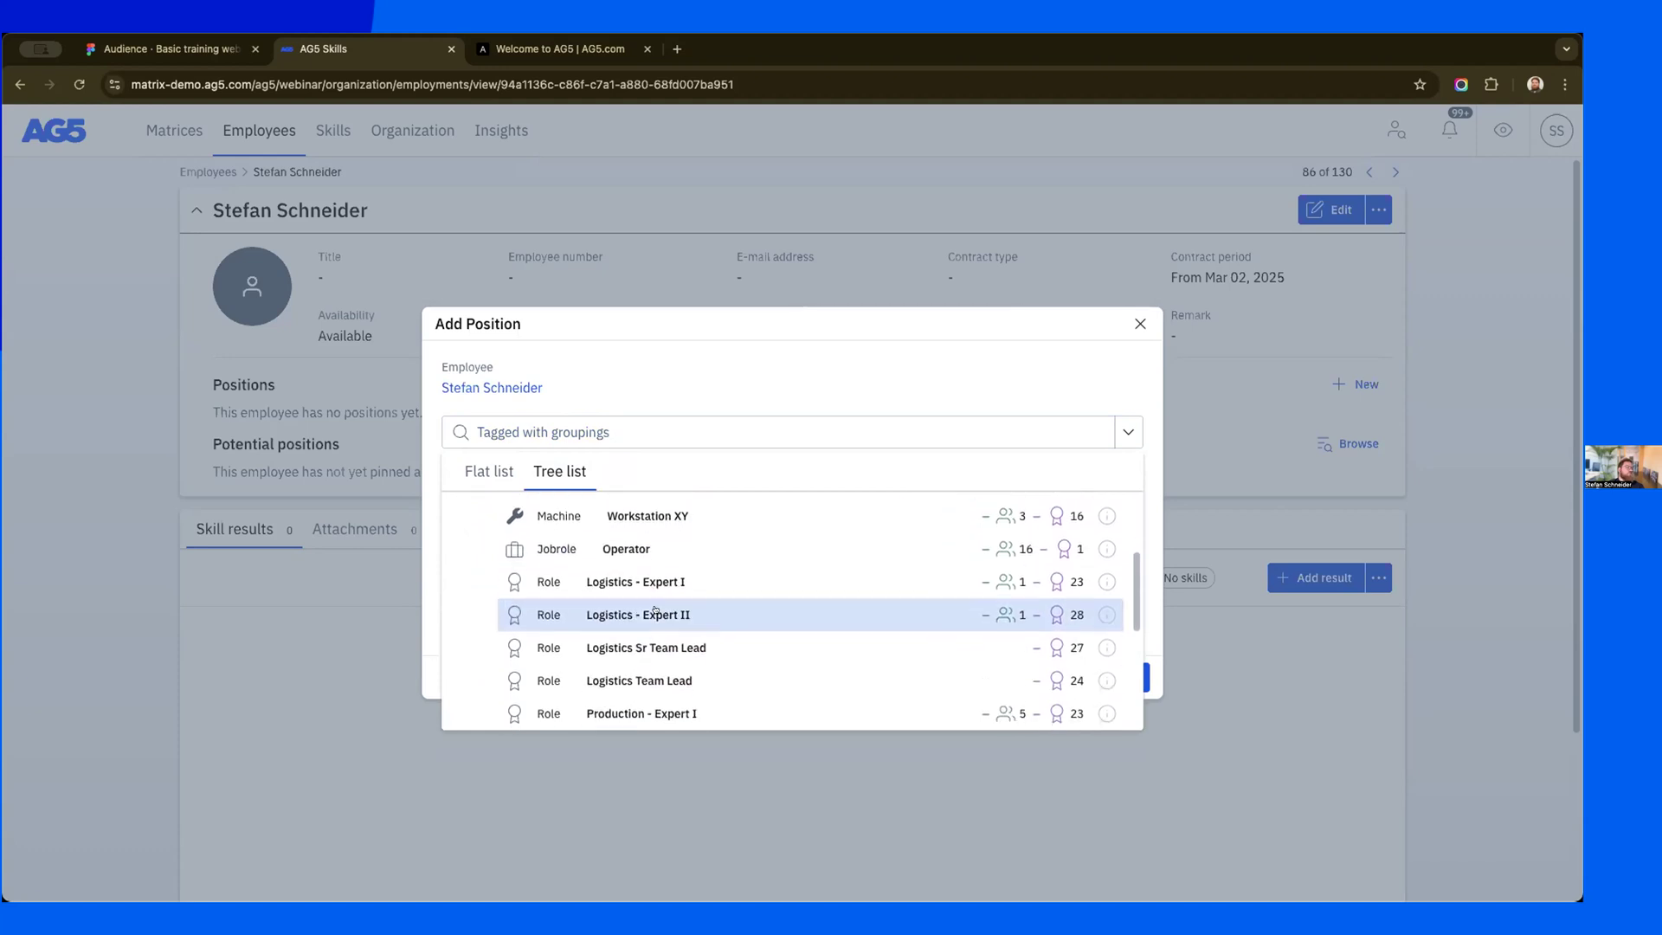
click(656, 582)
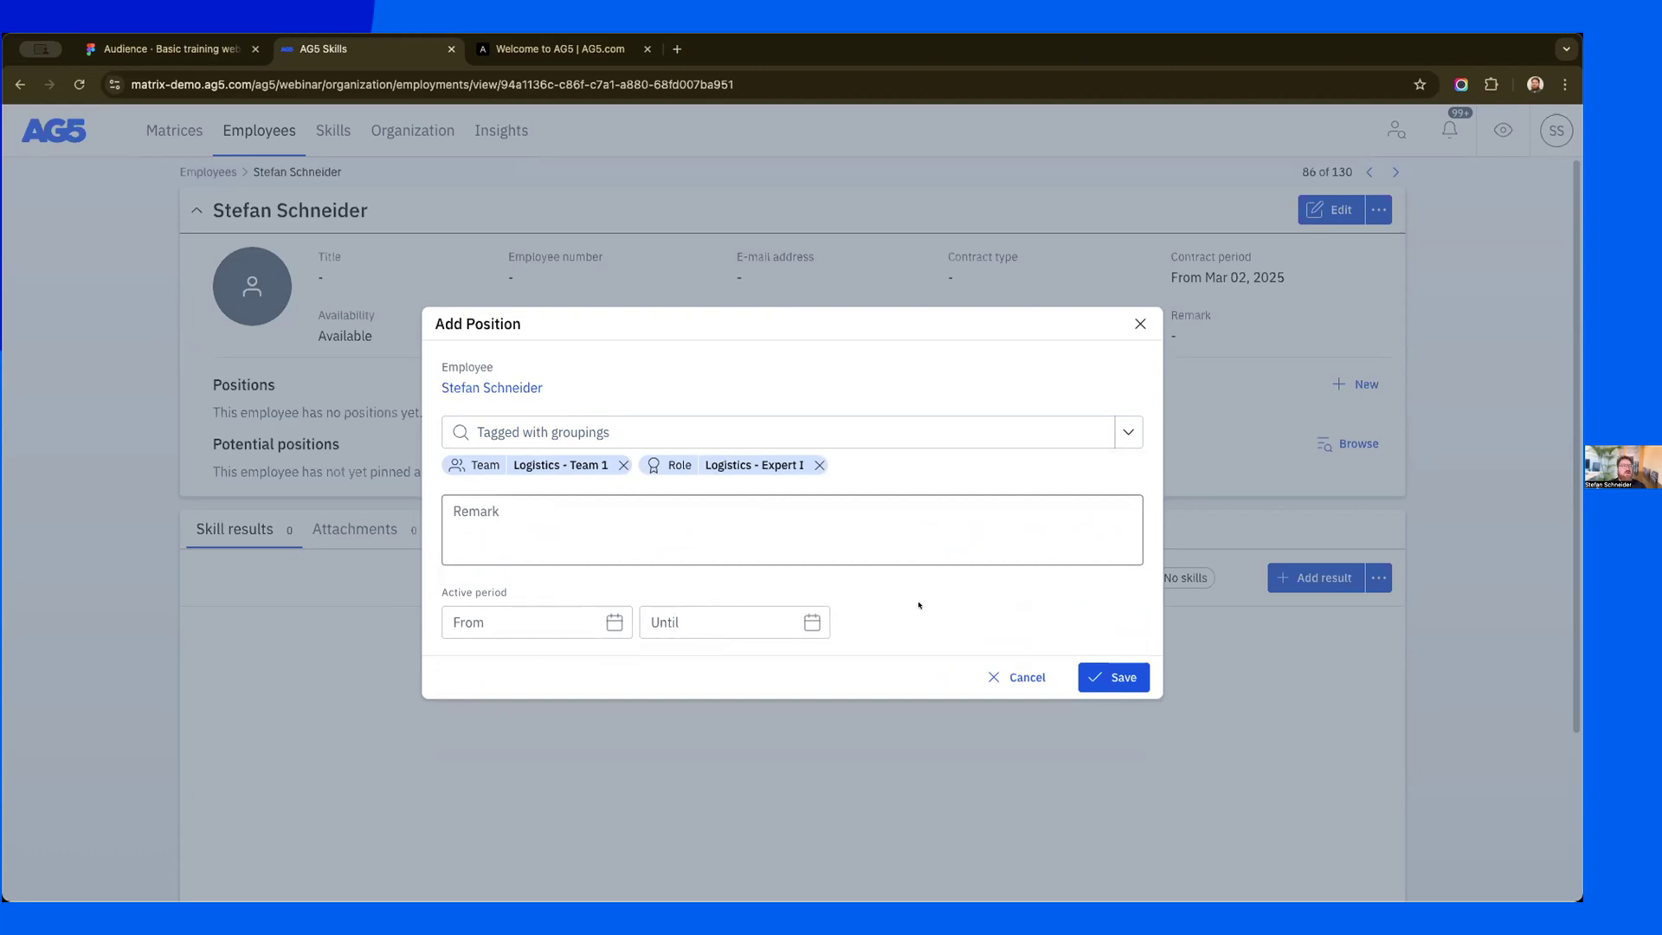
click(1107, 666)
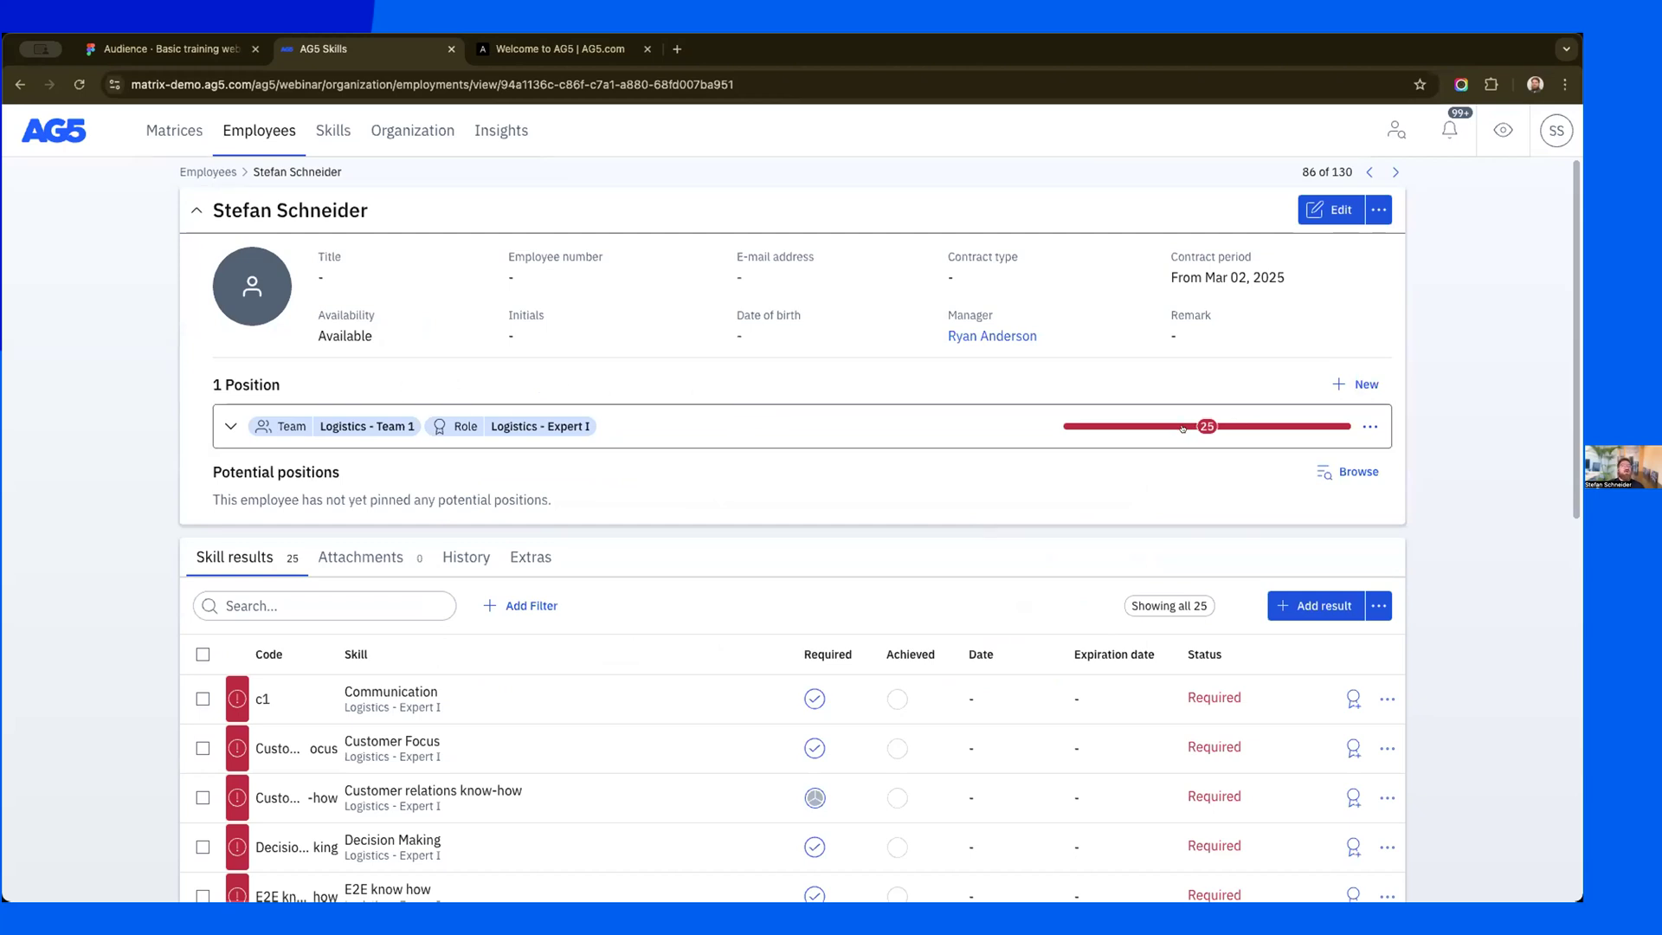
- Expand the employee's position and review the skill requirements that come from its team and role
click(227, 426)
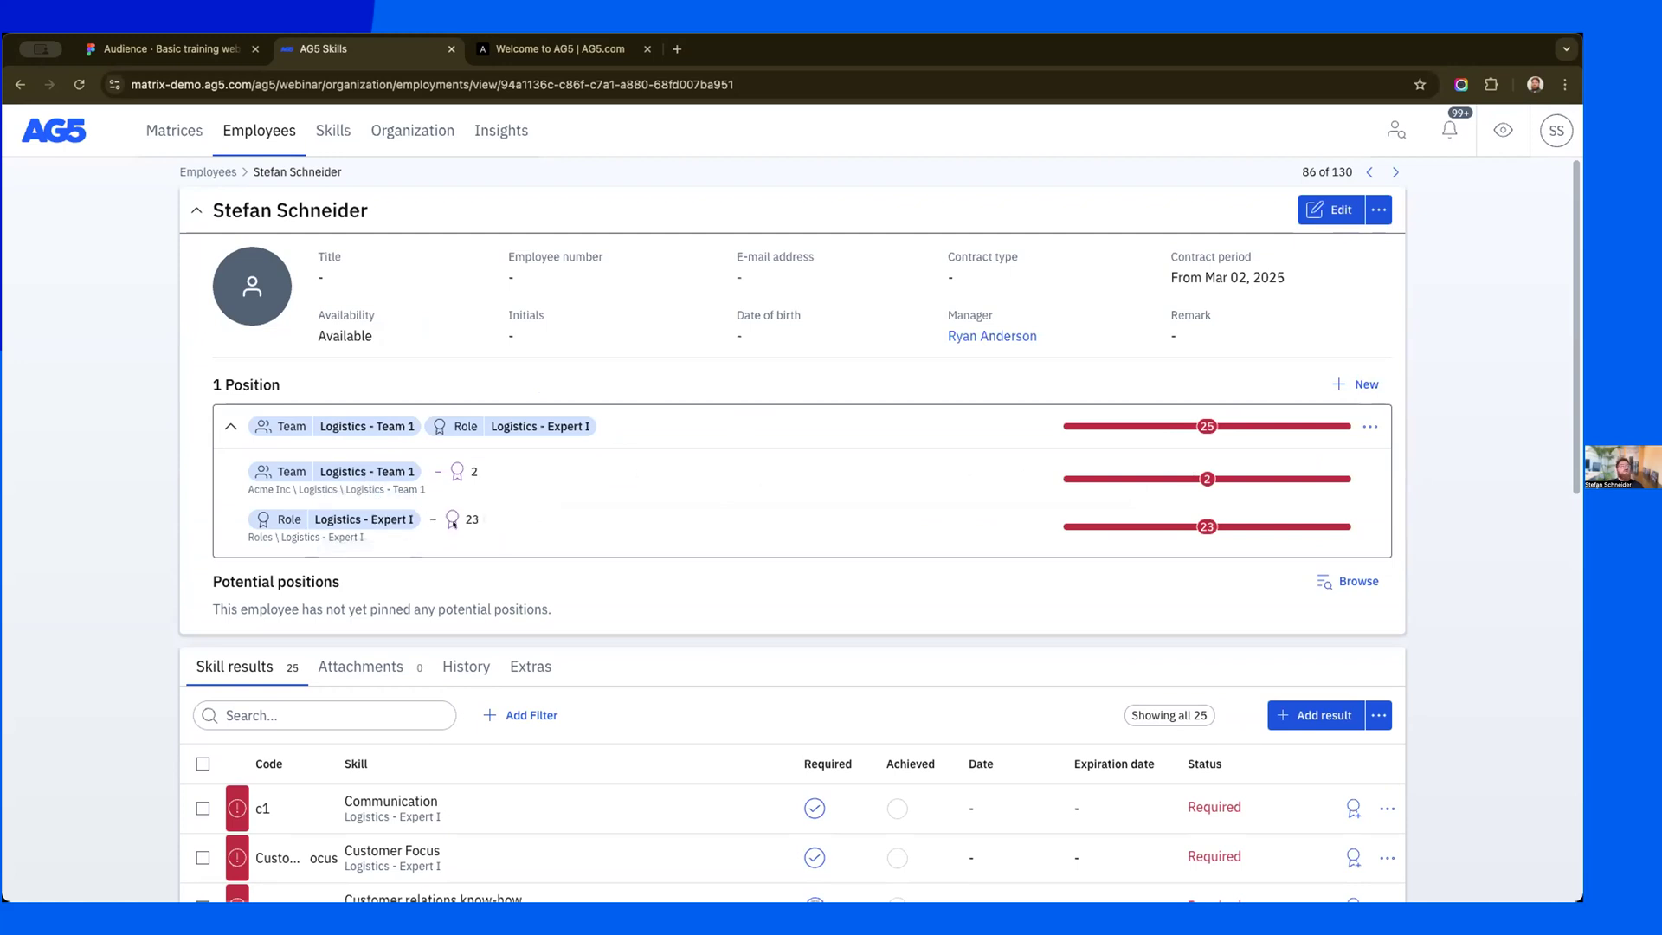
scroll(545, 527, down, 3)
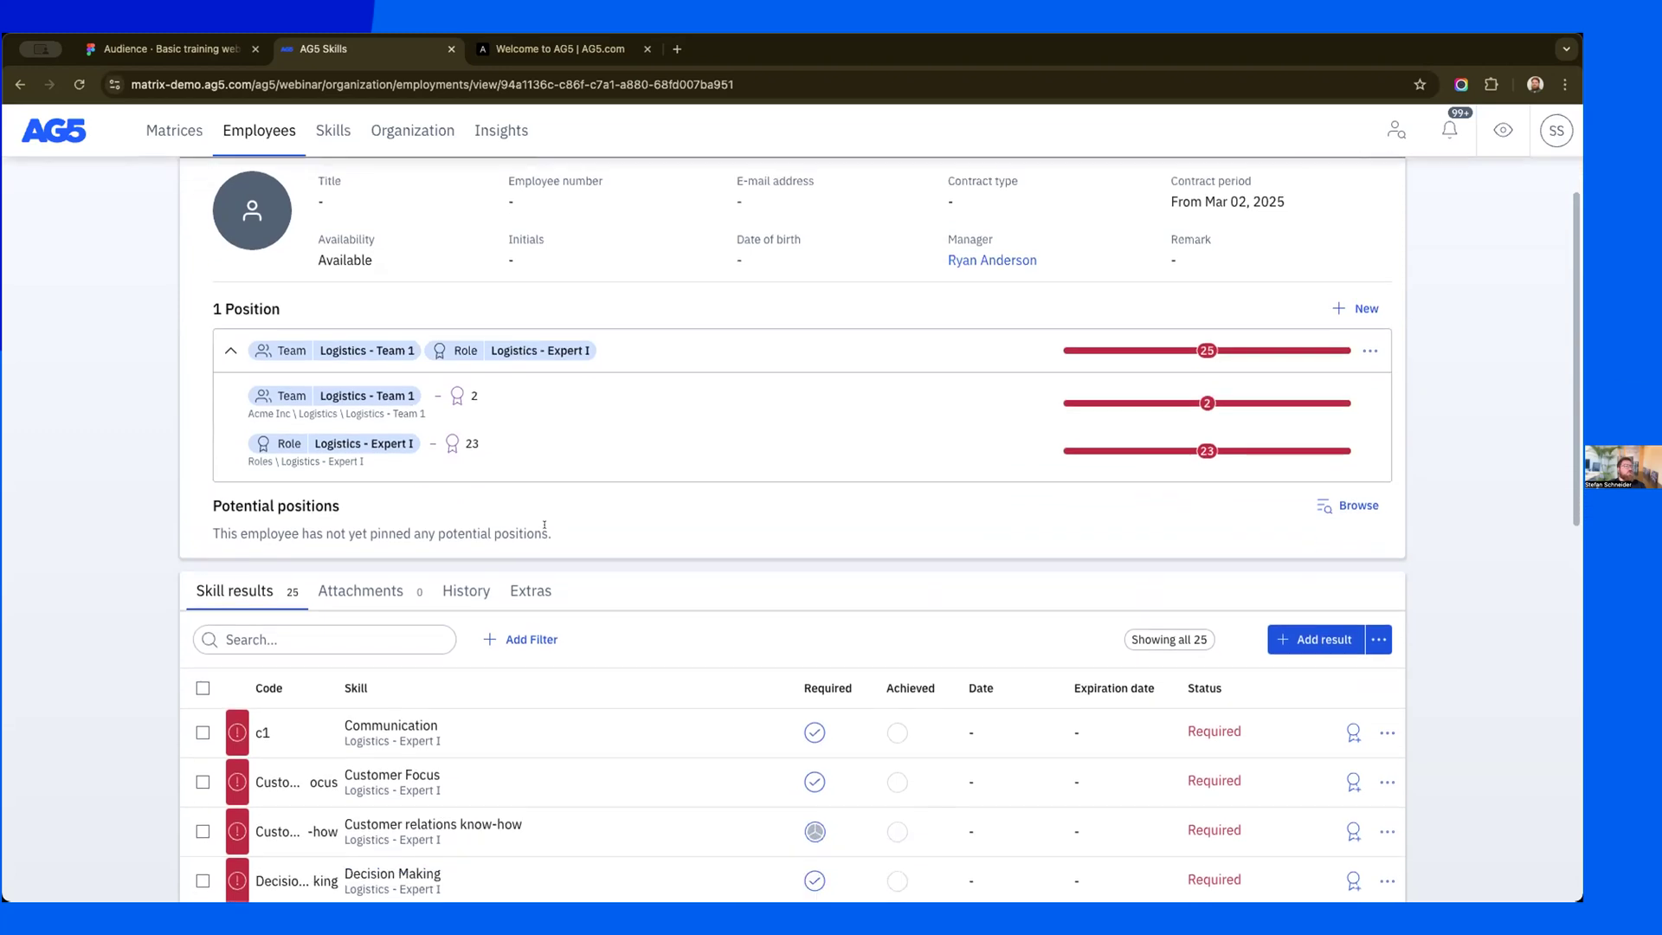
scroll(545, 527, down, 1)
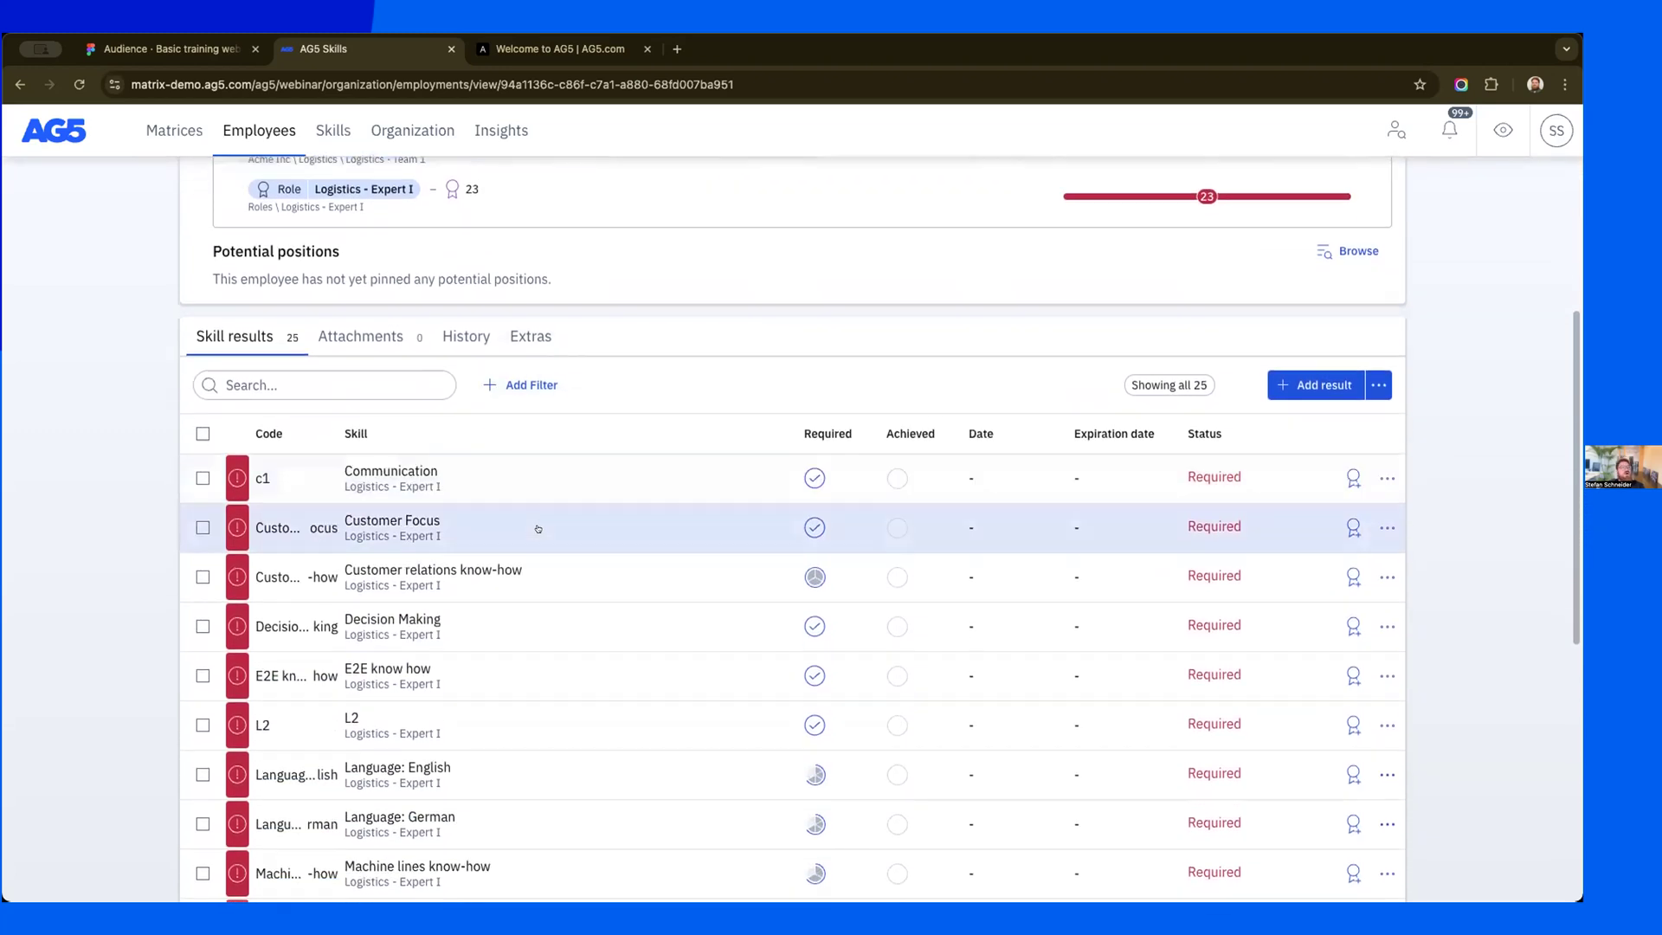
scroll(631, 606, down, 3)
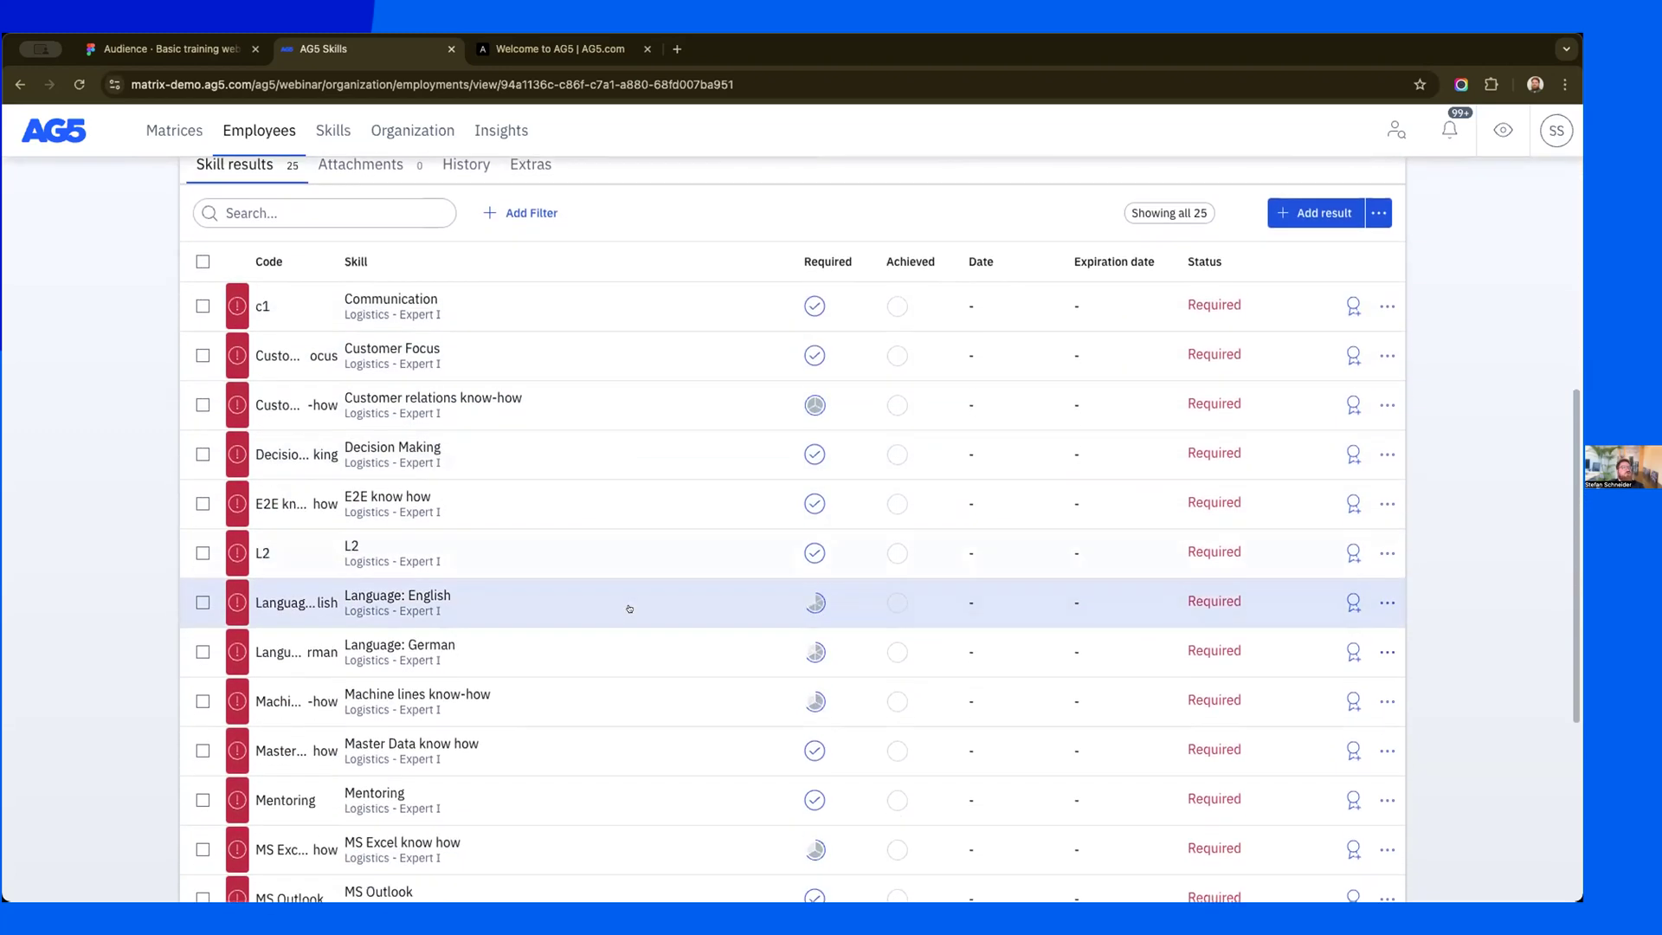
scroll(630, 608, up, 2)
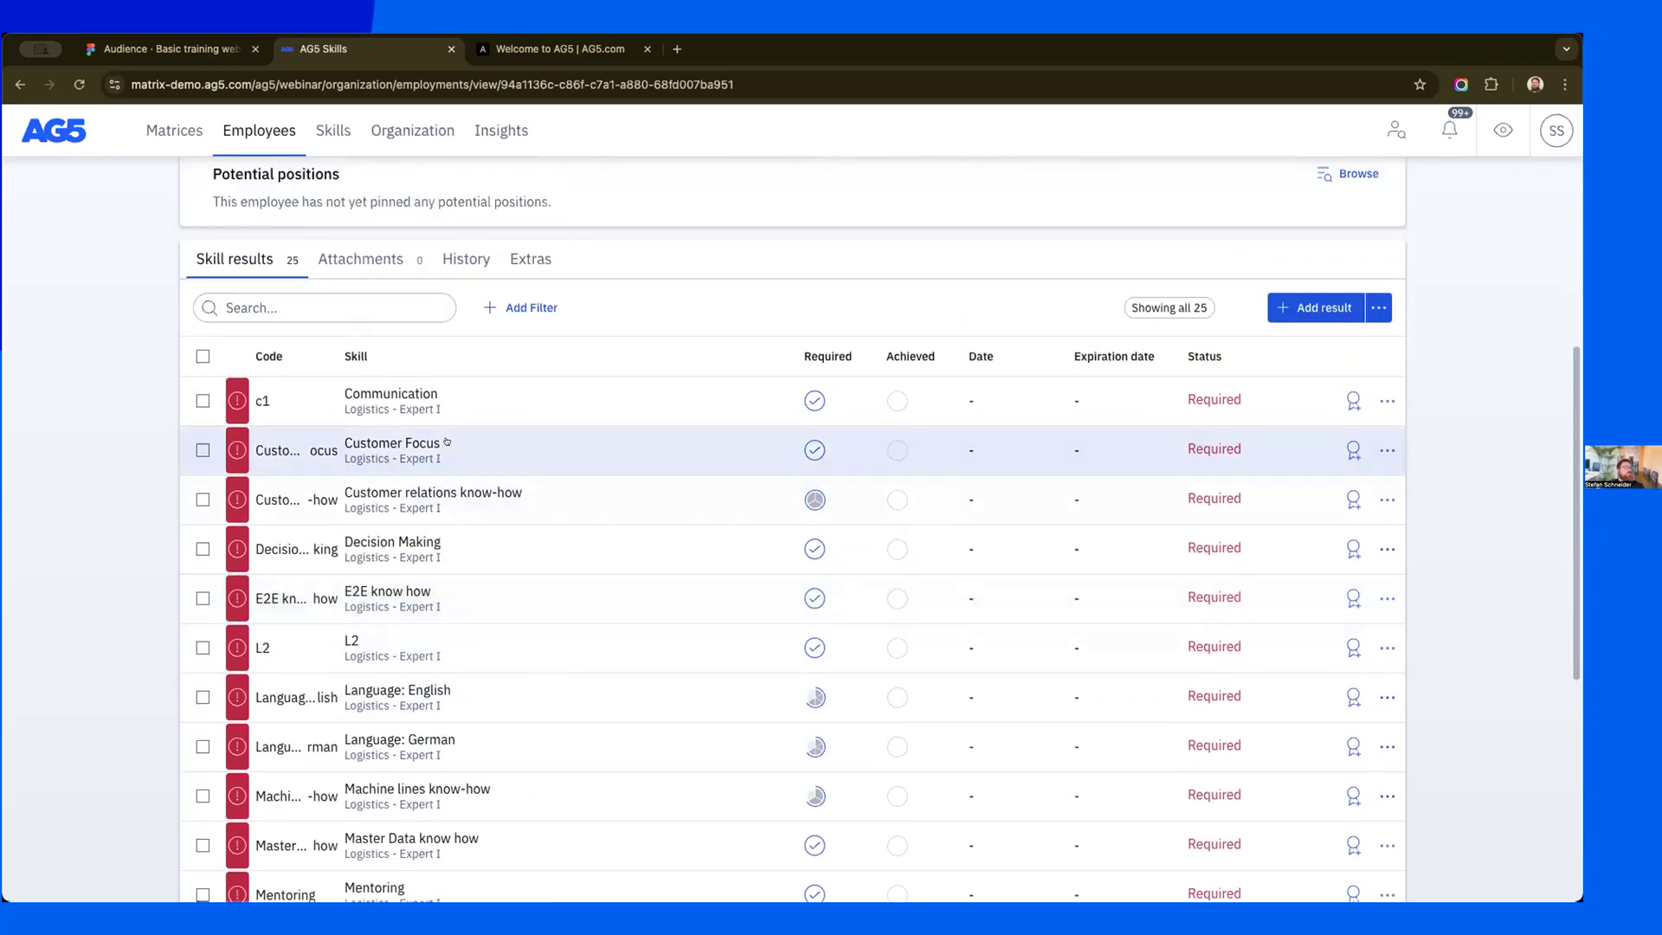
scroll(417, 412, down, 1)
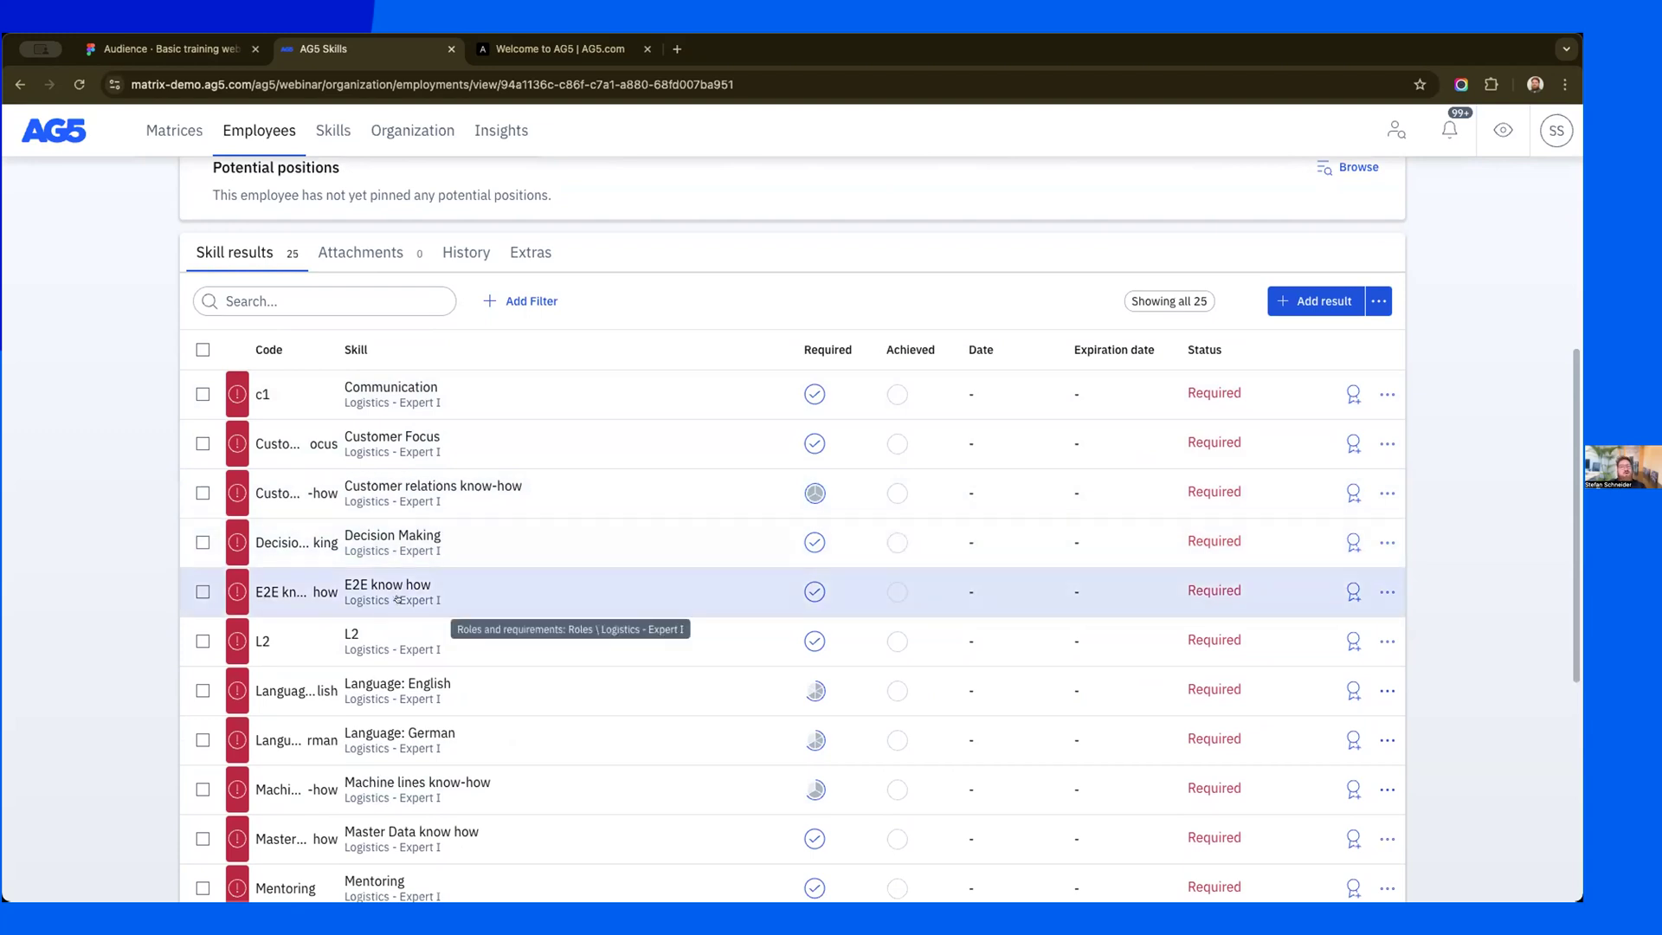
scroll(413, 646, down, 1)
scroll(418, 645, up, 5)
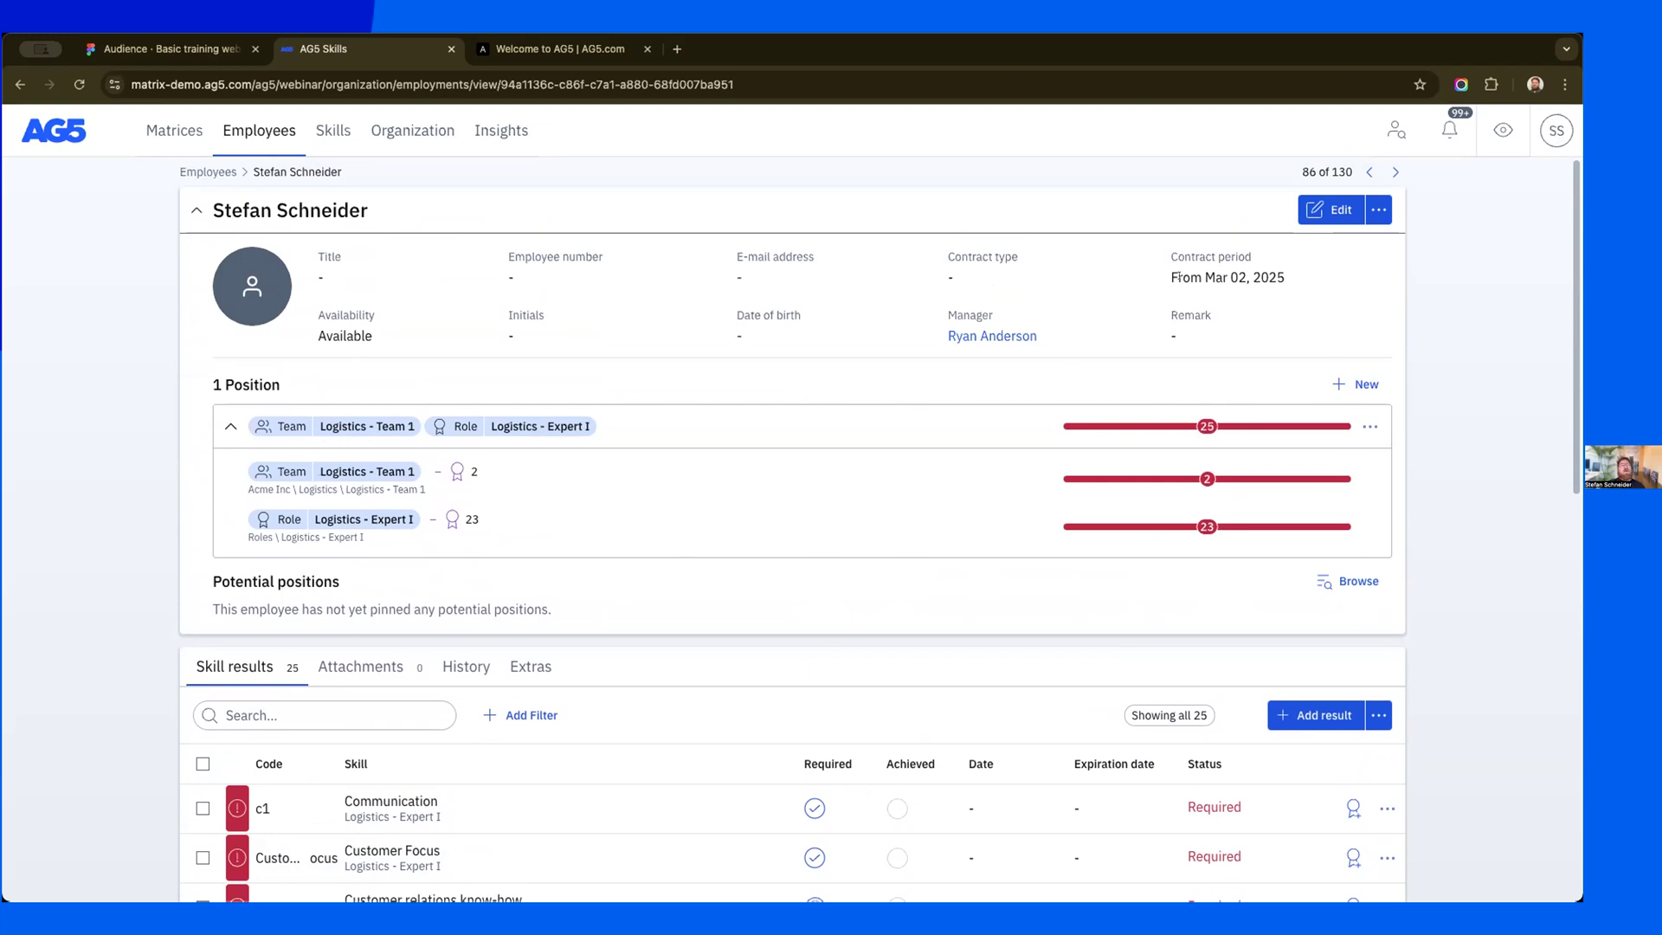
- Edit the employee's personal data and add a period of unavailability from 03/04/2025 until 04/30/2025
click(1339, 212)
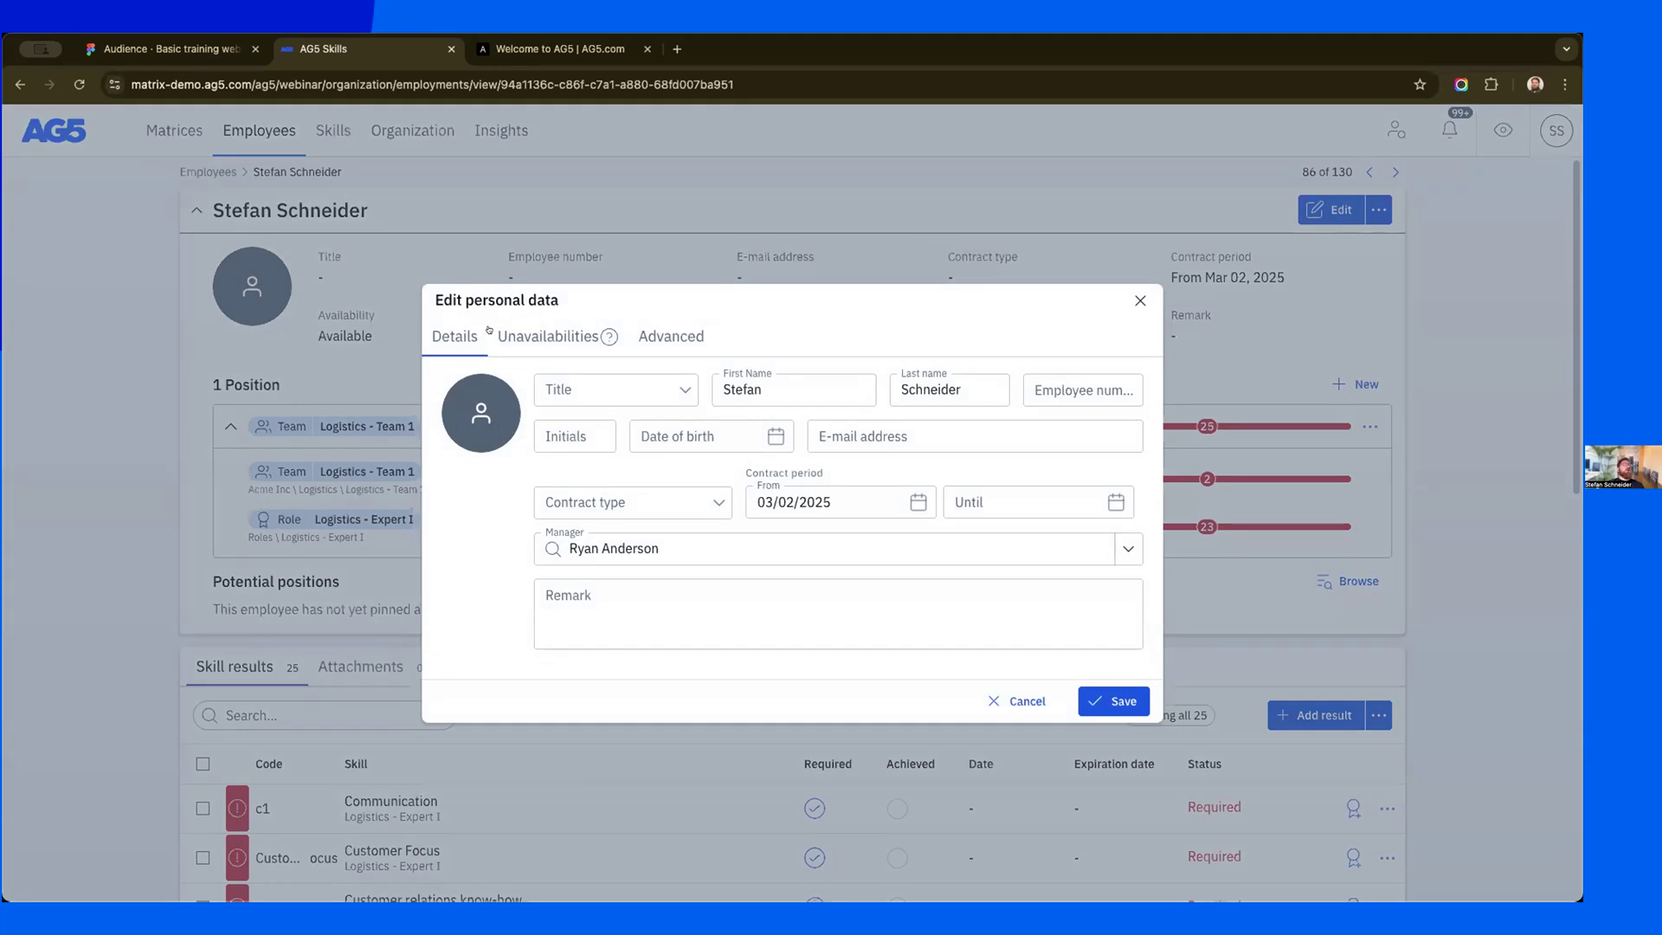
click(532, 334)
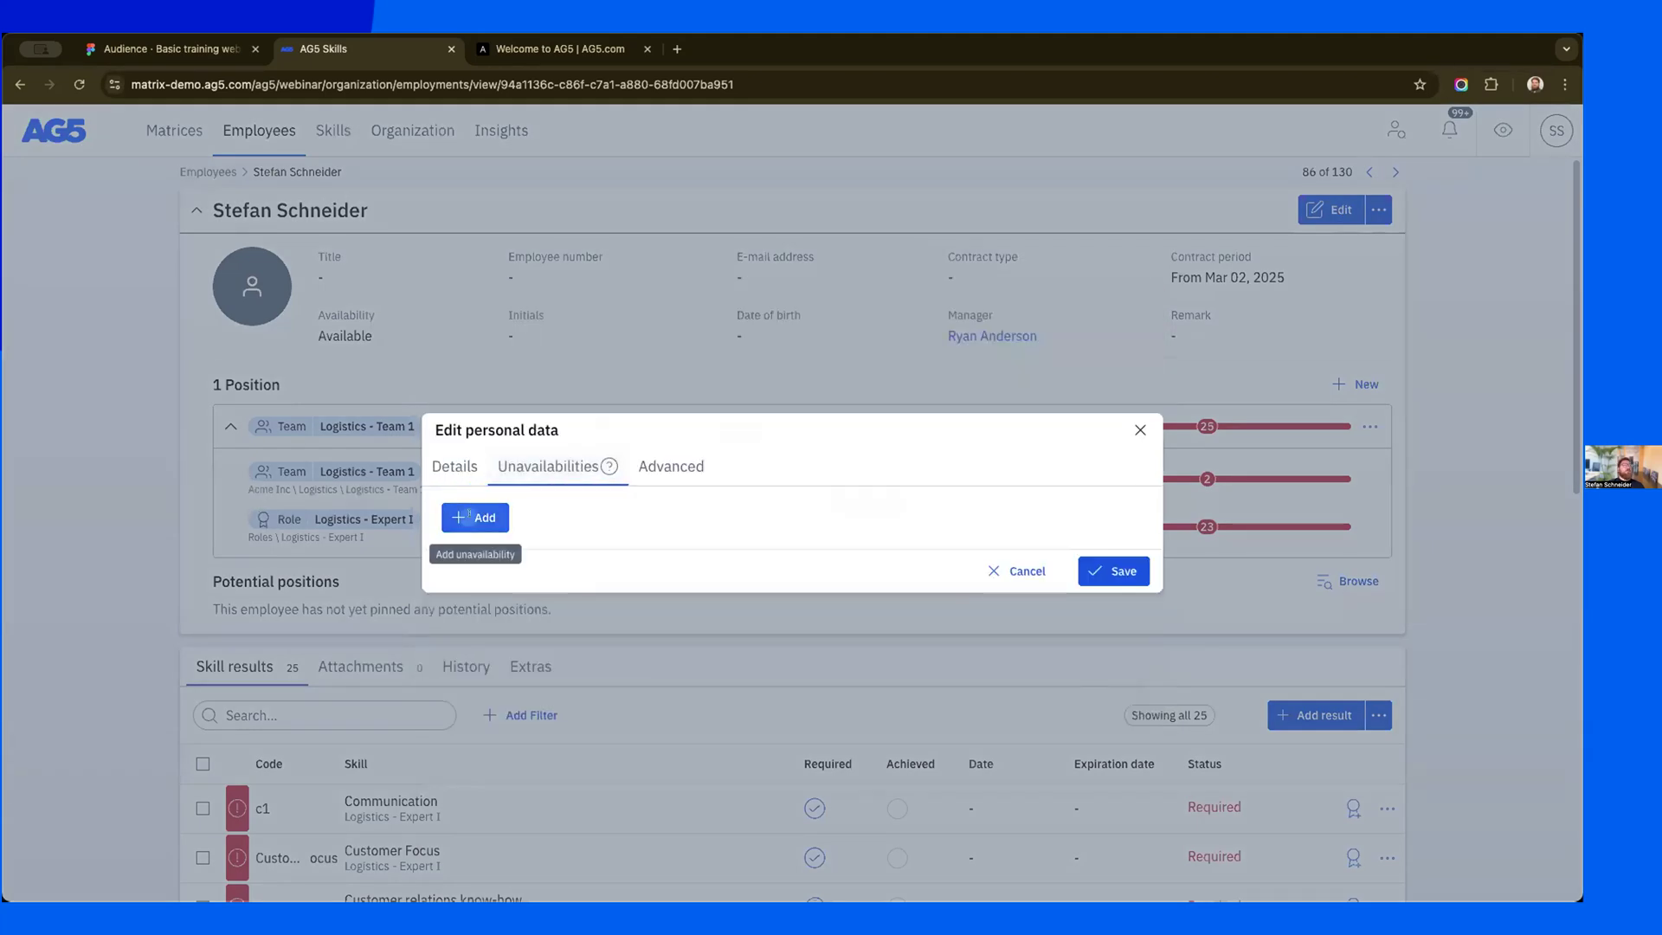
click(469, 515)
click(519, 544)
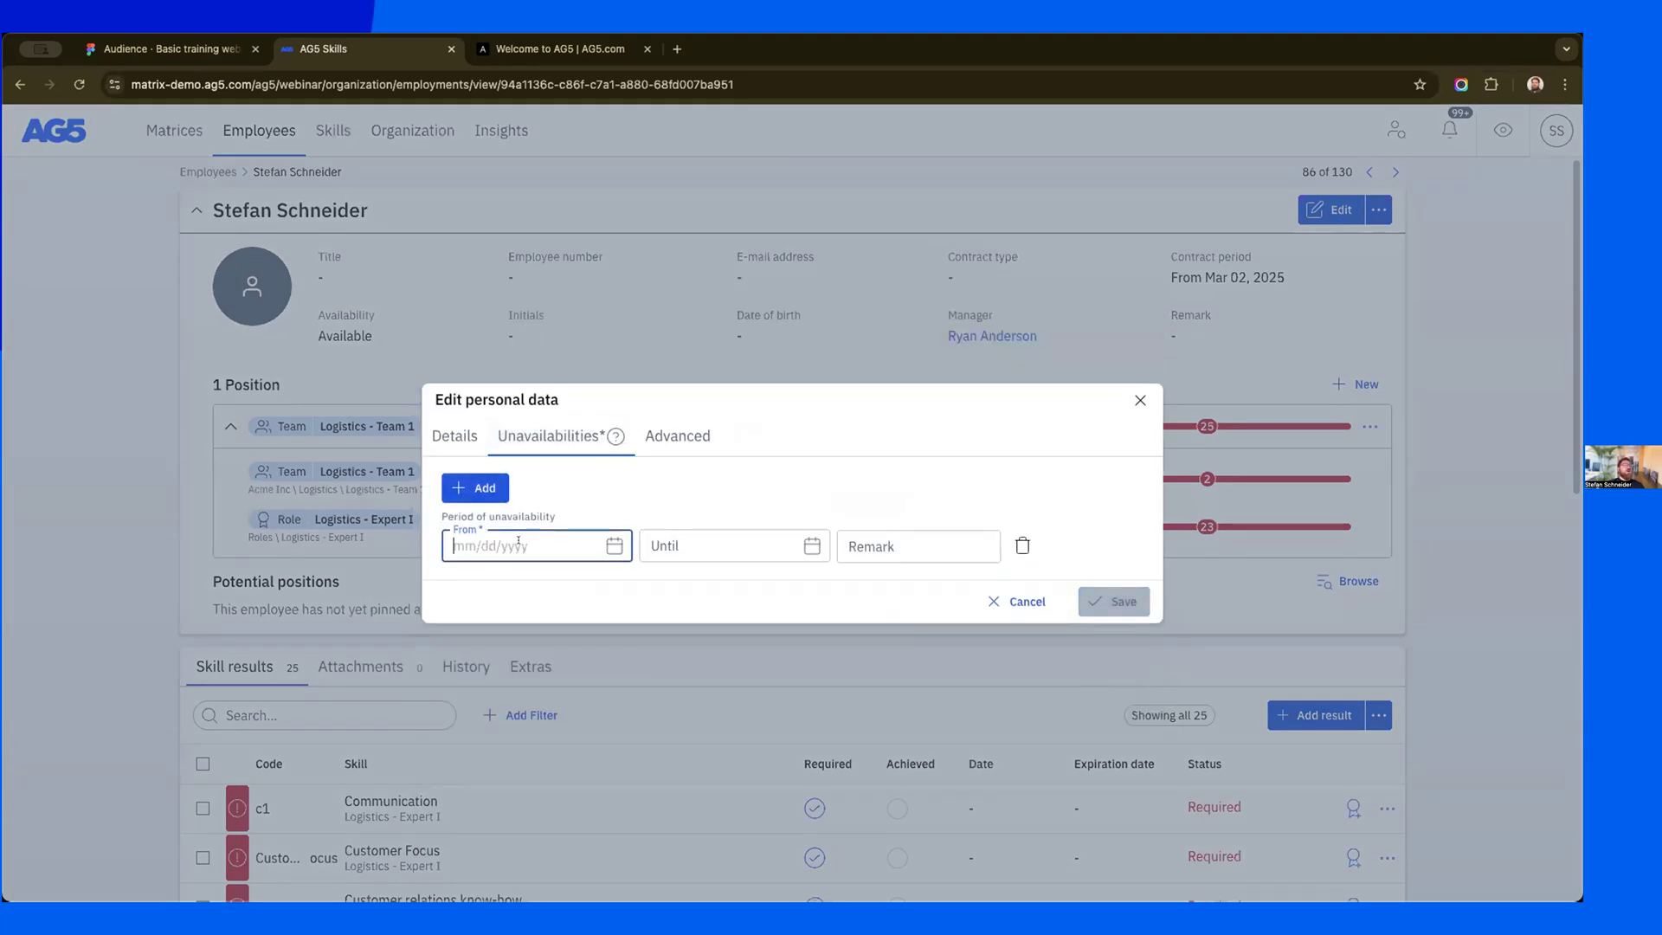
click(607, 550)
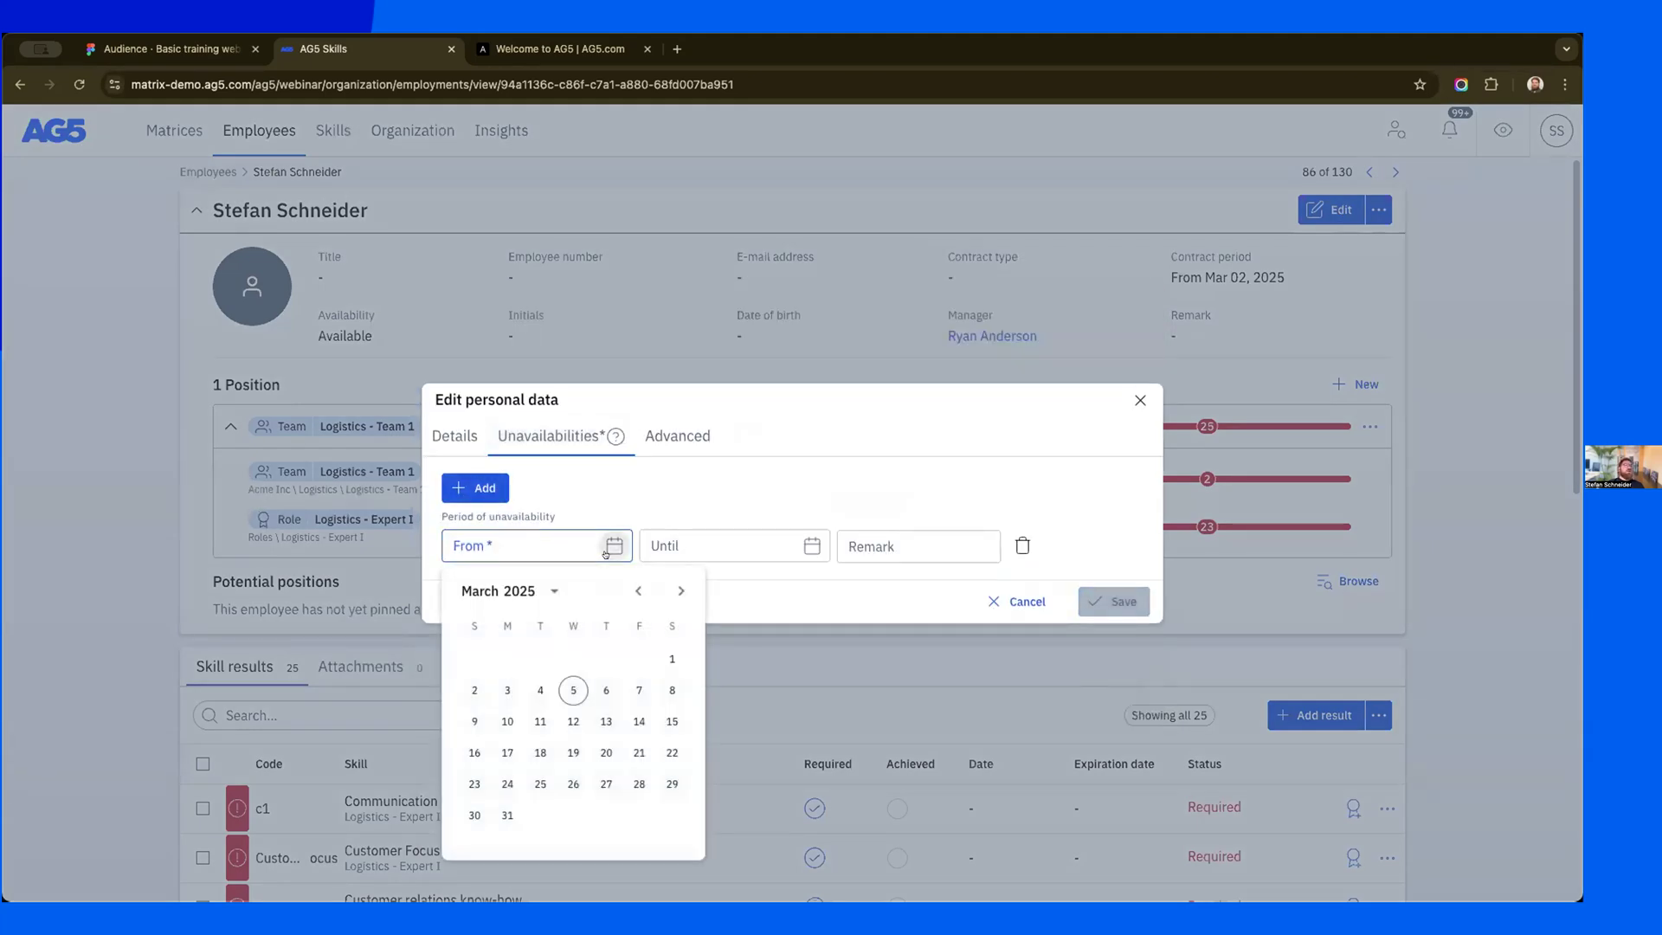
click(539, 690)
click(803, 545)
click(877, 590)
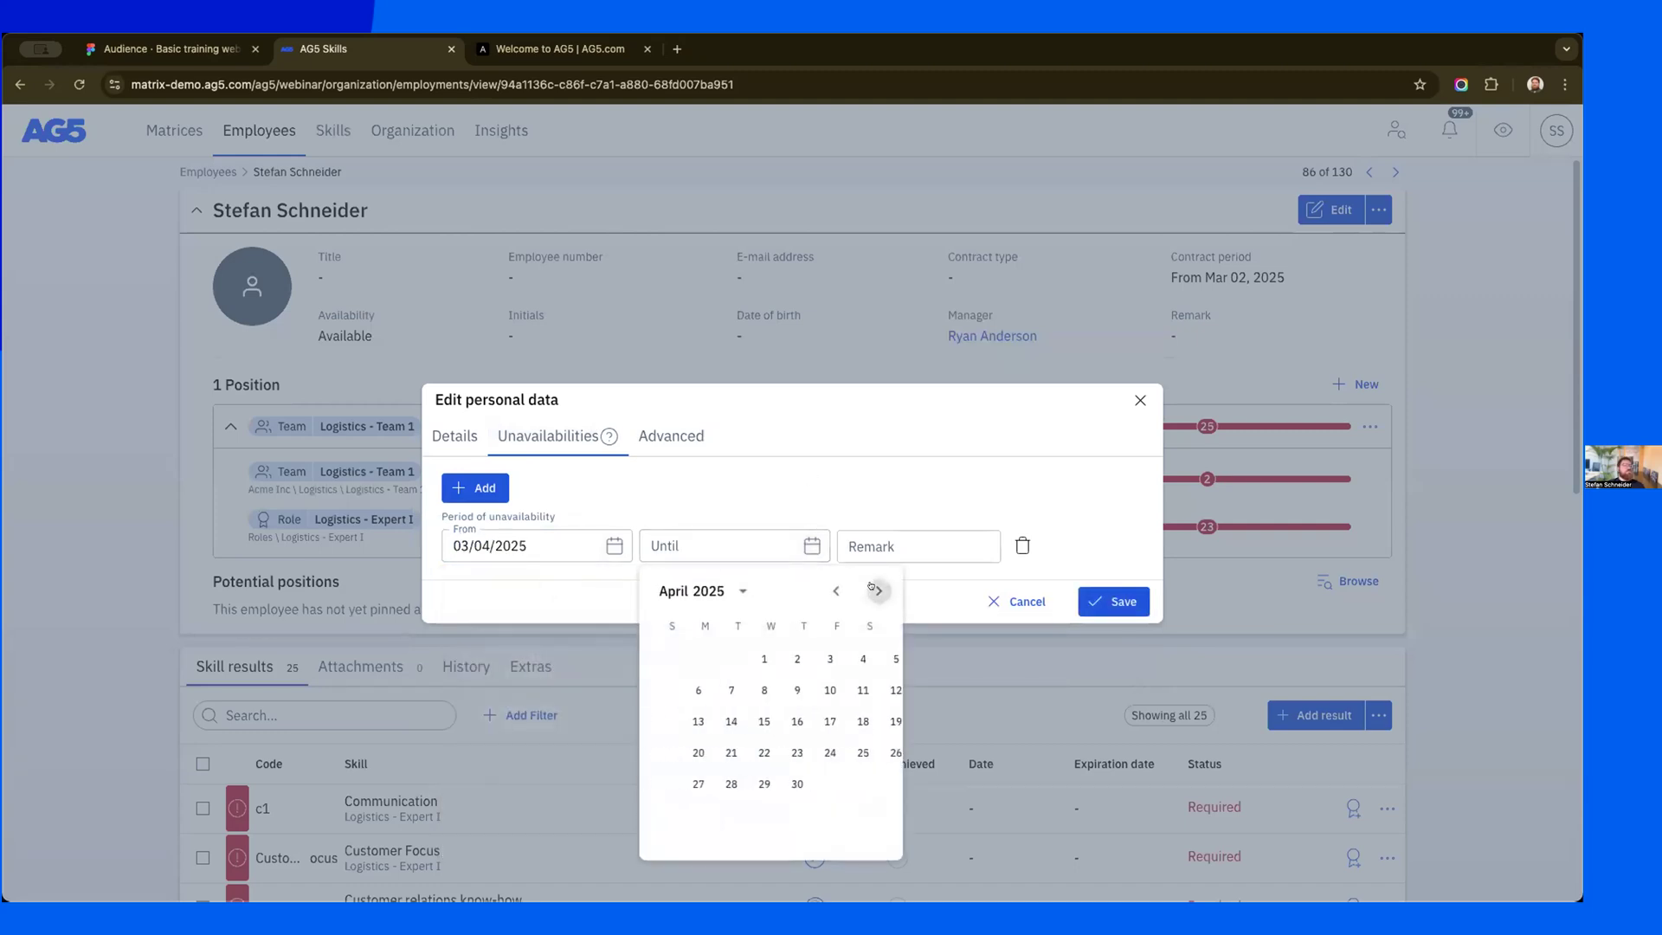
click(771, 783)
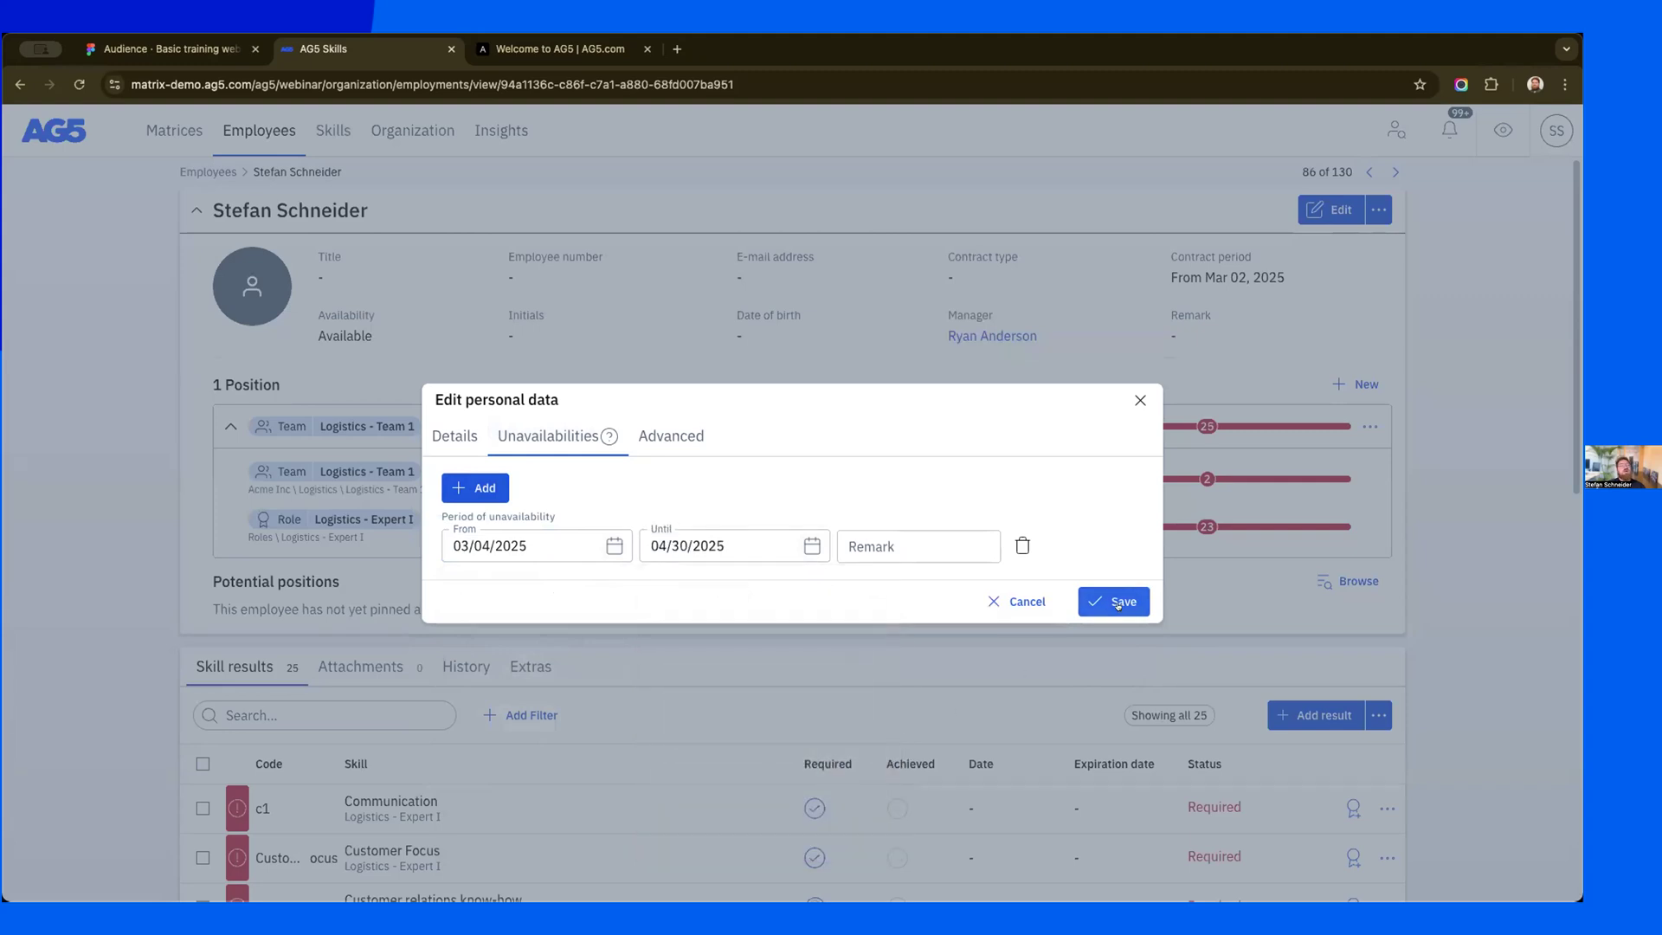
- Enter "injury" as the remark for the unavailability period and save the personal data
click(847, 545)
text(injury)
key(Return)
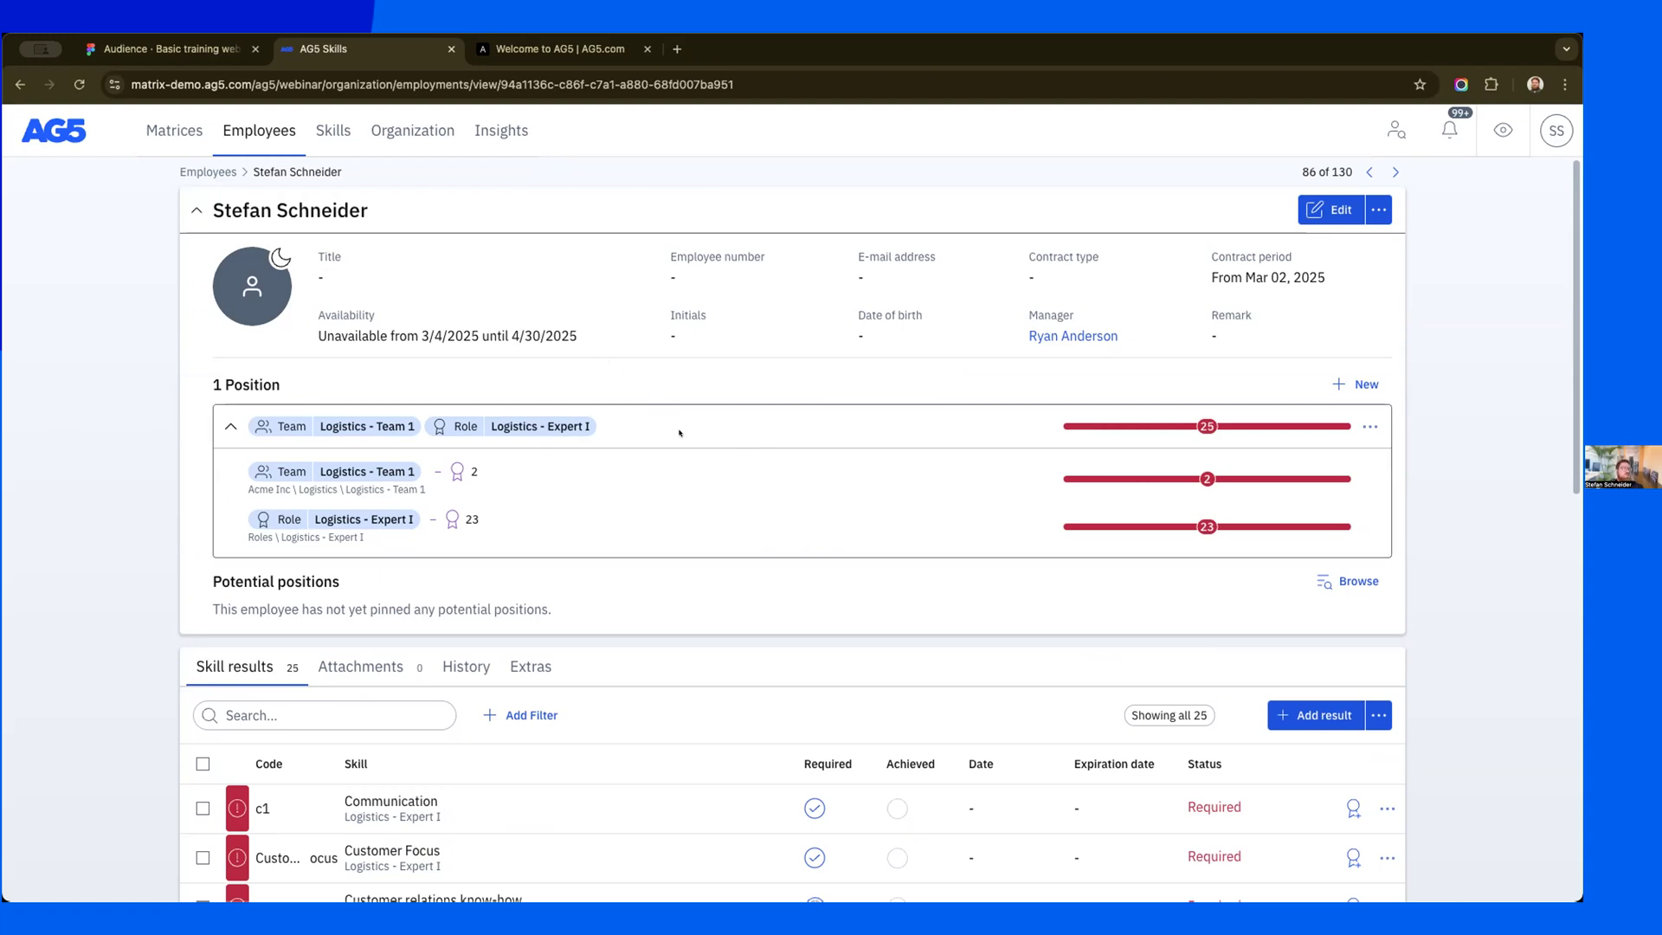
scroll(679, 434, down, 2)
scroll(679, 433, up, 2)
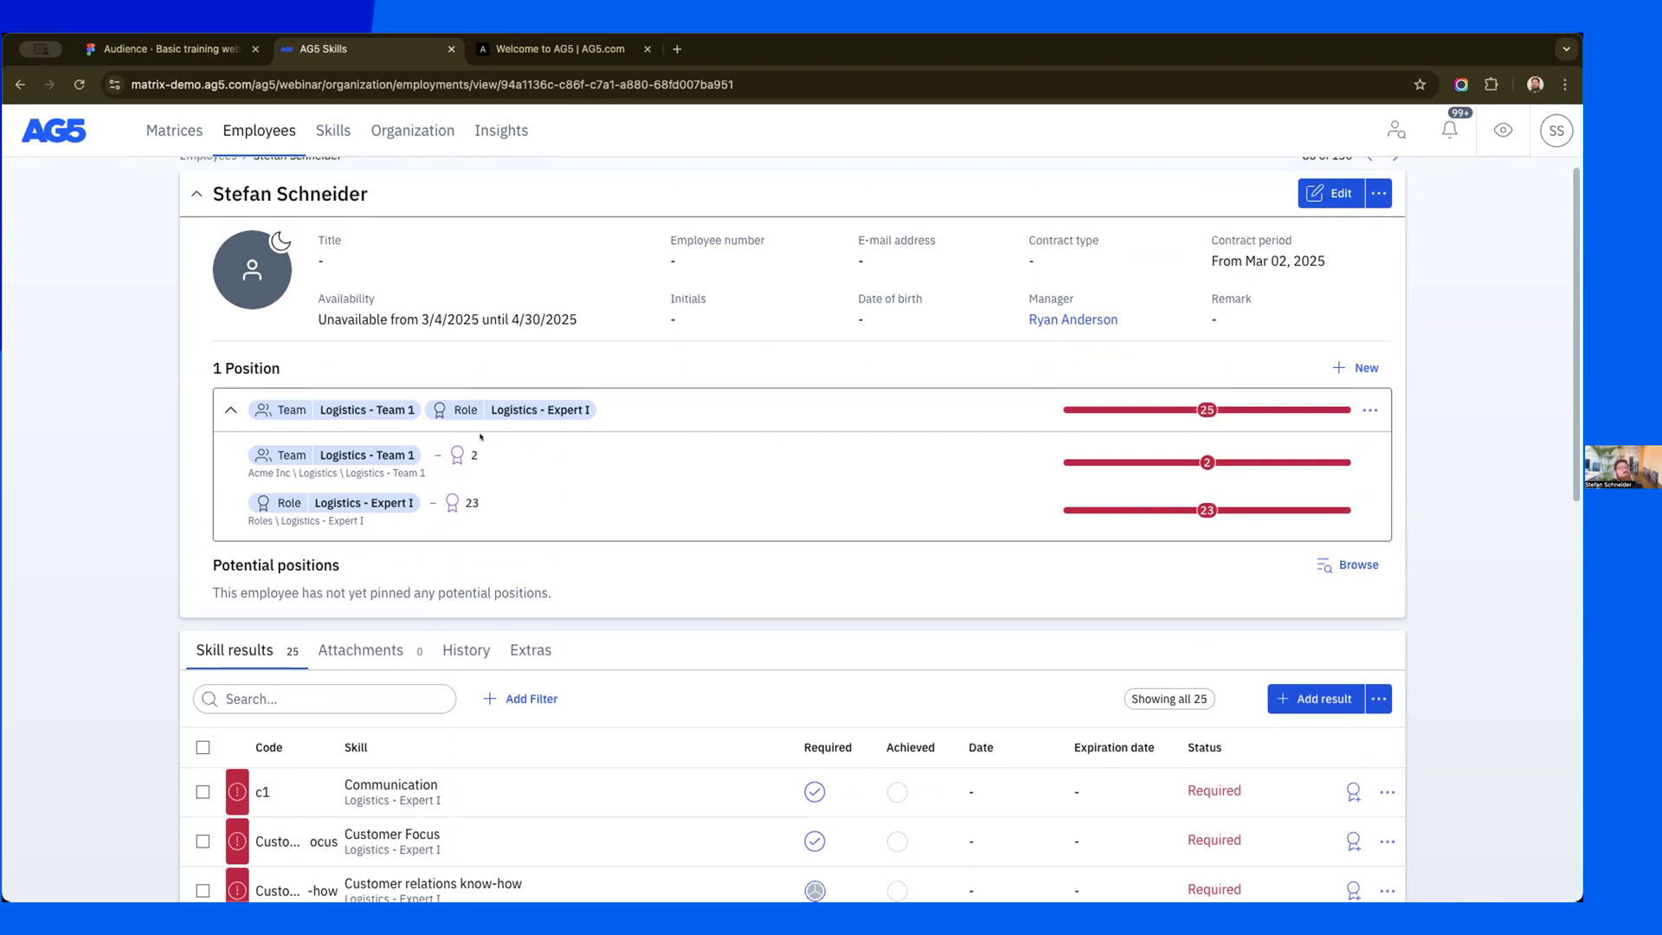
- Open the employee's position for editing, view the groupings it can be tagged with, and close it without changes
click(1370, 410)
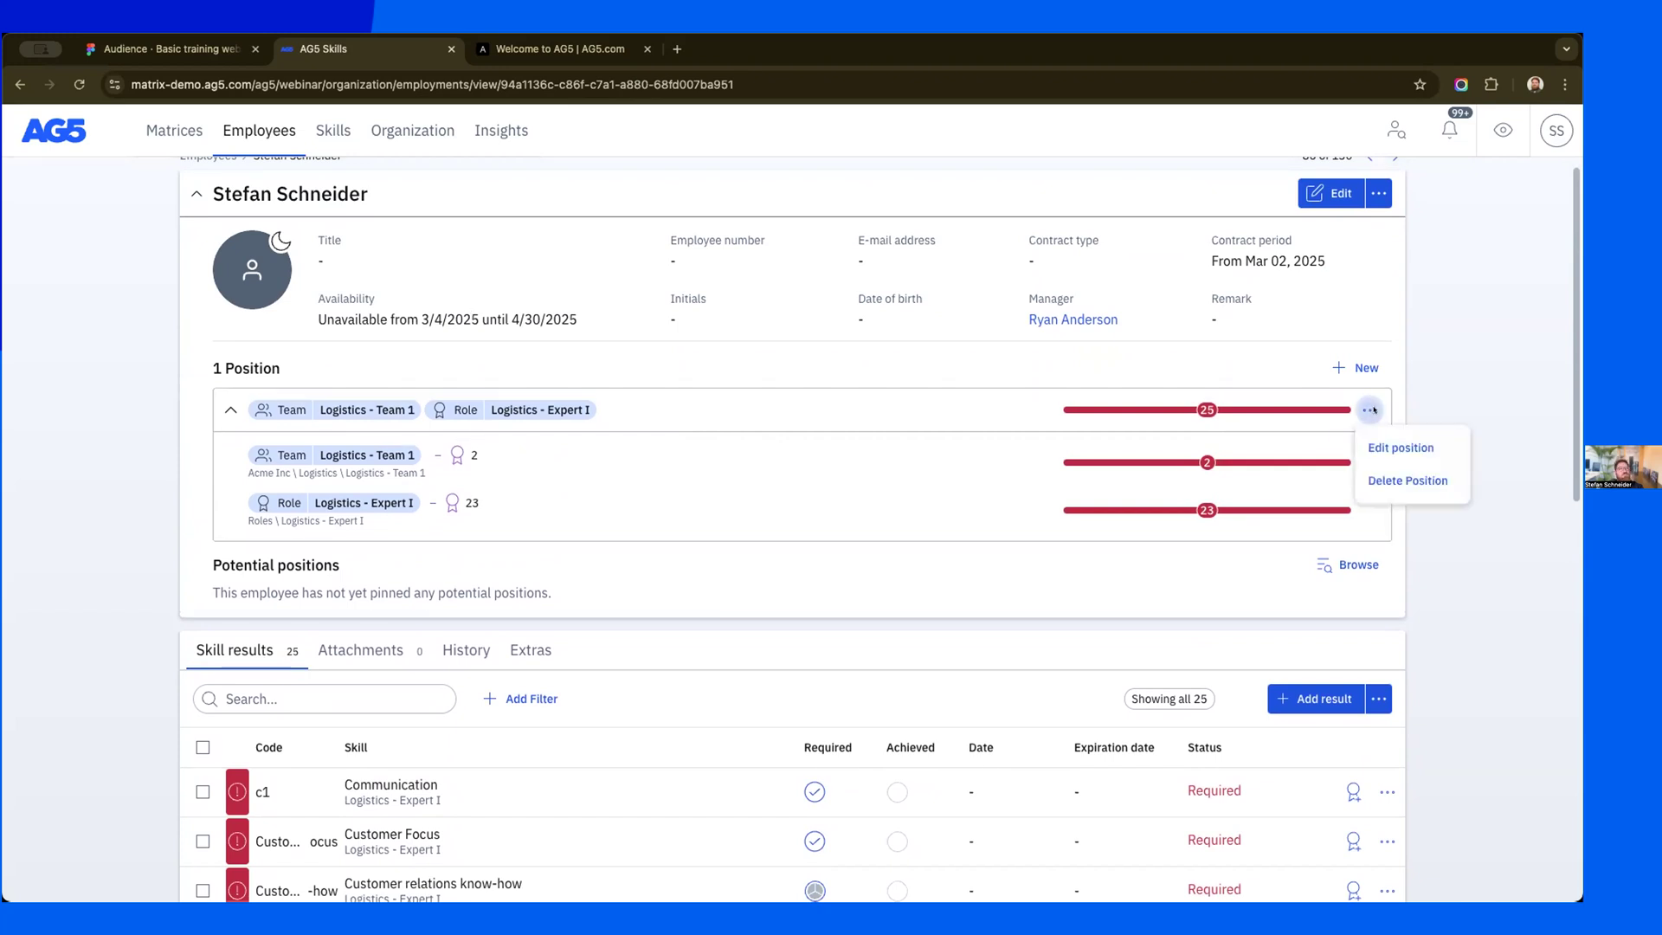
click(1408, 447)
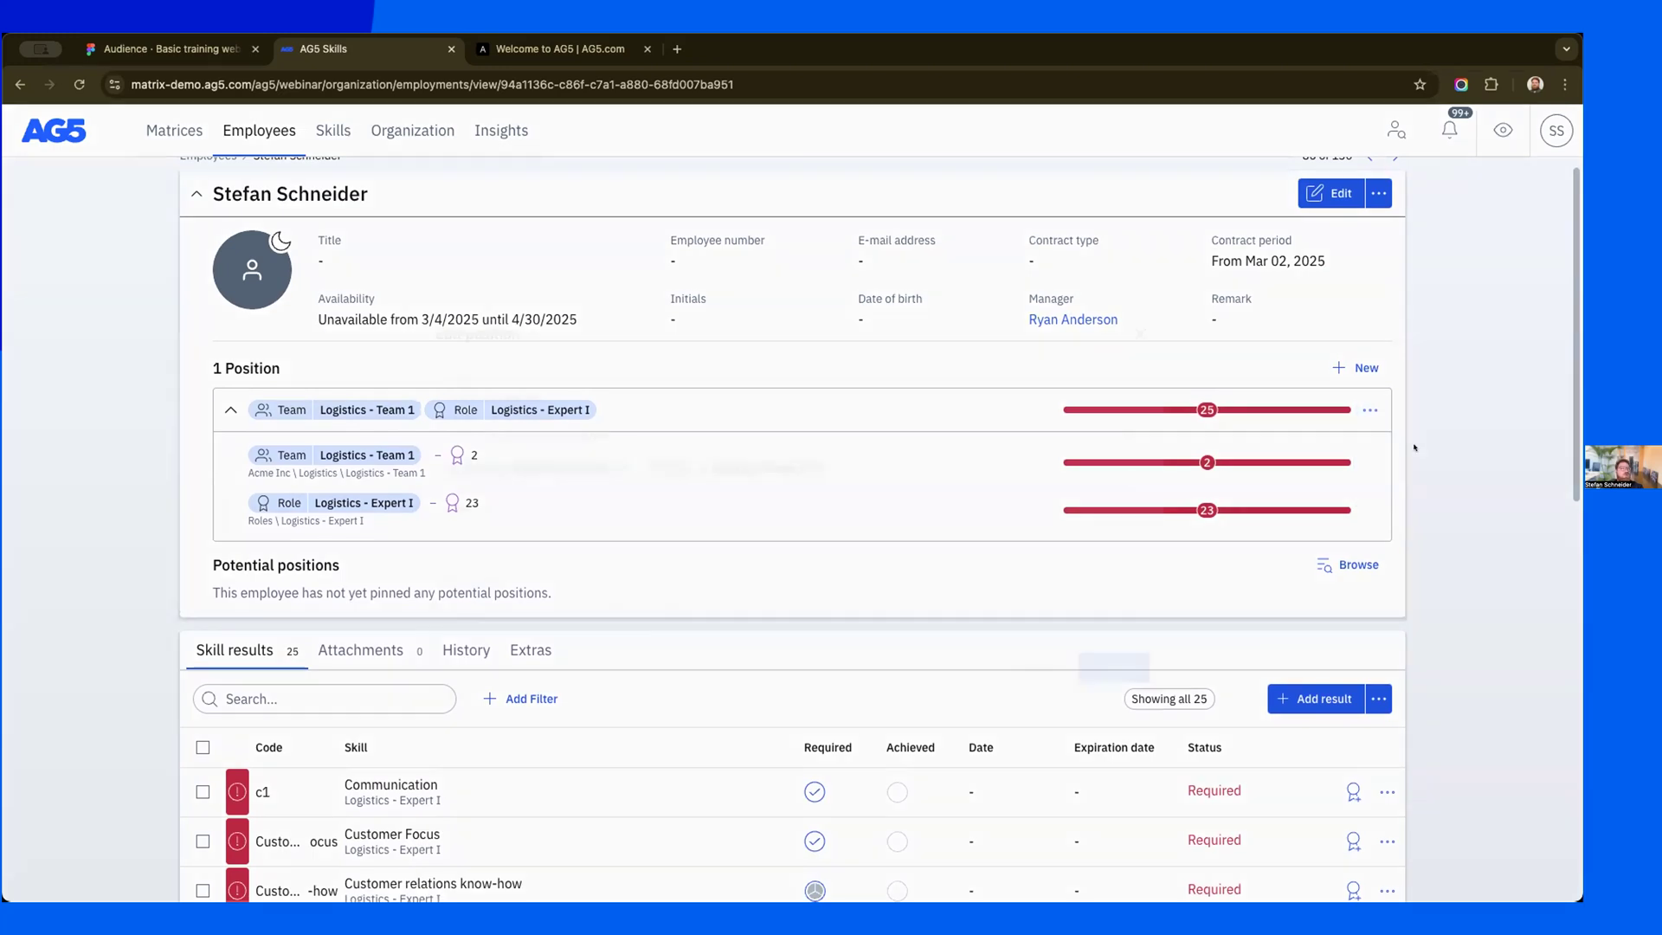
click(816, 436)
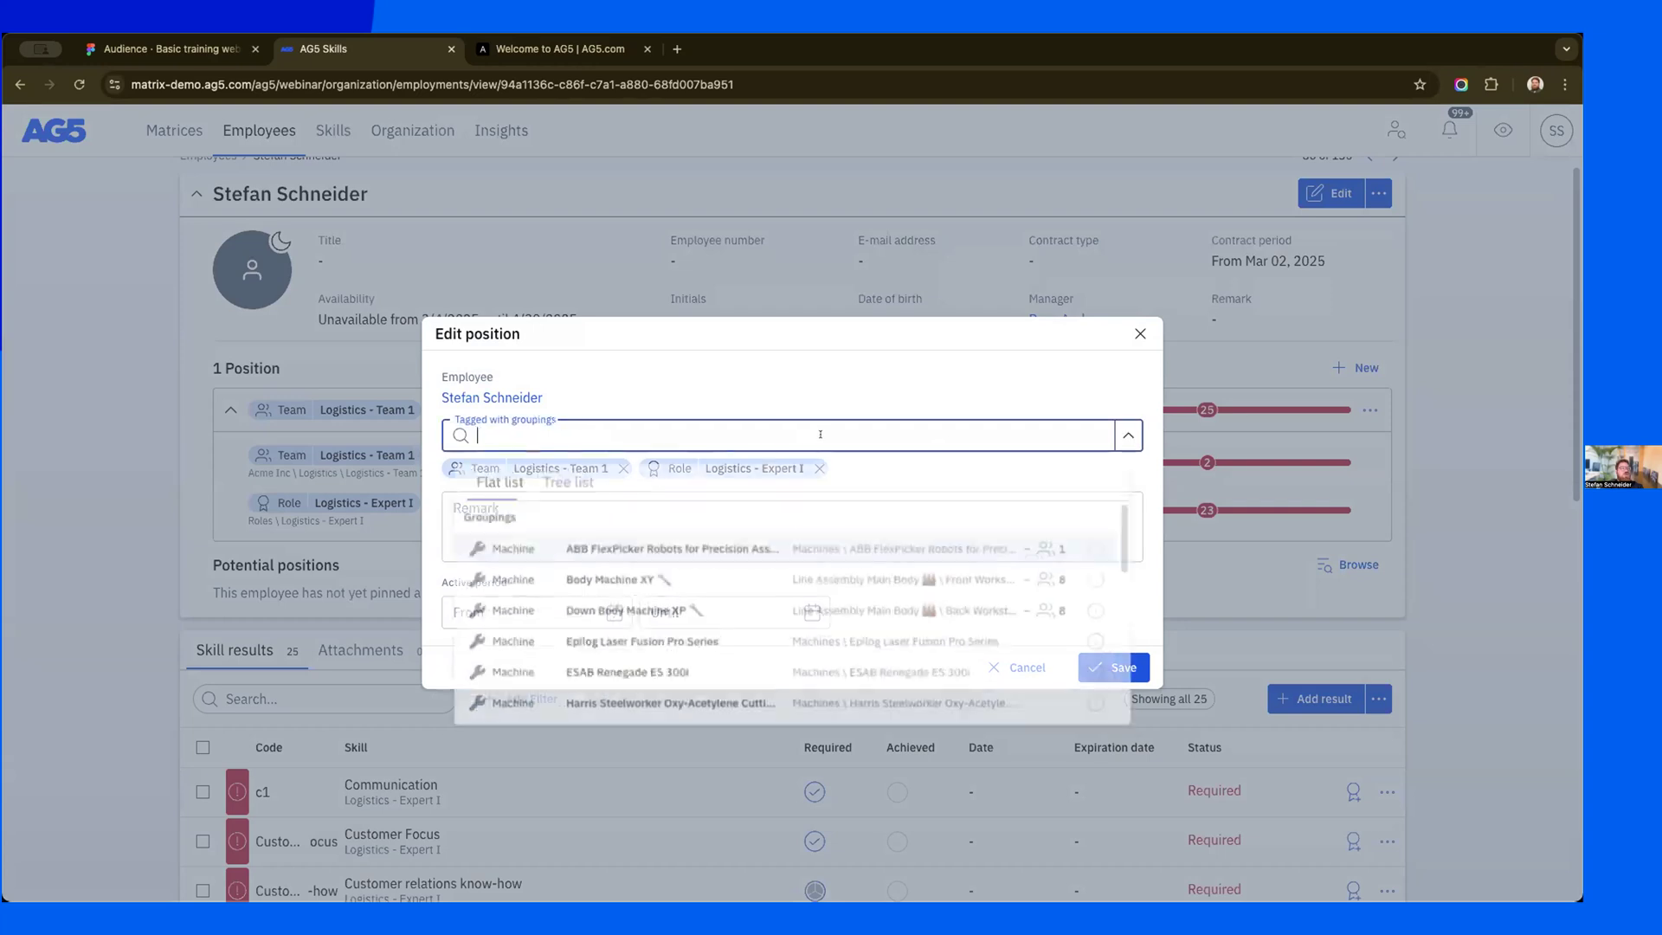
click(1140, 334)
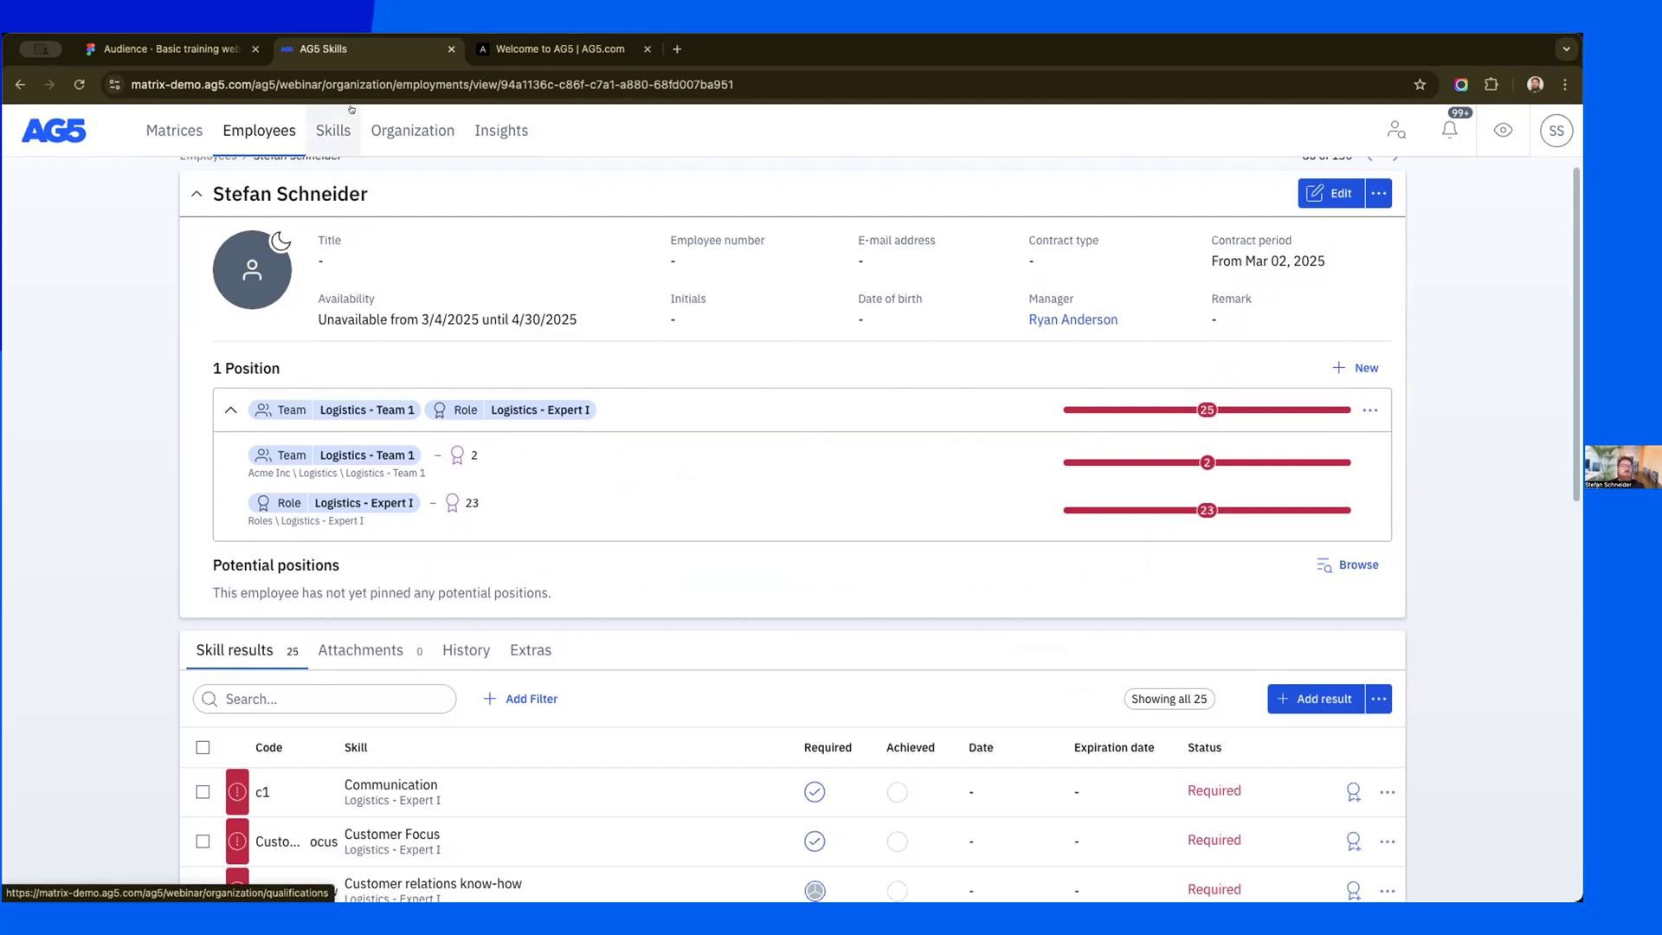
- Go to the skills list and view its active state options and the additional filters for skill type and skill category
click(325, 133)
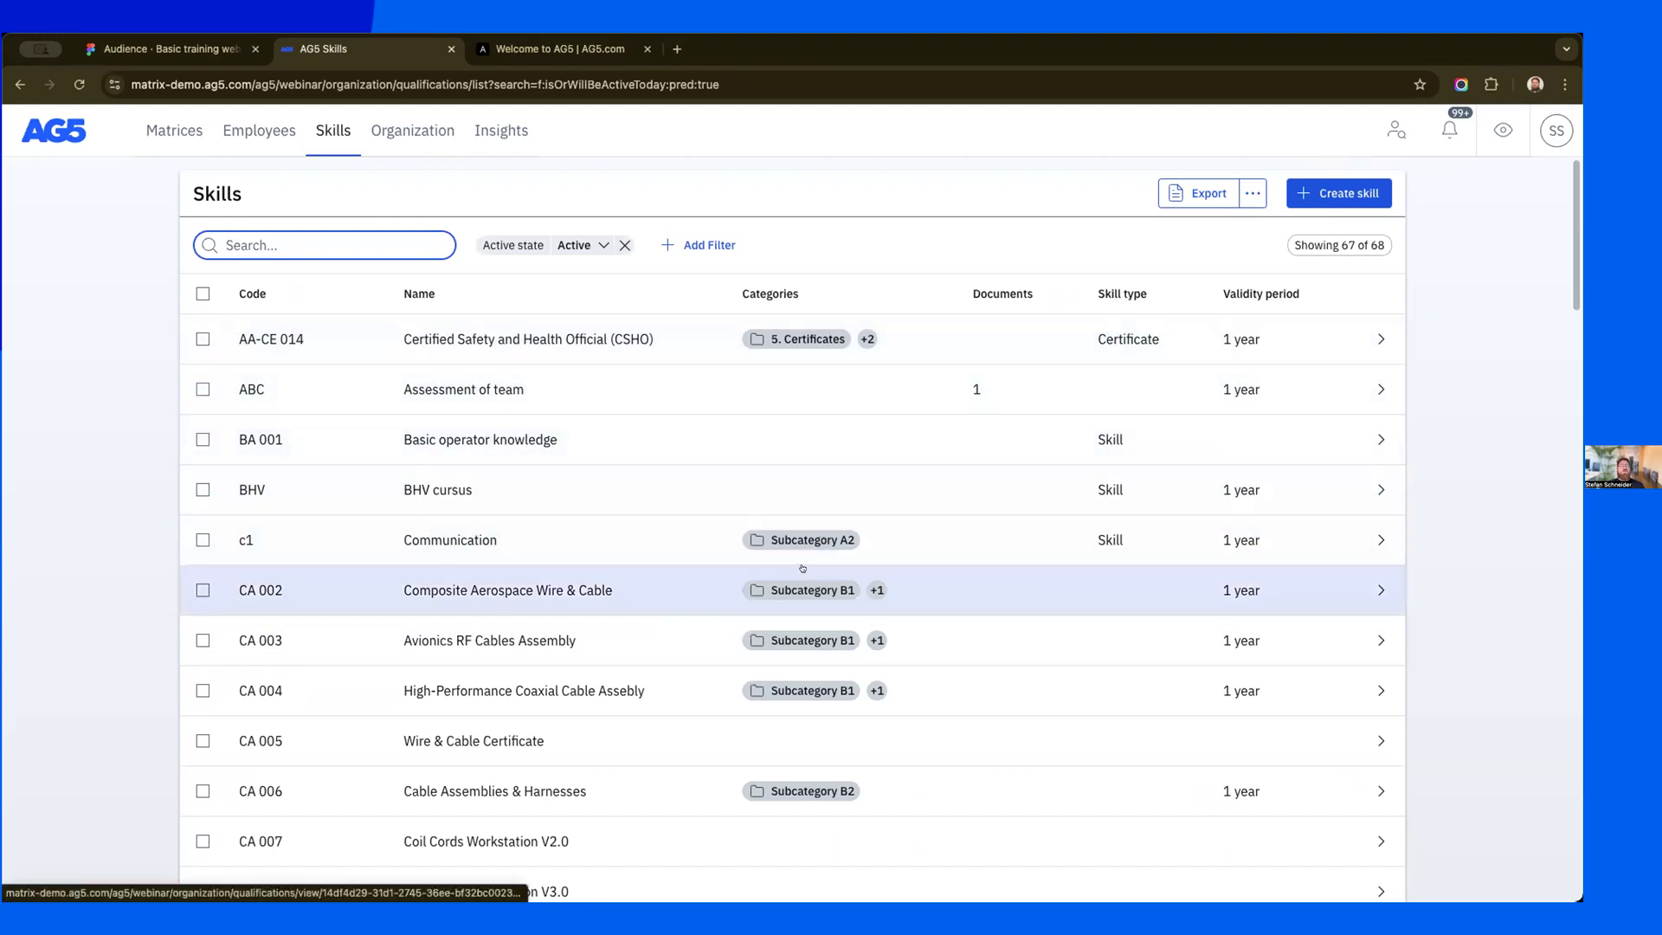
click(576, 243)
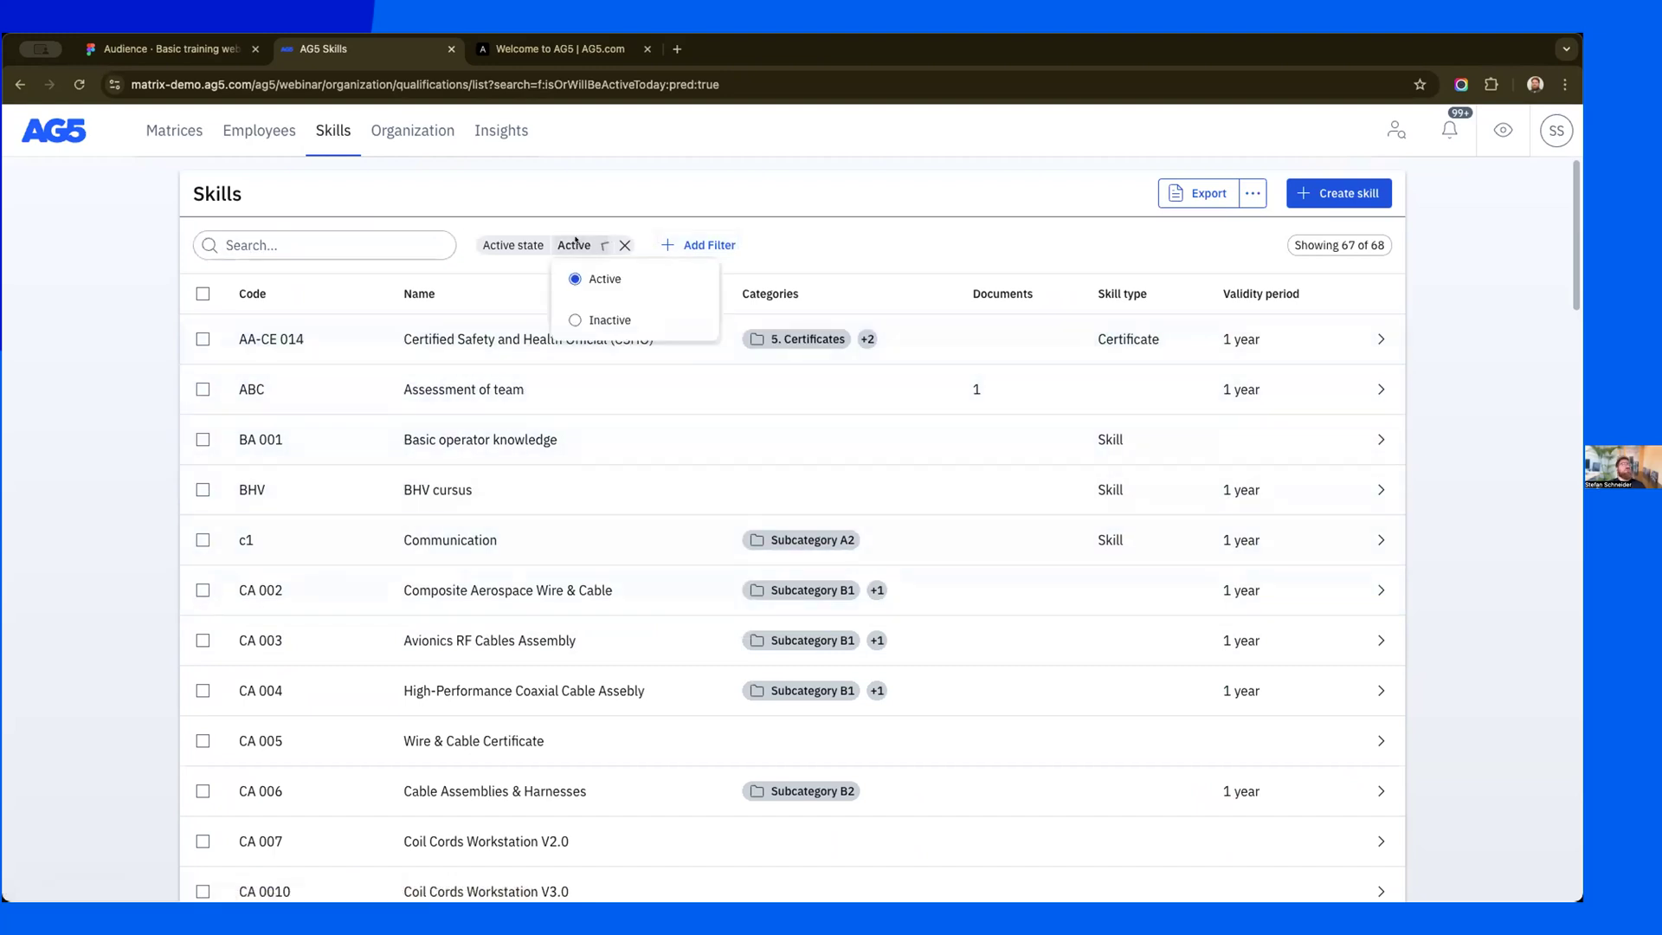
click(743, 215)
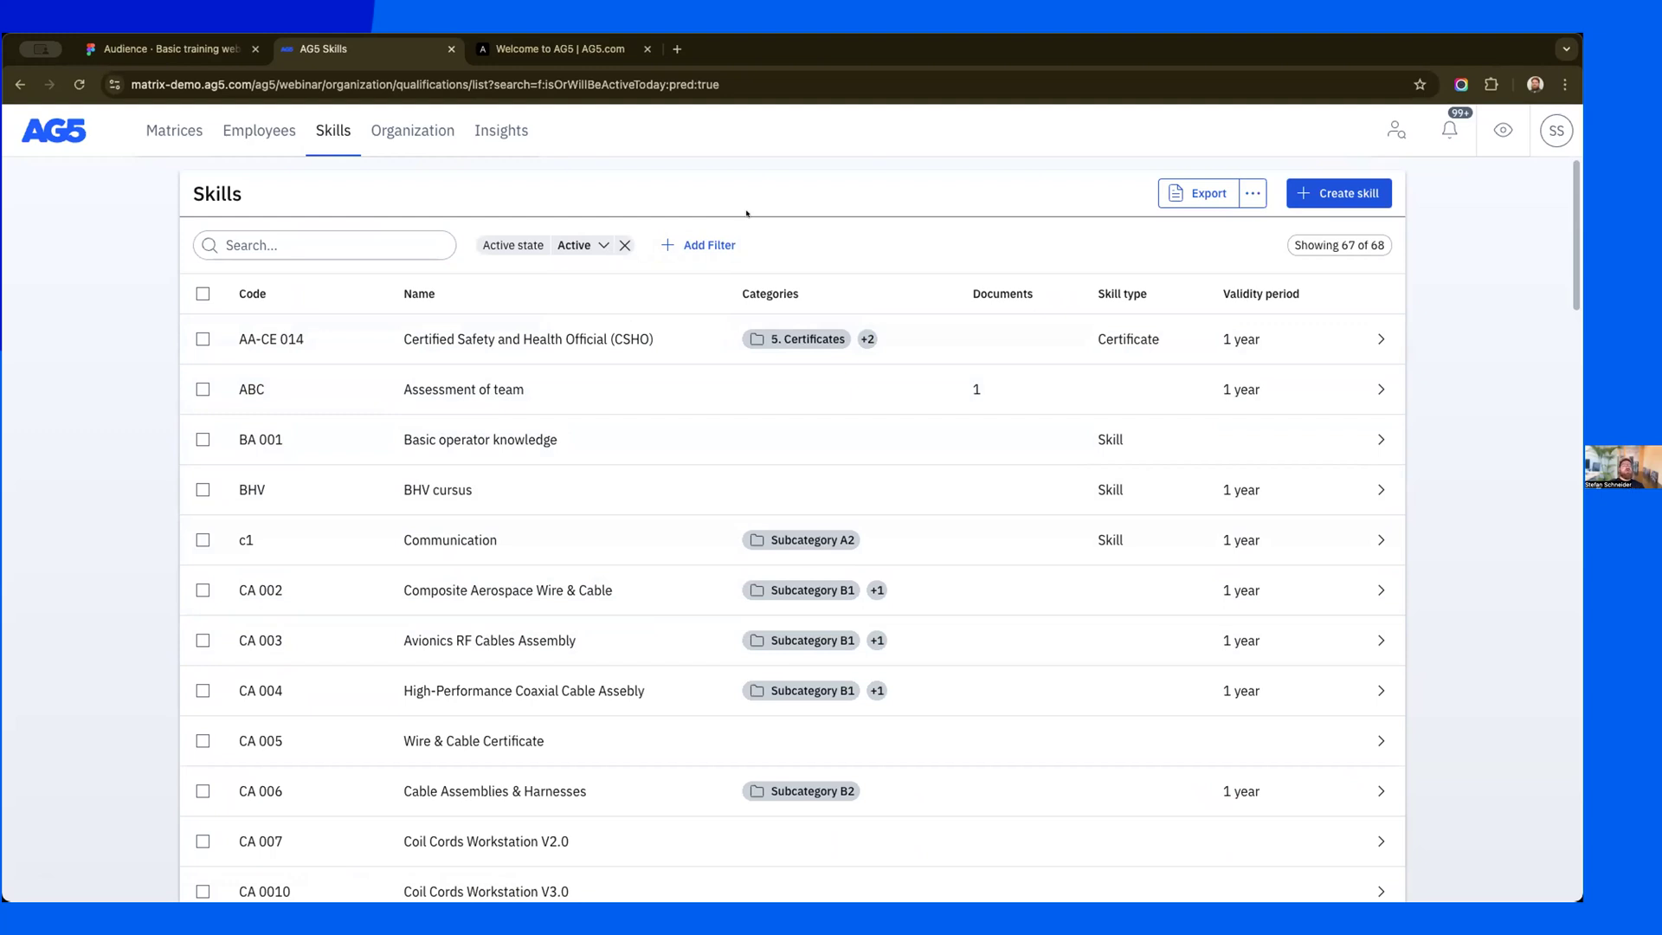
click(603, 248)
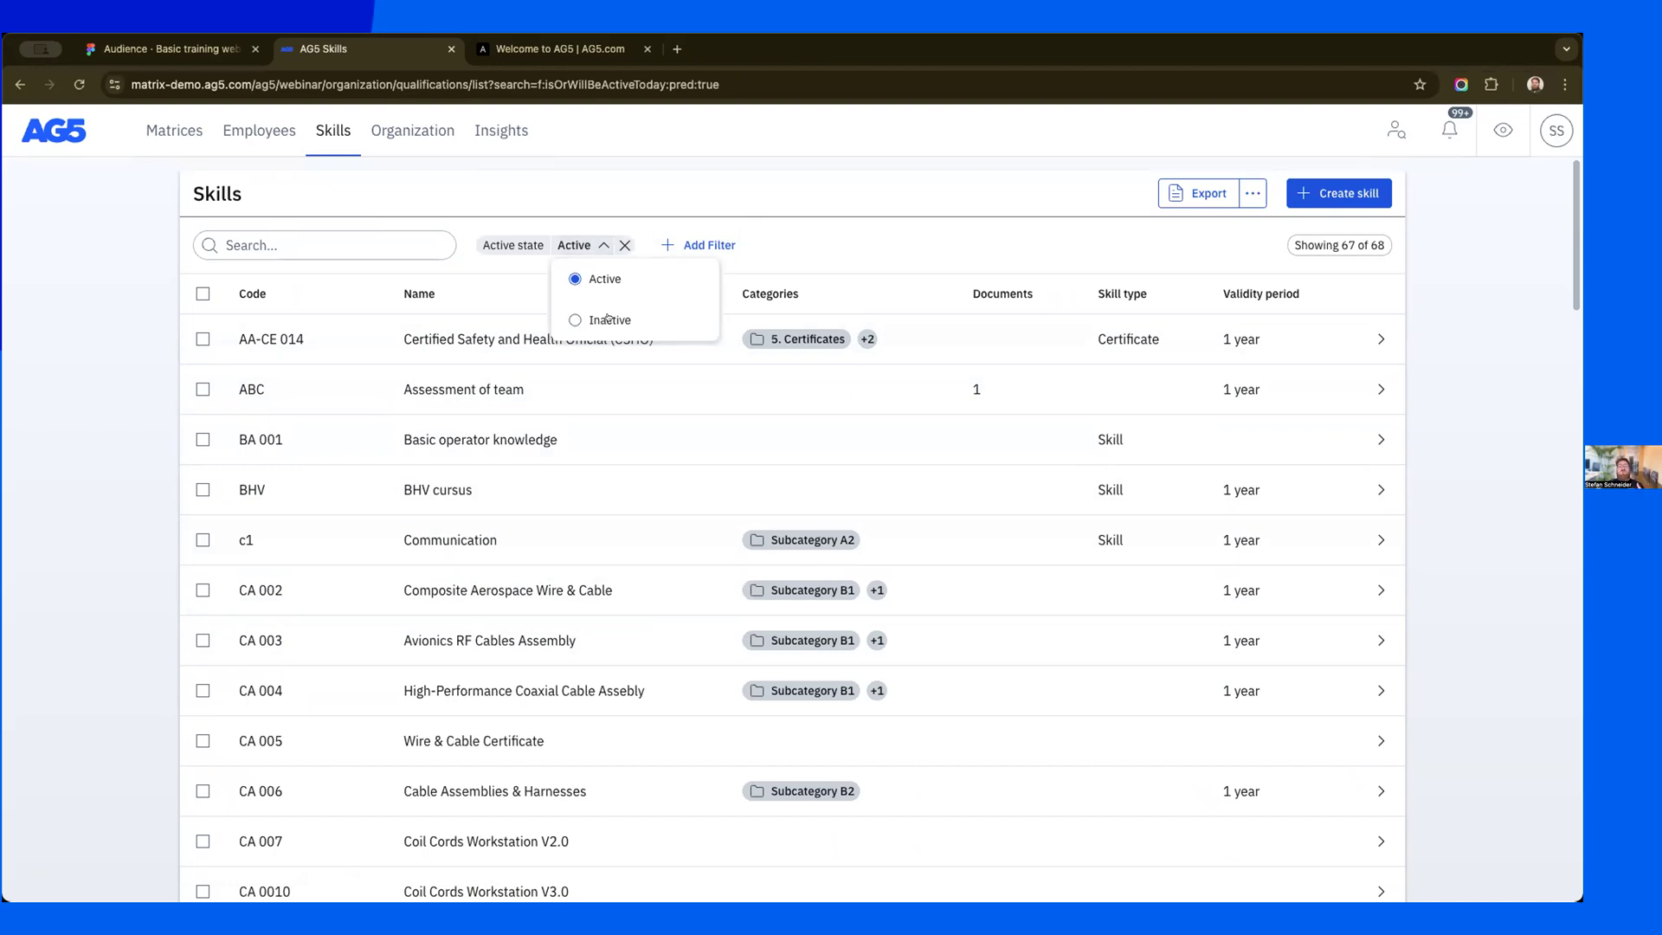
click(761, 224)
click(703, 245)
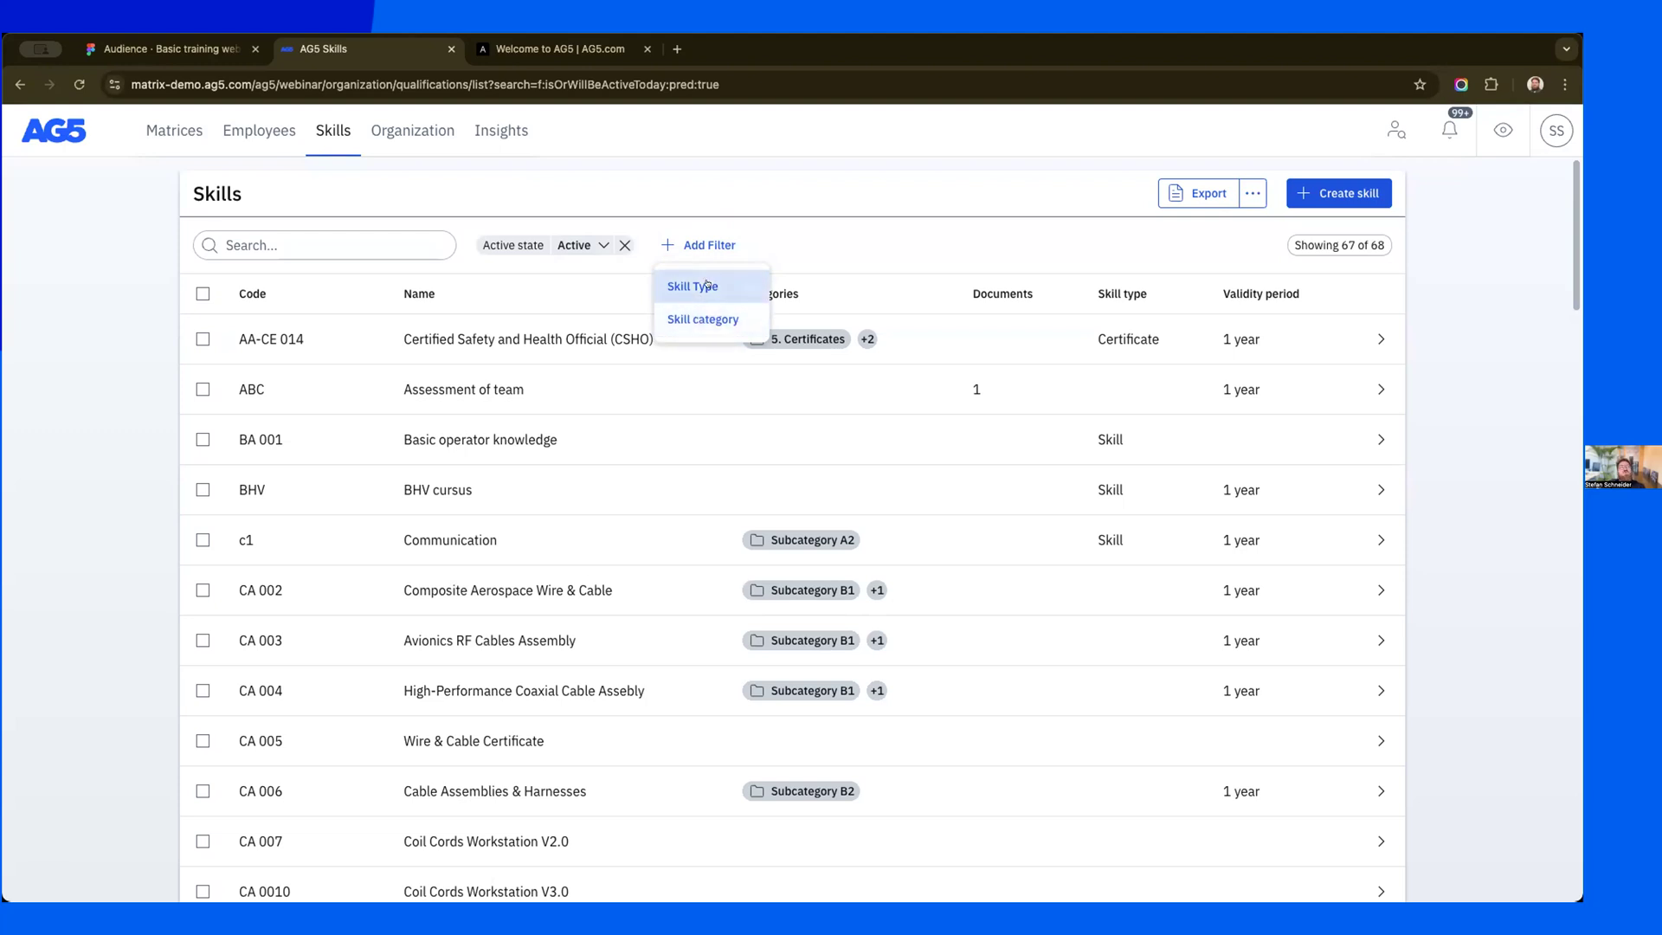
click(968, 164)
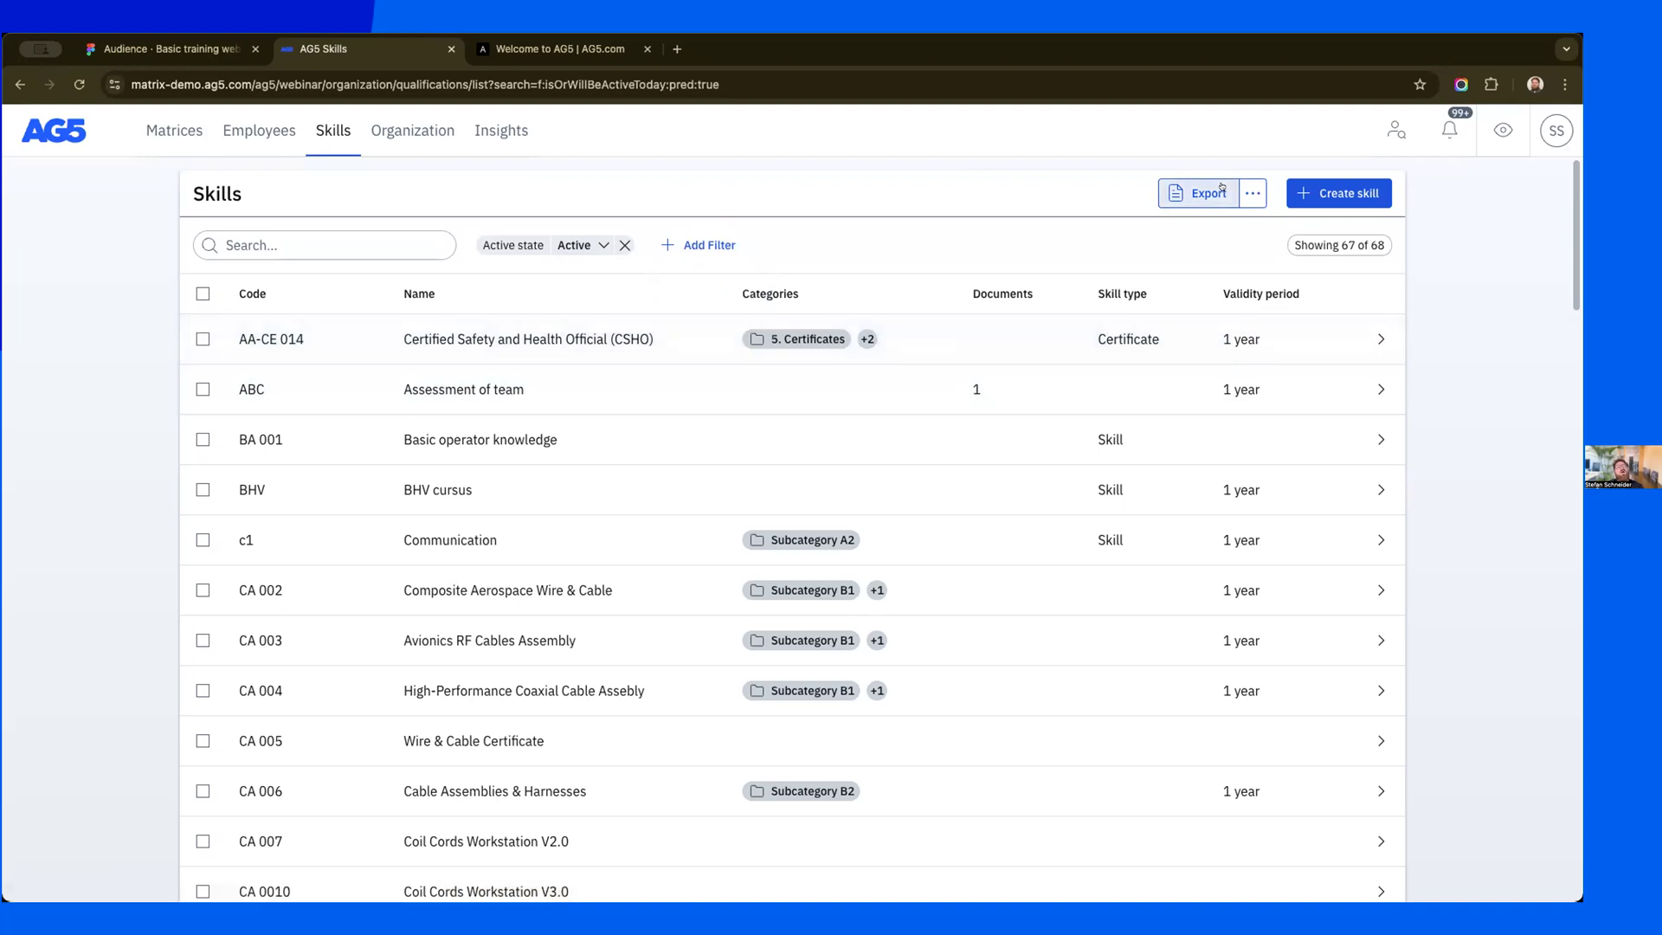
- Review the fields offered in the custom export of the skills list and close it without exporting
click(1255, 195)
click(1271, 234)
scroll(736, 616, down, 3)
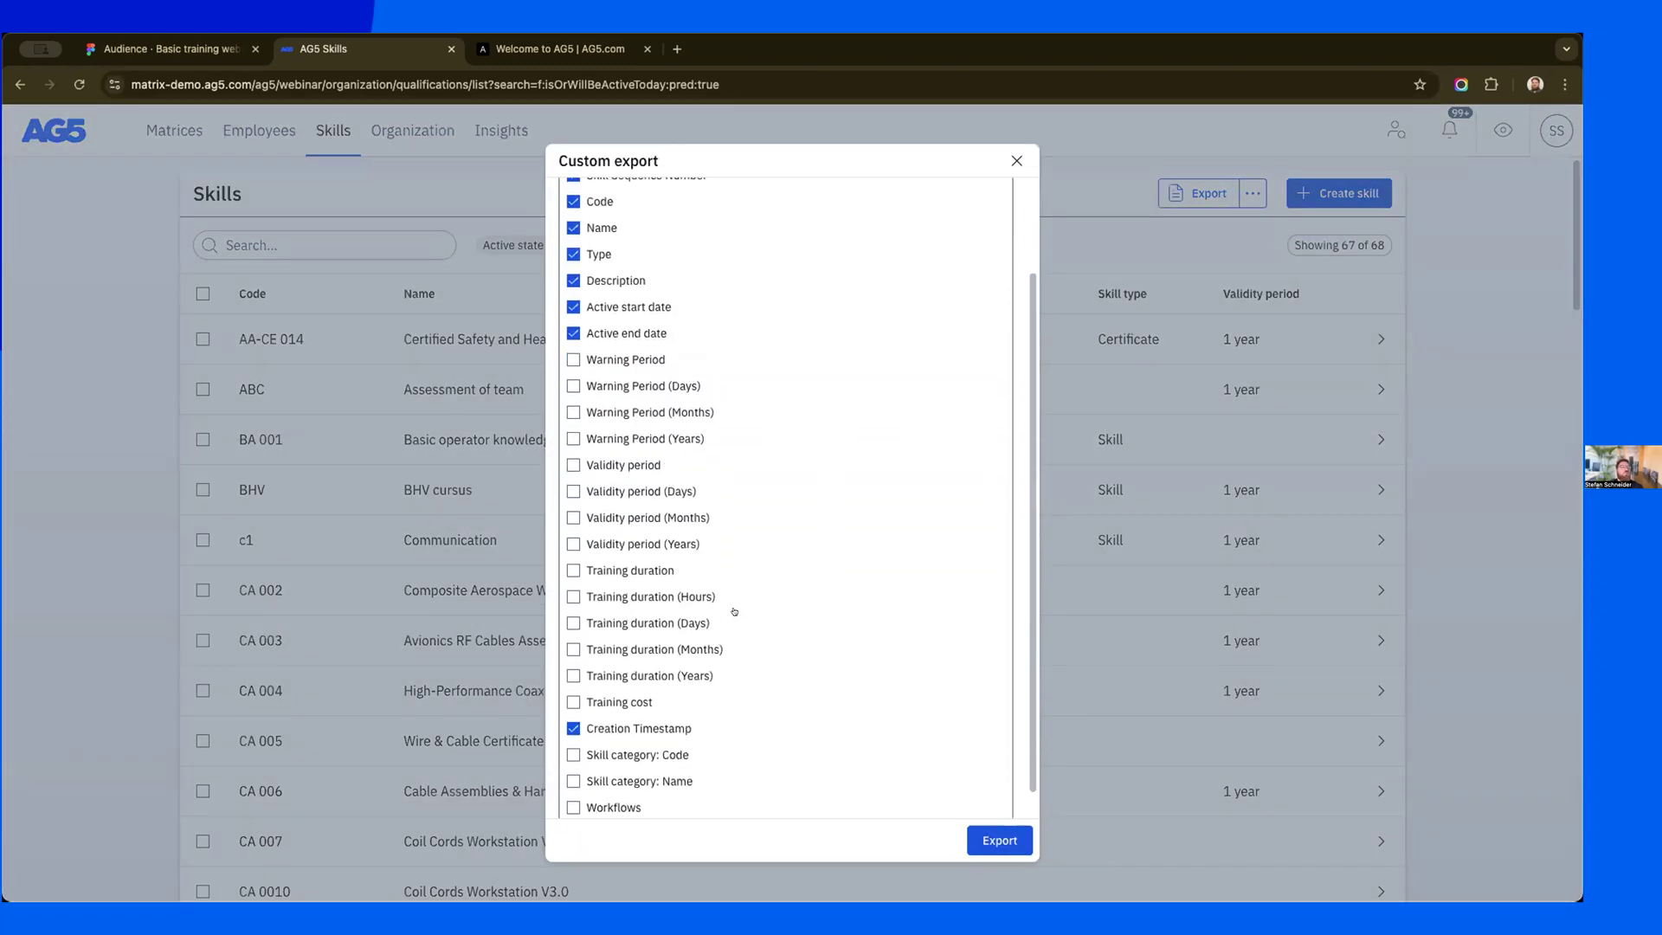
scroll(731, 612, up, 3)
click(1016, 161)
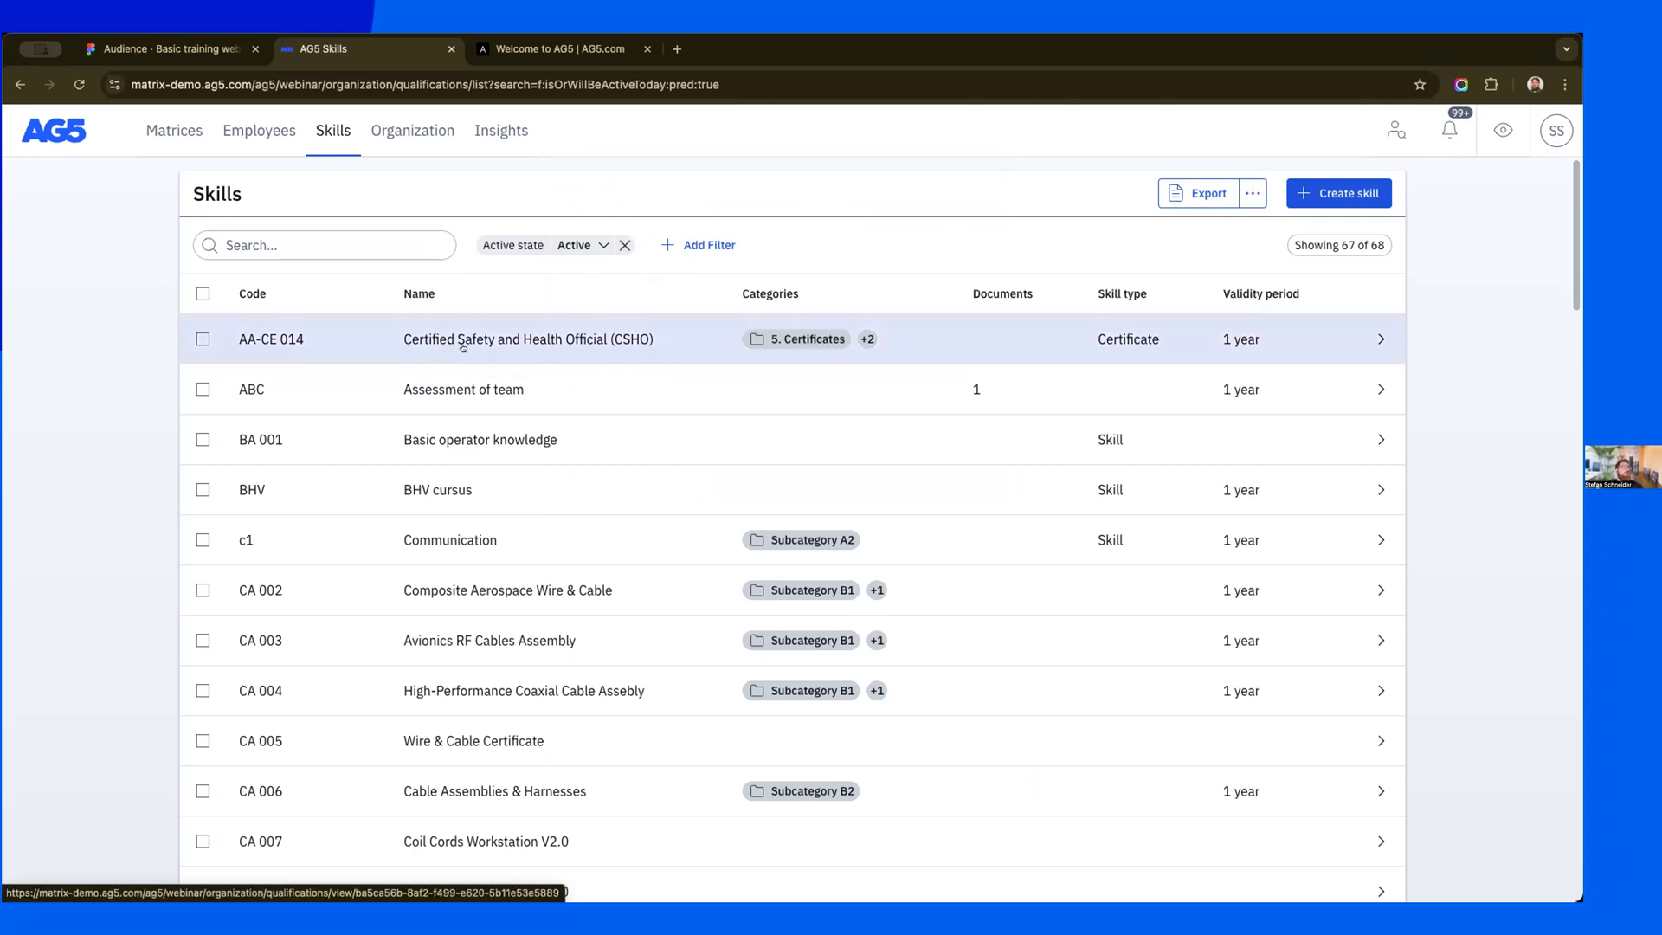
- Open the skill Certified Safety and Health Official (CSHO) and check the details of Level 1 and Level 2
click(578, 344)
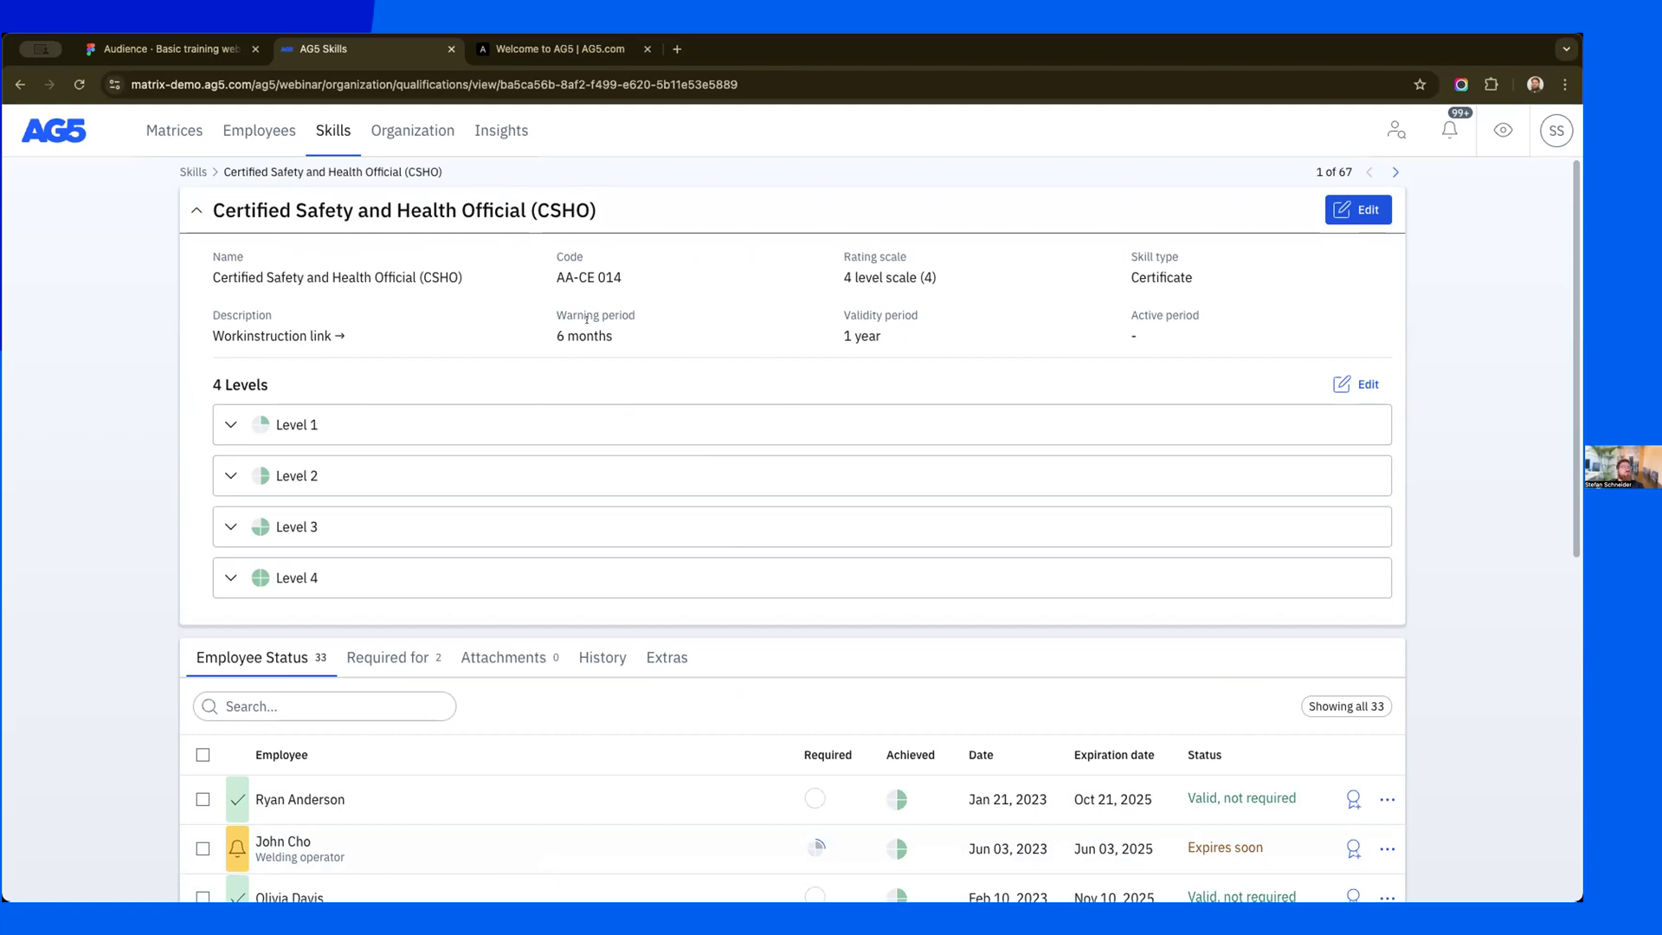
scroll(587, 318, down, 1)
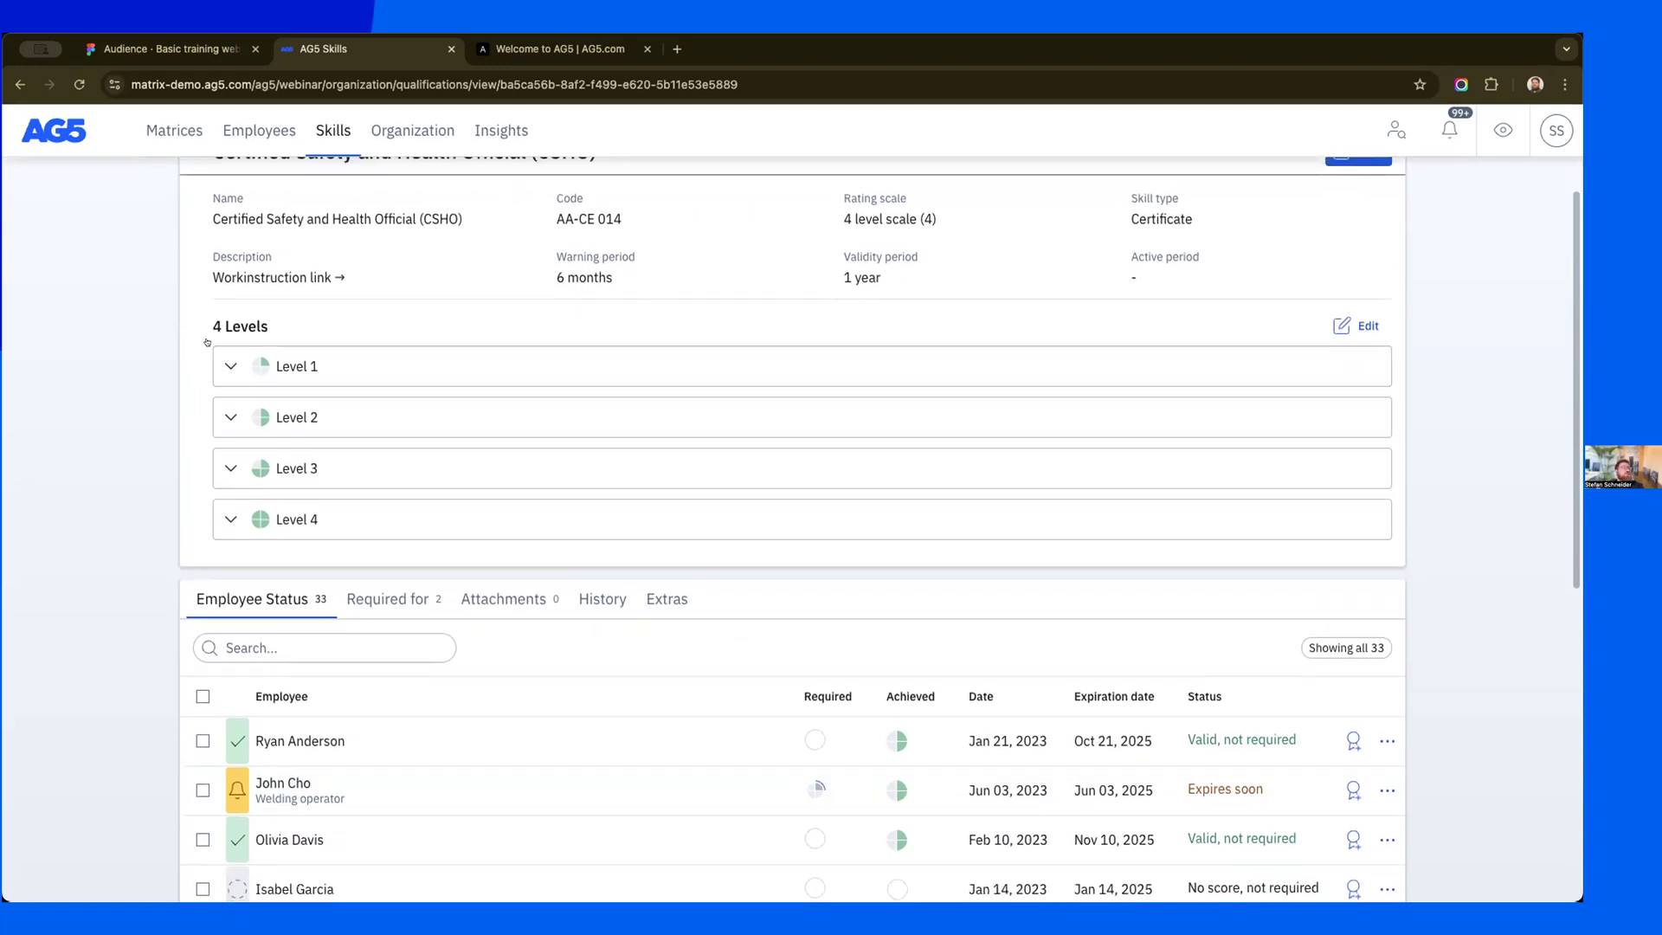
click(227, 363)
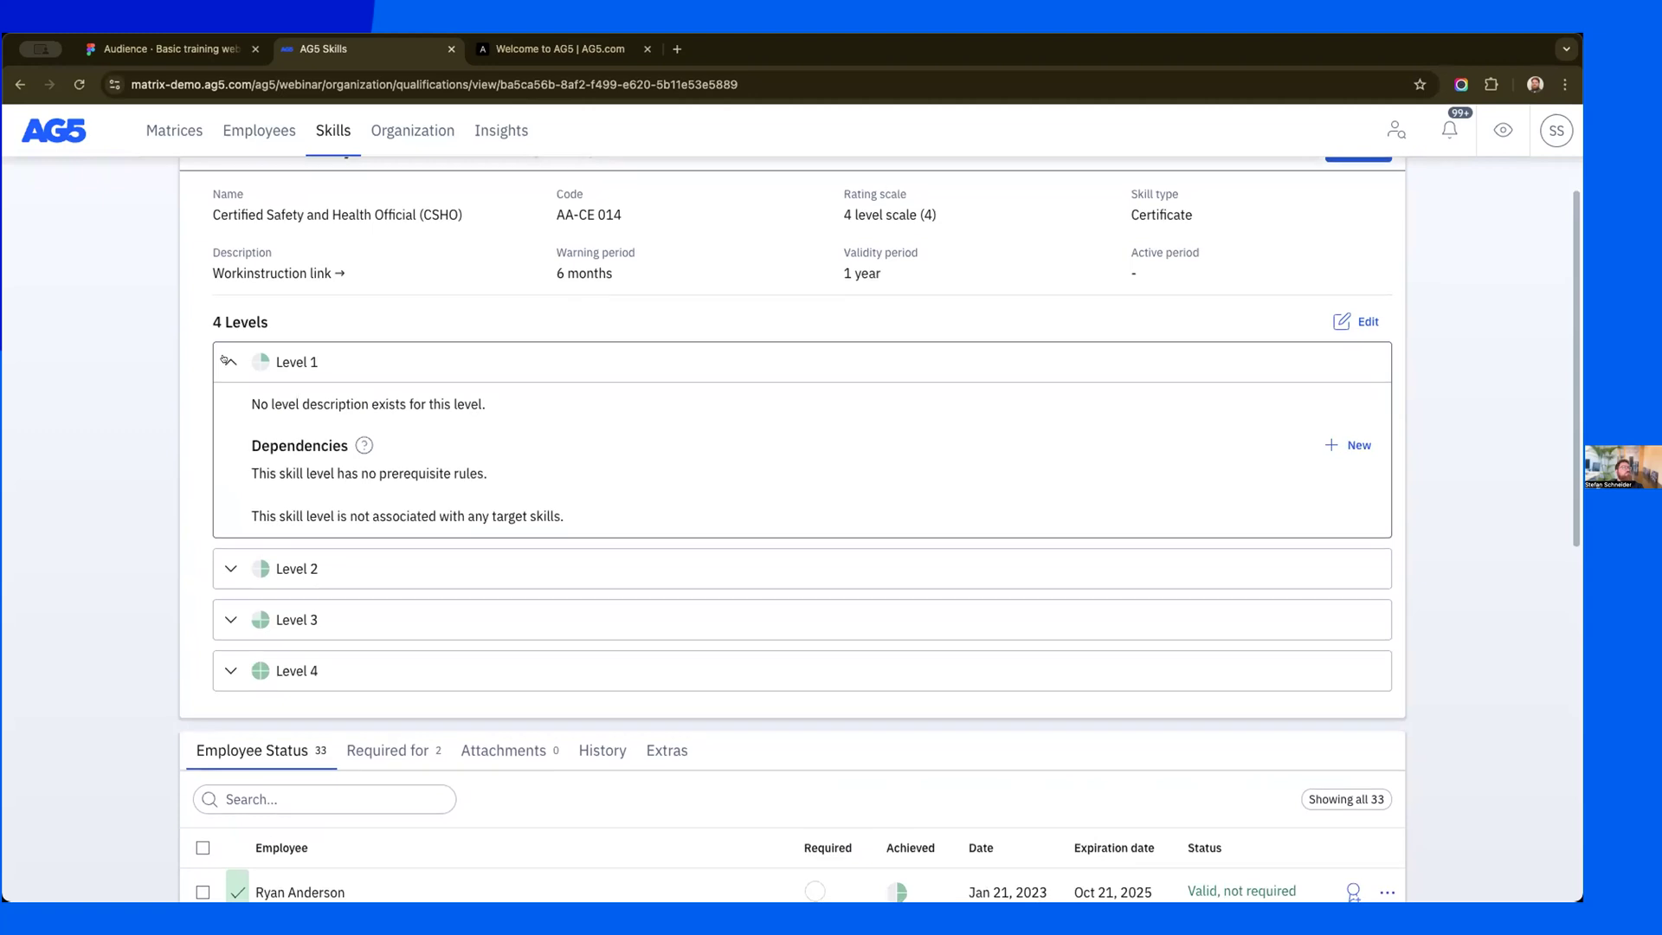
click(227, 363)
click(230, 423)
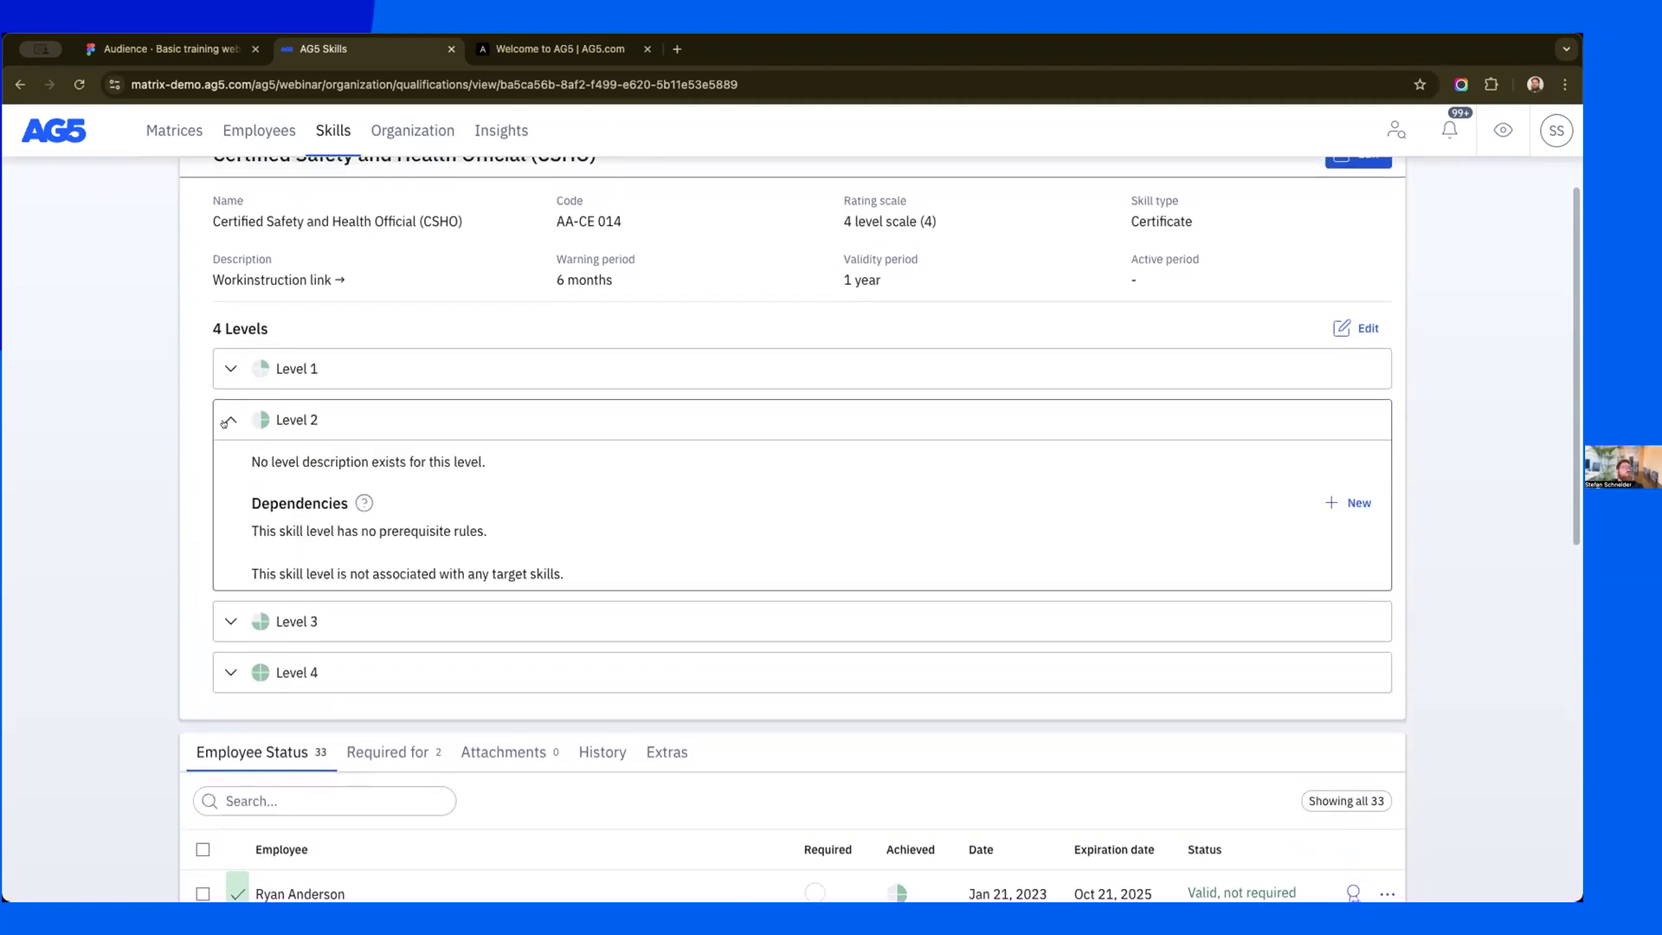
click(231, 418)
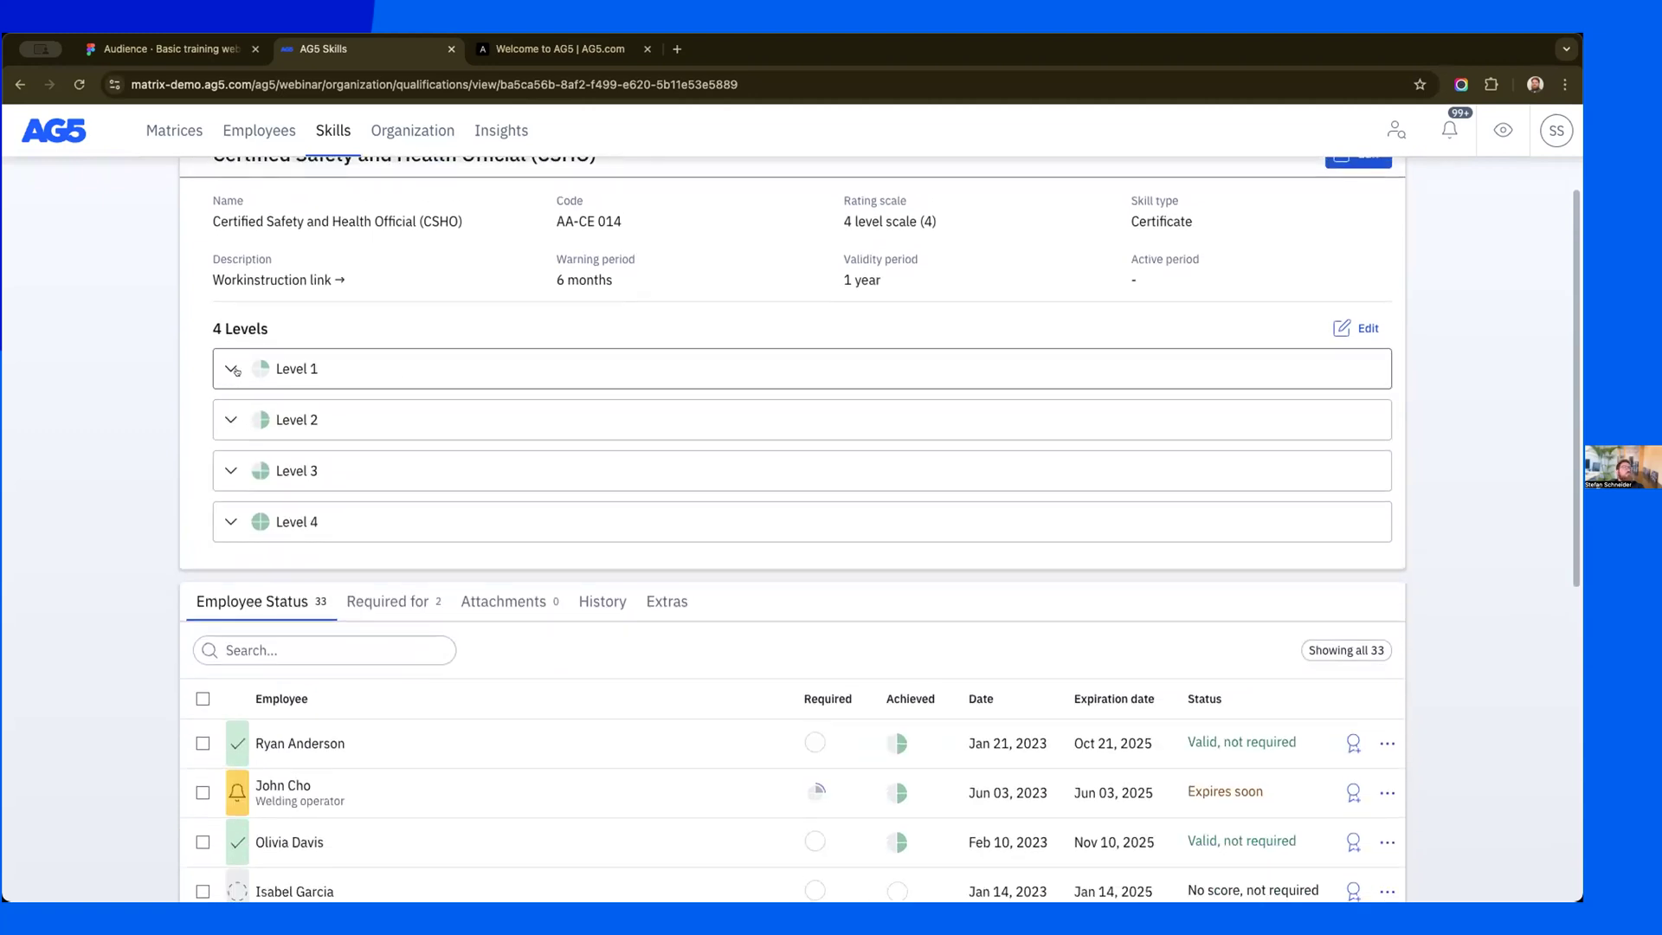
- Edit the skill's levels and enter "Employee needs to be able to perform xyz" as the Level 1 description
click(1361, 328)
click(649, 264)
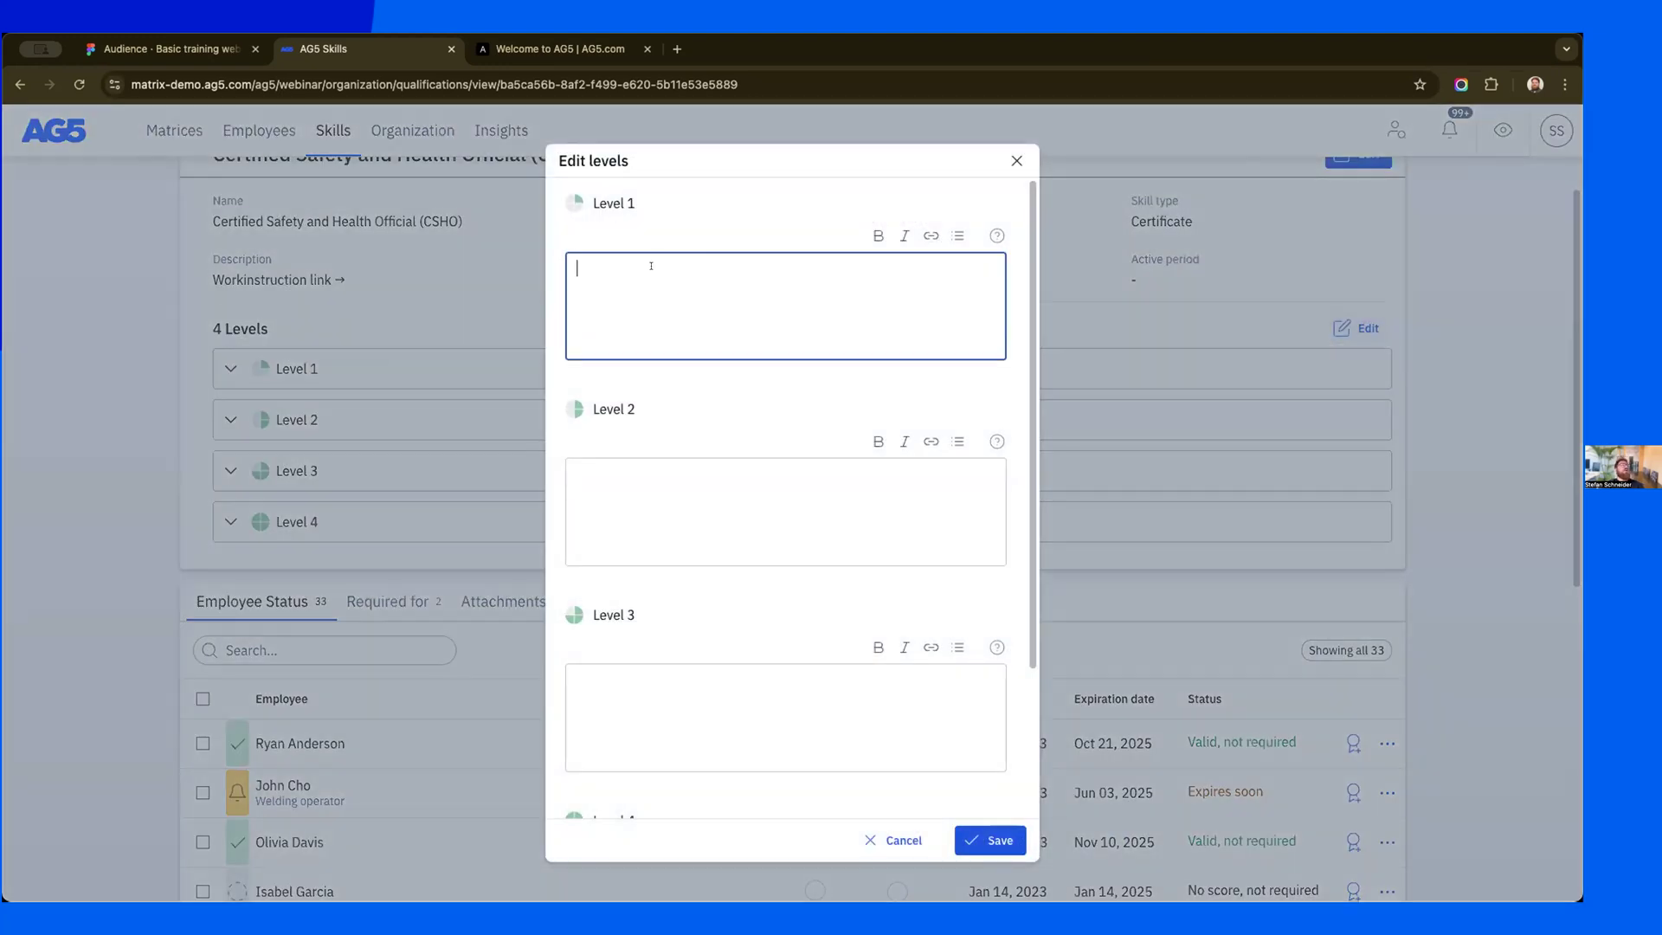
text(Employee needs to be able )
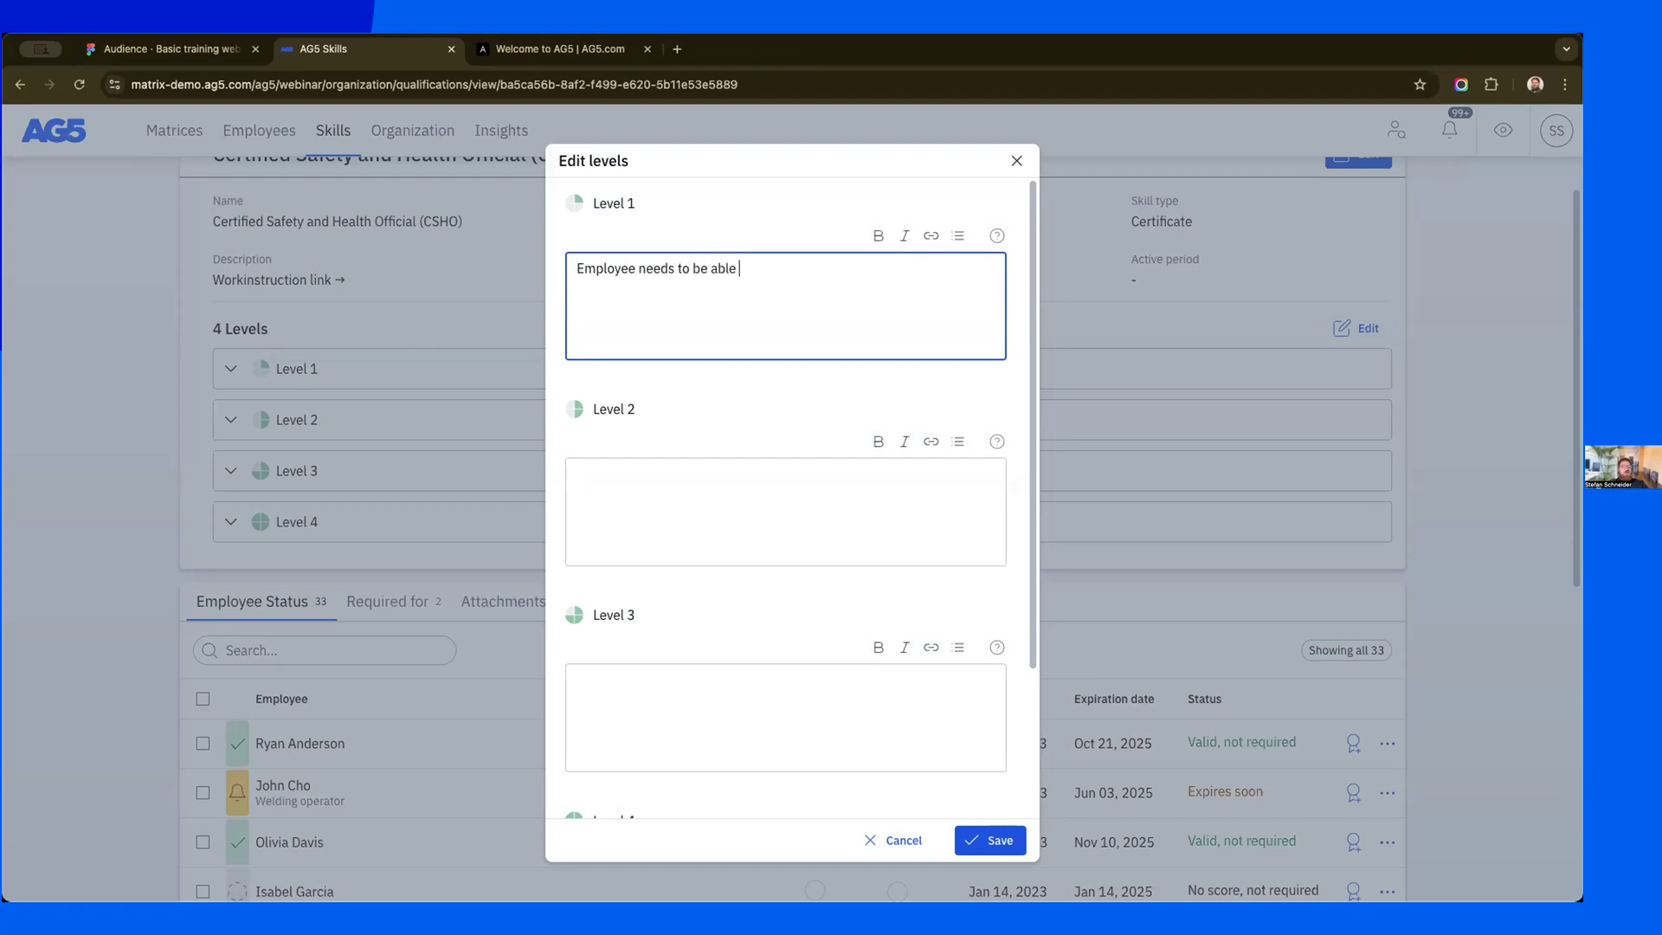
text(to perform xyz)
- Format the Level 1 description as a bulleted list, save the levels, and review the saved description
click(956, 237)
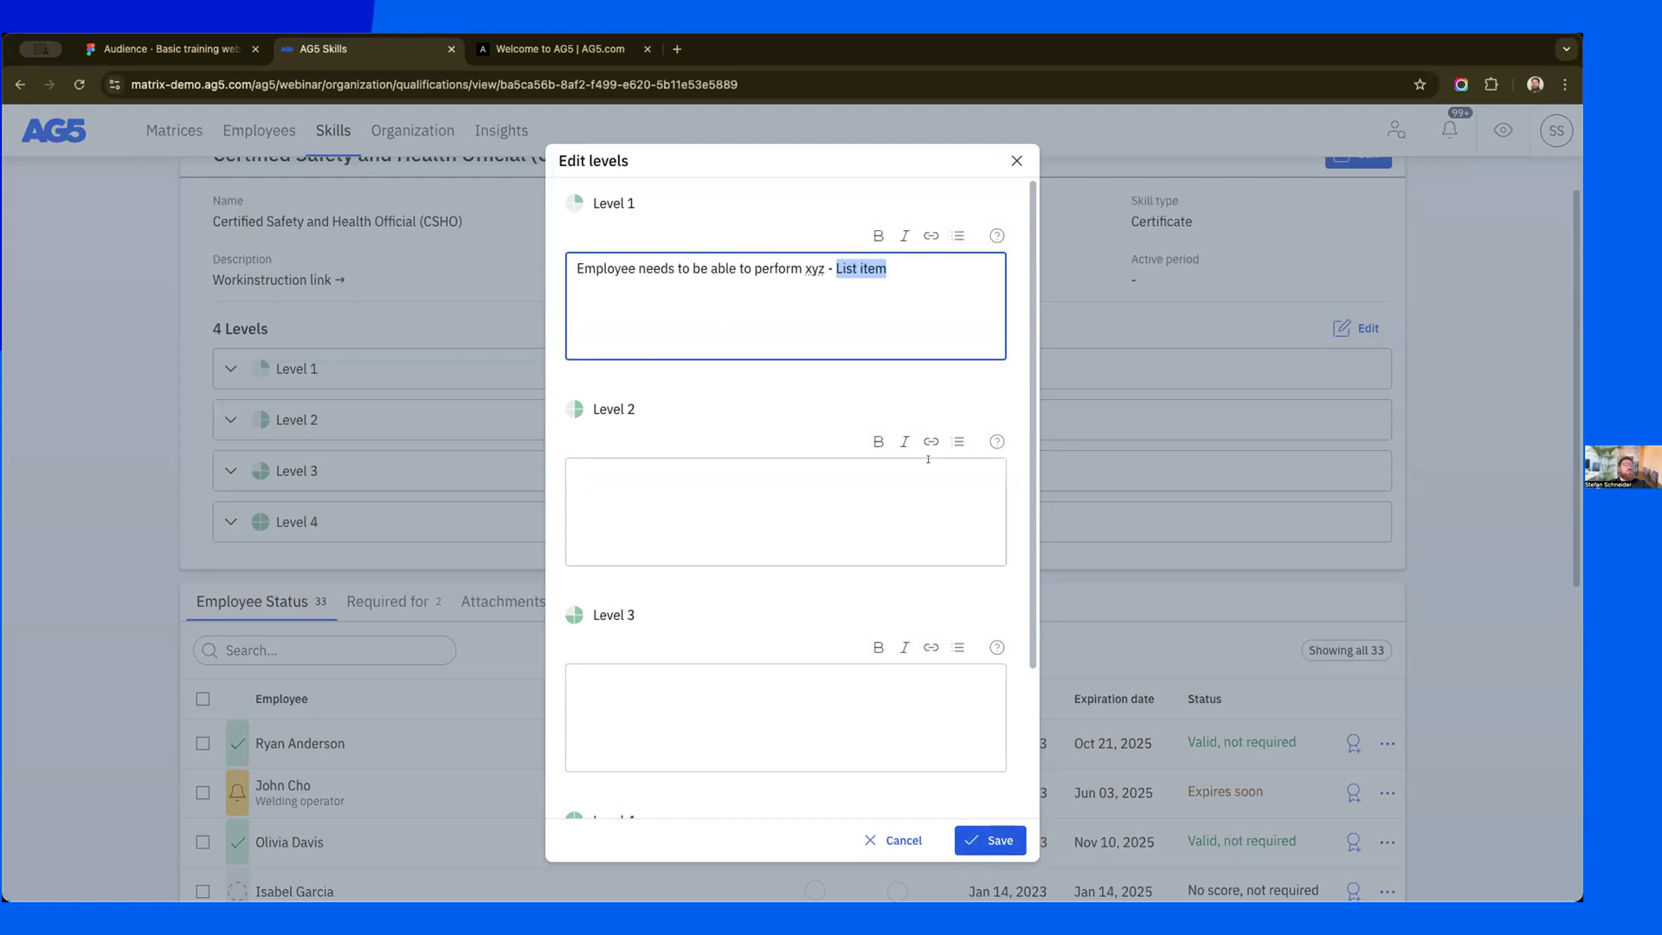
drag(909, 269, 576, 268)
key(BackSpace)
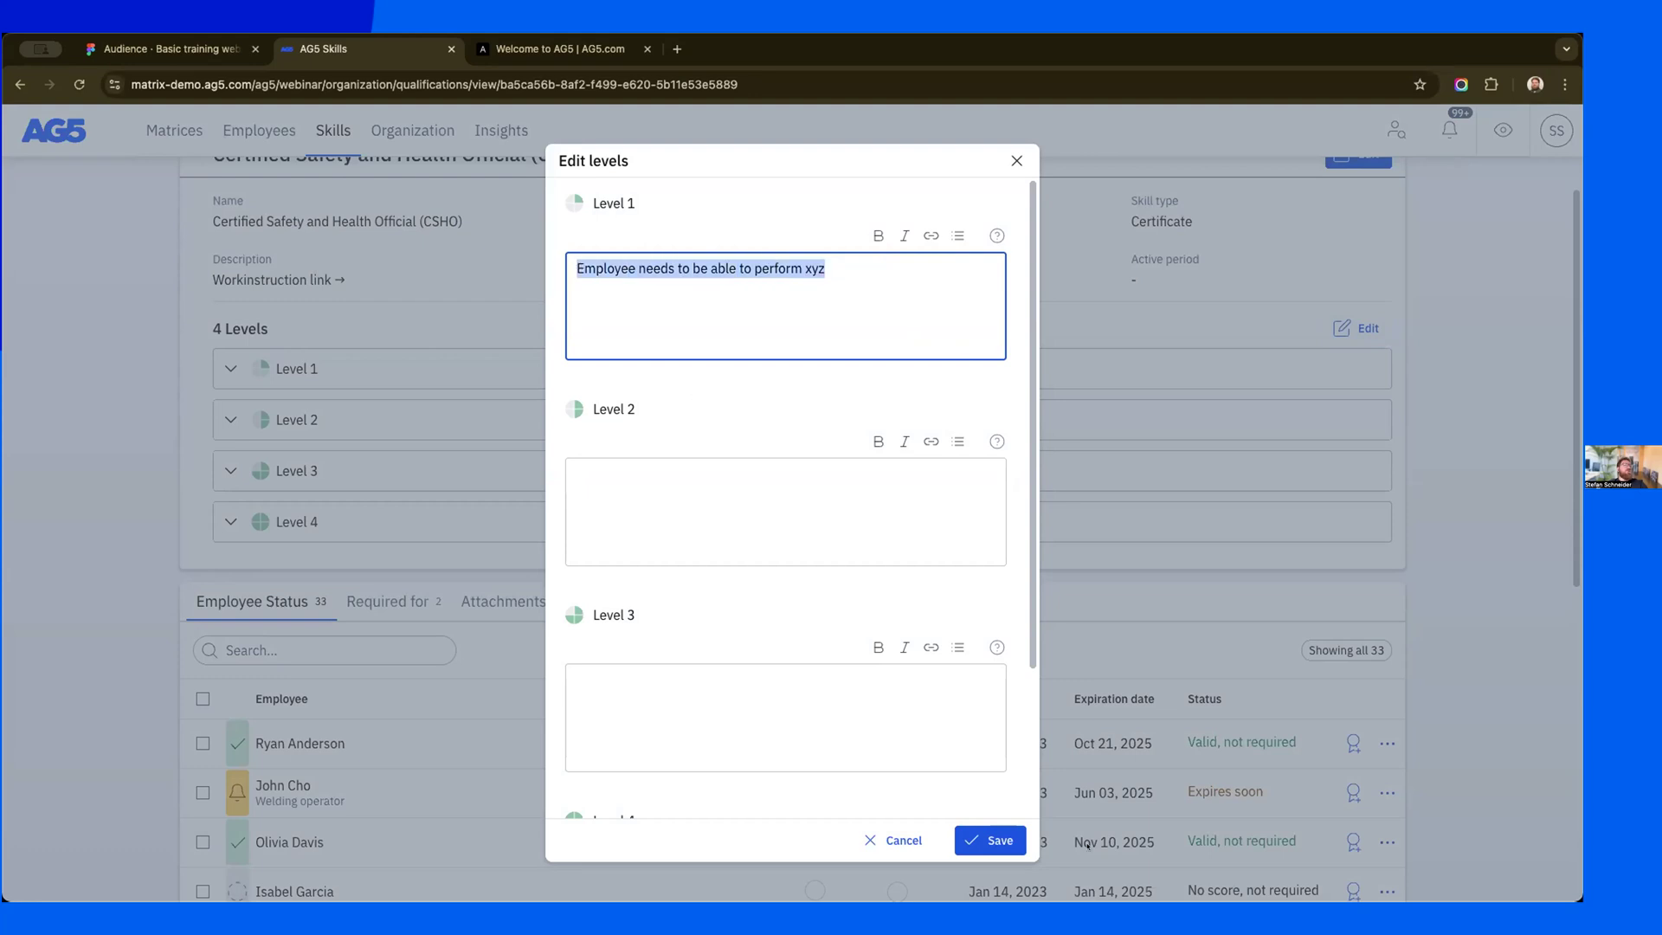
click(956, 235)
click(1005, 837)
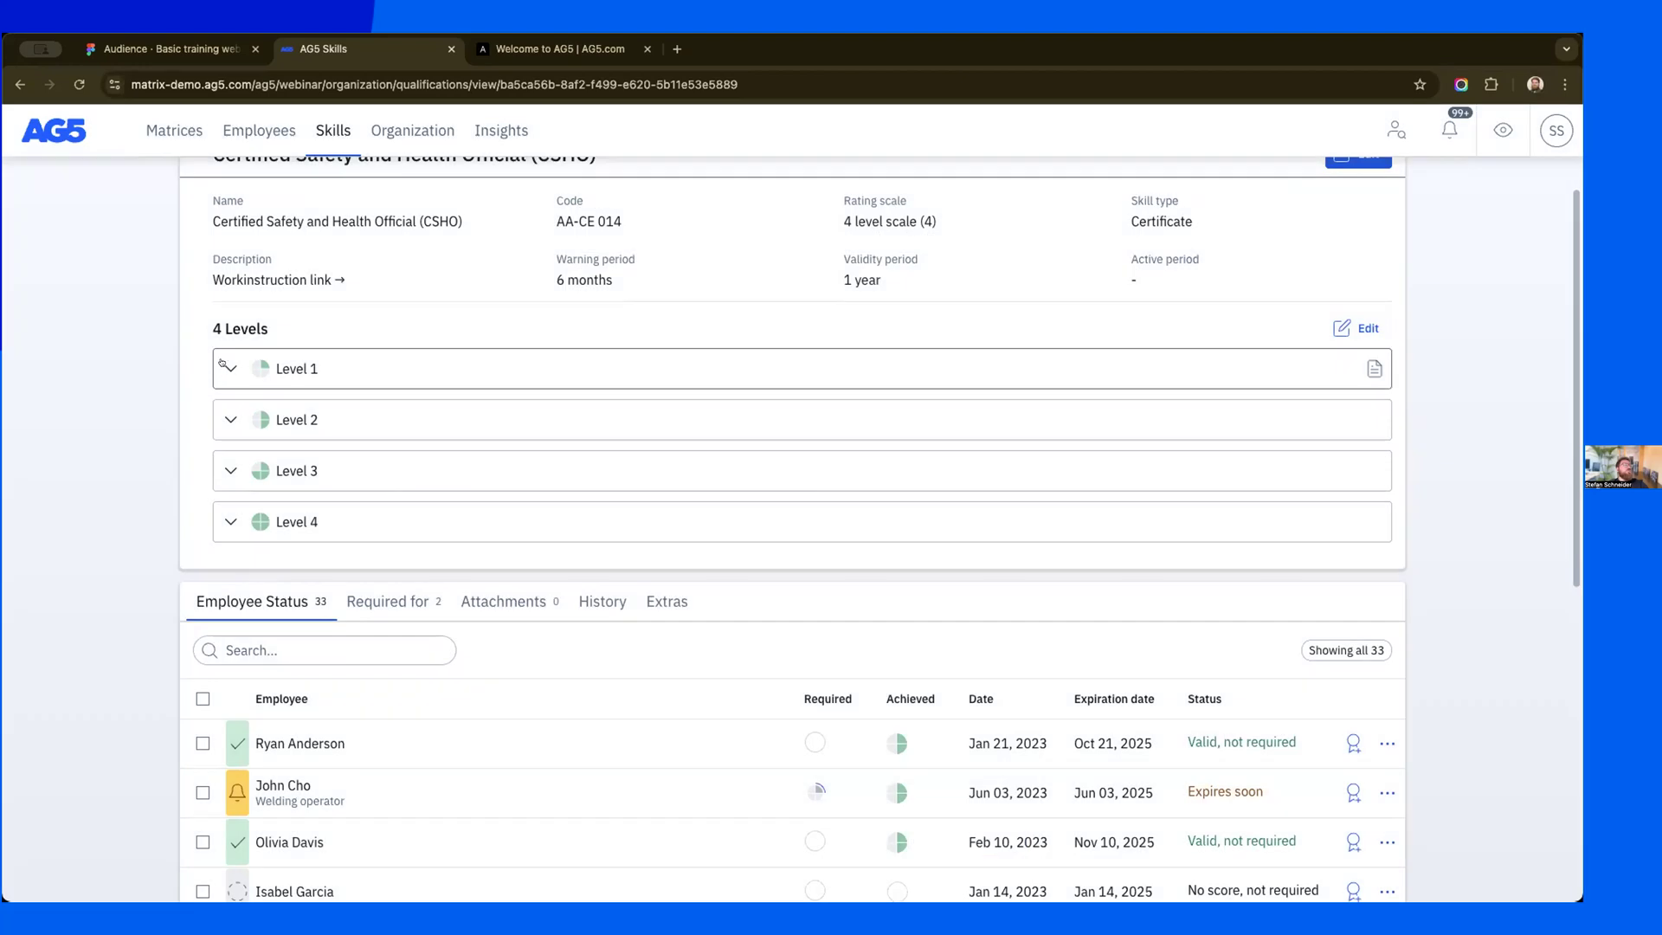
click(226, 367)
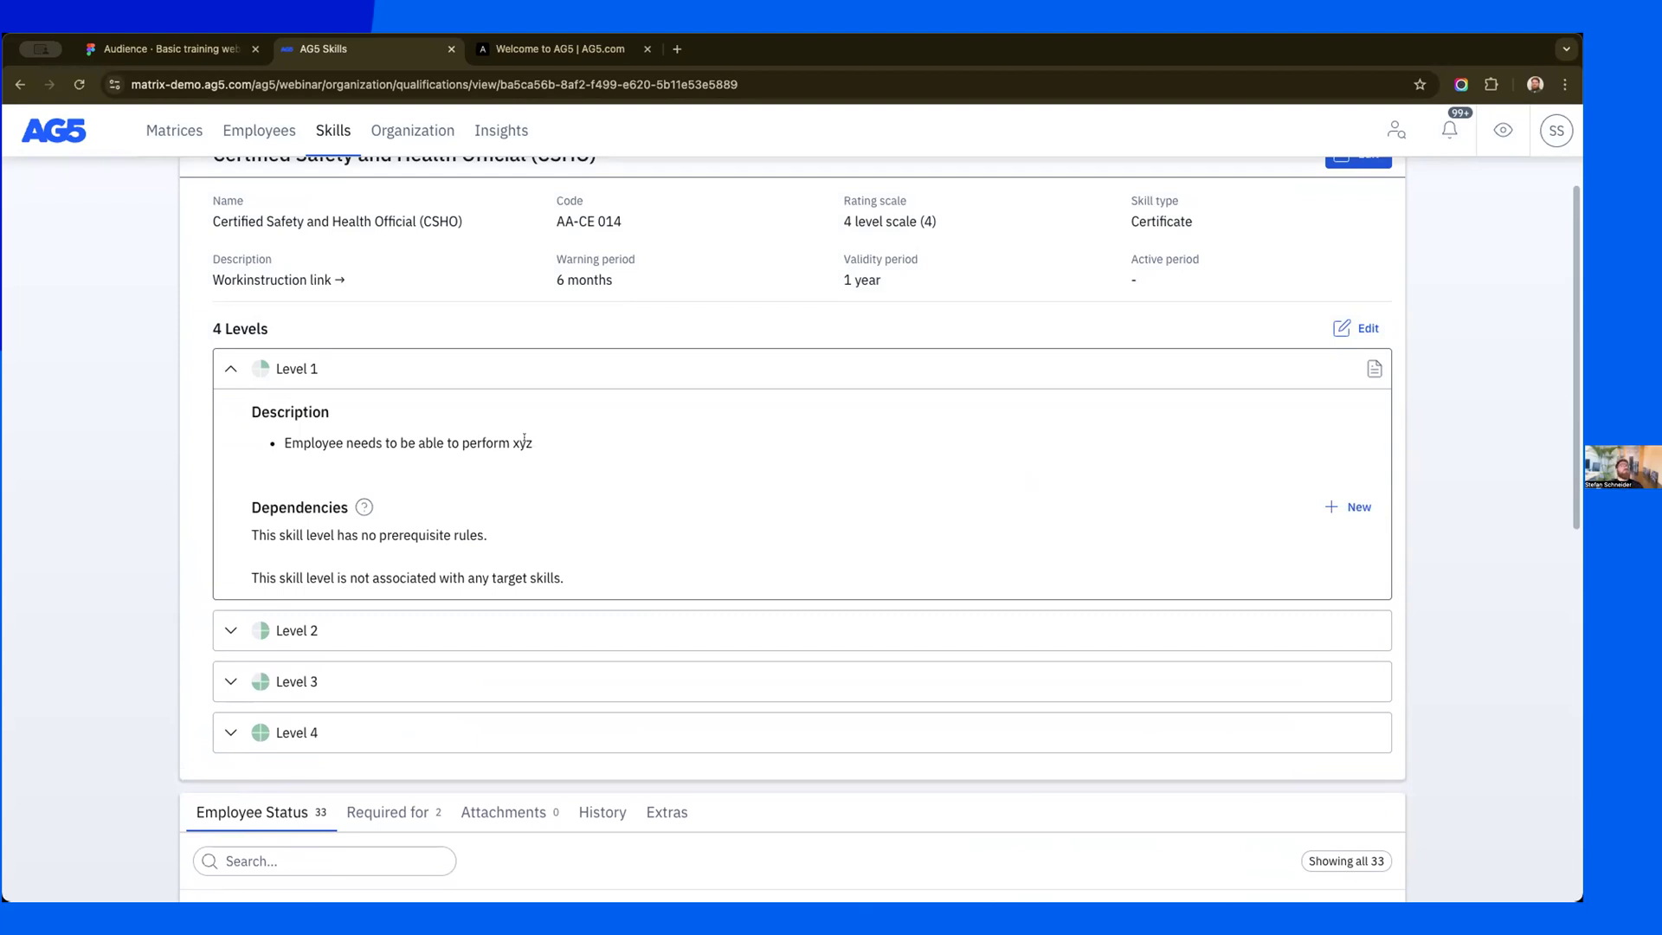
click(231, 370)
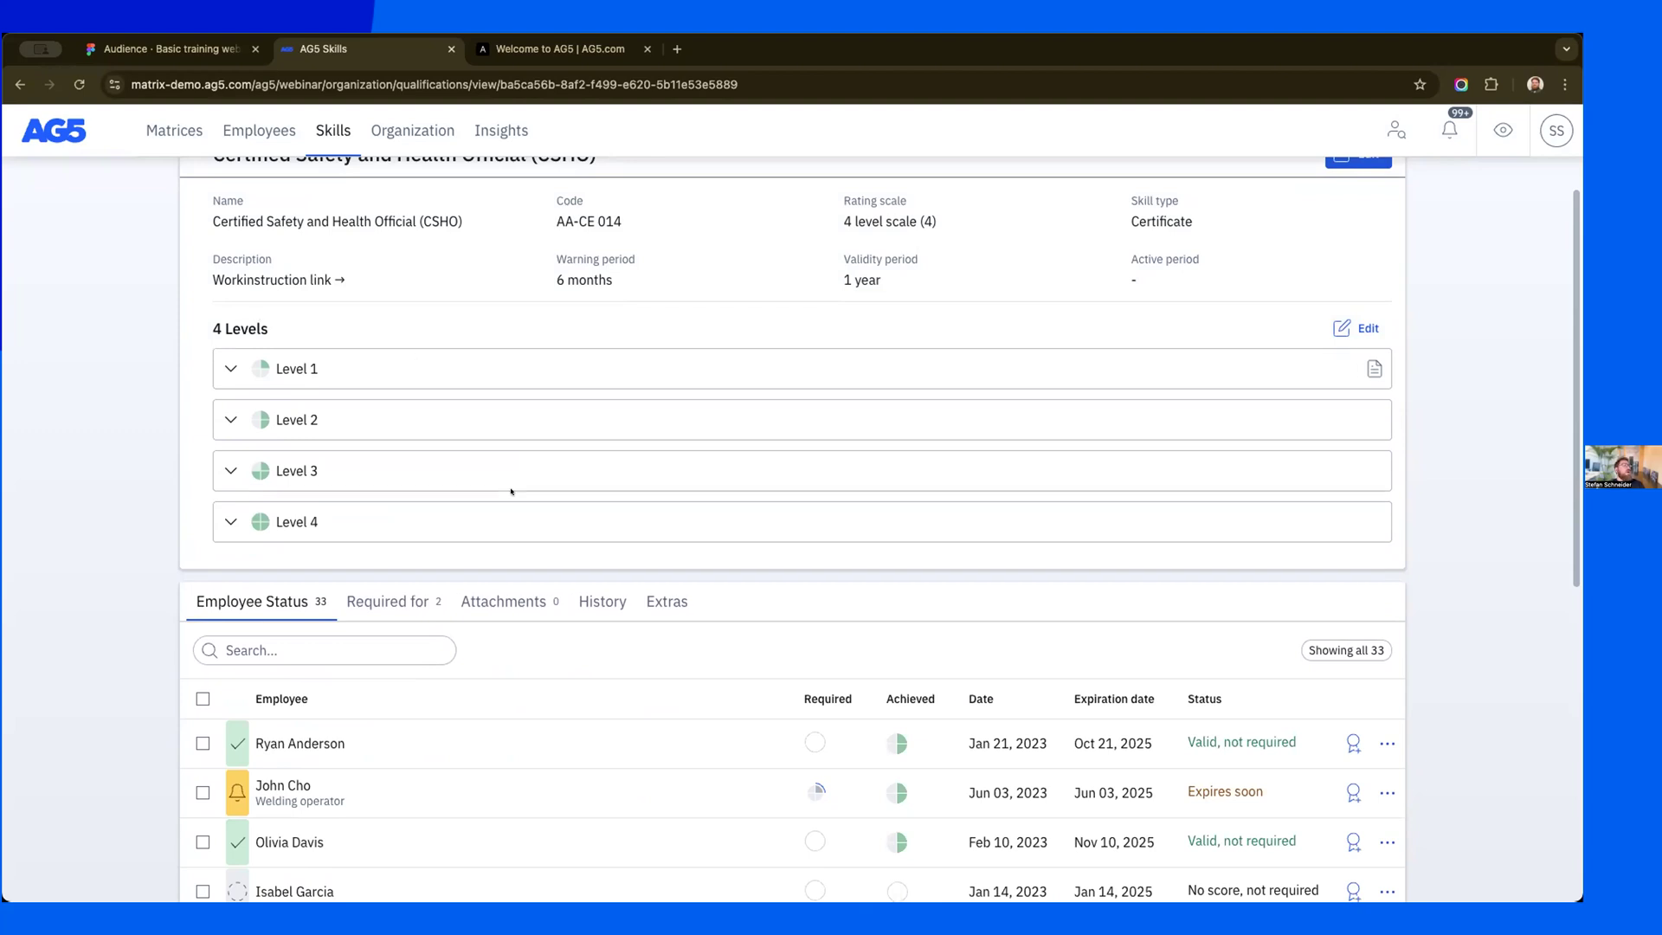
- Examine the skill's employee status list, including required and achieved levels, expiration dates and statuses
scroll(510, 491, down, 3)
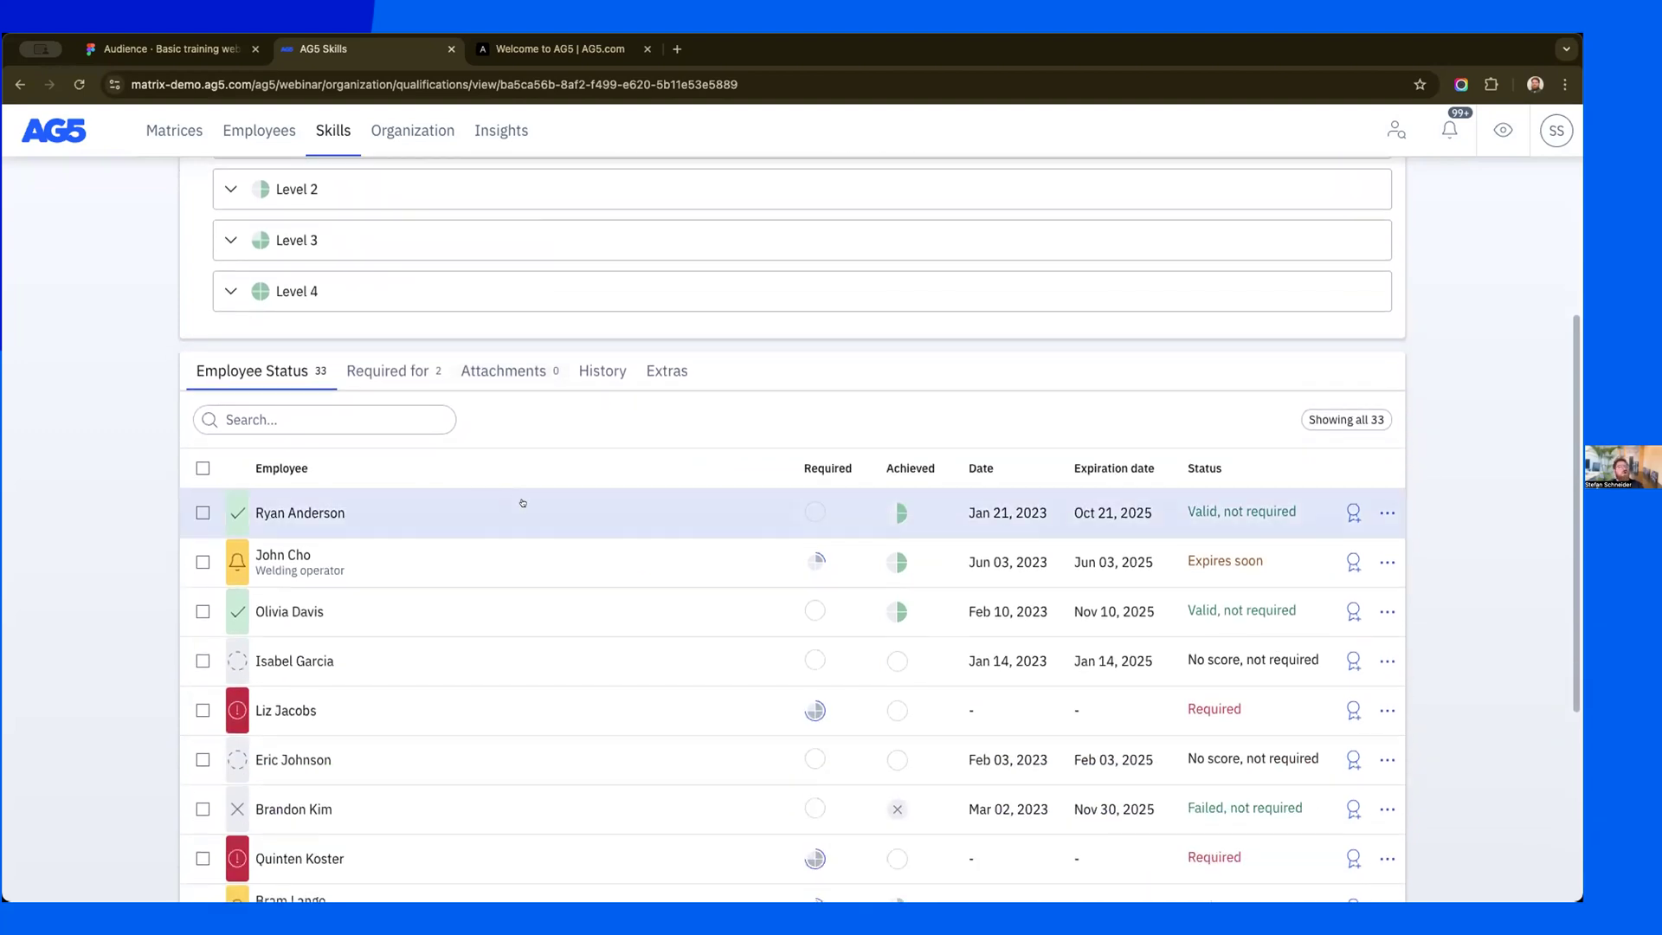
scroll(642, 542, down, 1)
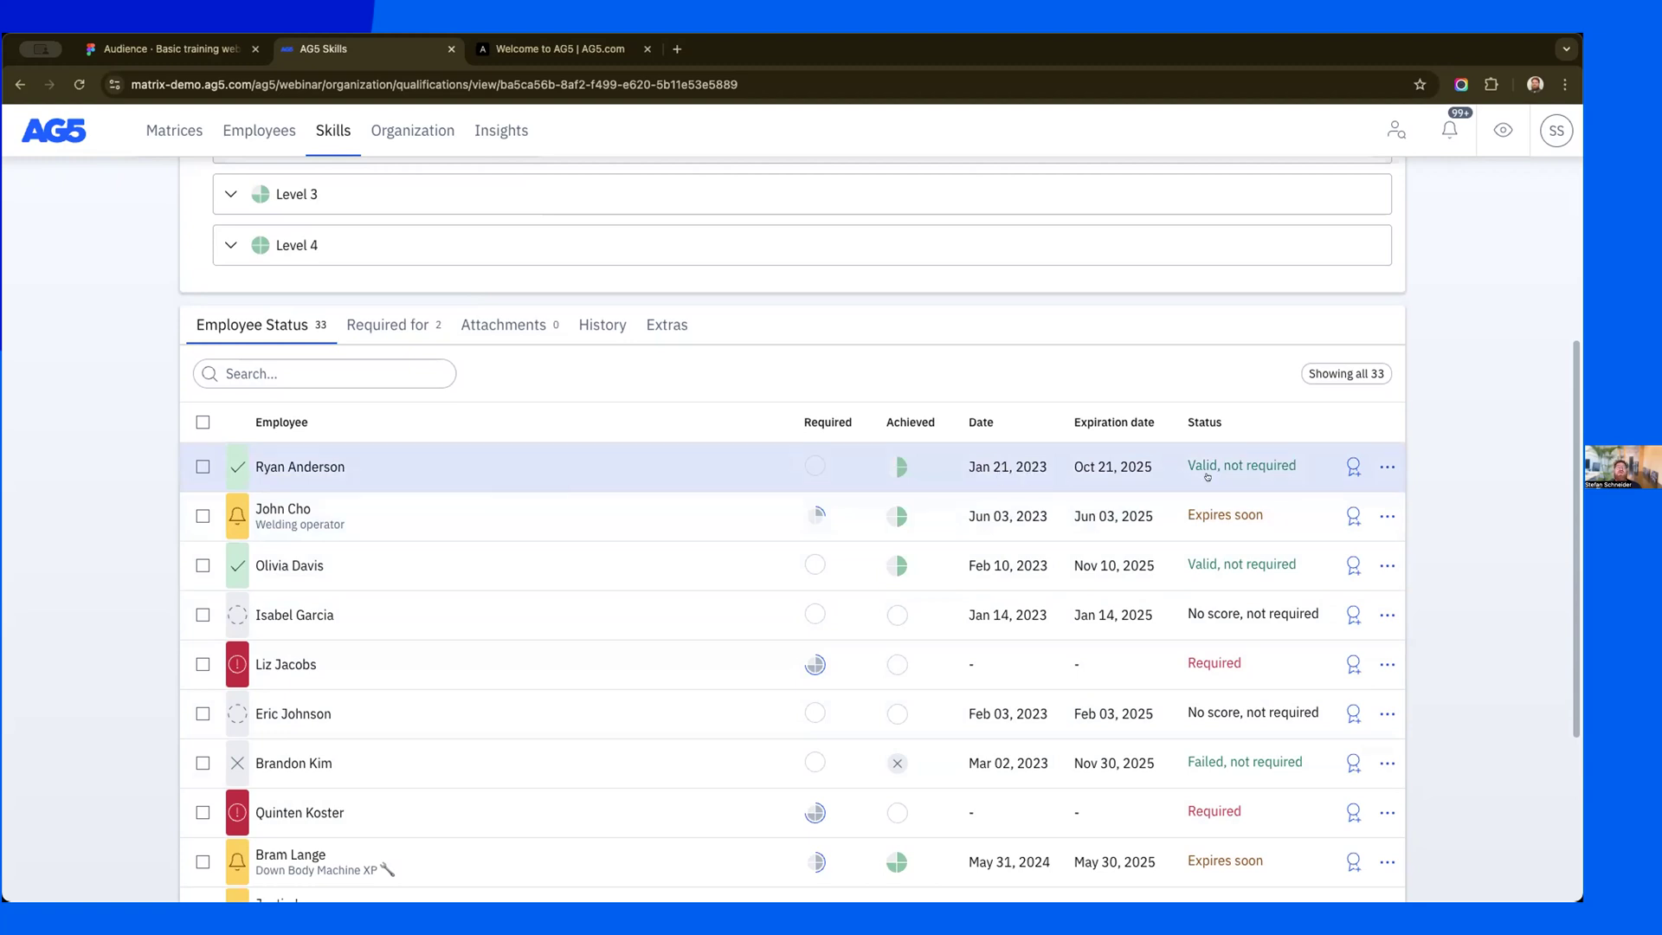
scroll(1244, 472, down, 1)
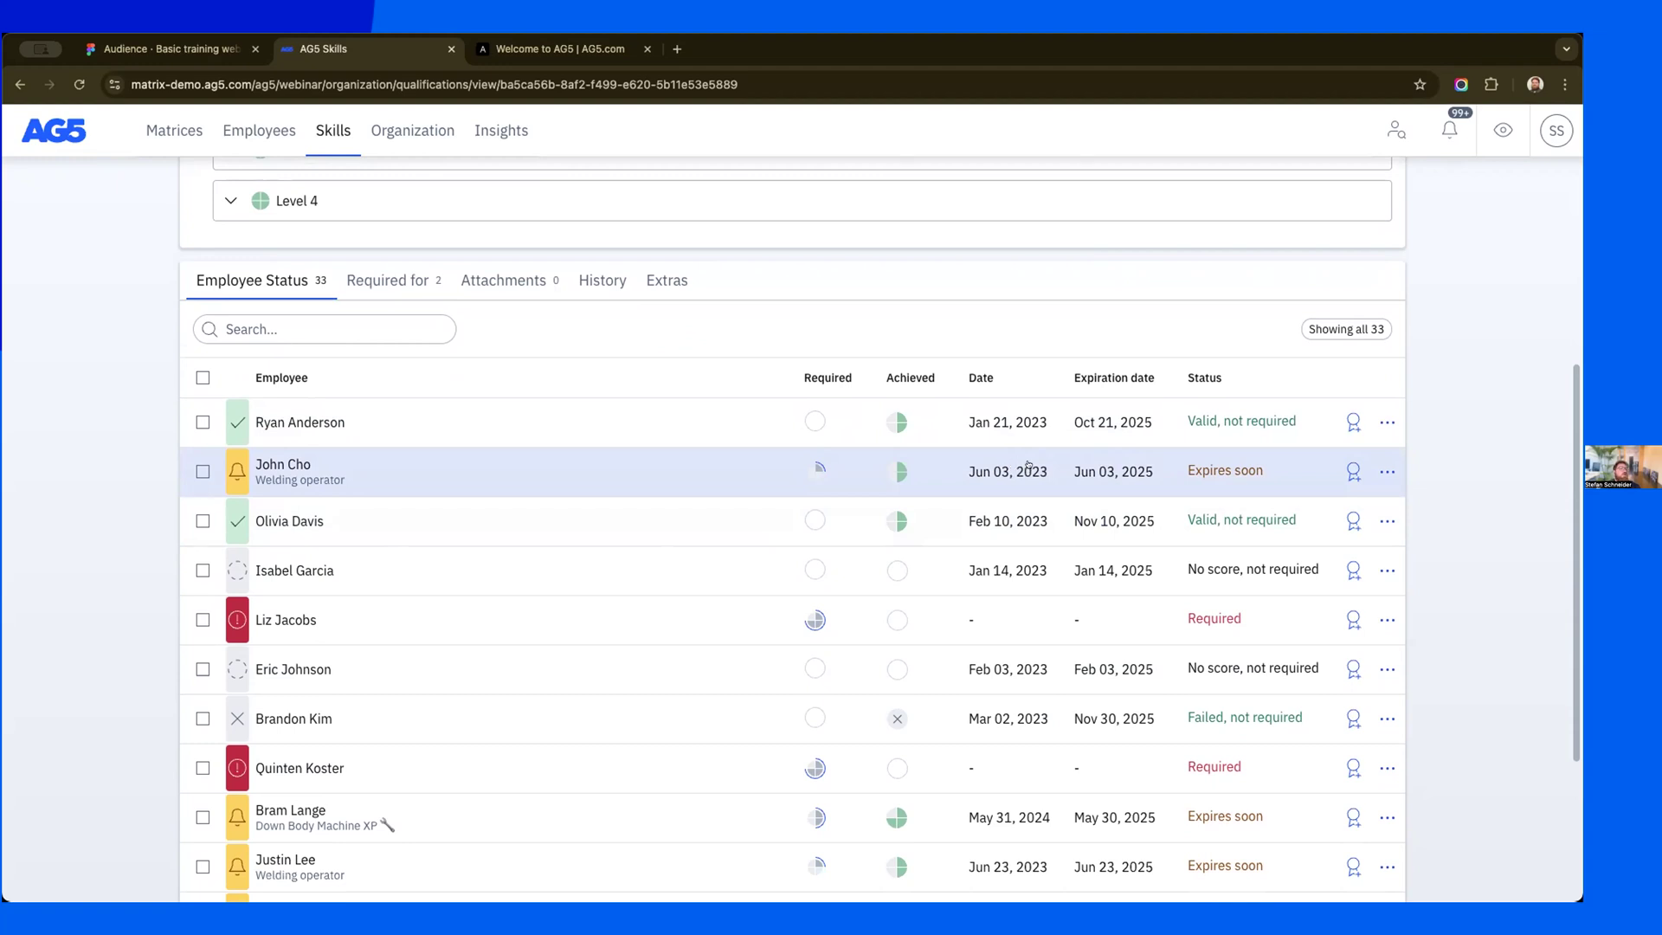
scroll(765, 547, down, 3)
scroll(765, 548, down, 8)
scroll(761, 557, down, 3)
scroll(762, 556, up, 8)
scroll(762, 557, up, 3)
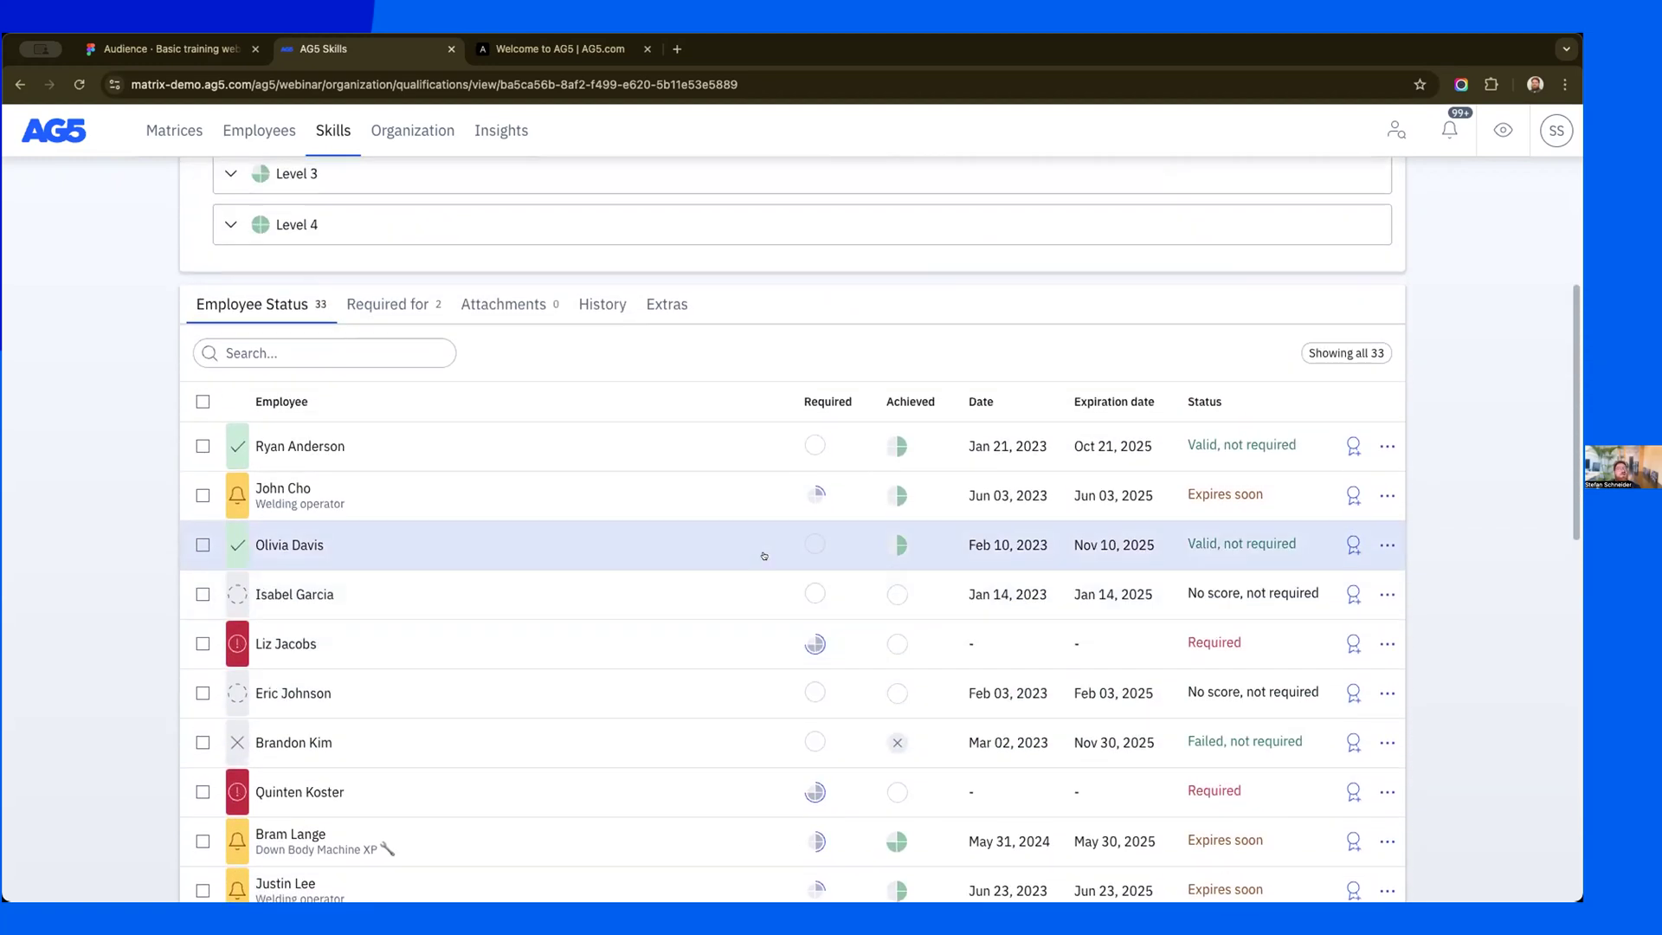
- Review which groupings require the skill and its attachments, and return to the employee status list
click(382, 303)
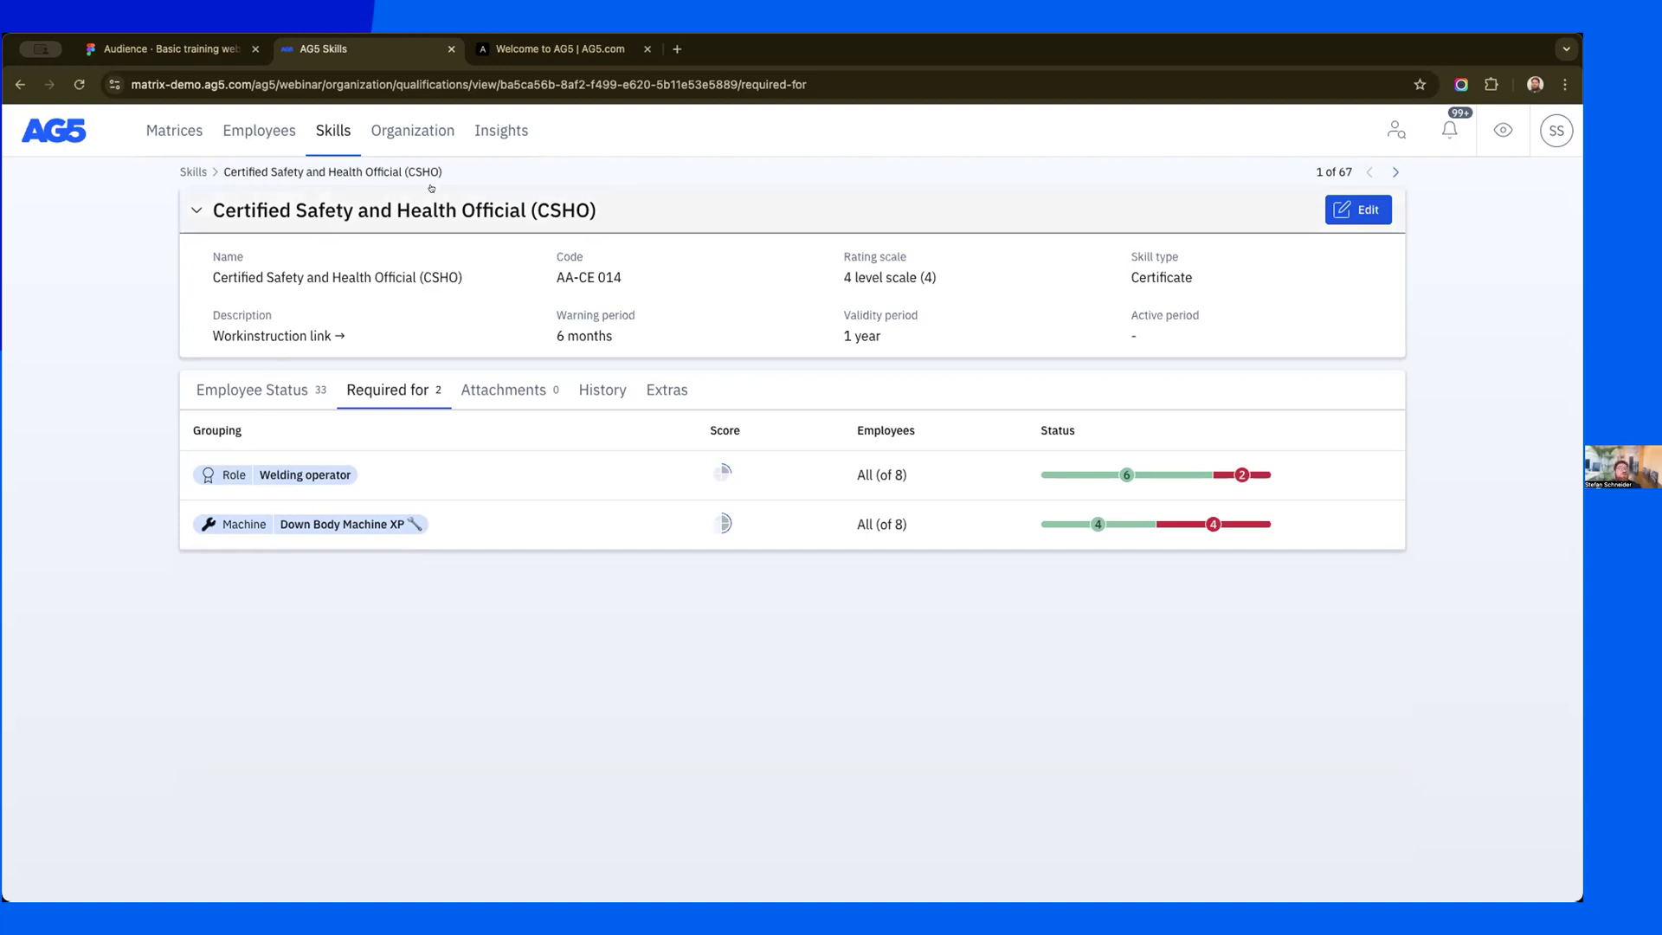
click(485, 391)
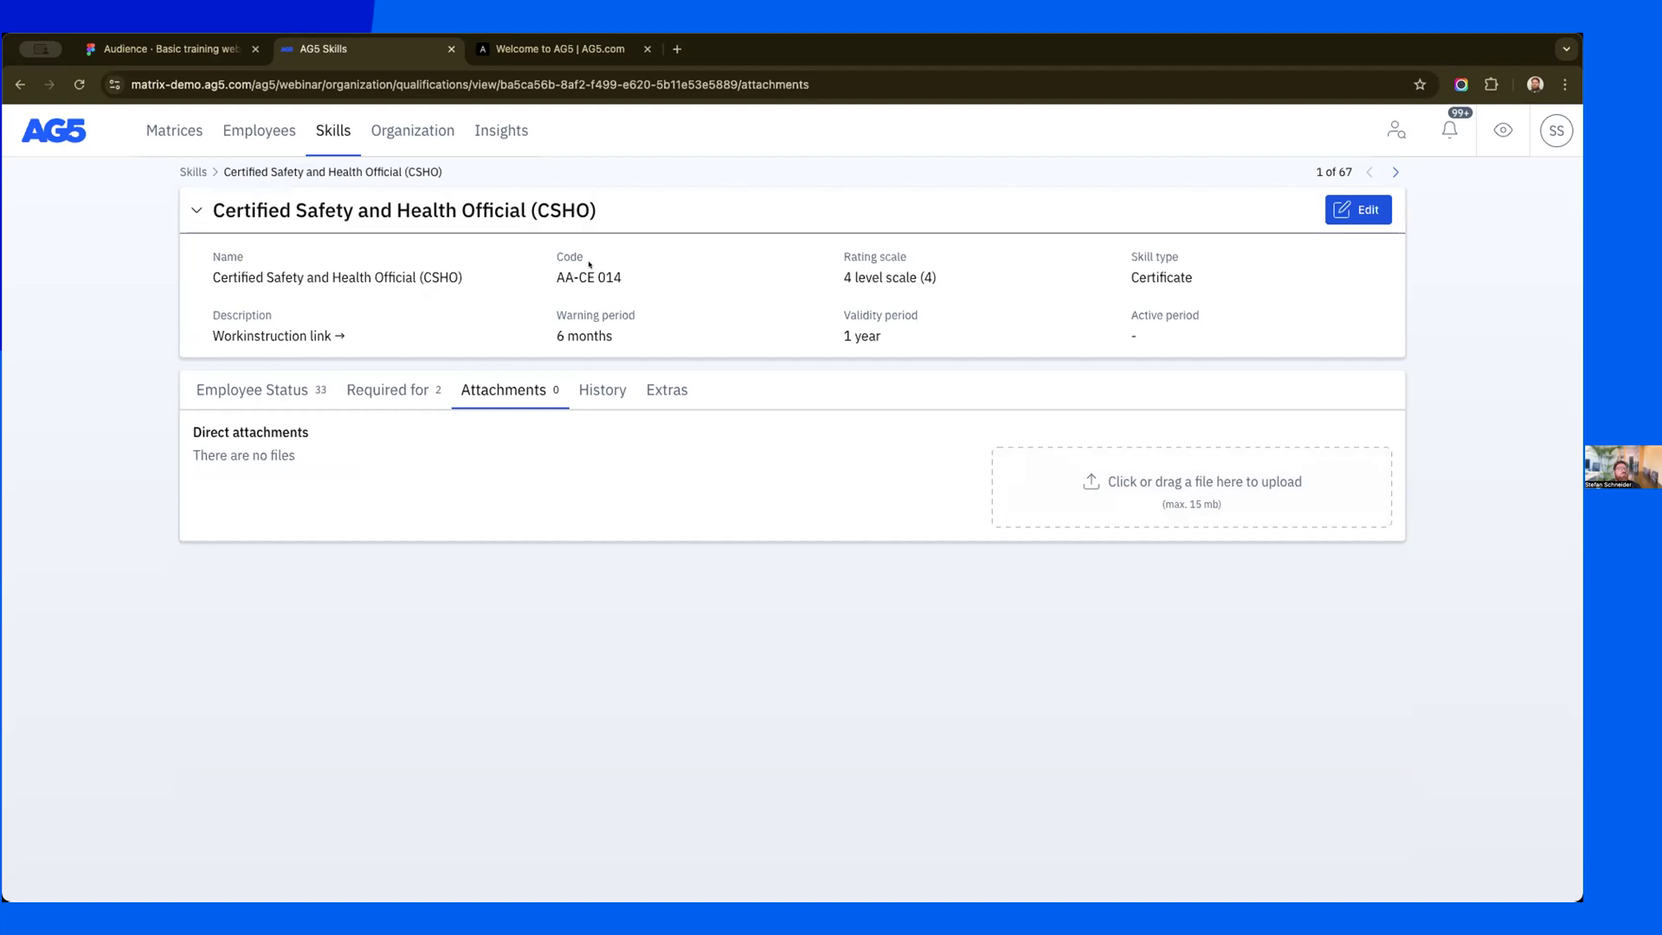
click(233, 385)
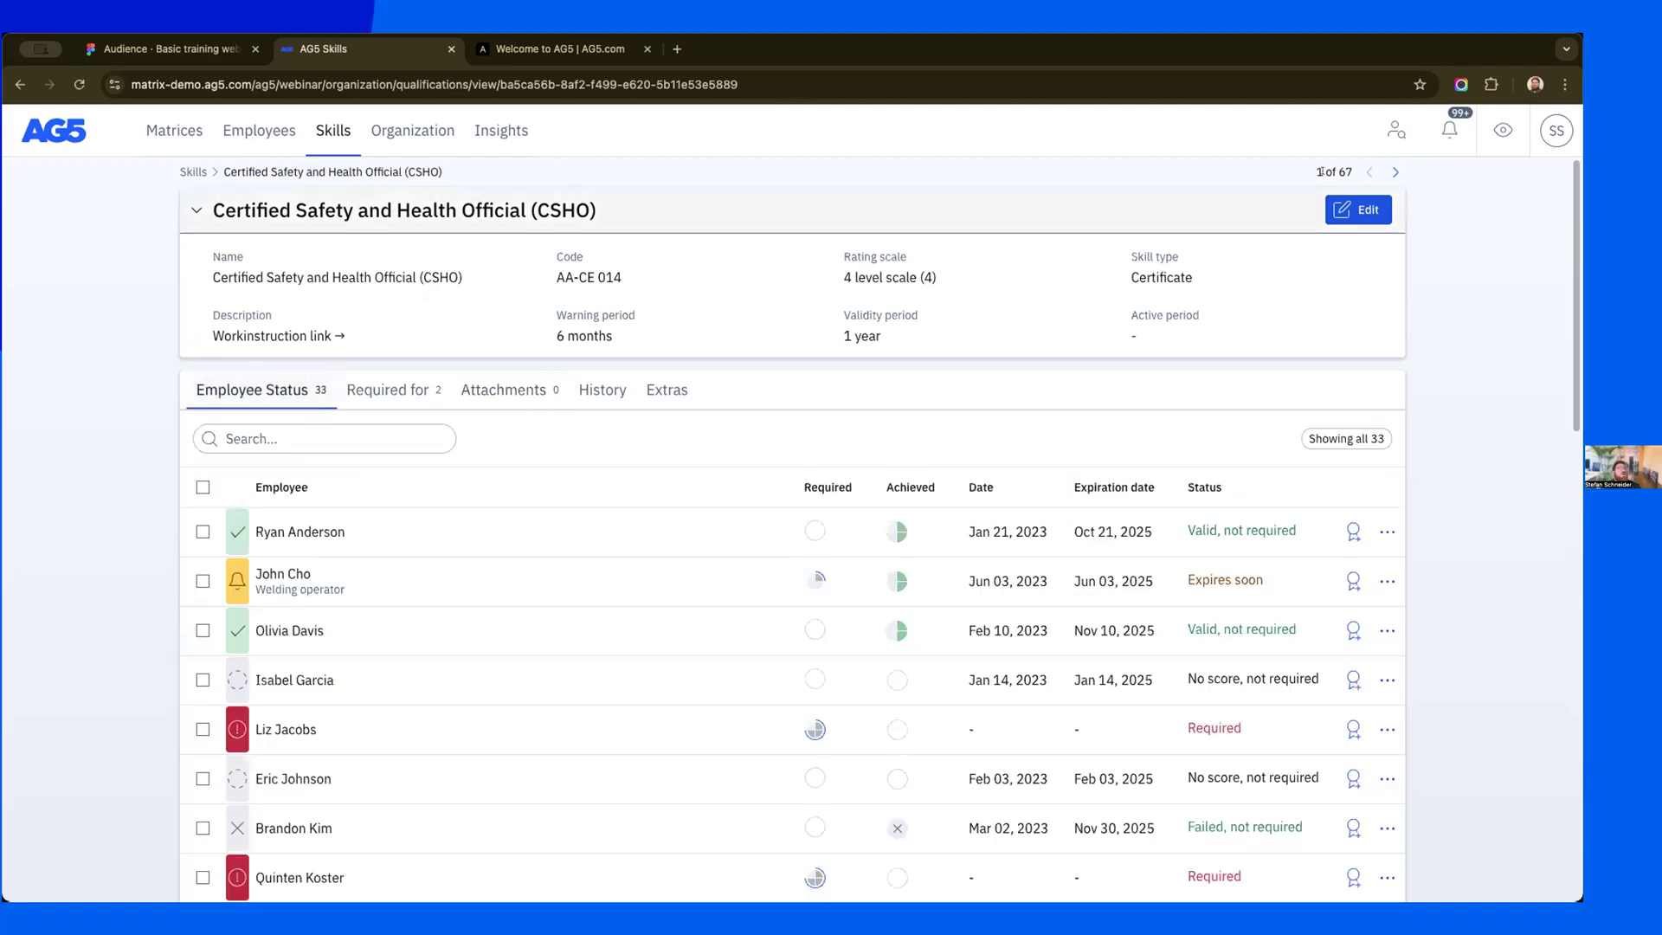
- Open the skill's details for editing, examine its rating scale, and close them without changes
click(1367, 210)
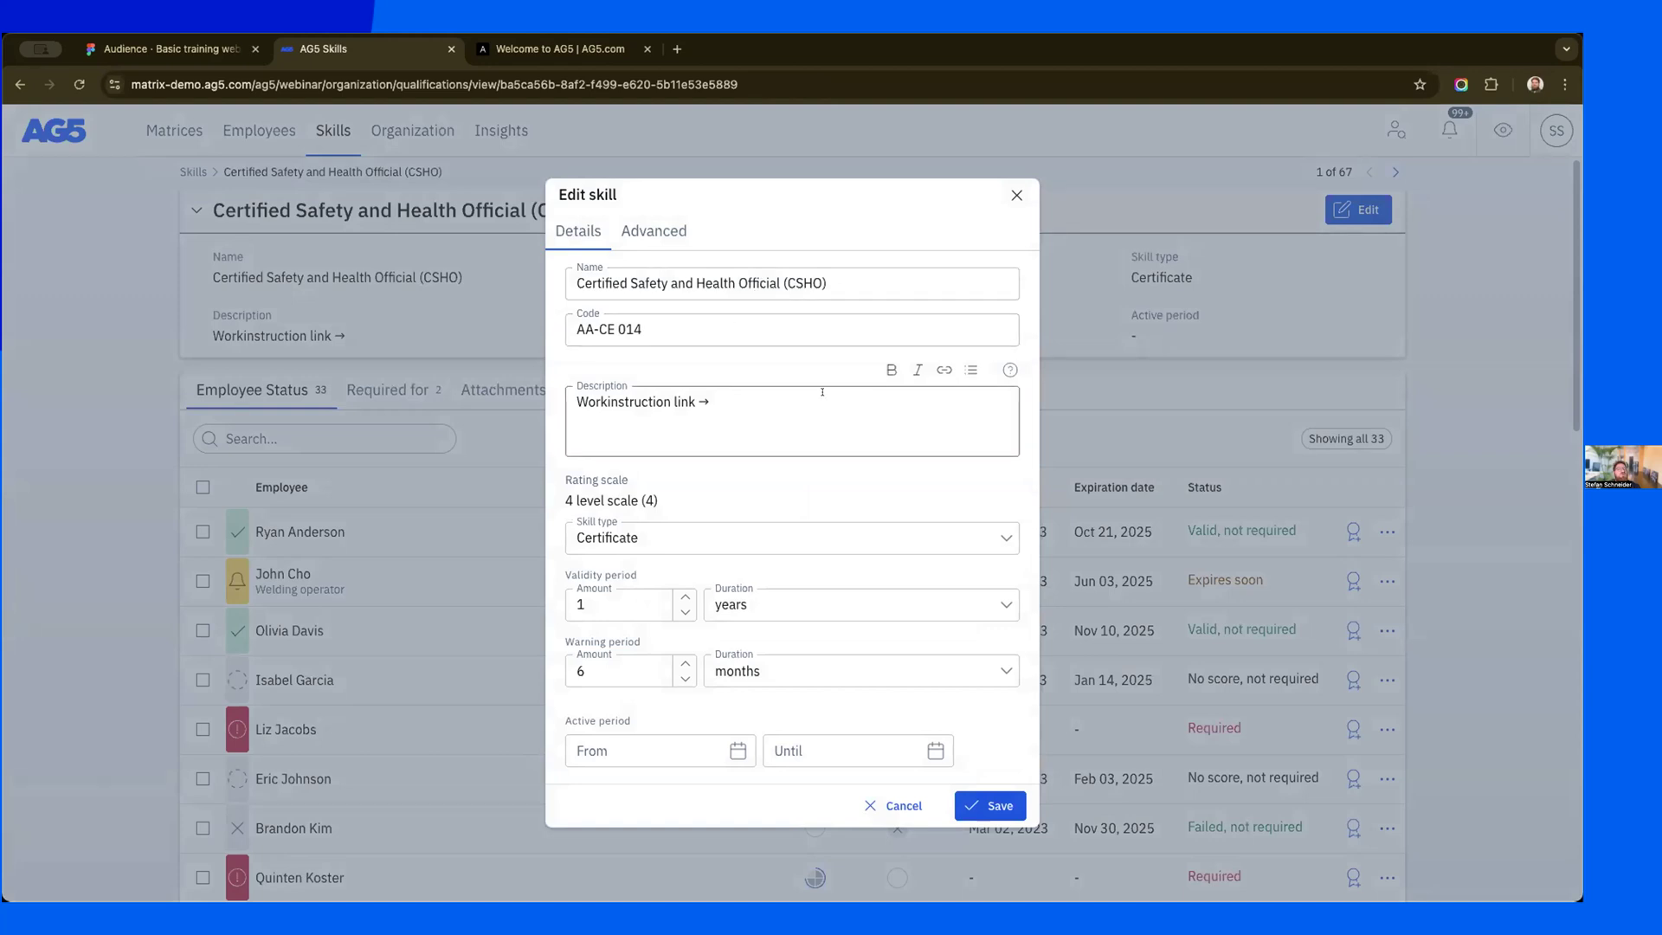
double_click(598, 490)
triple_click(621, 494)
triple_click(589, 489)
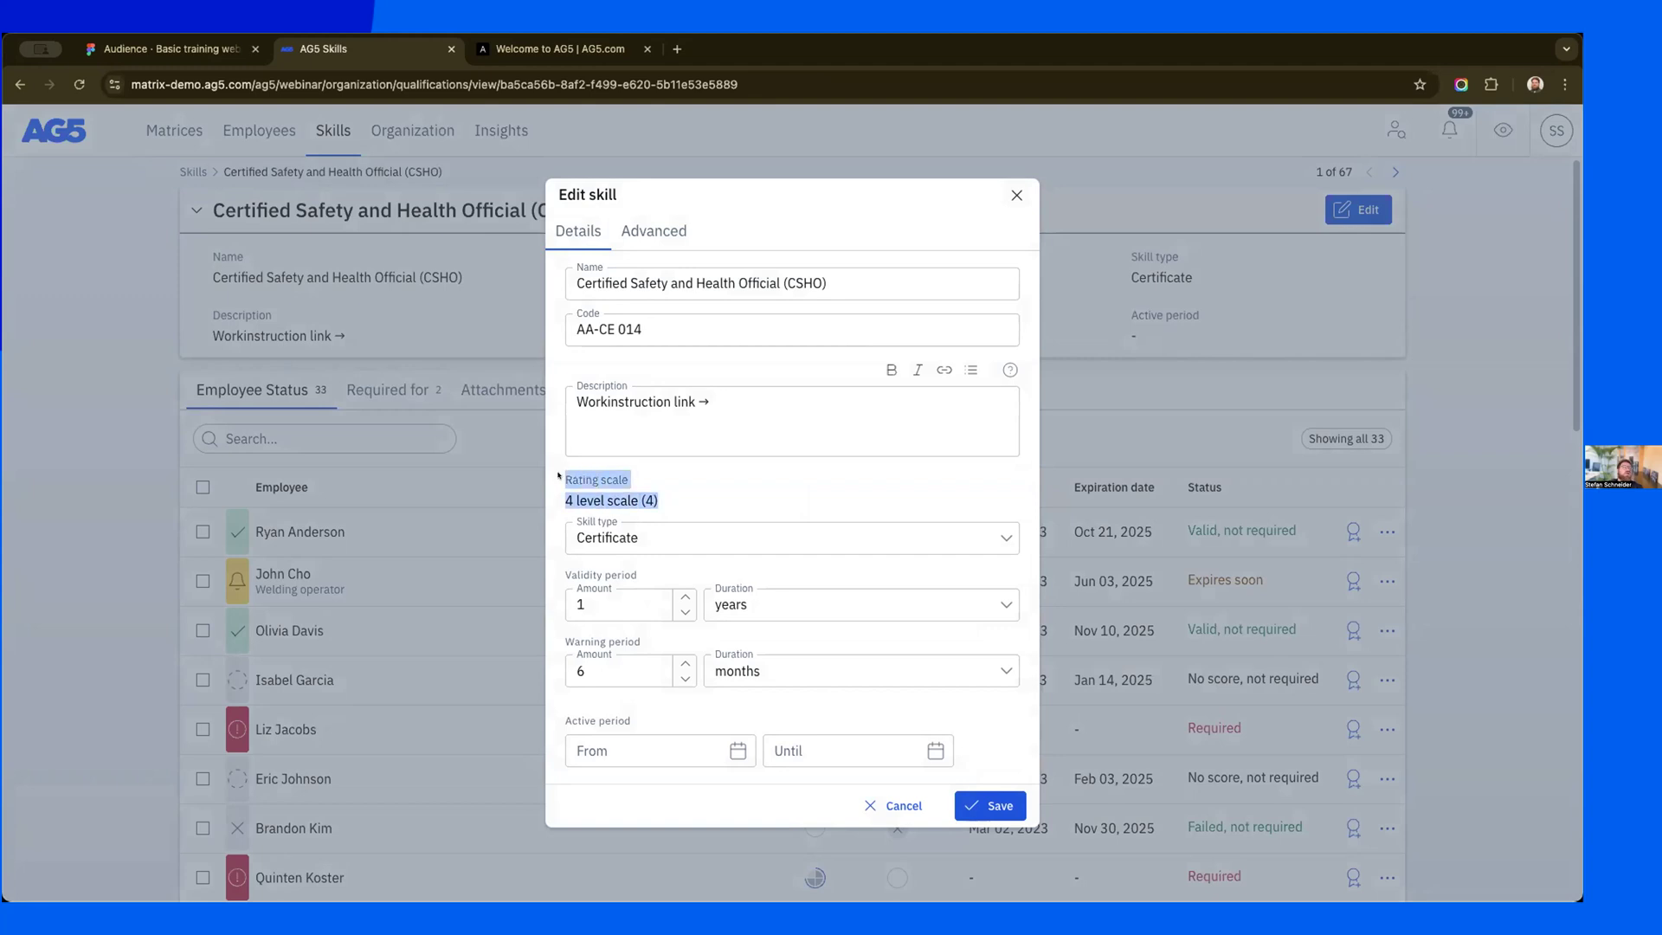
click(597, 486)
drag(655, 490, 561, 476)
click(1017, 195)
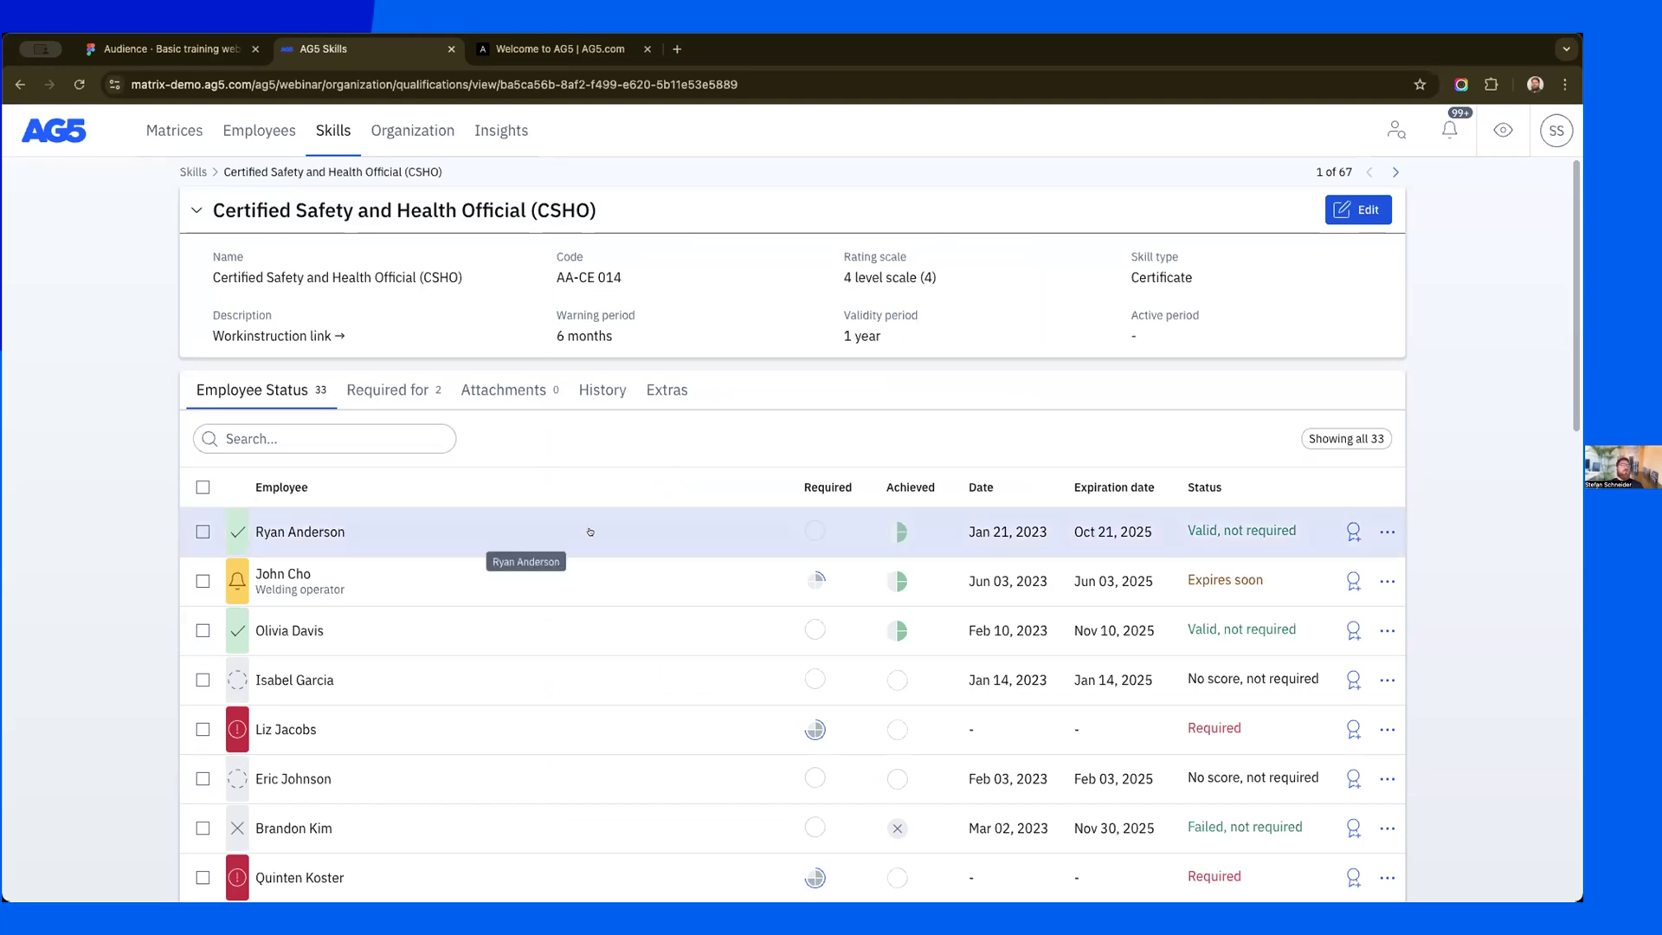
- Set the Certified Safety and Health Official (CSHO) skill's active period to end on 03/04/2025 and save the skill
click(1358, 210)
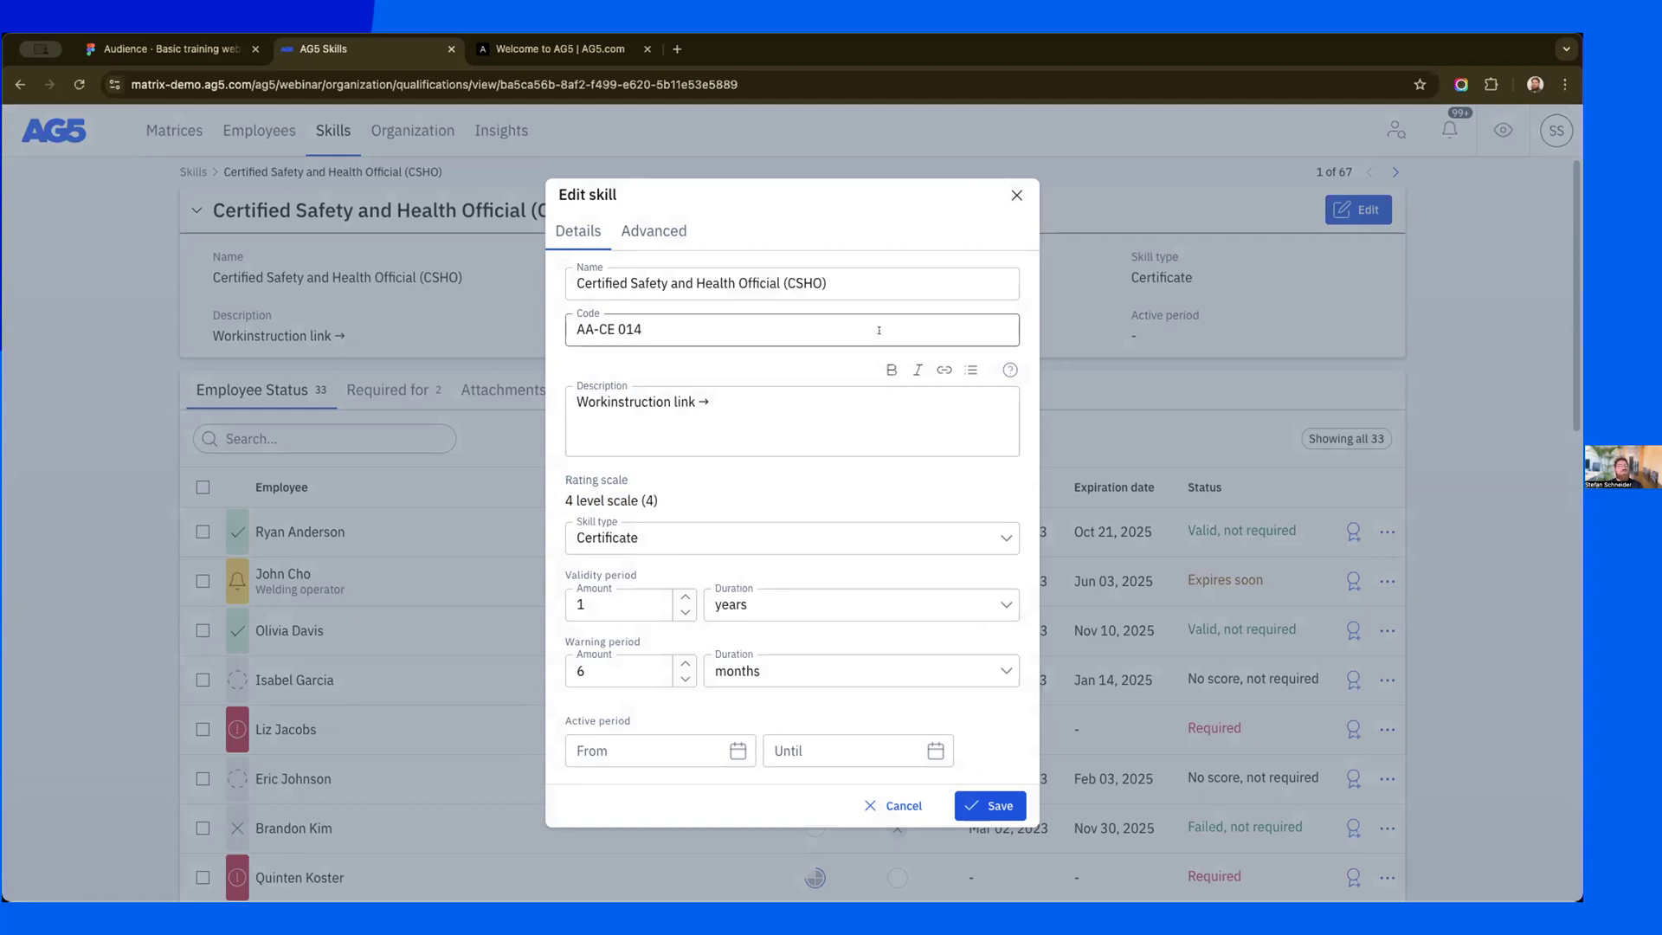
click(1012, 193)
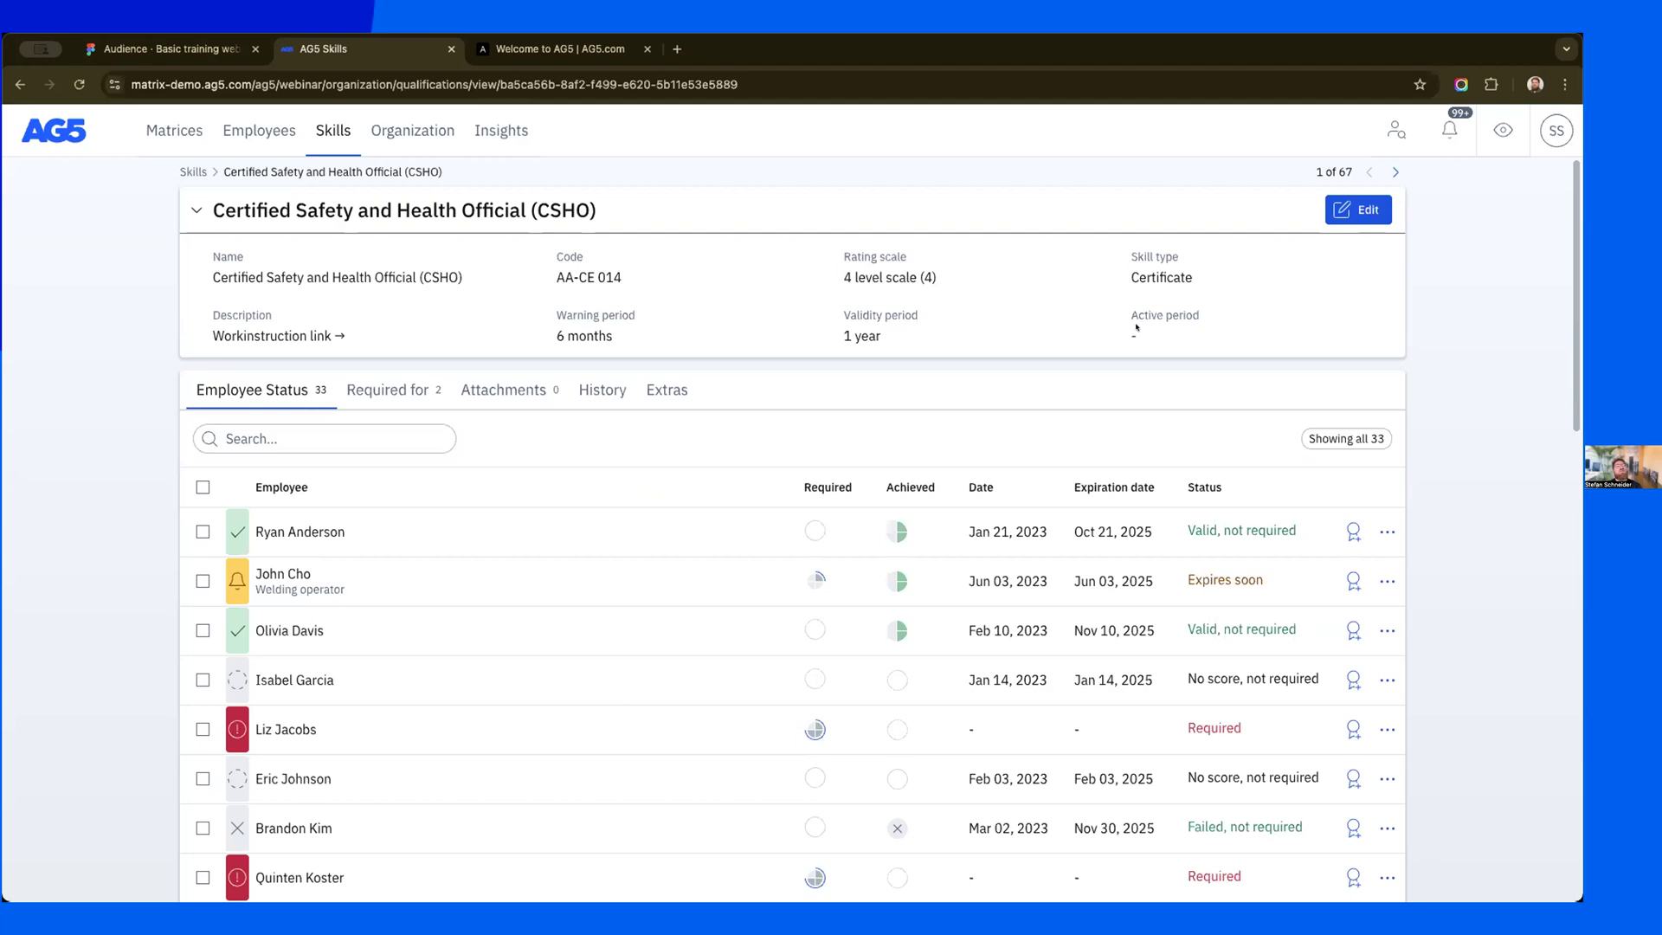
click(1281, 216)
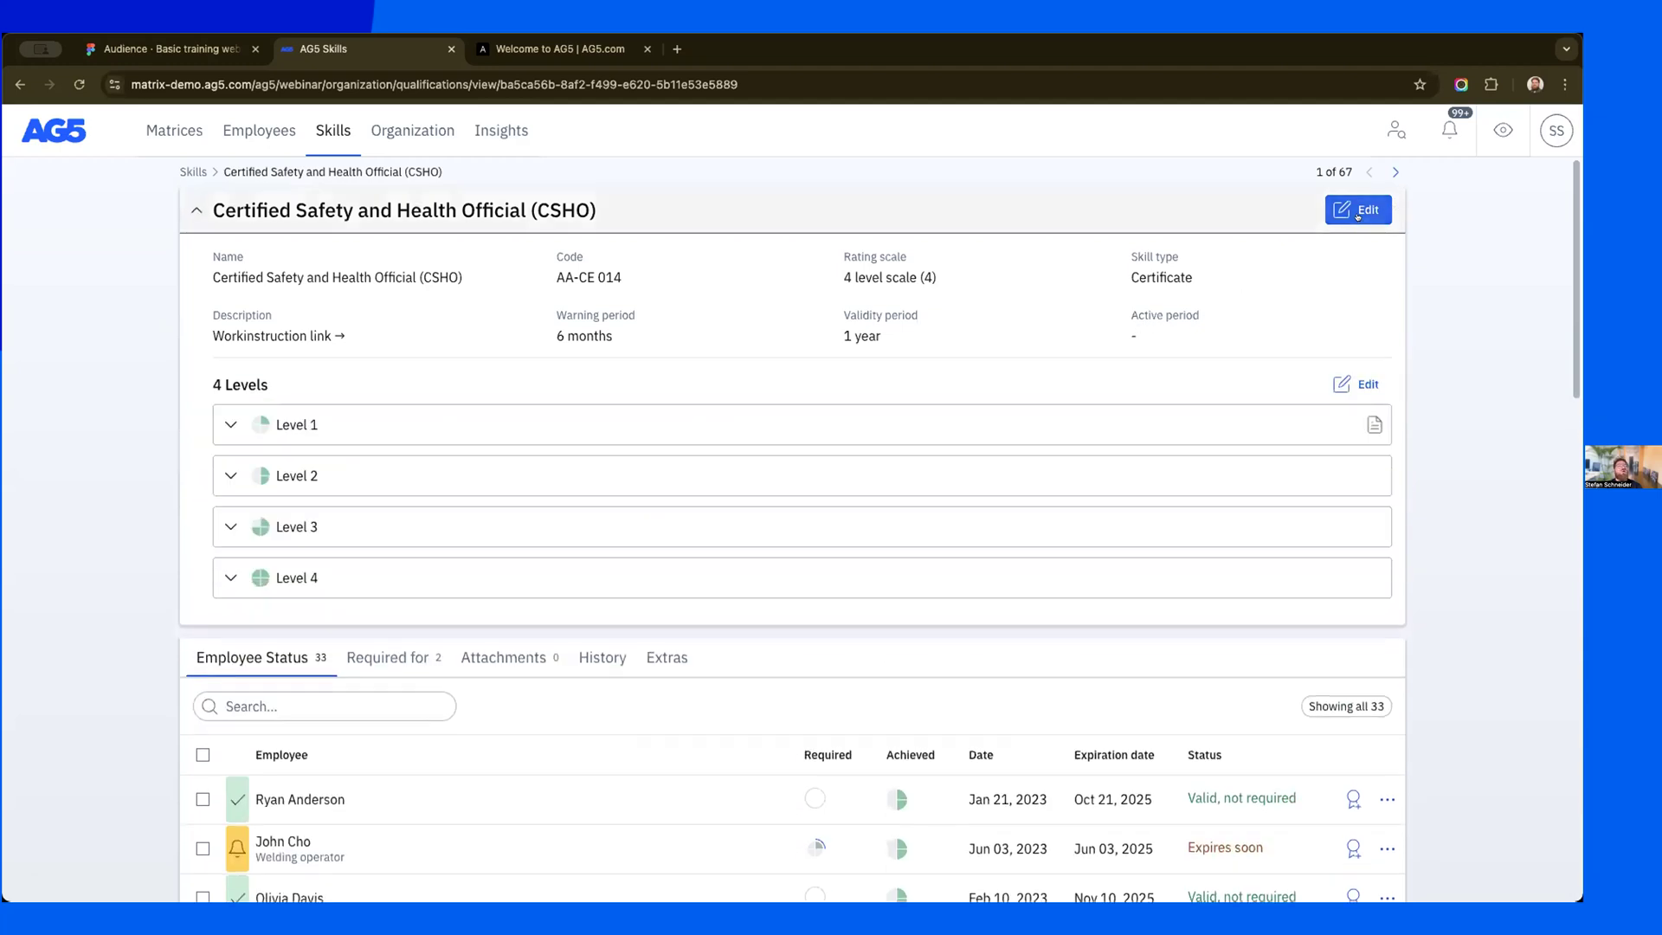
click(1362, 219)
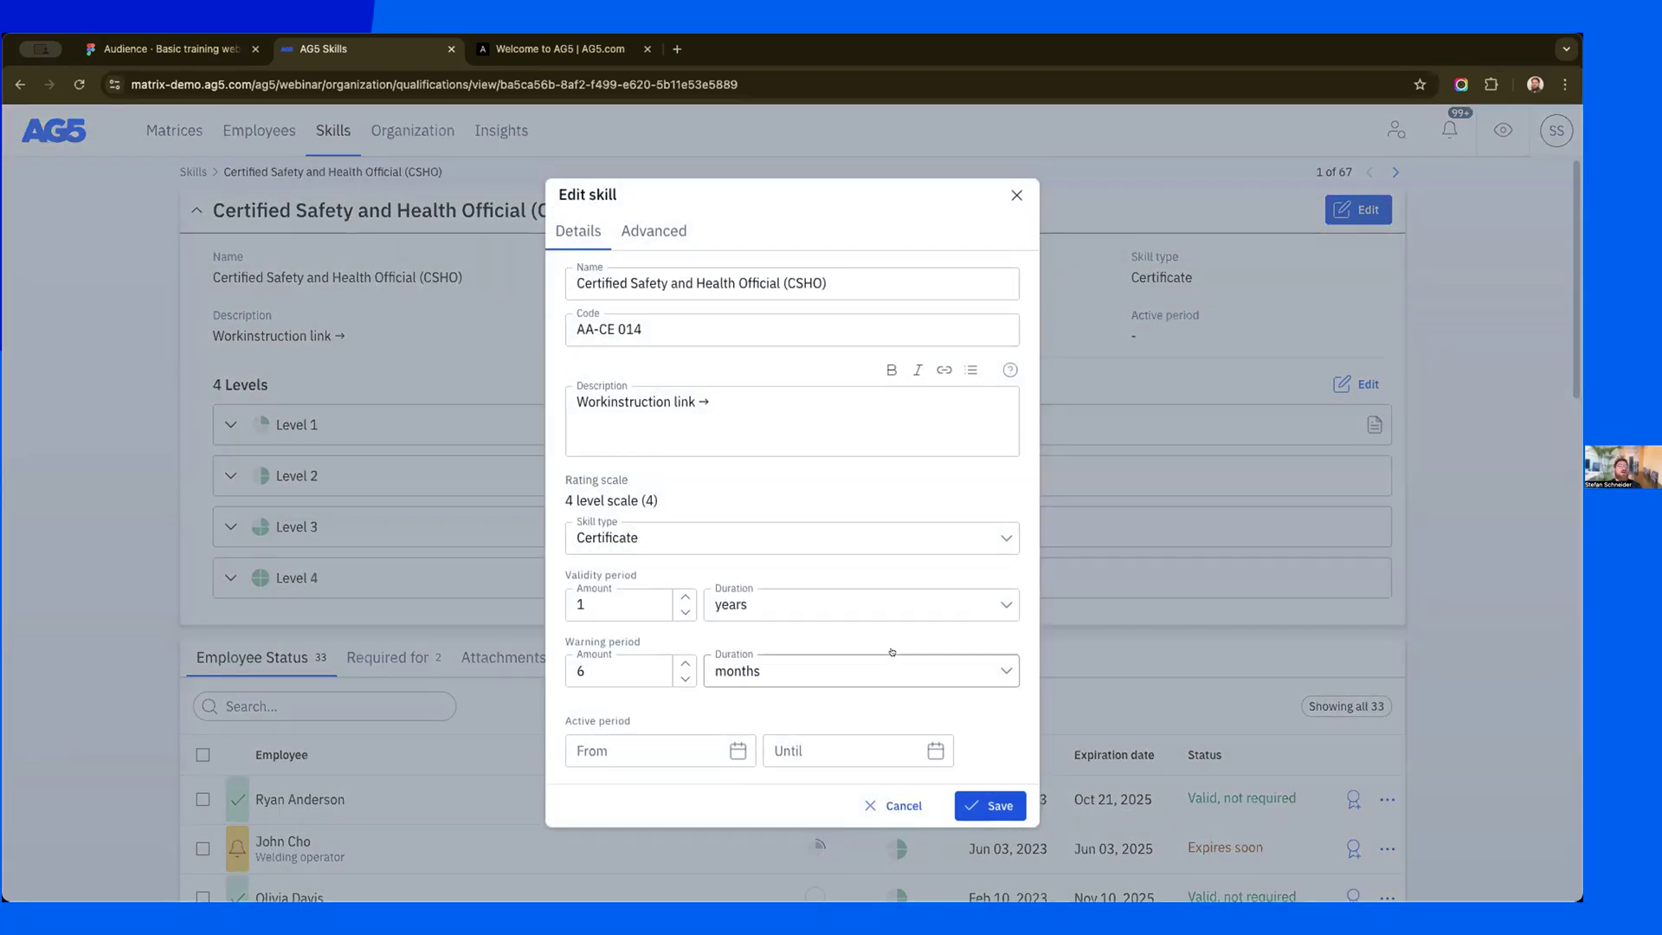
click(924, 740)
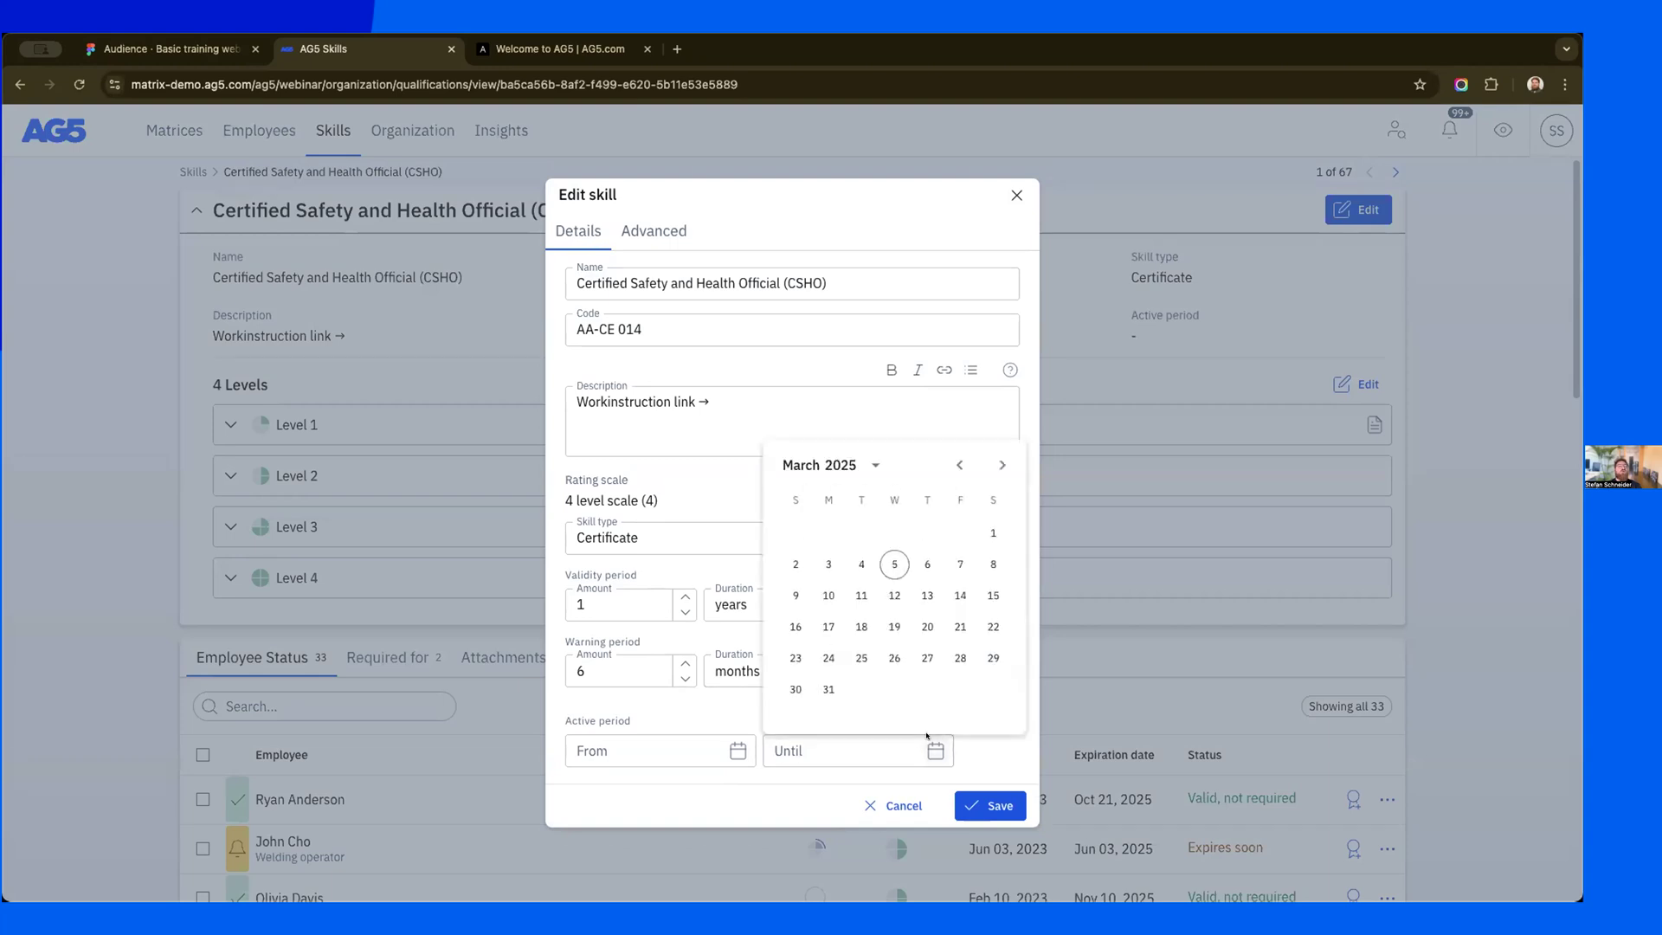
click(861, 563)
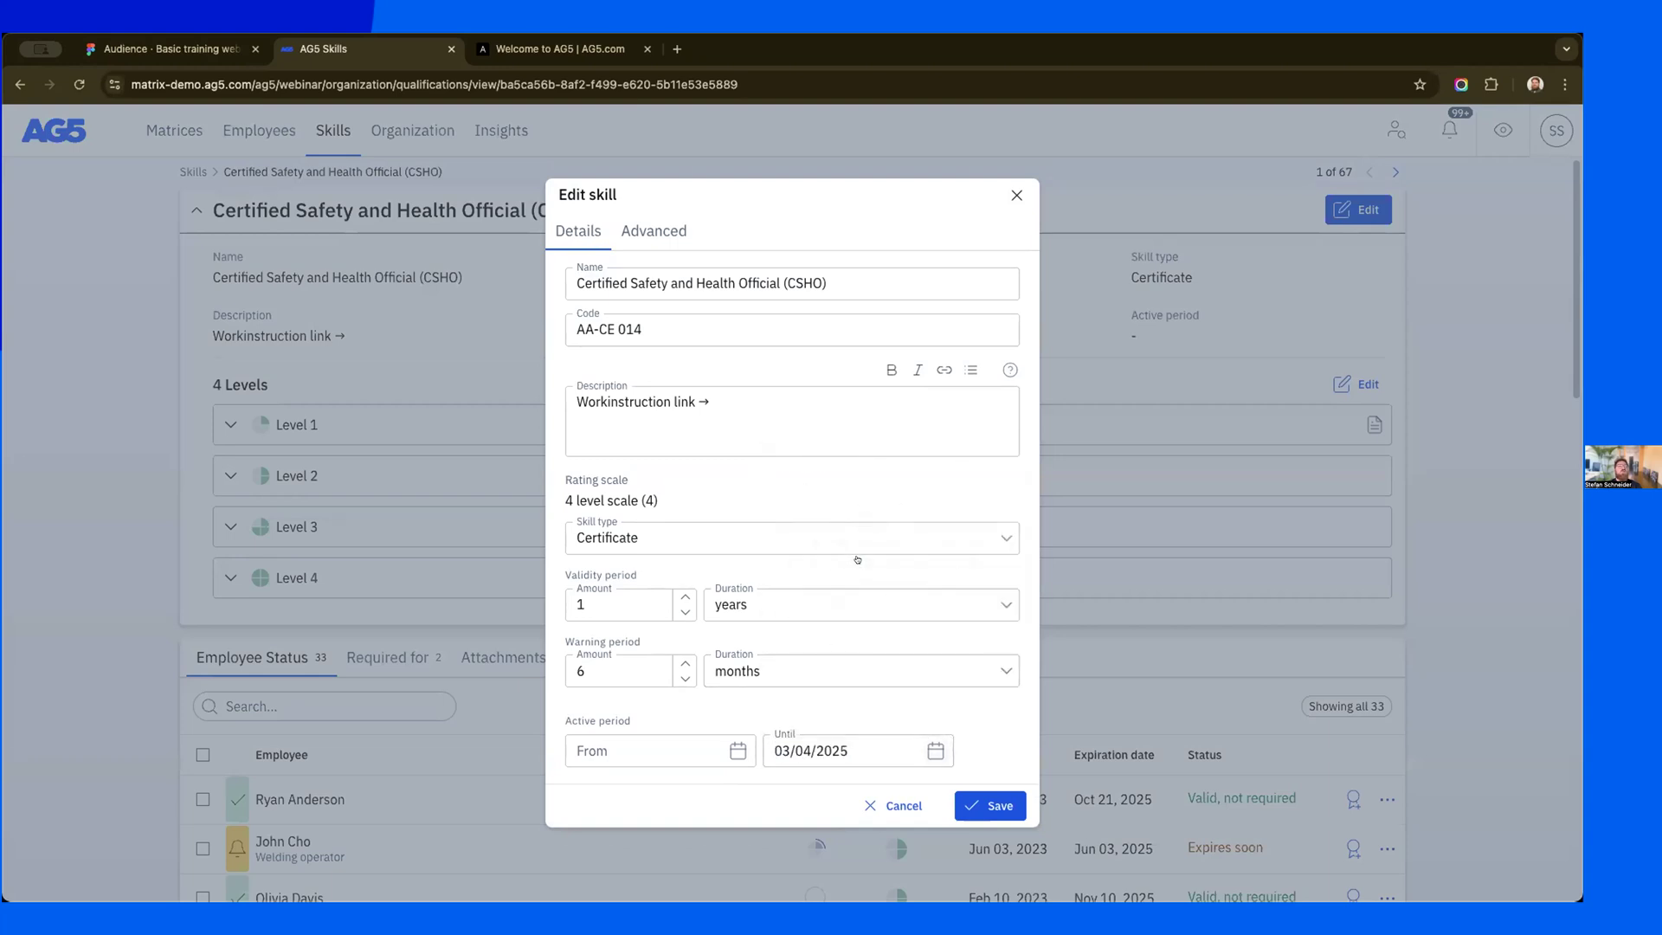
click(1011, 806)
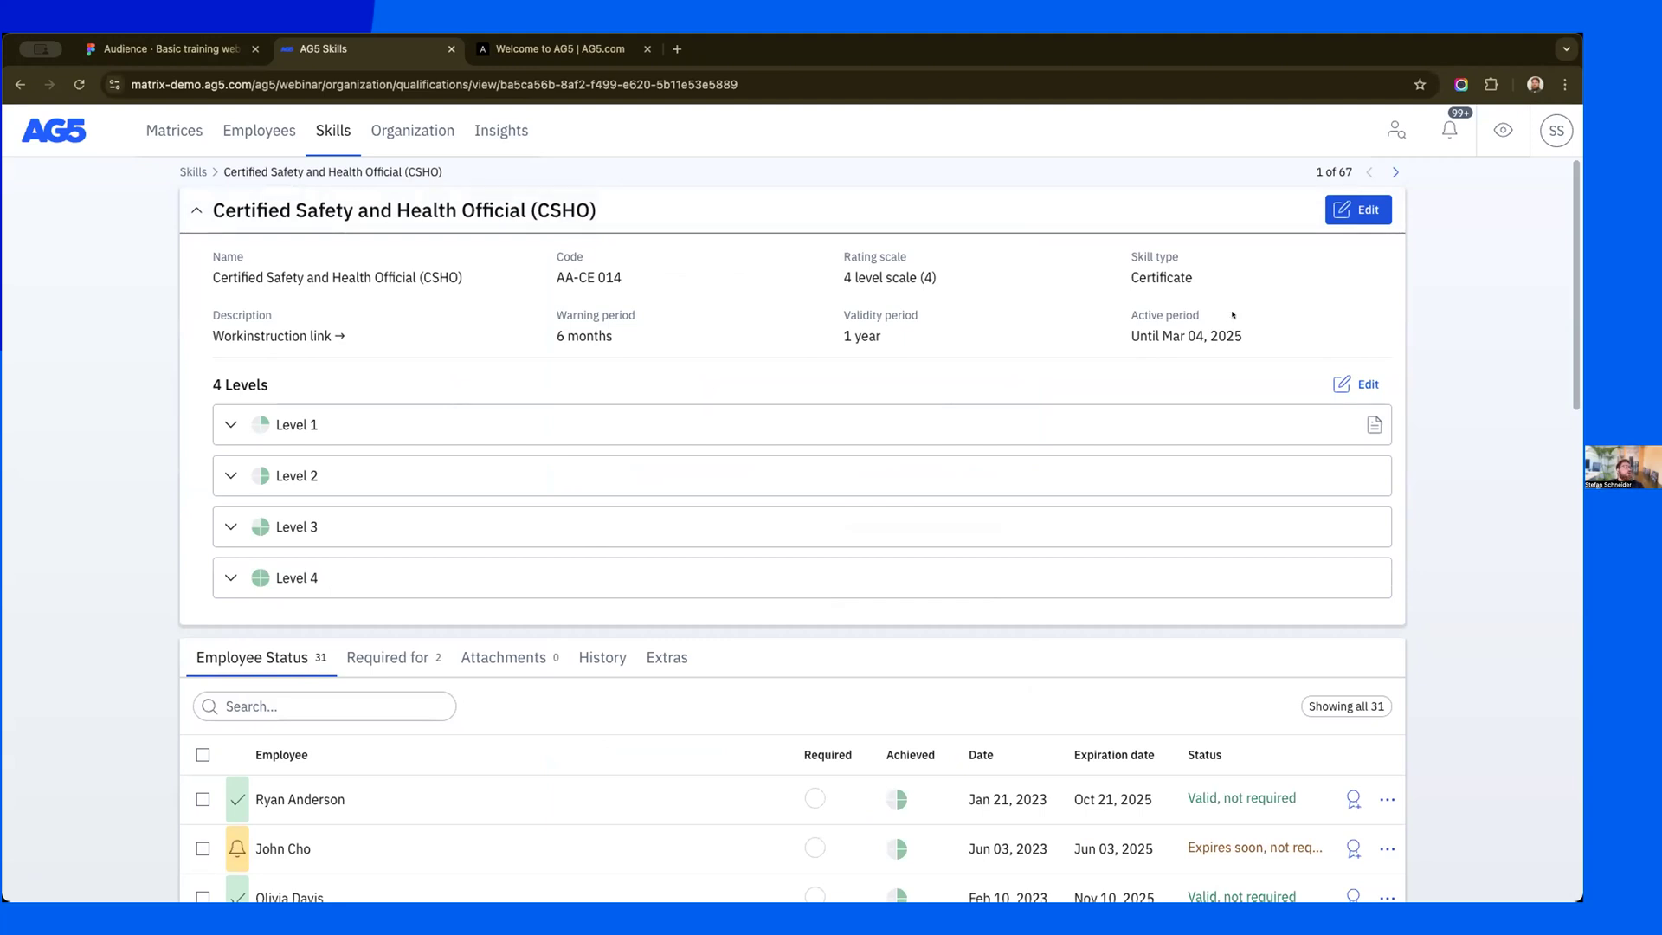
- Return to the skills list and start creating a skill named "AG5 Expert"
click(340, 132)
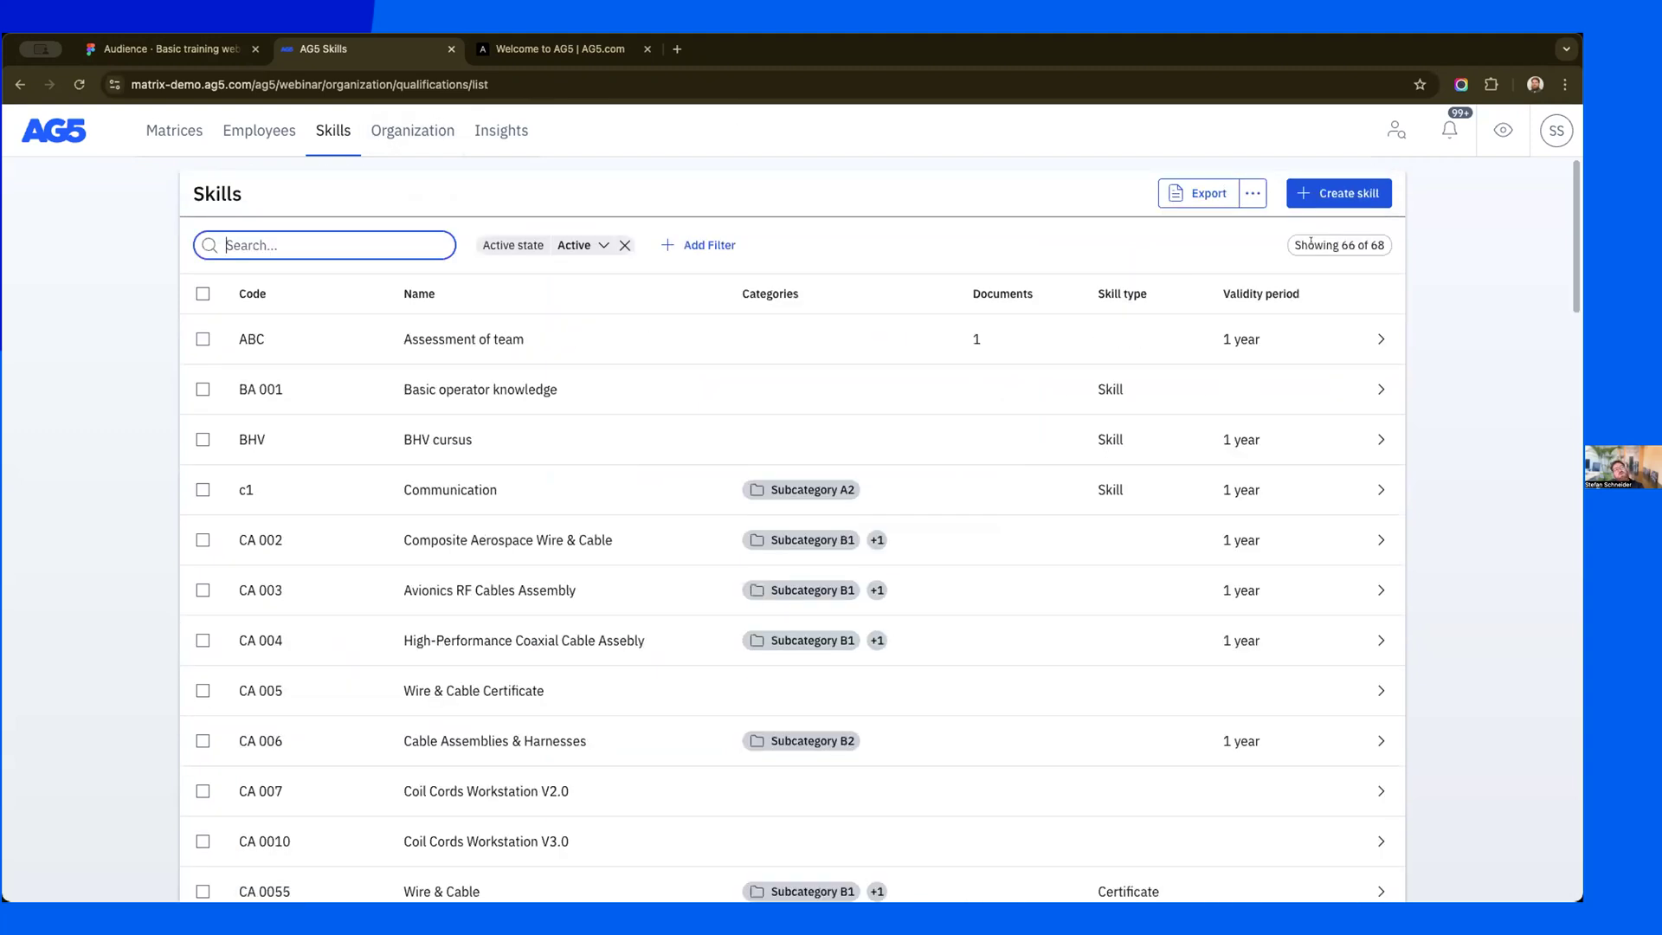
click(1352, 192)
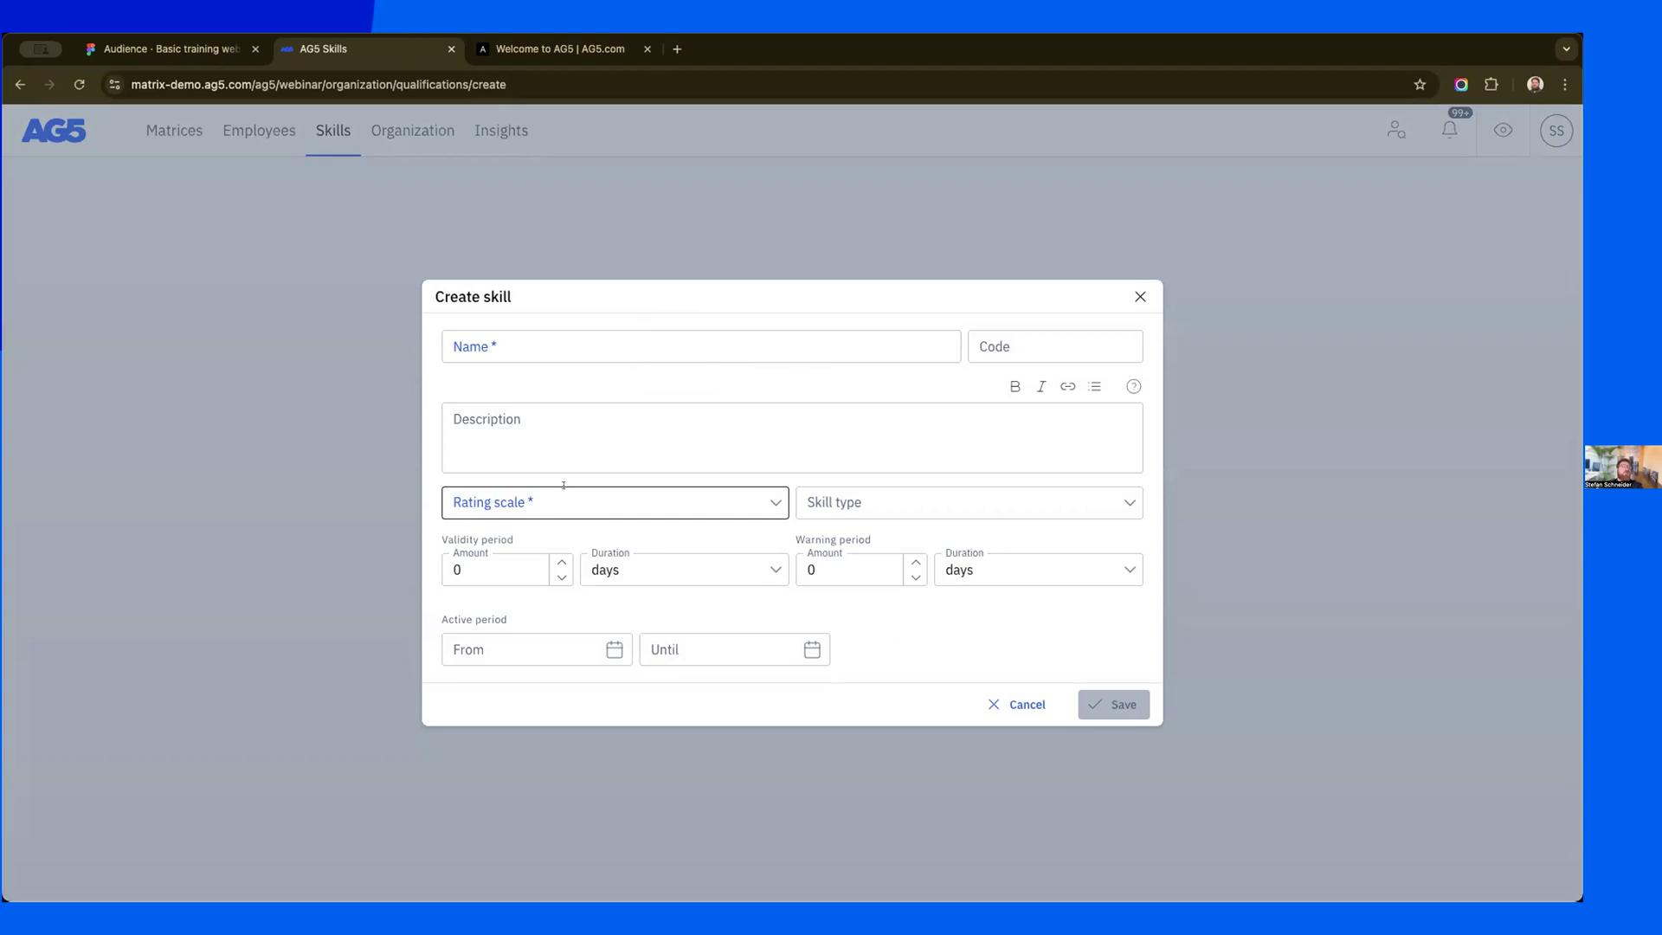
click(662, 343)
text(Forl)
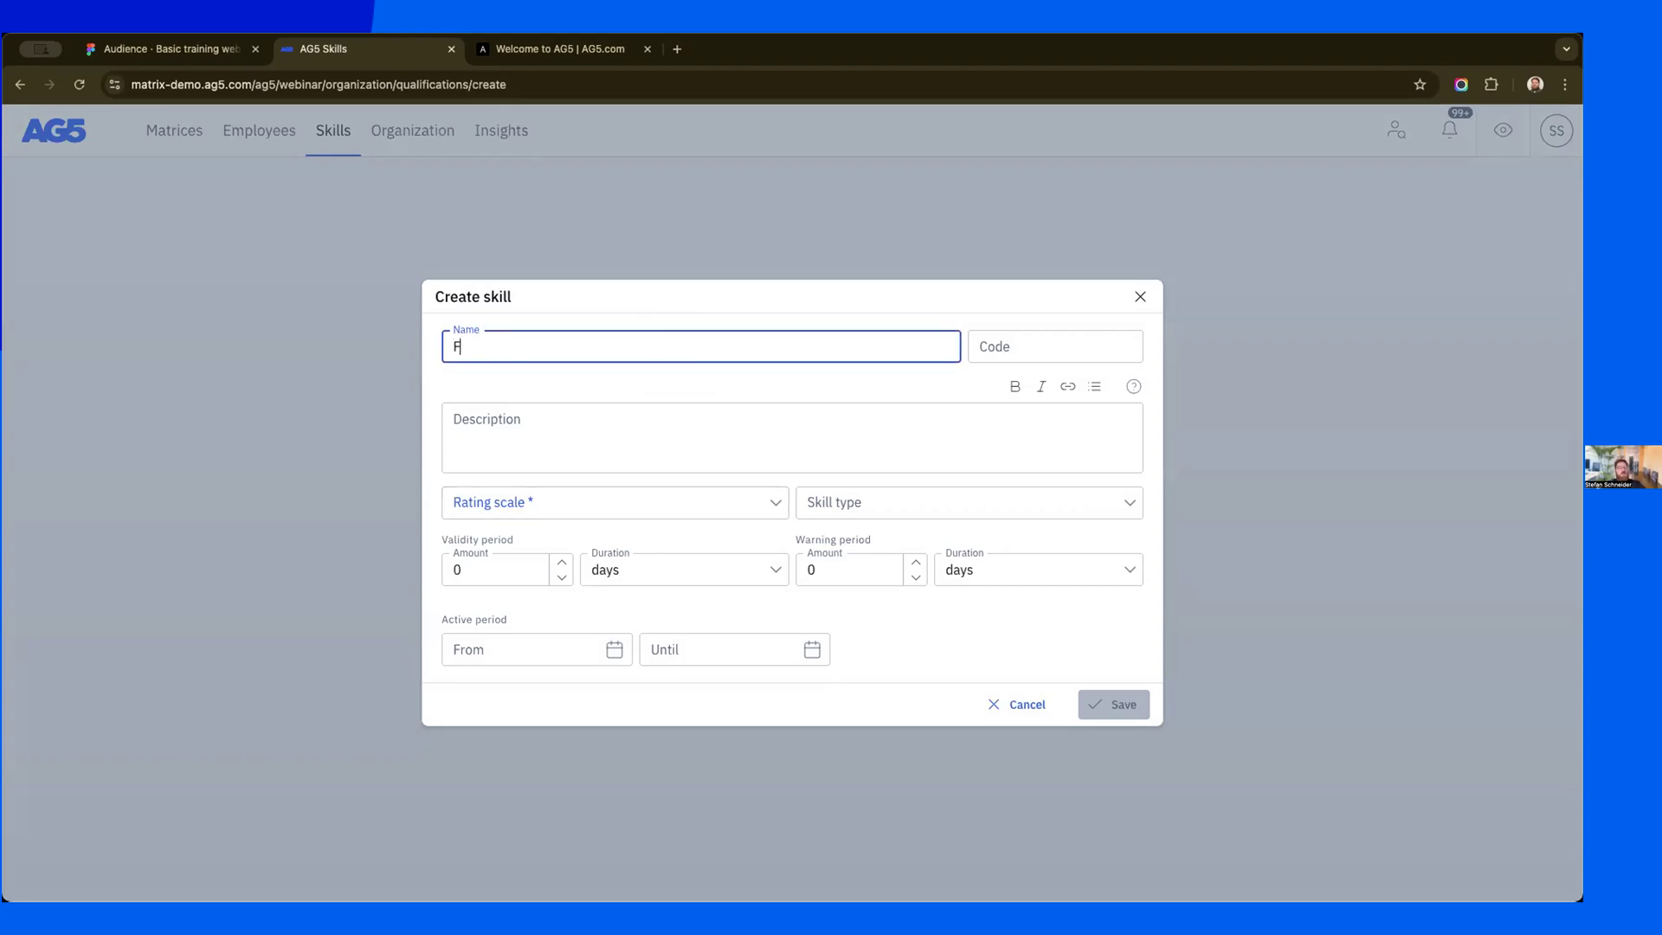
key(BackSpace)
key(BackSpace)
key(BackSpace)
key(BackSpace)
text(AG5 EXP)
key(BackSpace)
key(BackSpace)
text(xpert)
- Try AG-1, a copy of the skill's name, and Z1 as the new skill's code
click(995, 358)
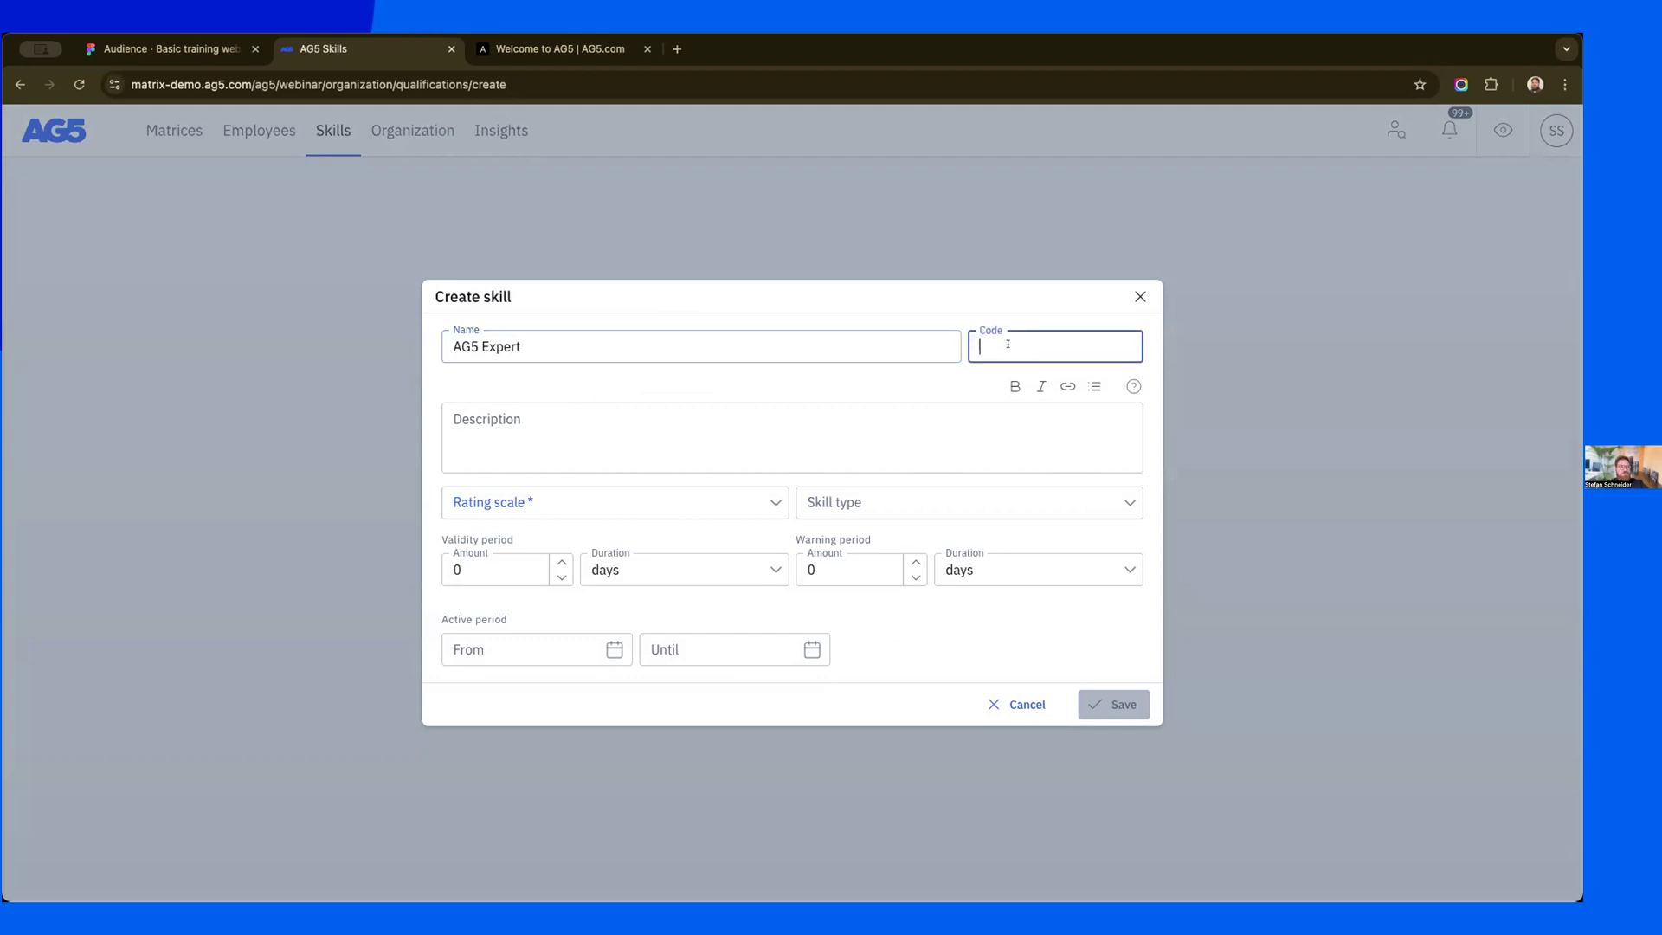
text(AG-1)
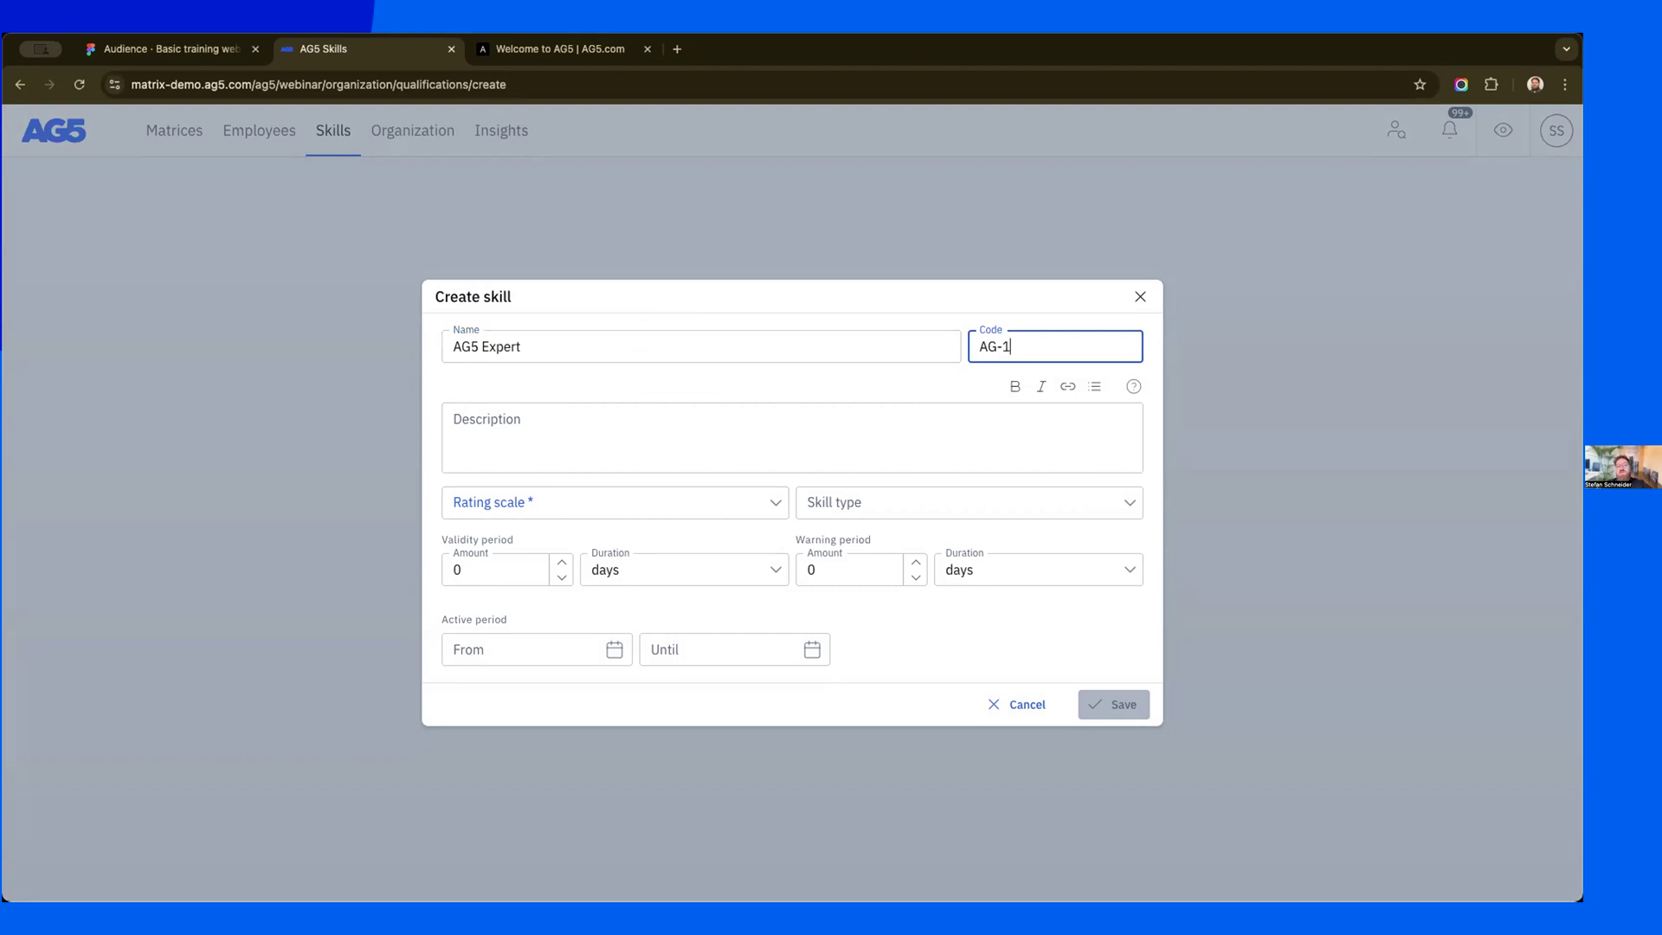
key(shift+Tab)
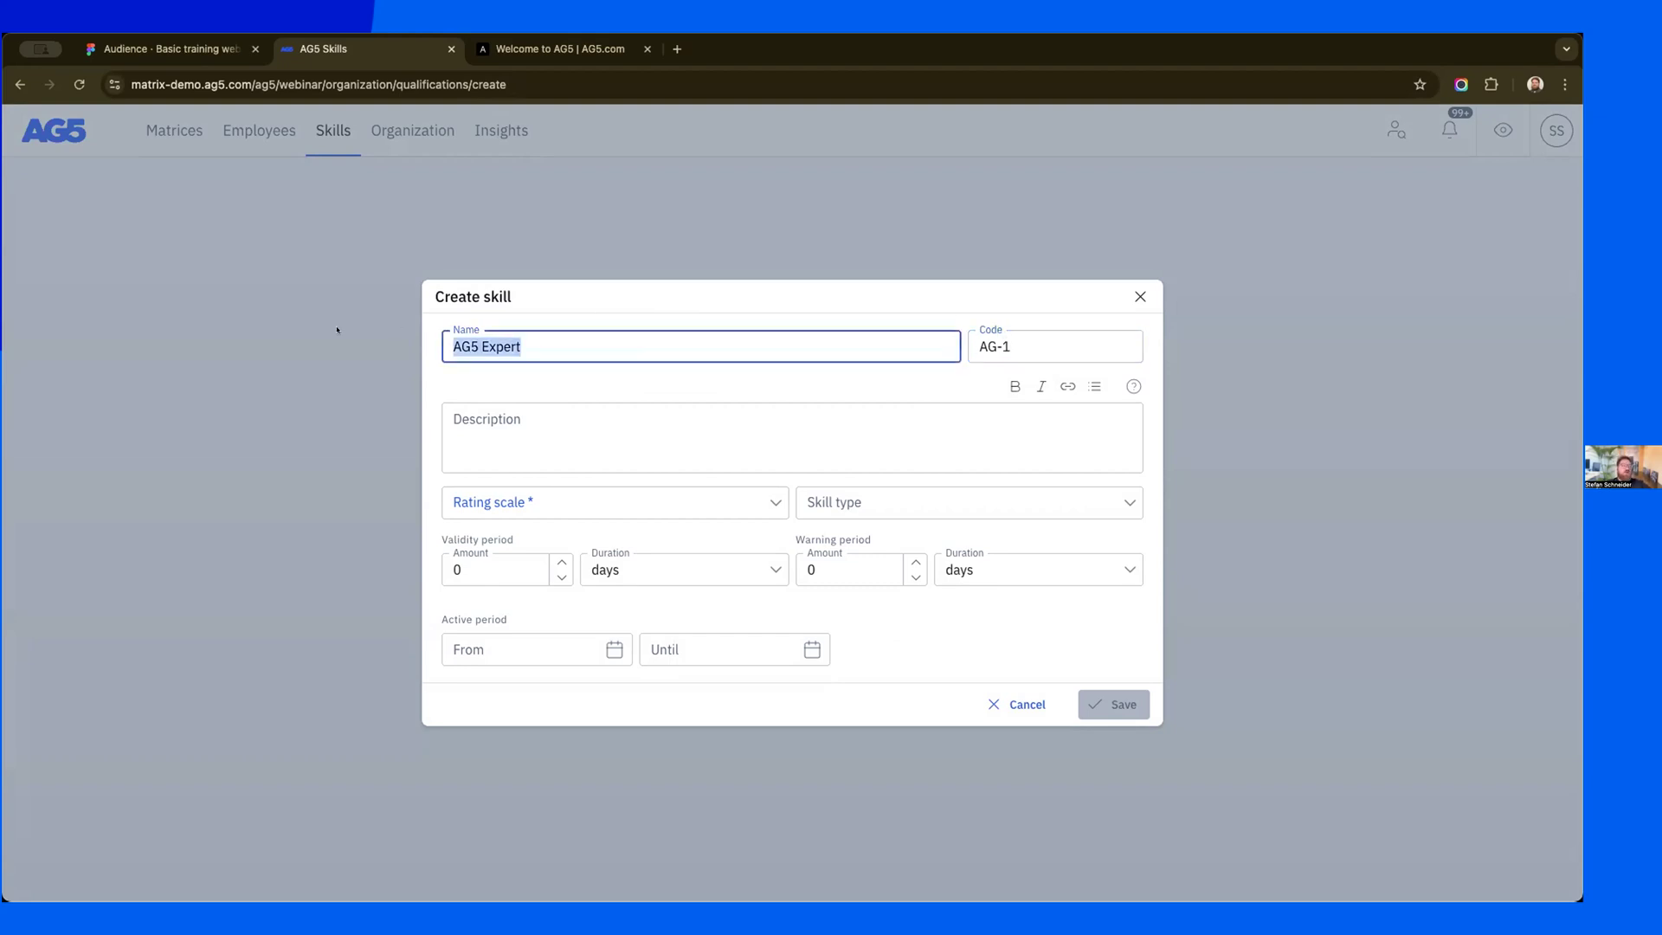
key(ctrl+c)
key(Tab)
key(ctrl+v)
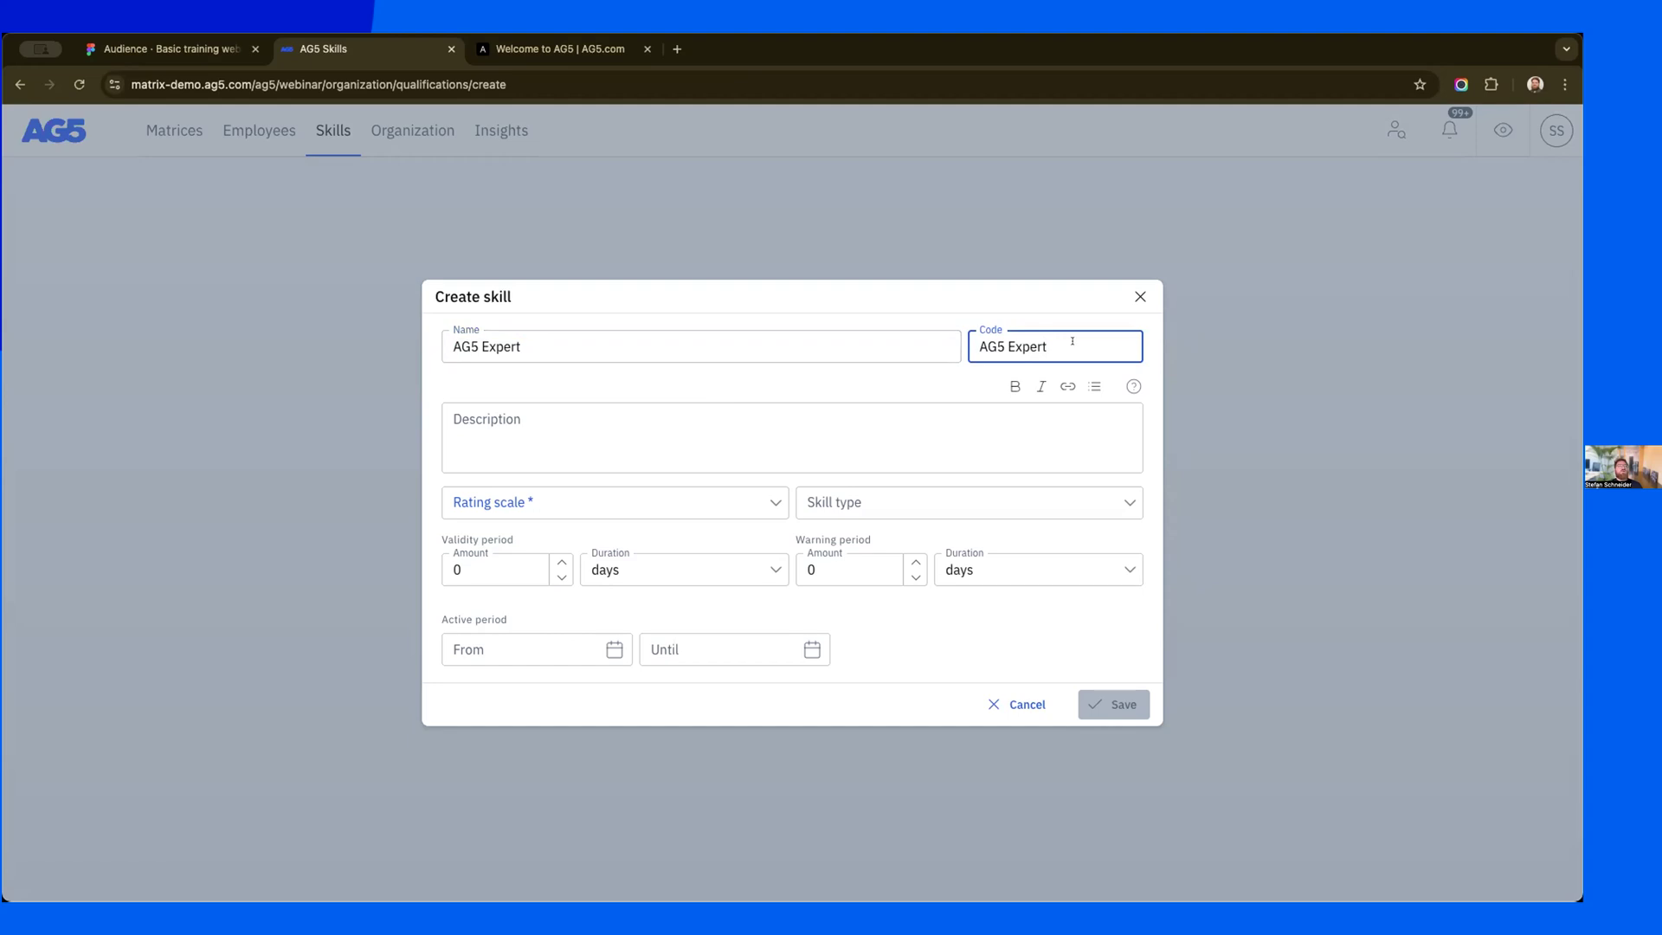
drag(1074, 341, 848, 320)
text(Z1)
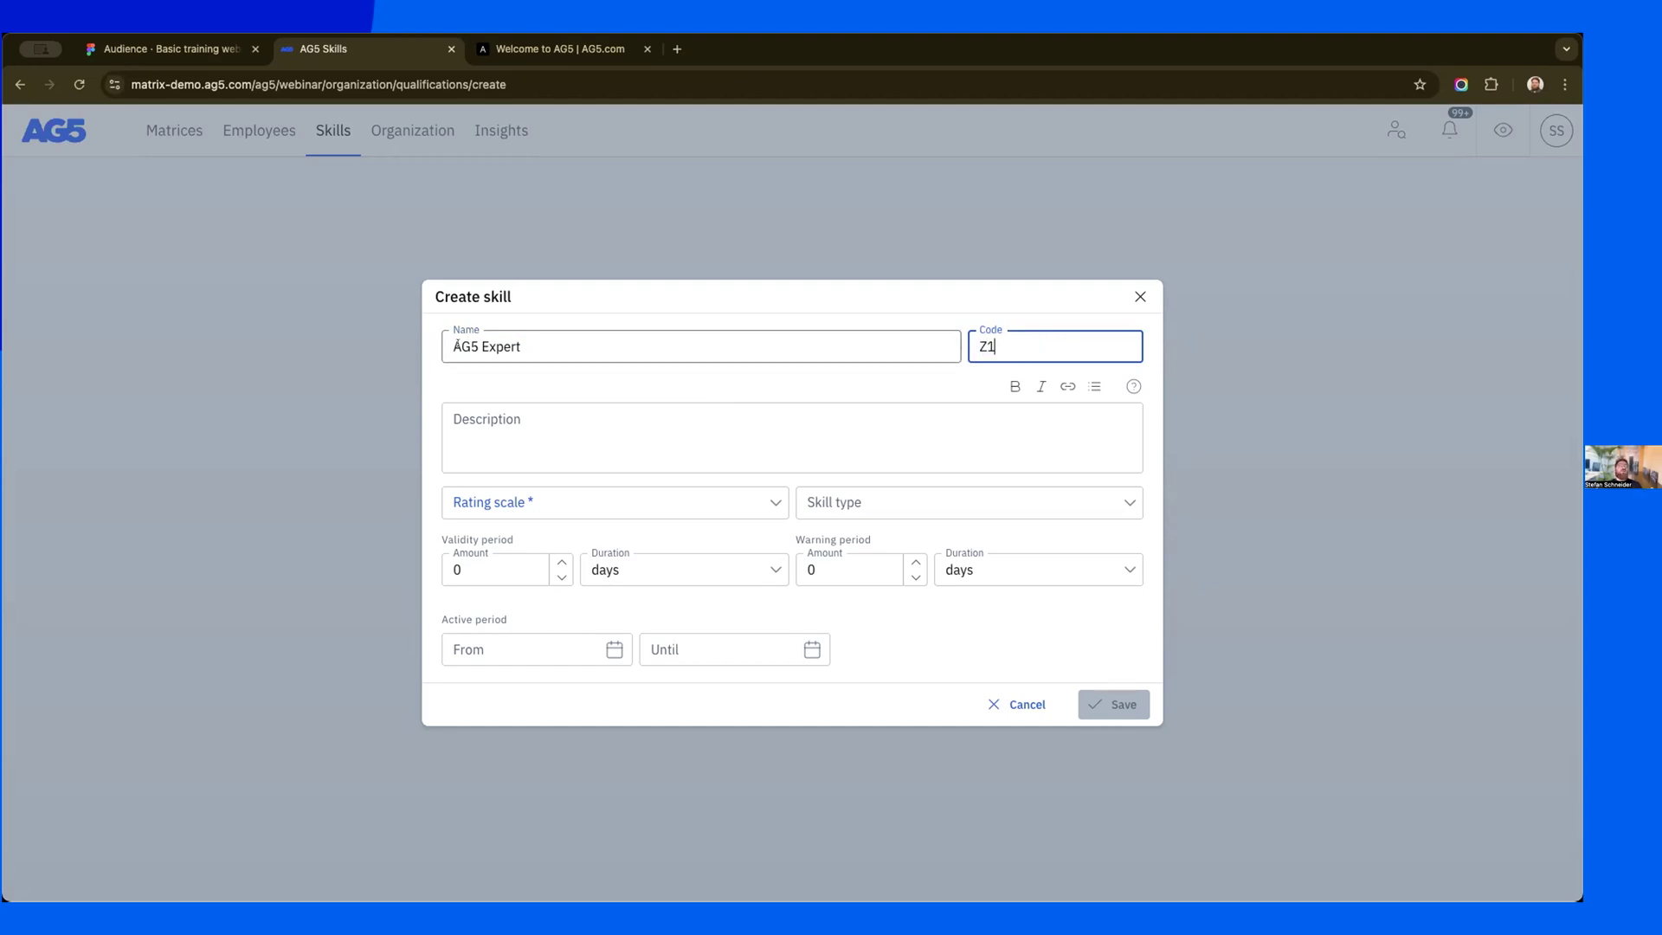
click(454, 343)
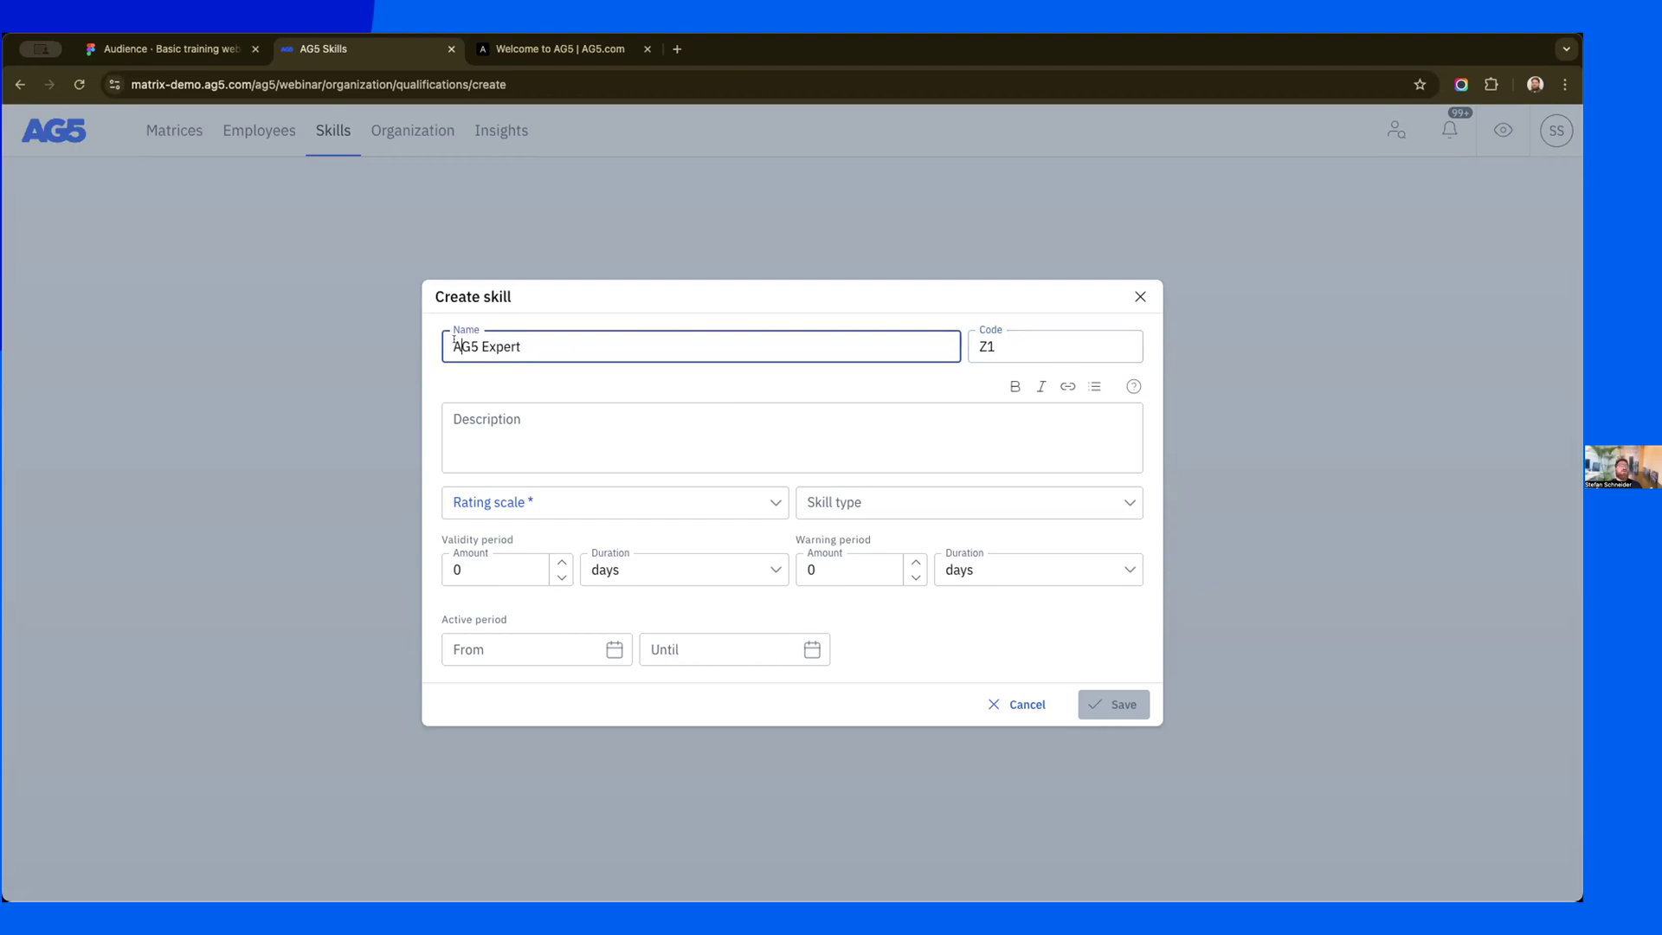
- Set the new skill's code to "AG5 Expert" and its description to "Becoming proficient in AG5"
click(981, 345)
drag(1009, 345, 952, 345)
text(AG5)
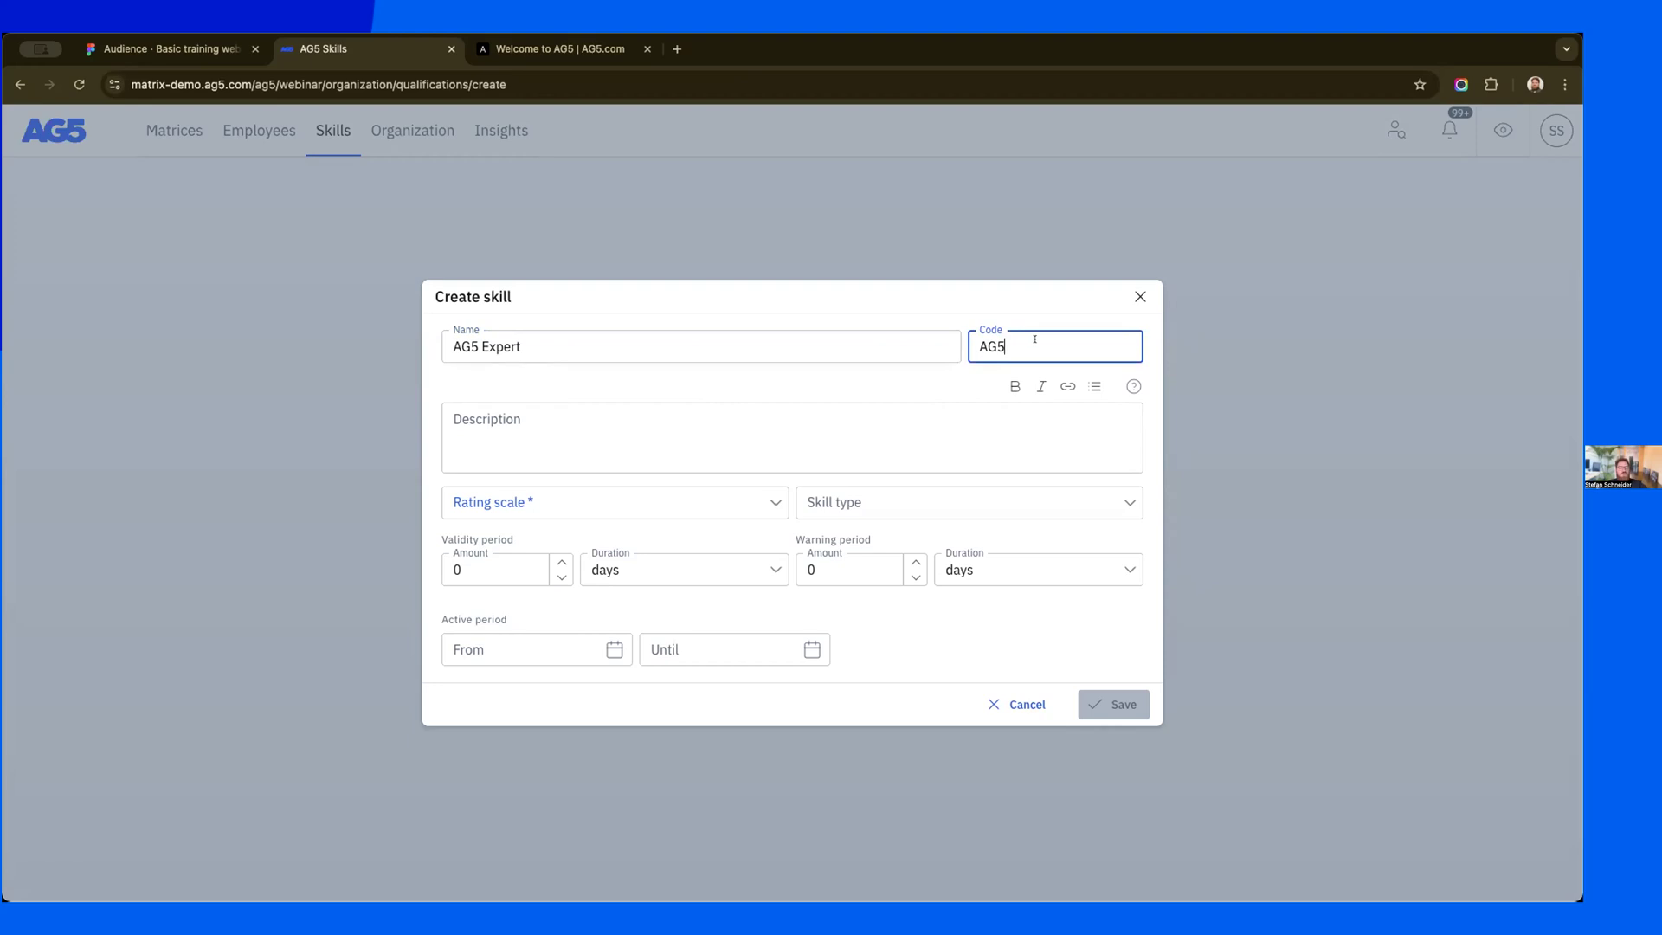
text(Expert)
click(673, 420)
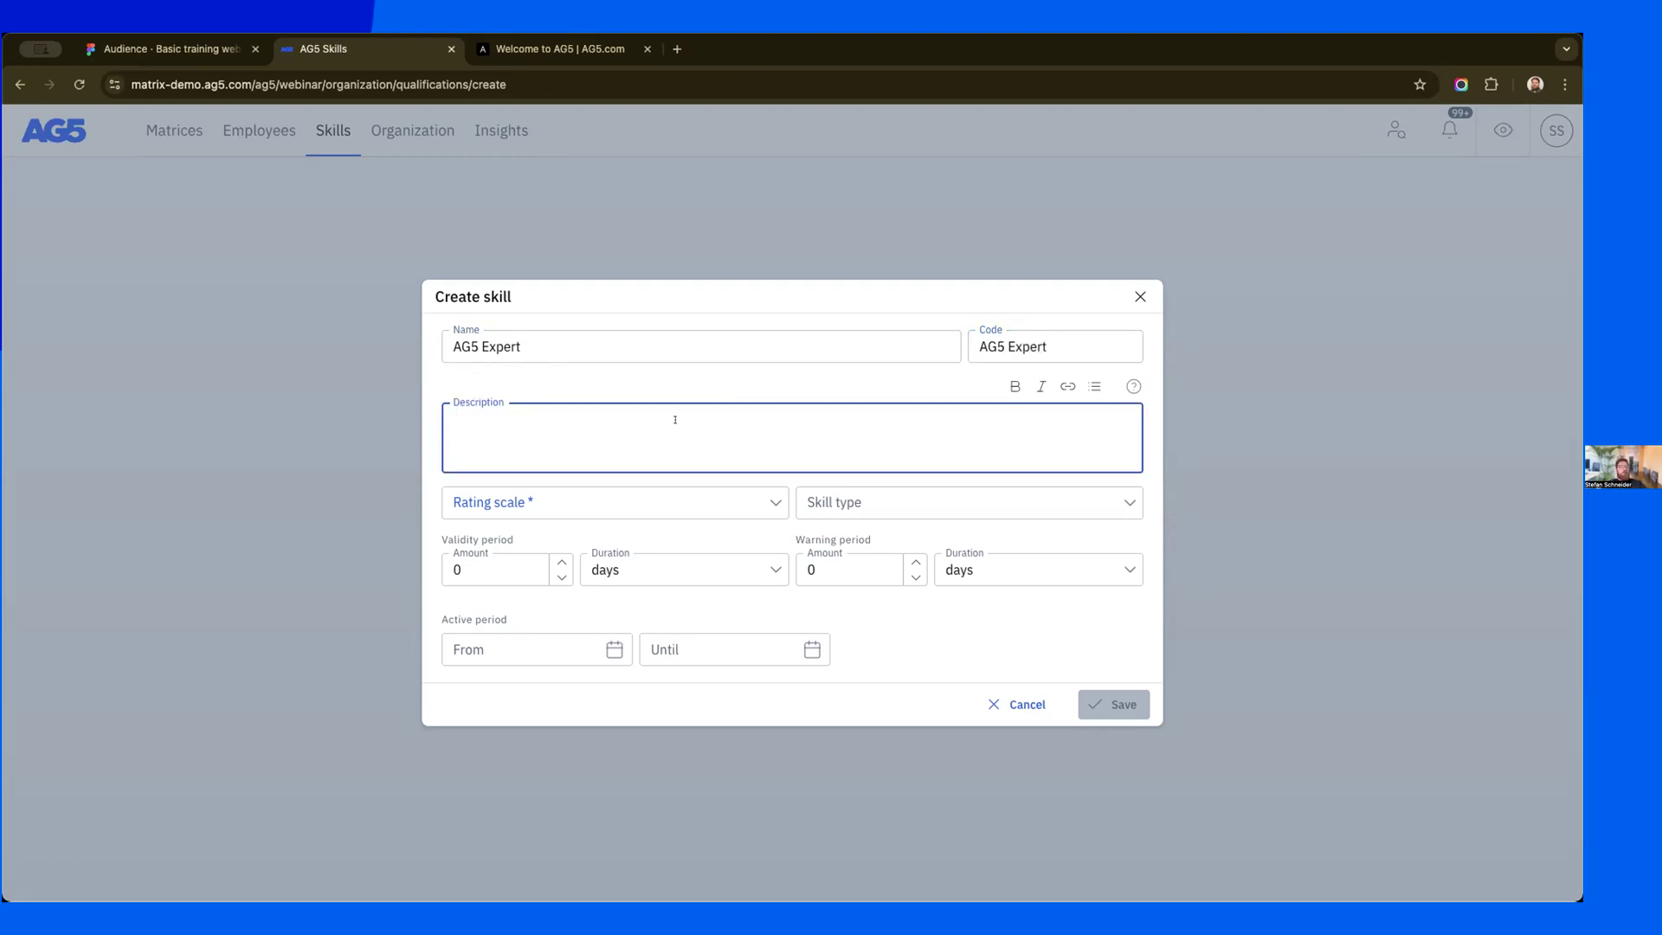
text(Becoming proficient )
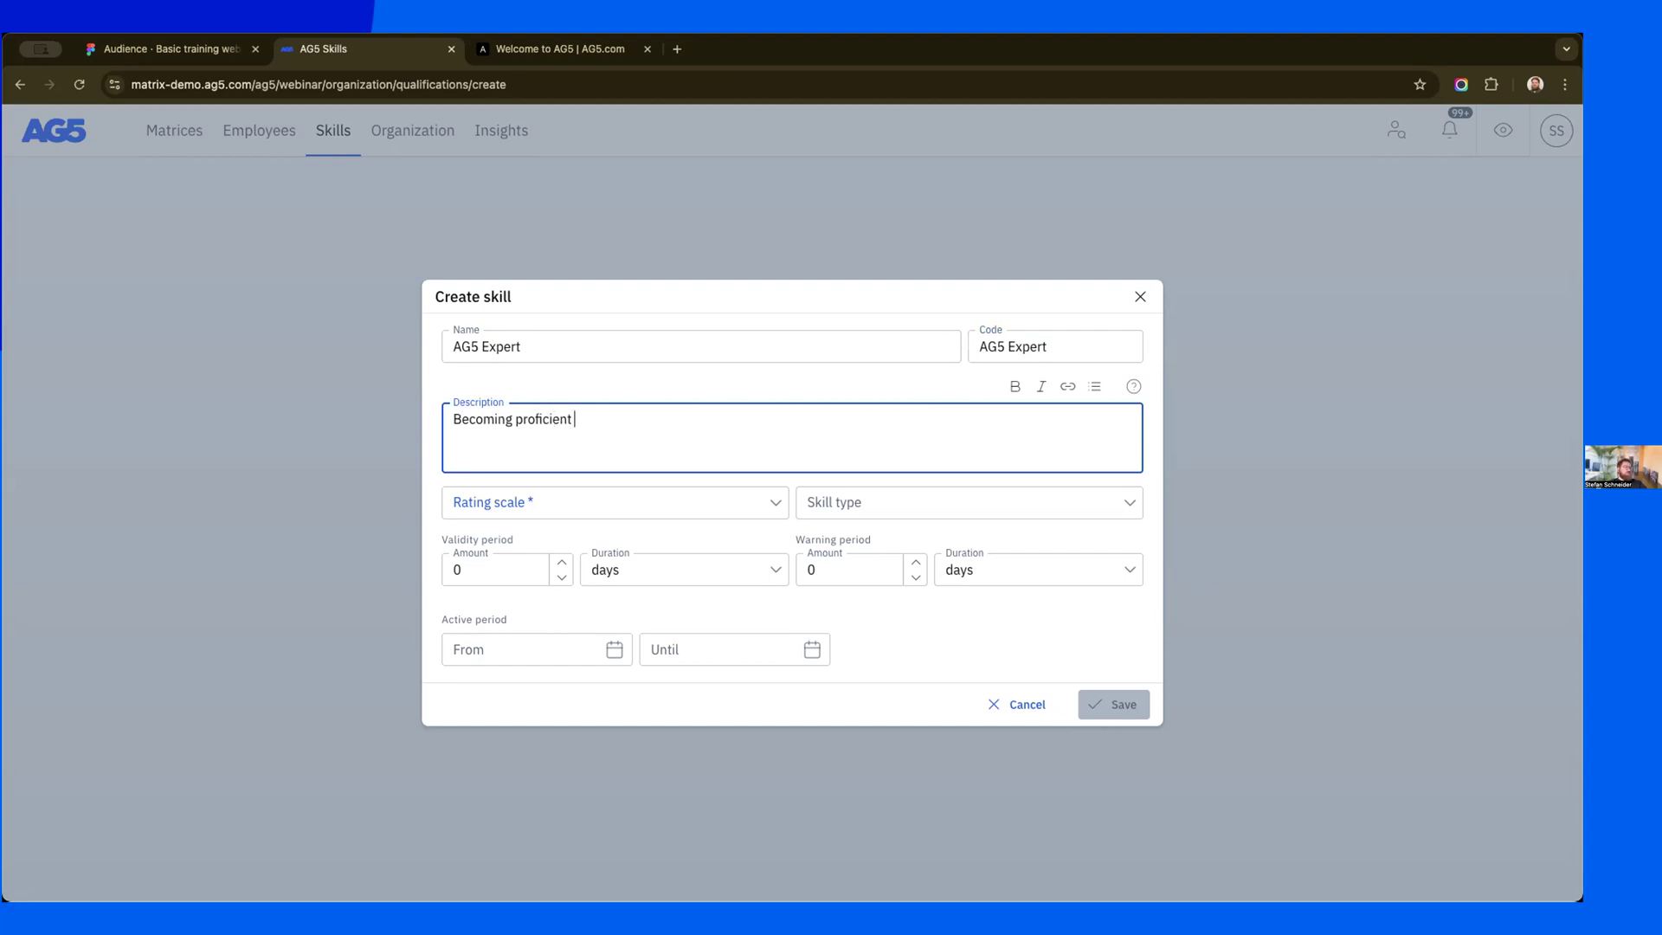
text(in AG5)
- Give the new skill the Achieved / Failed rating scale and the skill type Skill
click(775, 503)
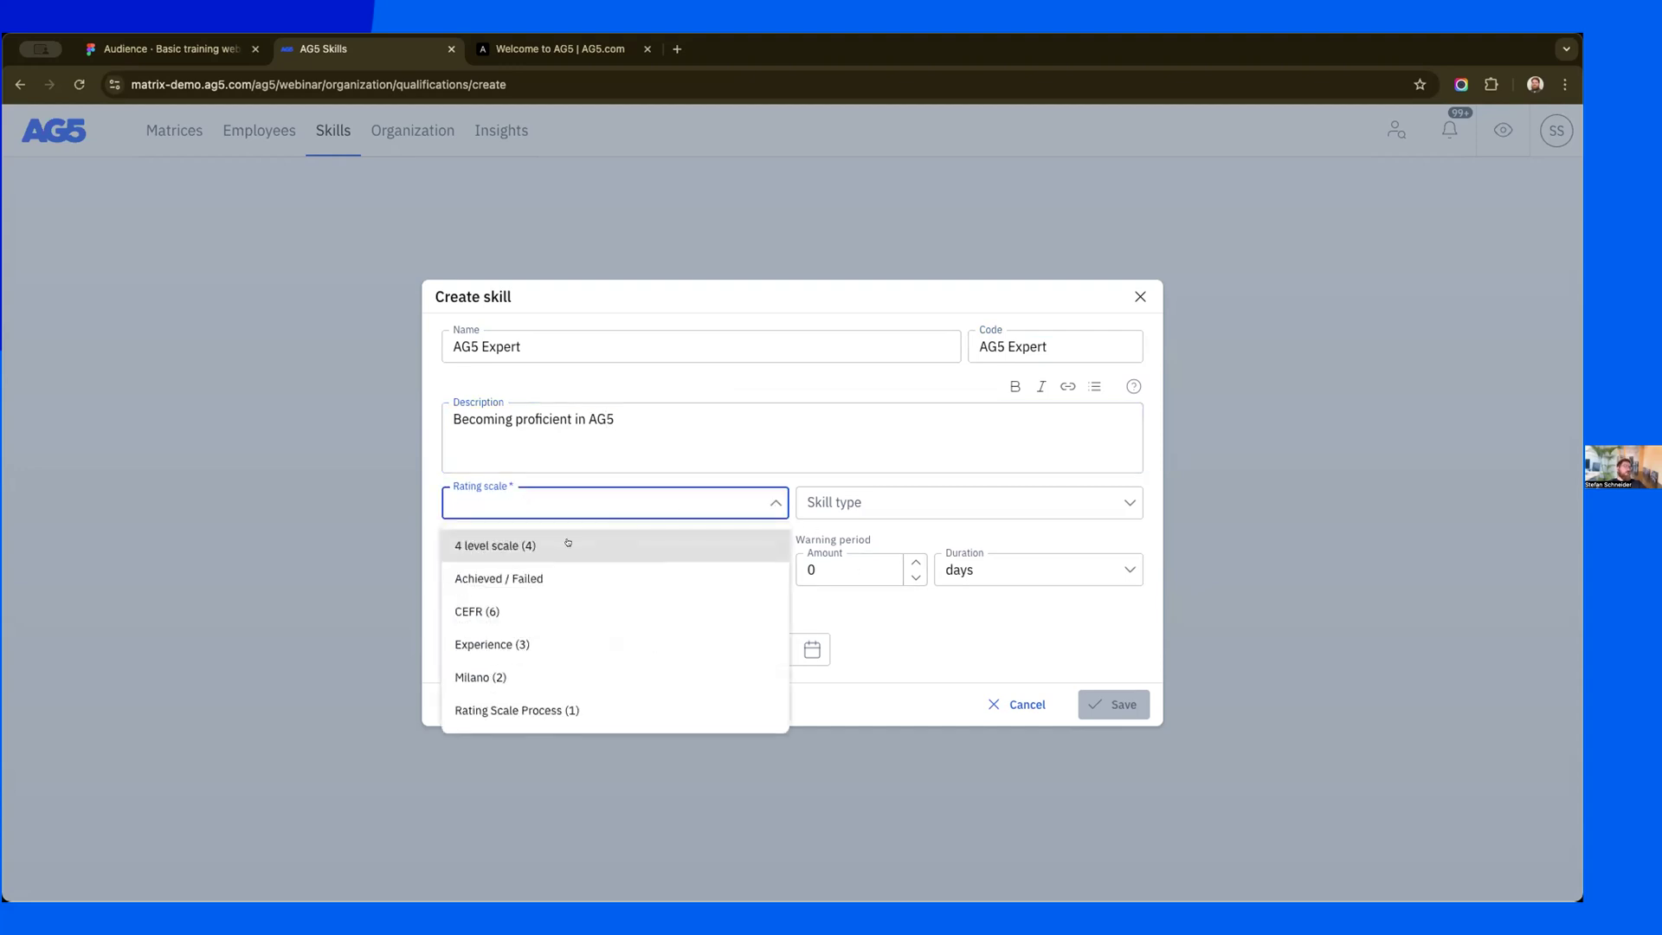
click(506, 574)
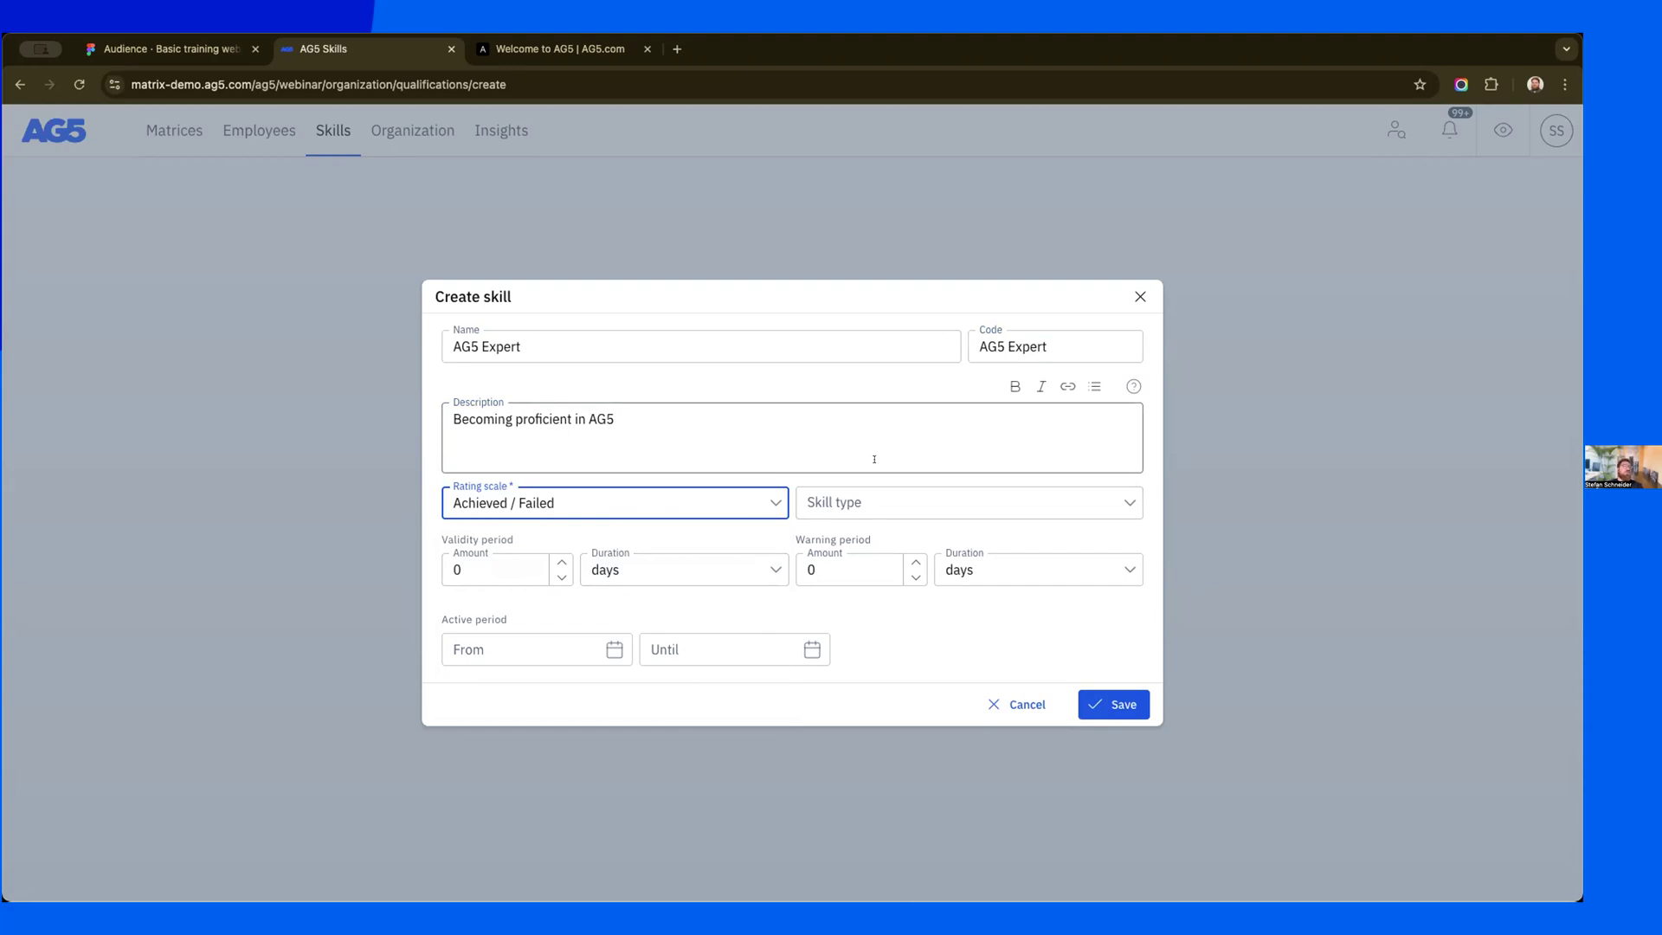
click(852, 504)
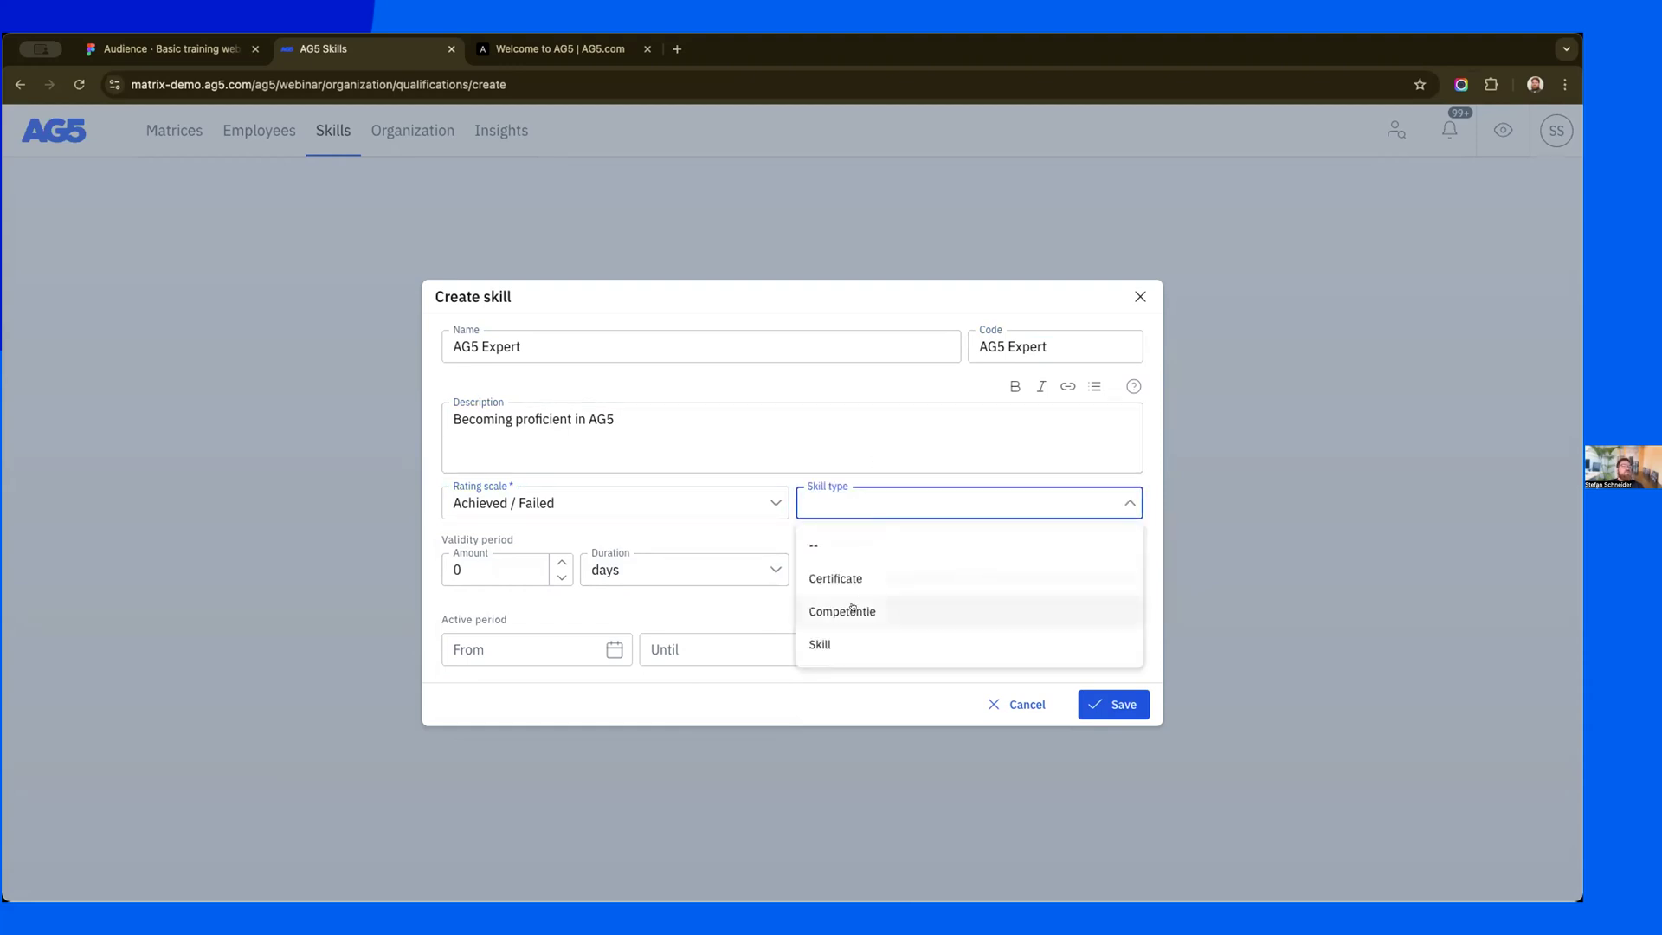
click(819, 641)
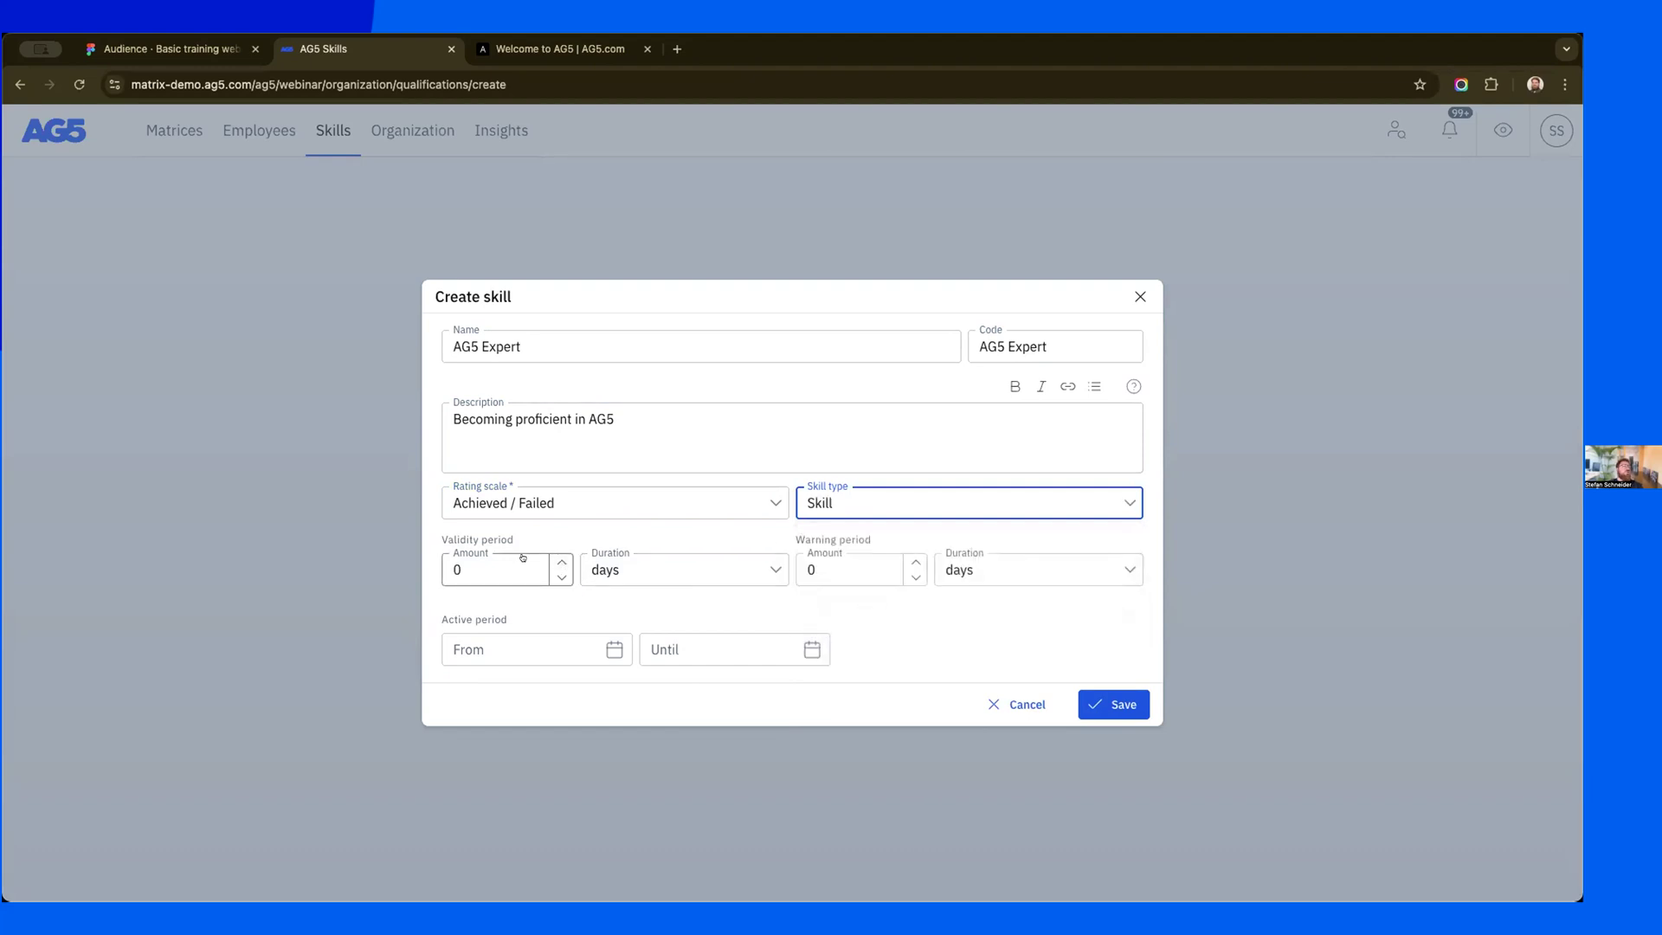
- Set the new skill's validity period to 5 years
click(555, 560)
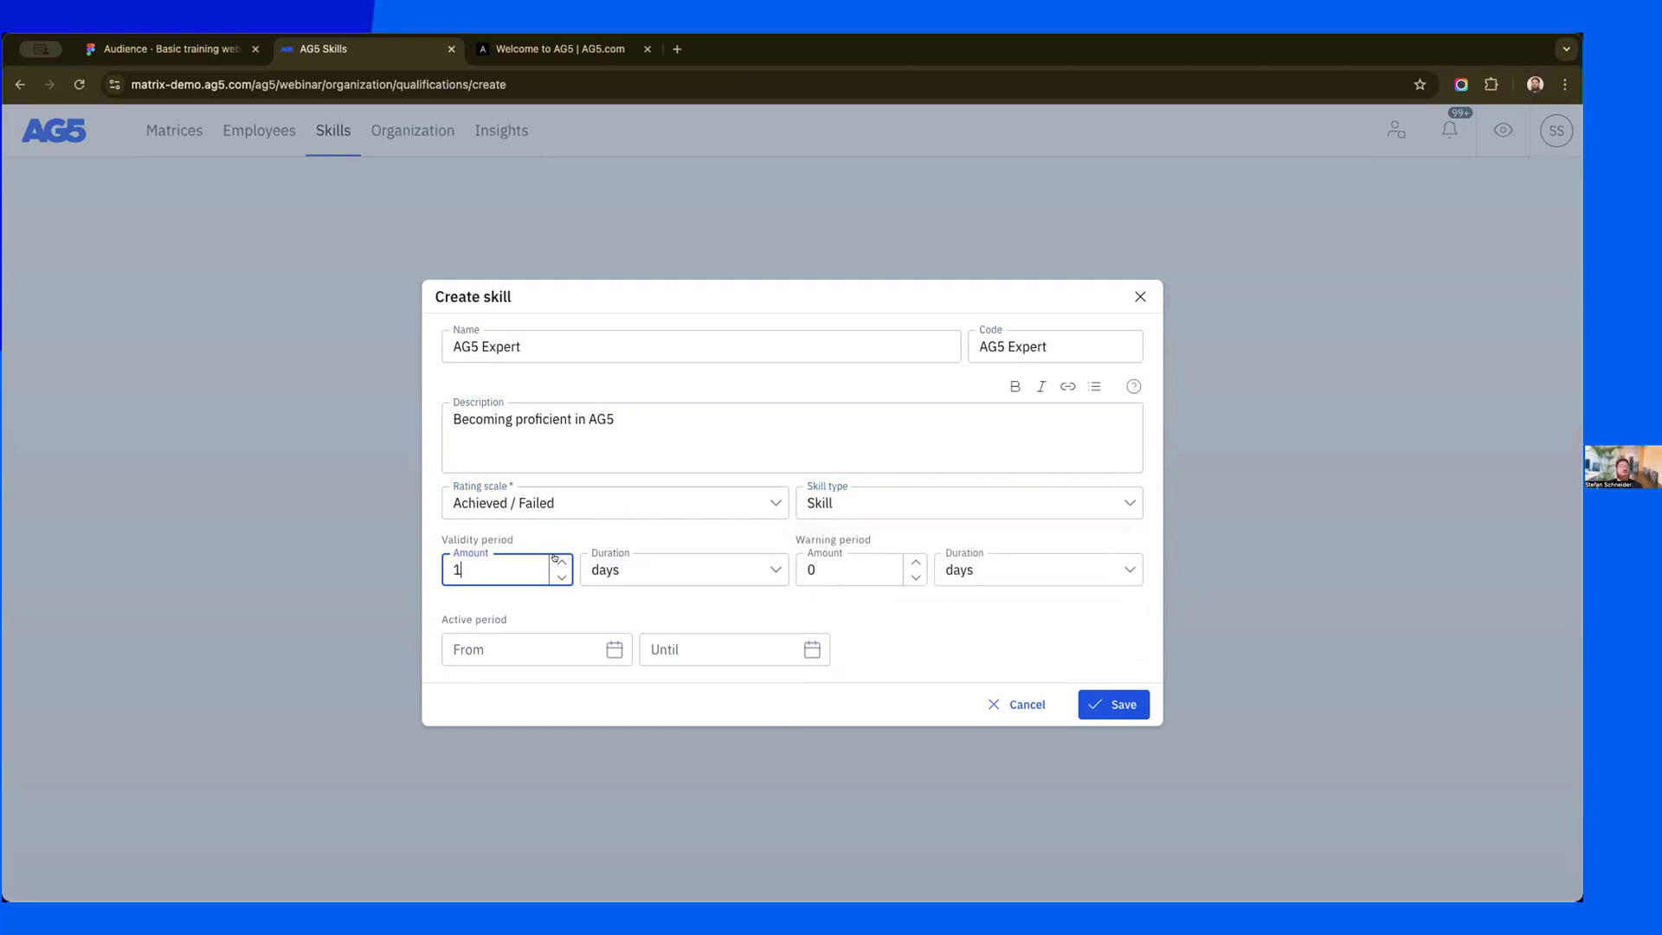
click(561, 561)
click(561, 561)
click(561, 561)
click(561, 561)
click(613, 567)
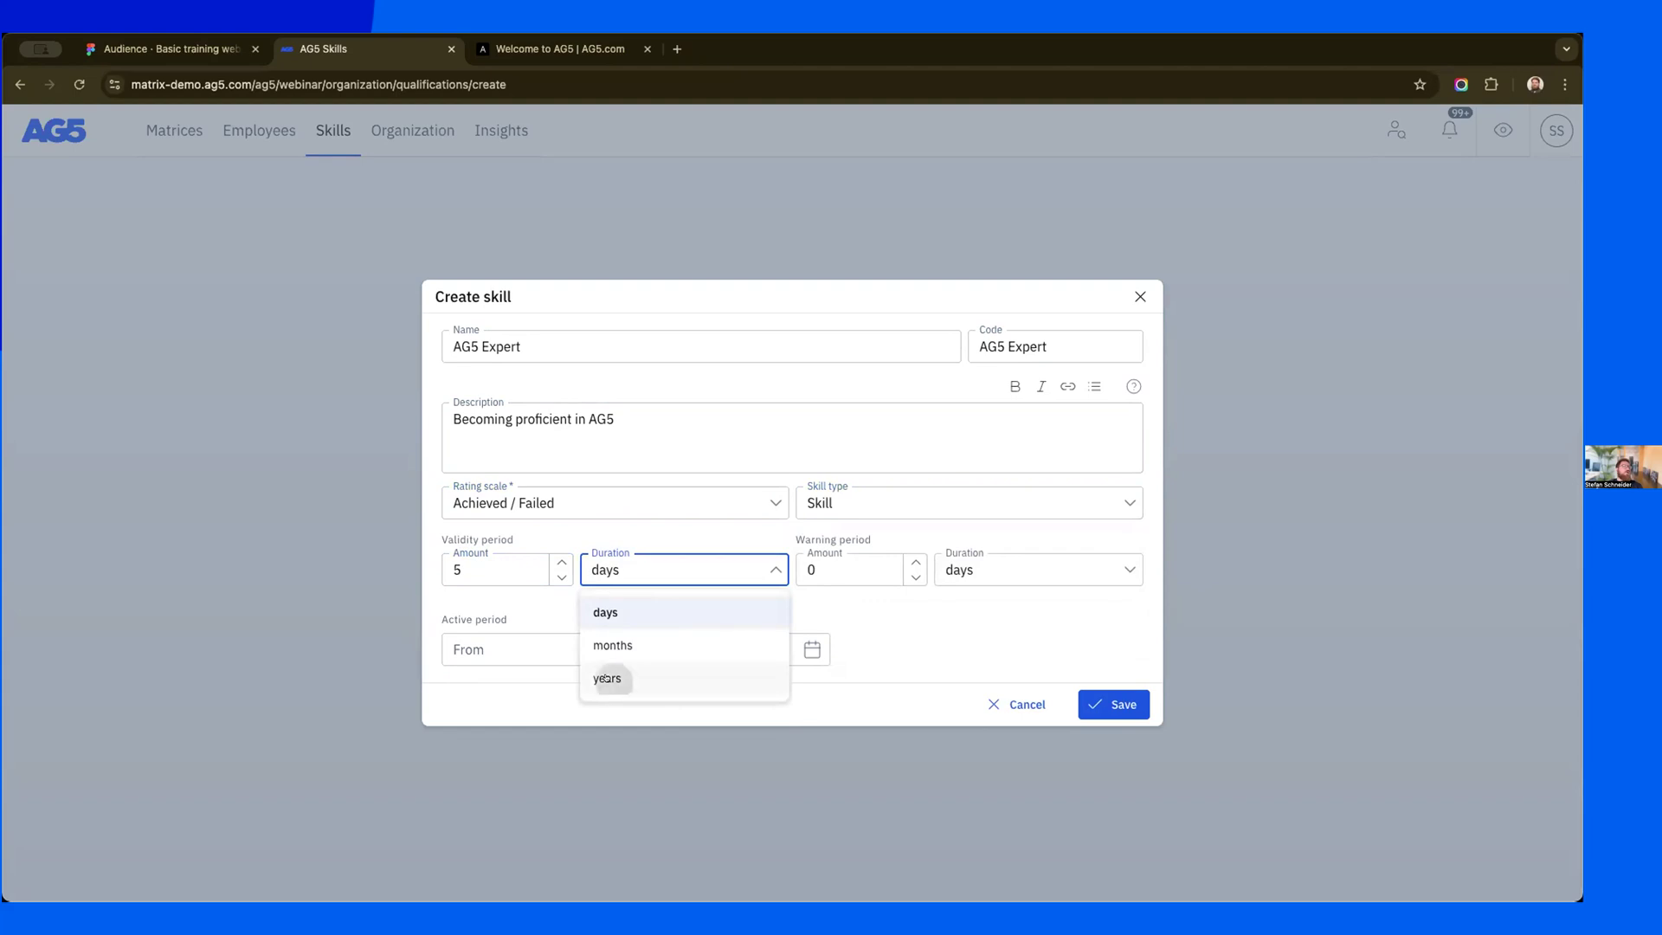
click(608, 677)
- Set the new skill's warning period to 5 months and save the skill
click(863, 566)
click(912, 561)
click(912, 561)
click(912, 561)
click(911, 561)
click(911, 561)
click(970, 568)
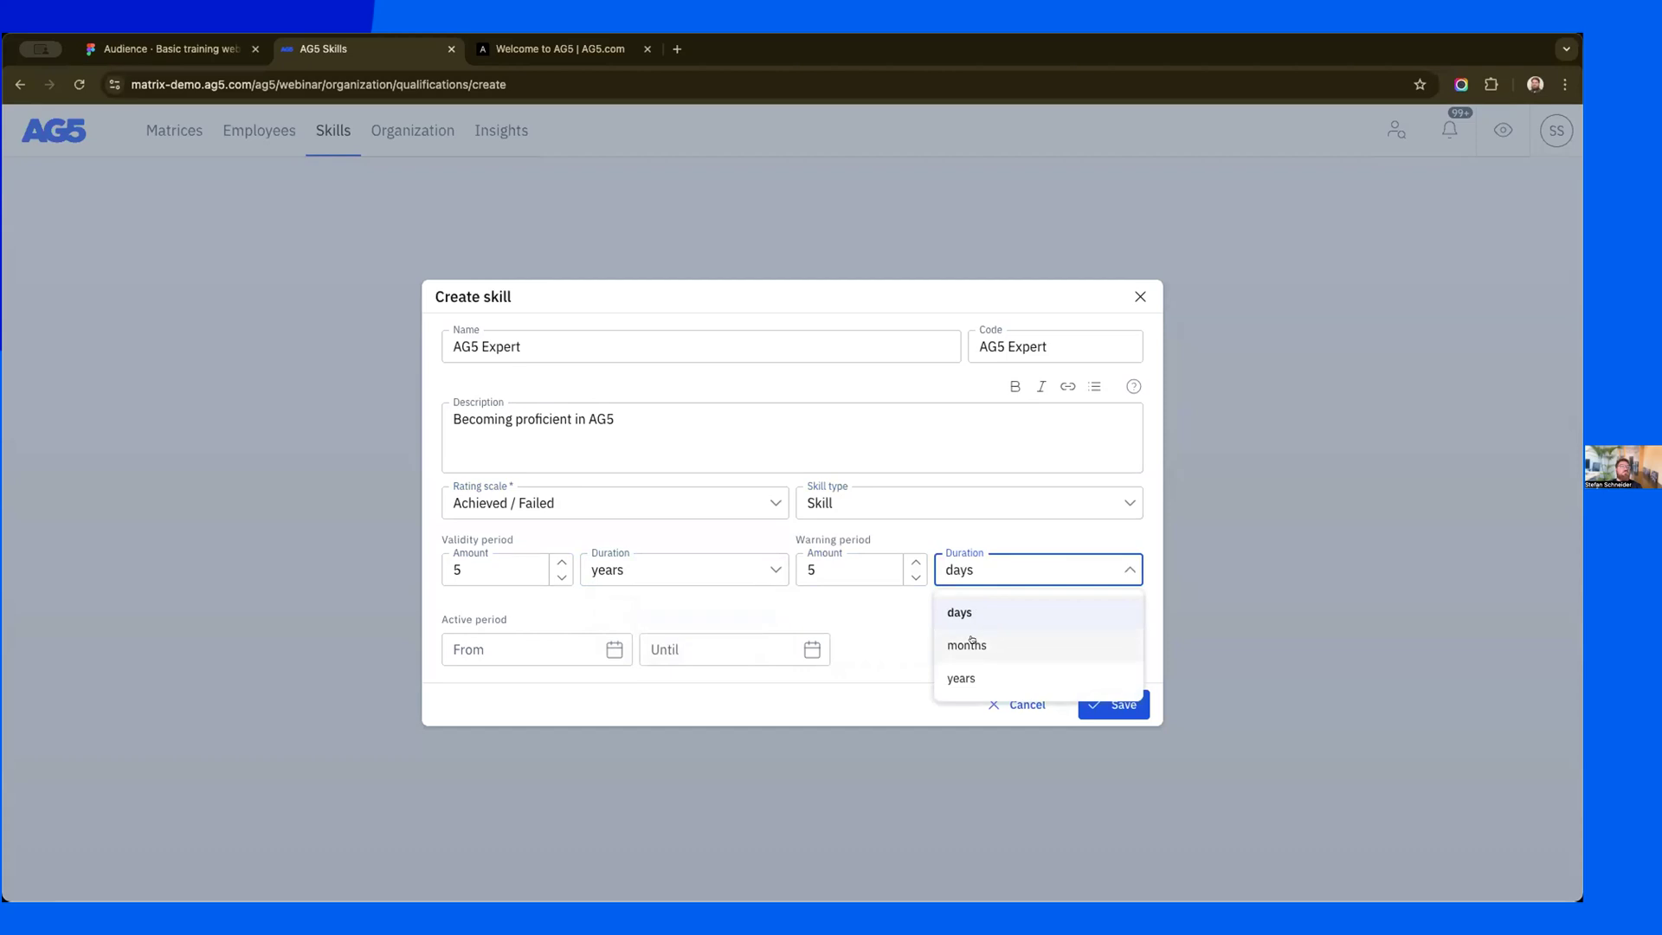
click(971, 643)
click(1114, 704)
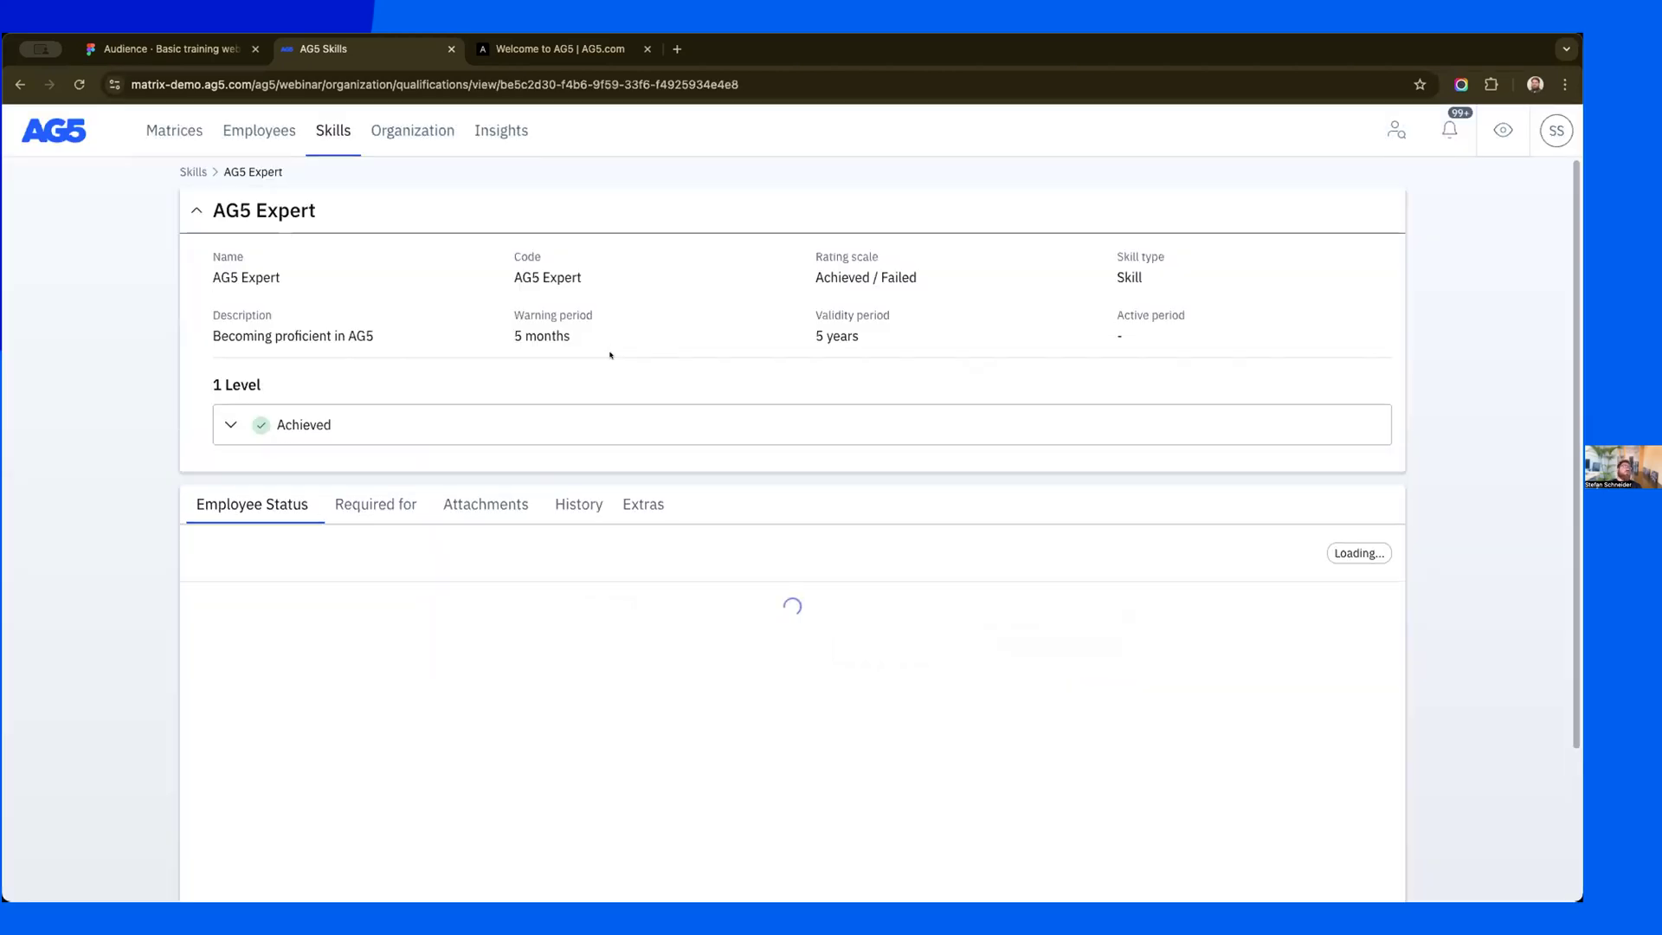
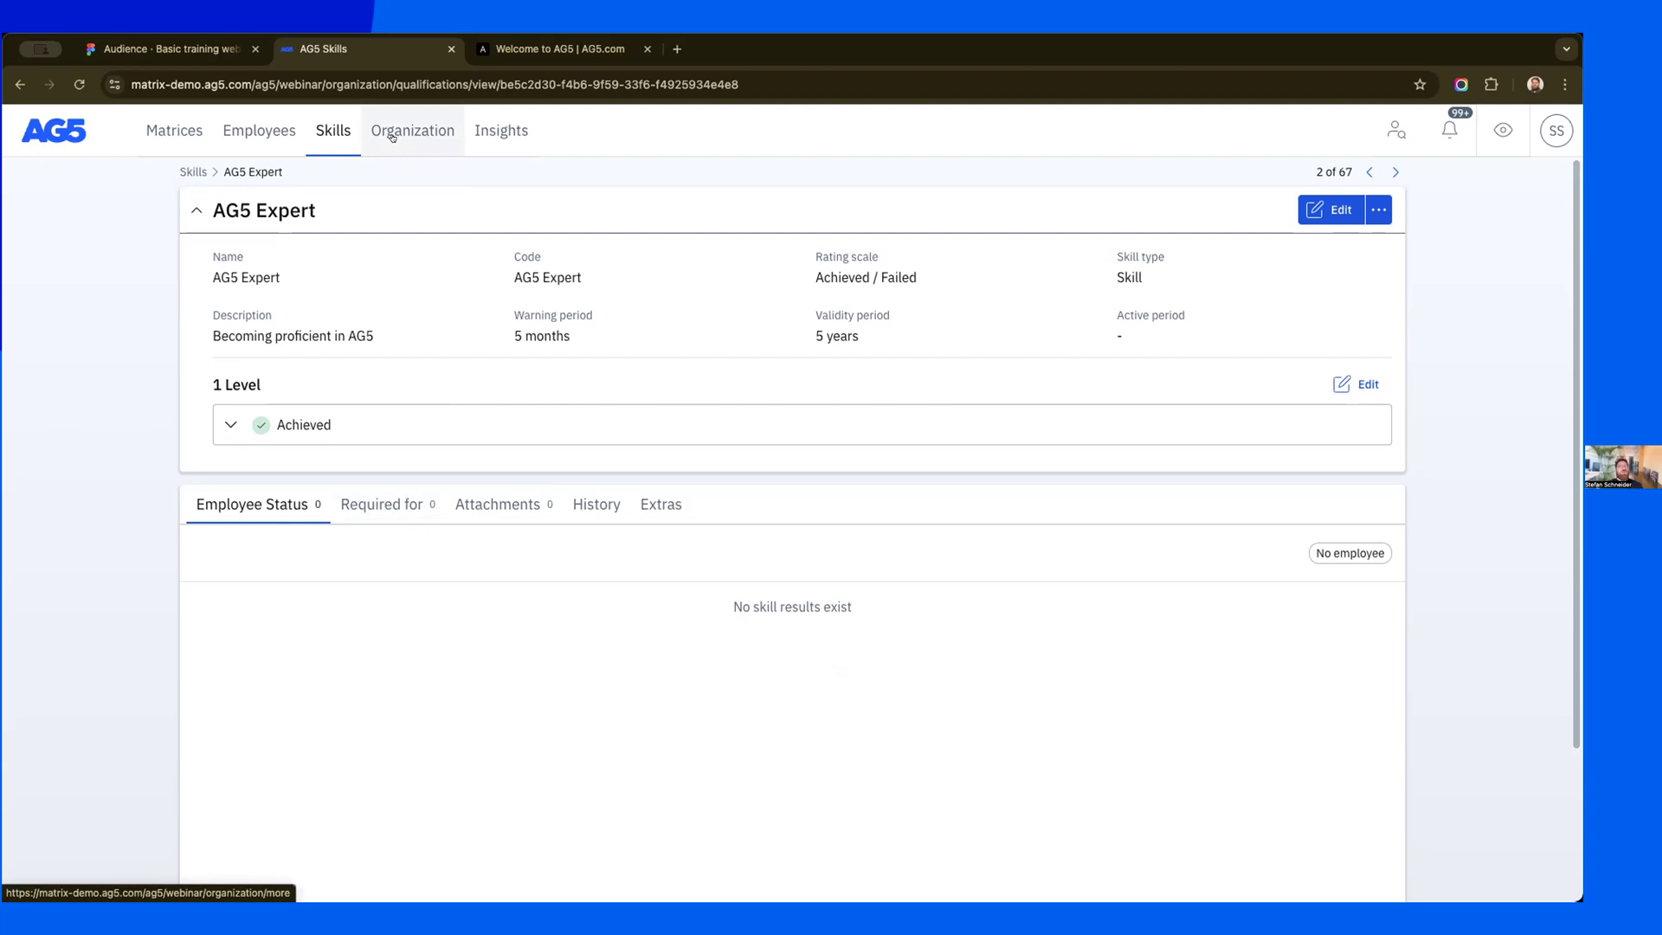
- Open the organization's Skill library, load the skills list in a separate browser tab, and close the Welcome to AG5 page
click(392, 137)
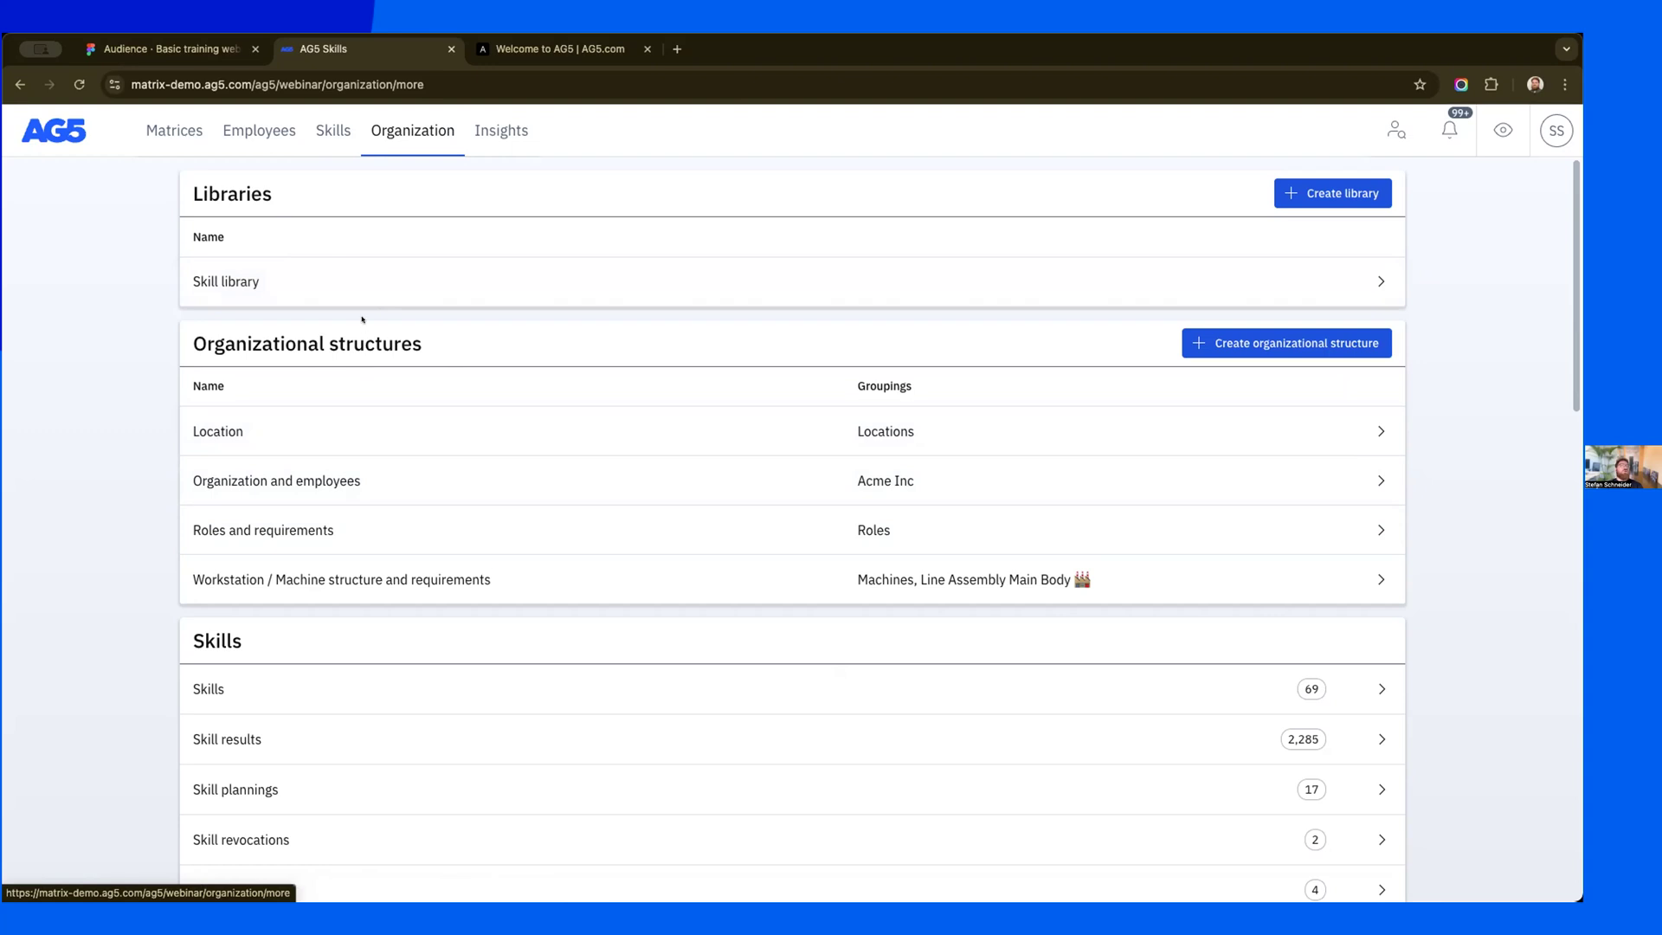
click(233, 282)
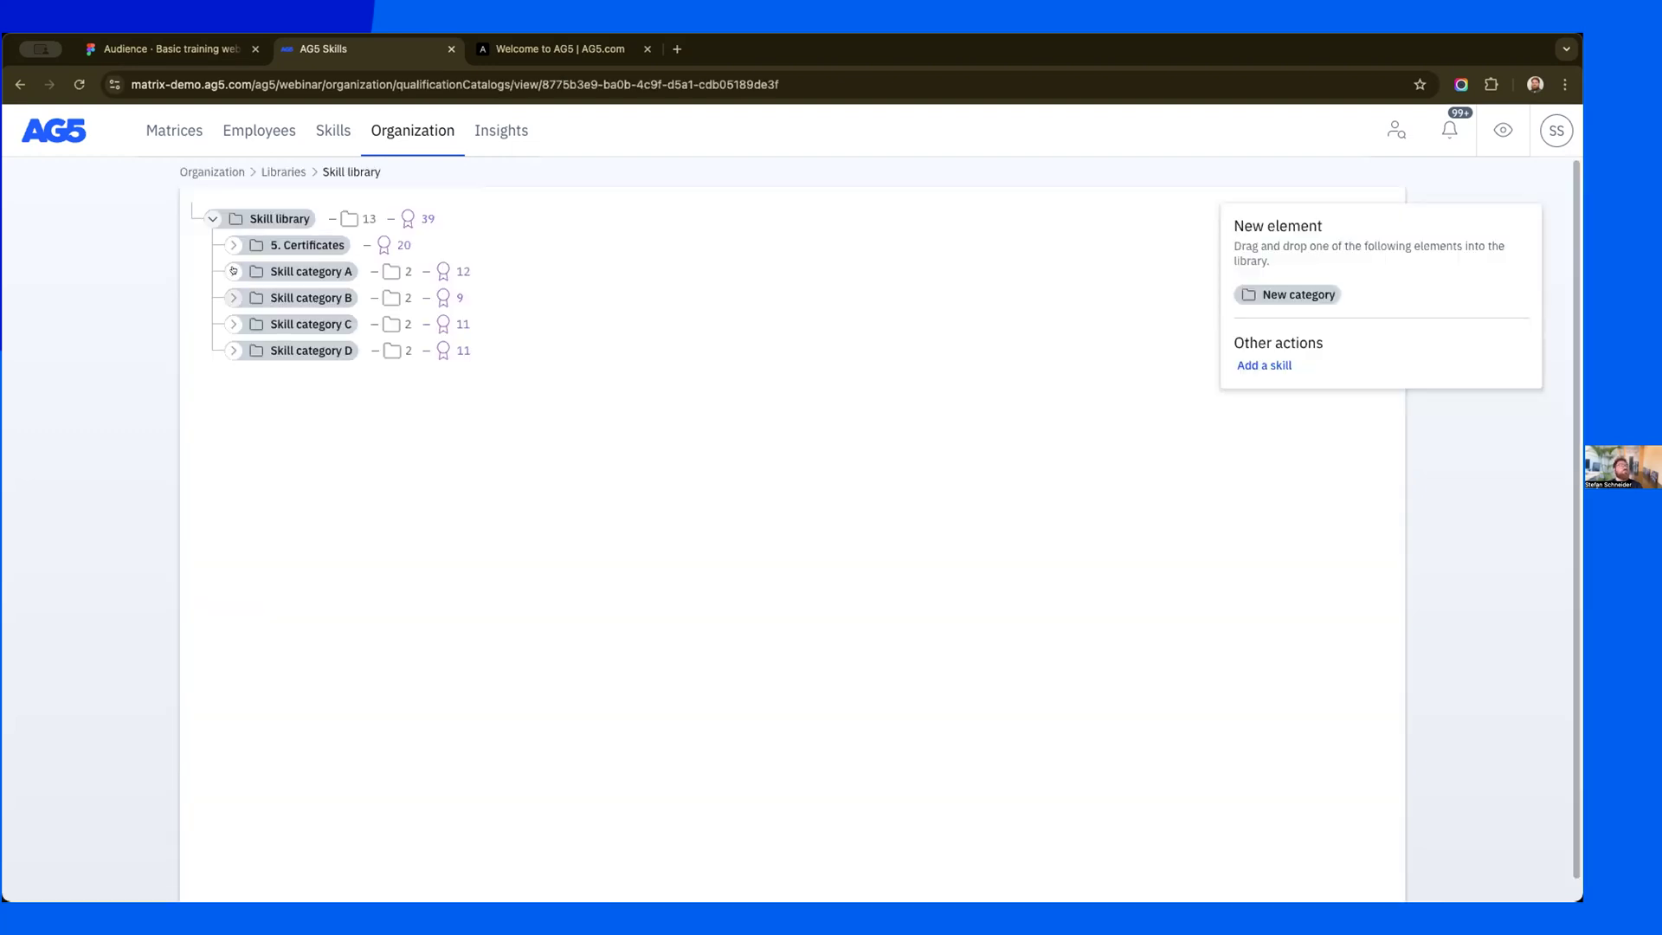
right_click(350, 133)
click(362, 138)
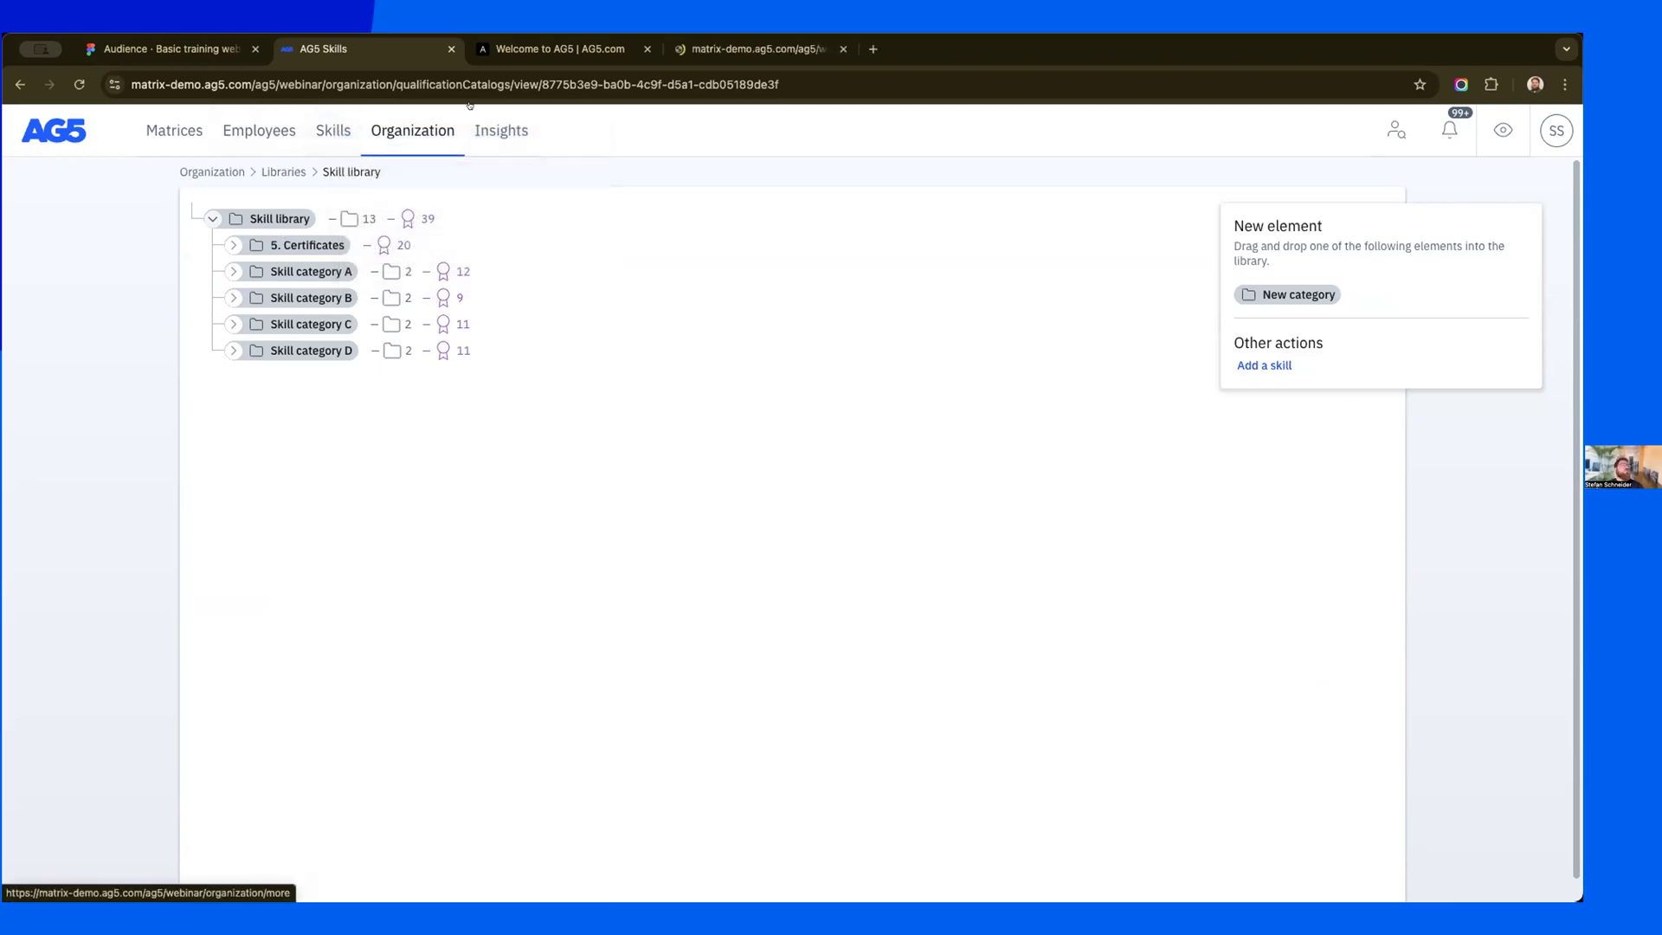
click(647, 49)
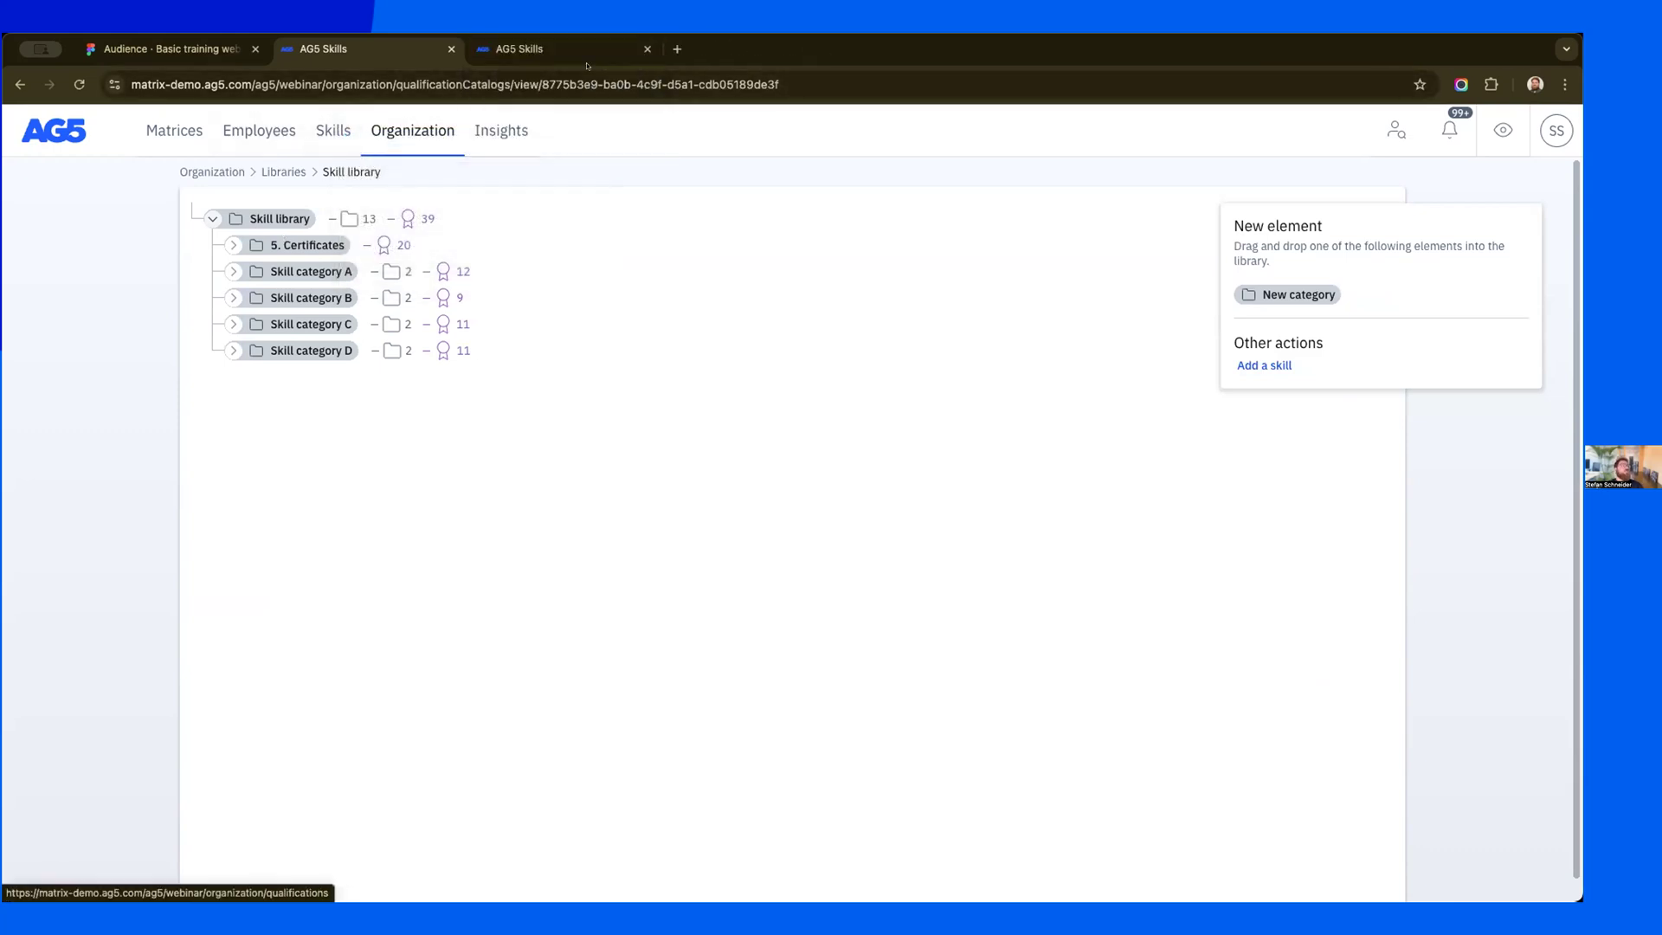
- Examine the categories assigned to skills in the skills list and return to the Skill library
click(563, 49)
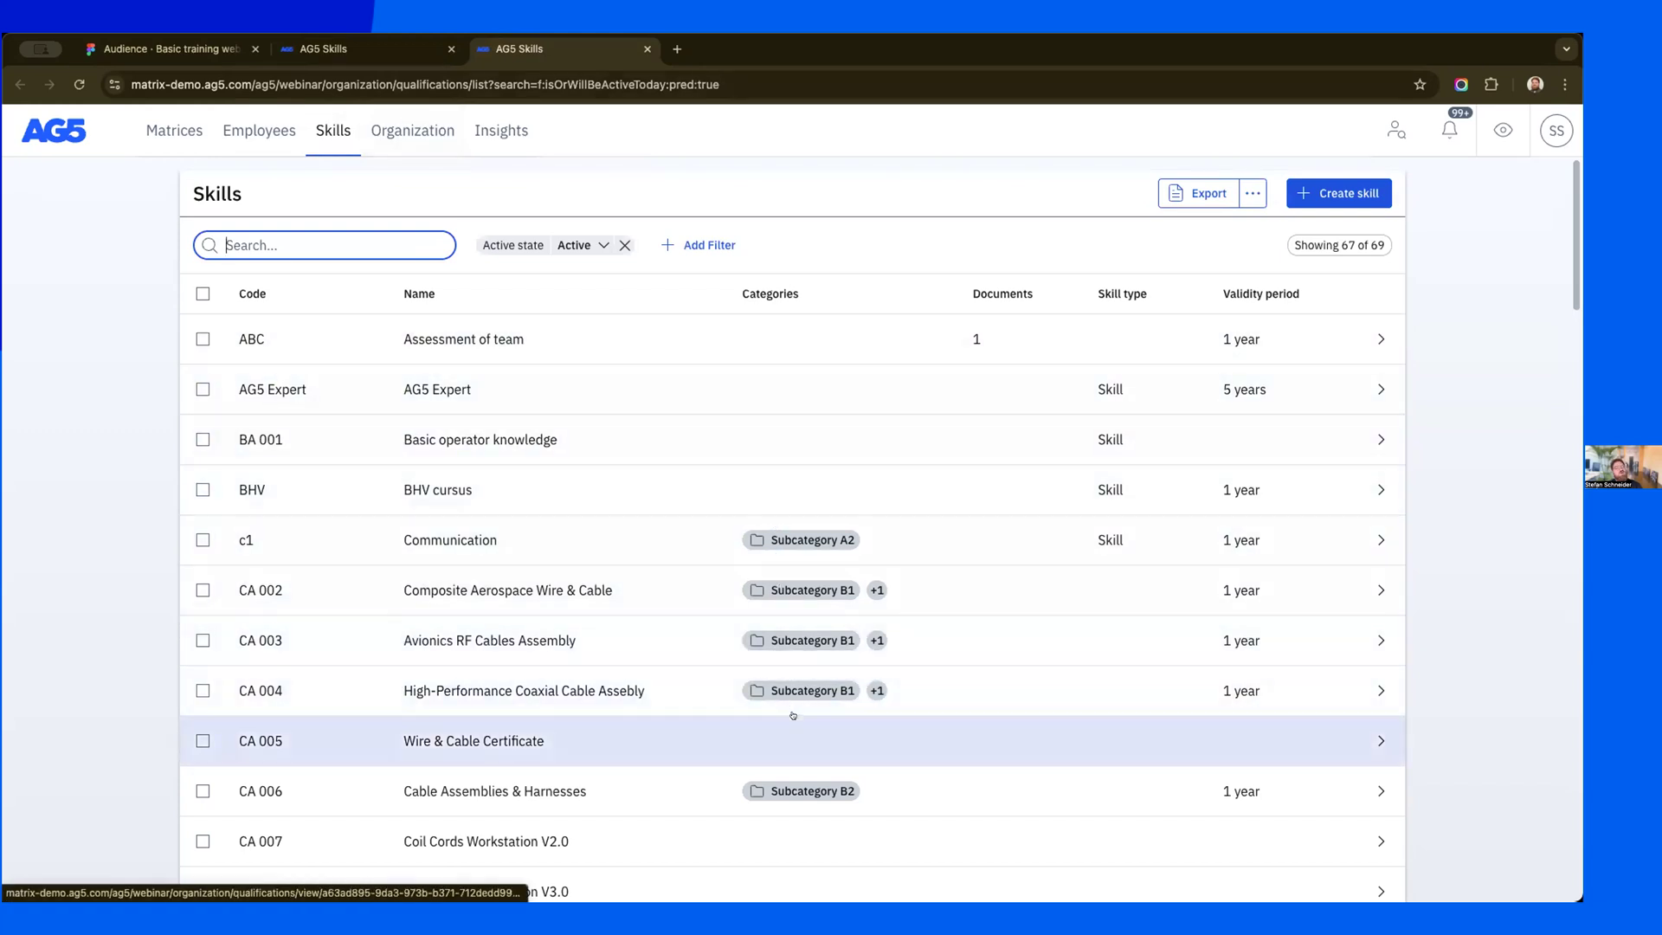
scroll(789, 728, down, 1)
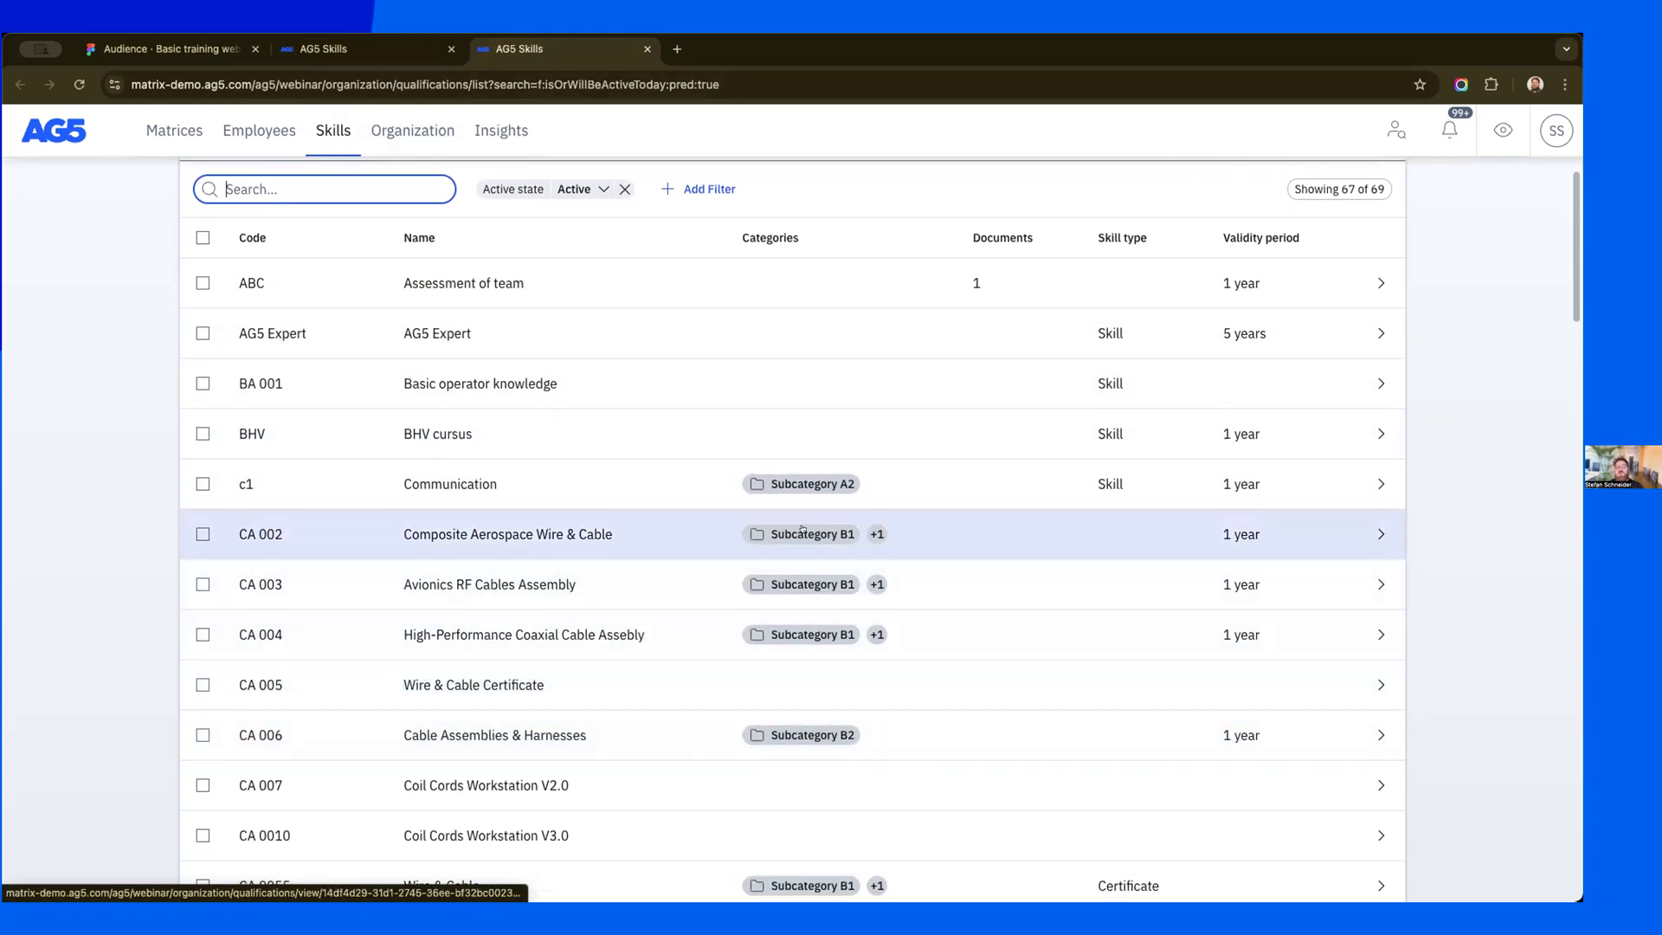
click(376, 49)
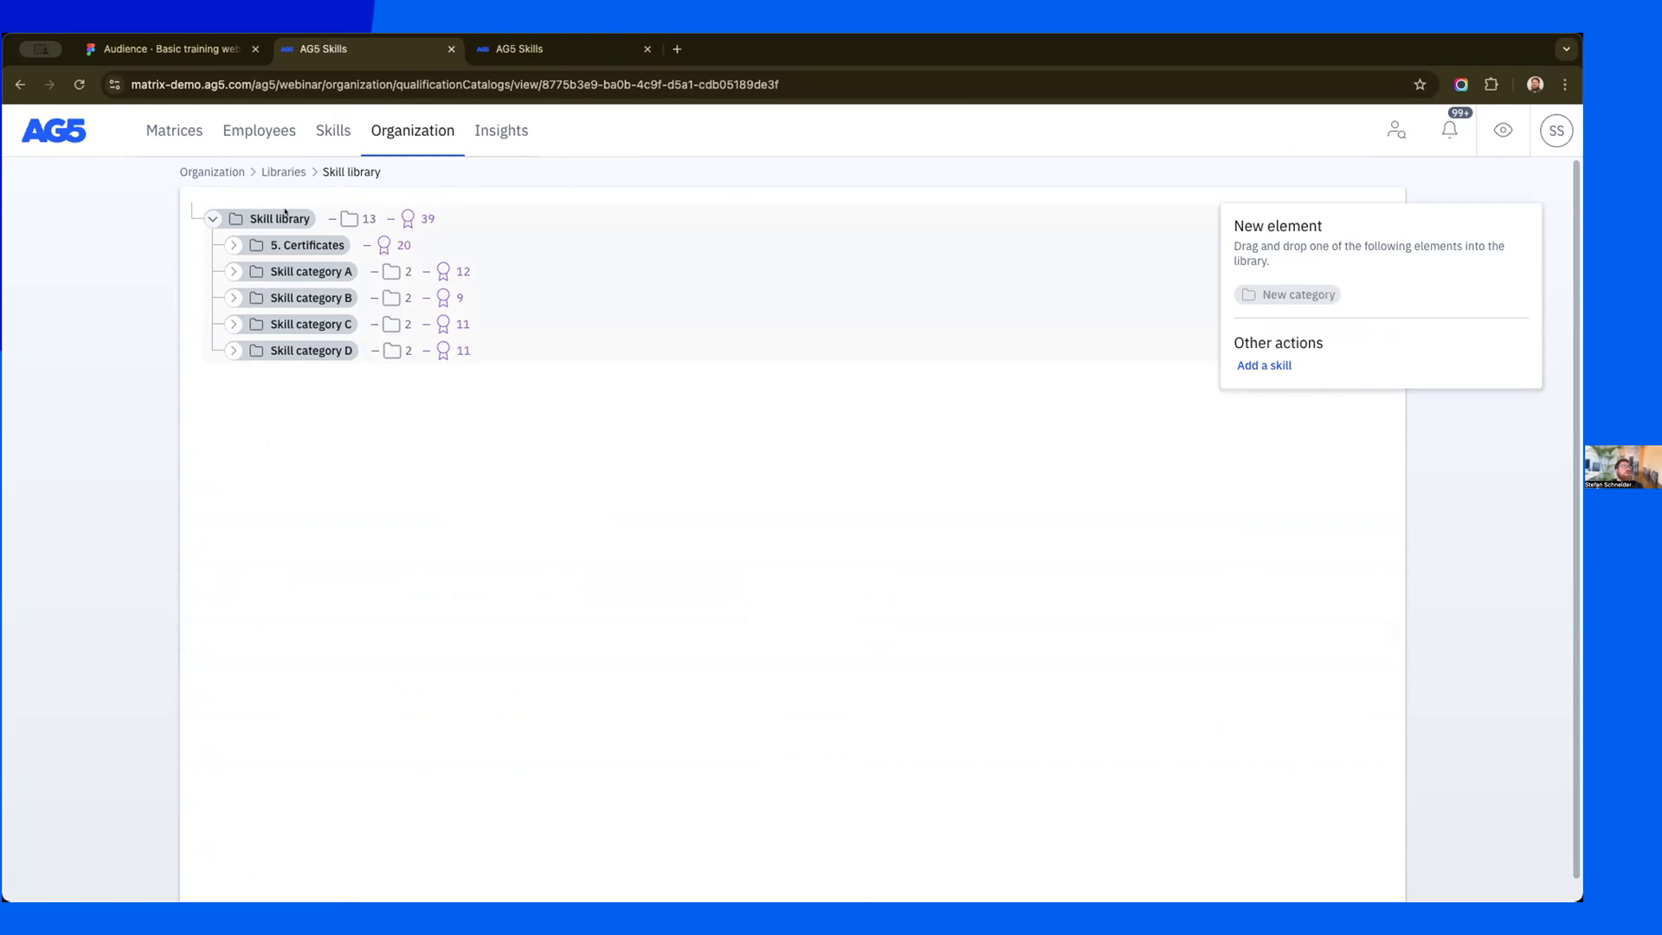
- Add a new category directly under the Skill library root and name it AG5 Knowledge
drag(517, 222, 522, 212)
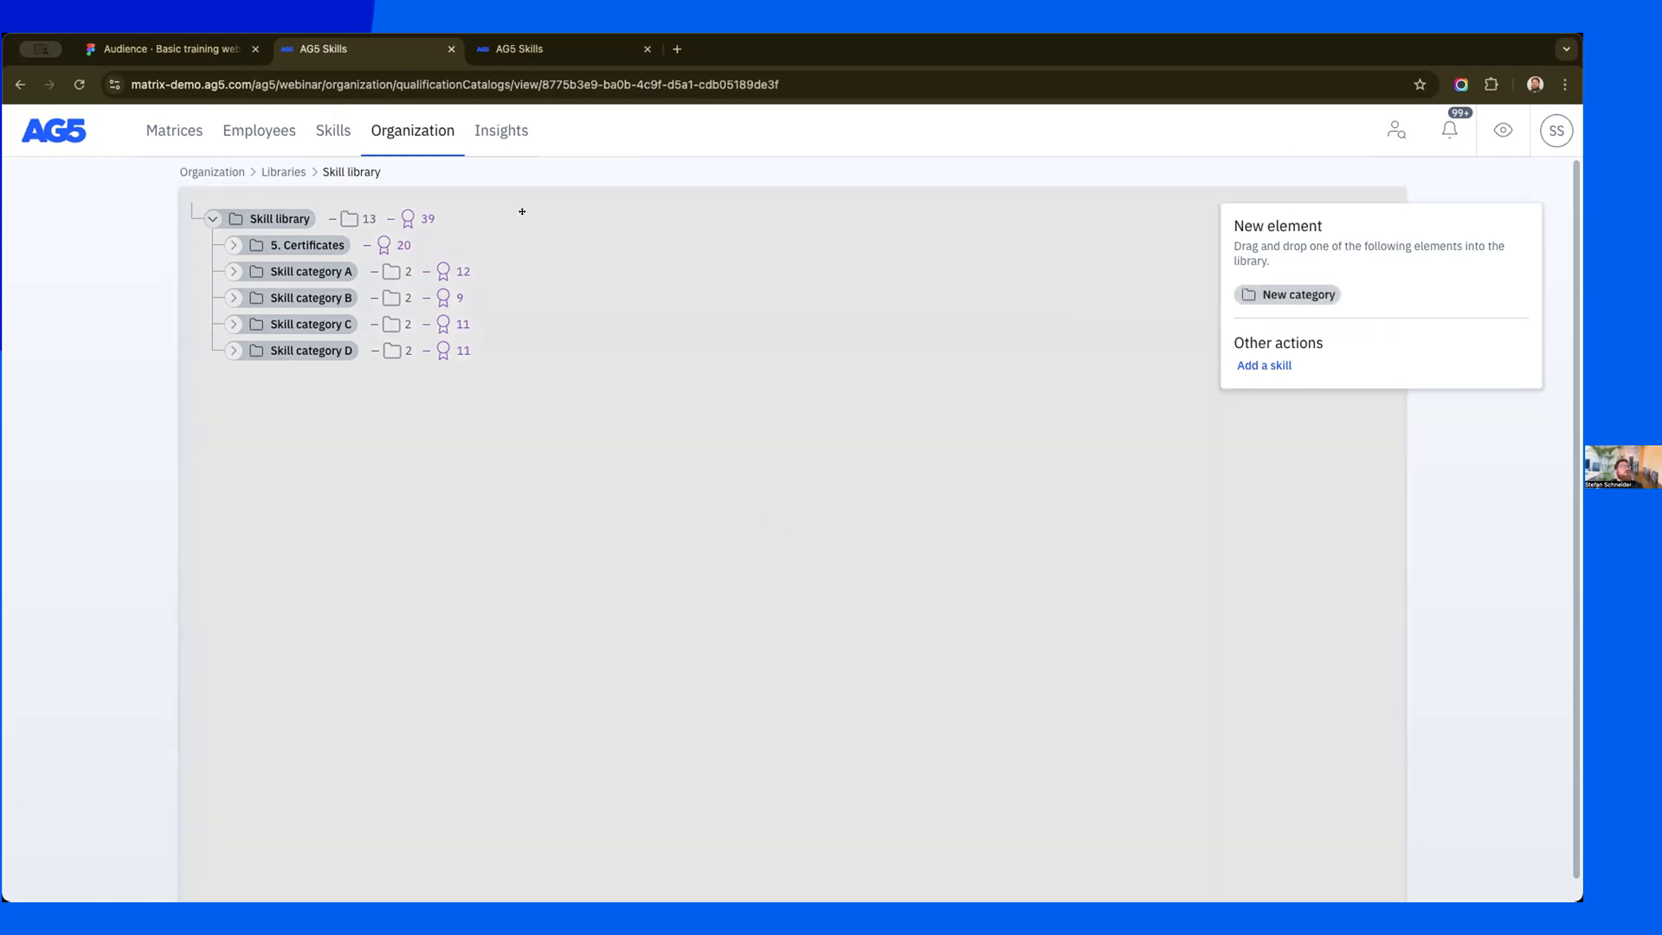
click(287, 265)
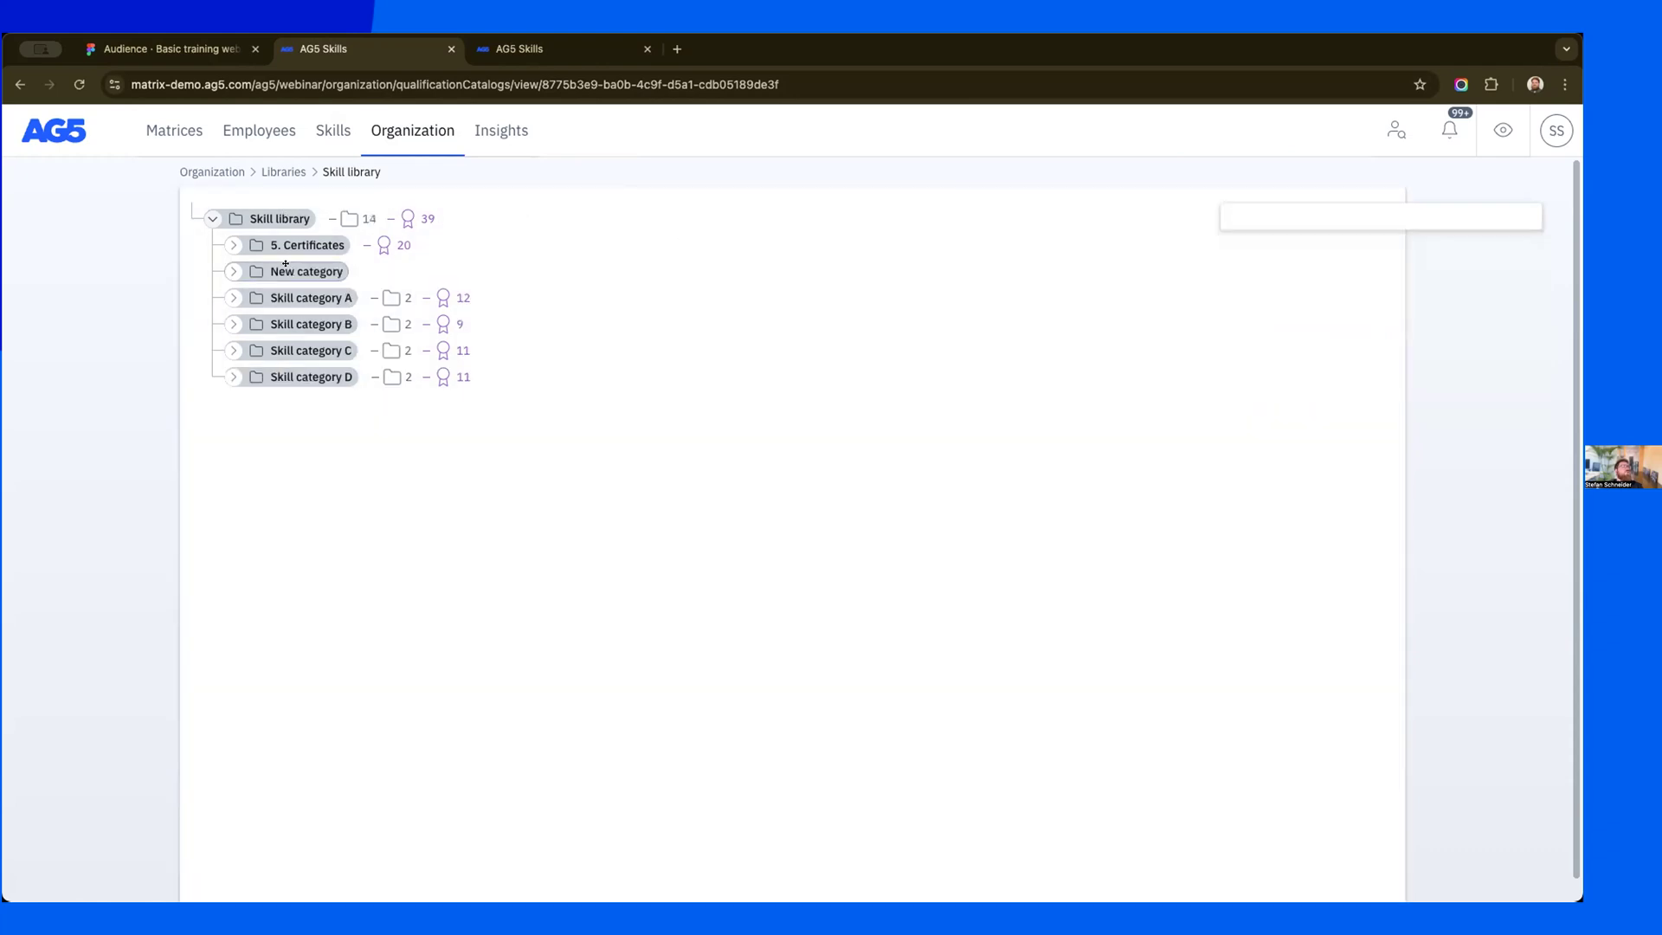
drag(1390, 278, 1123, 274)
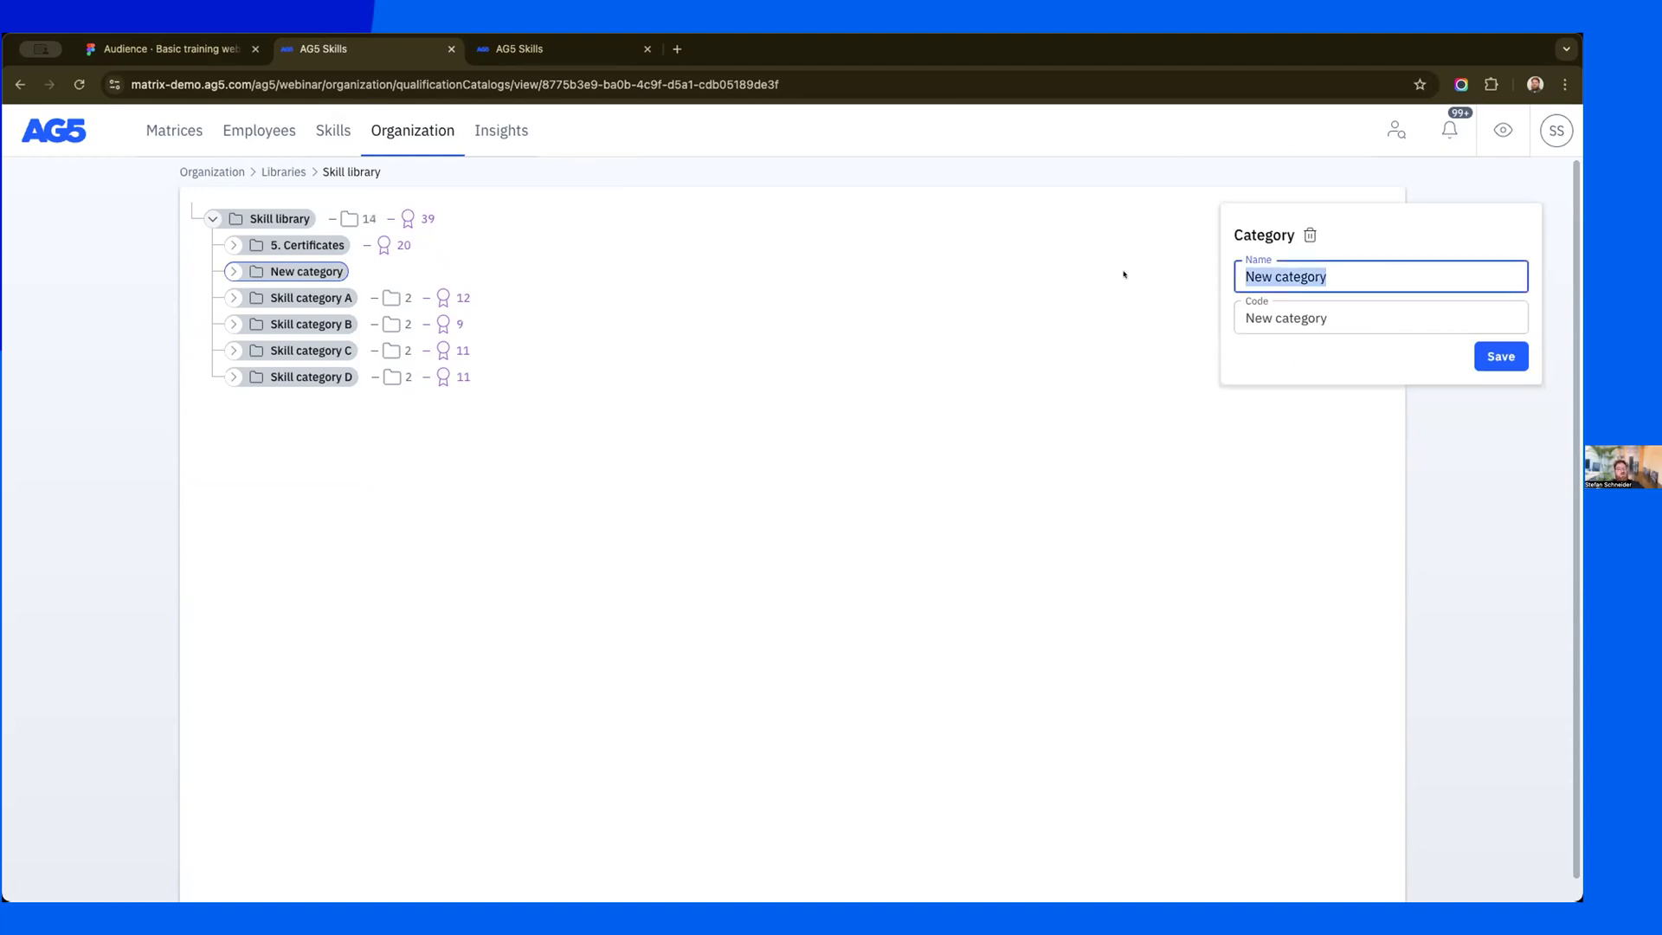
text(AG5 Knowöedge)
key(BackSpace)
key(BackSpace)
key(BackSpace)
key(BackSpace)
text(ledge)
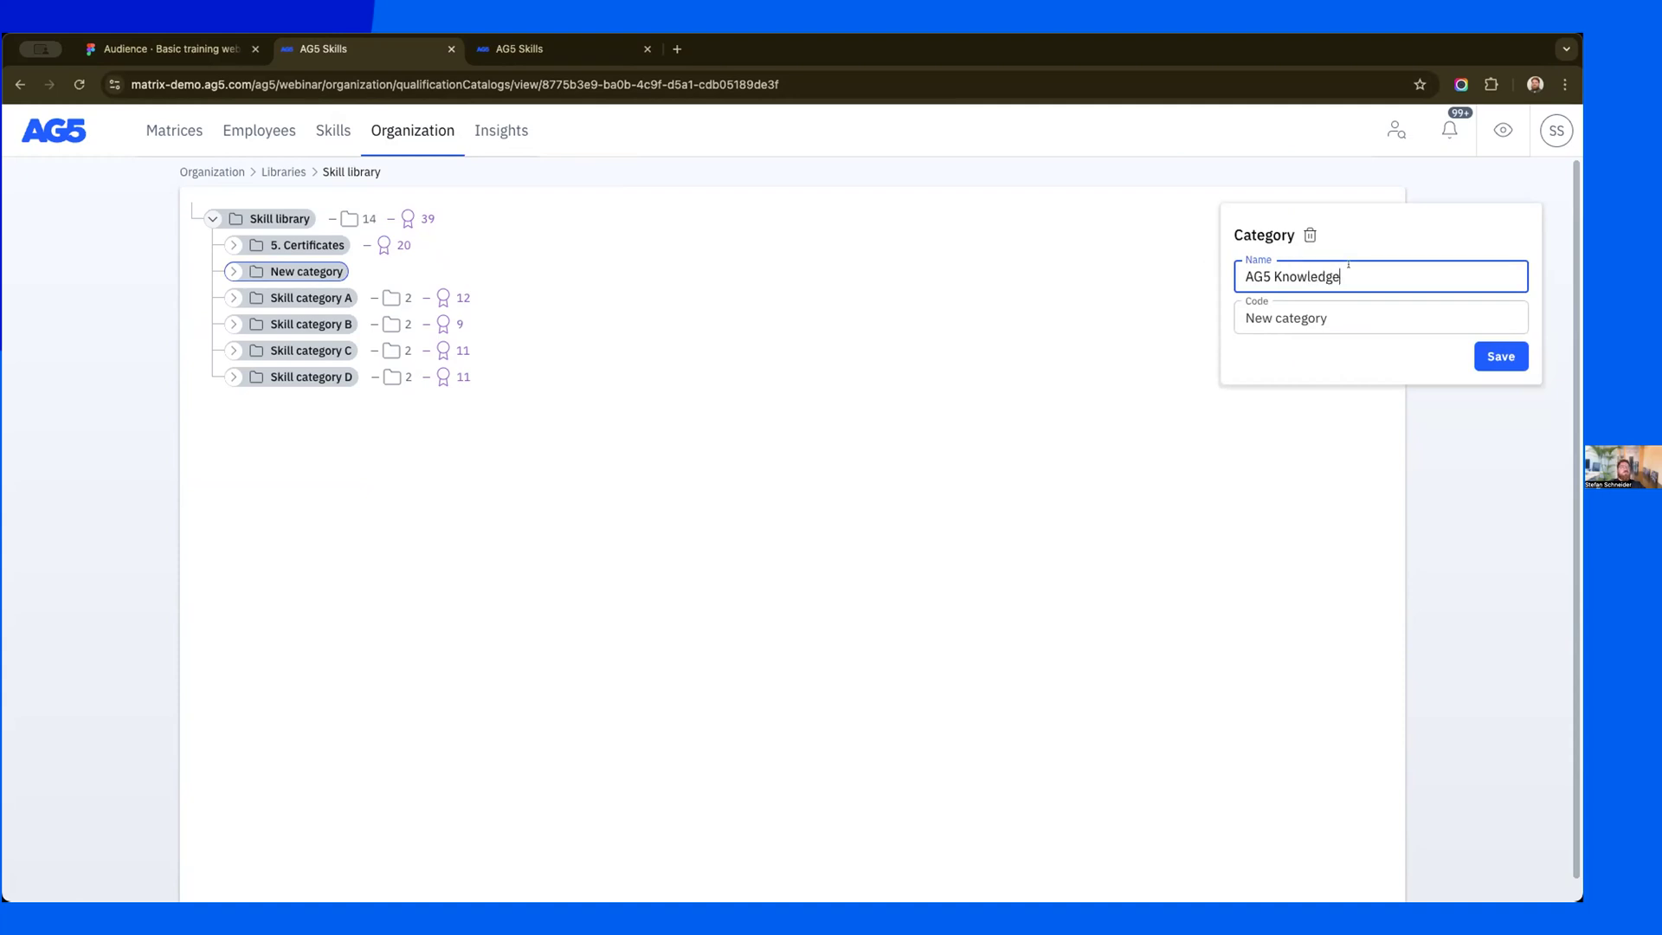
- Set the new category's code to AG5 Knowledge as well, save it, and deselect the category
key(ctrl+a)
key(ctrl+c)
key(Tab)
key(ctrl+v)
click(1486, 354)
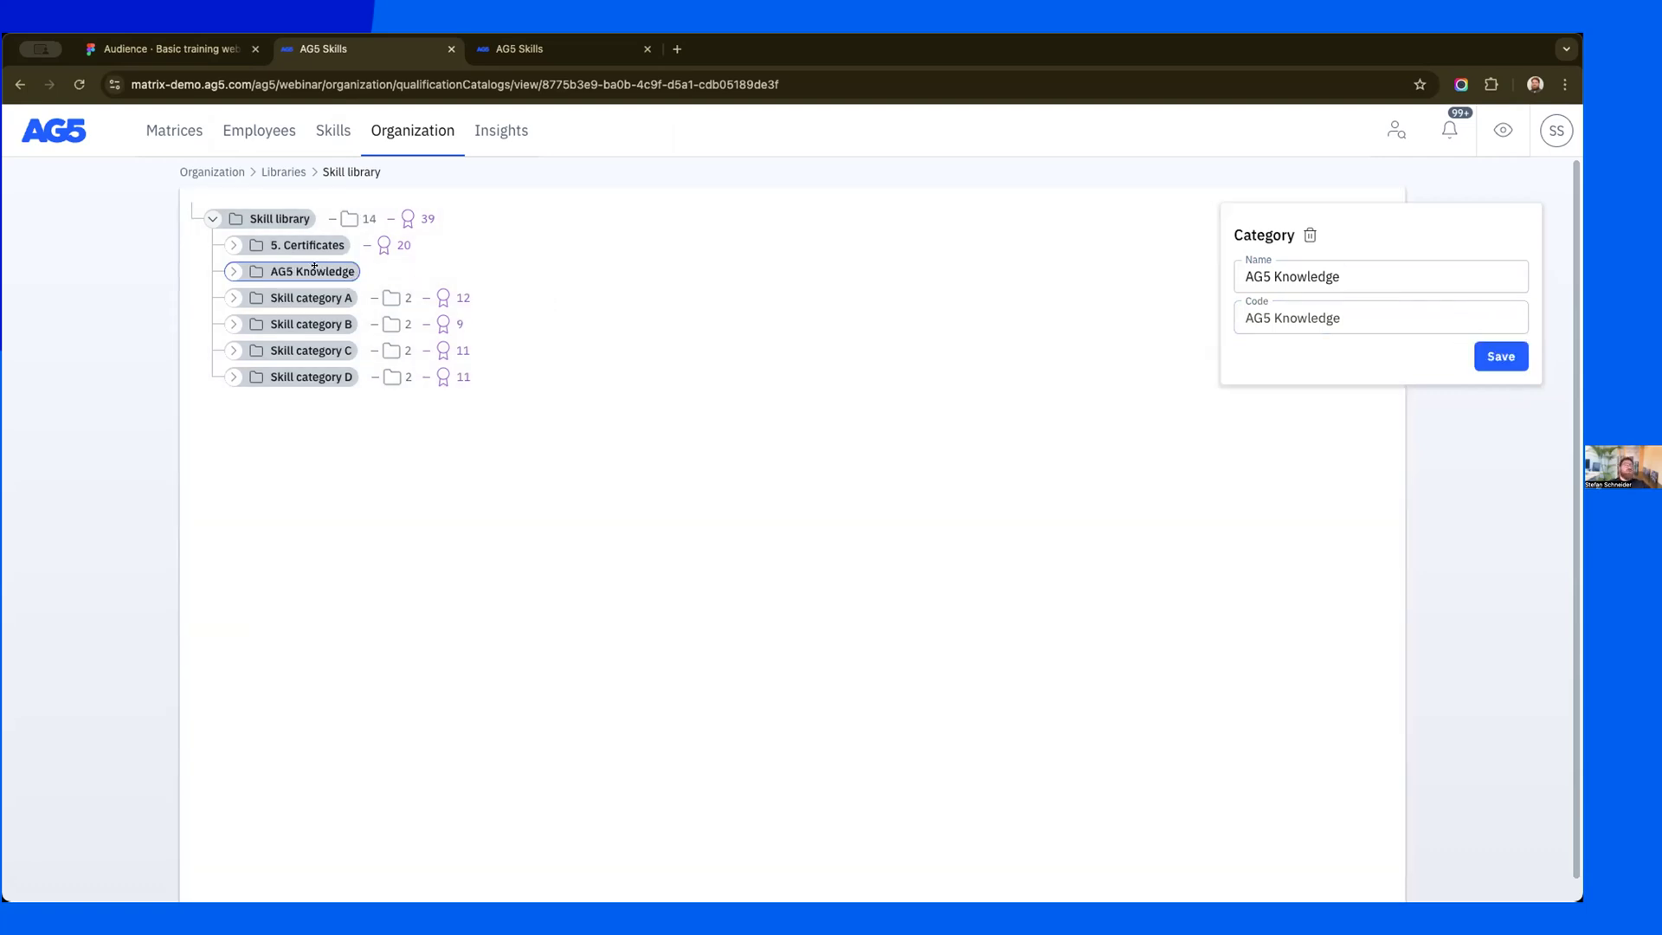
click(738, 442)
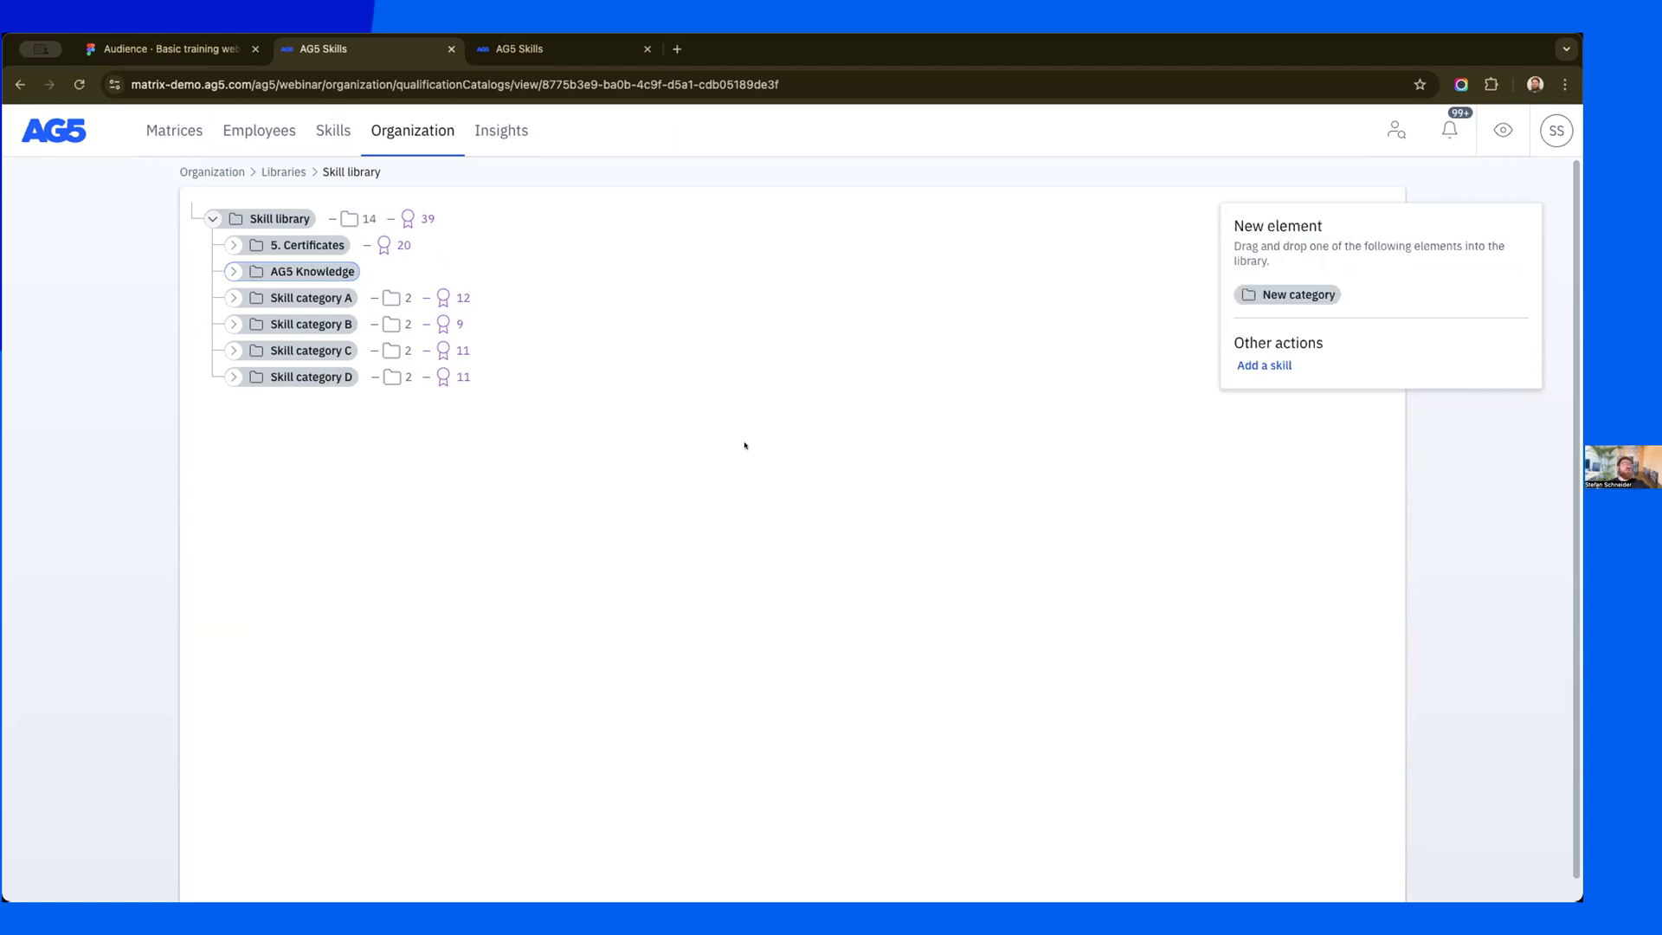
- Add the existing AG5 Expert skill to the AG5 Knowledge category
click(1248, 367)
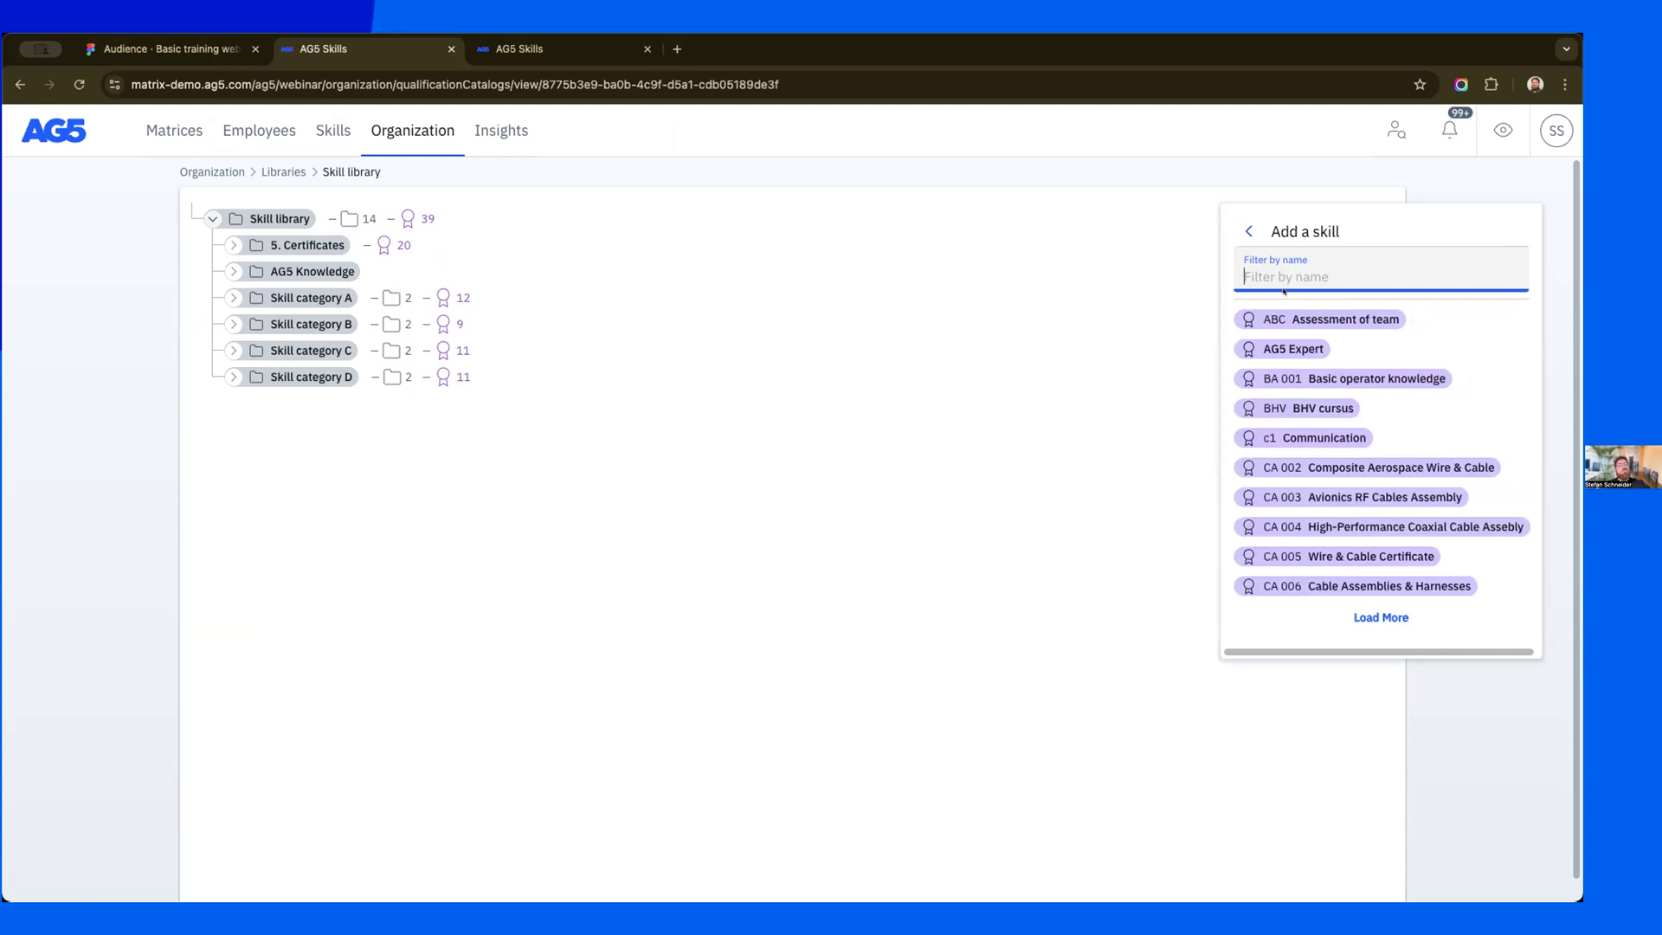
drag(1271, 352, 637, 264)
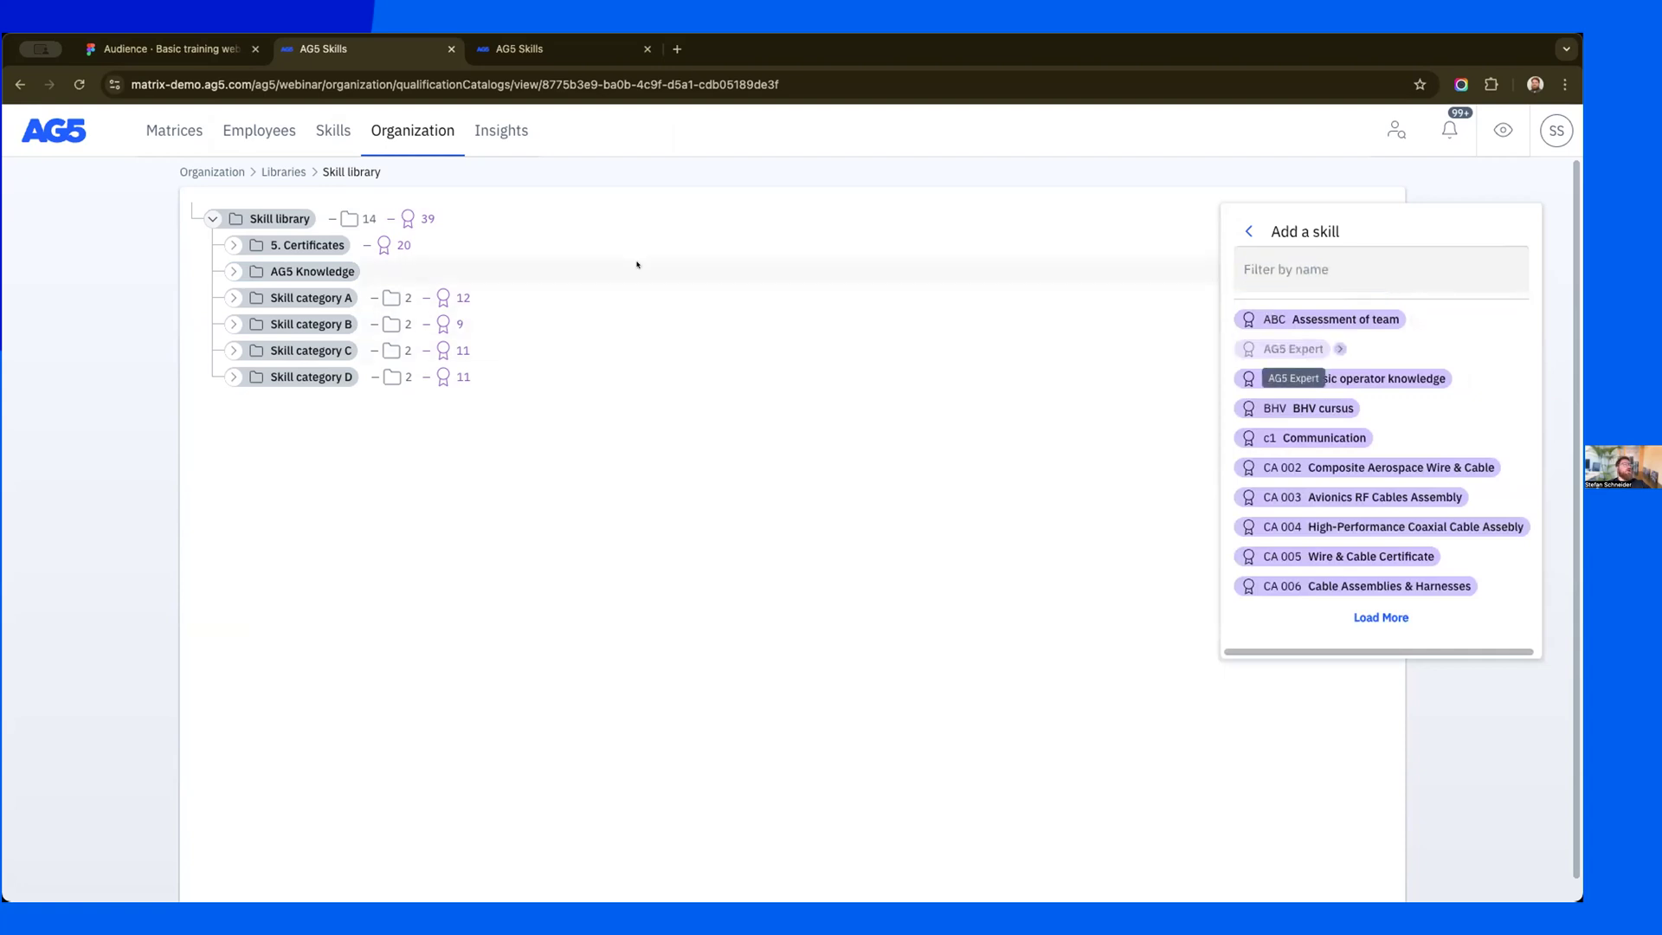
drag(438, 264, 438, 266)
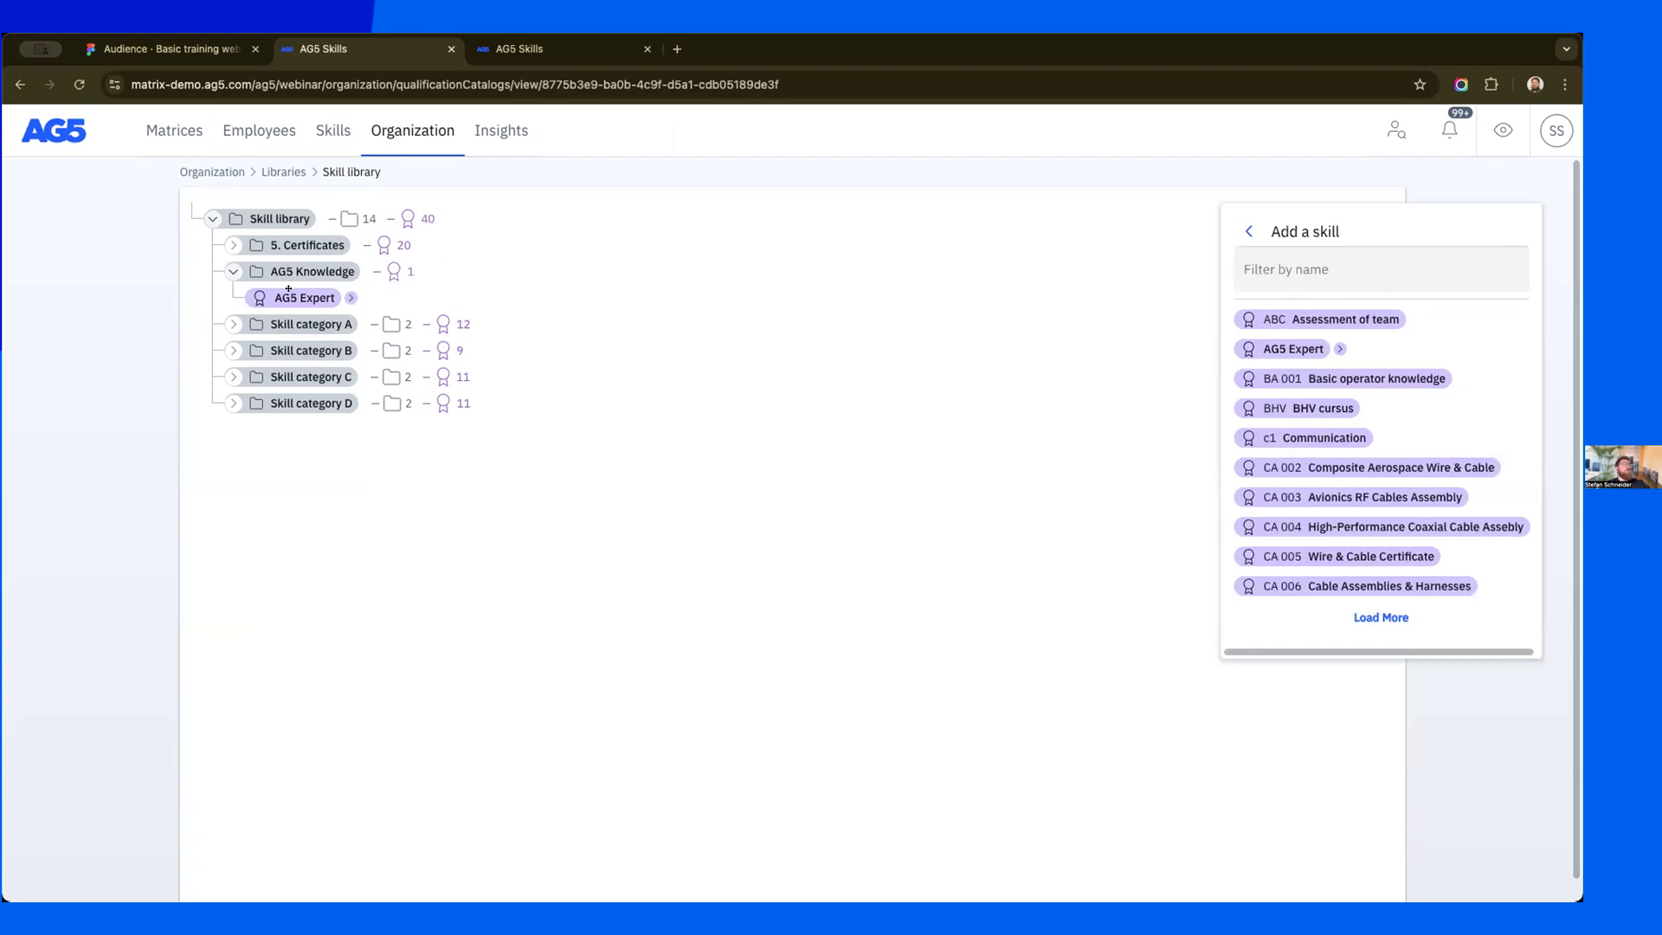
- Reload the skills list to check the category assigned to AG5 Expert, and return to the Skill library
click(537, 49)
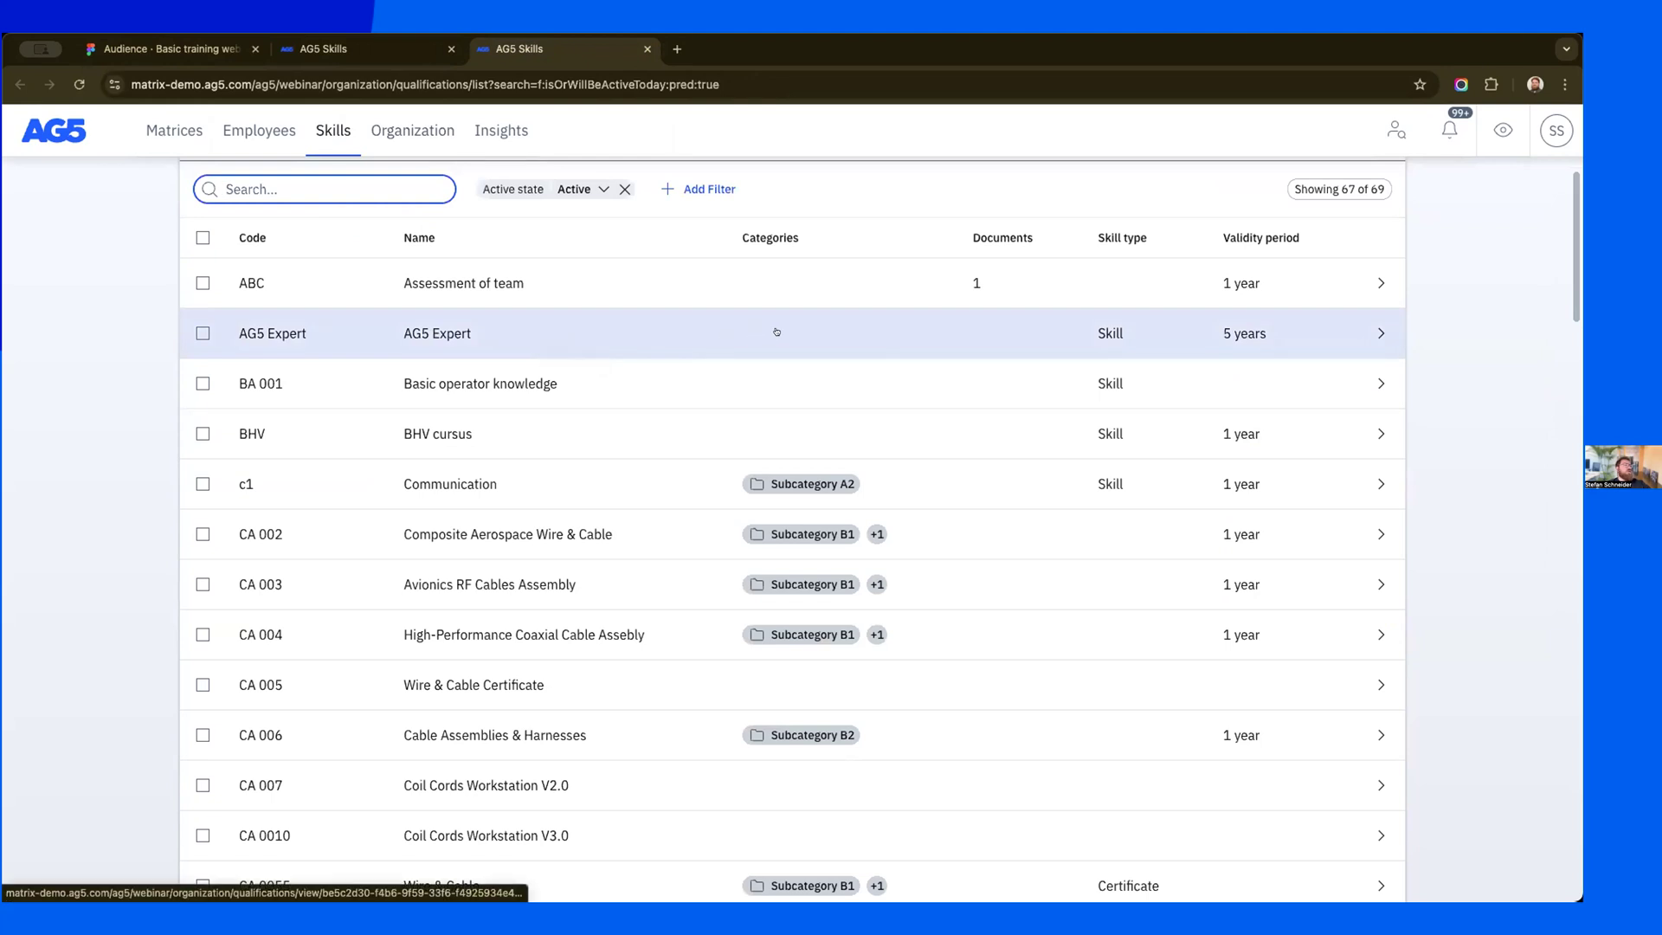
click(79, 84)
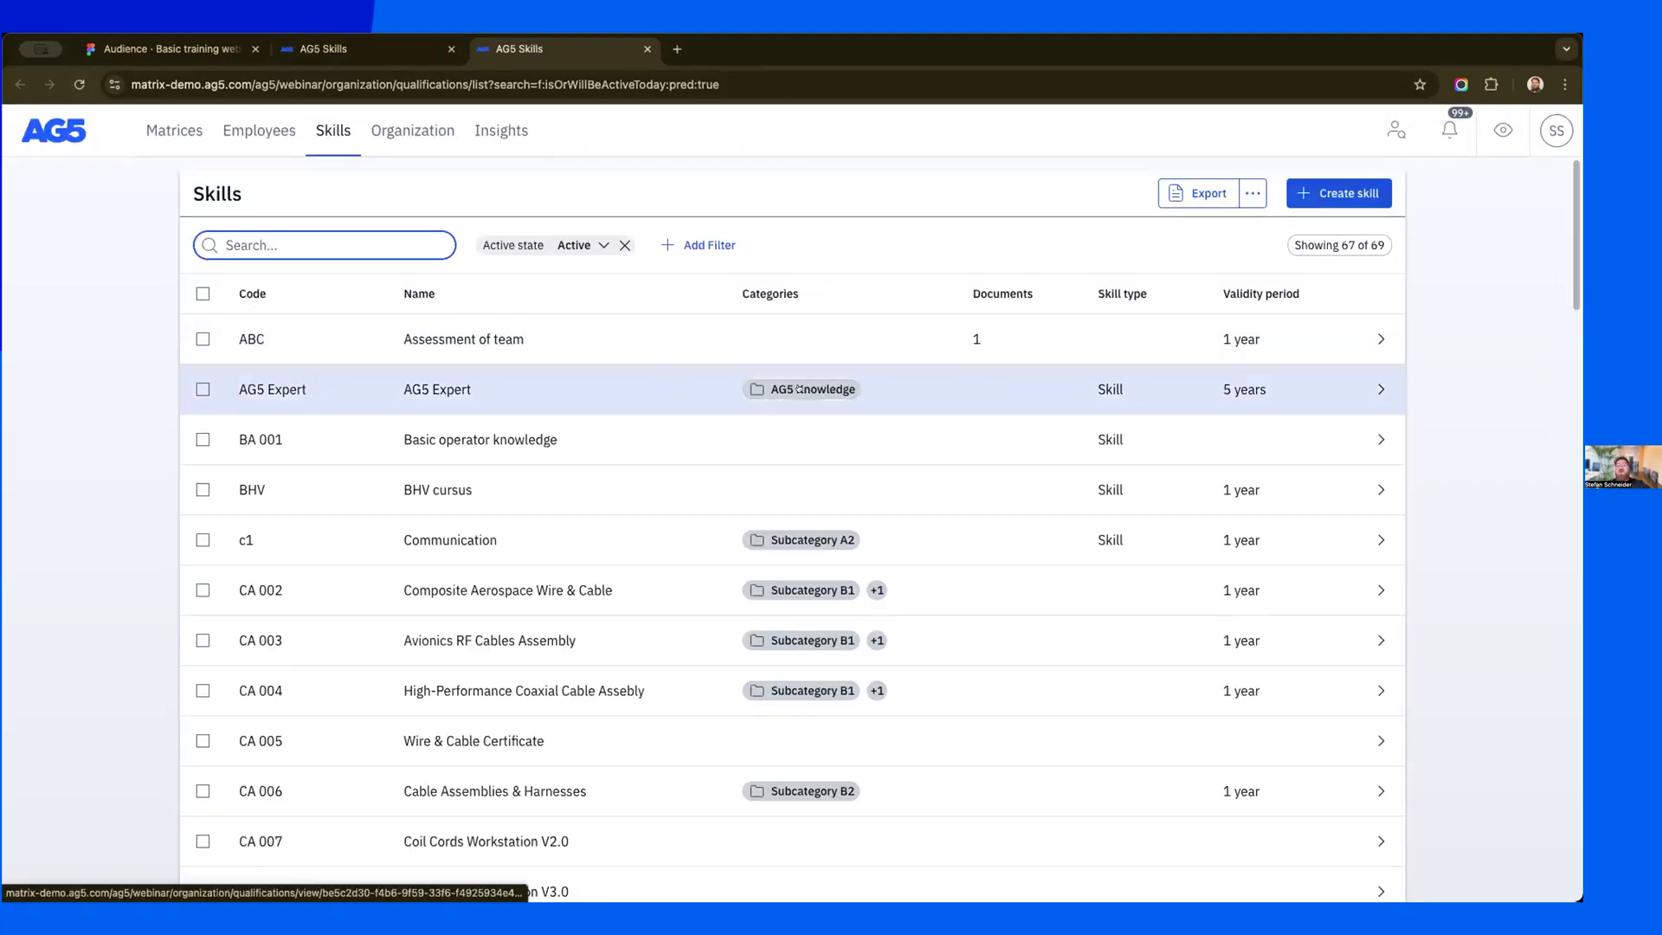
click(361, 46)
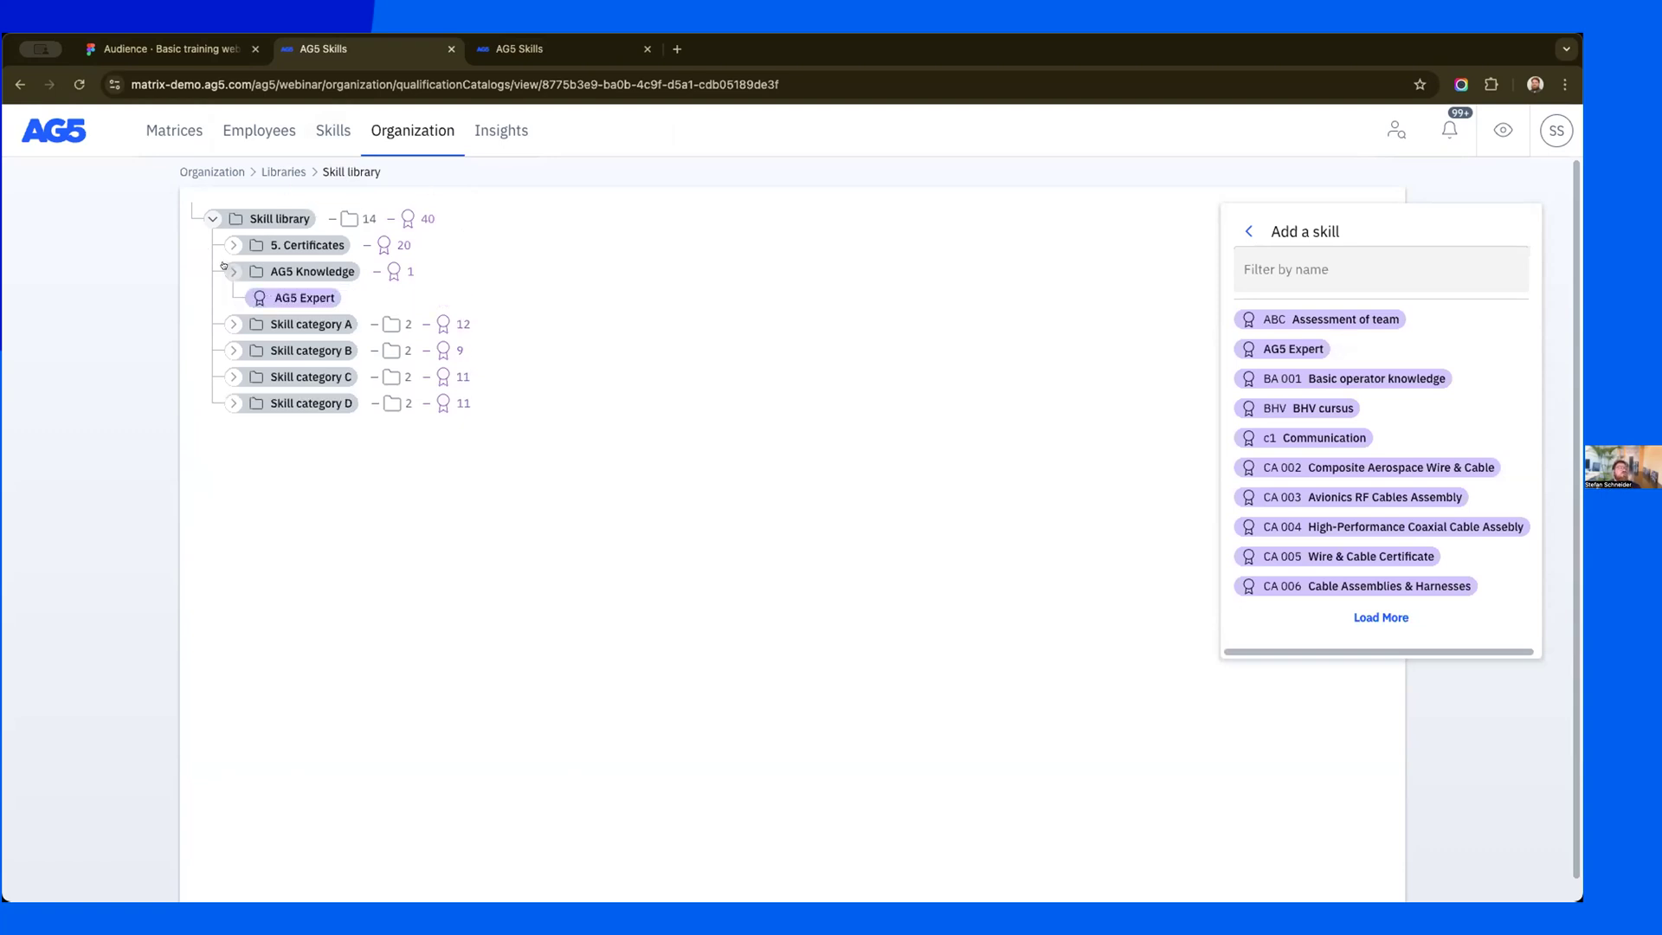
- View the form for creating a new library from the Libraries overview, and return to the Organization page without saving
drag(264, 290, 305, 291)
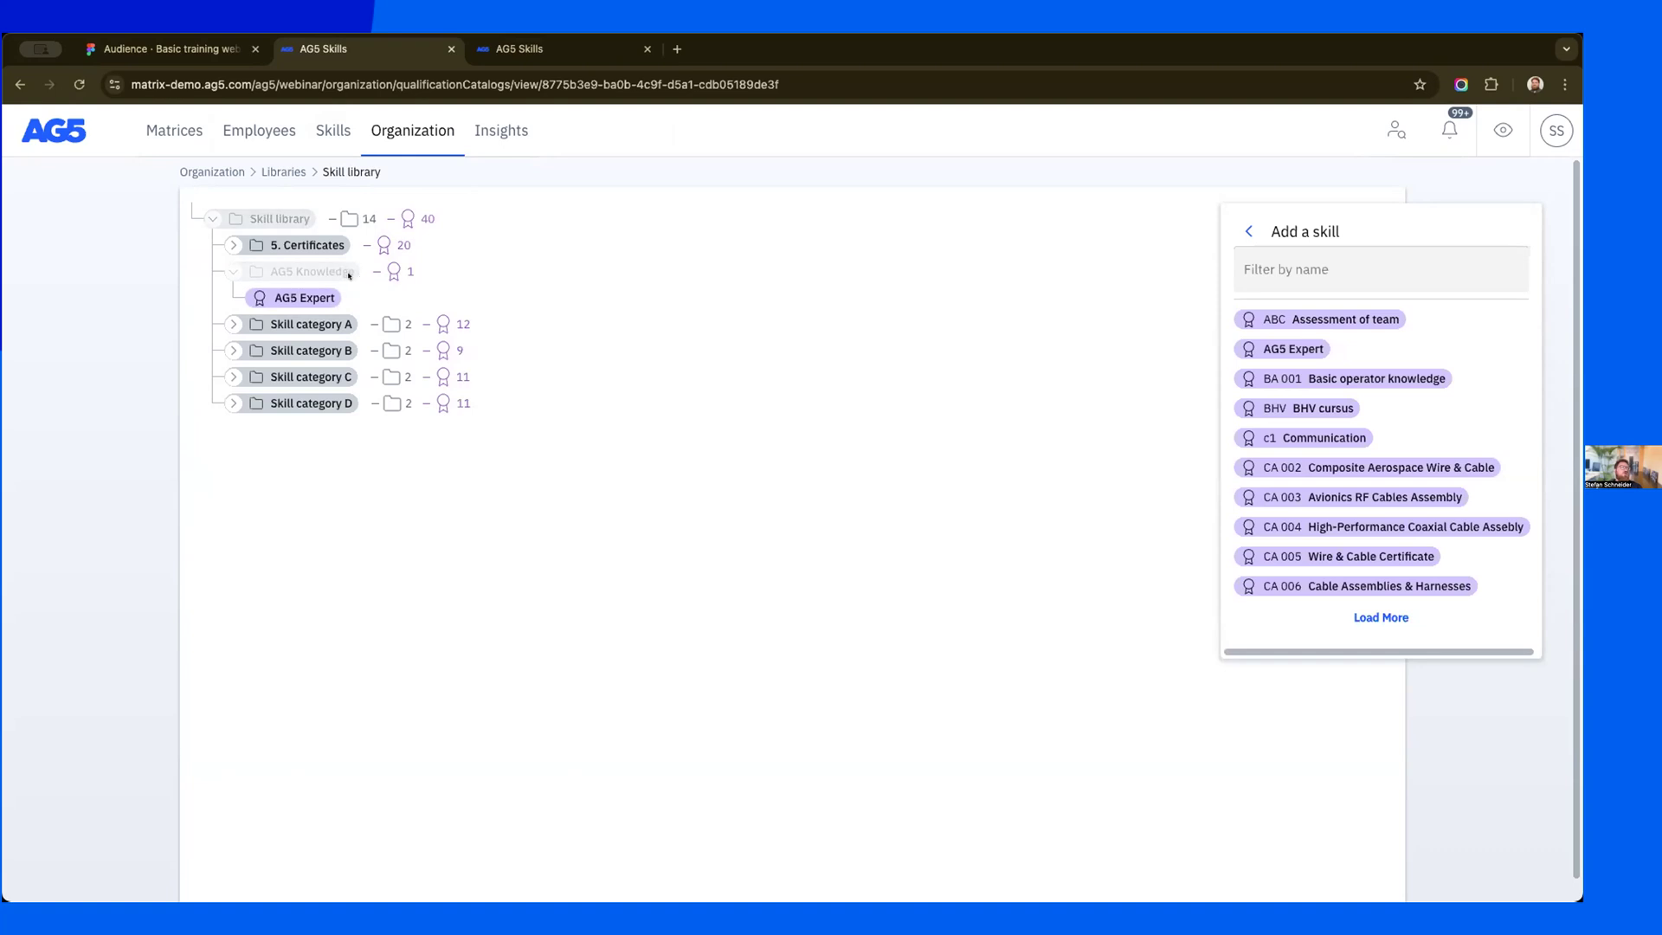
click(283, 171)
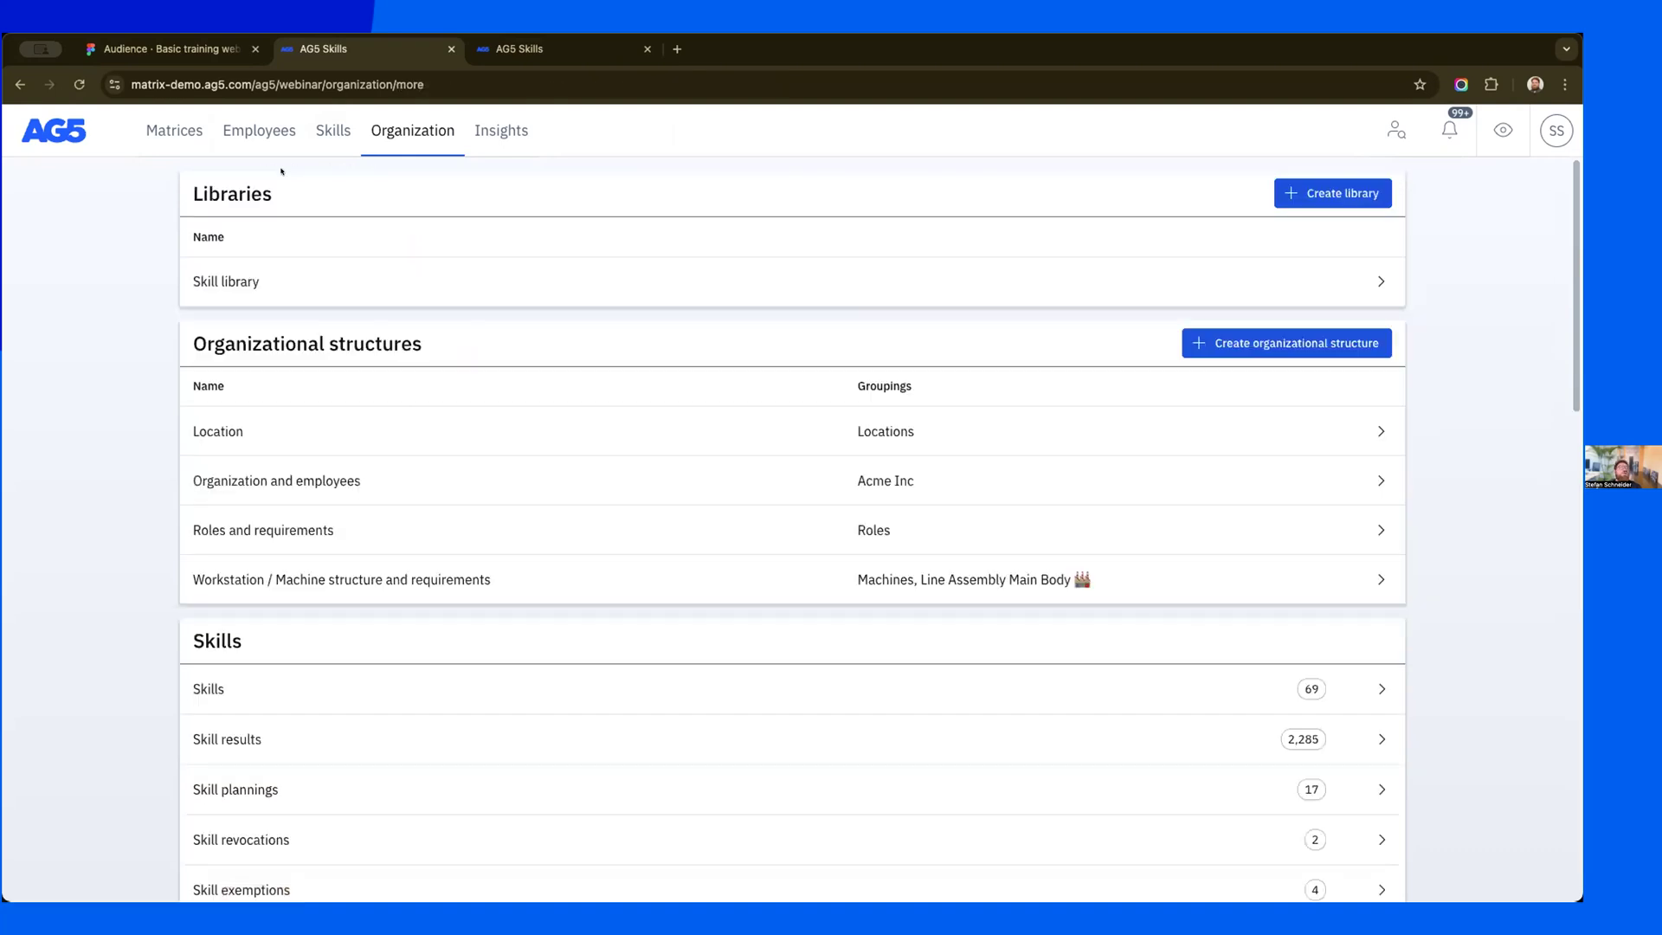
click(1354, 198)
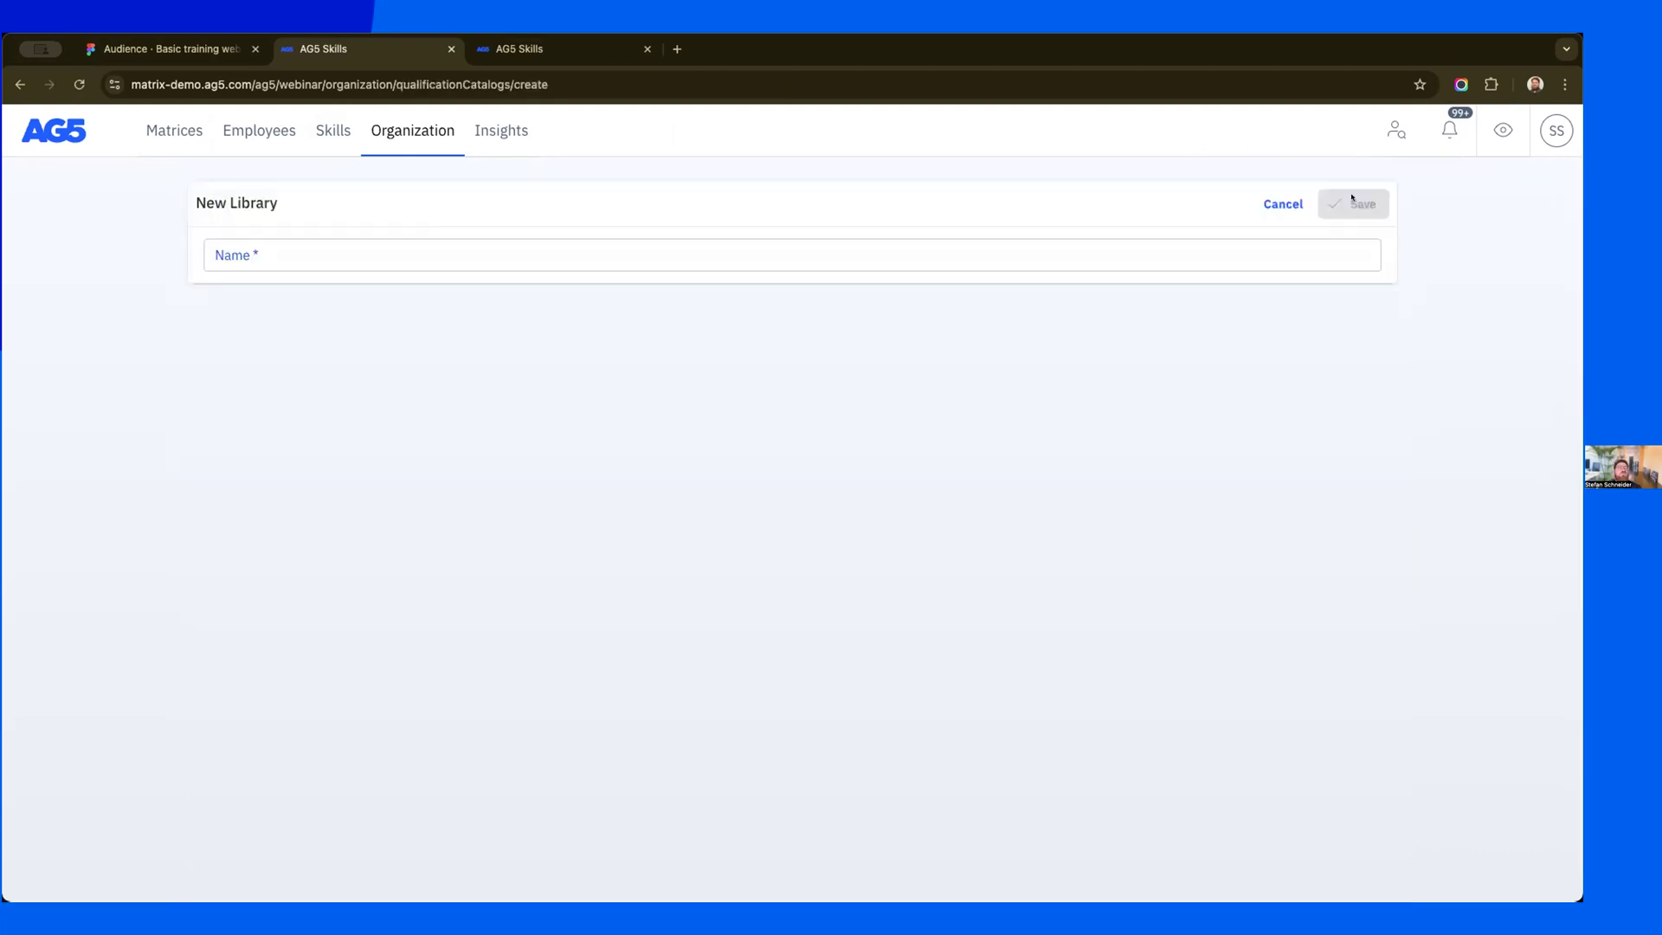
click(416, 131)
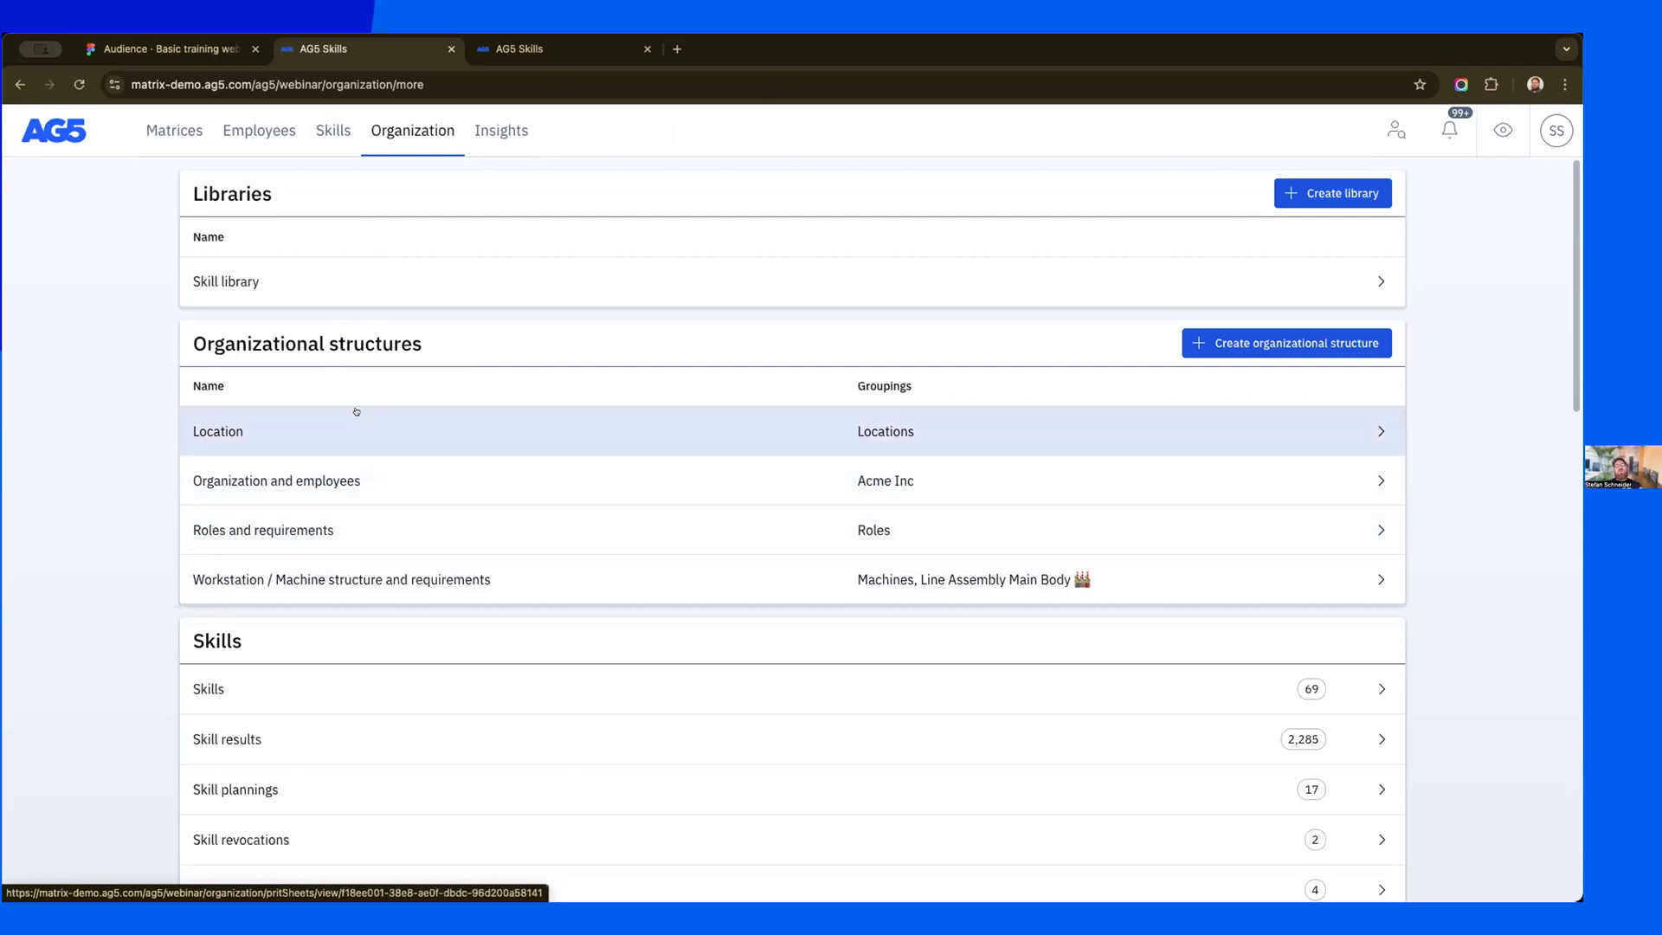
- In the Location organizational structure, add a new grouping under Locations and enter Netherlands as its name
click(304, 426)
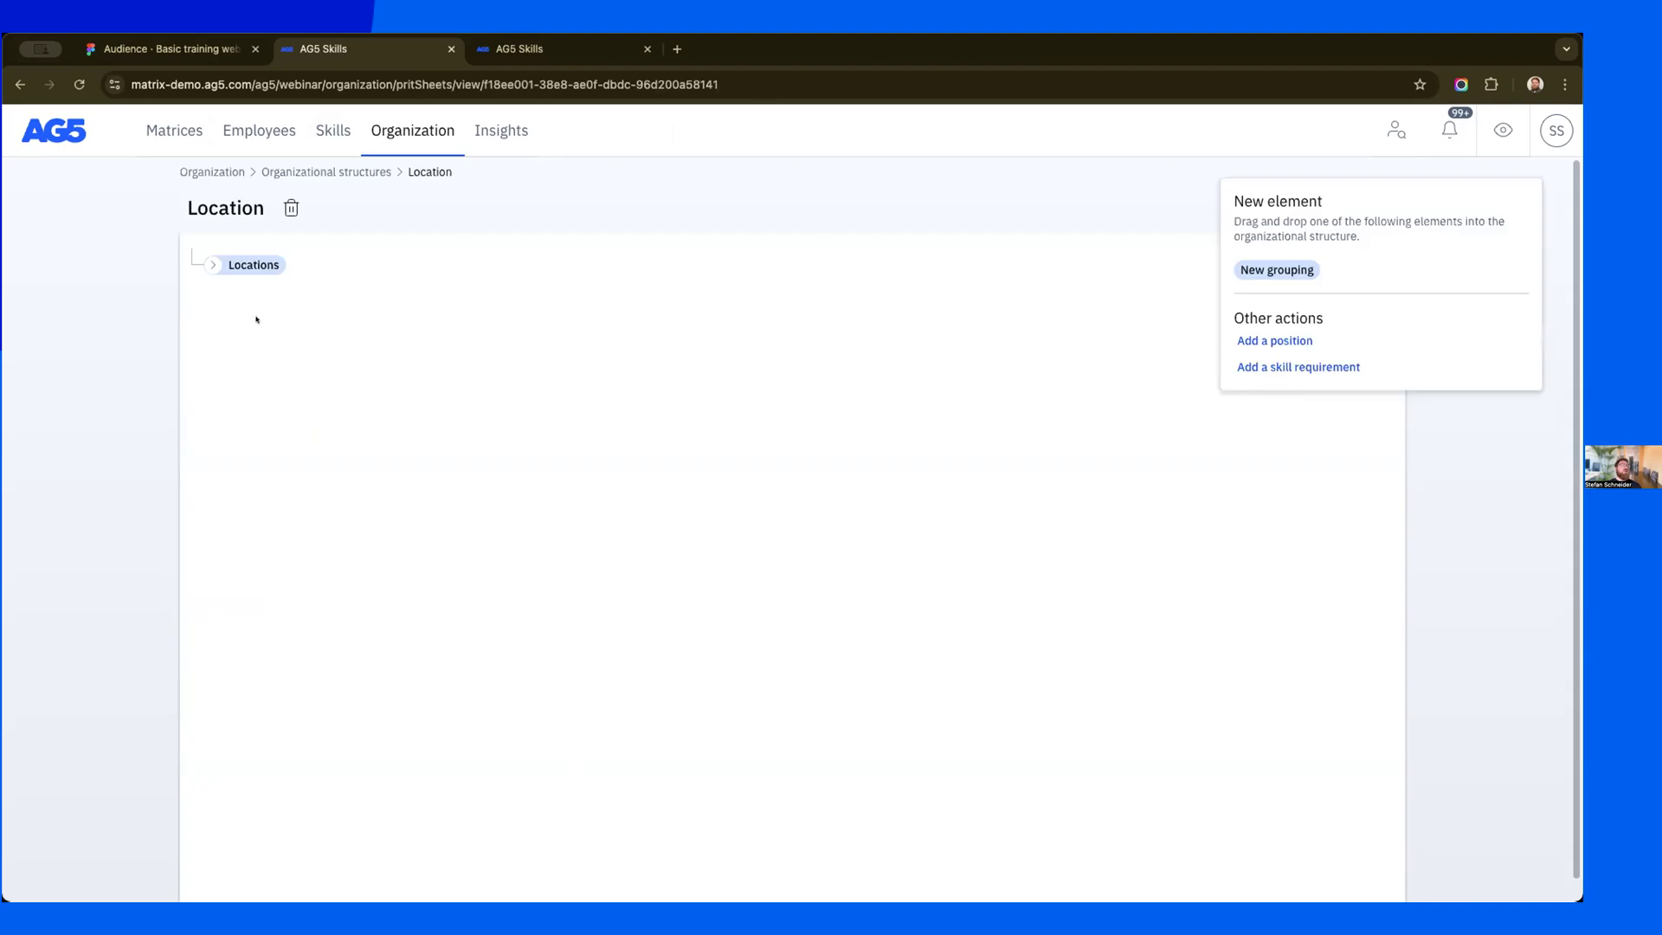
drag(1272, 269, 586, 263)
click(280, 297)
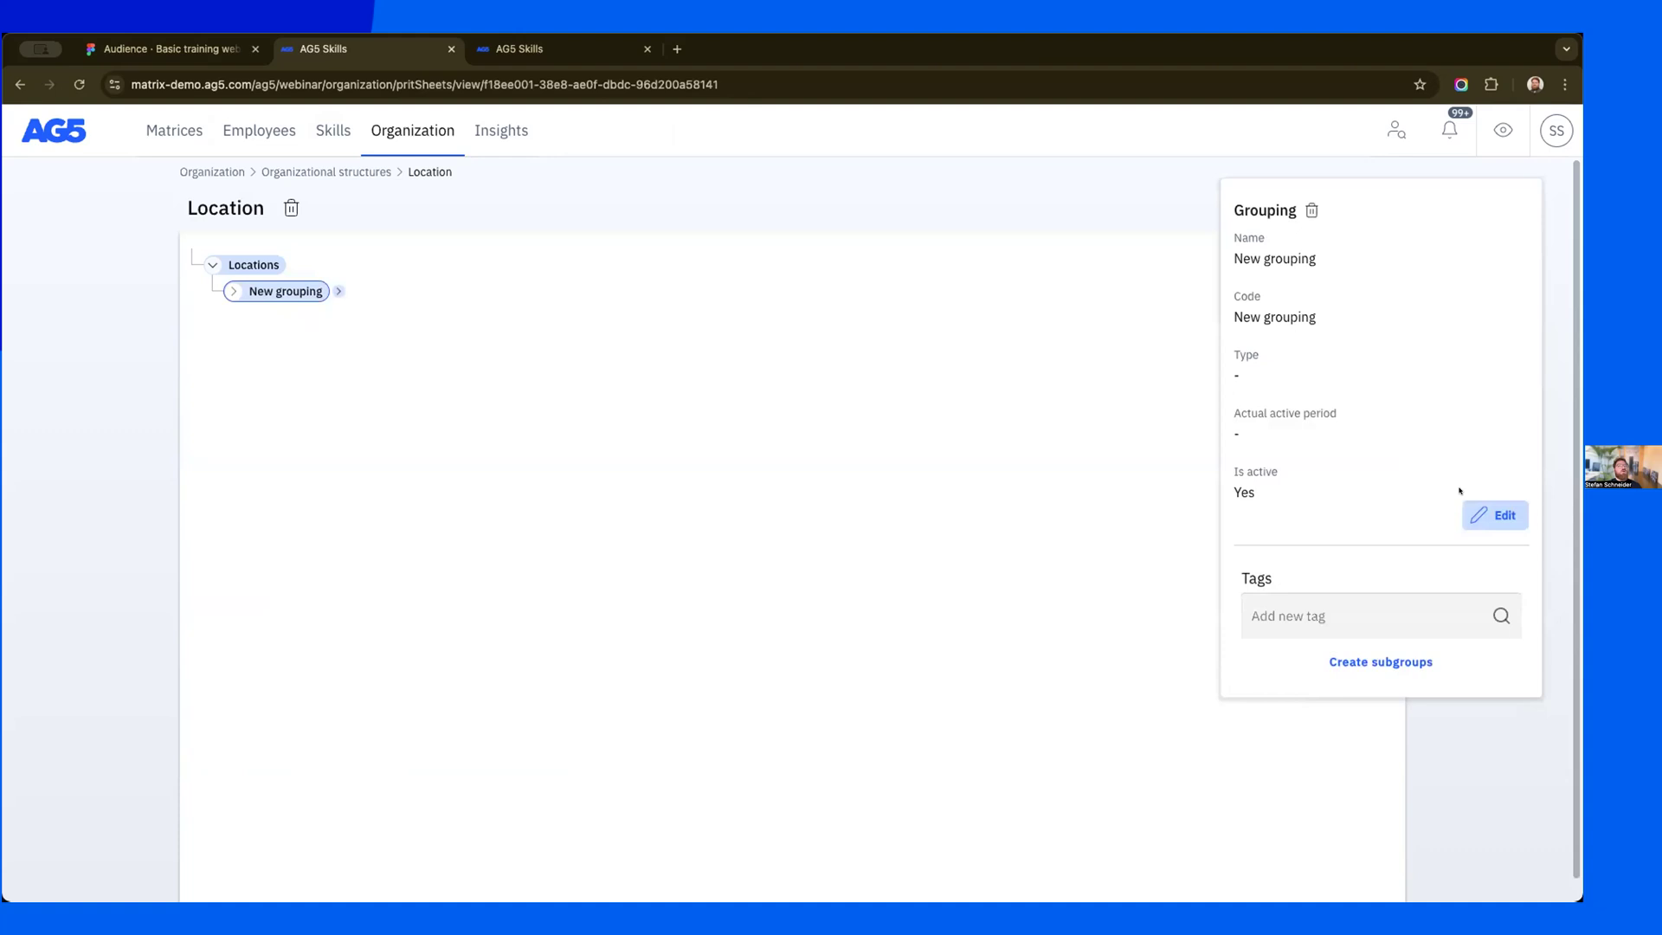
click(1495, 515)
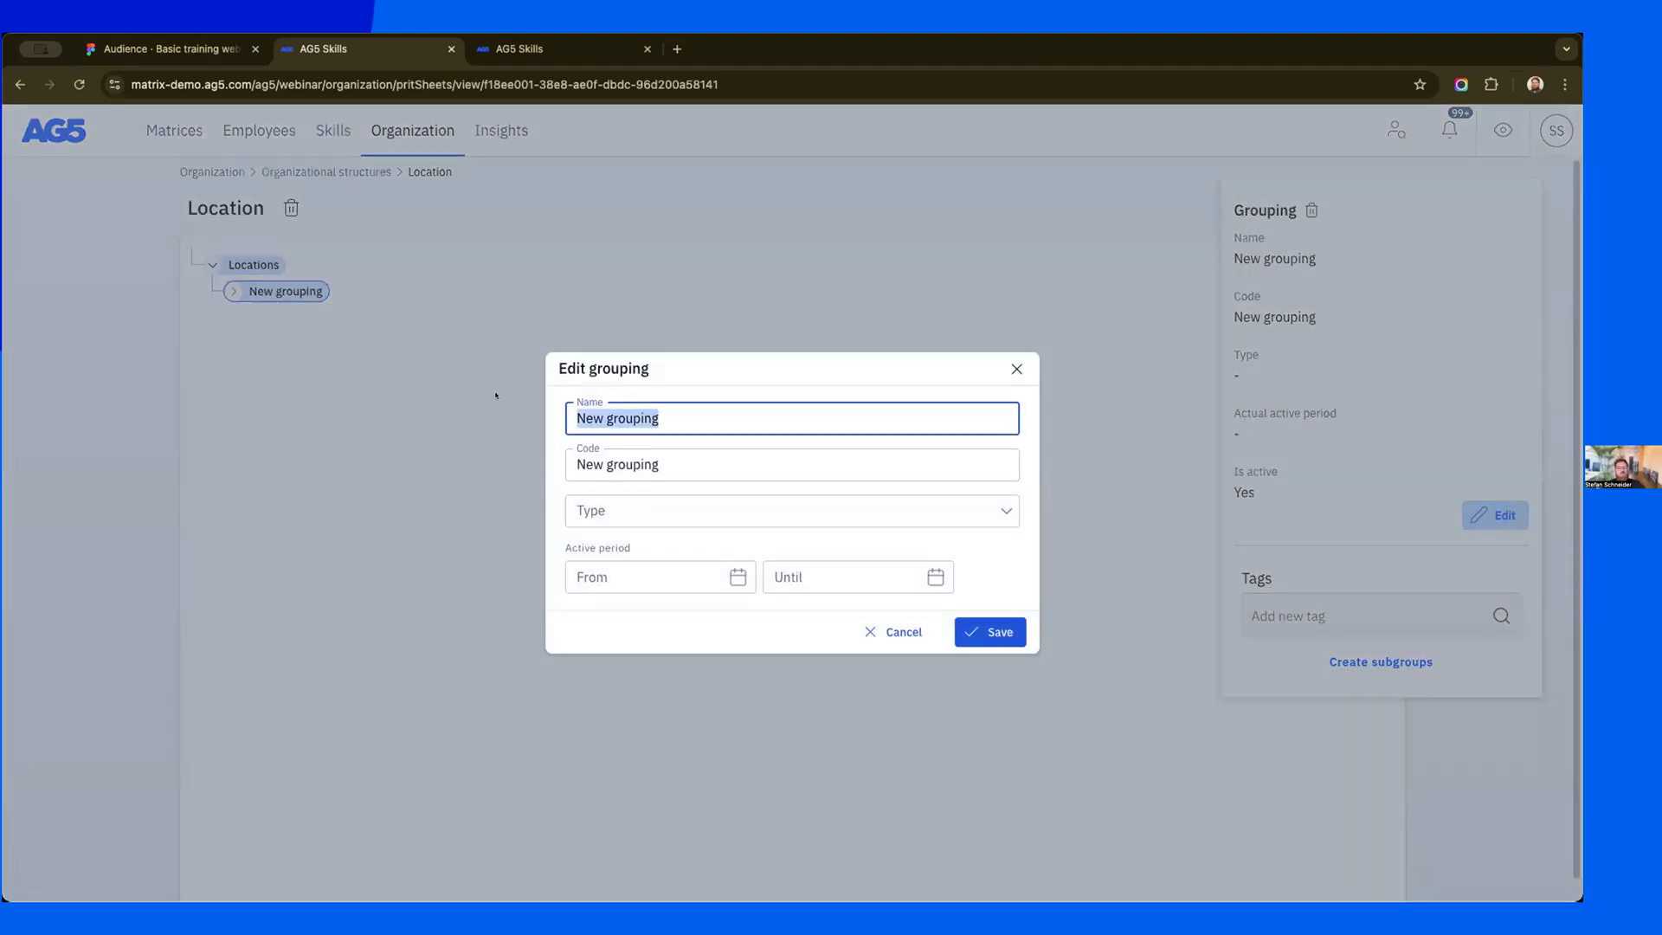
text(Netherlands)
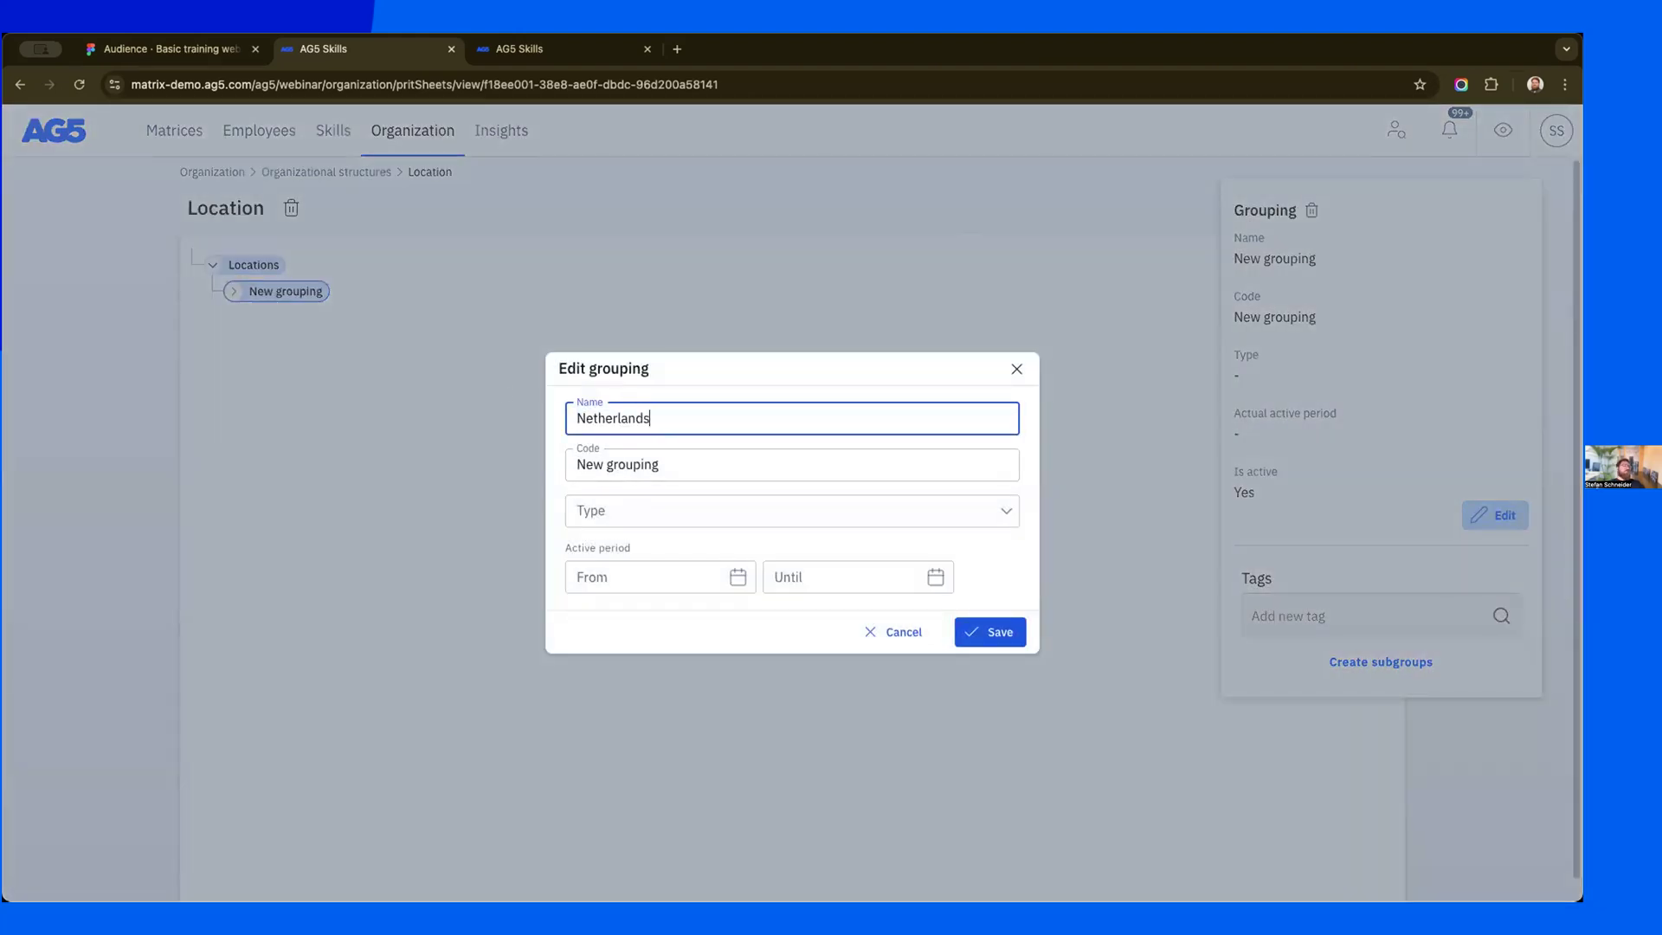
- Copy the grouping's name into its code as Netherlands, save the grouping, and deselect it
key(alt+shift+Left)
click(683, 468)
key(alt+shift+Left)
key(alt+shift+Left)
key(ctrl+v)
key(Return)
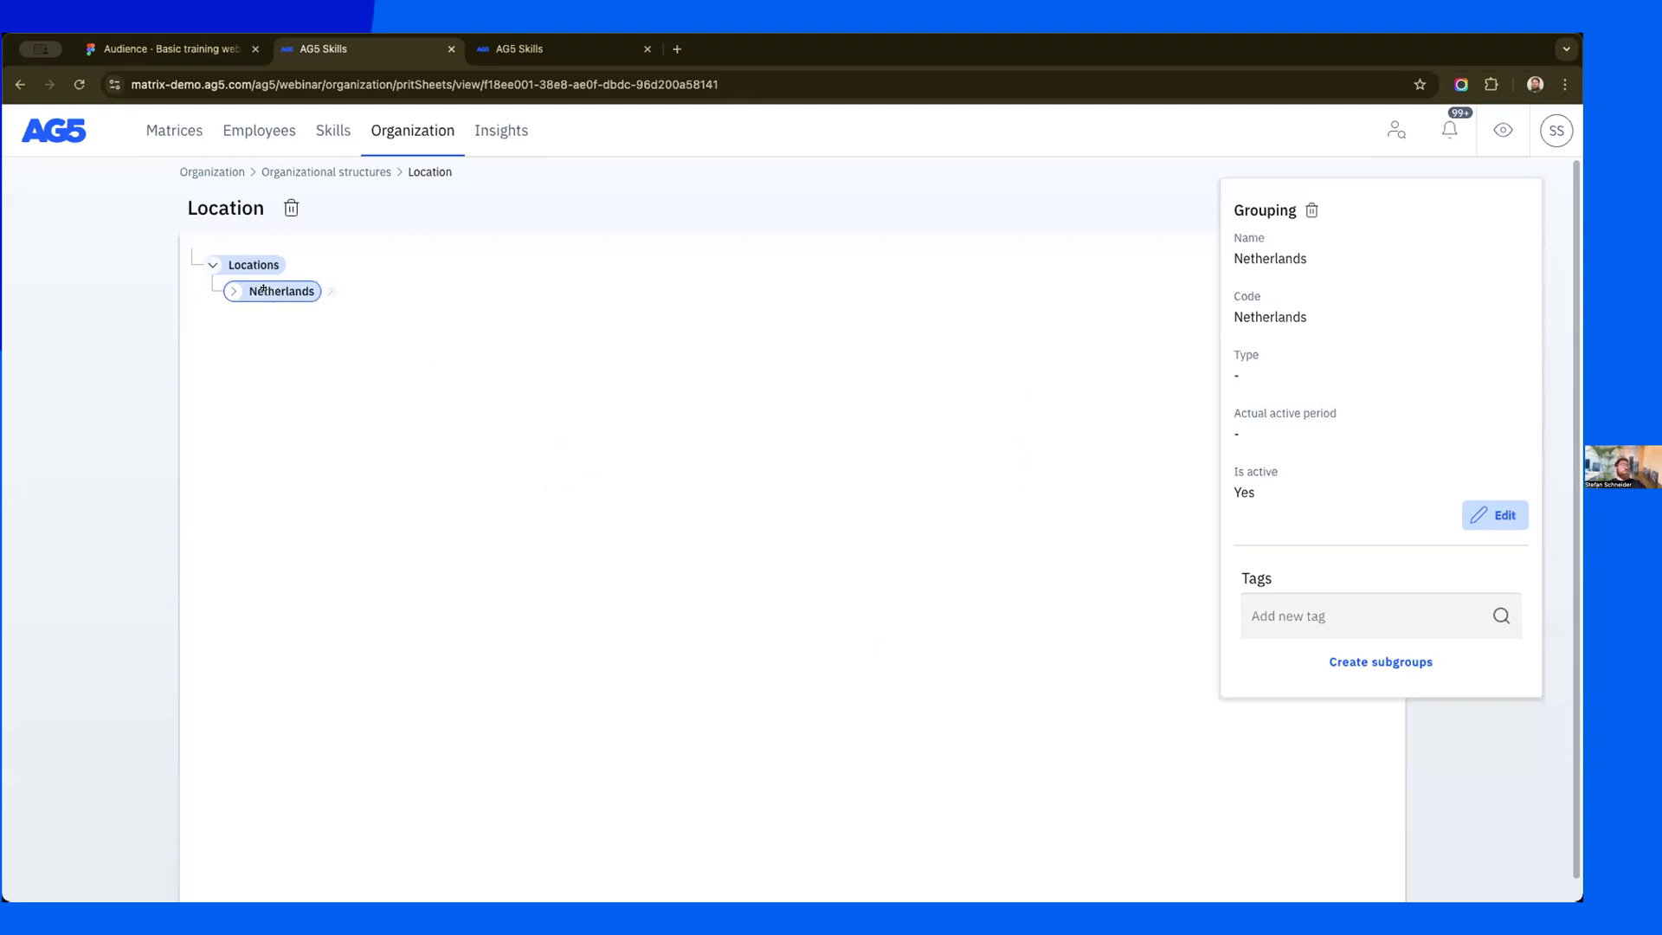
click(758, 373)
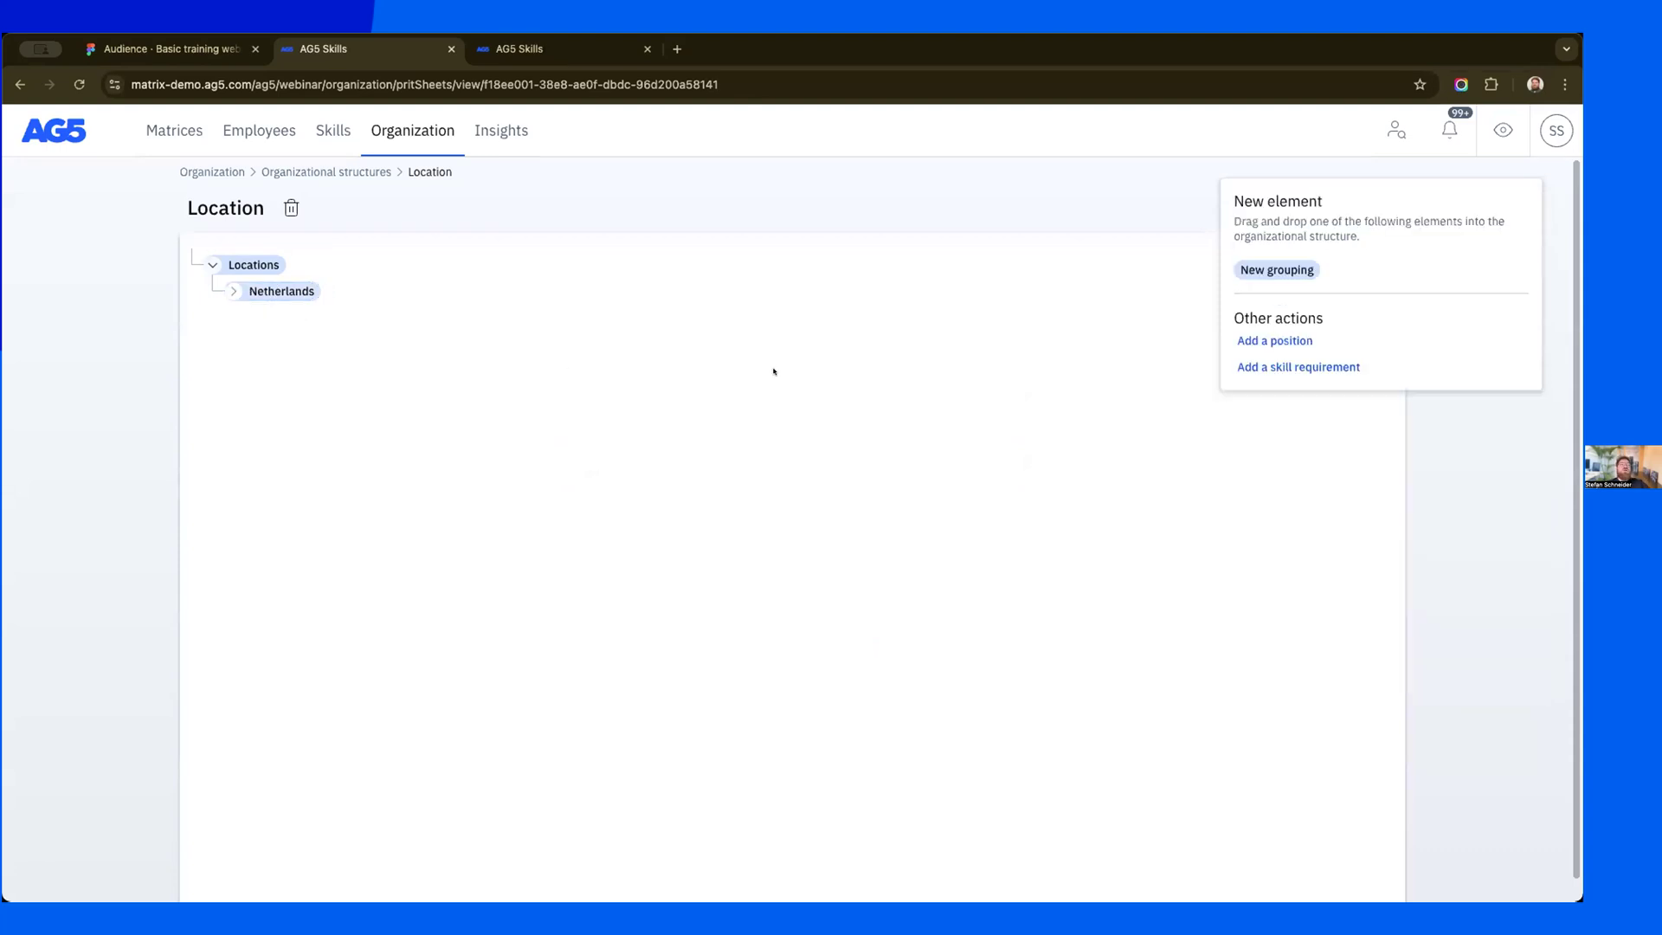
- Add the first listed employee's position to the Netherlands grouping
click(1275, 341)
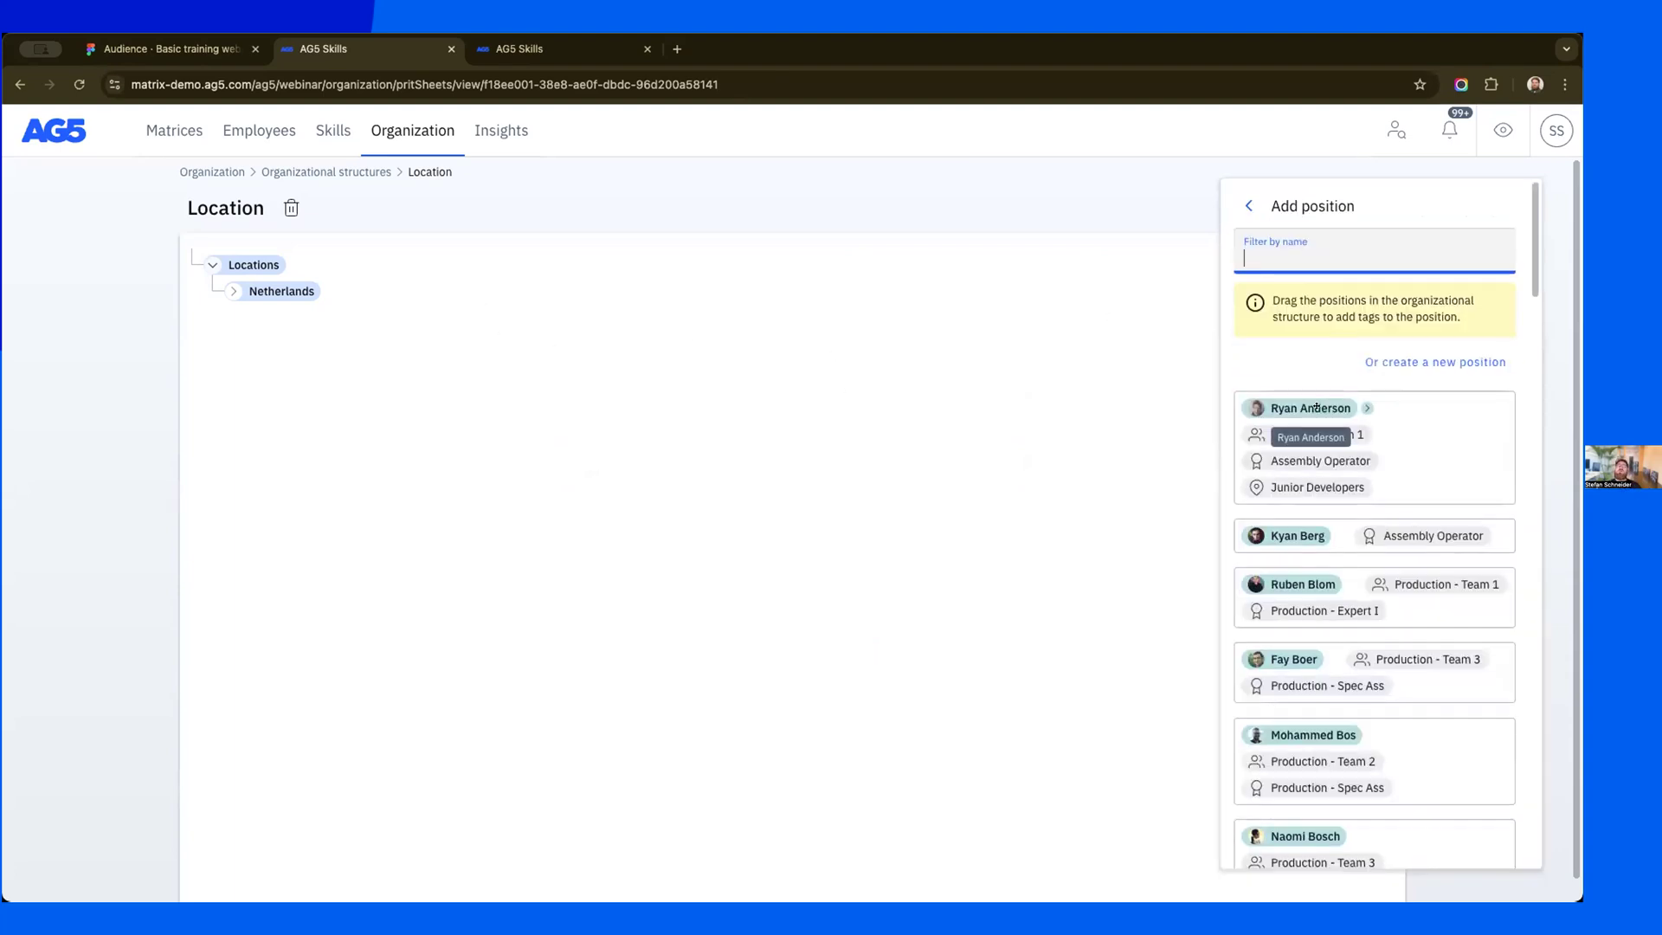
drag(1288, 408, 1273, 406)
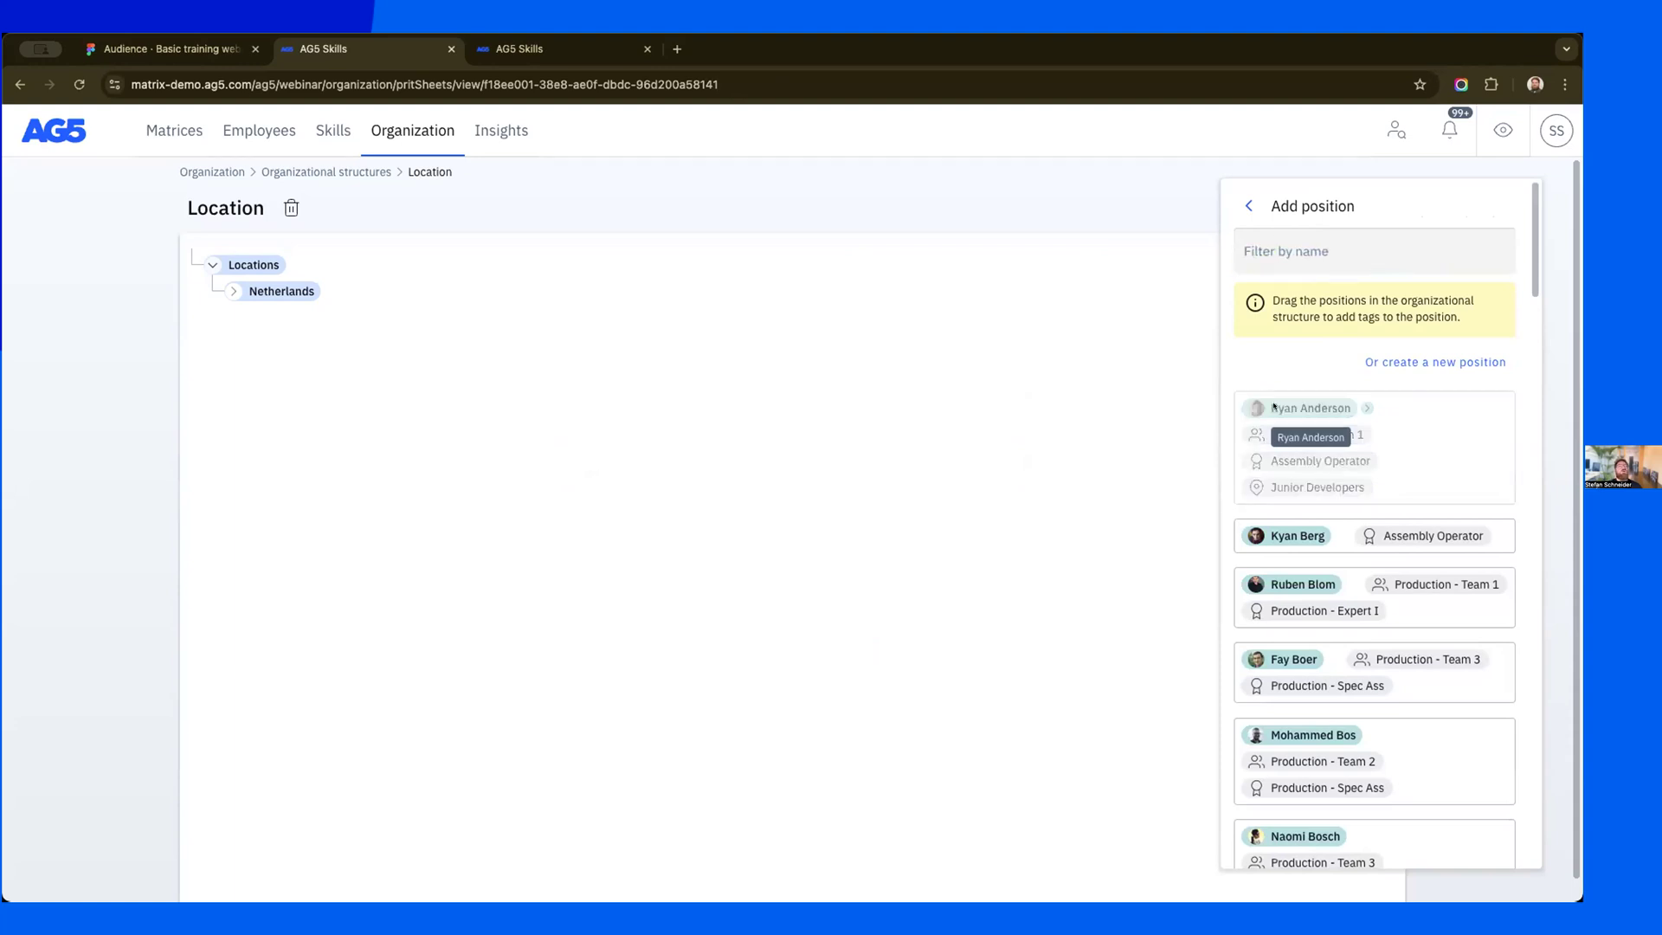
drag(604, 302, 479, 291)
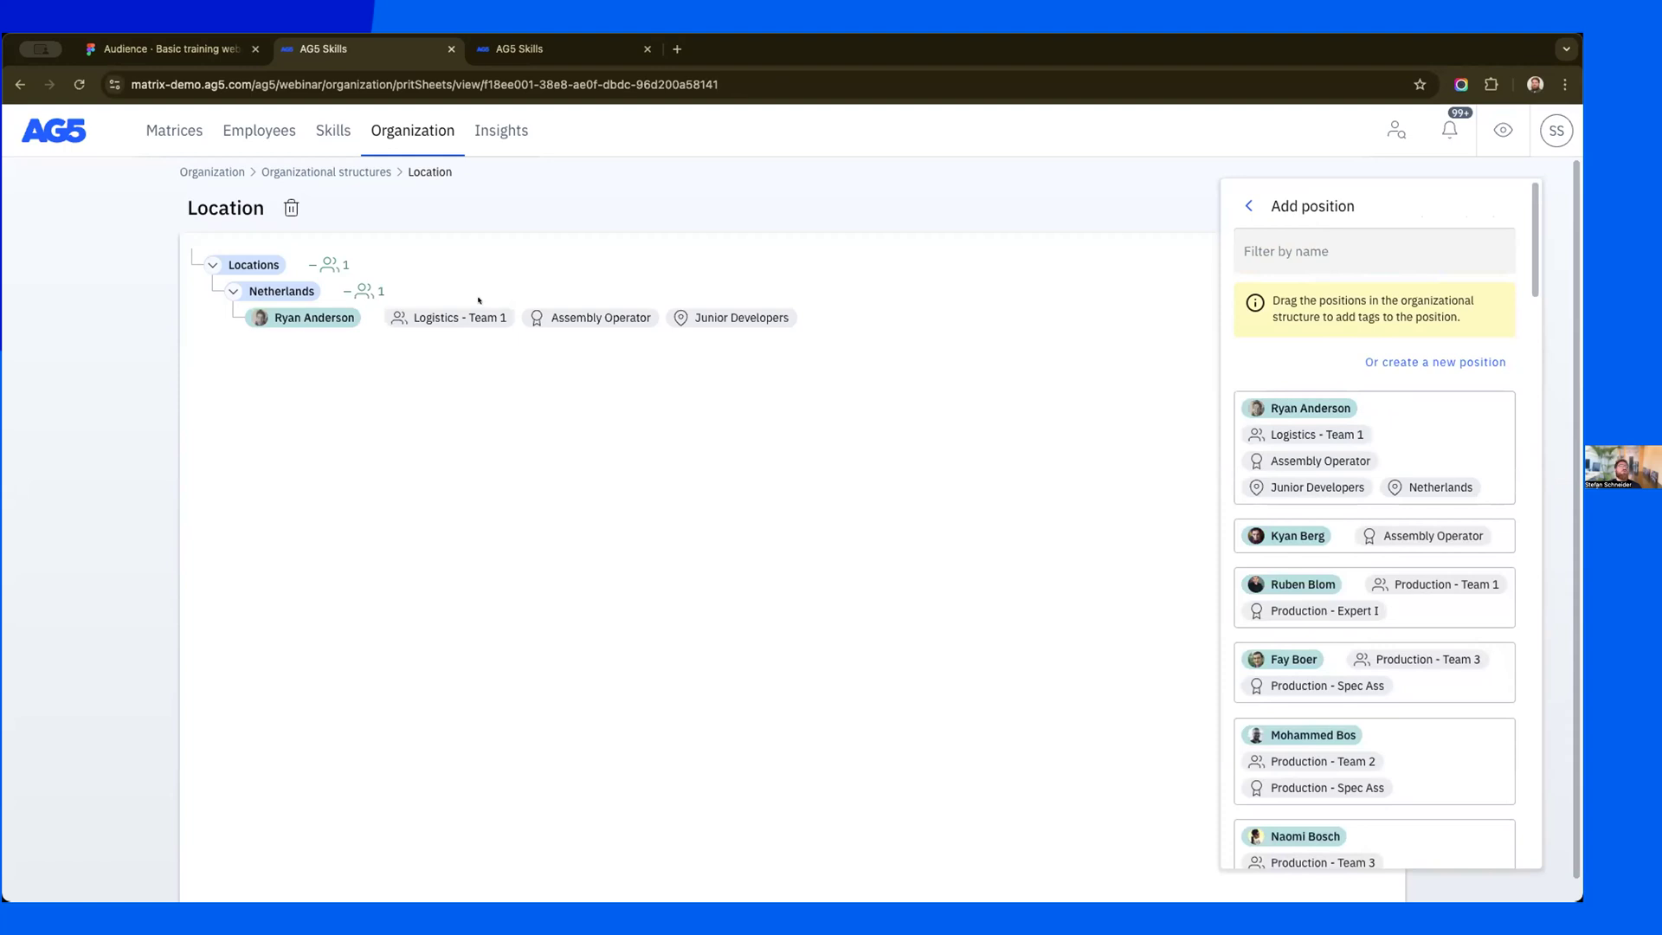
- Open the added employee's profile in a separate browser tab, check the position's tags, and return to the Location structure
right_click(354, 318)
click(416, 326)
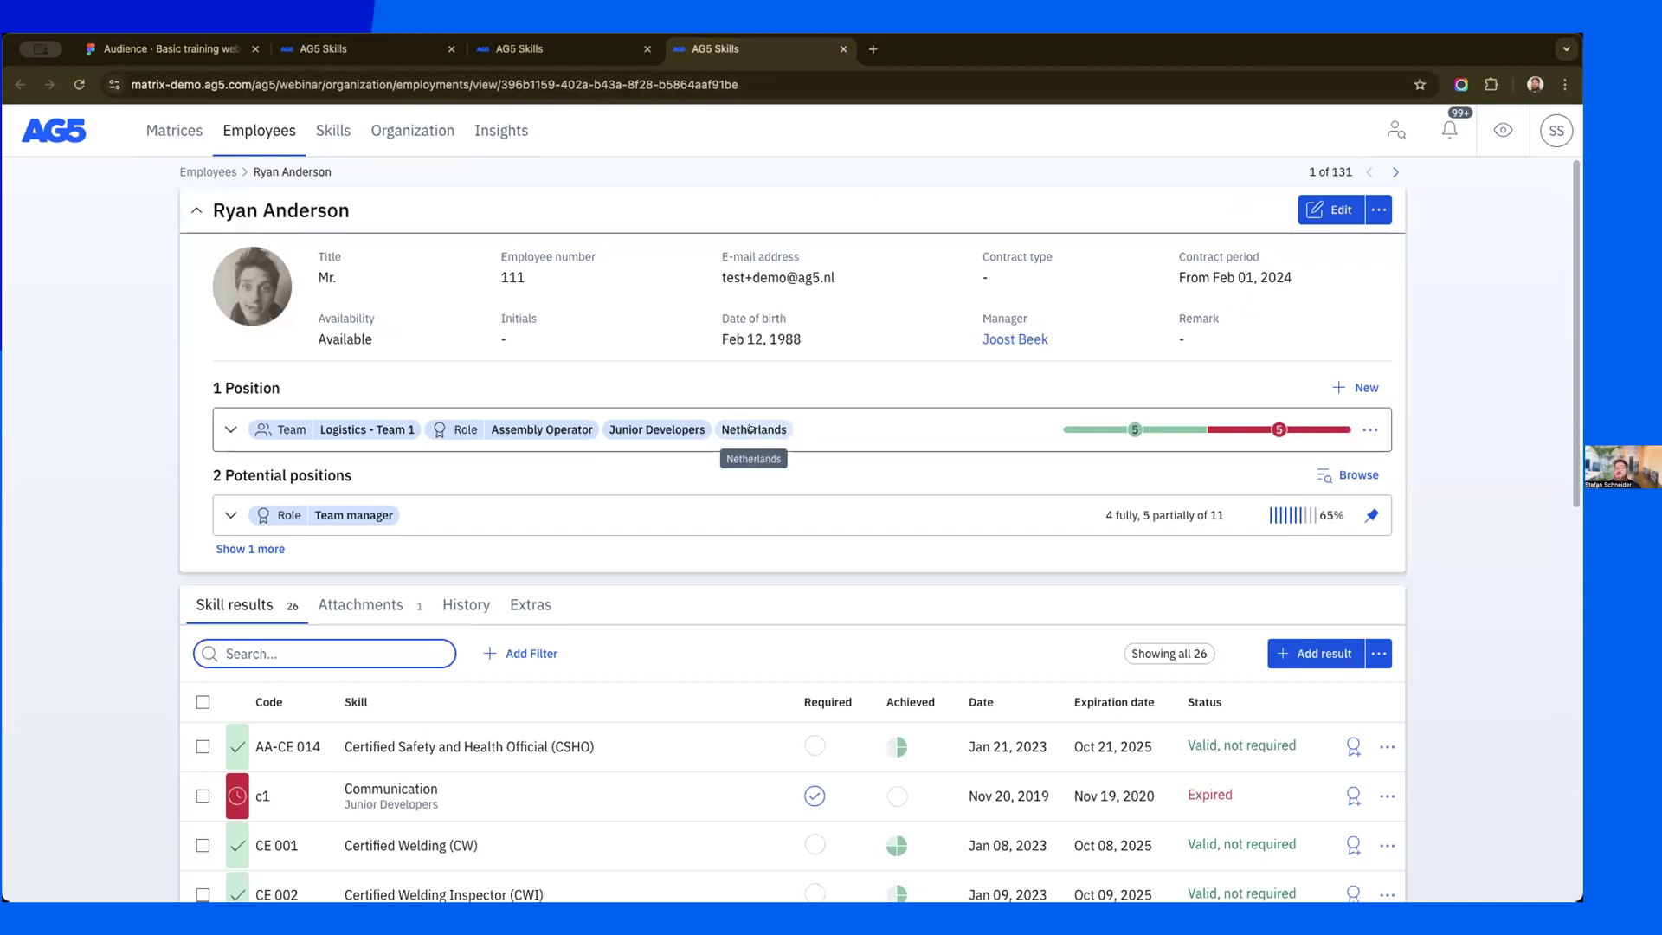
scroll(749, 428, down, 1)
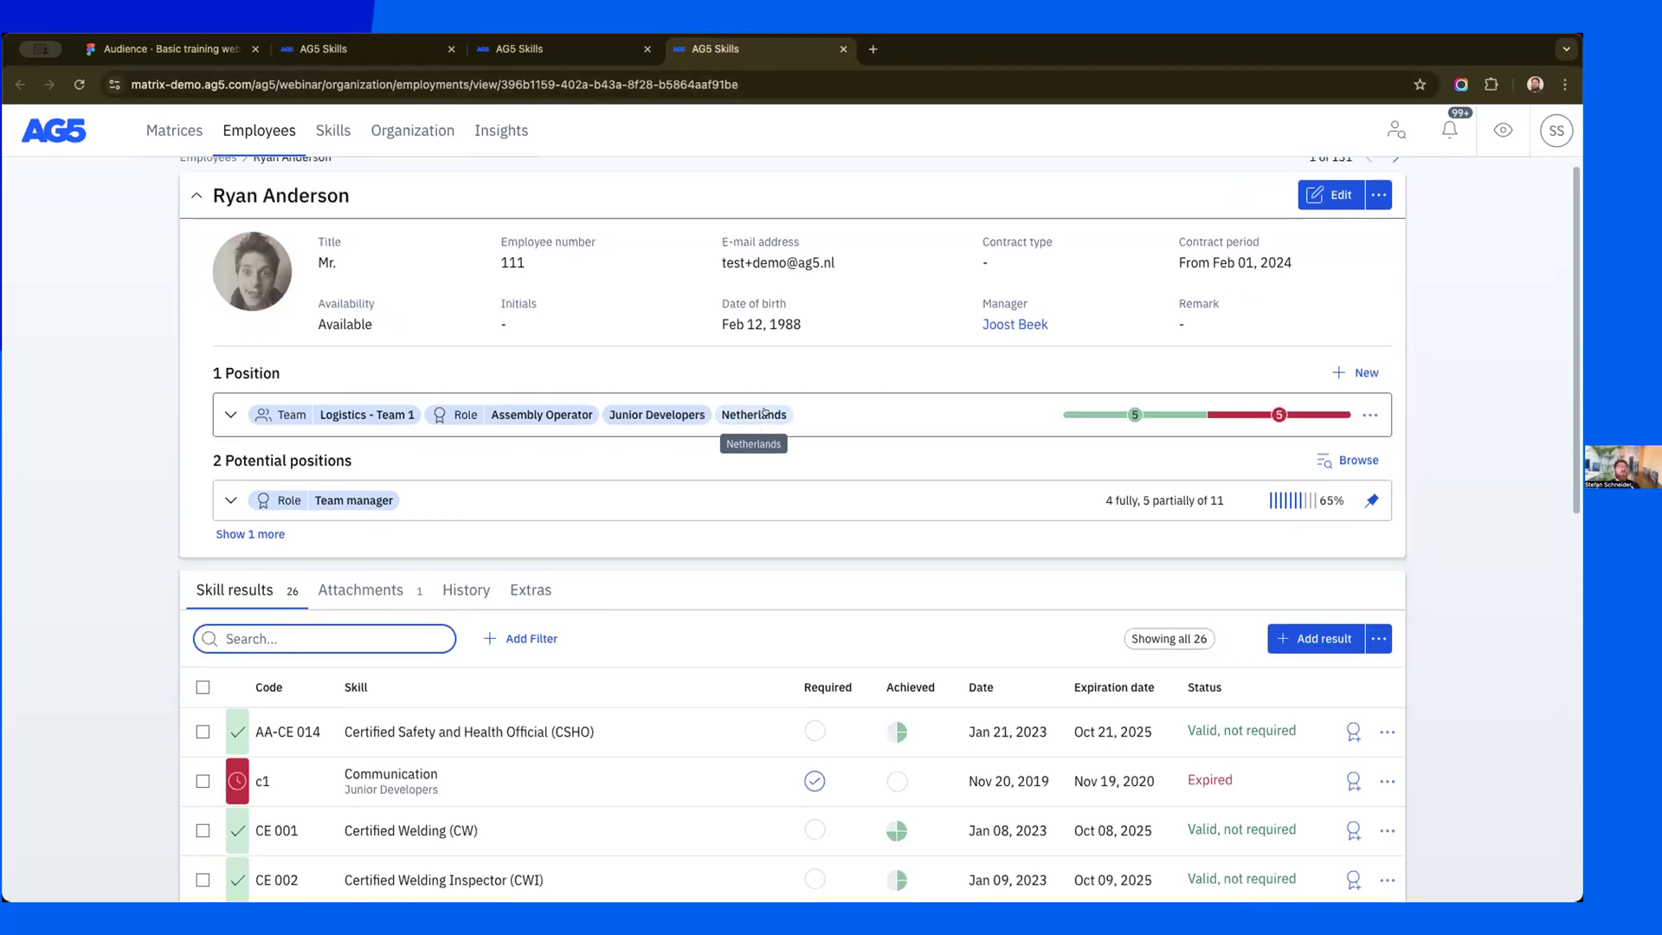
click(392, 54)
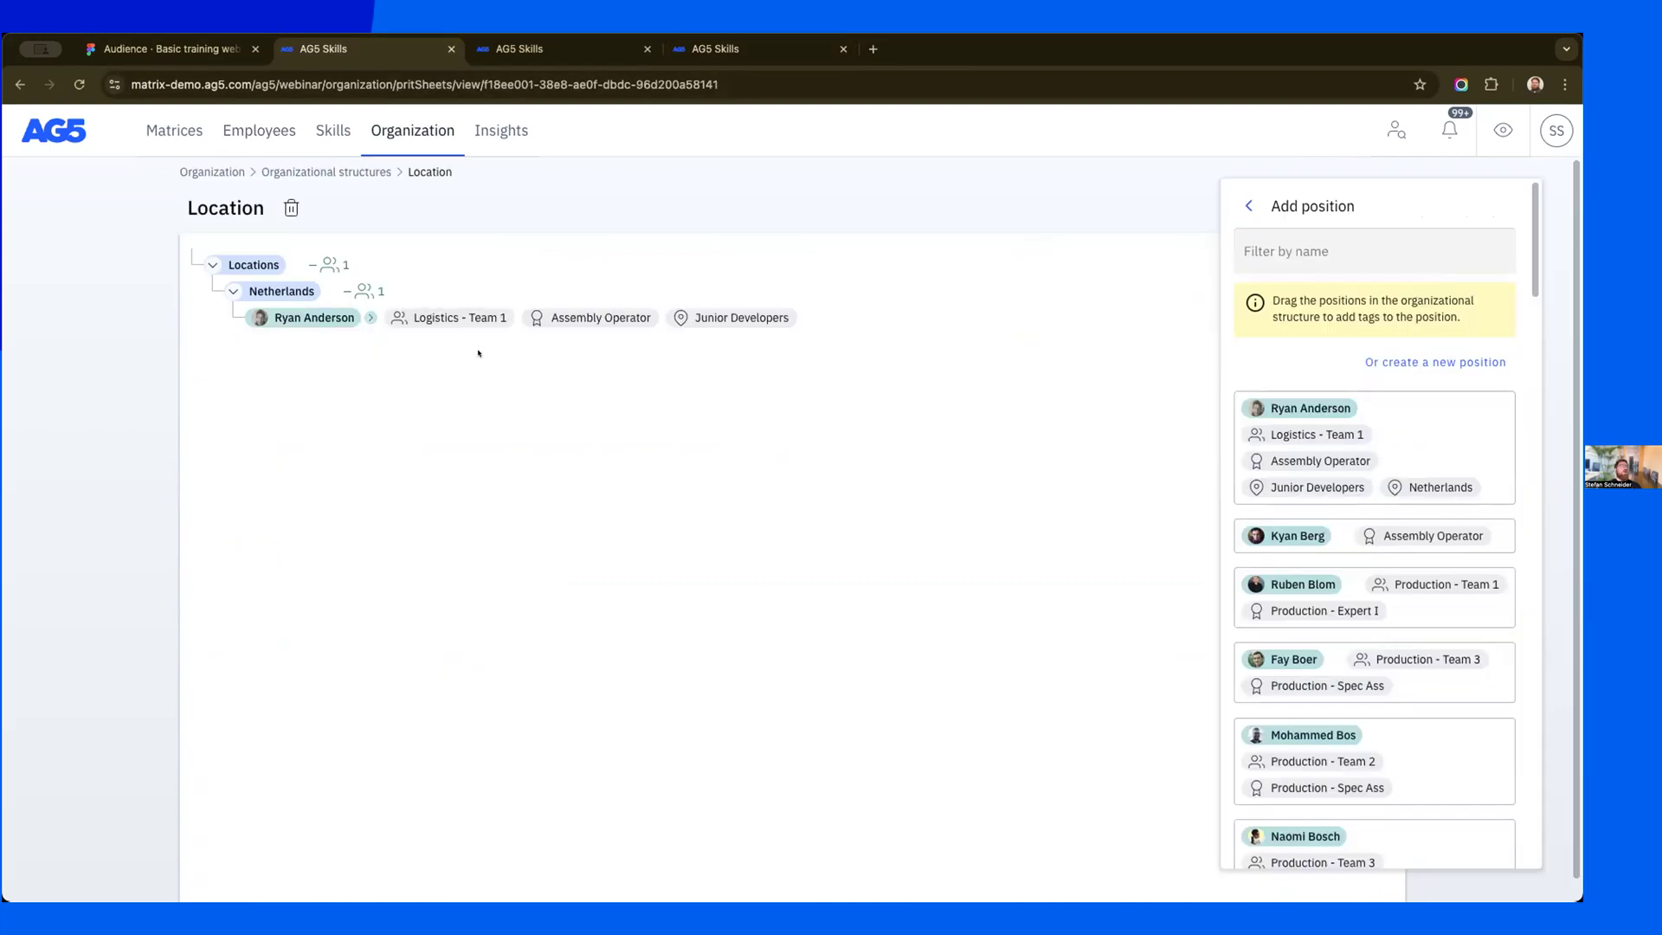
- Try filtering the available skill requirements by "dutch", clear the filter, and add AG5 Expert as a requirement to the Netherlands grouping
click(1237, 203)
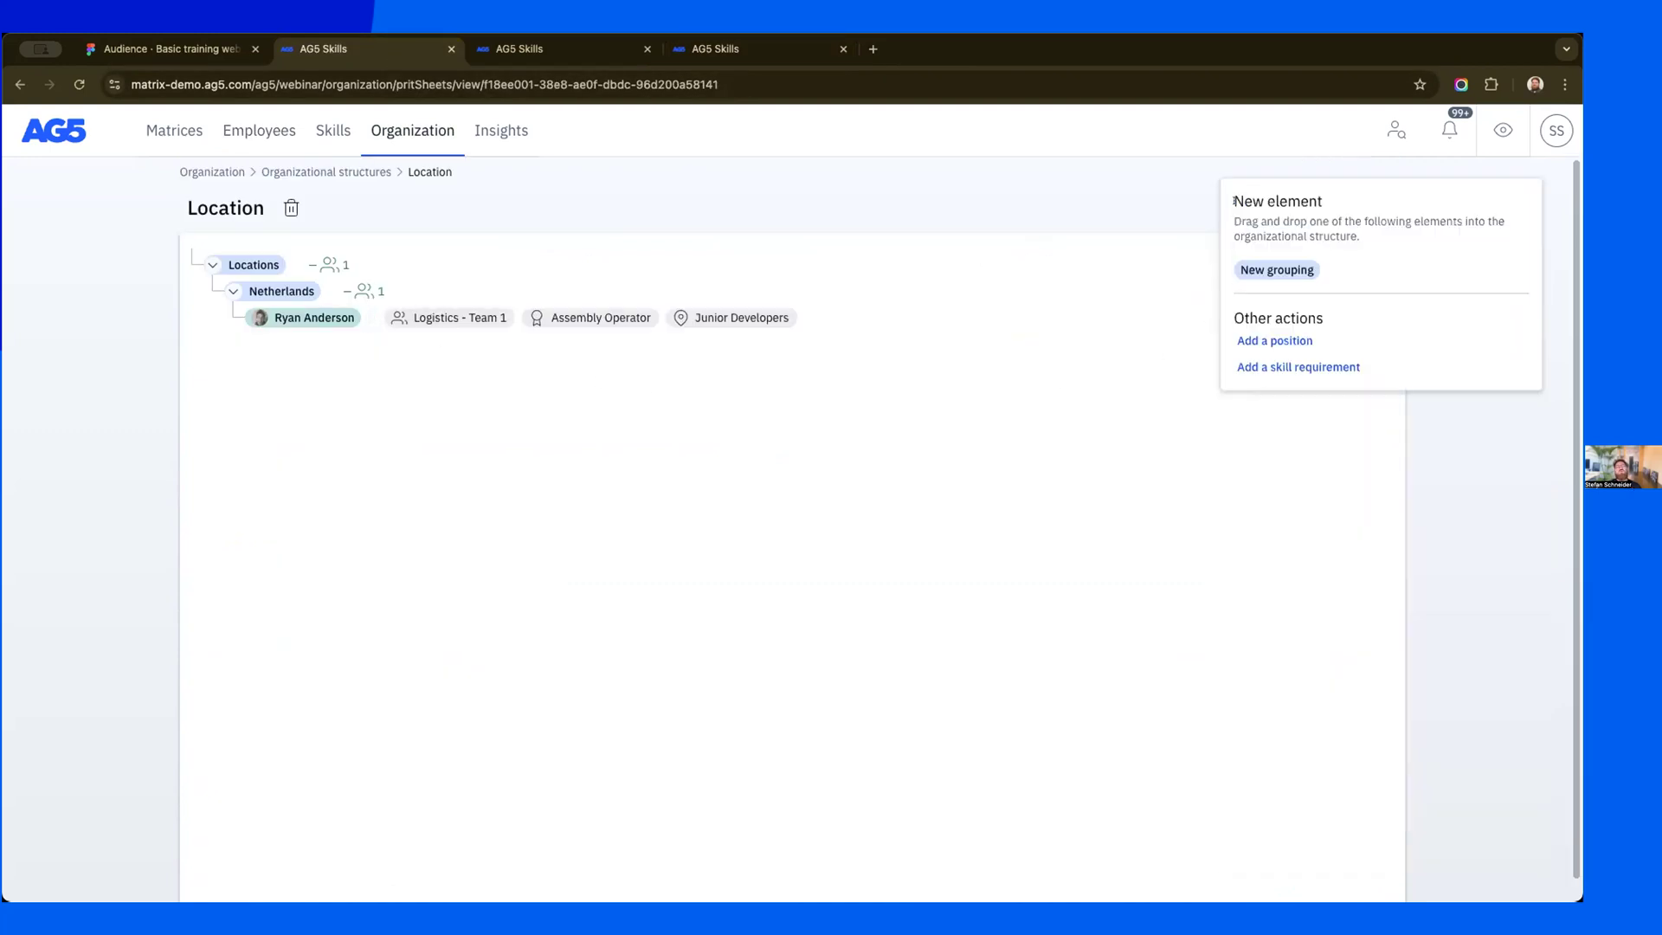
click(1303, 367)
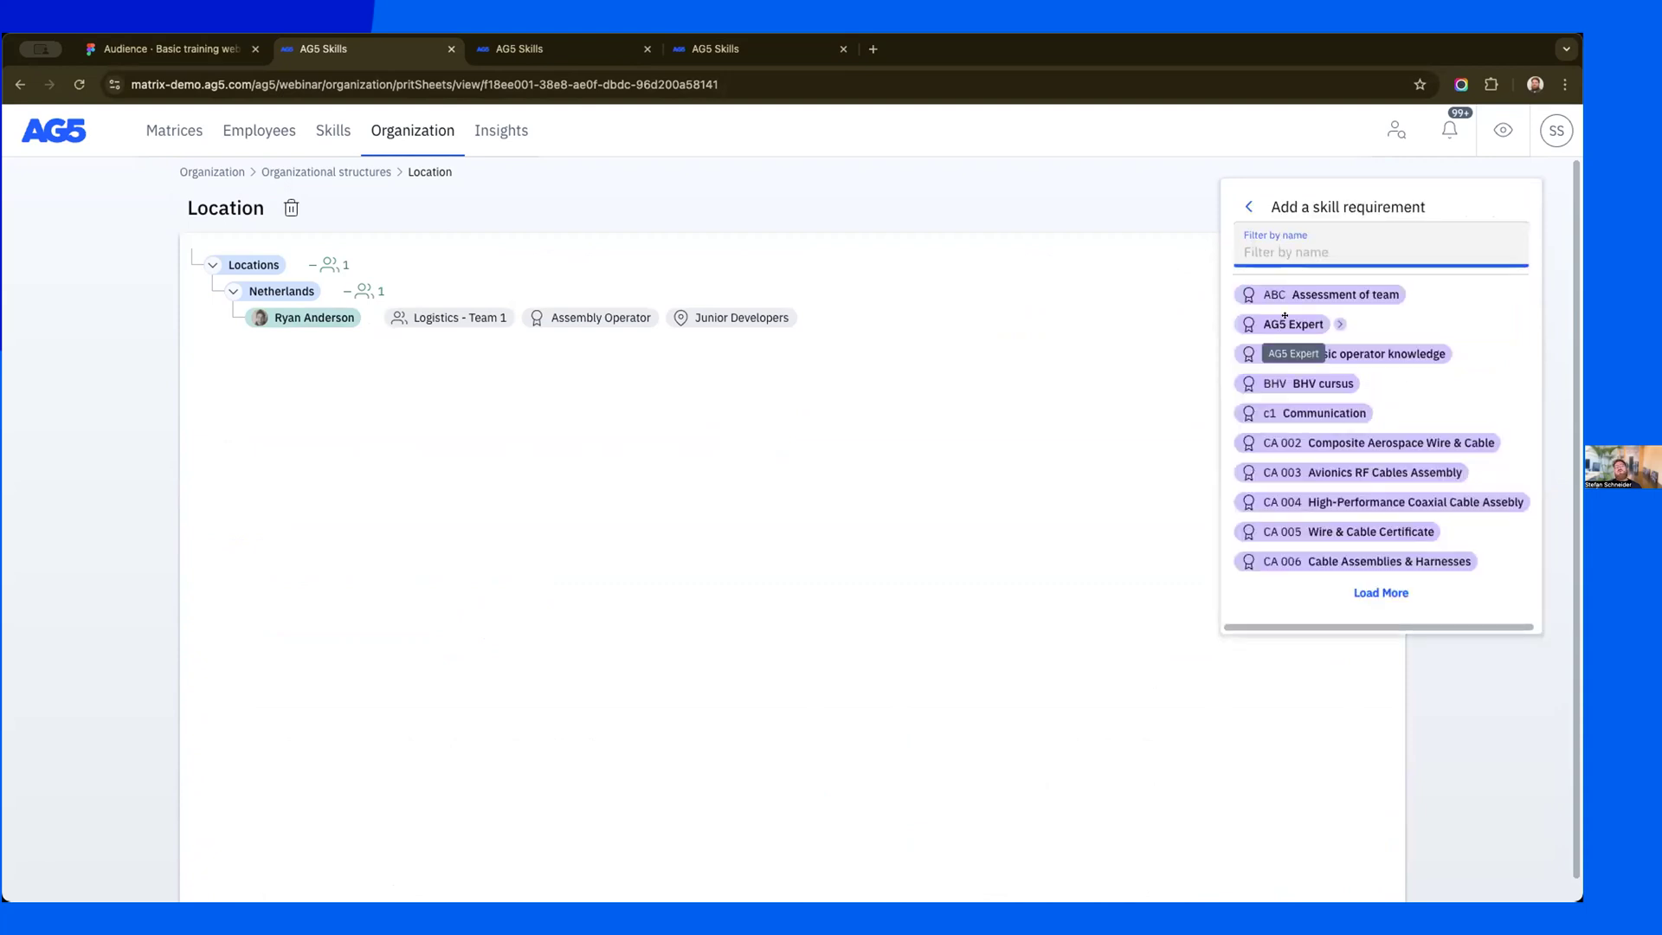
text(dutch)
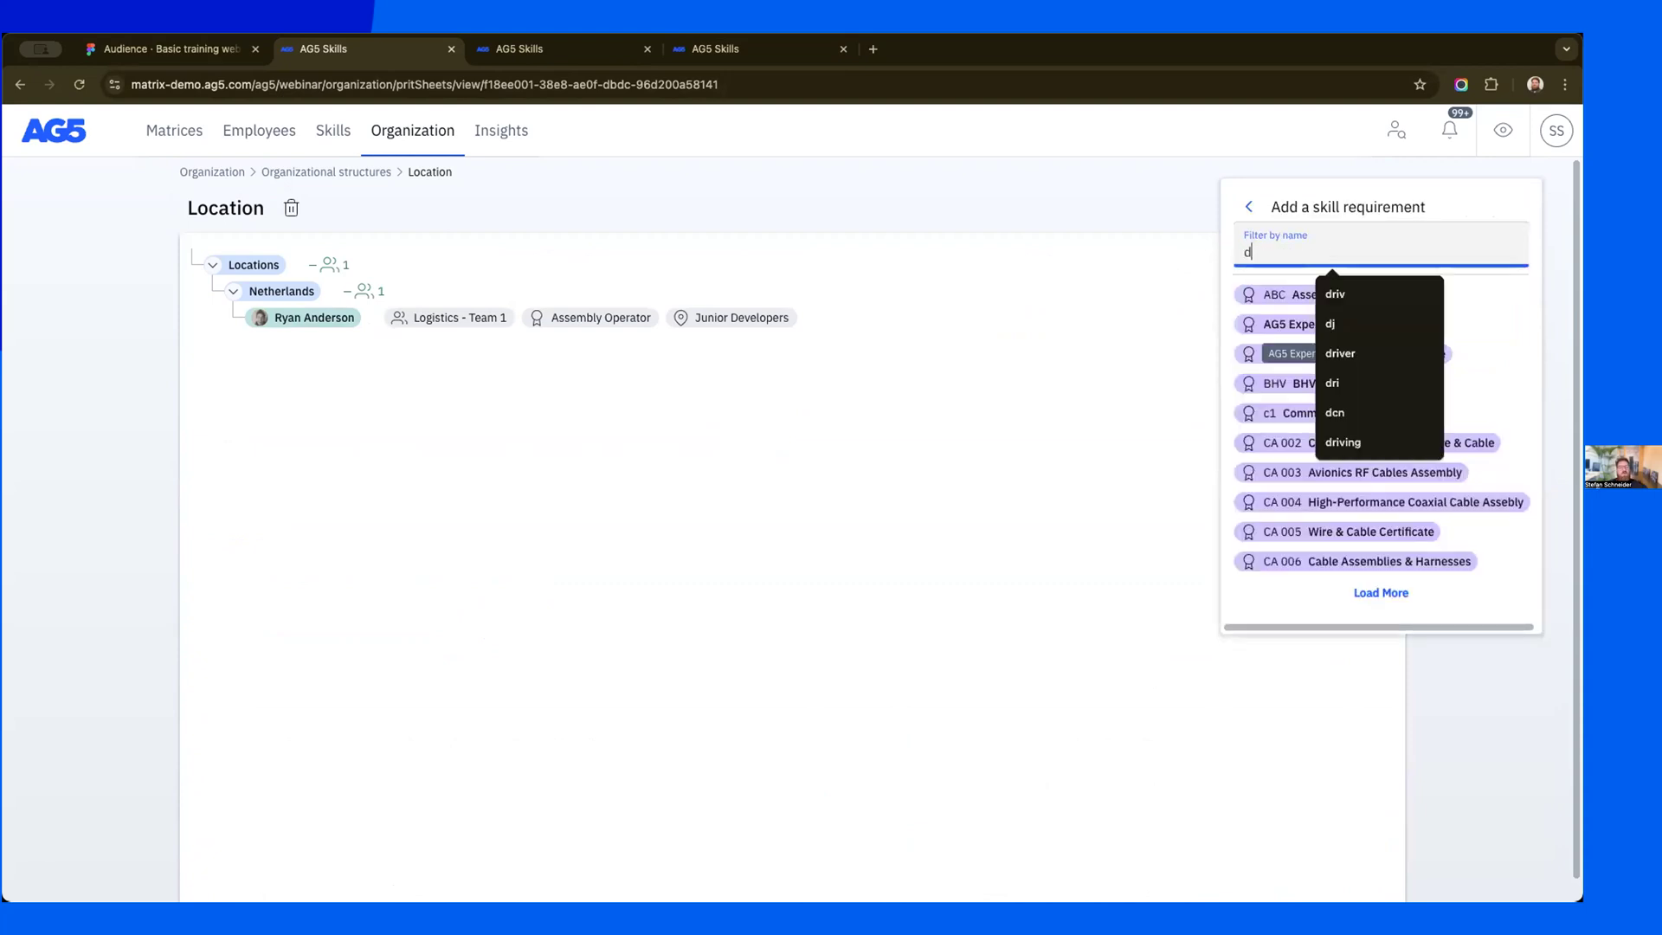
key(BackSpace)
key(BackSpace)
key(BackSpace)
key(BackSpace)
key(BackSpace)
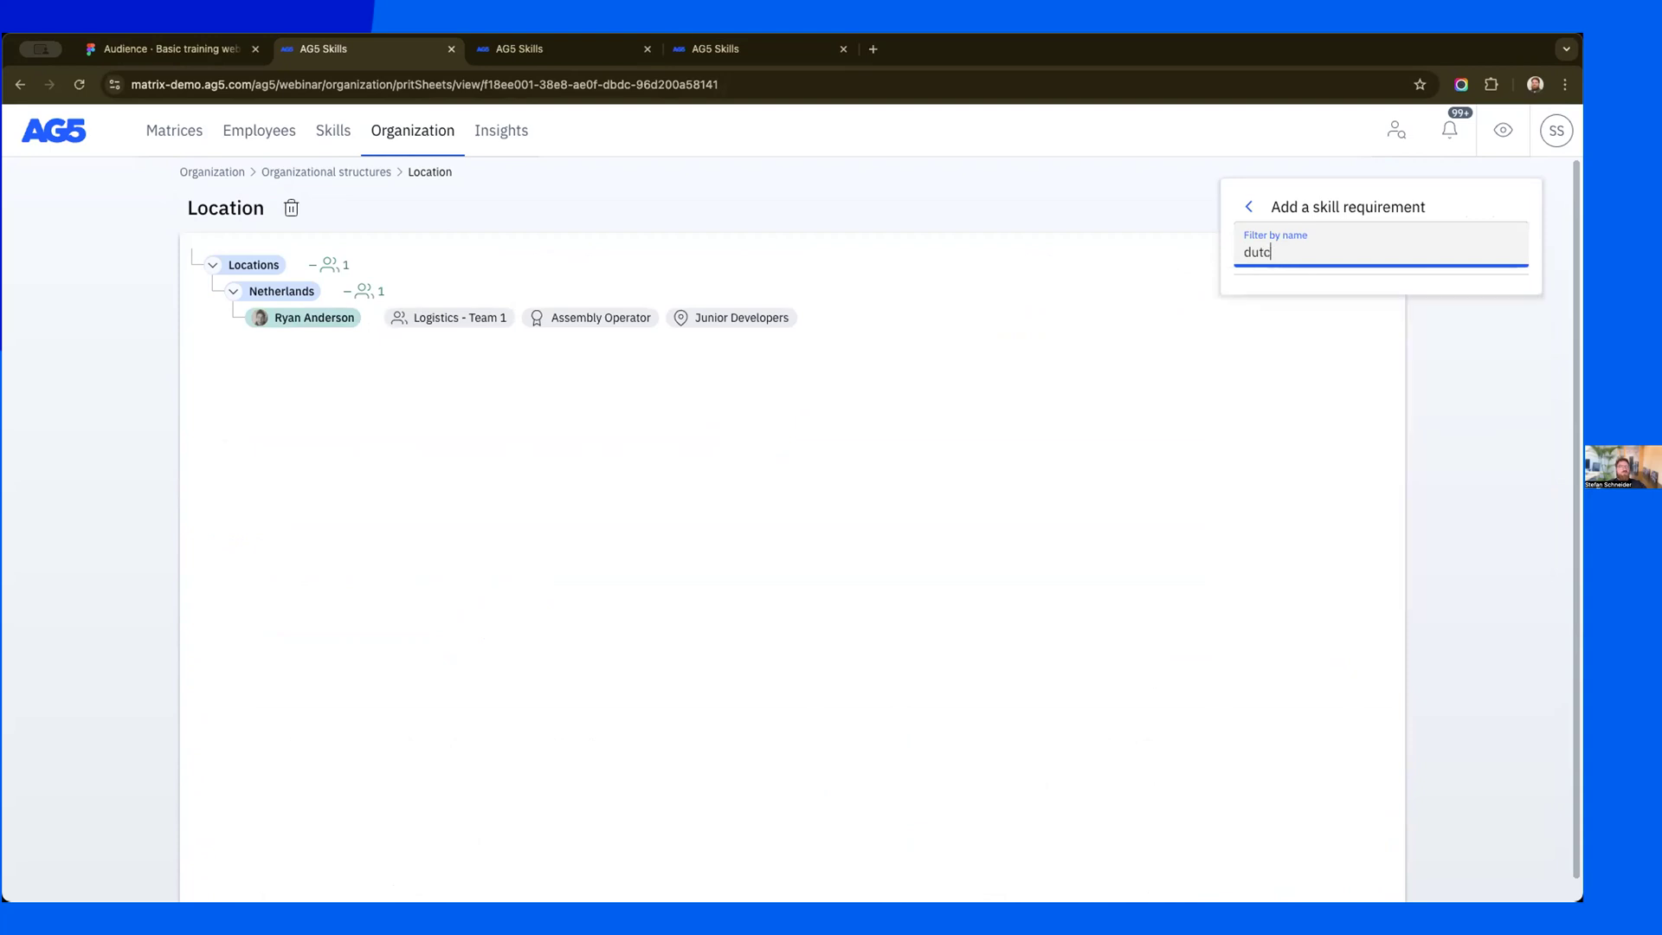
drag(1293, 325, 967, 294)
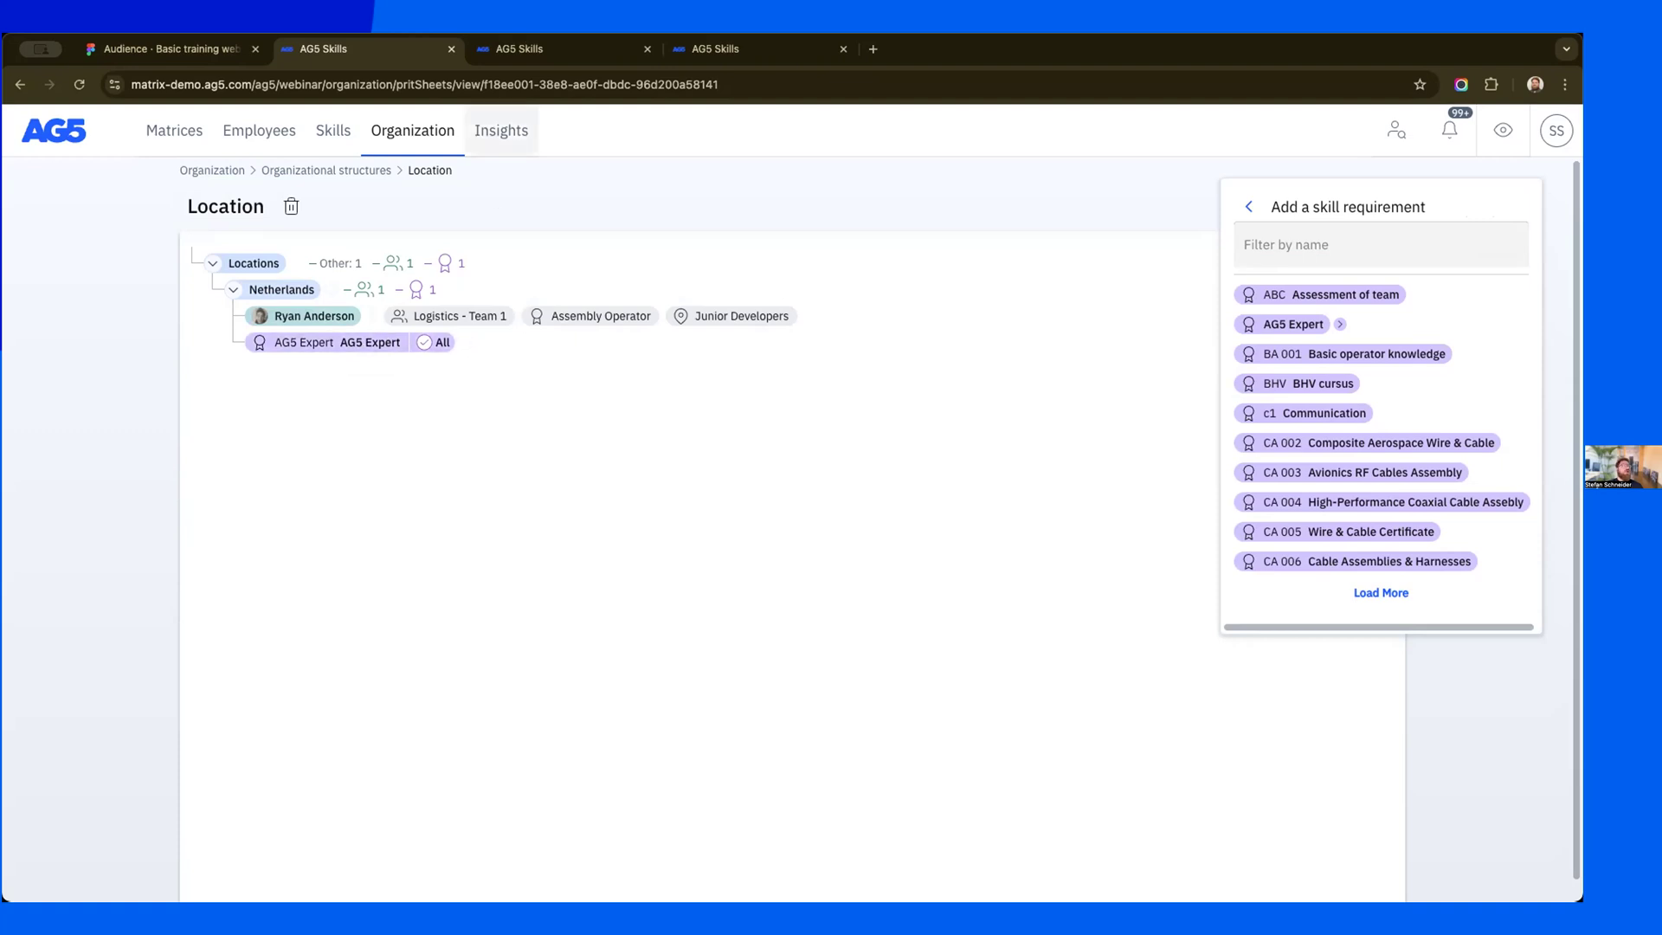
- Reload the employee's profile in its browser tab and expand the position to check the skill requirements per tag
click(554, 48)
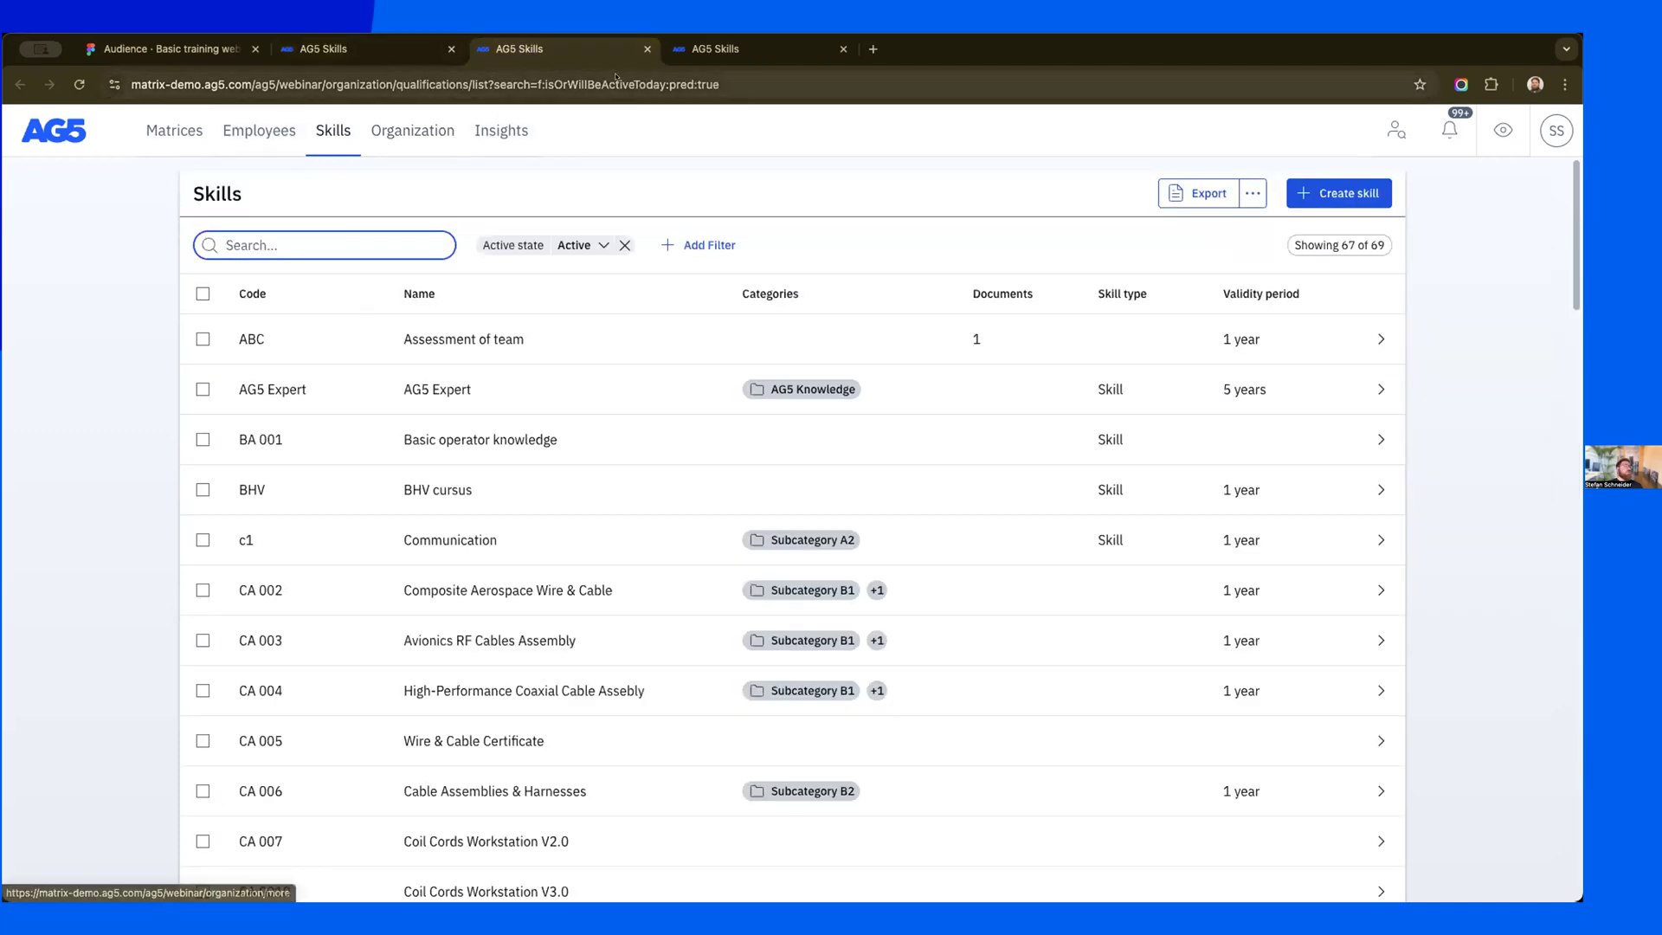
click(695, 50)
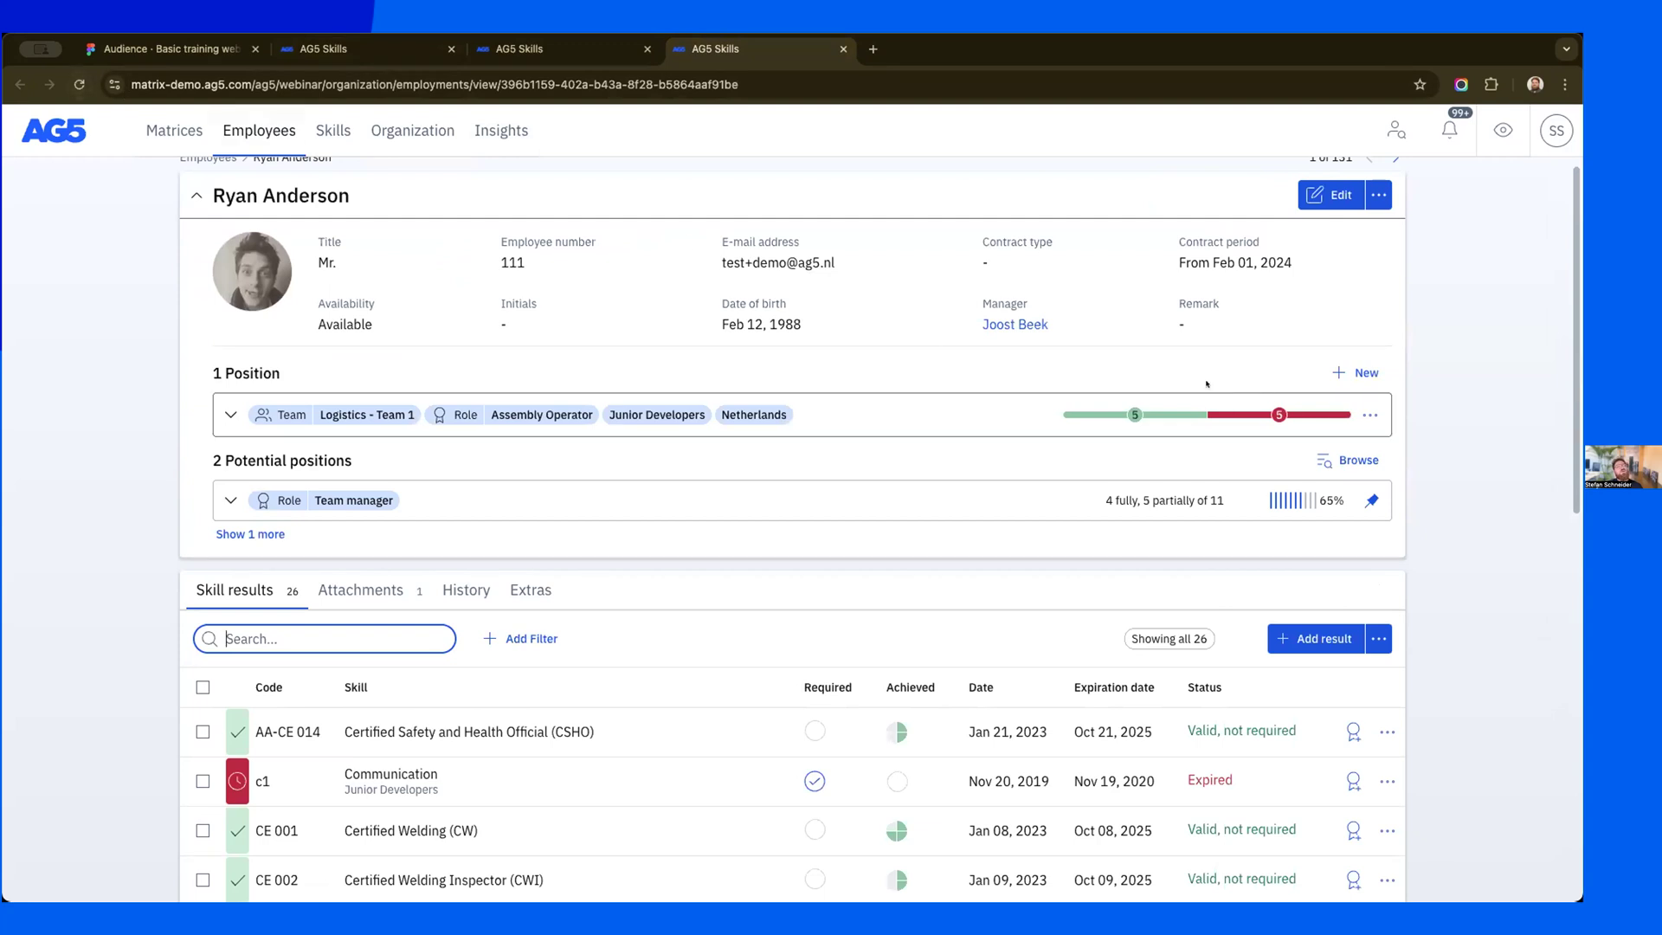
click(79, 84)
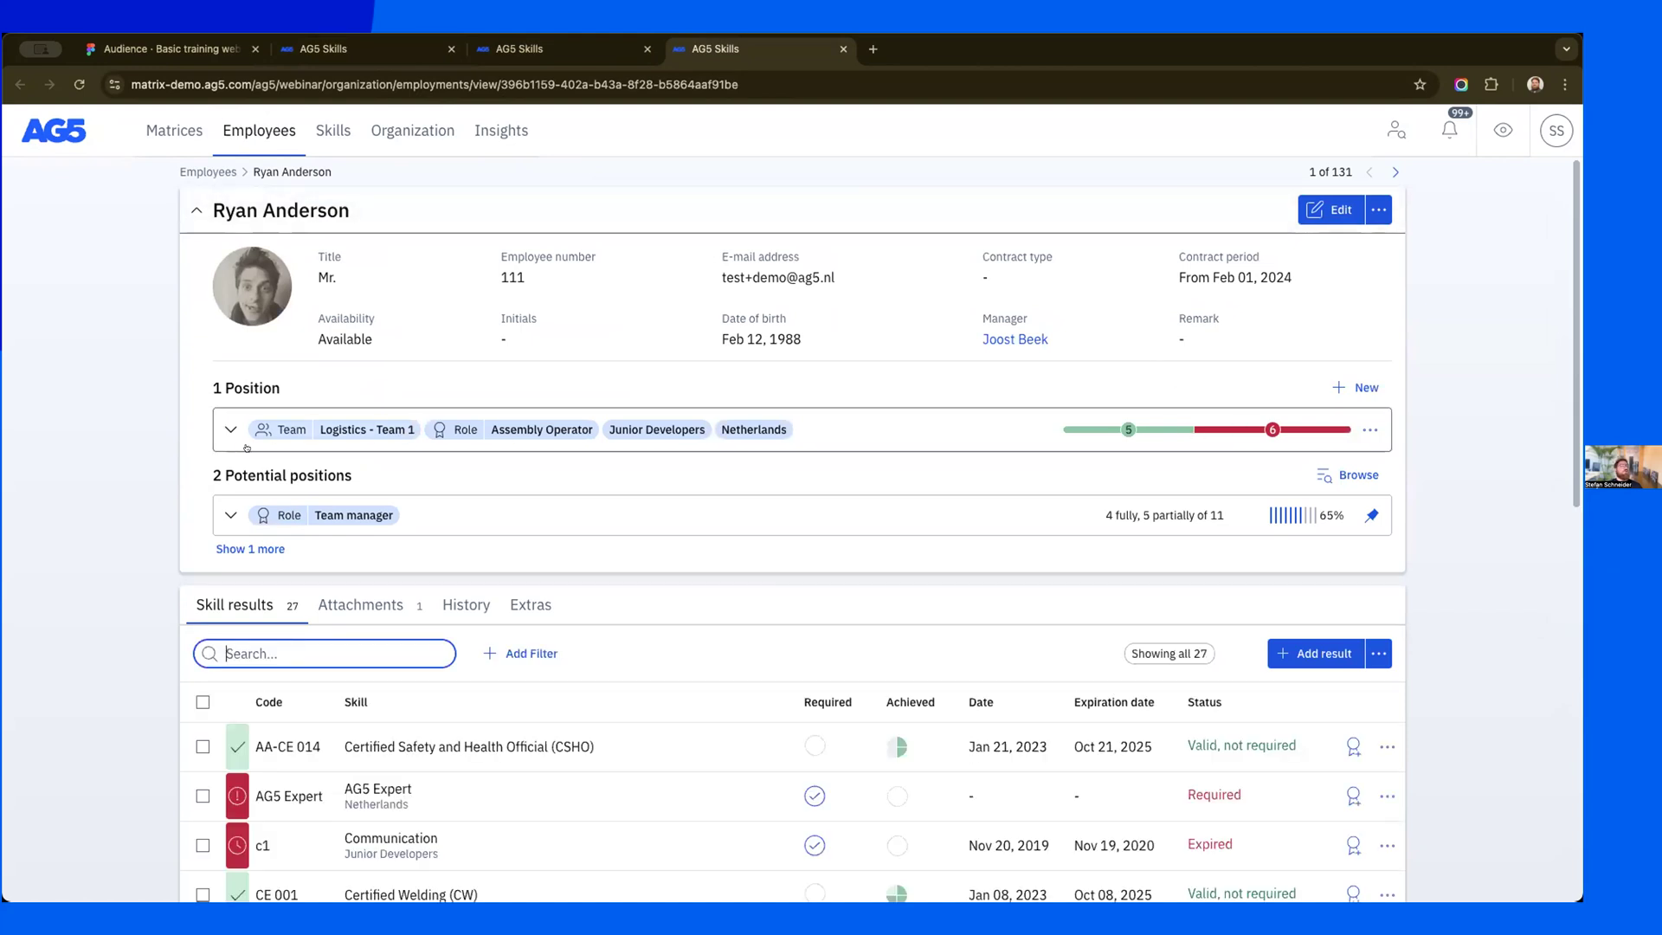
click(230, 430)
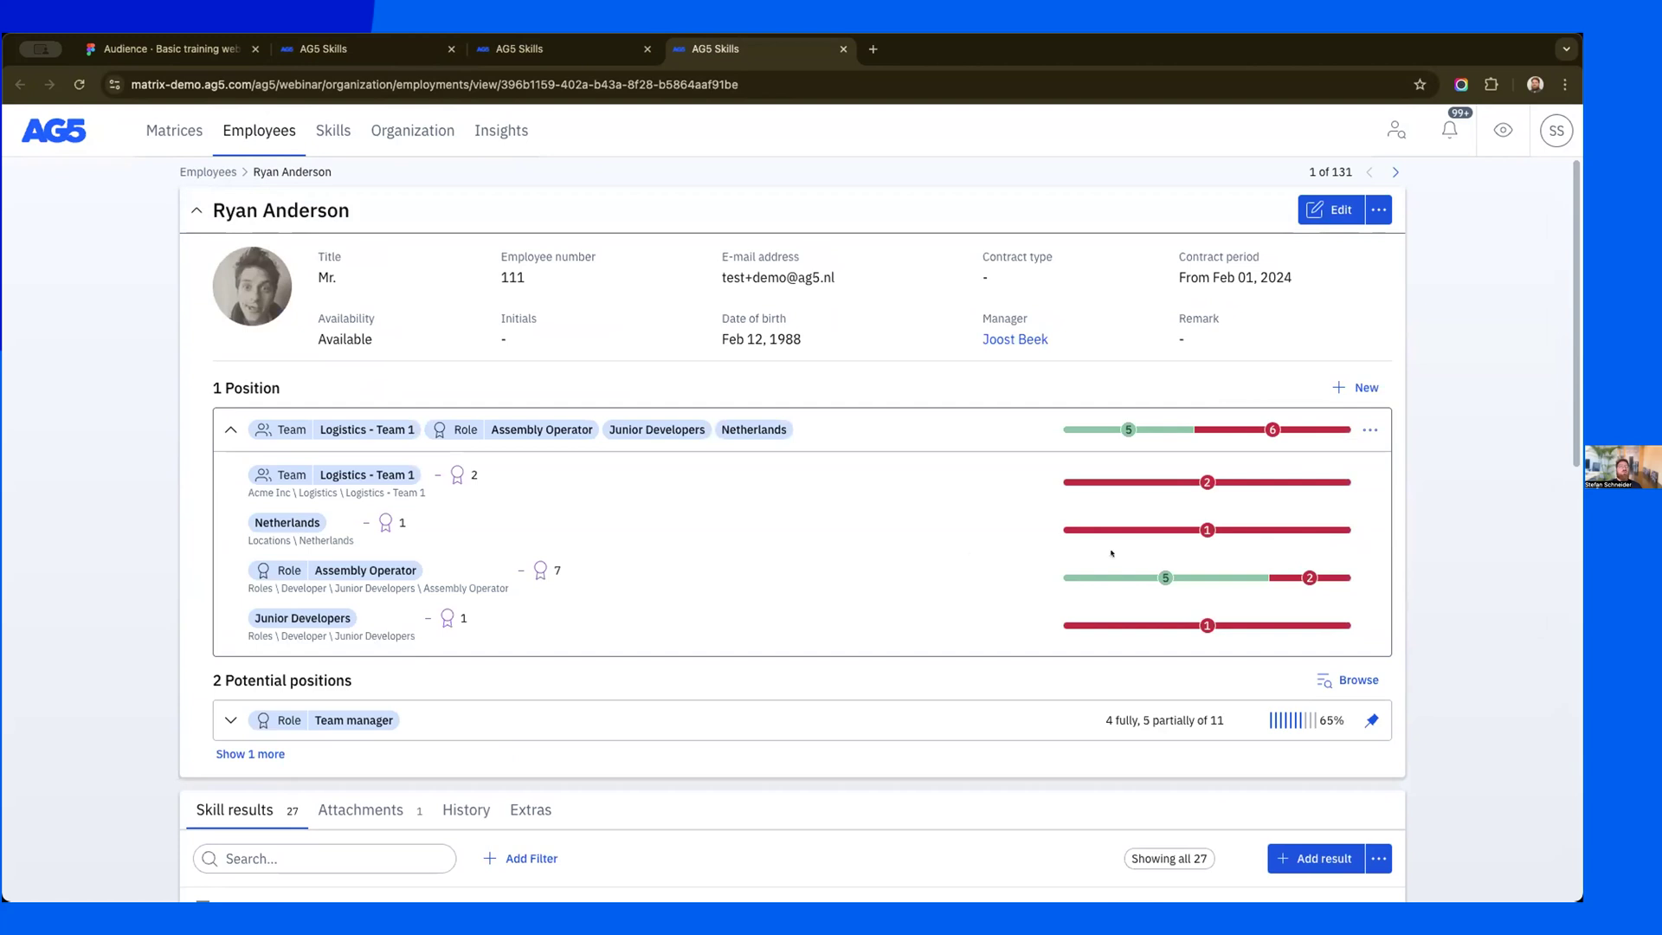
- Open the Organization and employees structure and expand Acme Inc, the Logistics and Production departments, and Logistics - Team 1
click(366, 49)
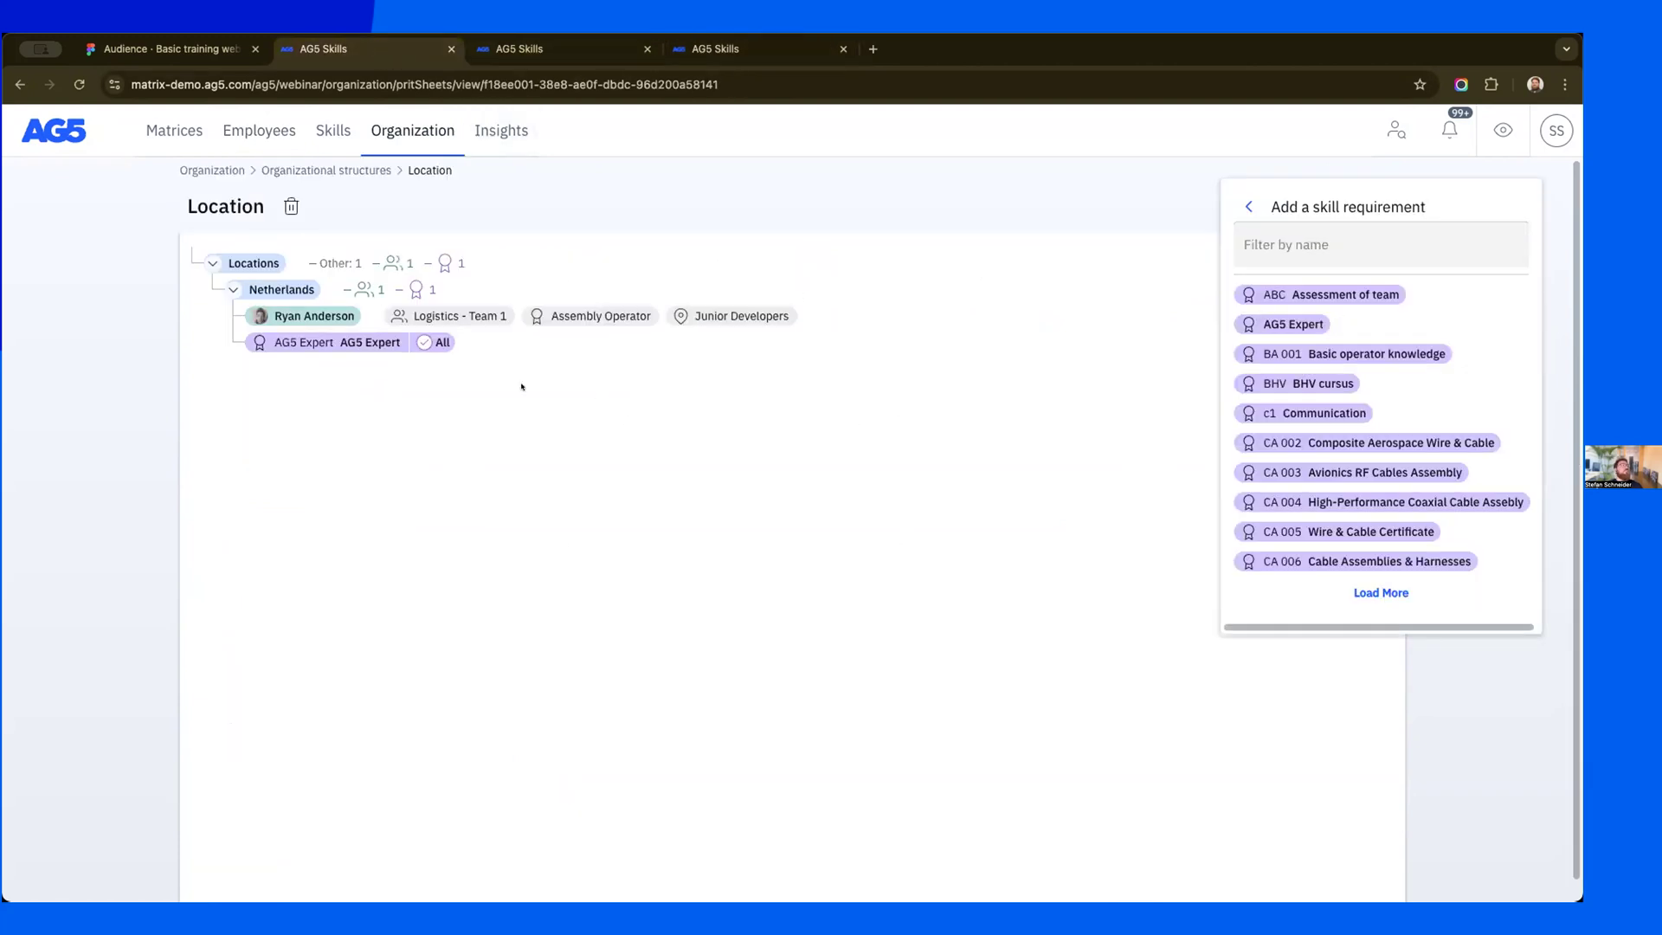
click(359, 170)
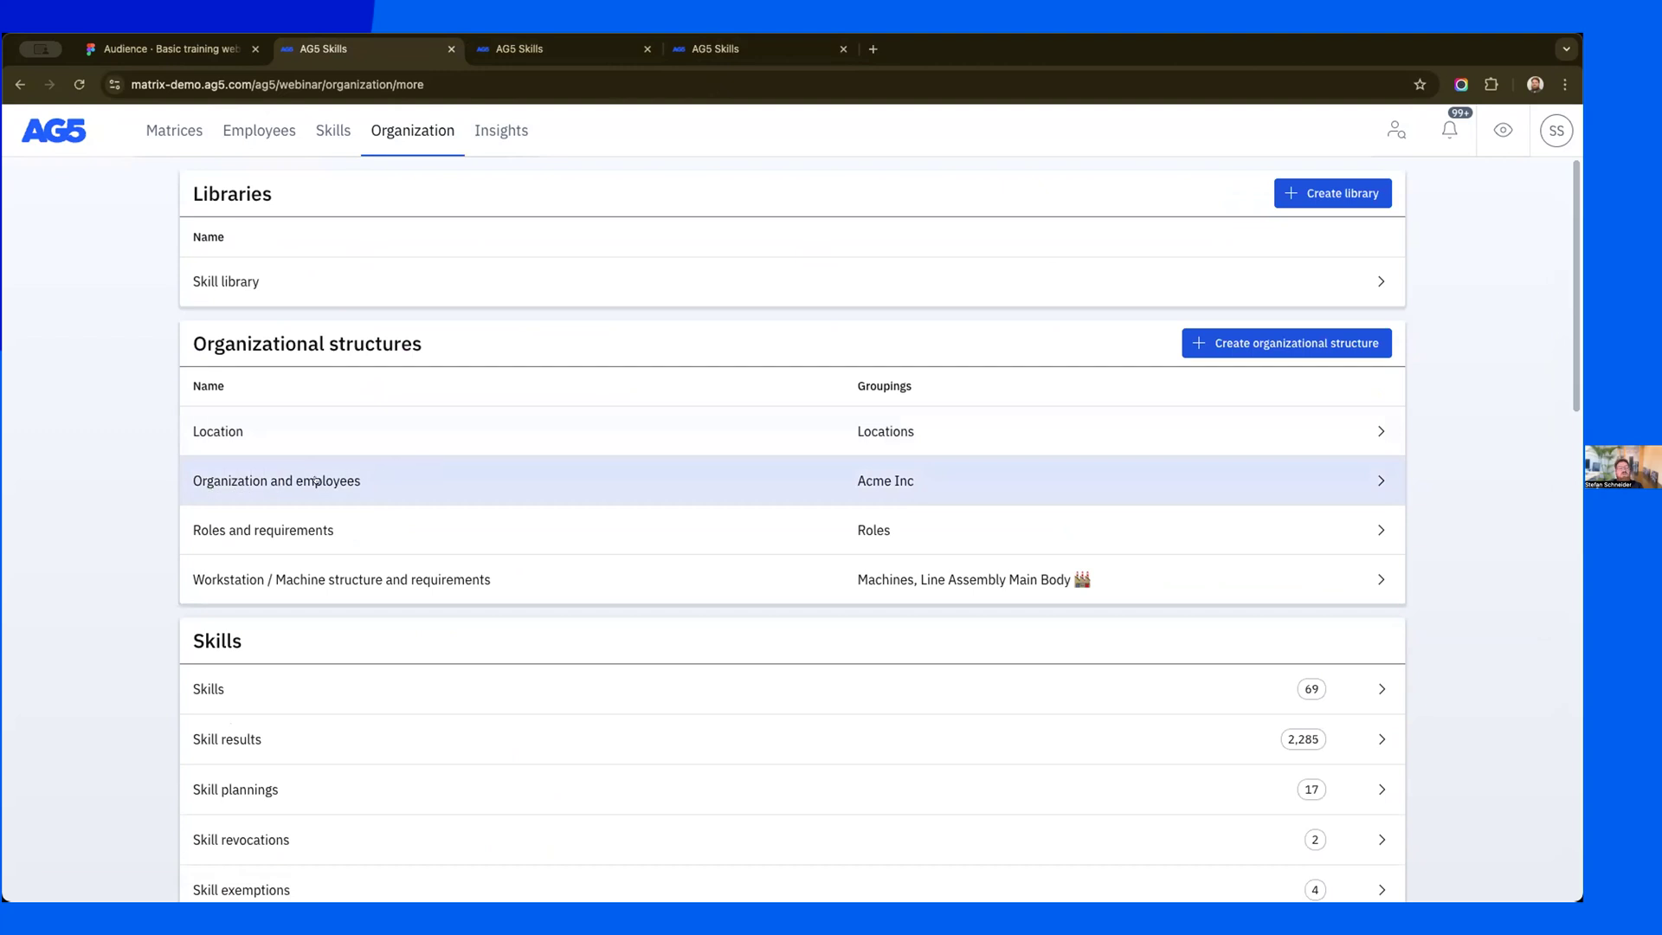
click(343, 481)
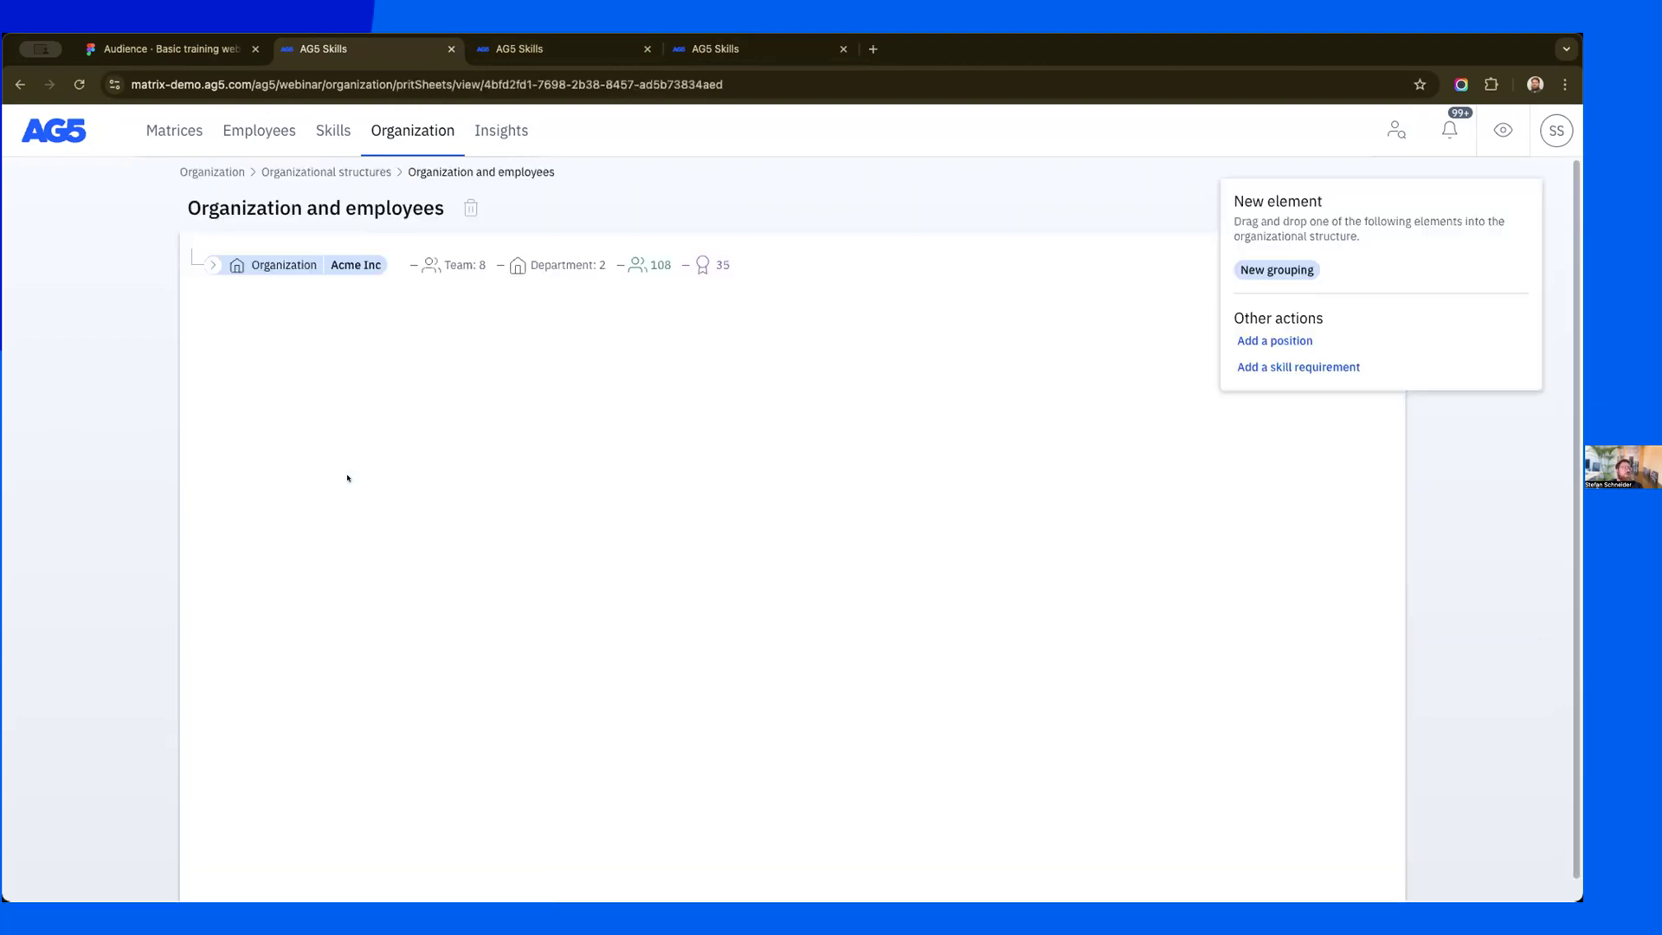
click(210, 264)
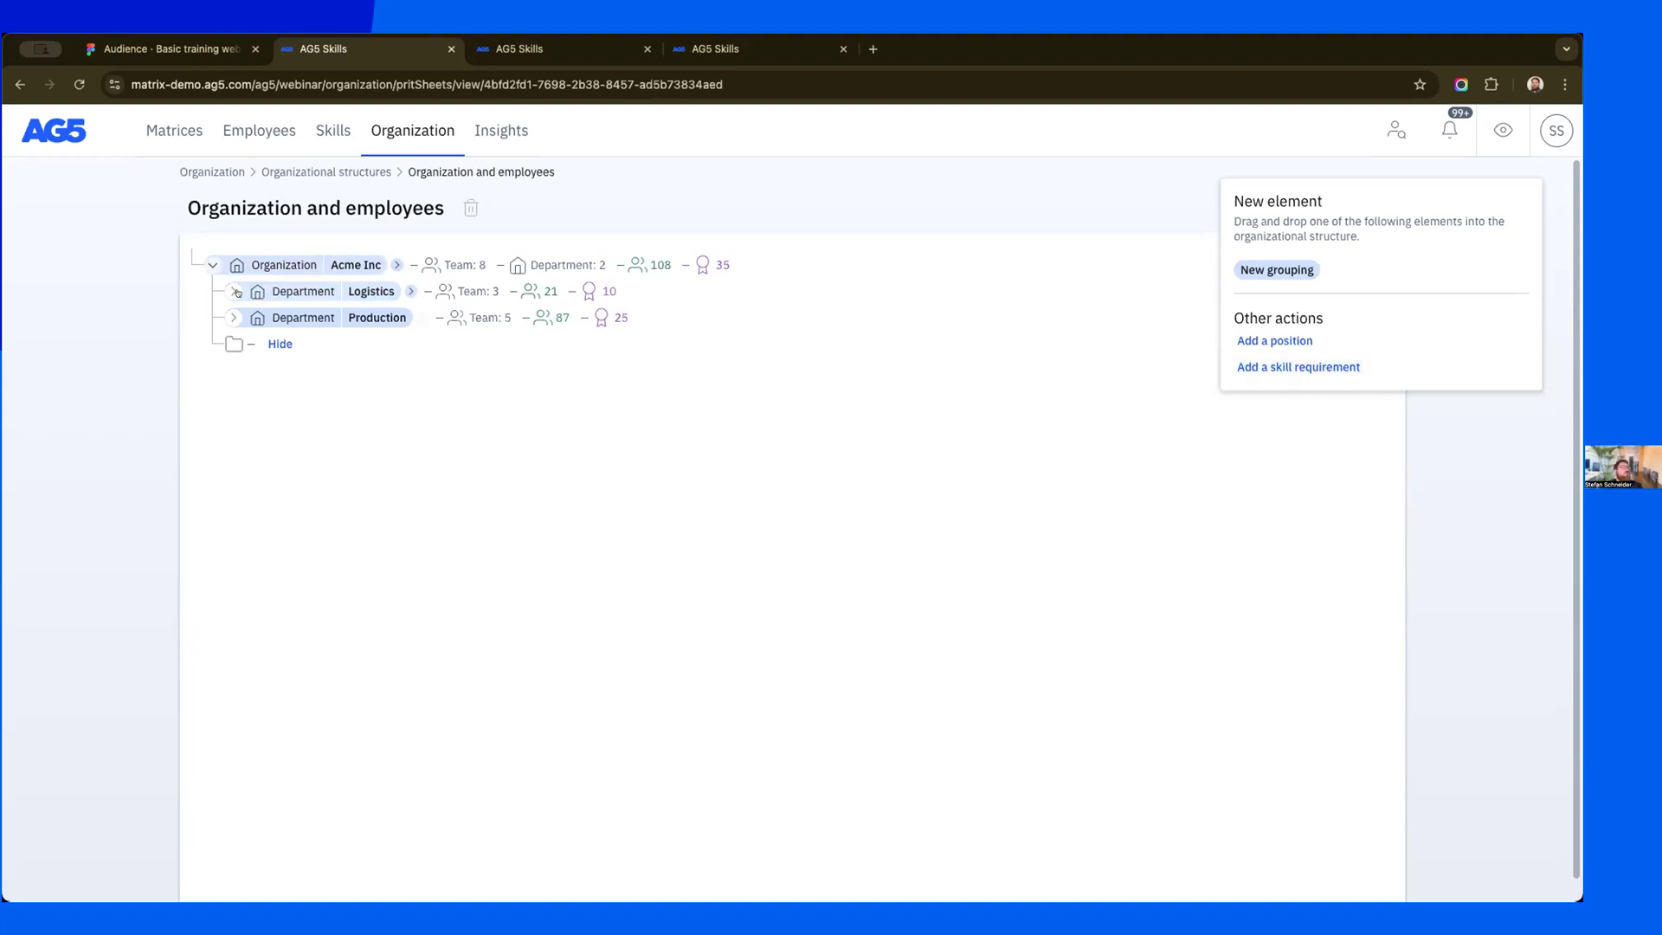
click(227, 291)
click(226, 425)
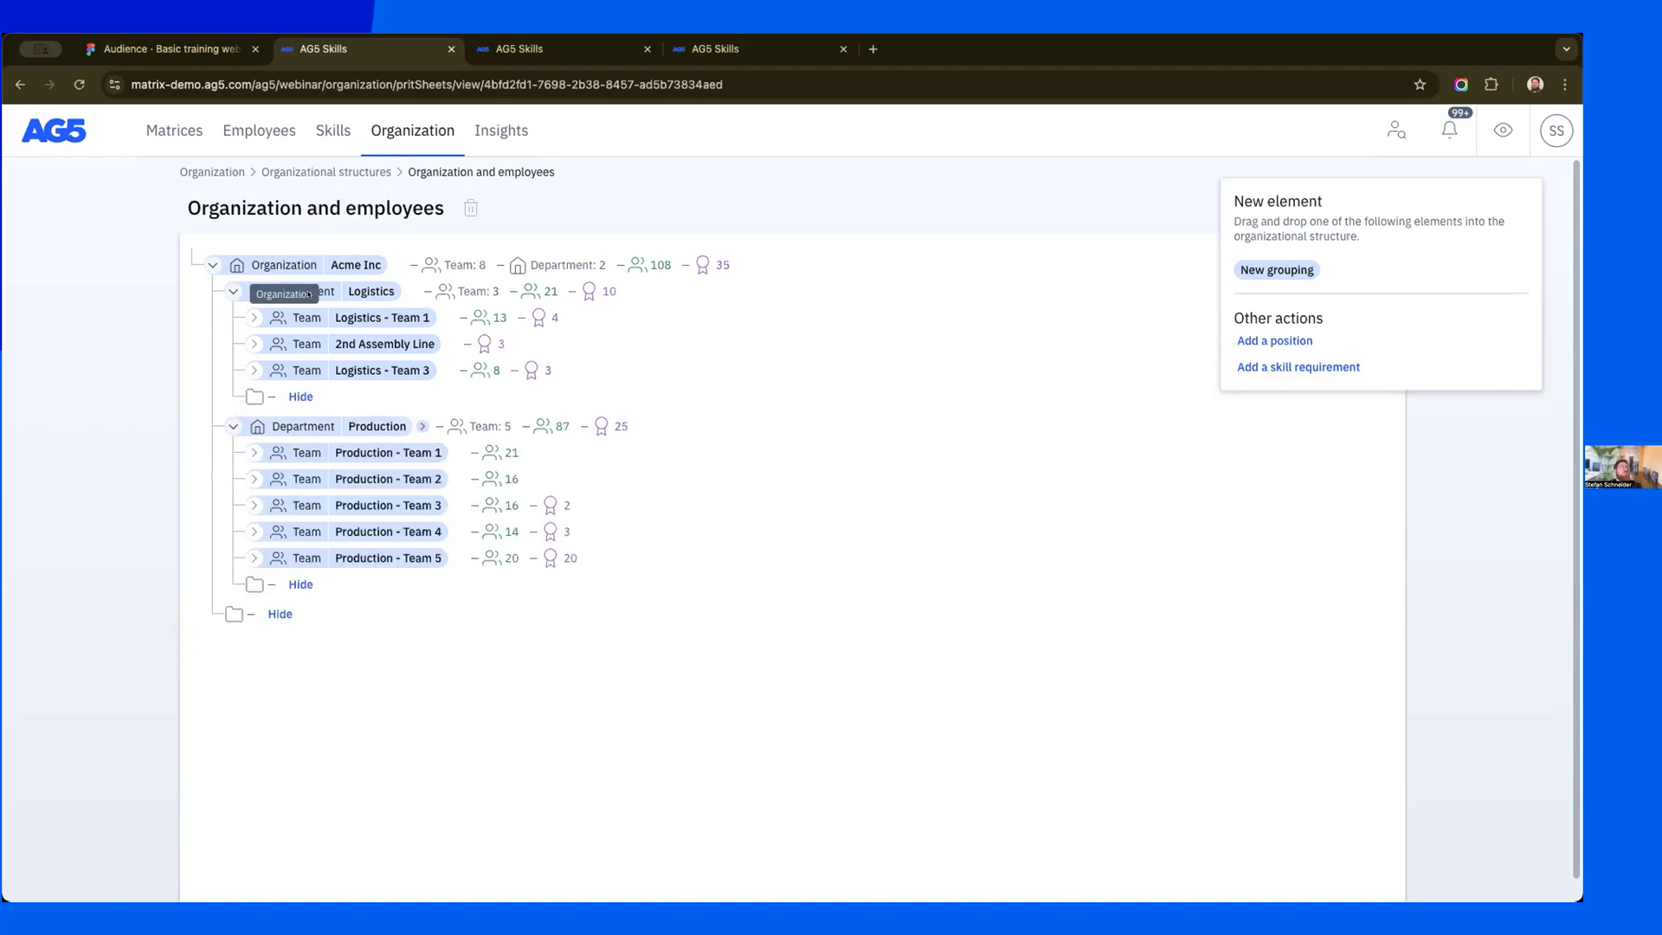
click(251, 318)
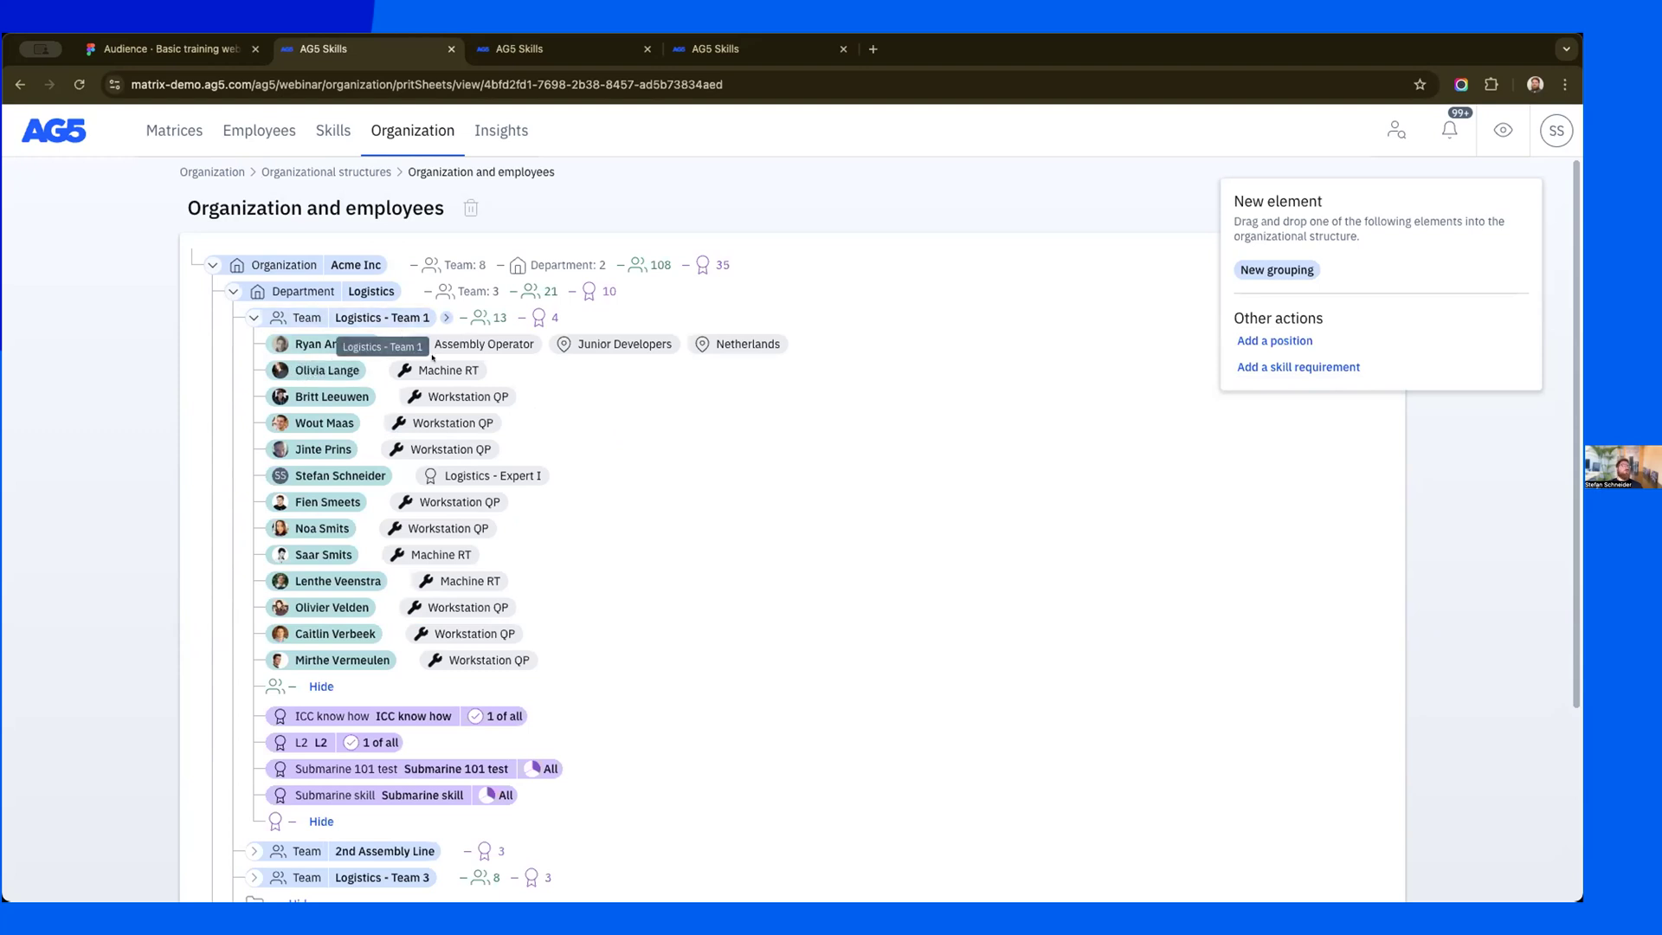
- Examine the employees and skill requirements of Logistics - Team 1 and highlight their counts
scroll(549, 491, down, 1)
scroll(549, 491, down, 1)
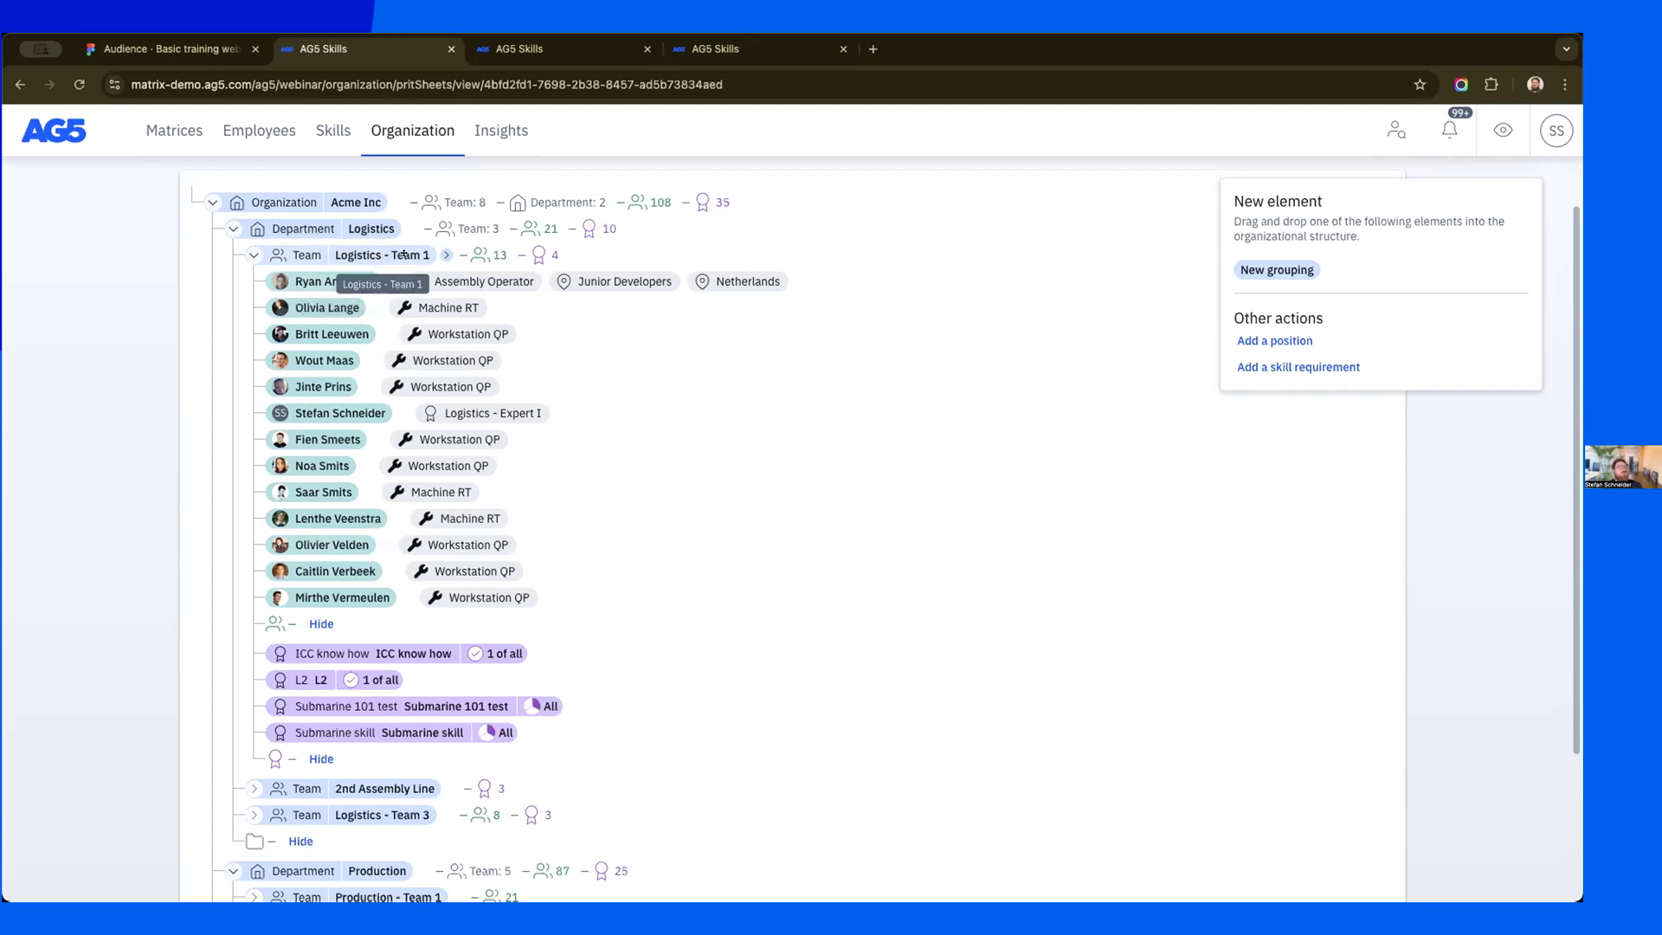
drag(506, 254, 470, 255)
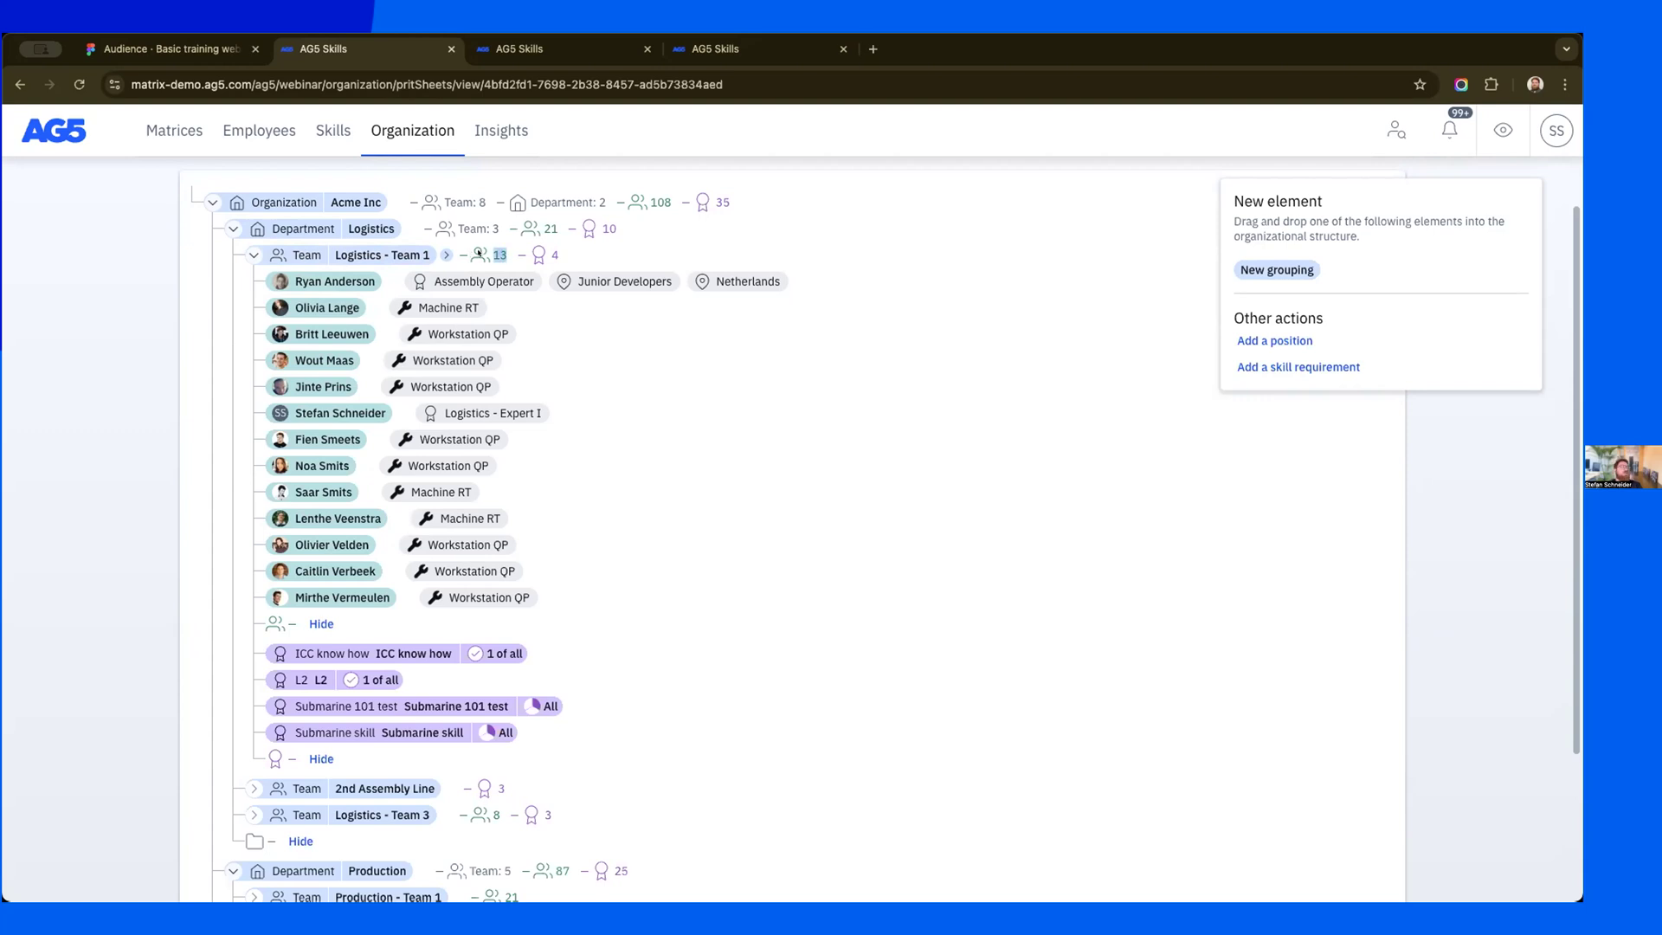
drag(559, 255, 544, 253)
- Try applying the ICC know how requirement to all employees, restore it to 1 employee, and view the L2 requirement
click(355, 650)
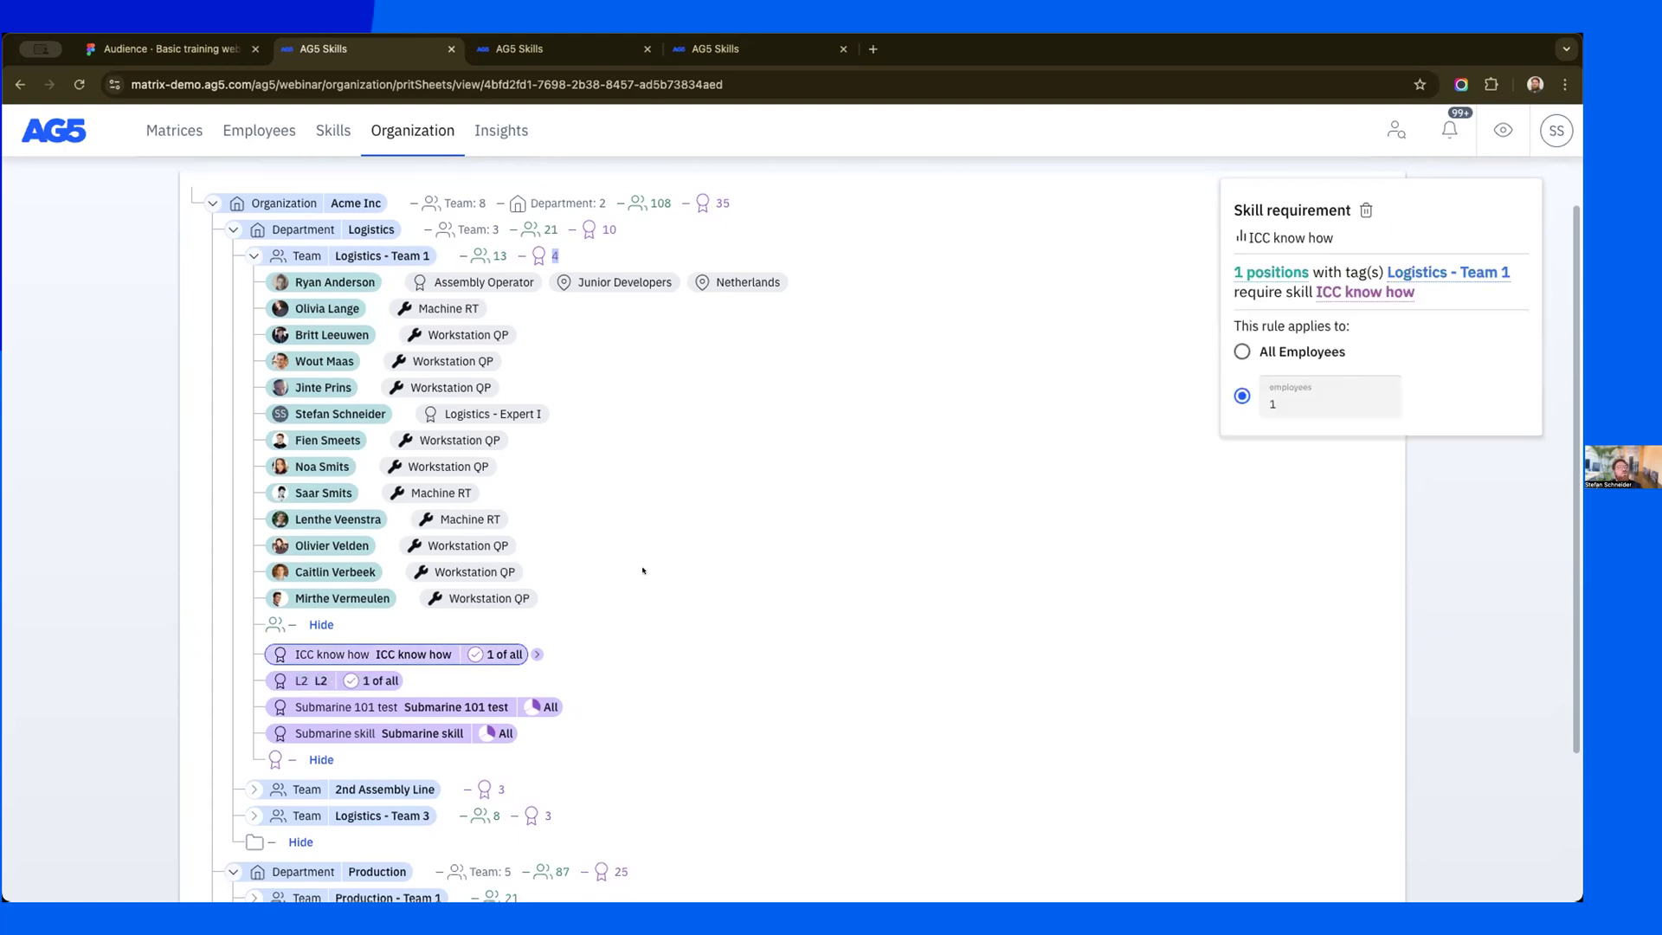
click(1242, 351)
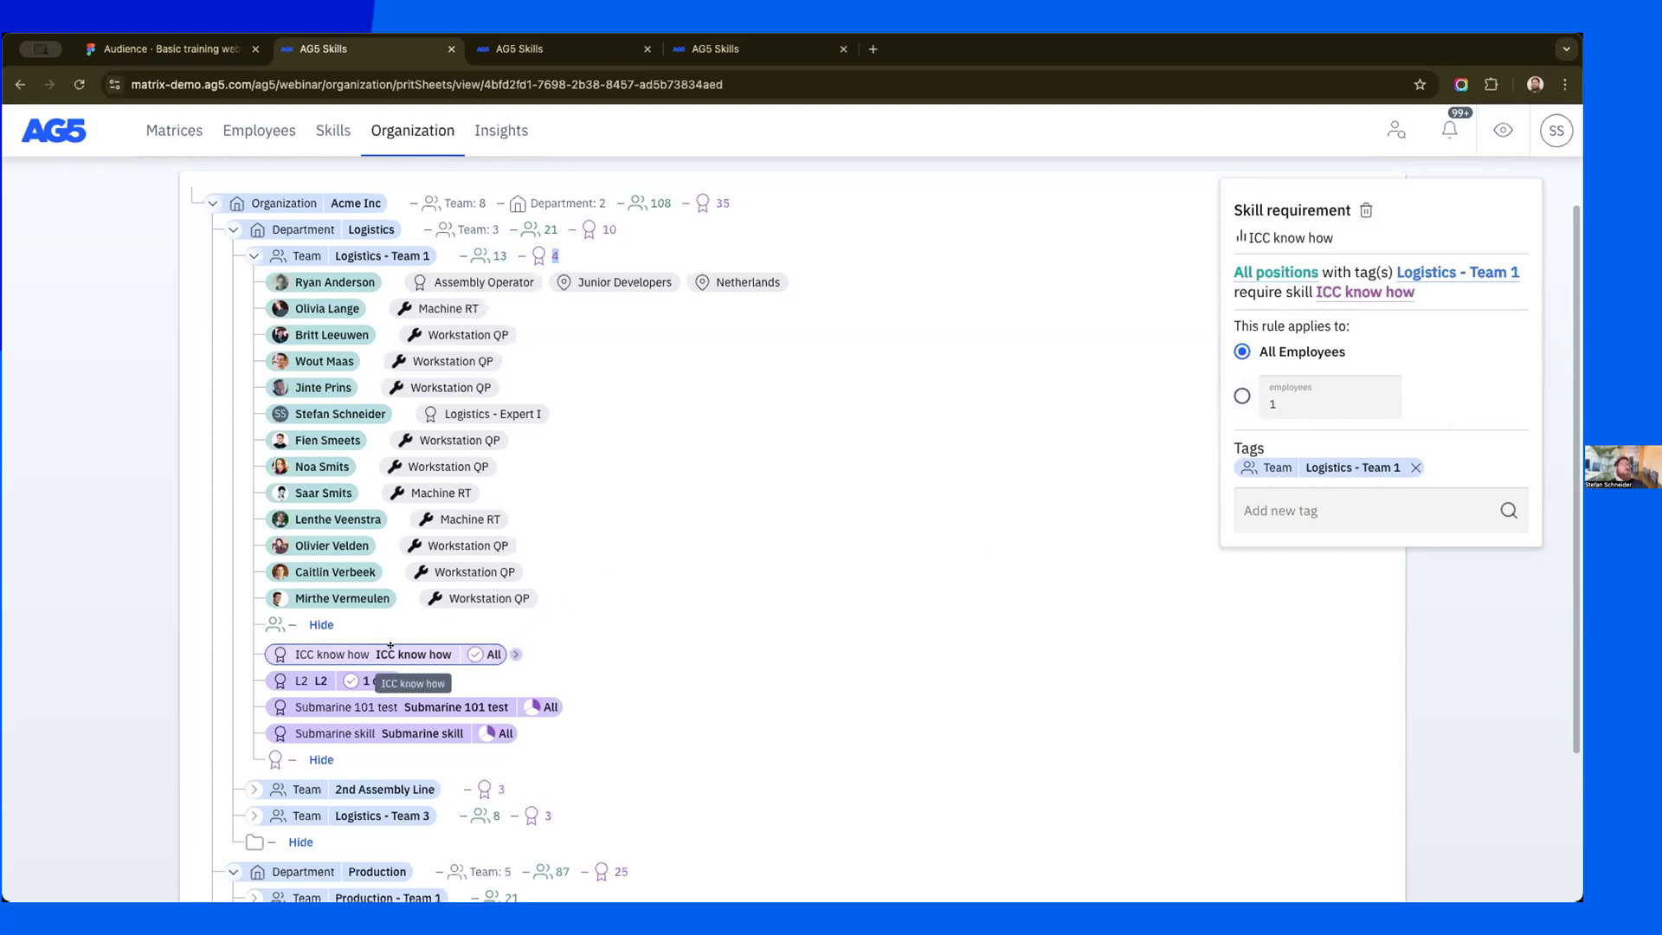
click(1241, 395)
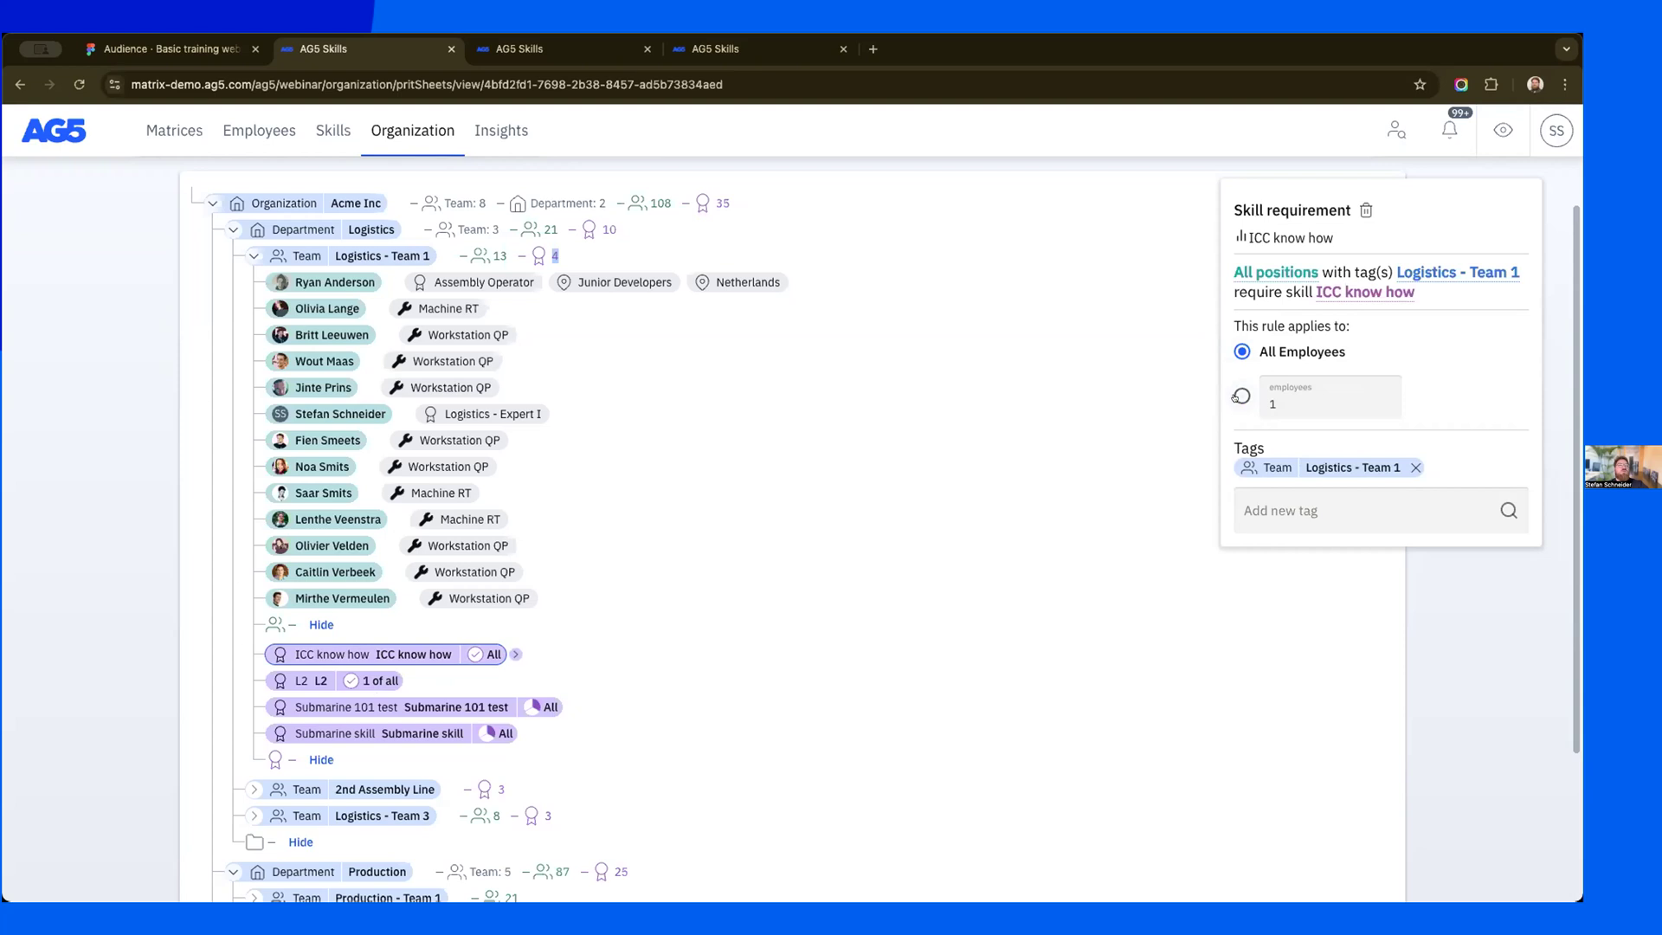
click(300, 679)
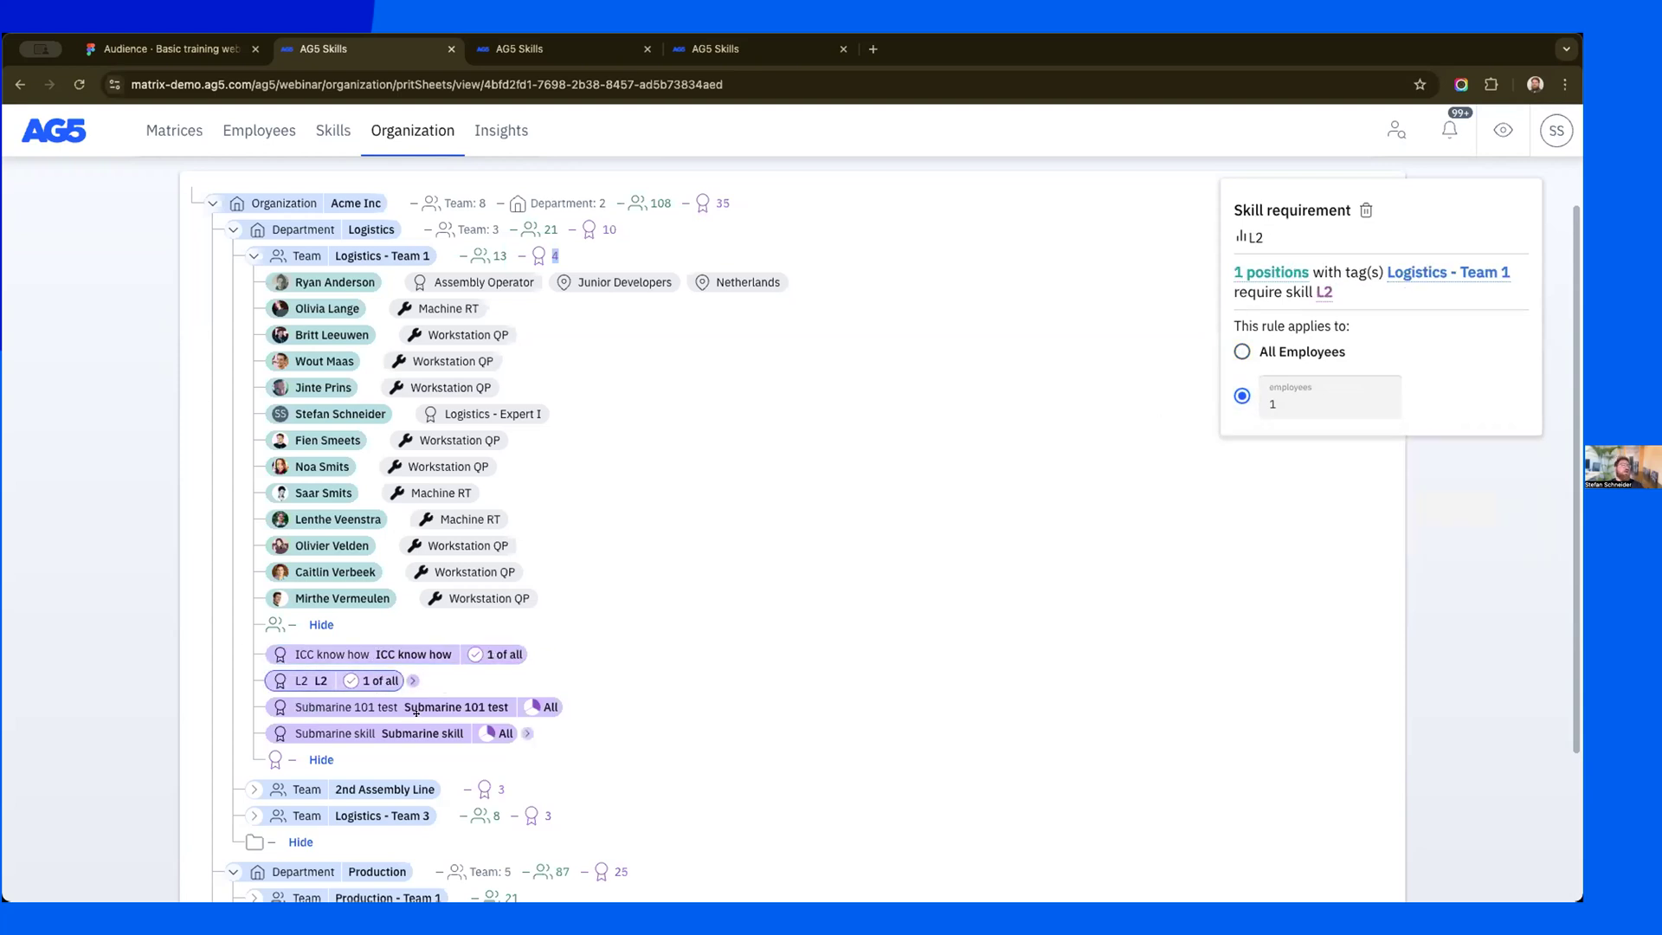
- Try out the score levels of the Submarine 101 test requirement, set its required score to Advanced, and deselect it
click(401, 708)
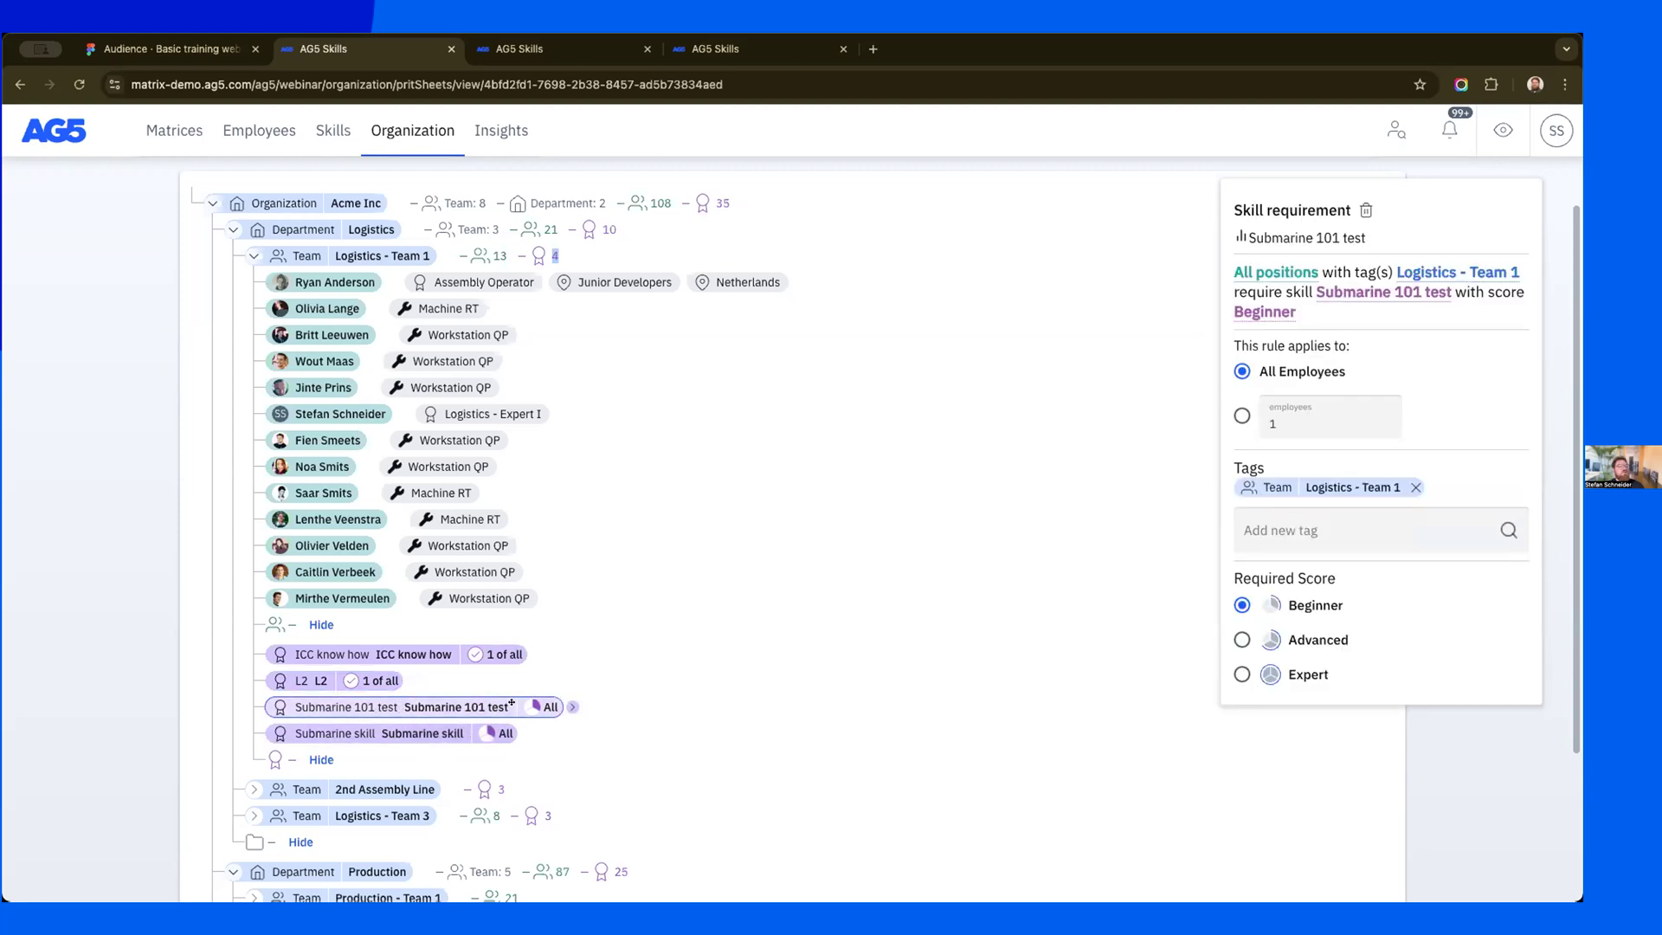
scroll(571, 693, down, 2)
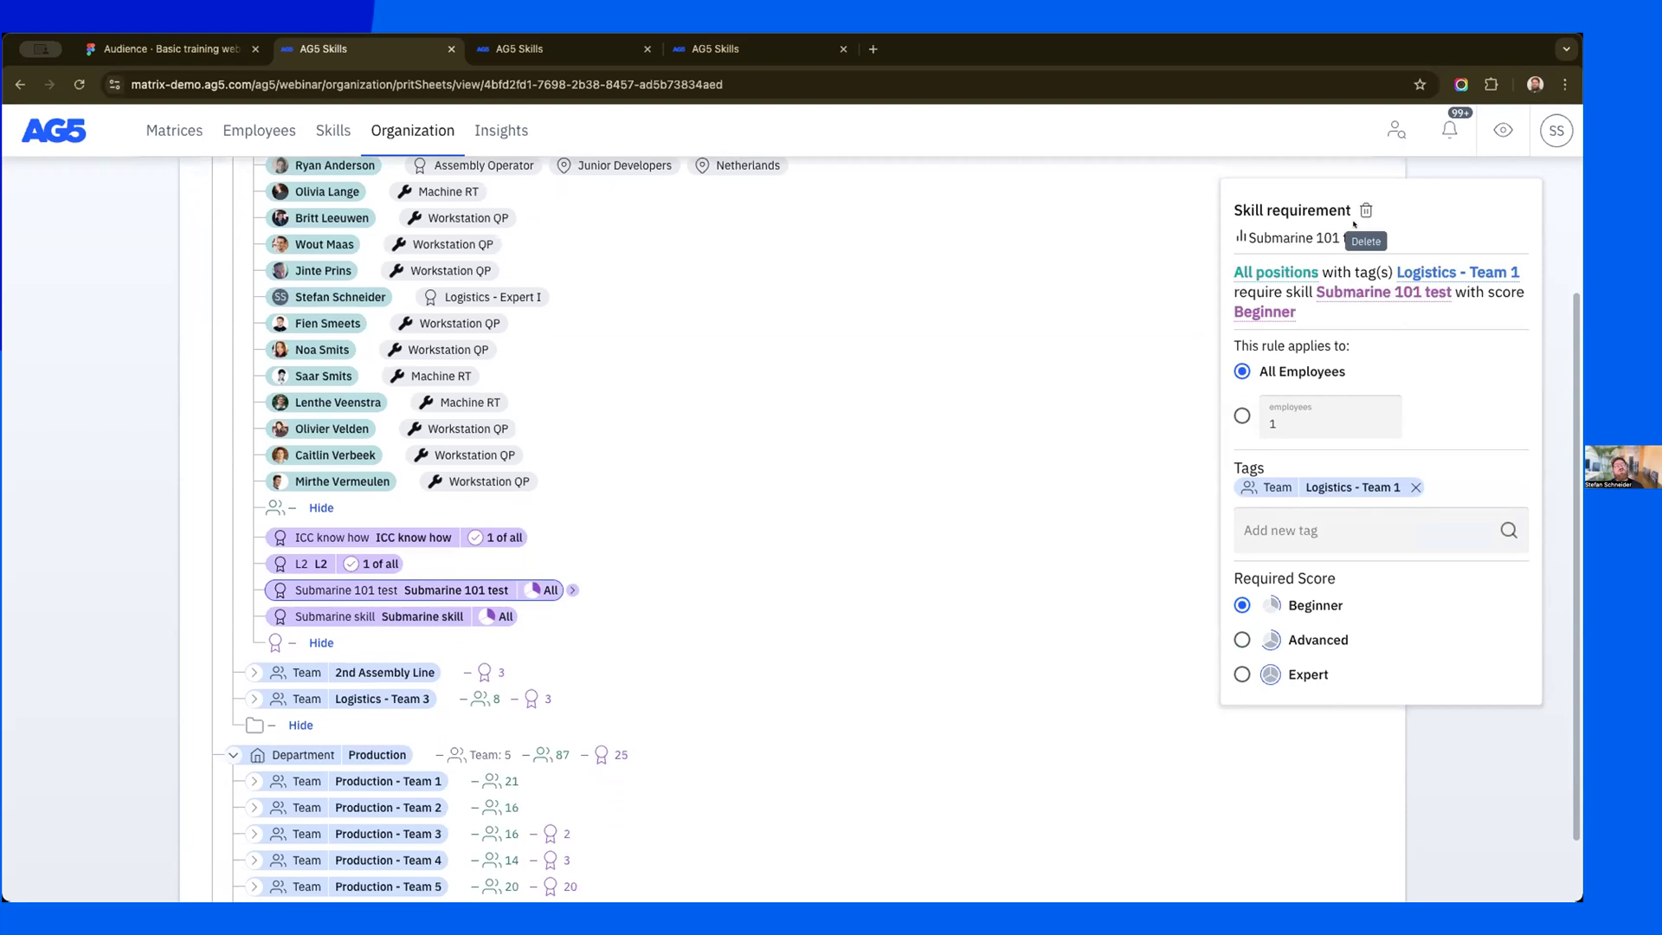
click(1239, 638)
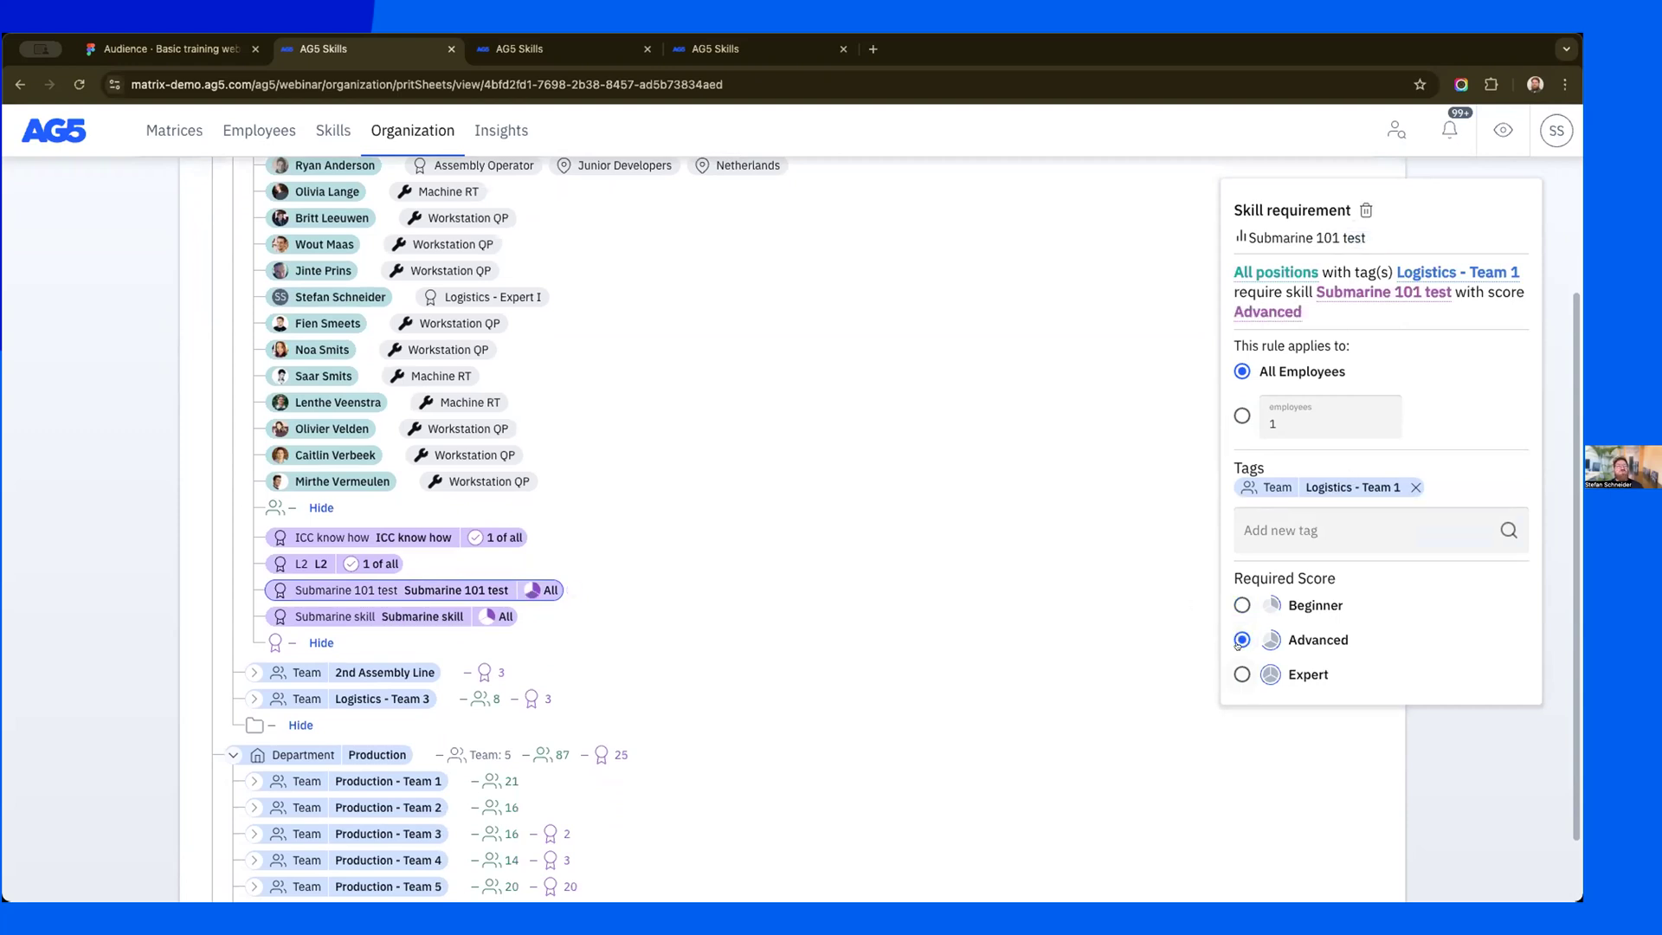
click(1238, 674)
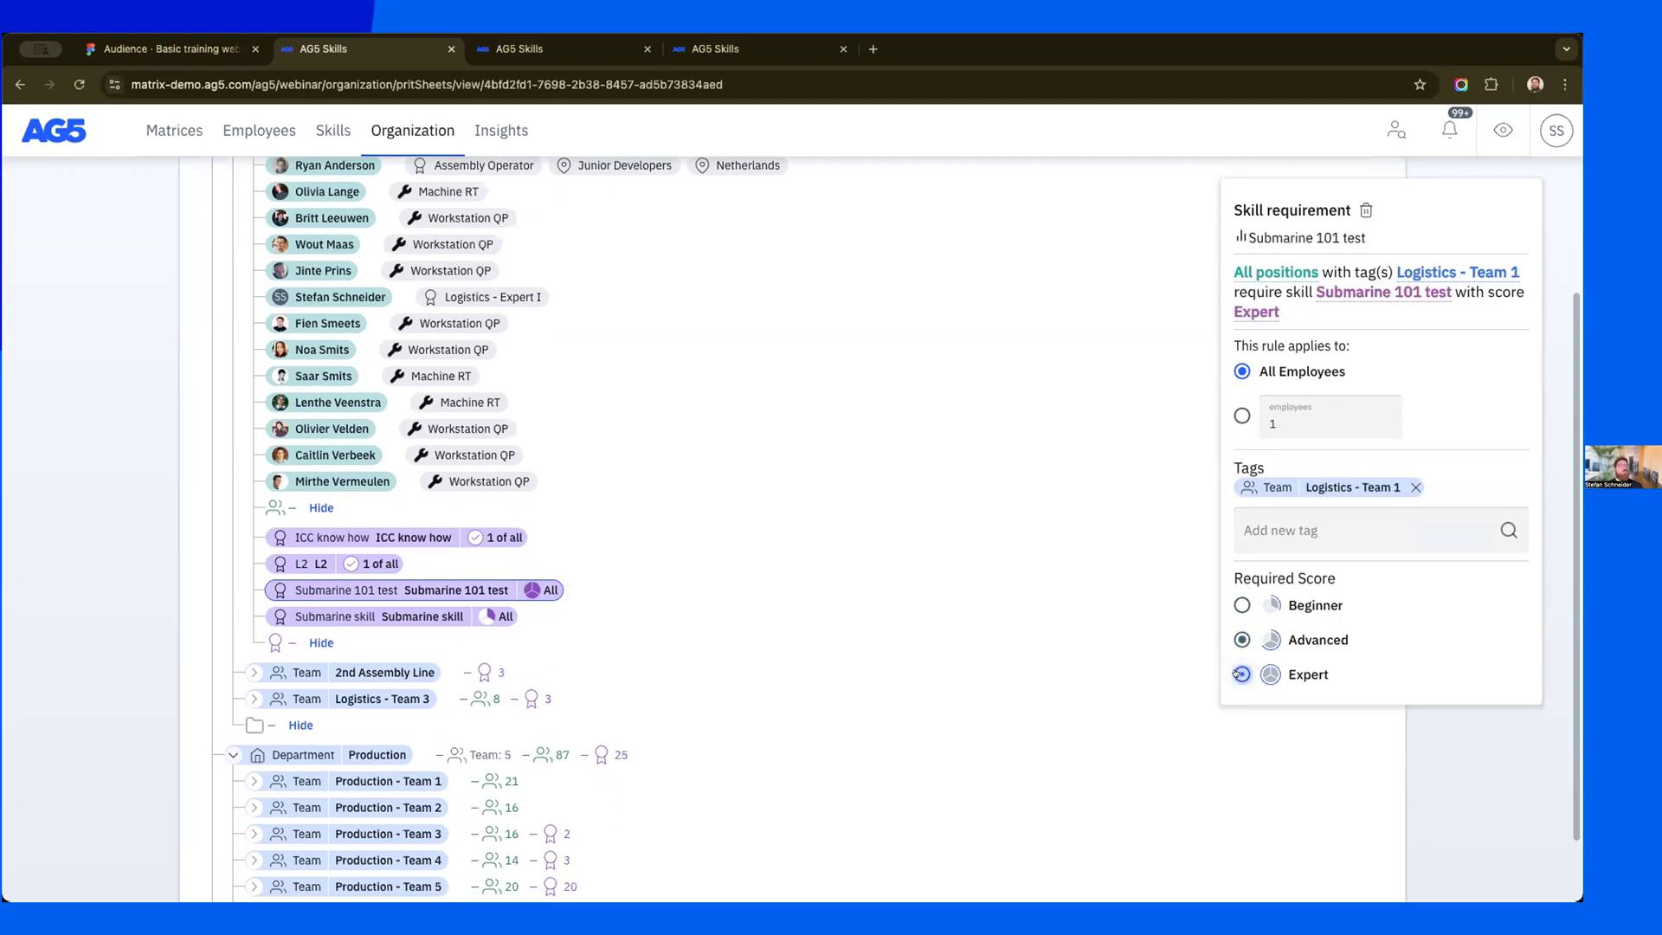
click(1243, 603)
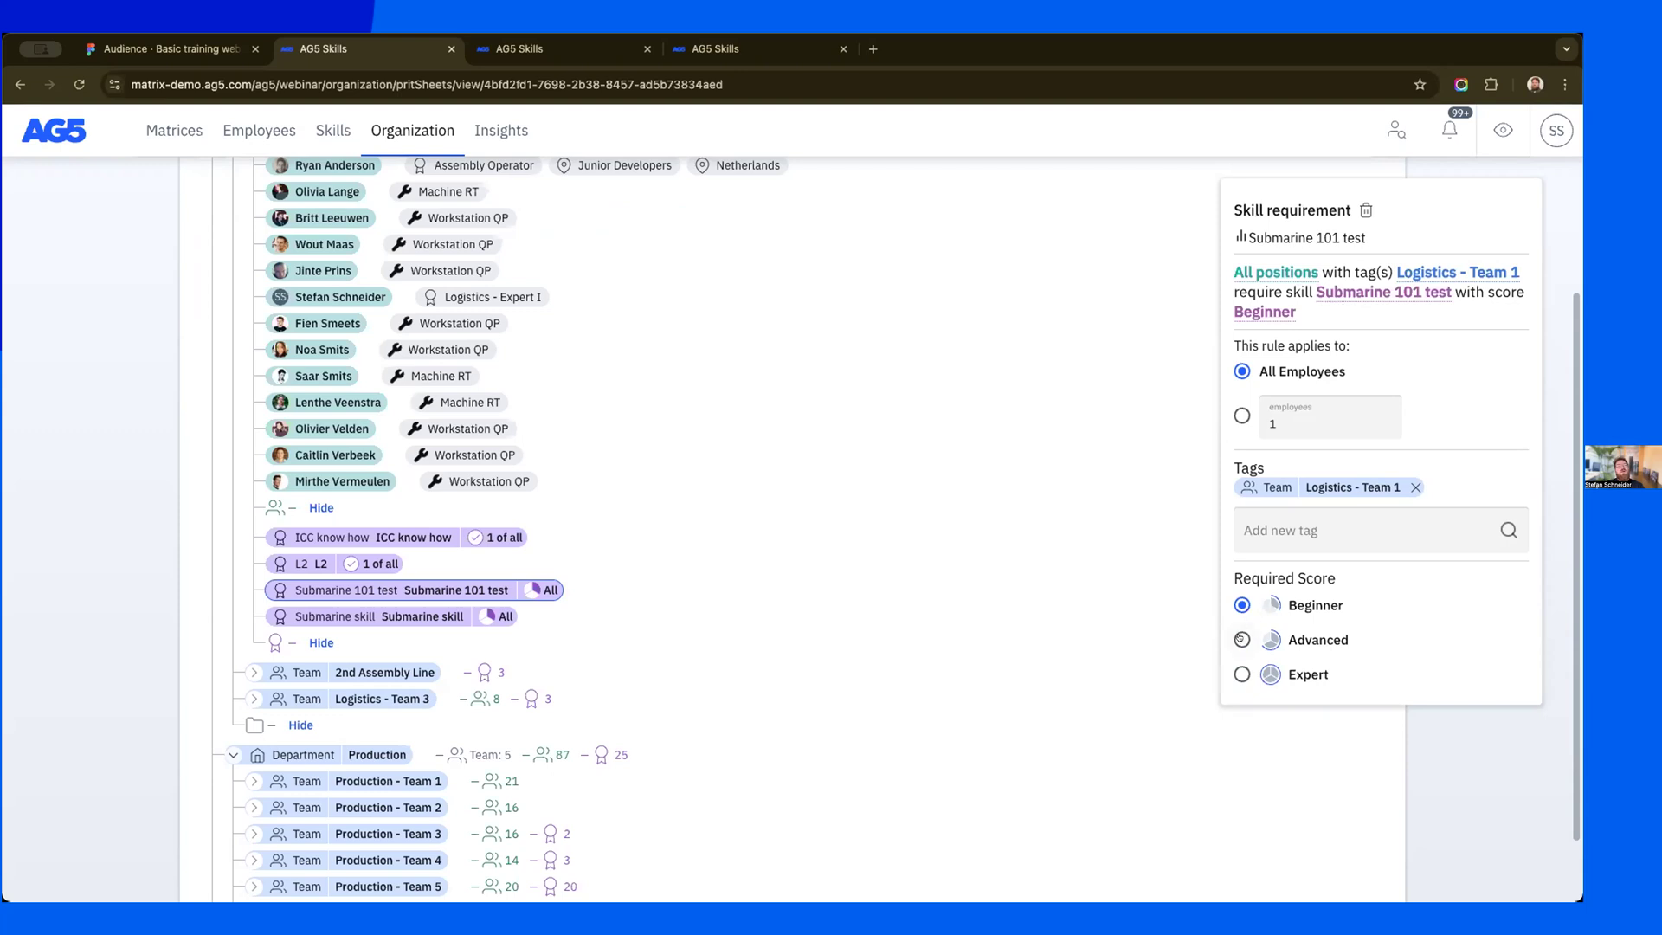
click(1241, 639)
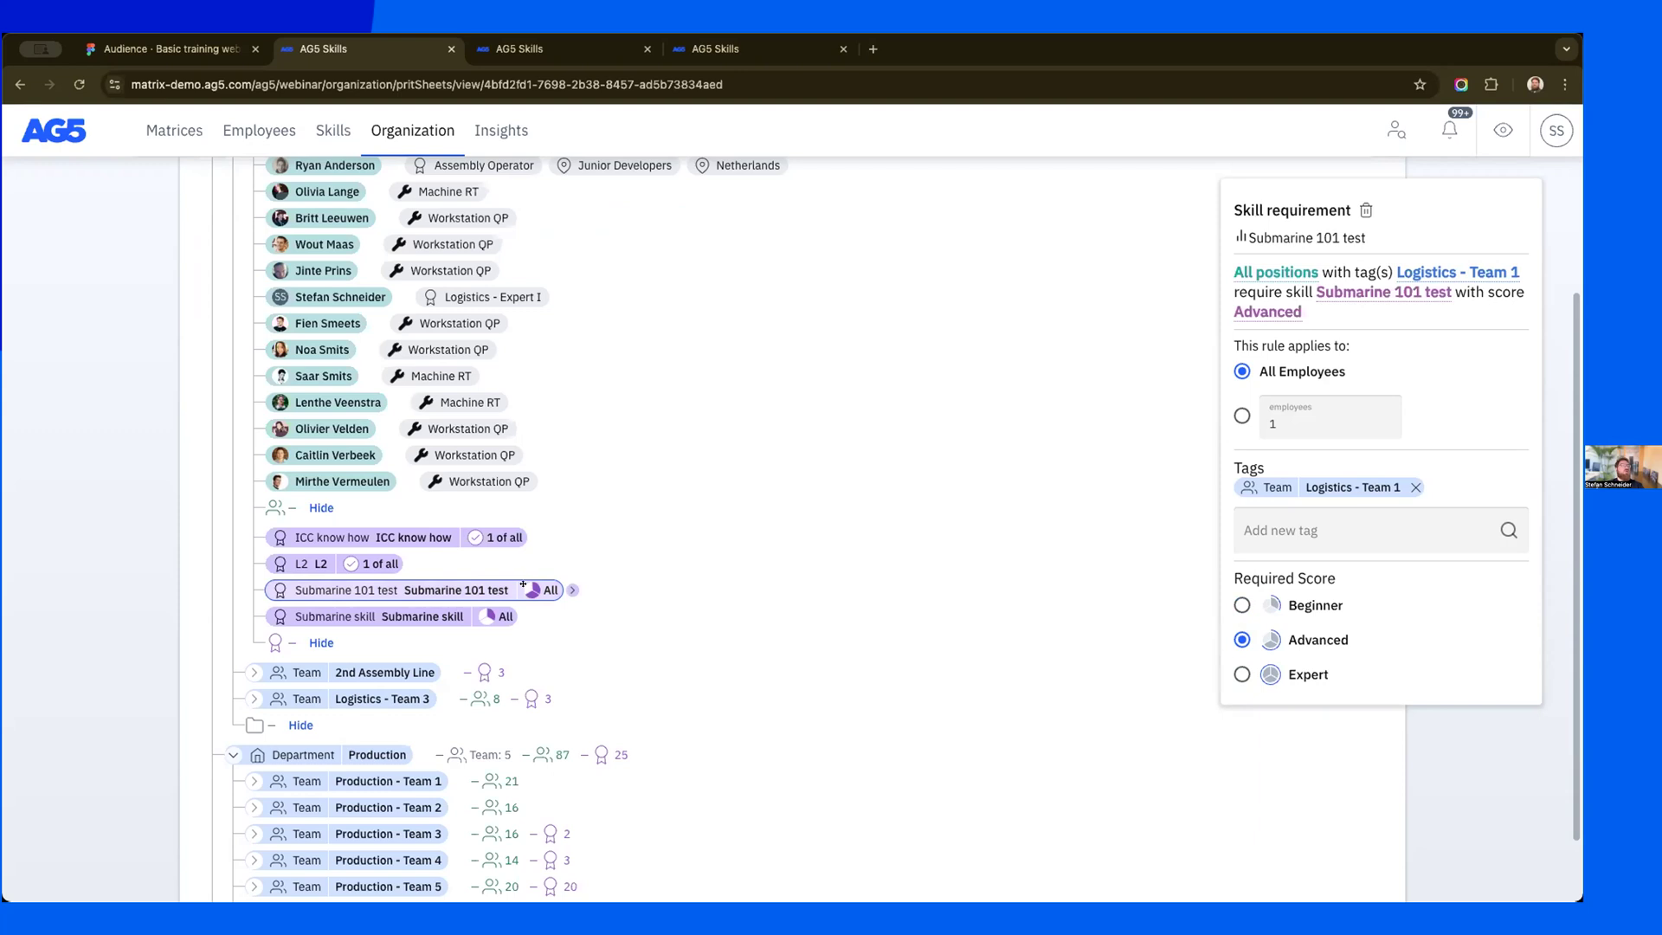
scroll(524, 594, up, 1)
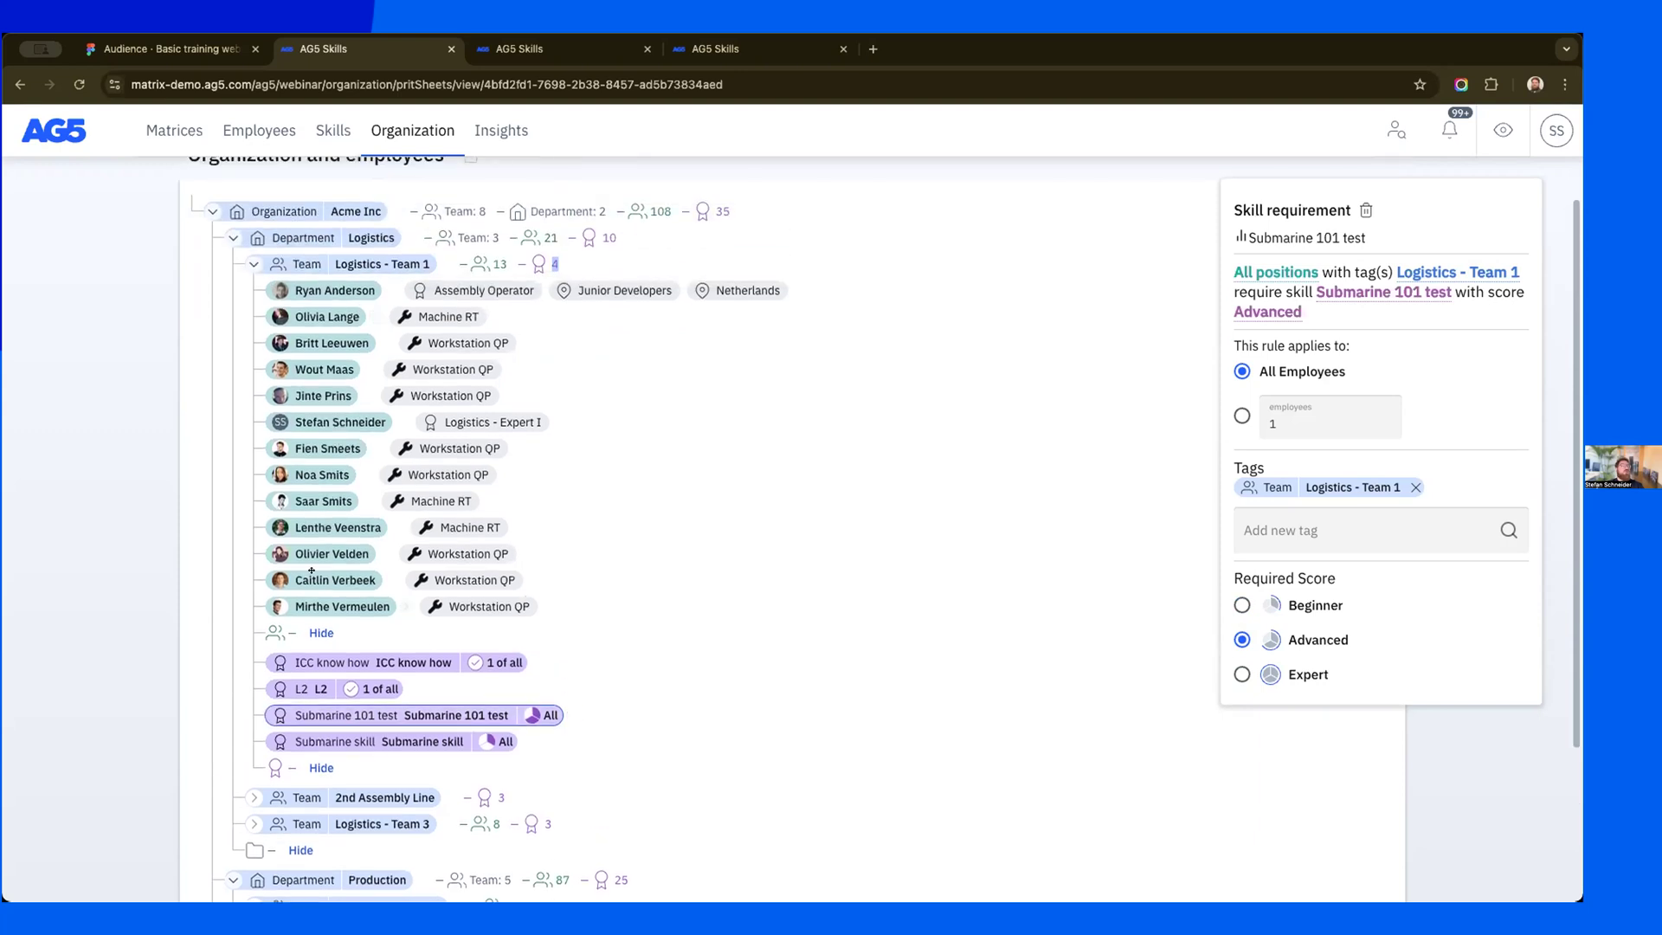
scroll(470, 451, down, 1)
scroll(563, 493, down, 1)
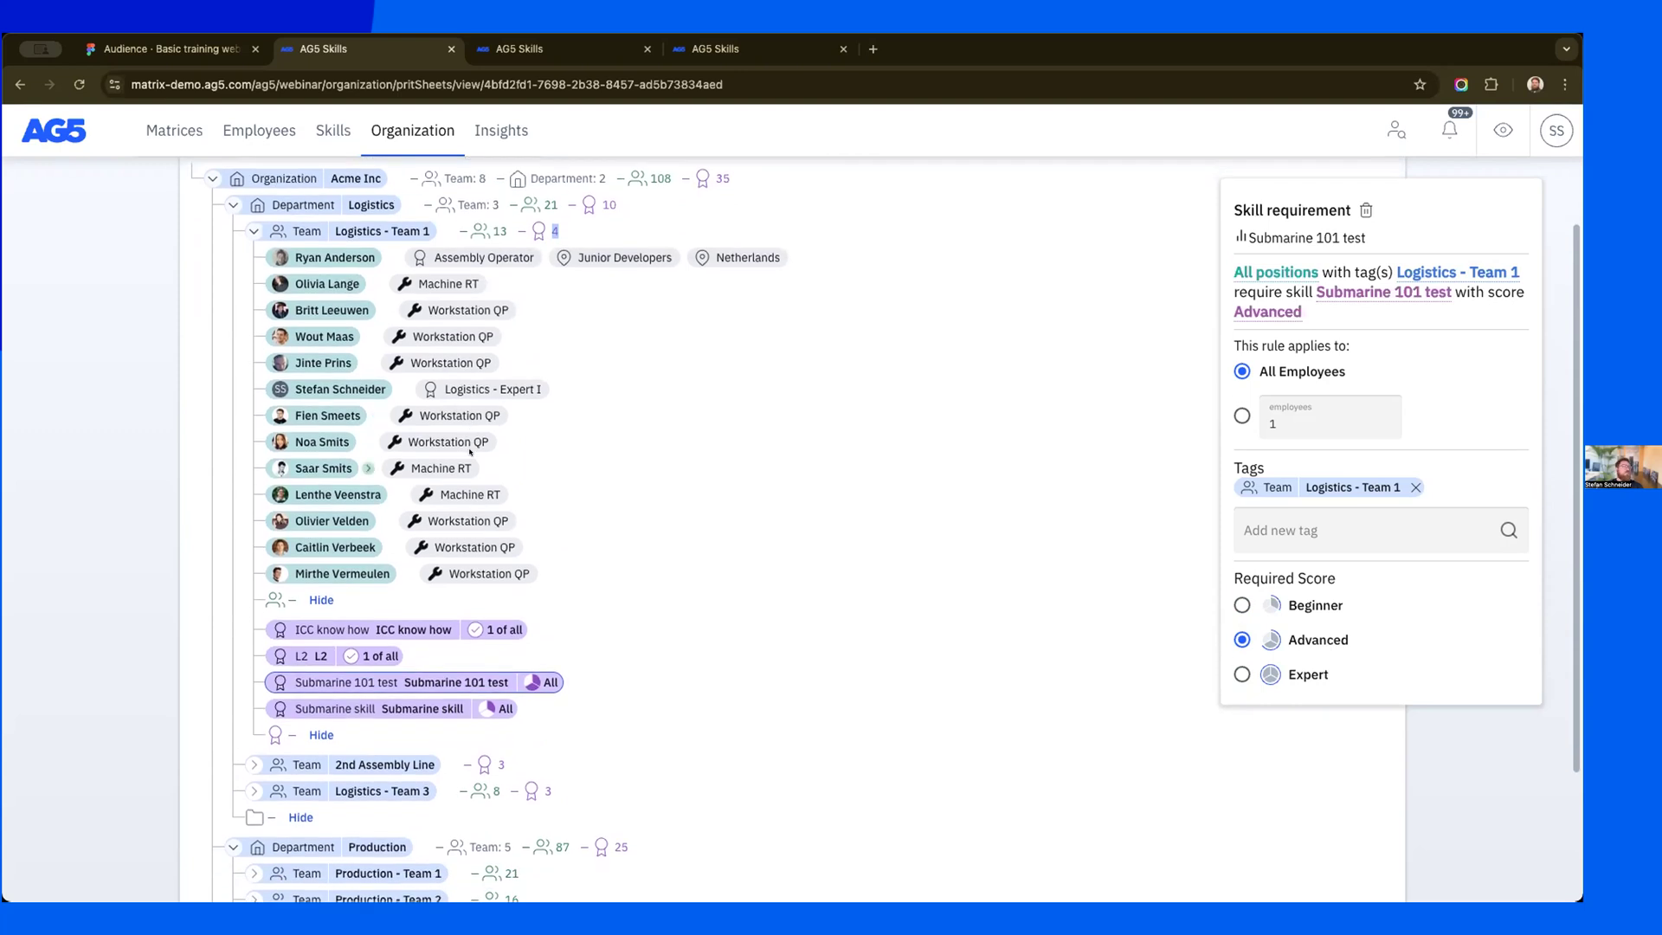
click(658, 532)
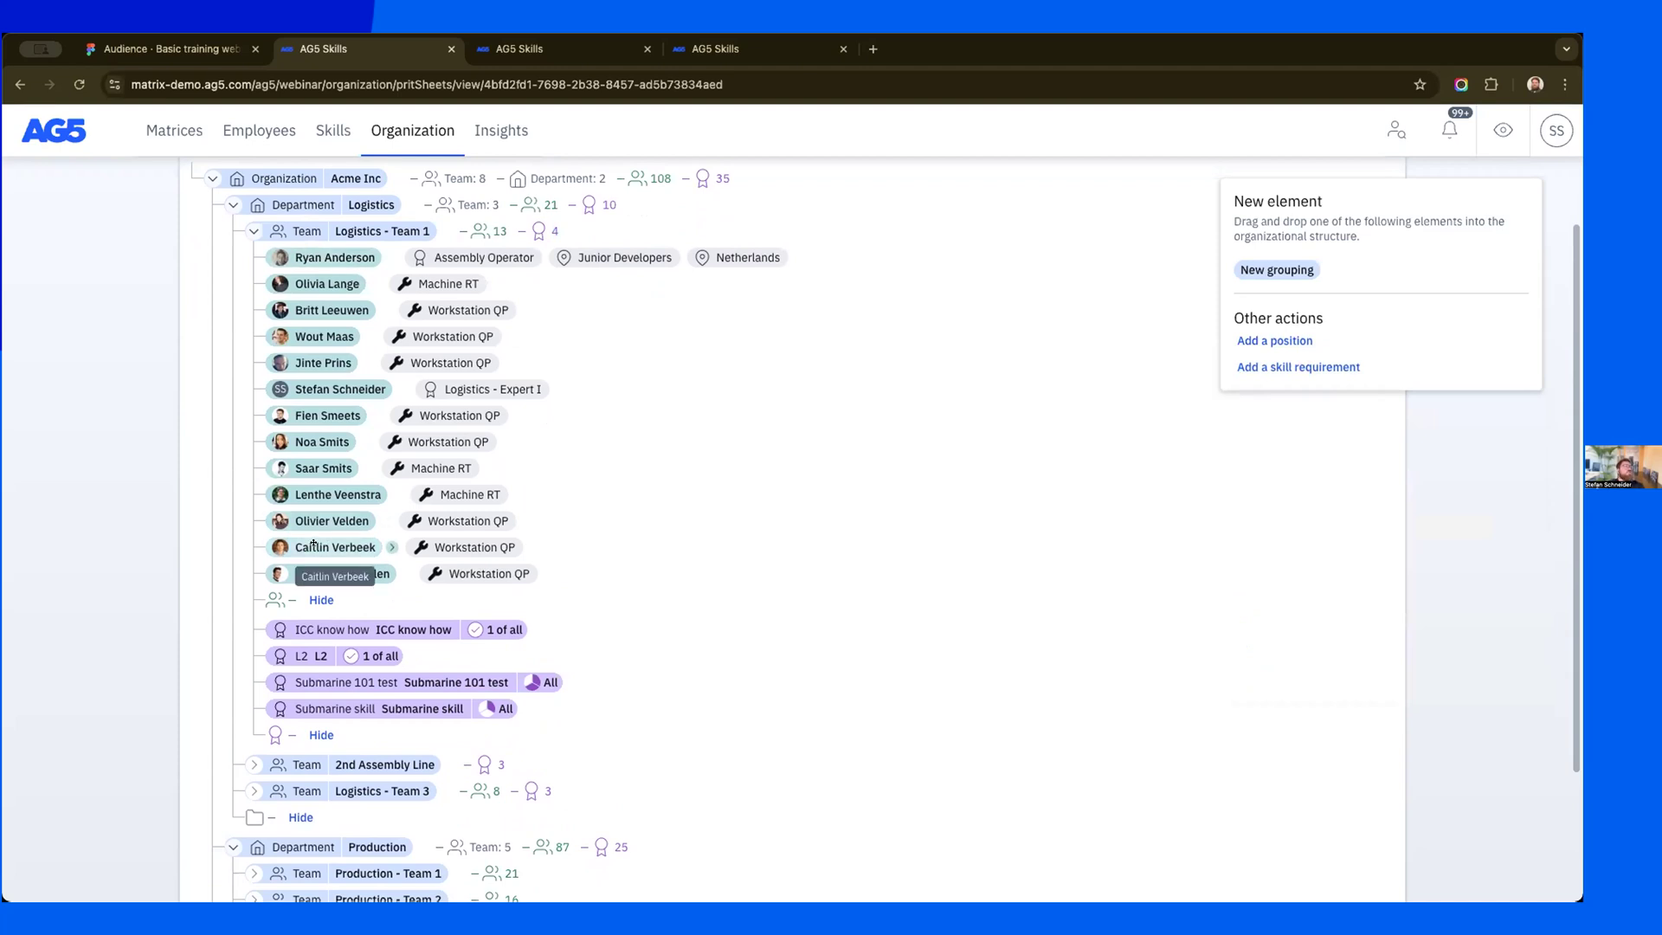
- Move the second-to-last employee of Logistics - Team 1 into Logistics - Team 3 and check that team's list
drag(315, 544, 391, 809)
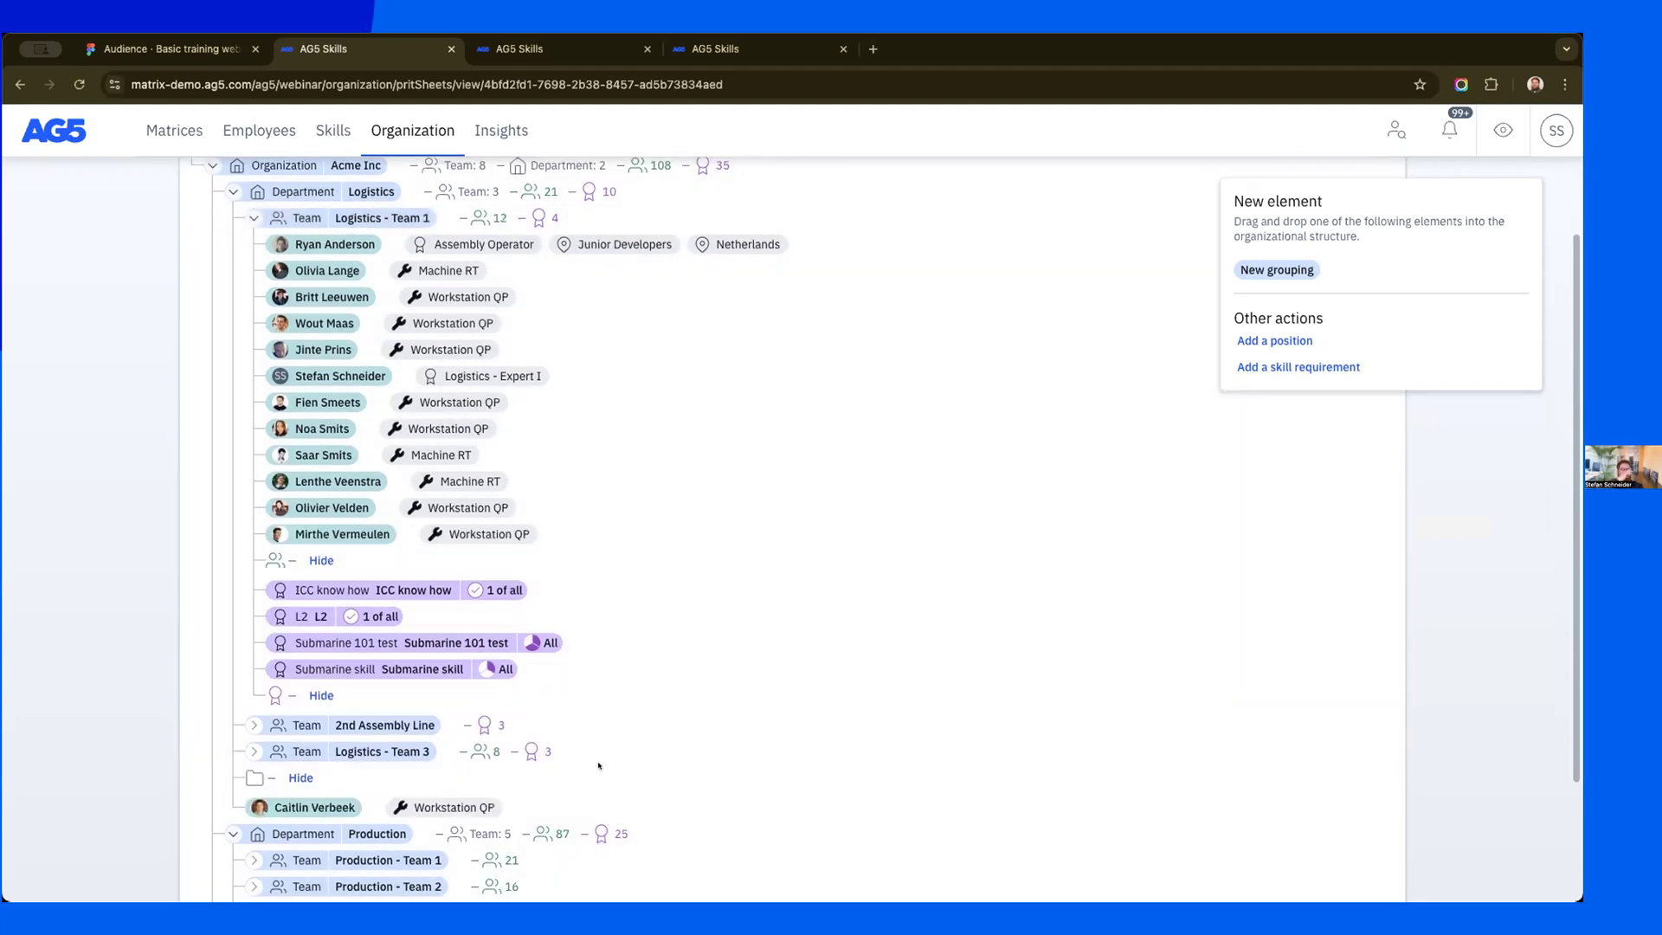
drag(303, 807, 364, 752)
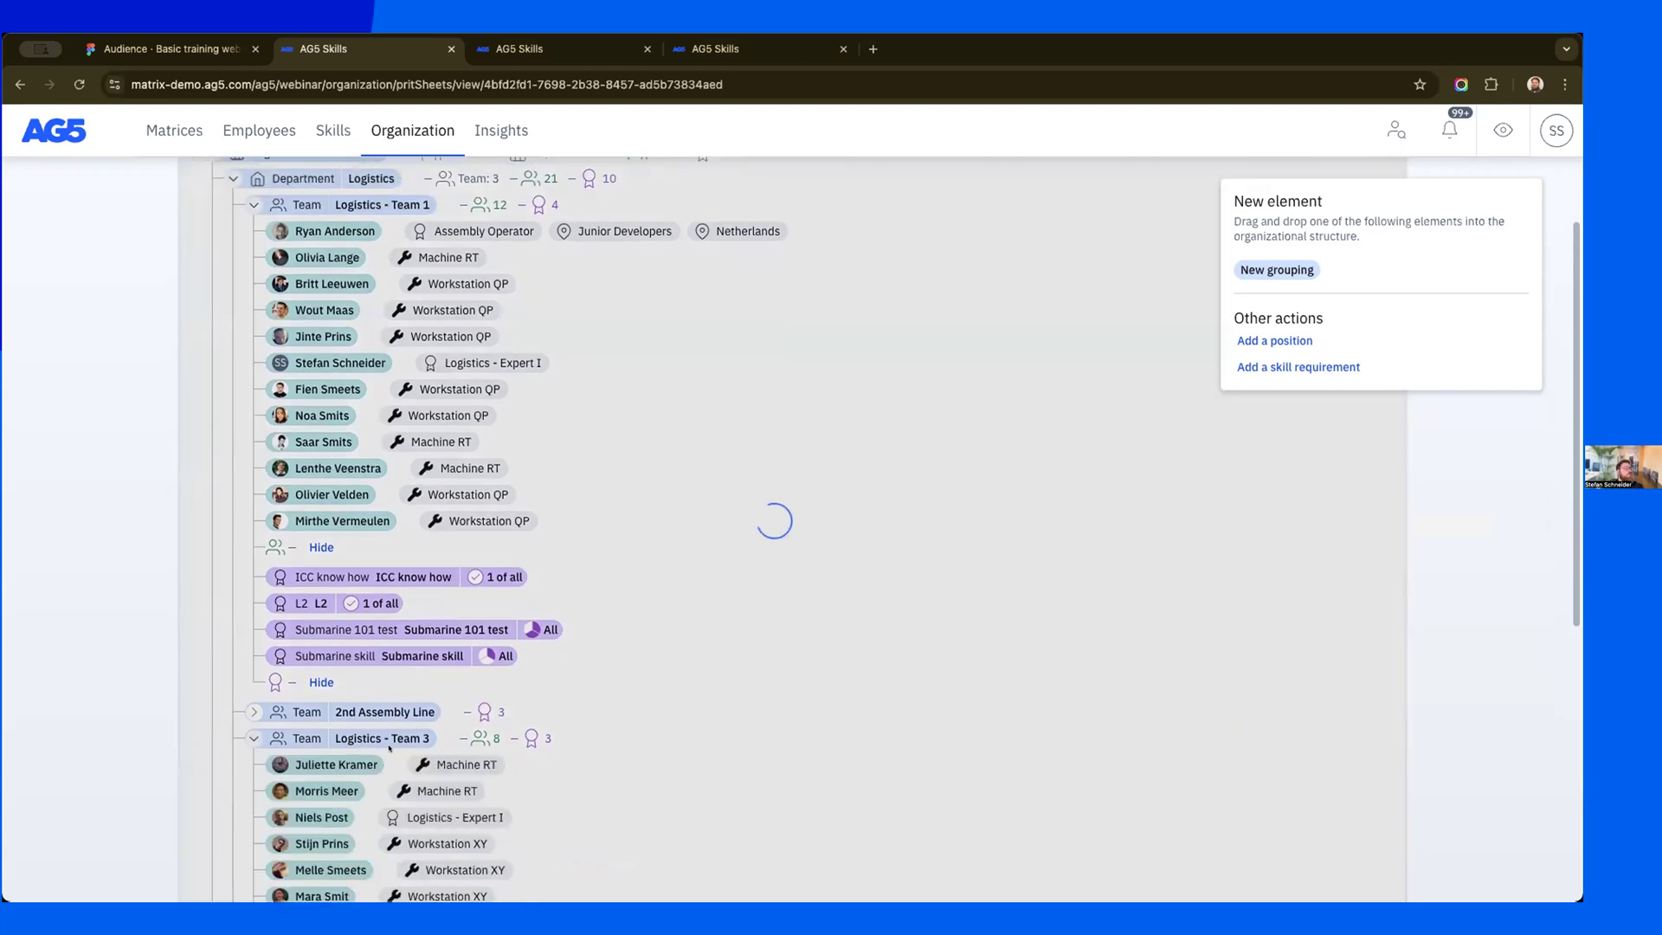
scroll(467, 385, down, 1)
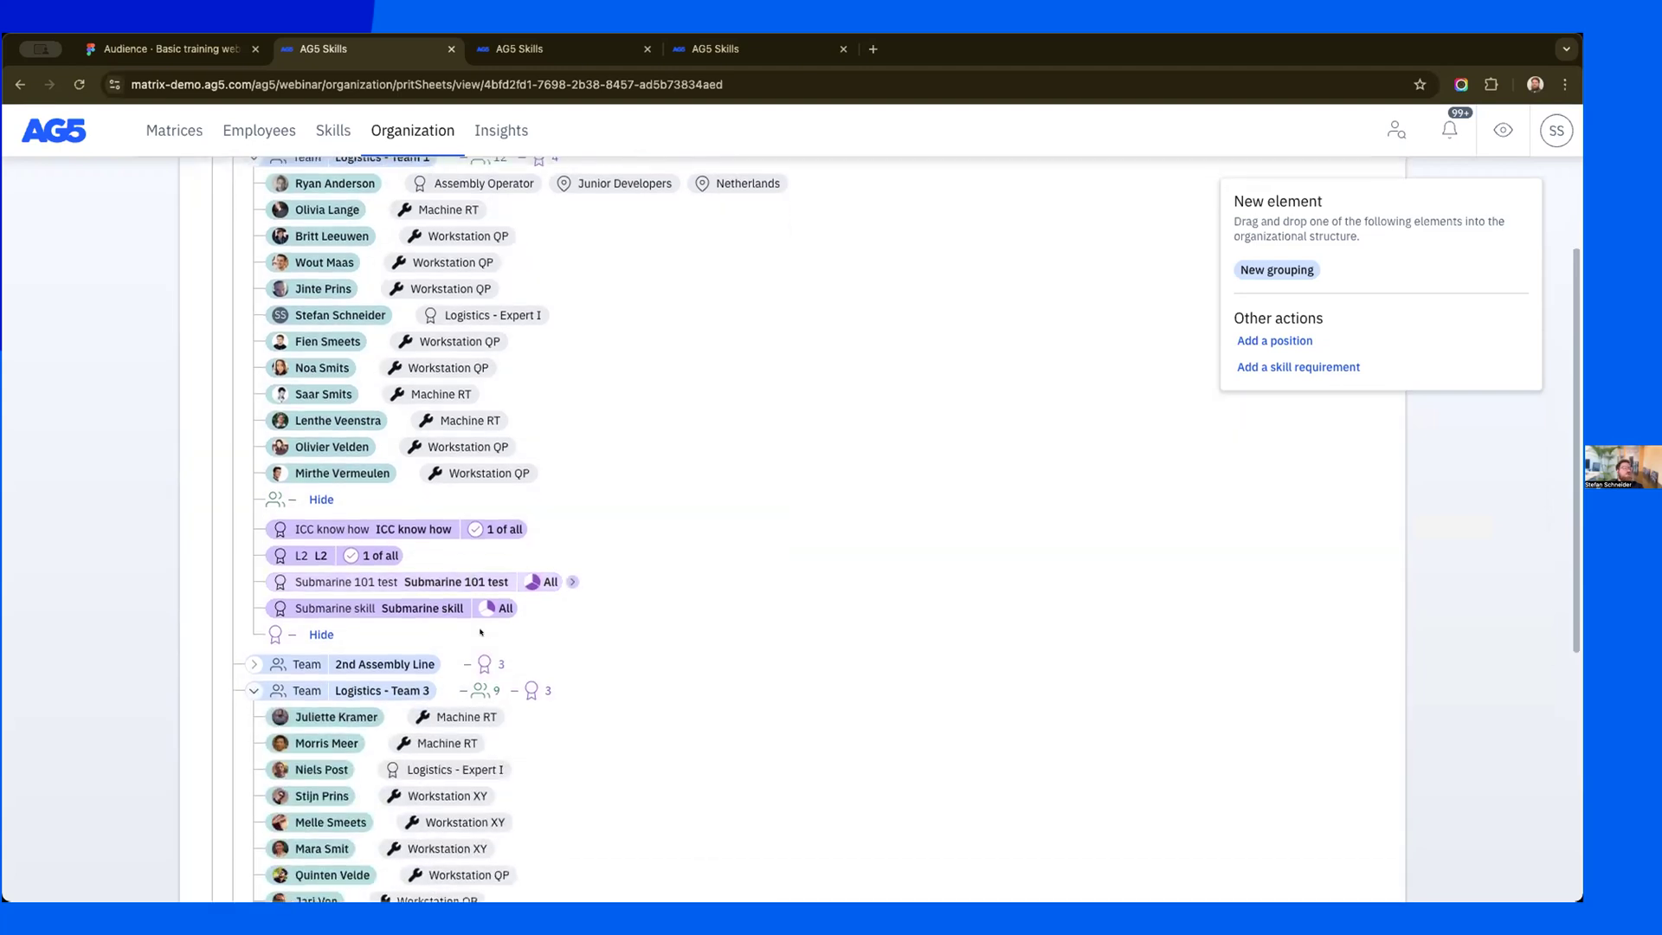
scroll(444, 742, down, 5)
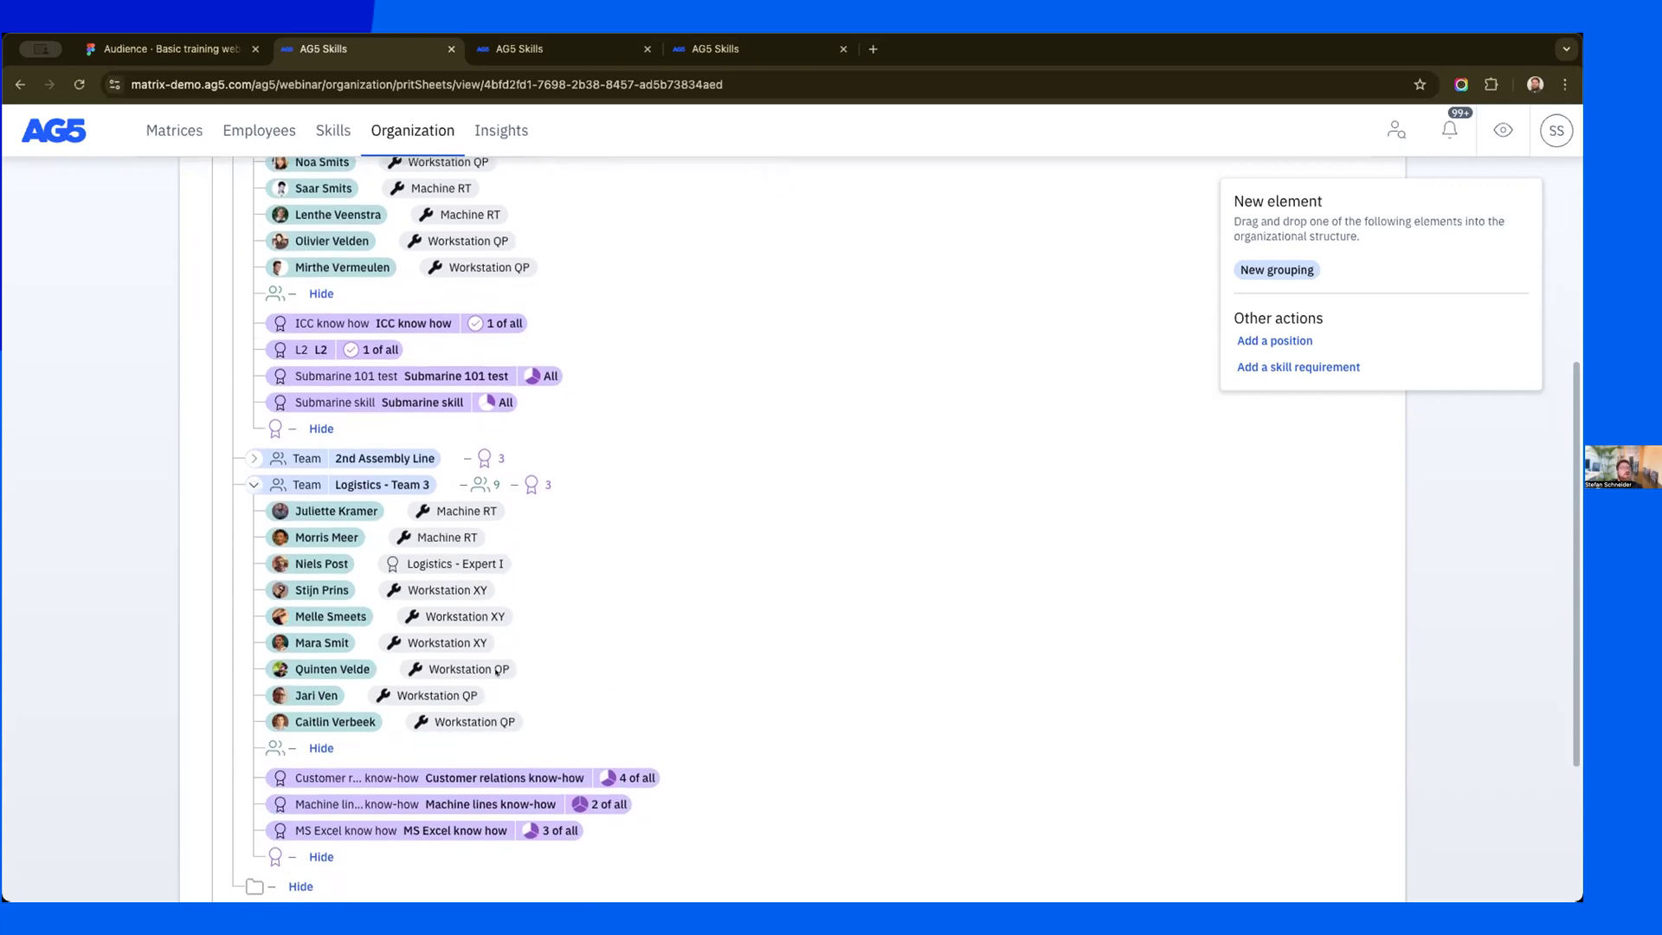
scroll(496, 672, up, 1)
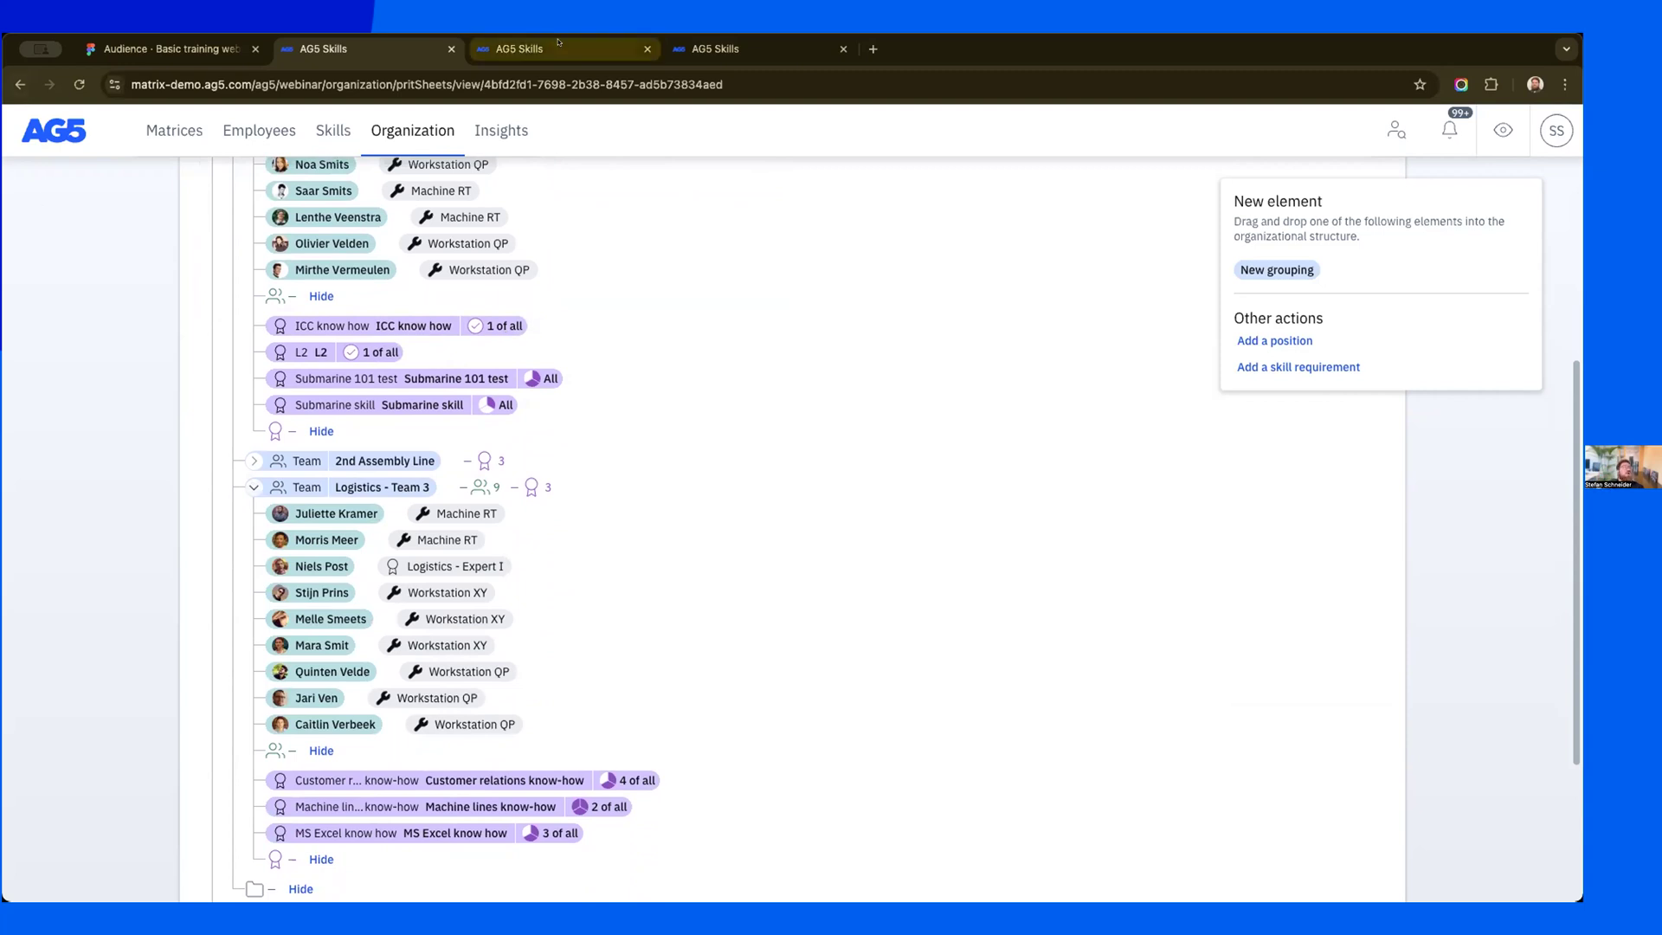
- Review the positions and skill results on the open employee profile, and return to the Organization and employees structure
click(589, 49)
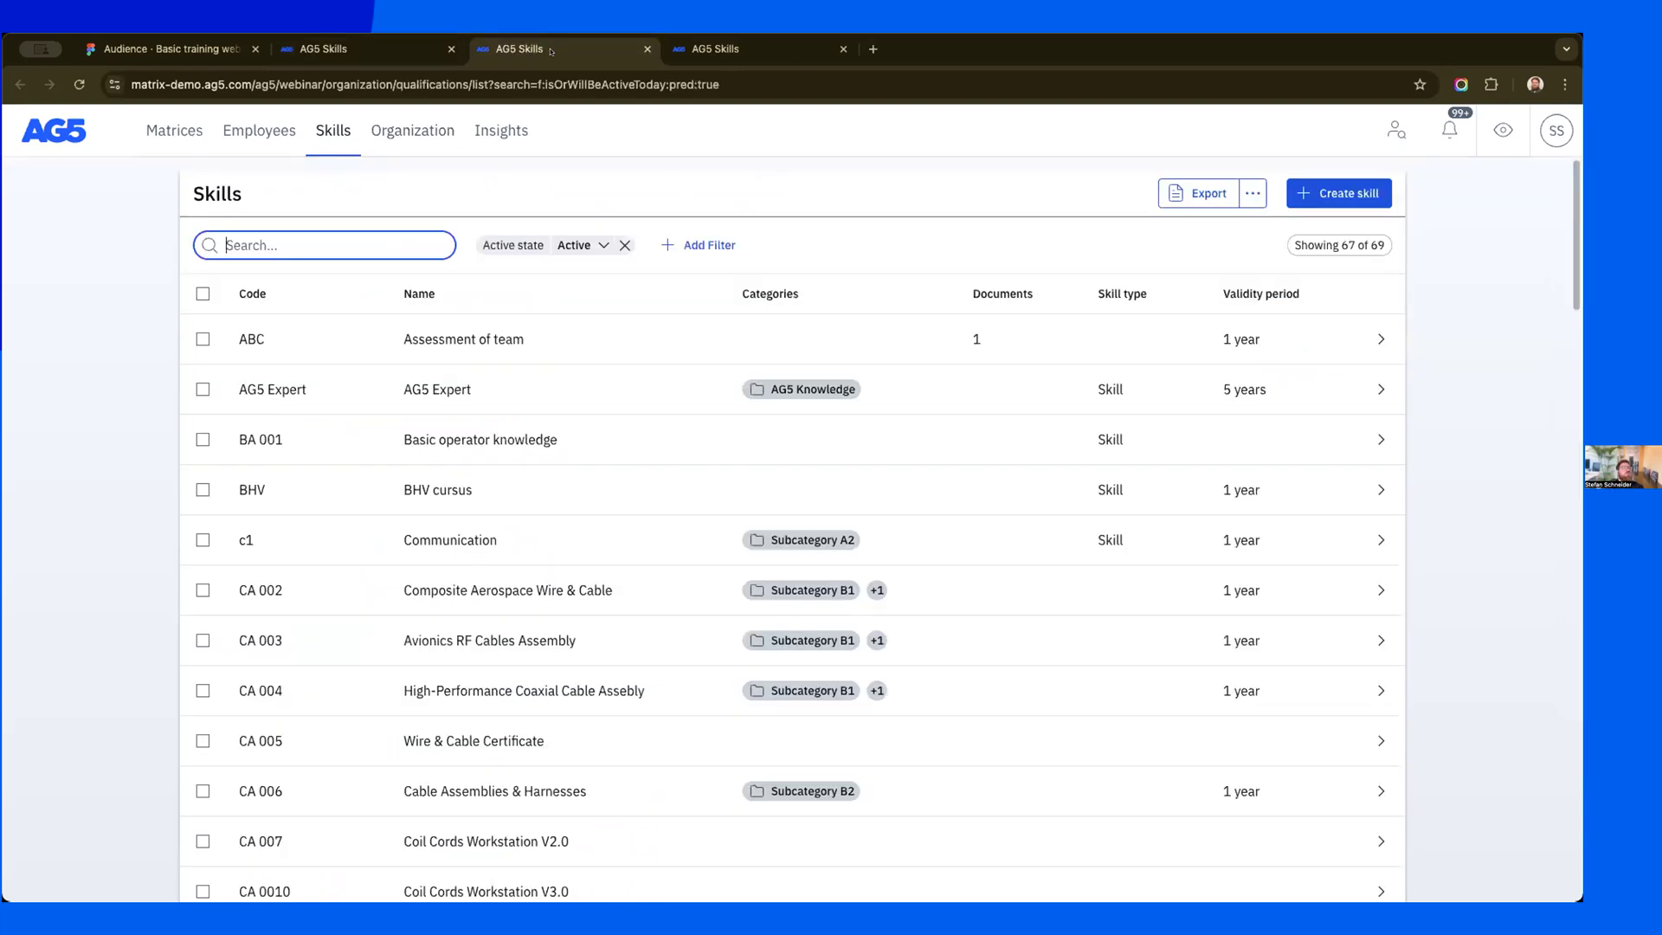
click(730, 65)
scroll(847, 394, down, 3)
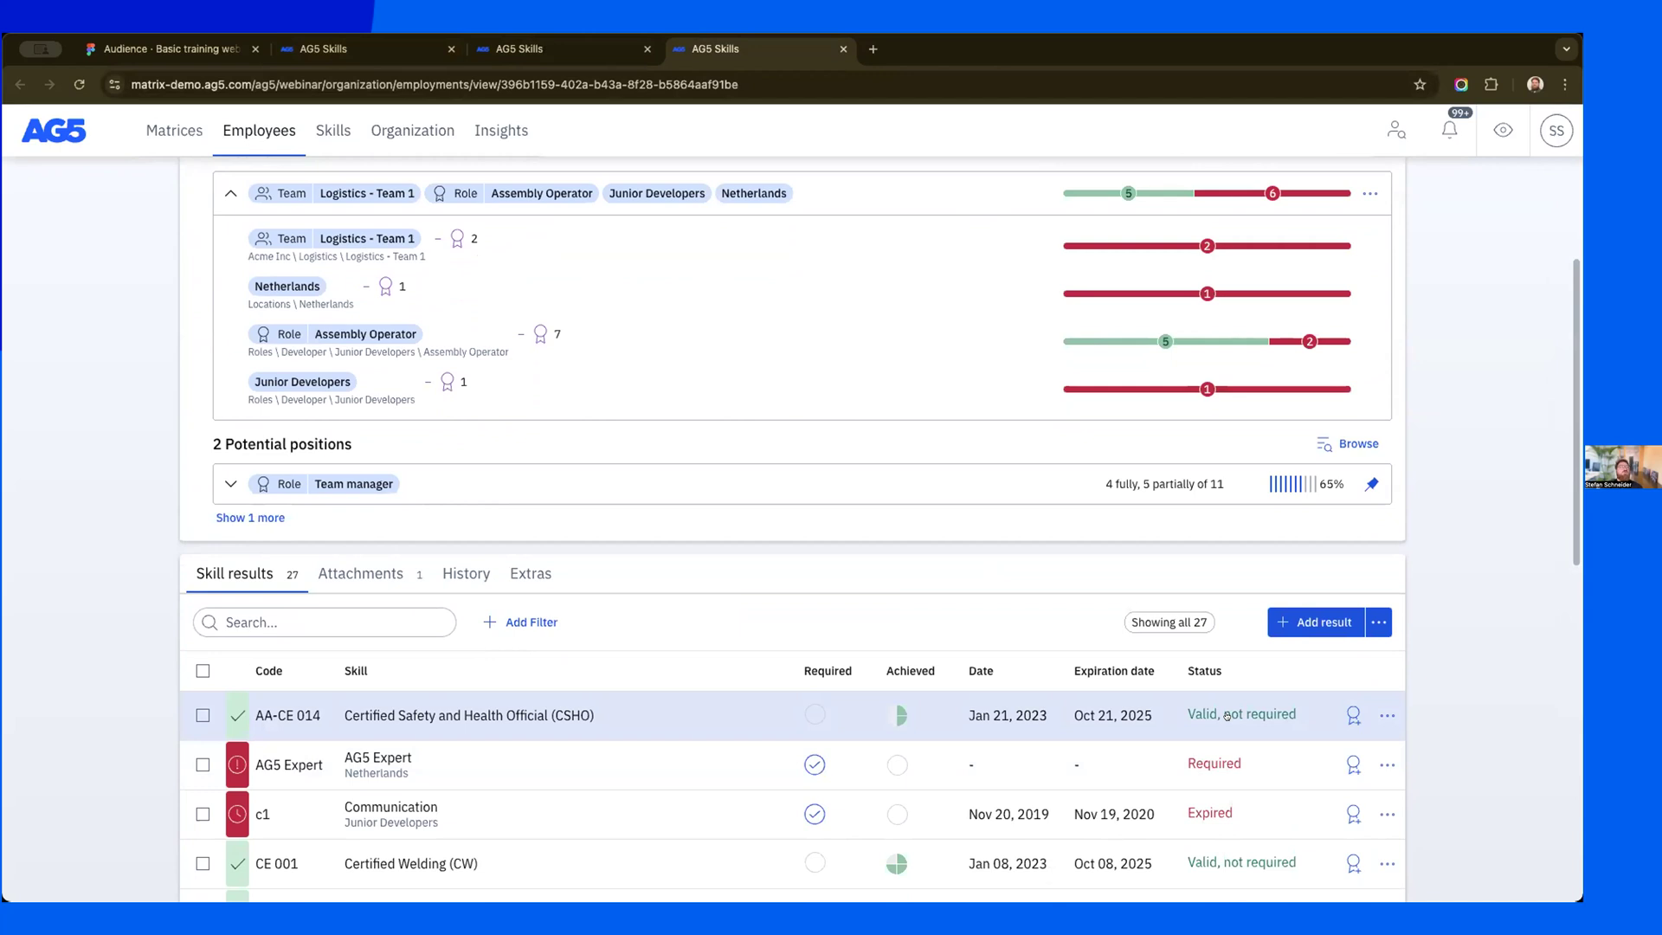
click(324, 49)
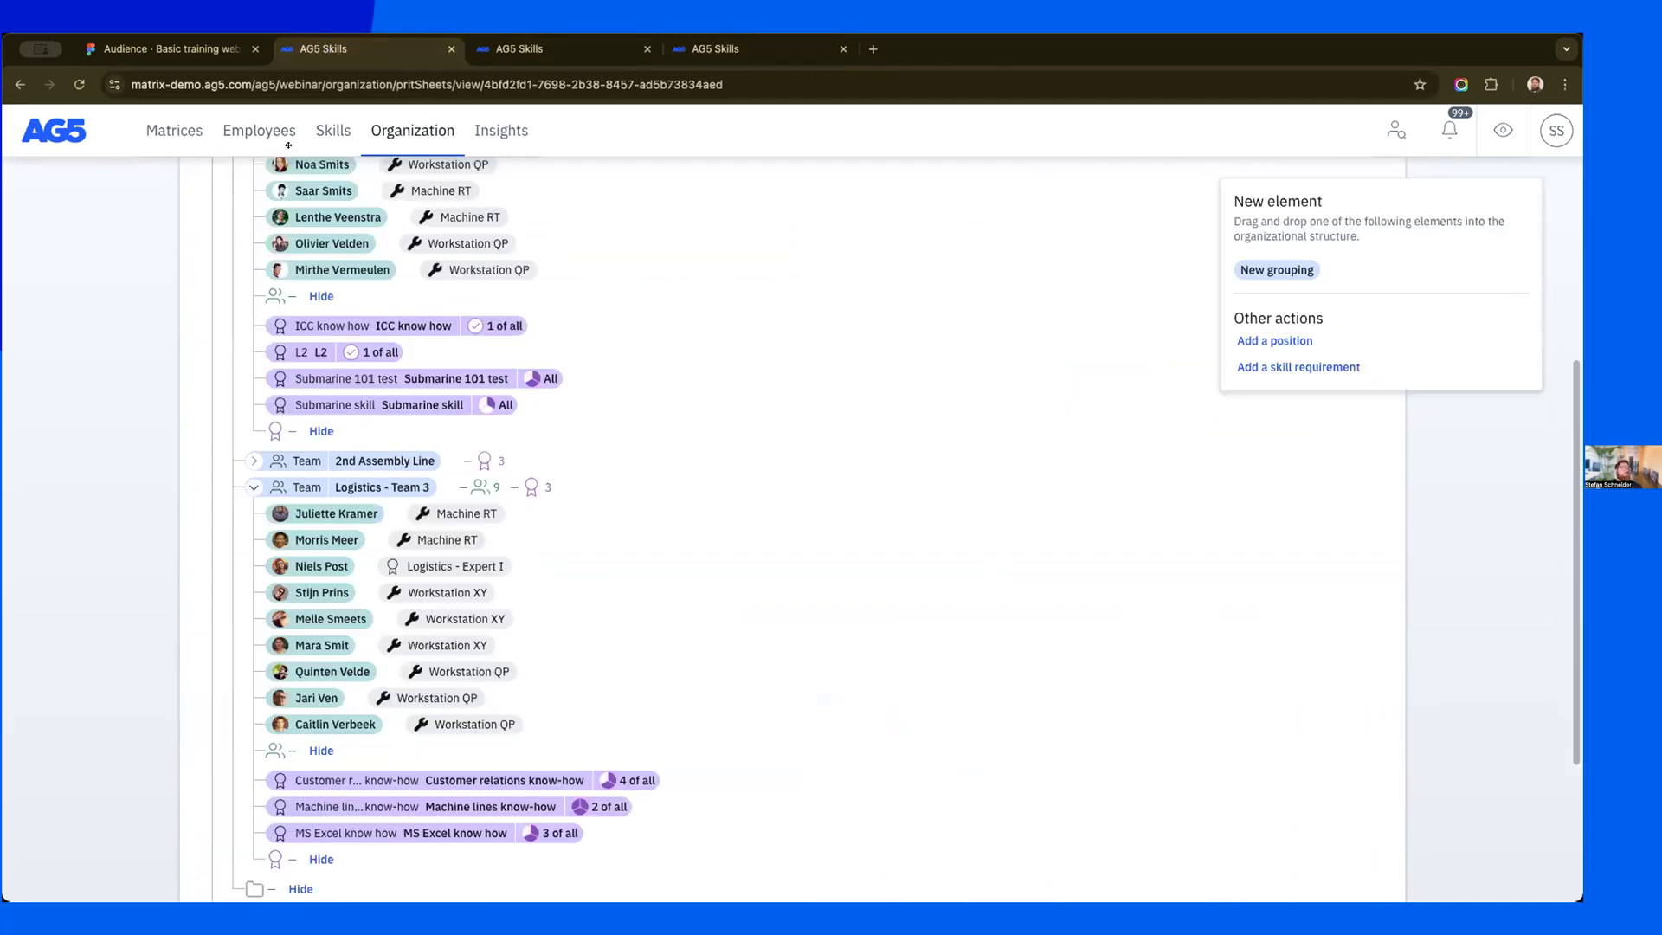
- Collapse Logistics - Team 3 and go back to the overview of organizational structures
click(253, 487)
scroll(254, 487, up, 5)
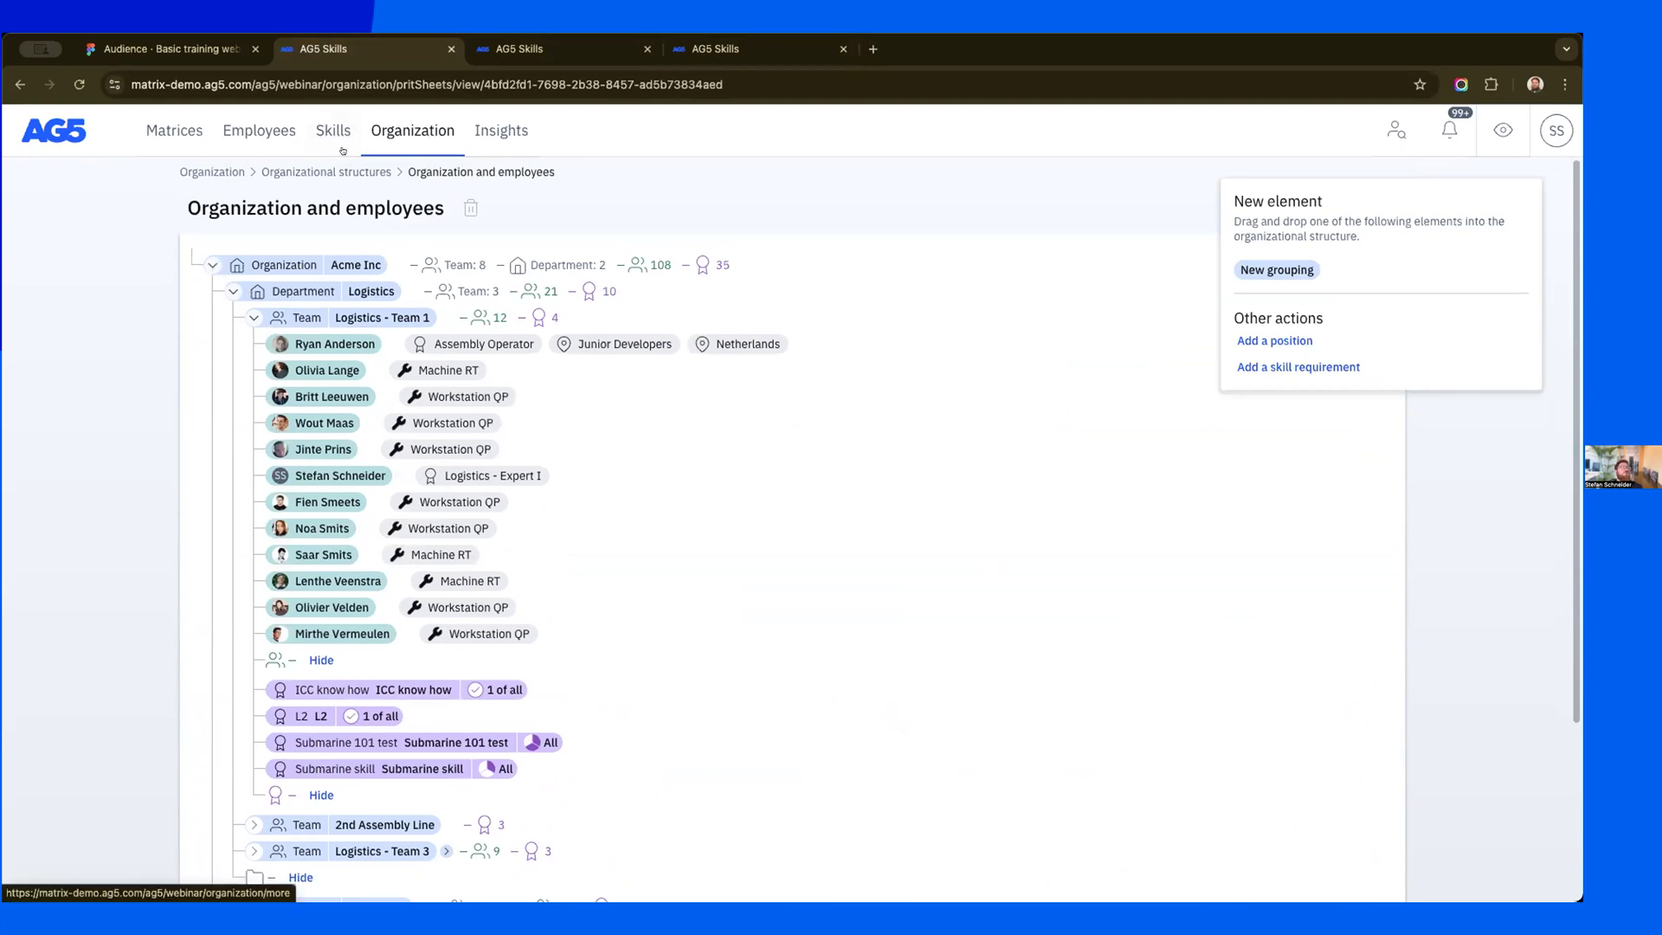
click(281, 172)
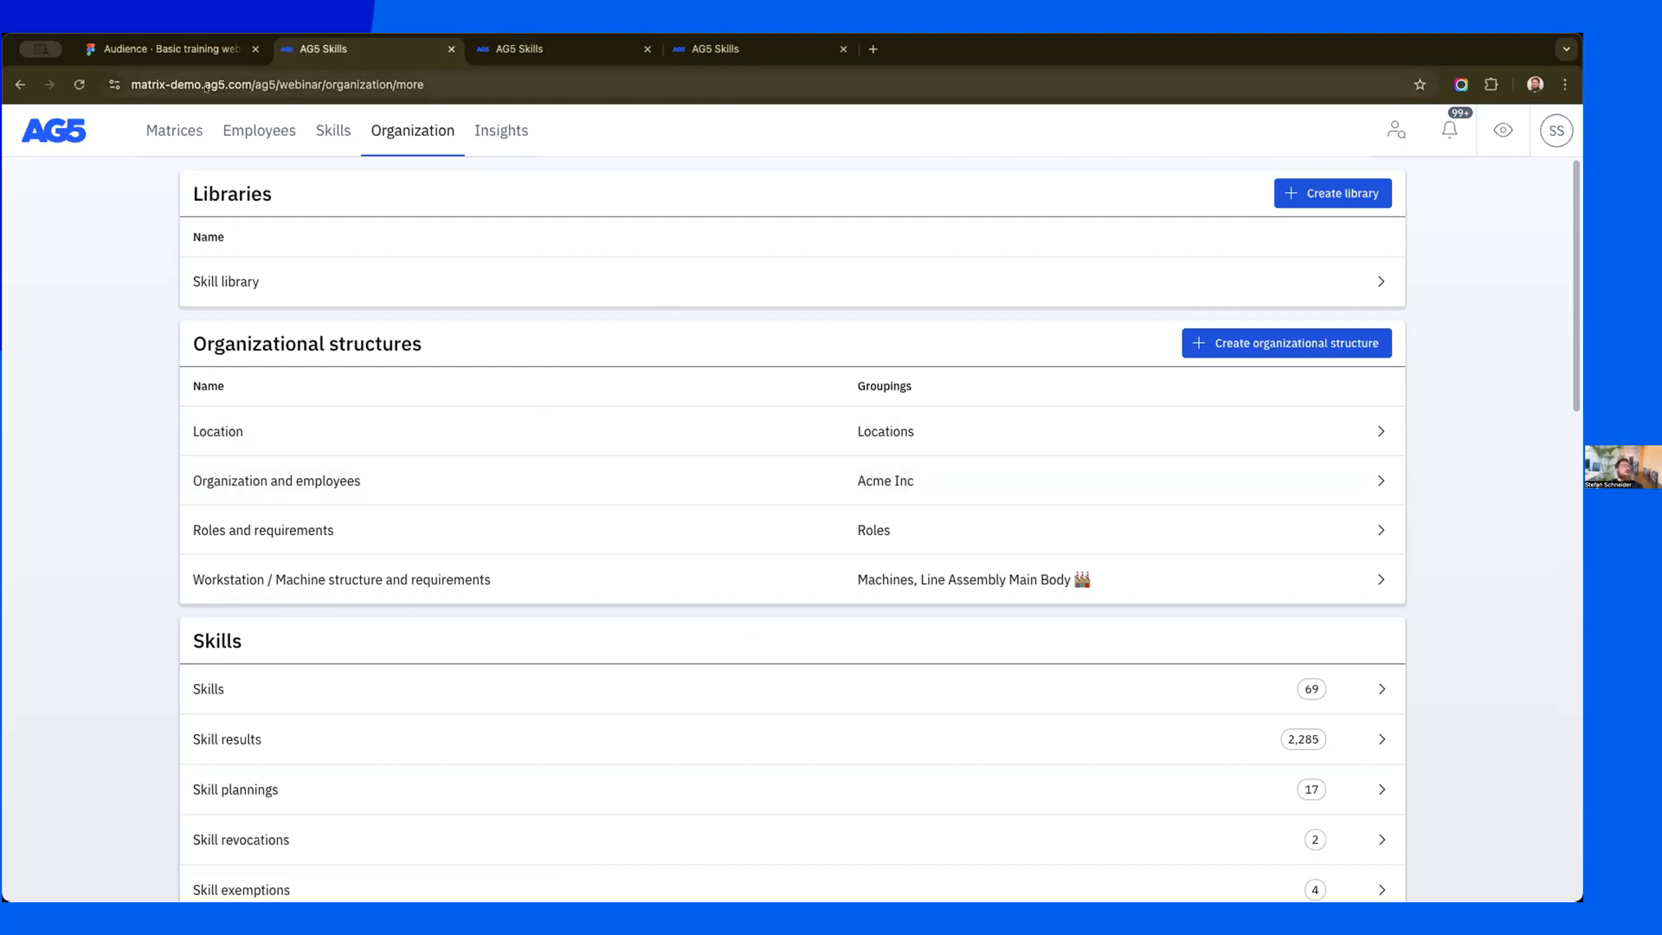
- Open the Back Workstation - Skill library matrix, review its certificate rows and gap figures, and return to the matrices overview
click(158, 133)
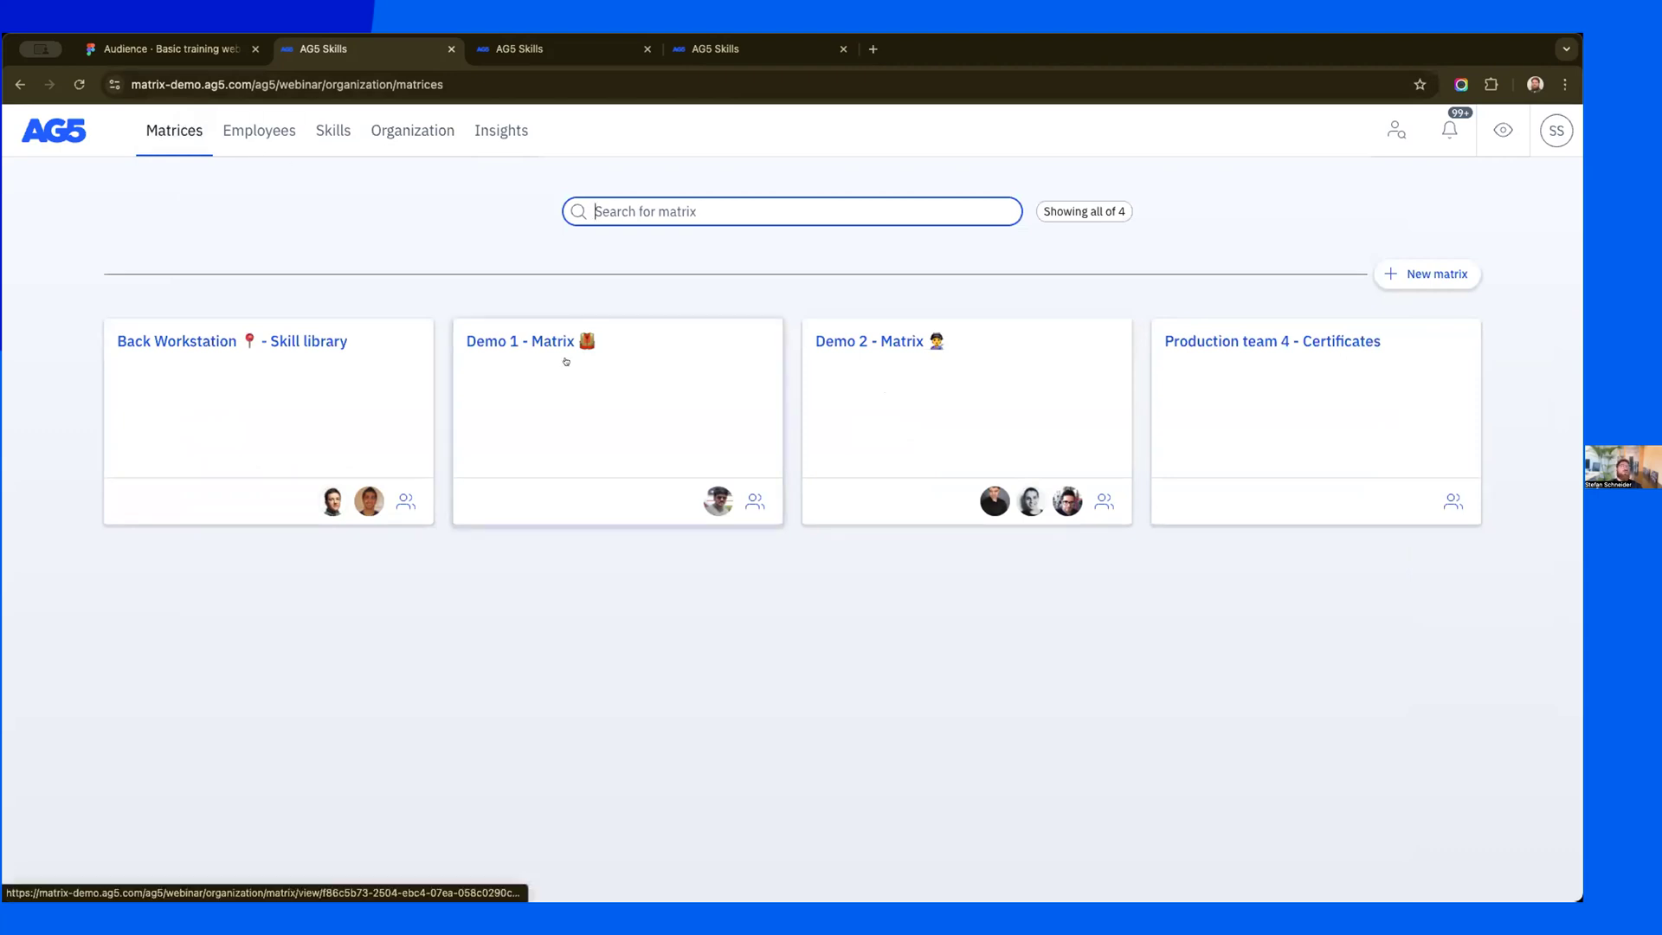
click(187, 342)
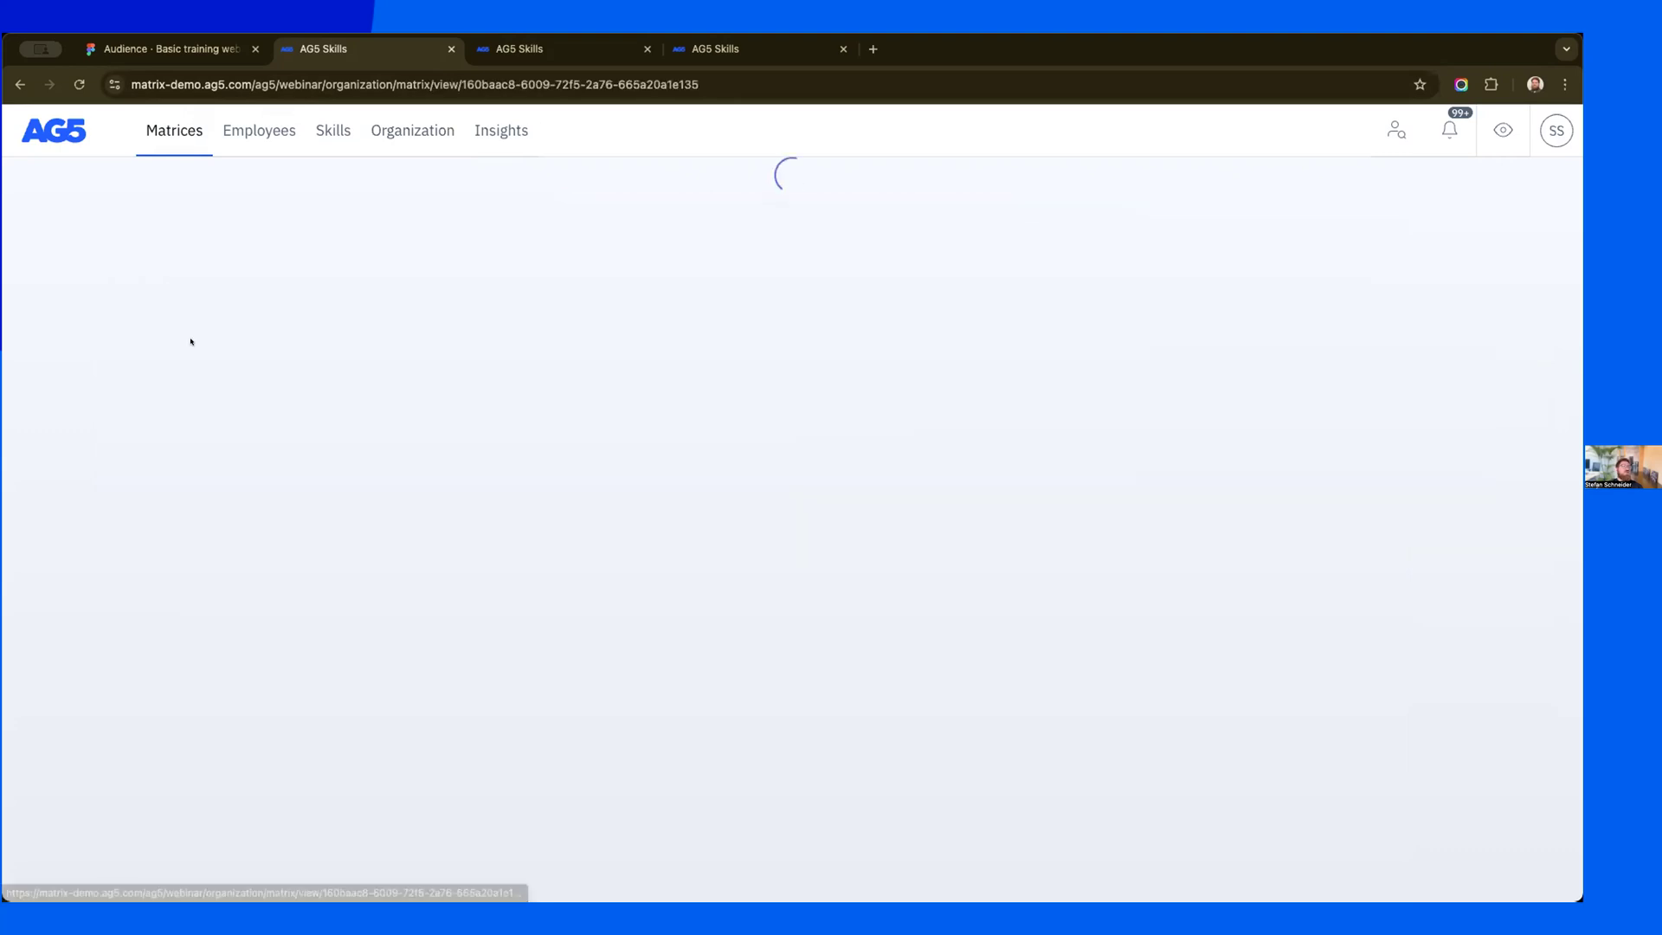
scroll(523, 627, down, 1)
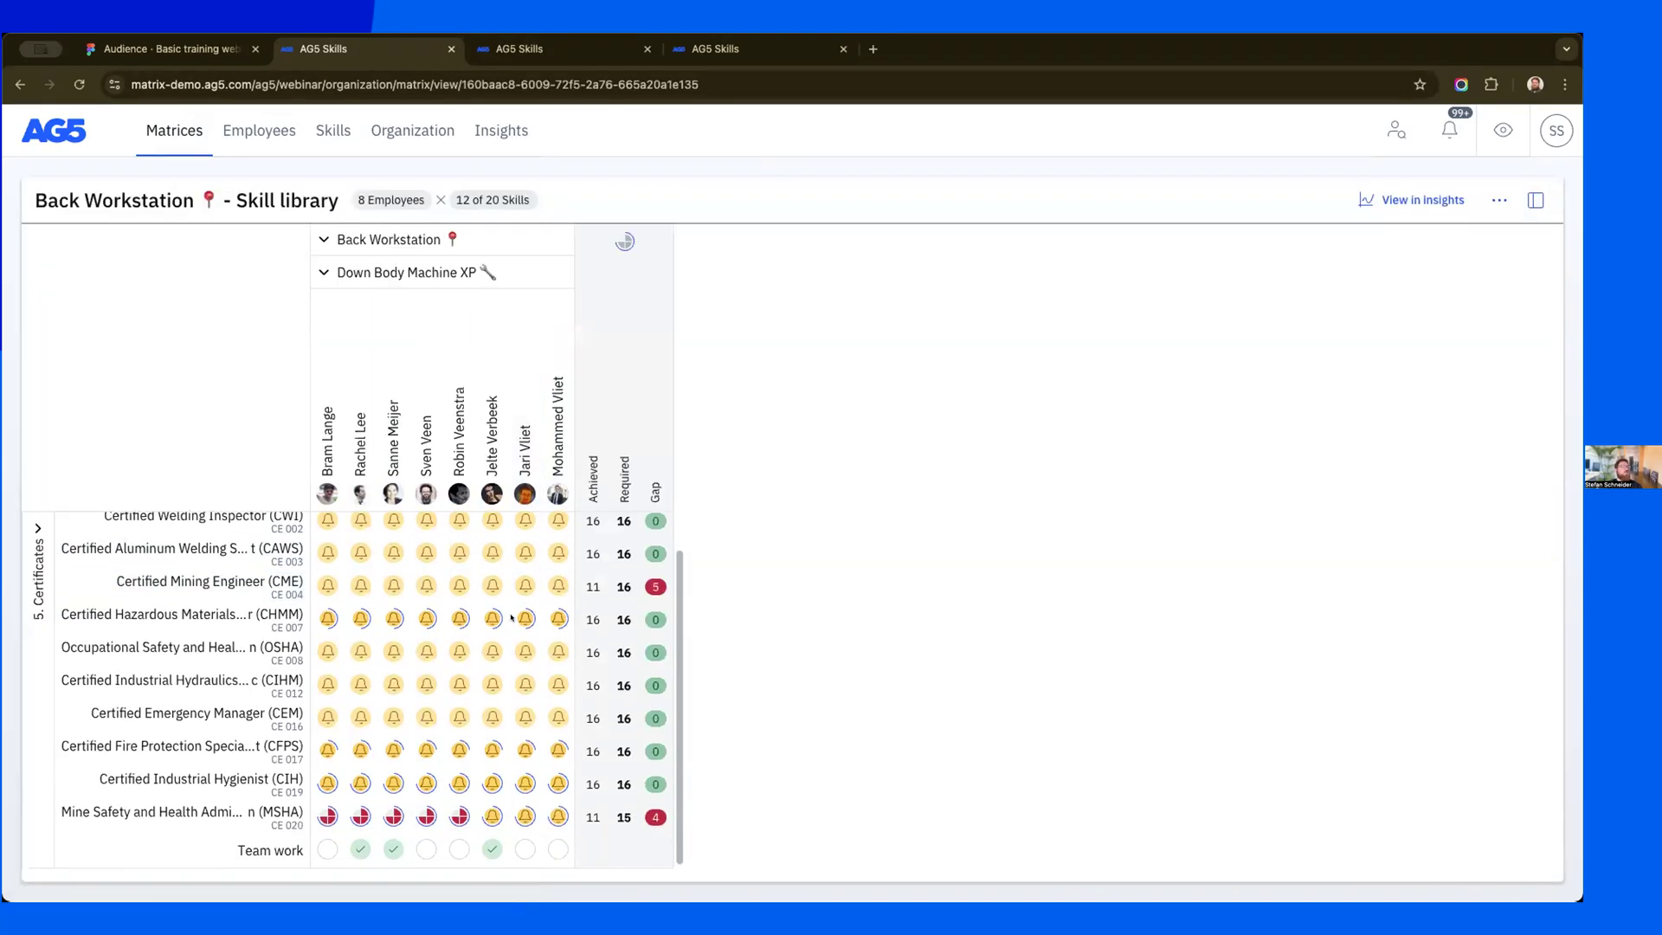
scroll(426, 635, up, 1)
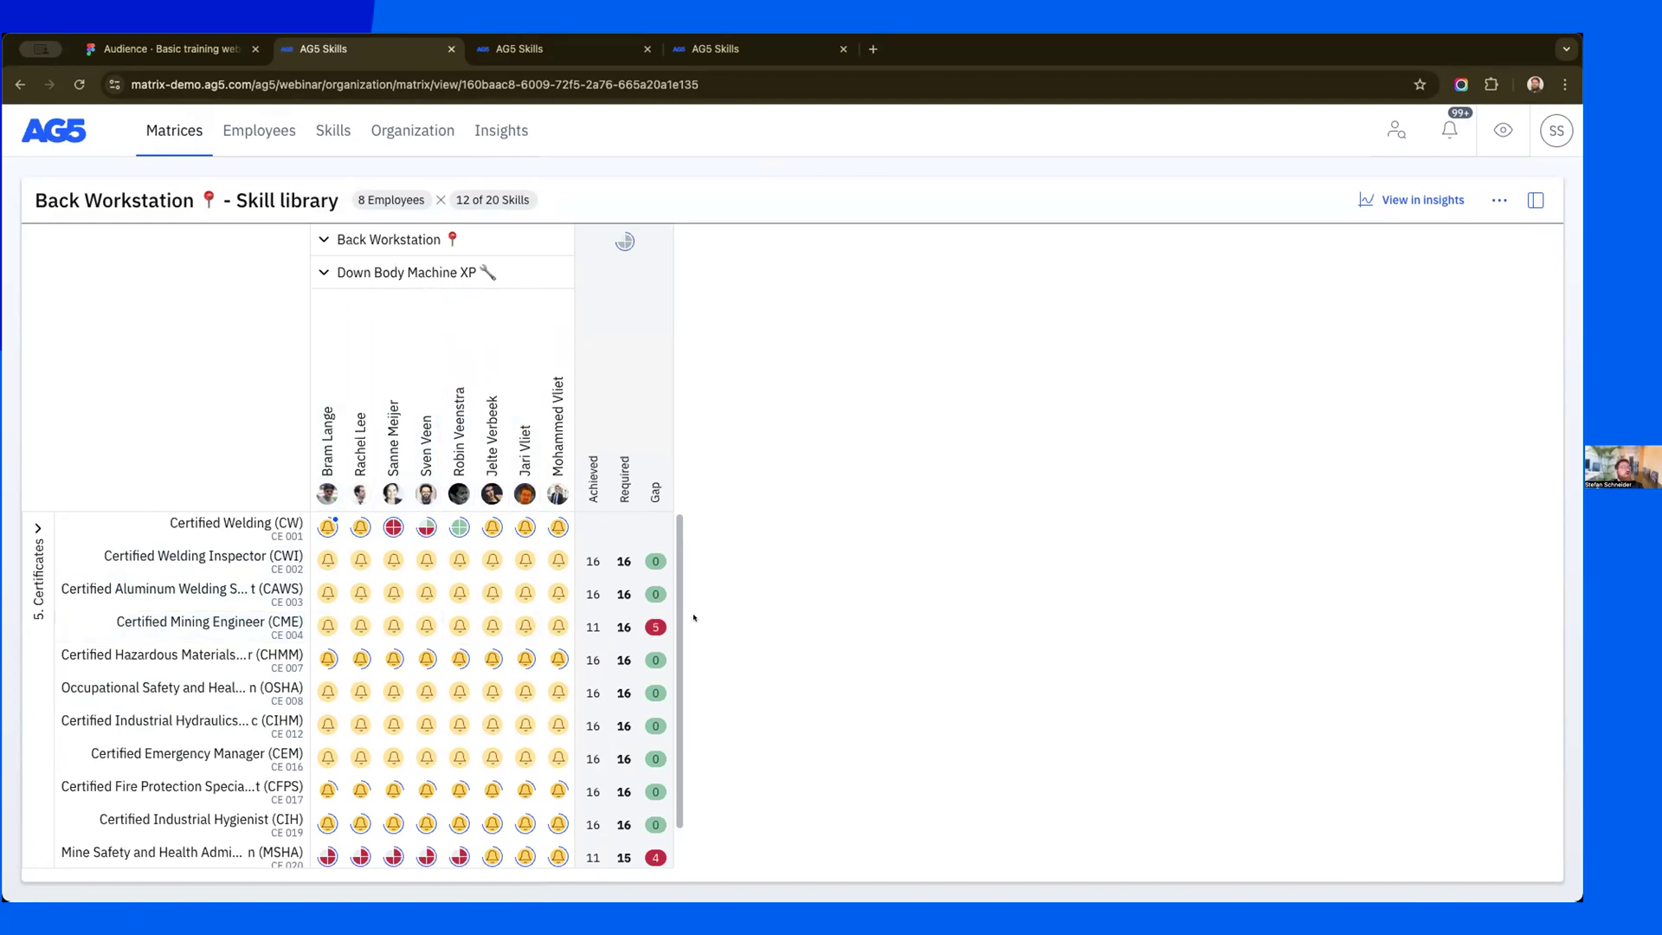
click(174, 129)
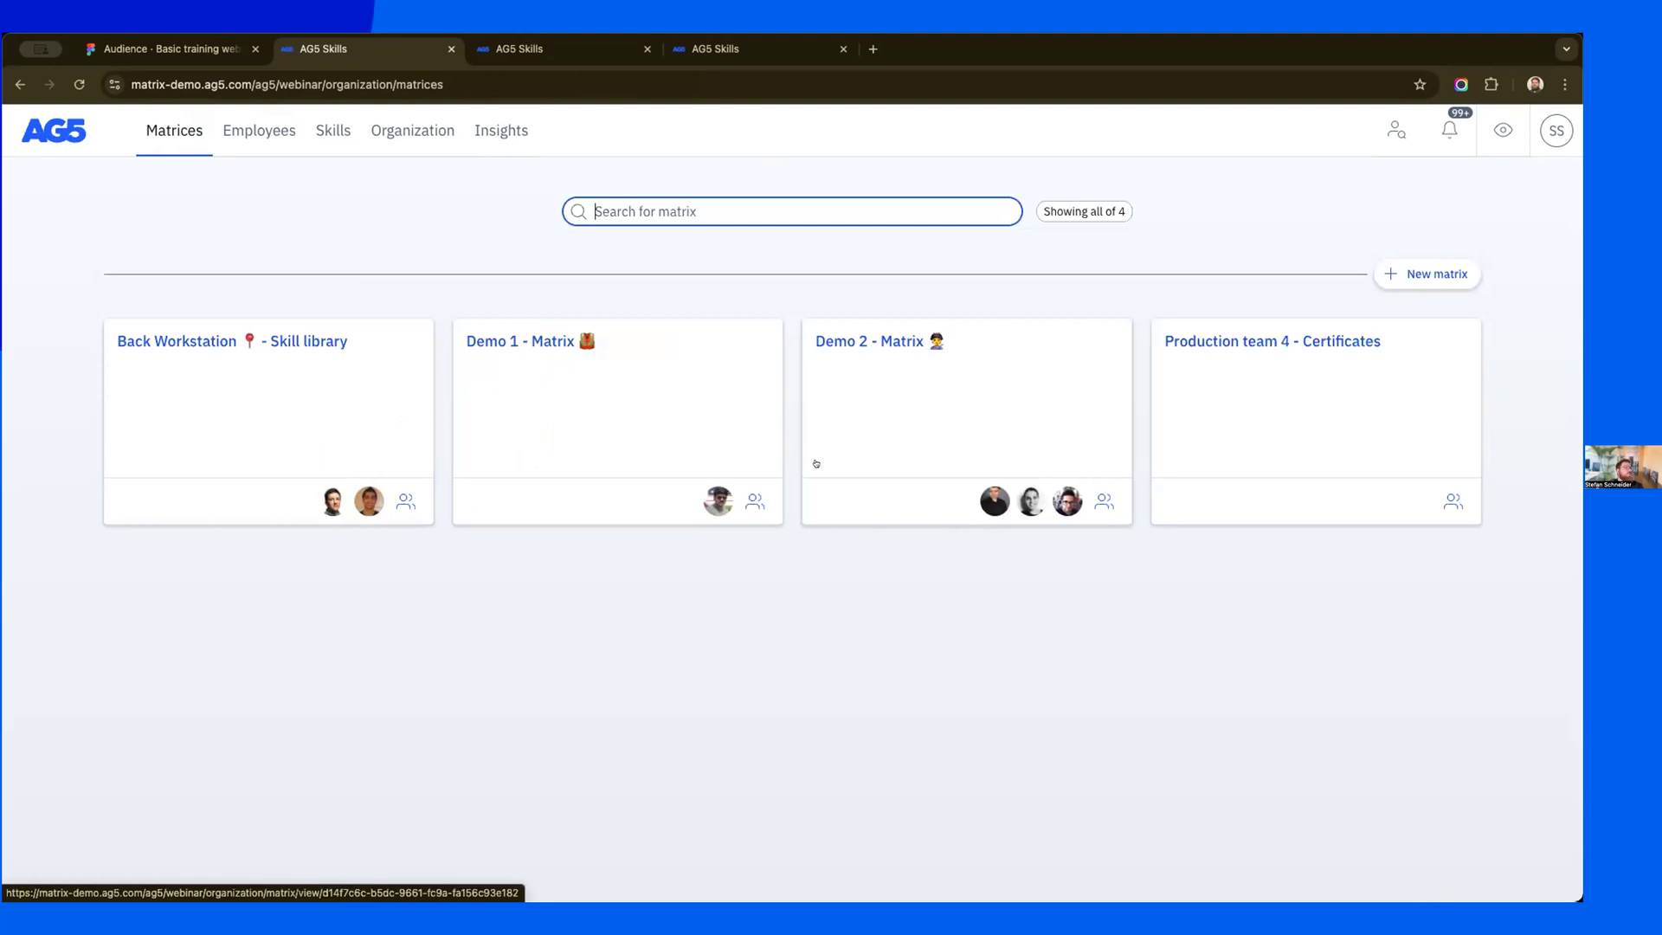
- In Demo 2 - Matrix, check the second employee's Avionics RF Cables Assembly and Composite Aerospace Wire & Cable statuses, and return to the matrices overview
click(844, 337)
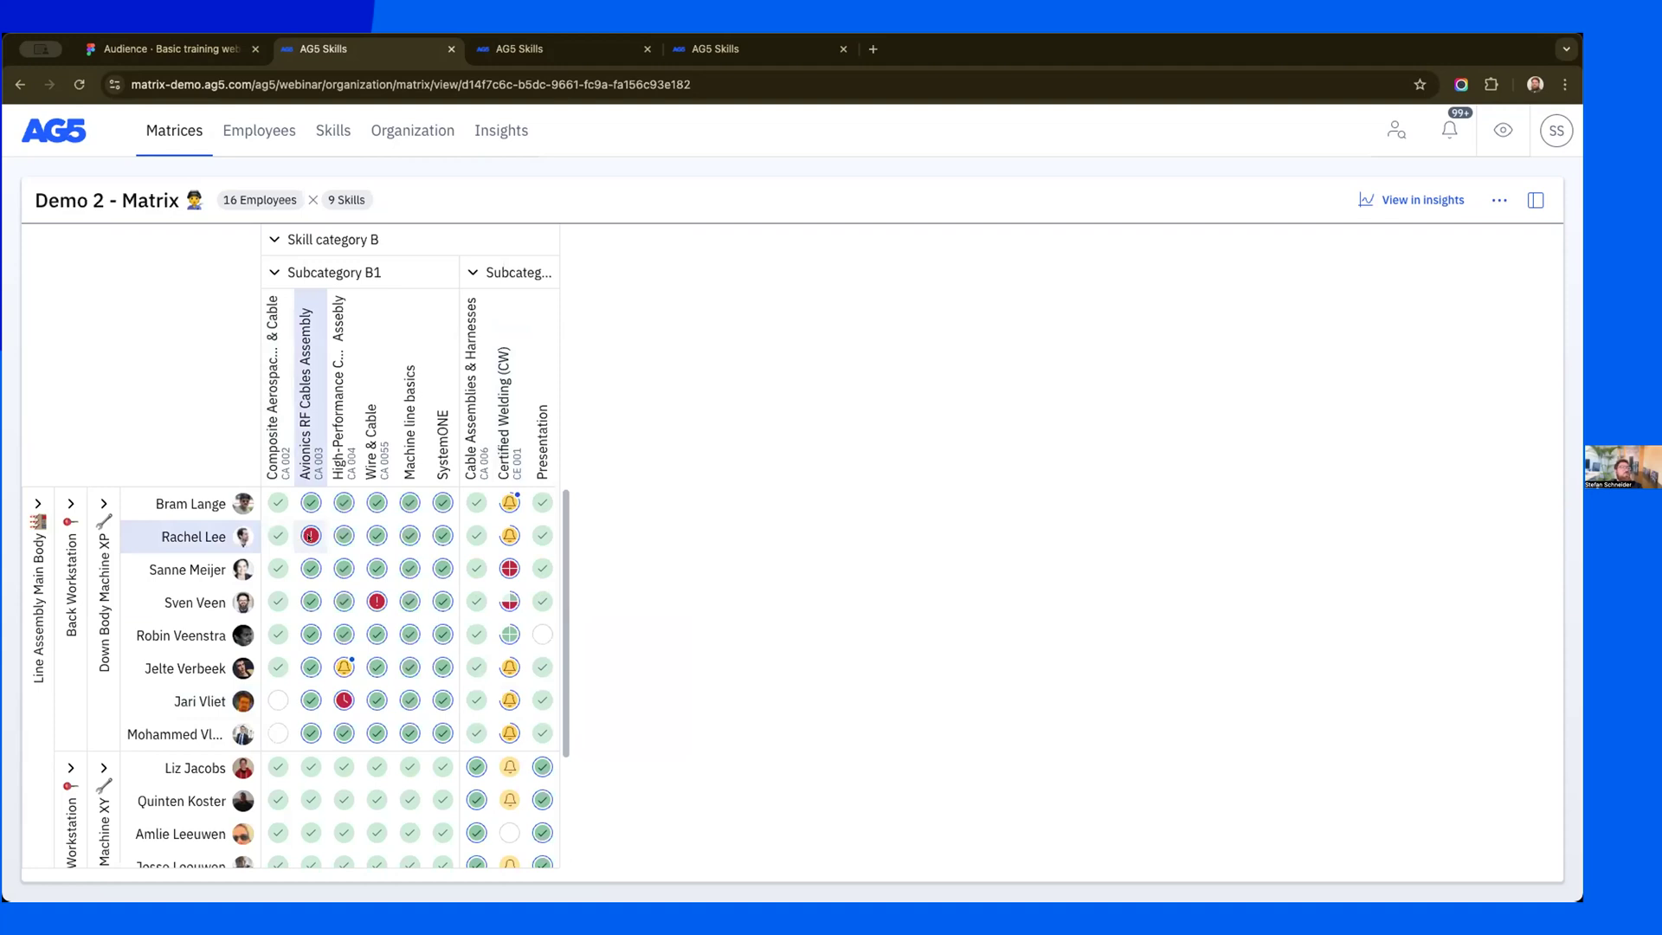
click(309, 536)
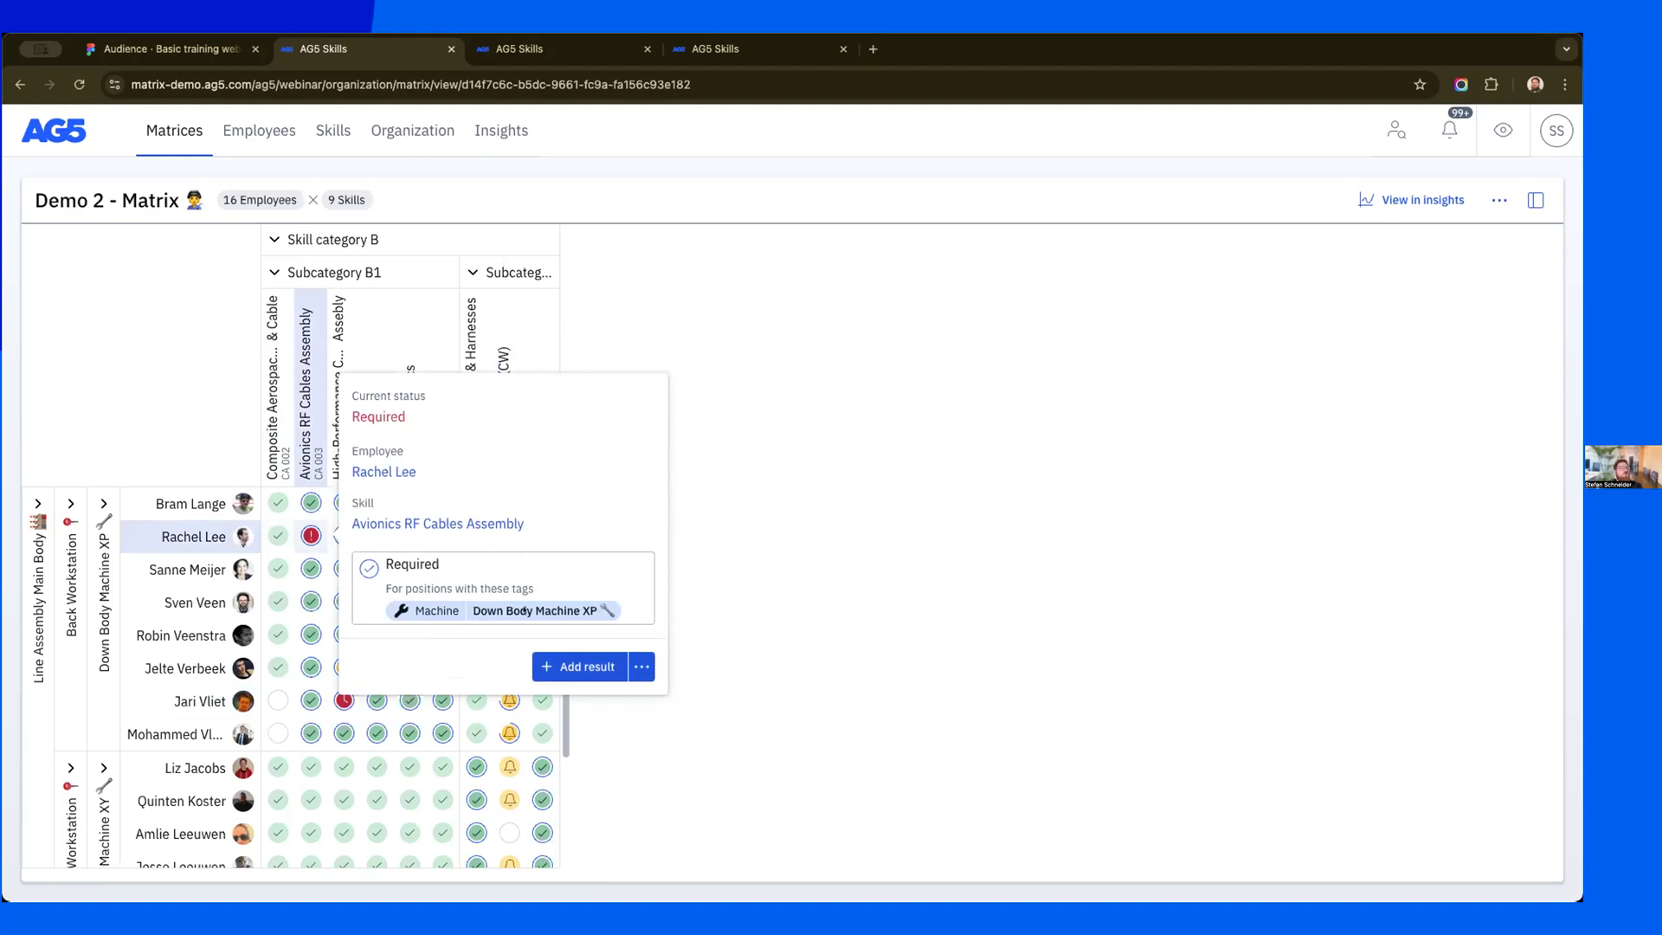
click(827, 575)
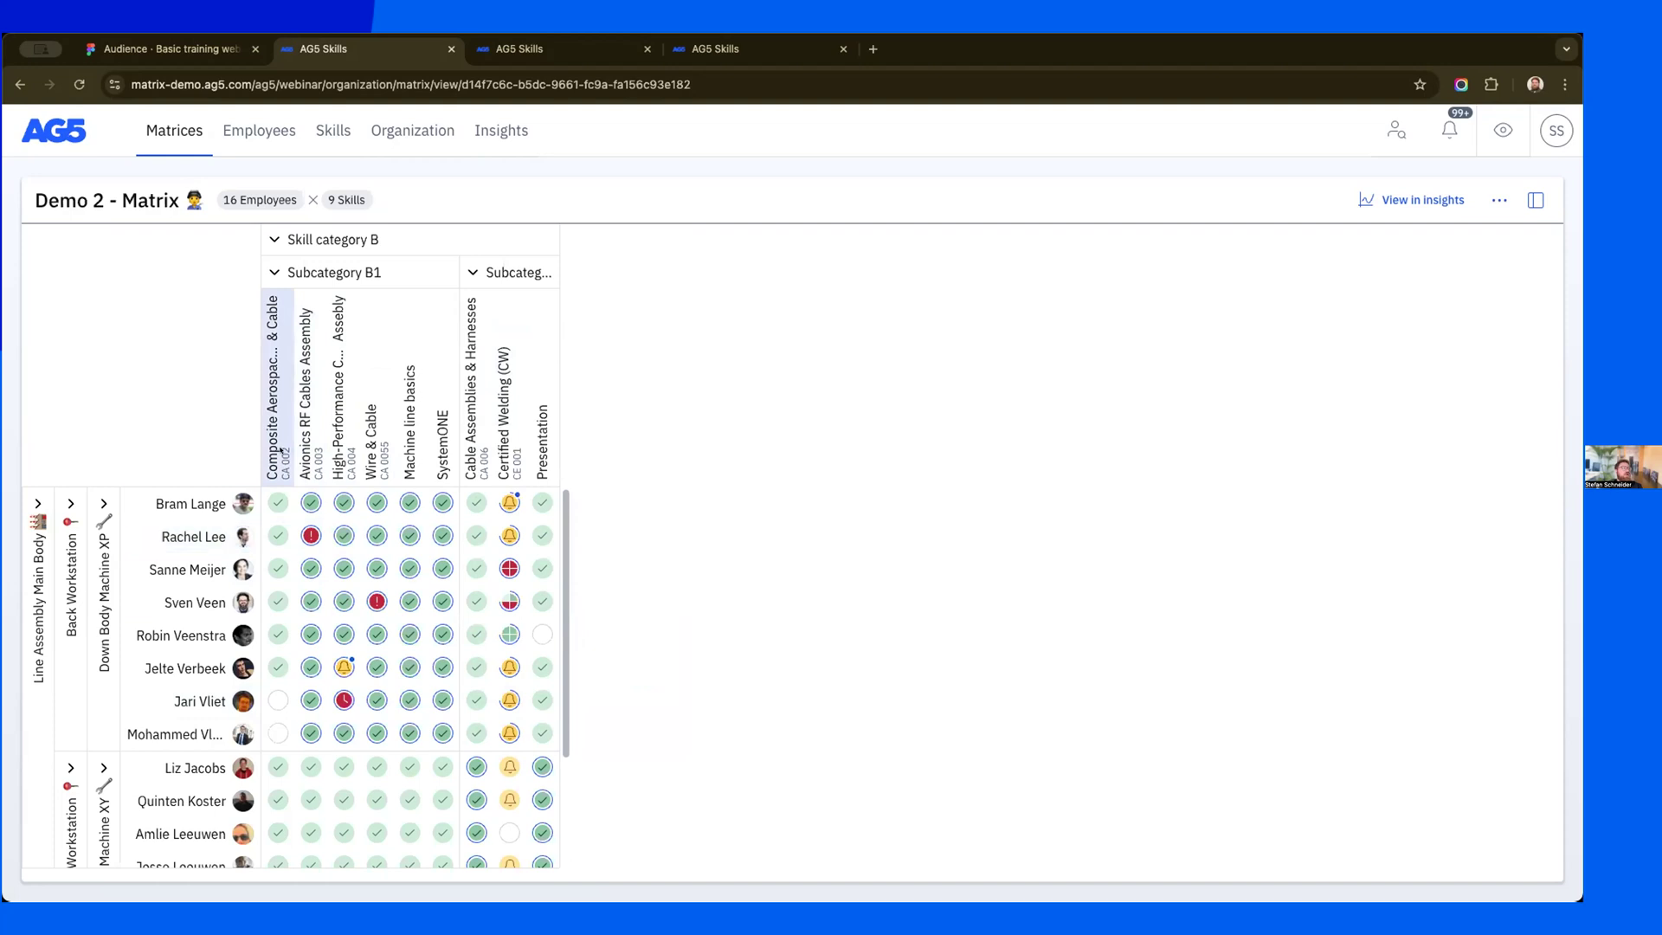
click(276, 536)
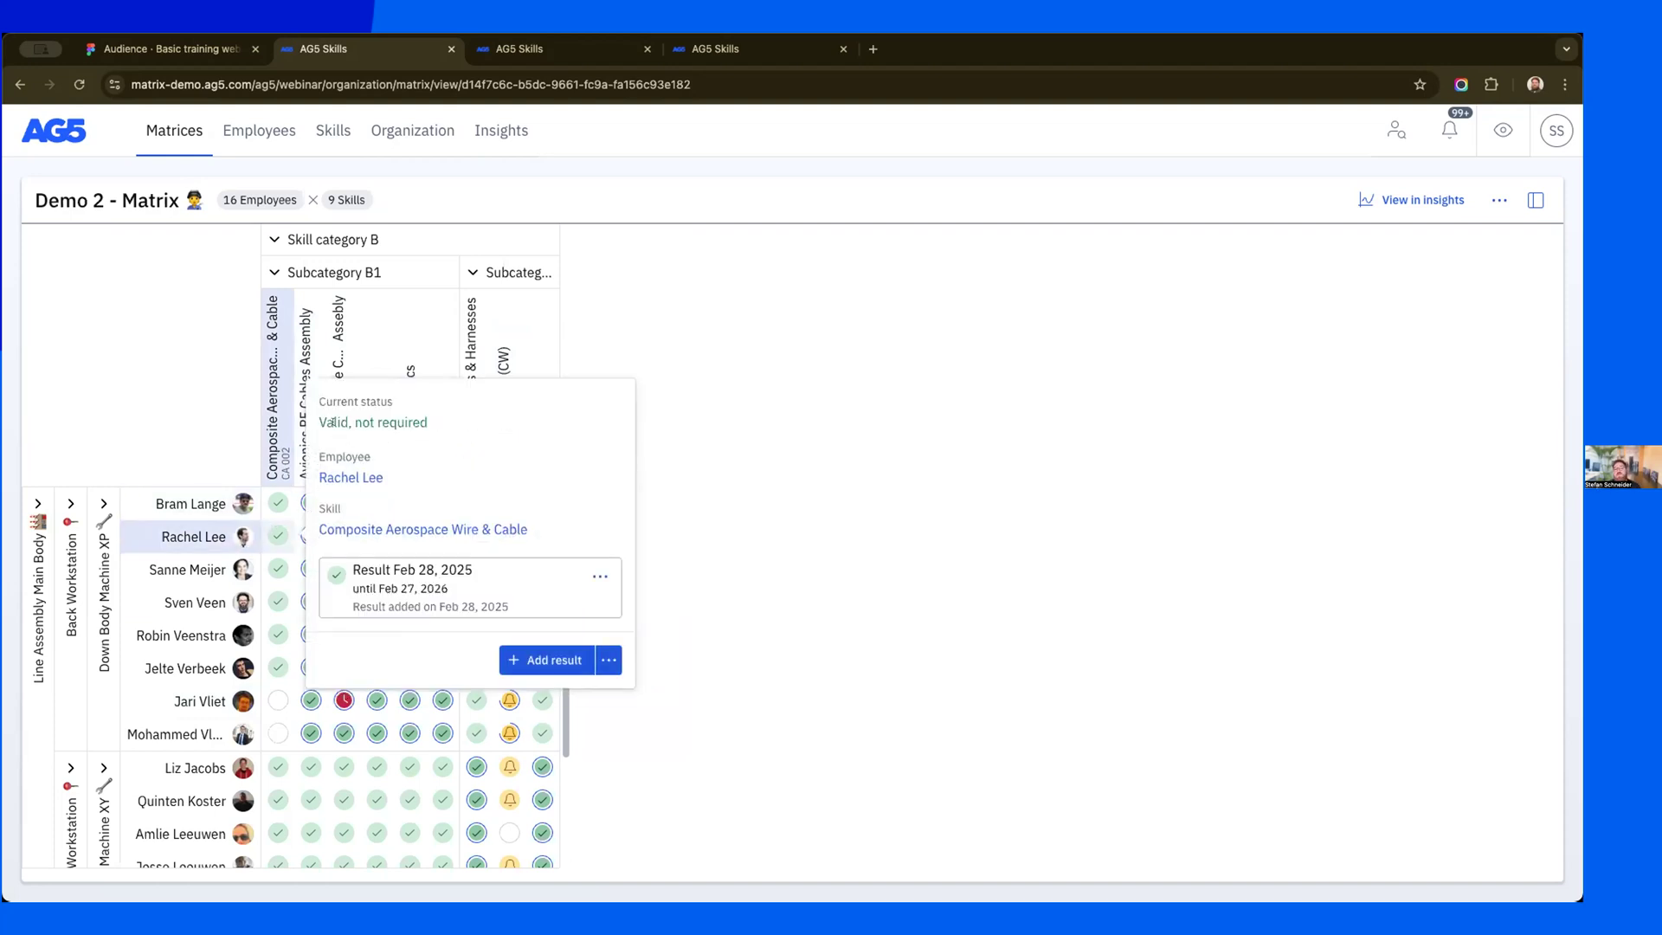
click(768, 446)
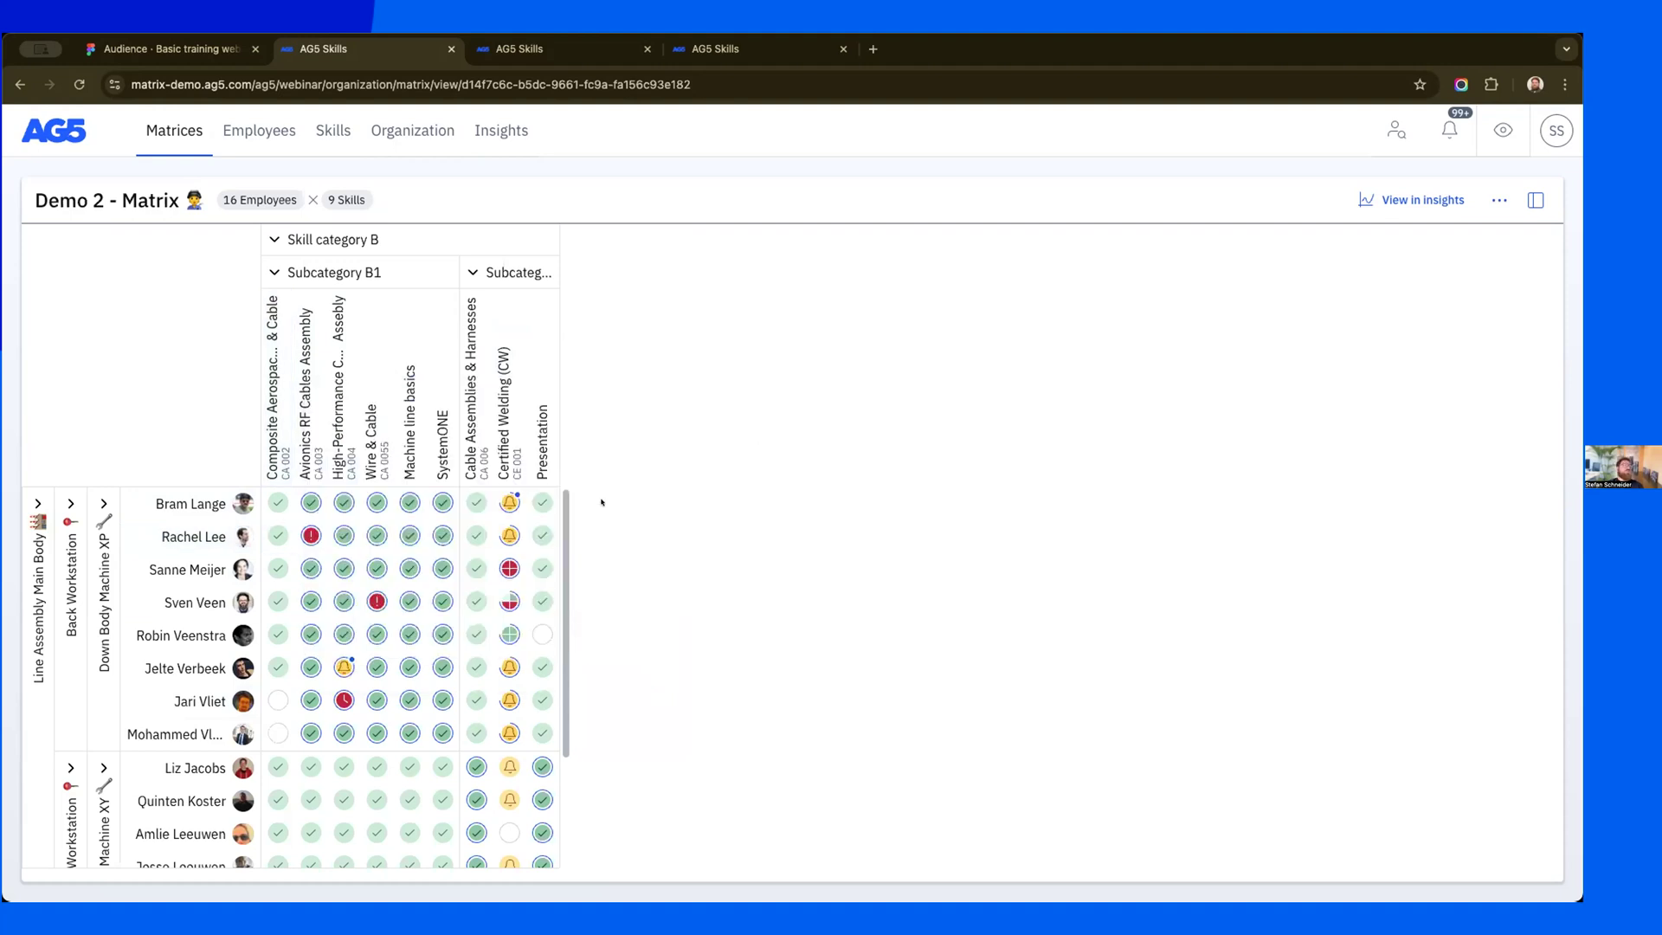
click(170, 127)
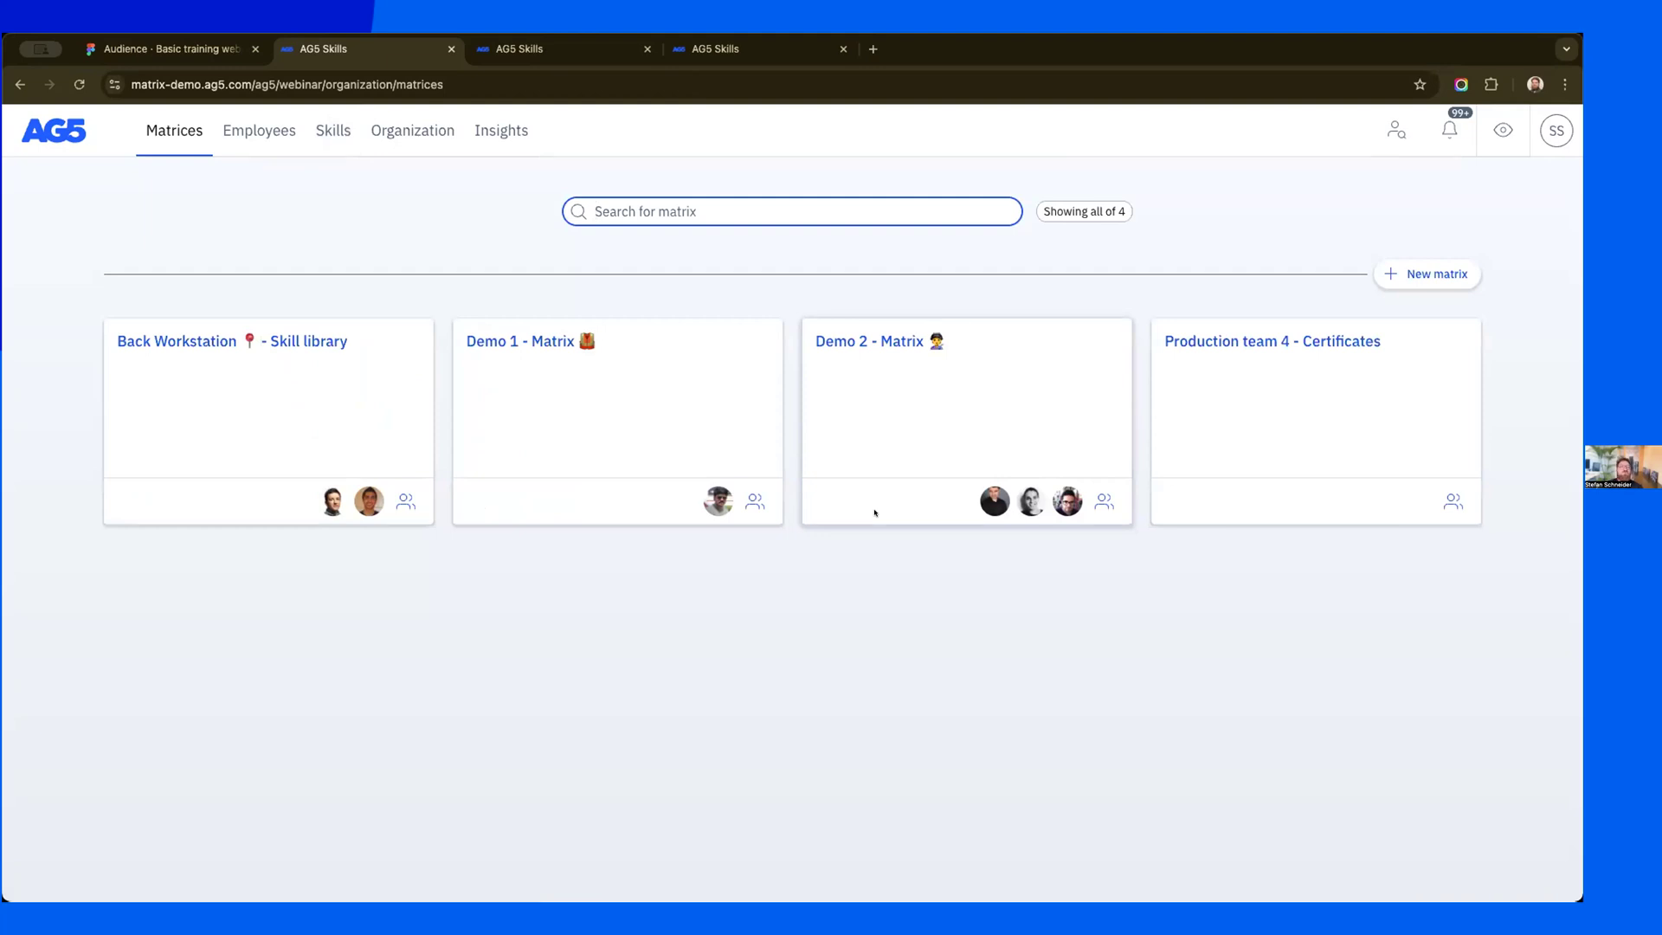
- Start a new matrix with the employees of Logistics - Team 1 under Acme Inc, leave them ungrouped, and proceed to skill selection
click(1420, 274)
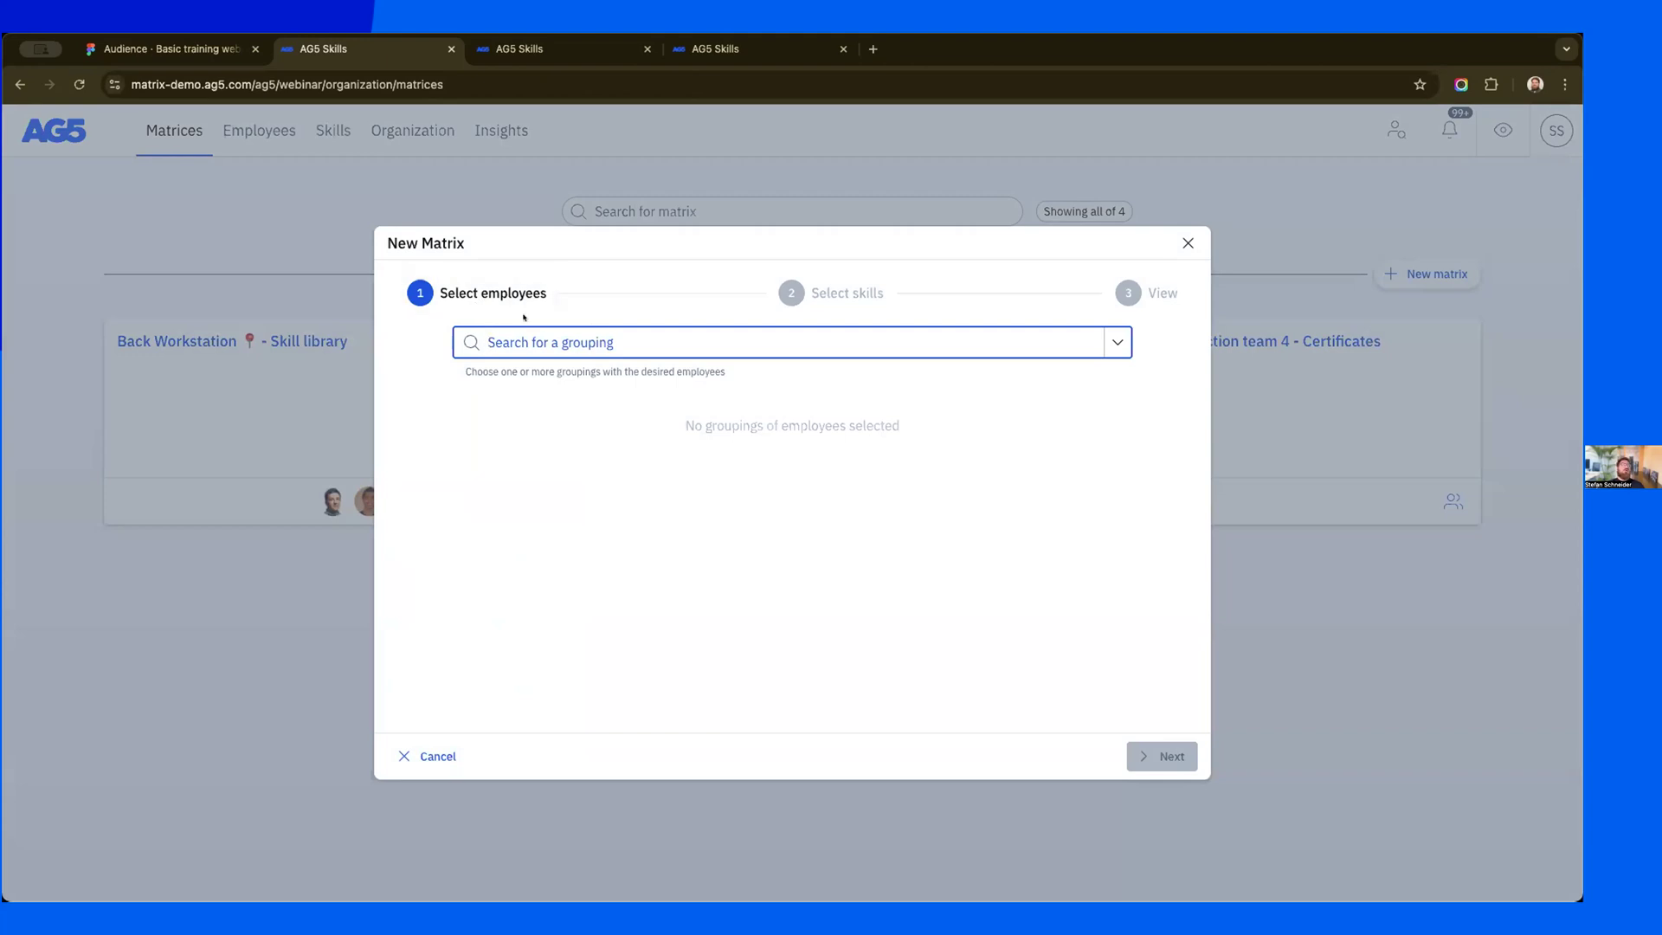
click(548, 341)
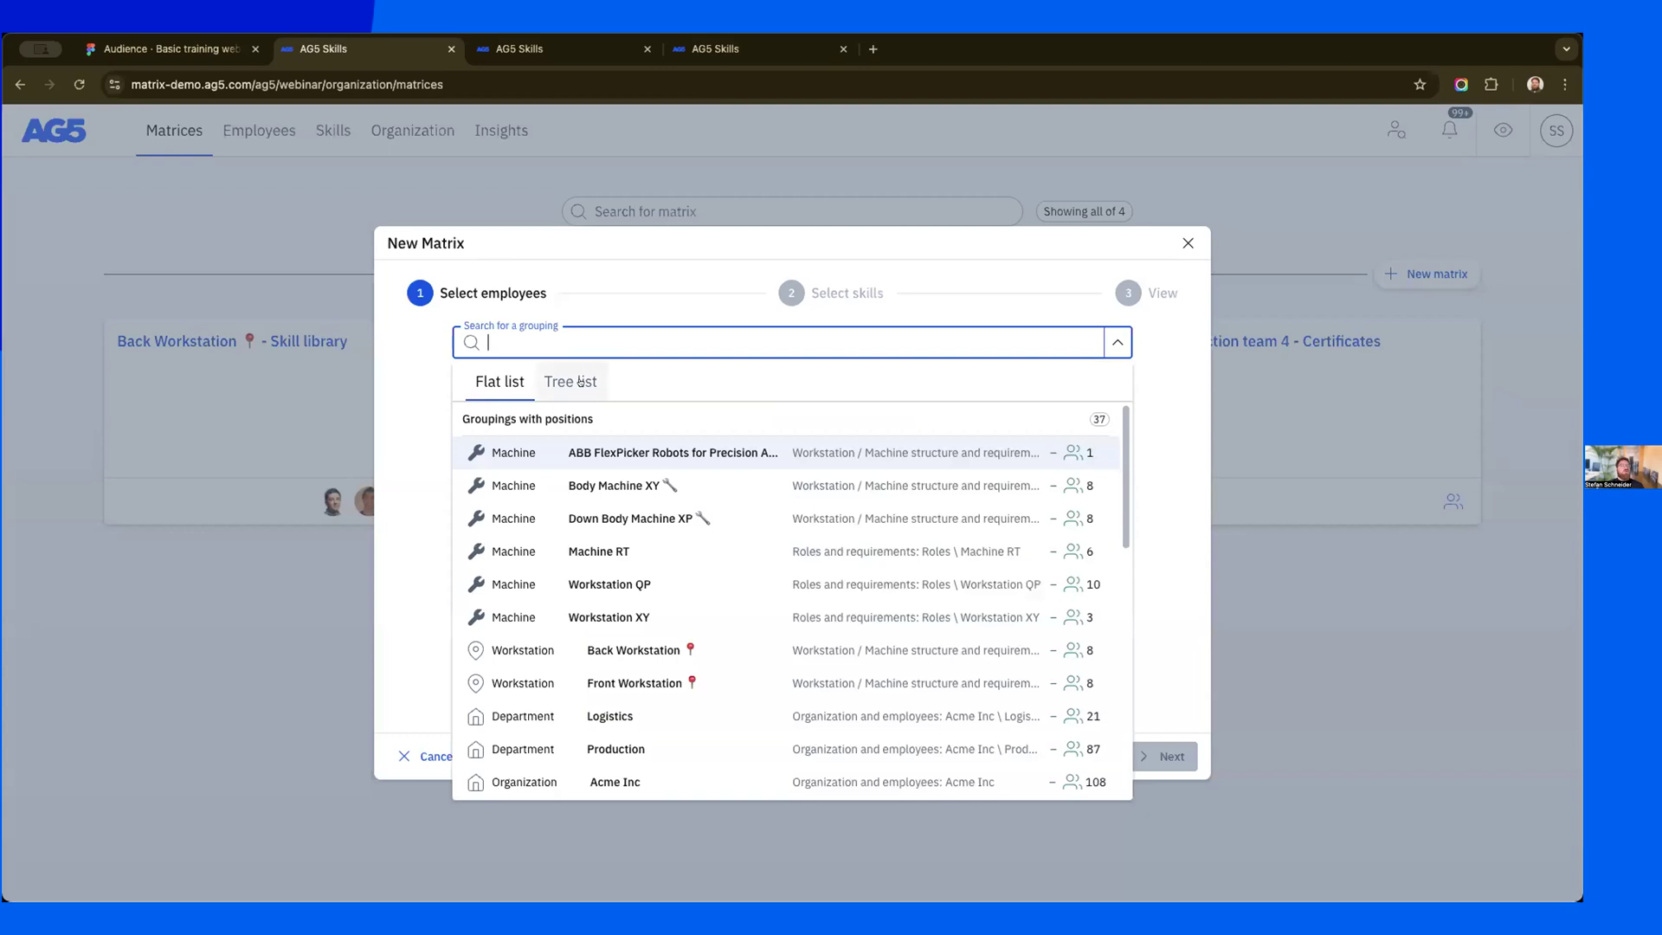
click(580, 382)
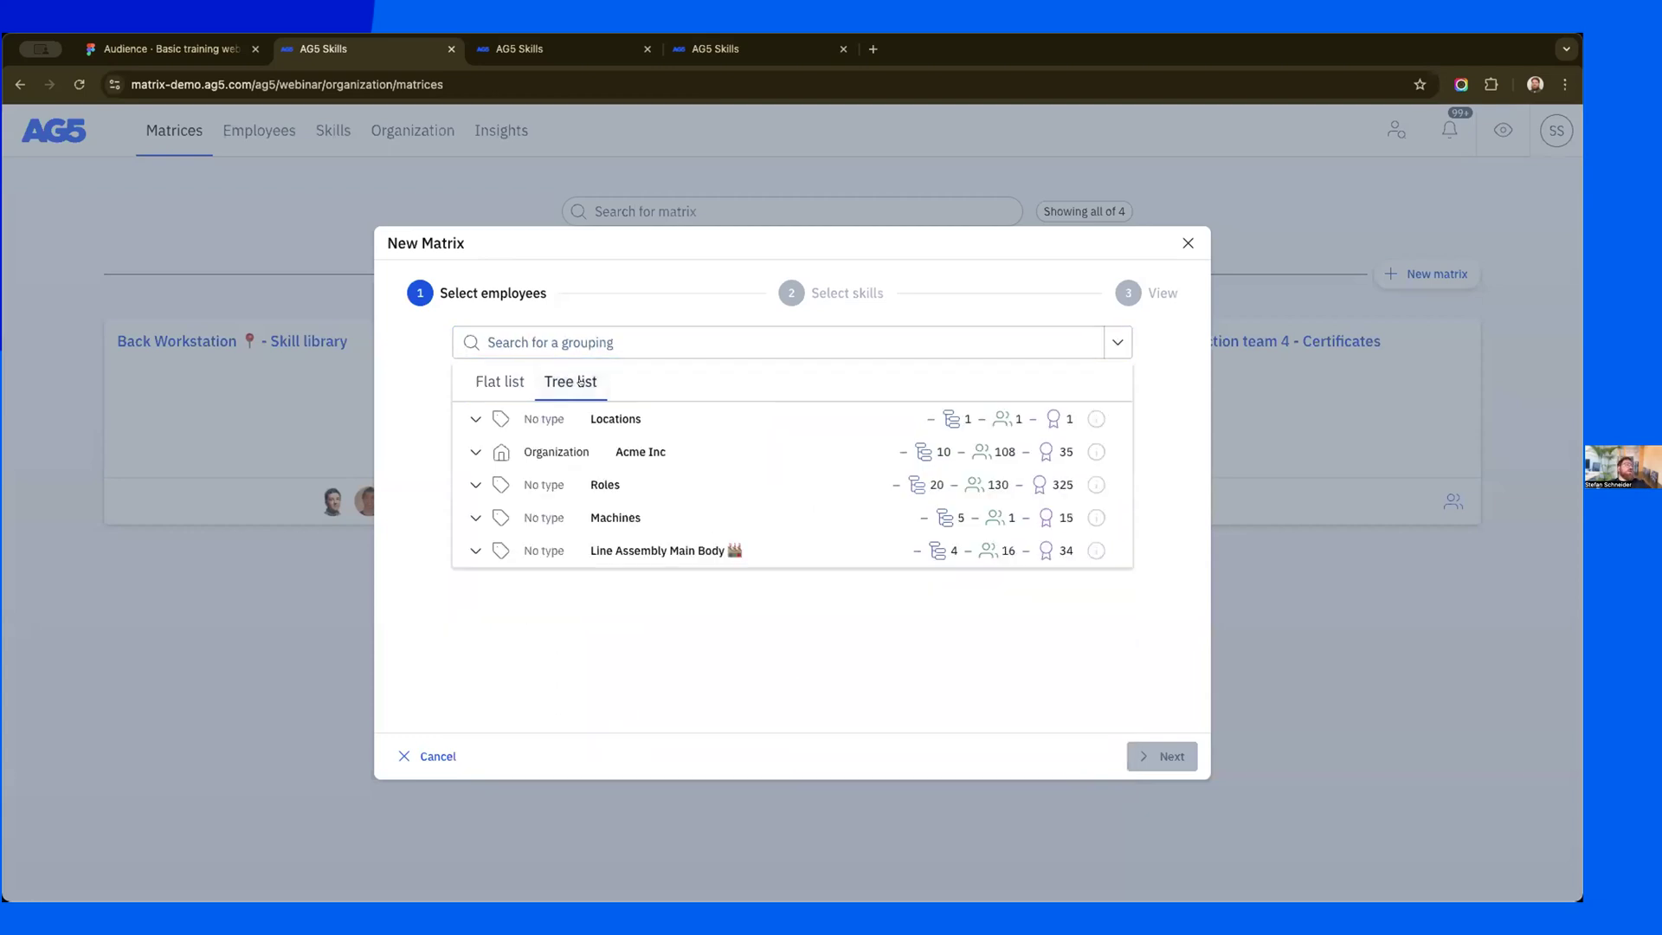
click(474, 451)
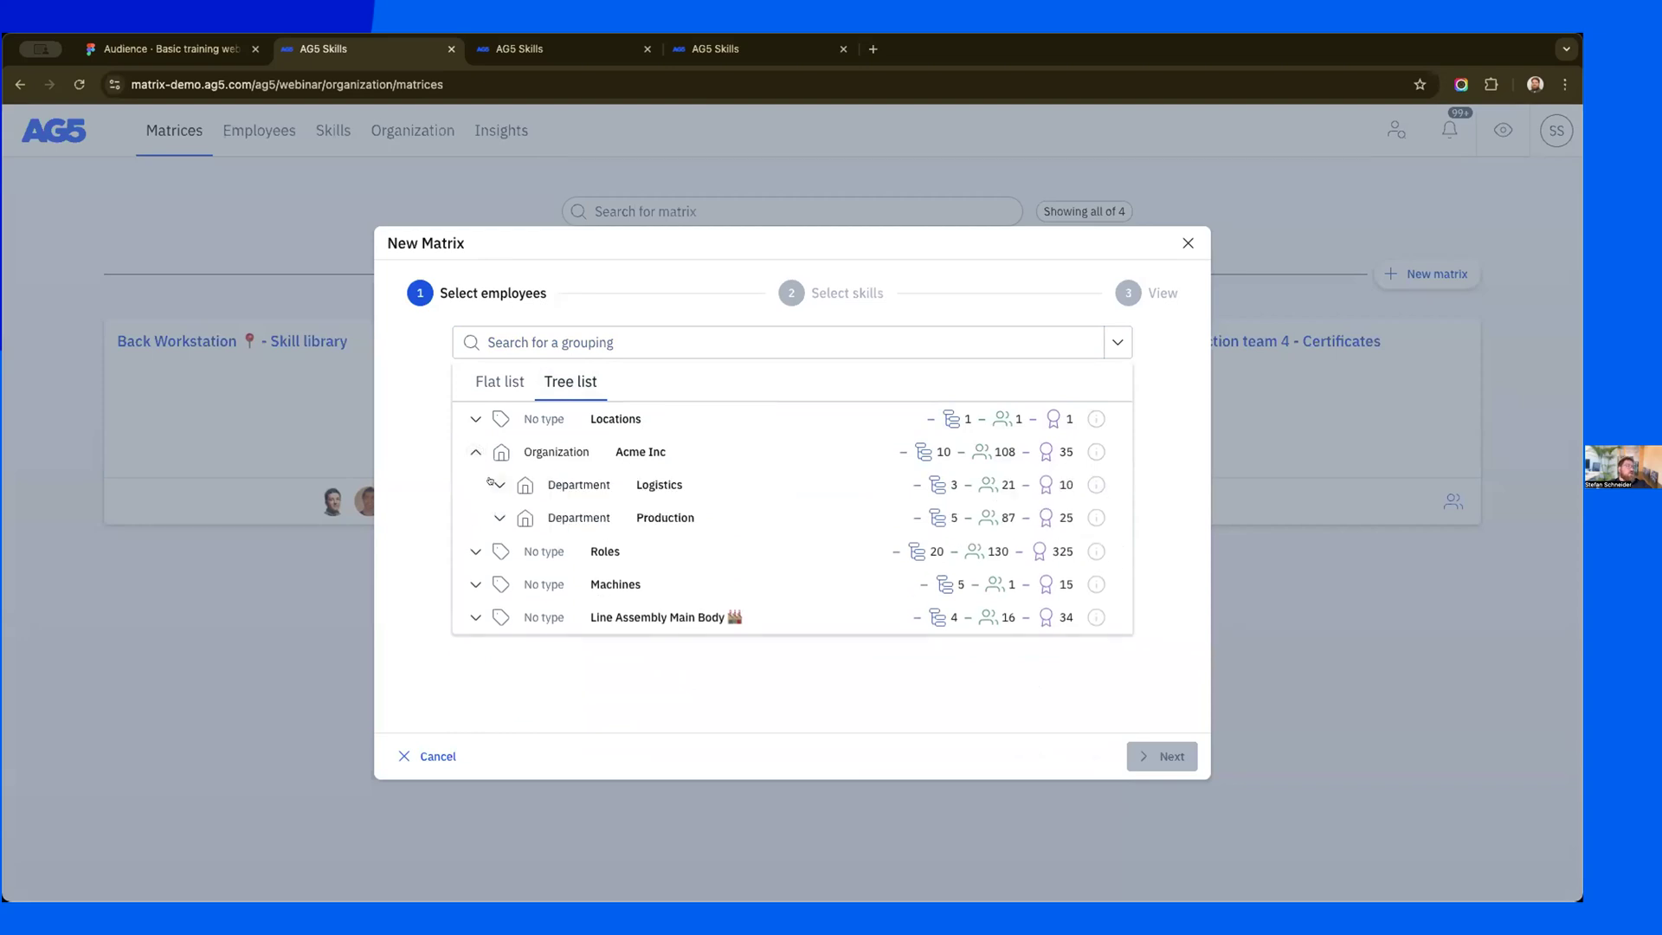
click(493, 483)
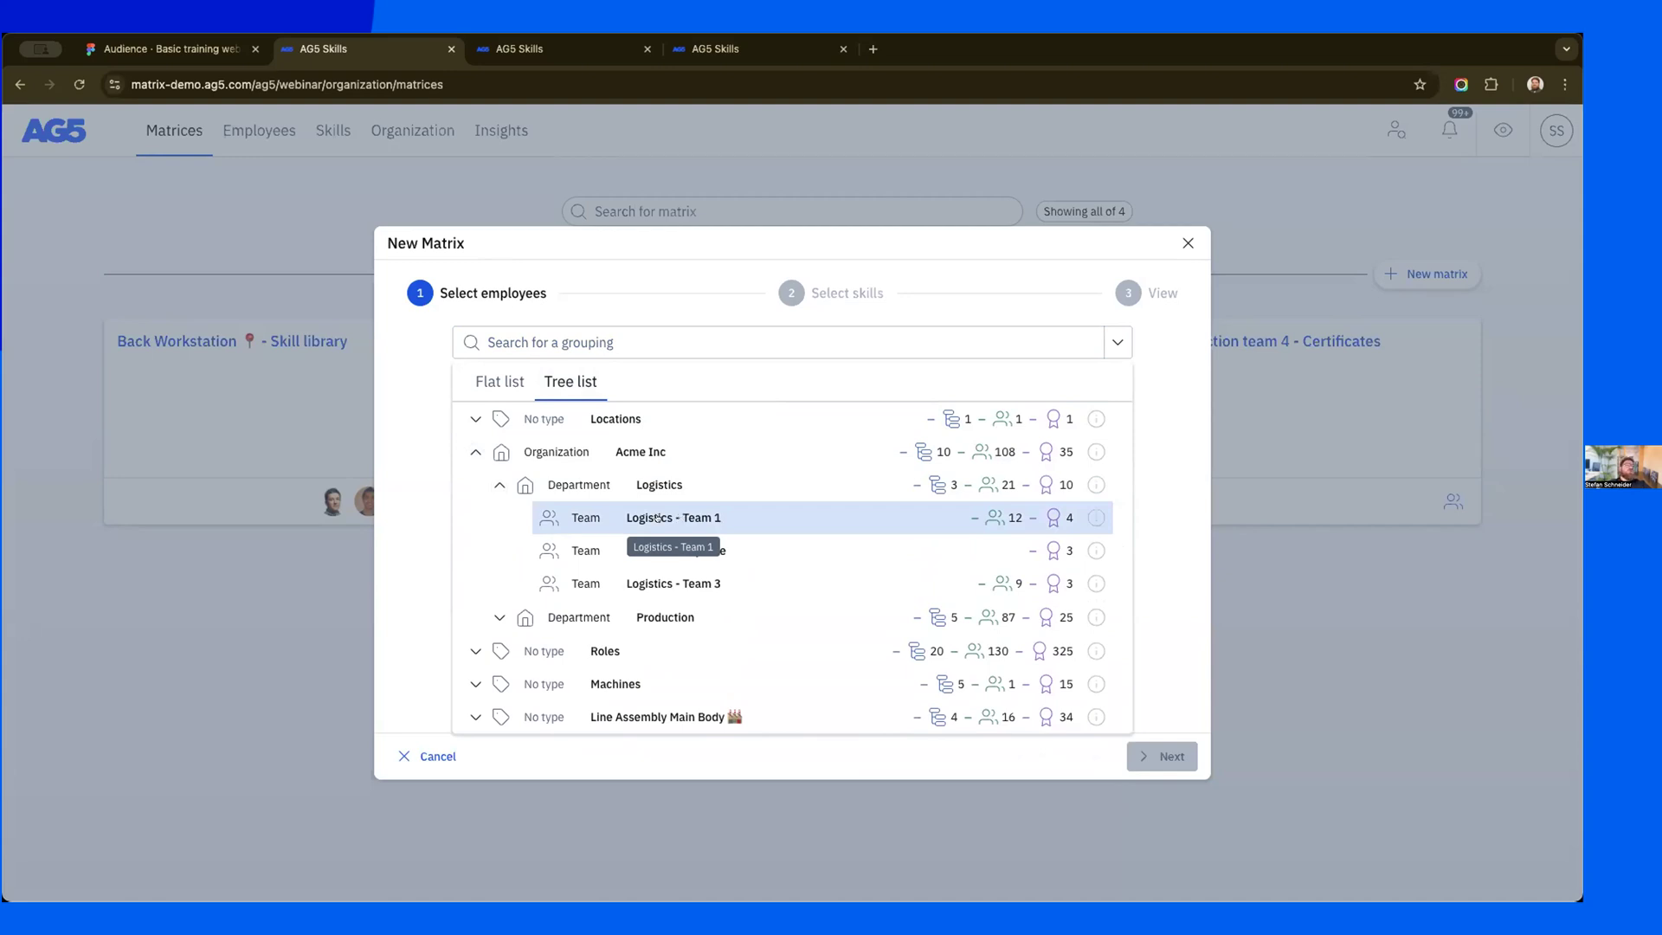
click(658, 518)
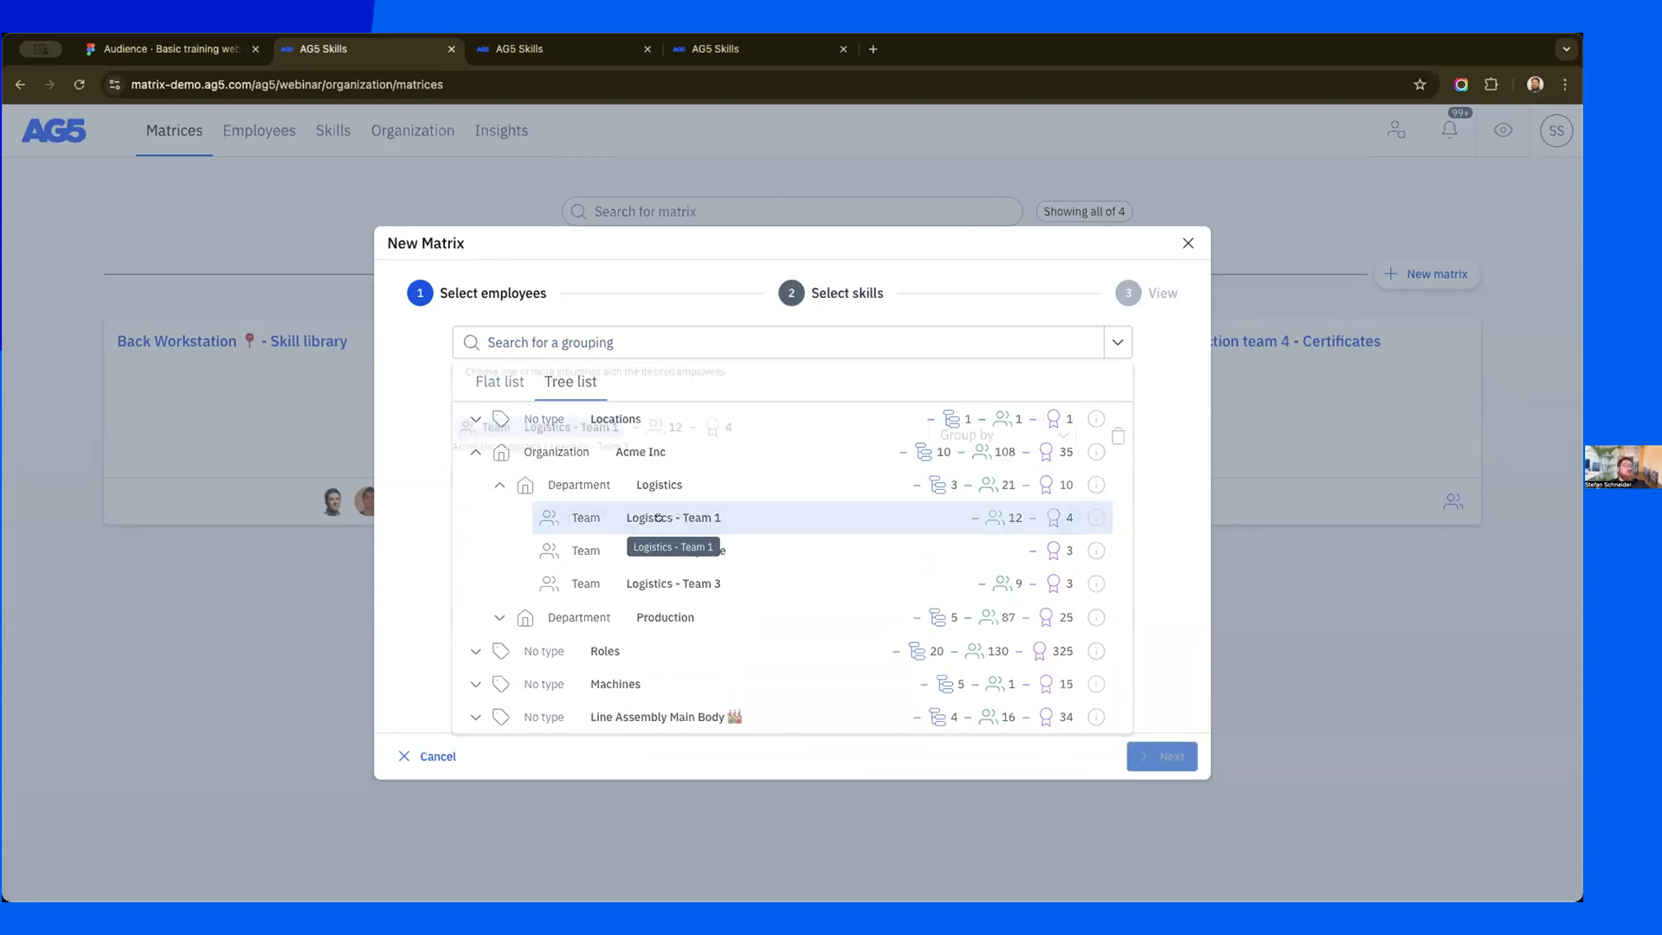
click(995, 436)
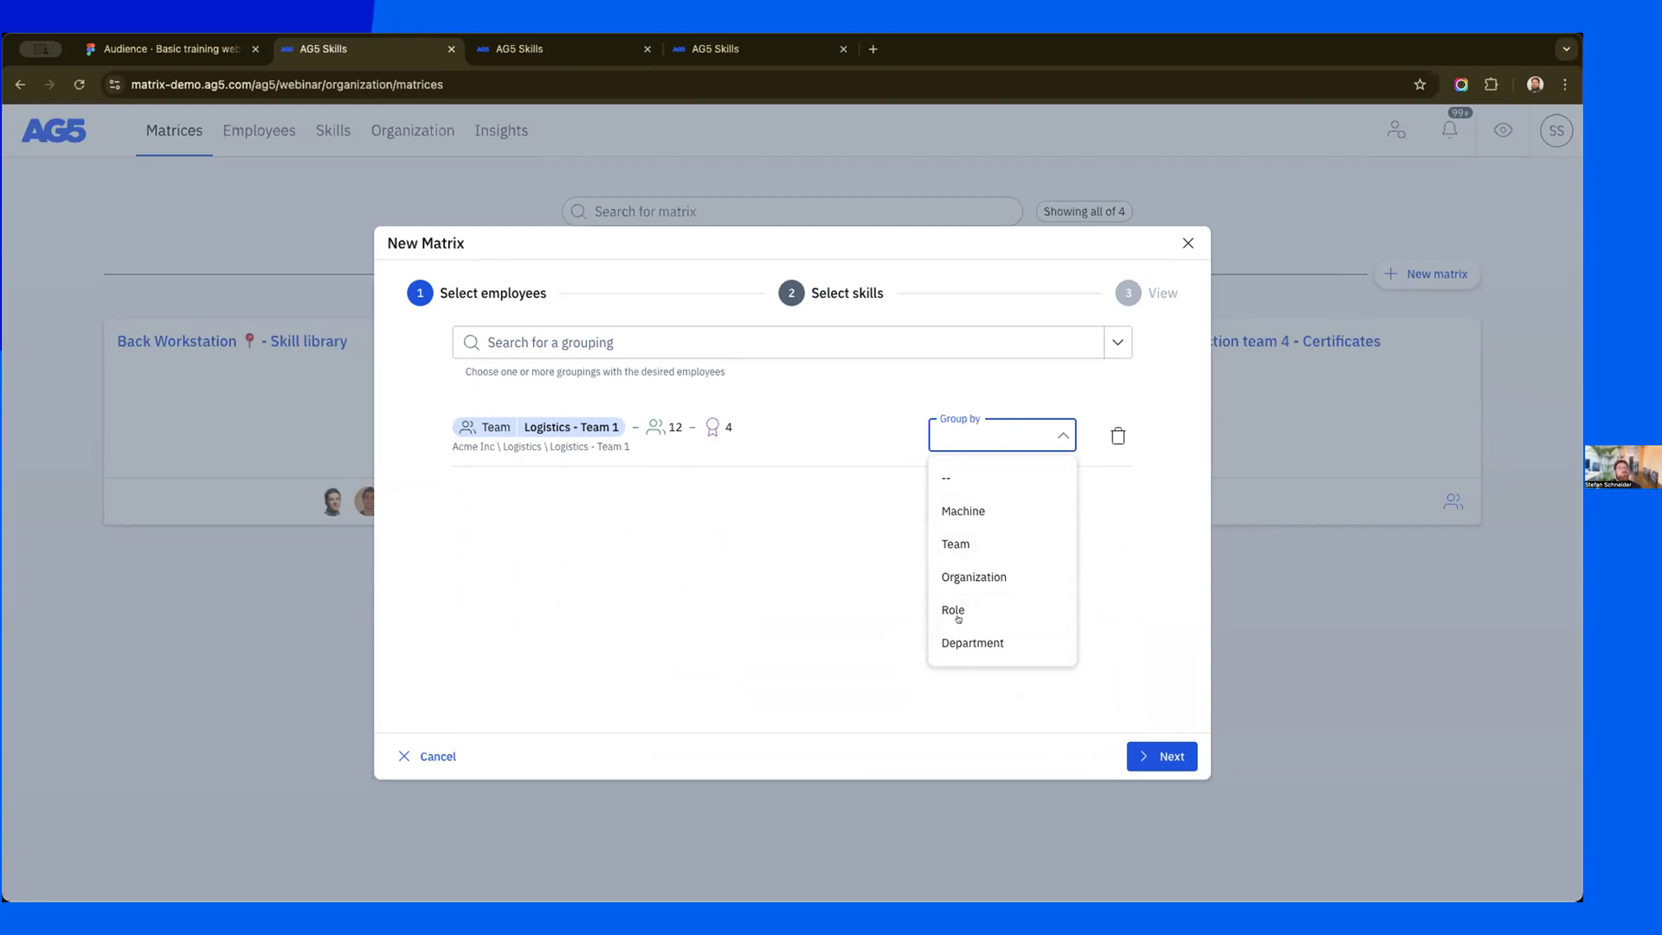
click(1076, 472)
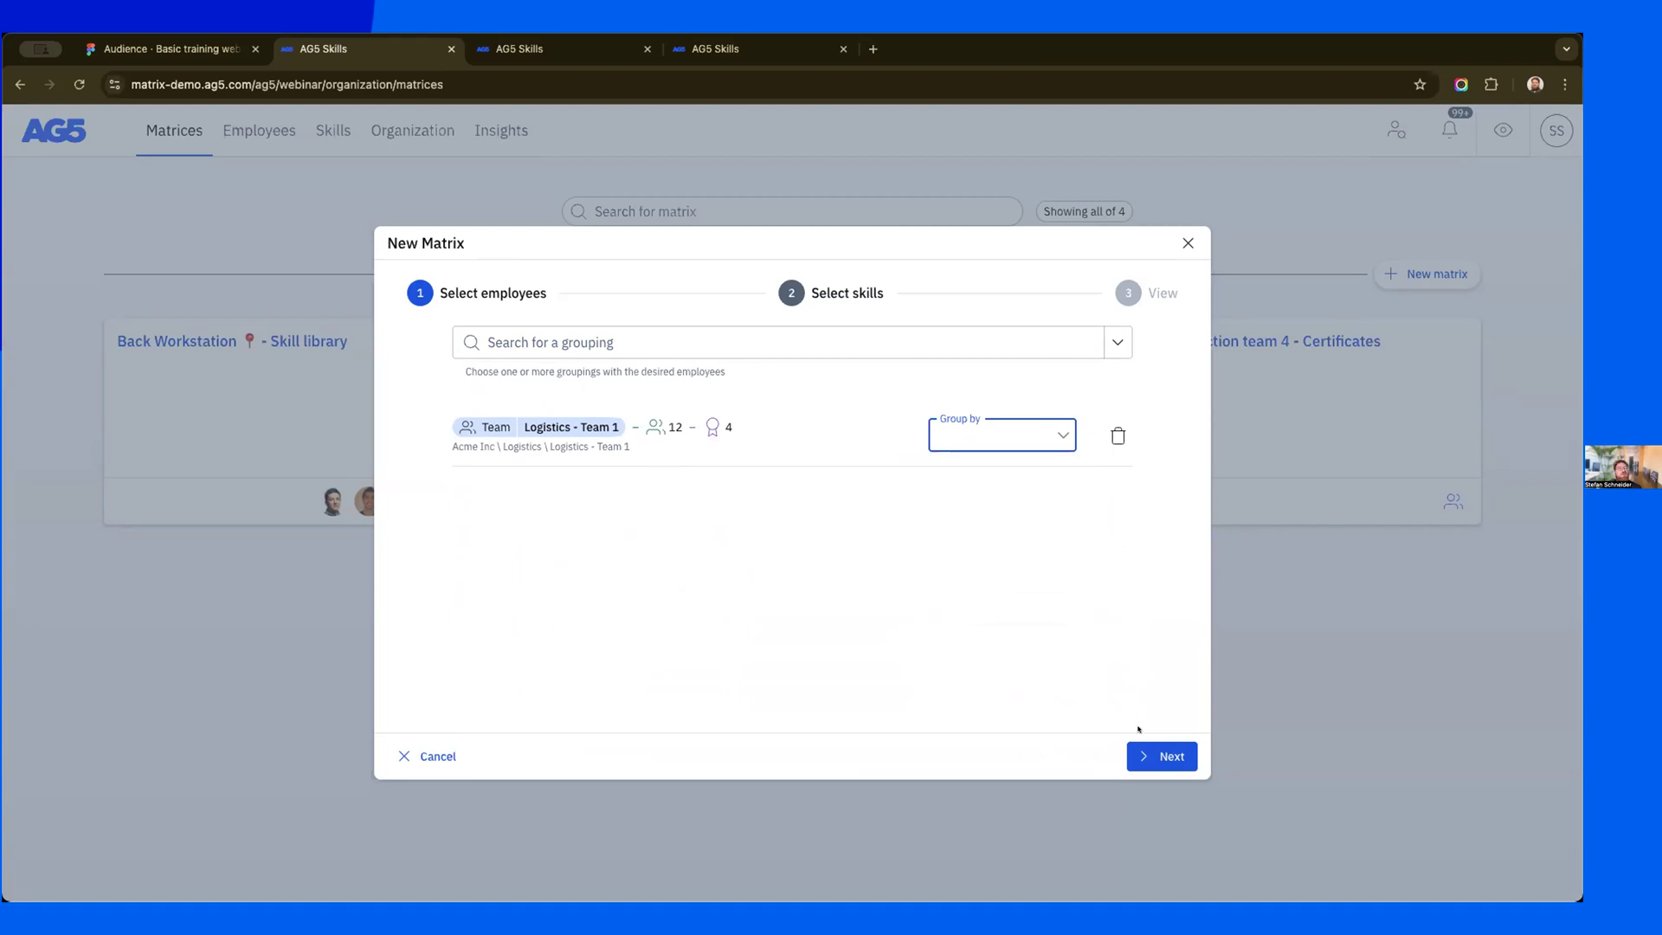
click(1160, 756)
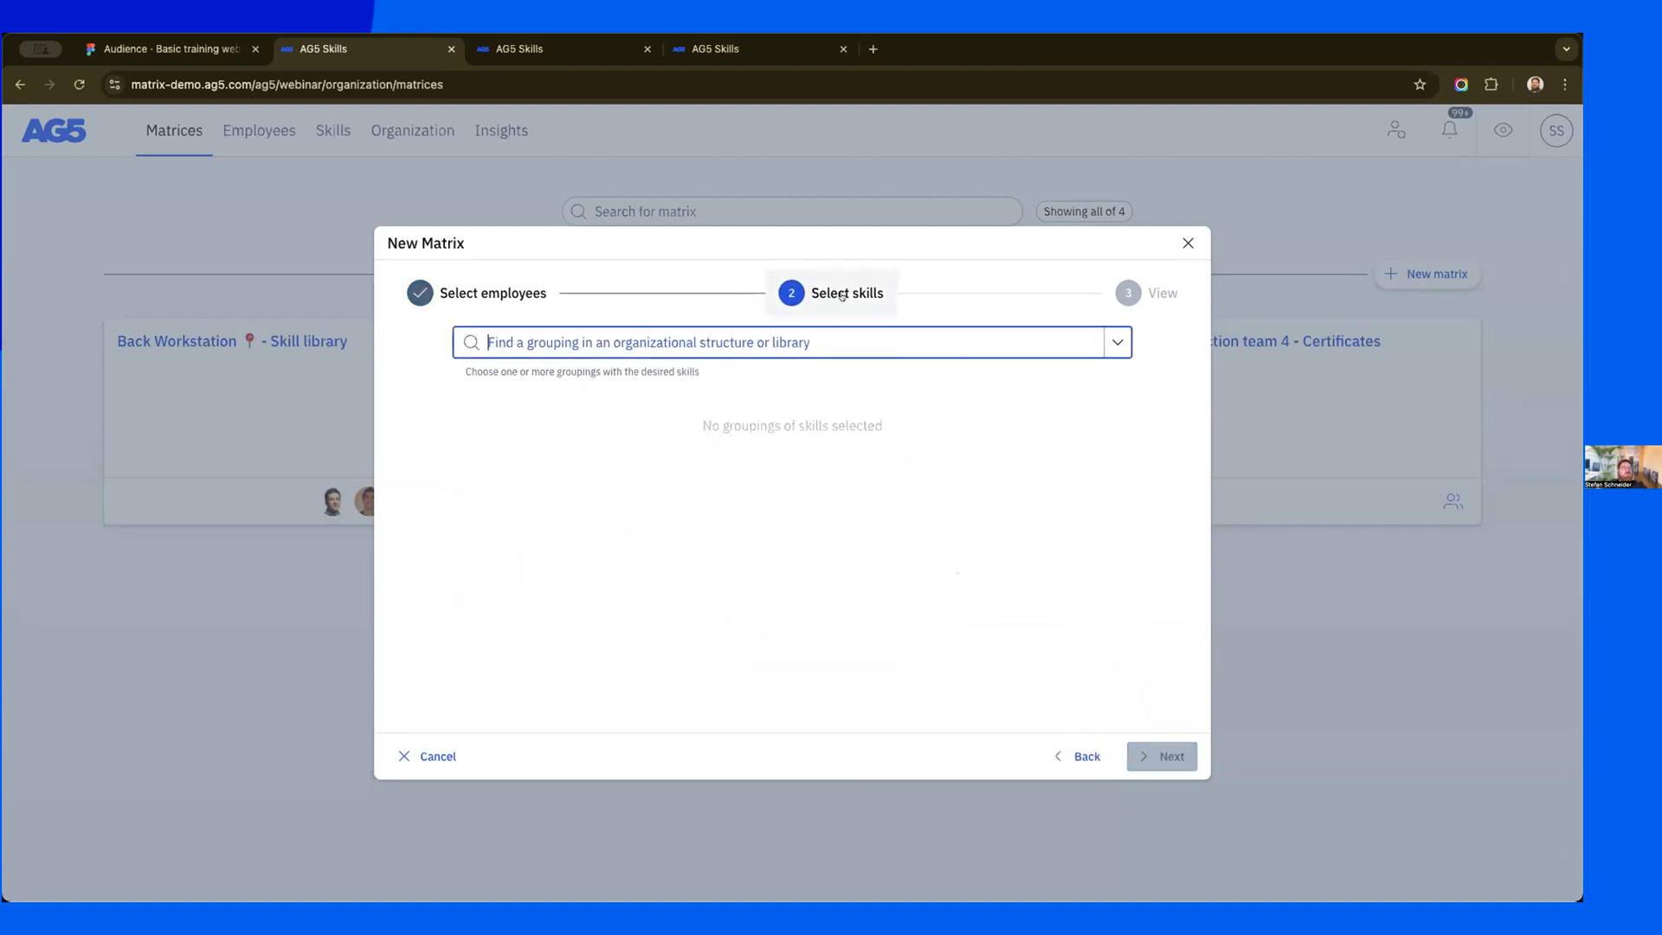
- Look into the library categories, add the entire Skill library as the matrix's skills, and proceed to the view settings
click(822, 332)
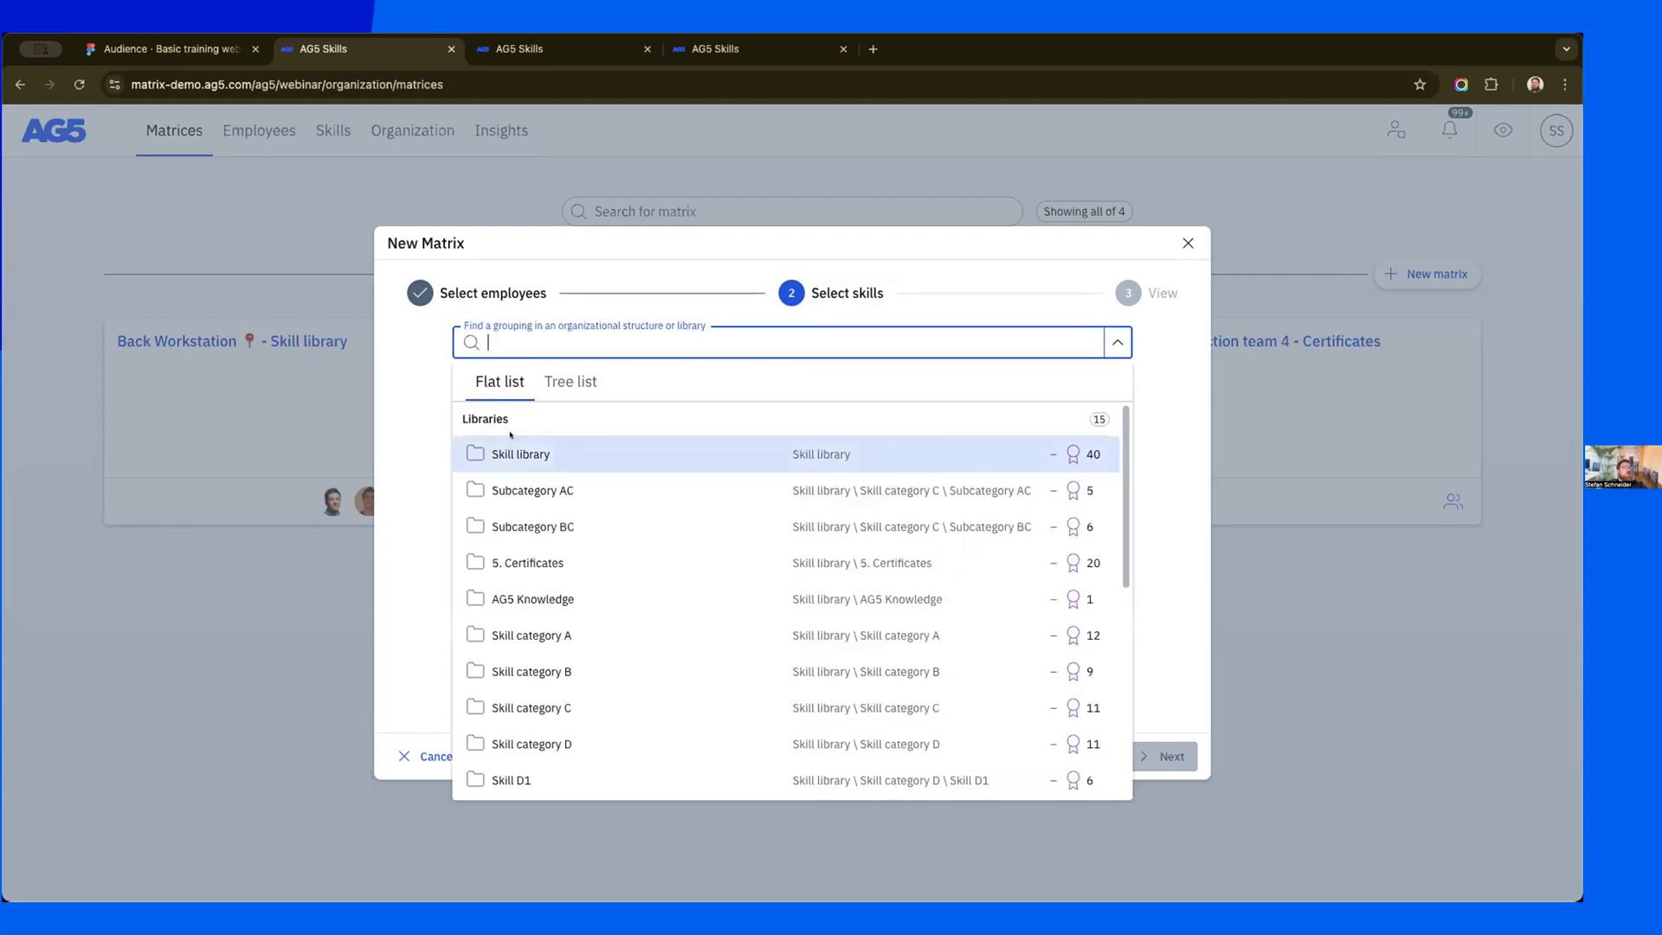
click(564, 378)
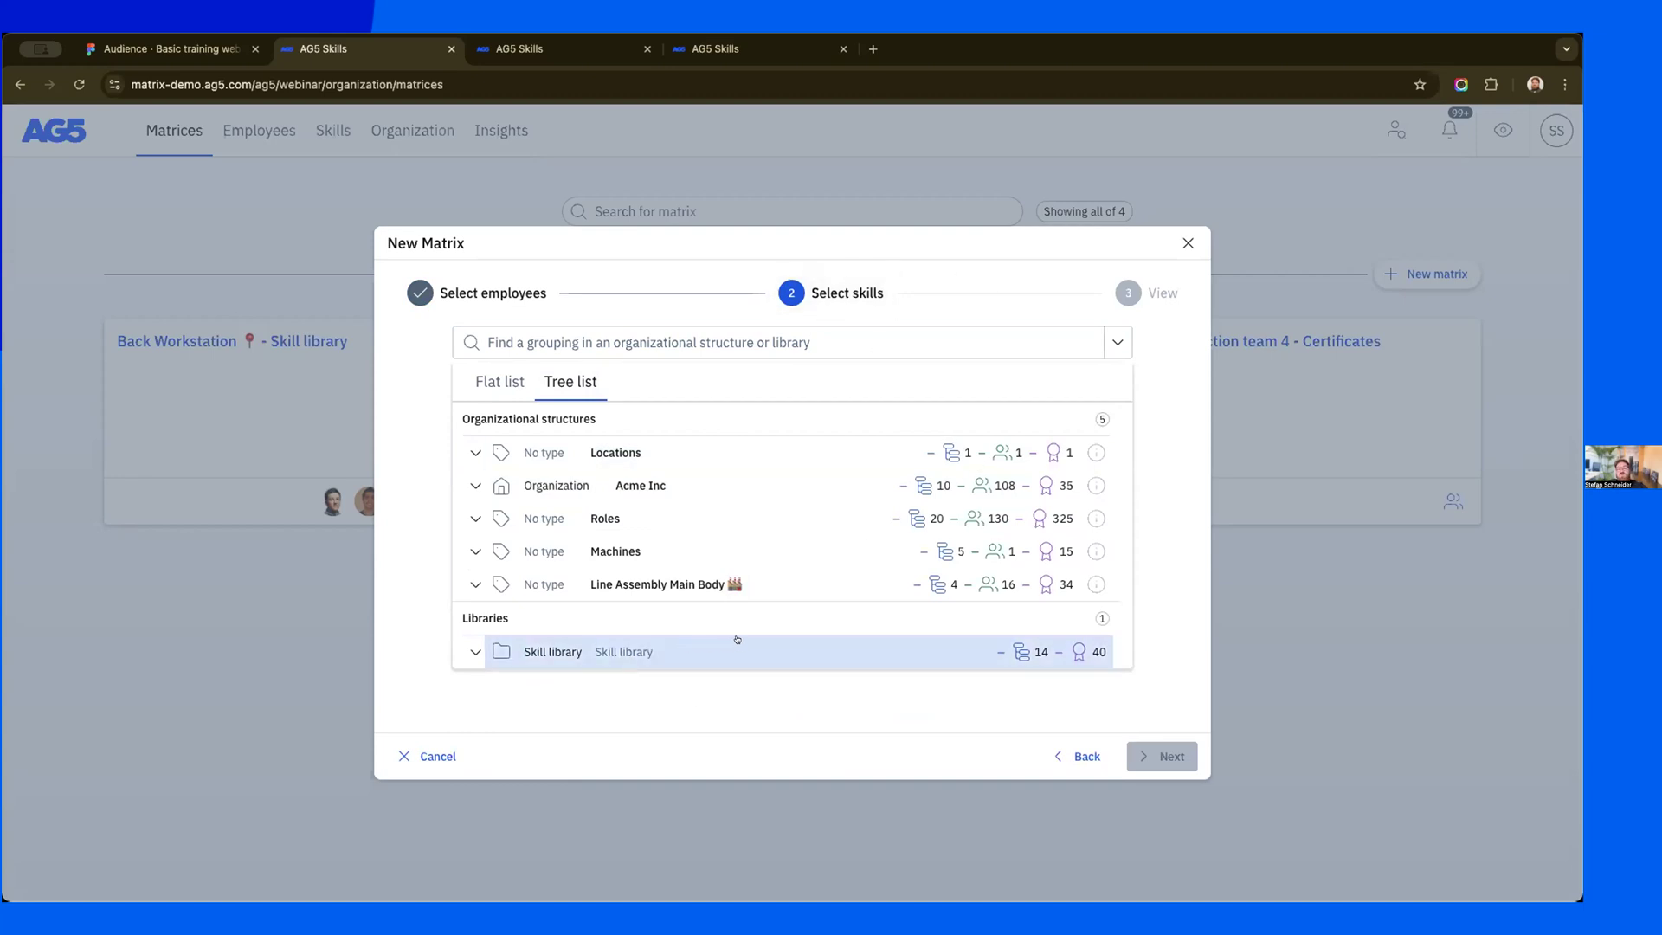
click(475, 651)
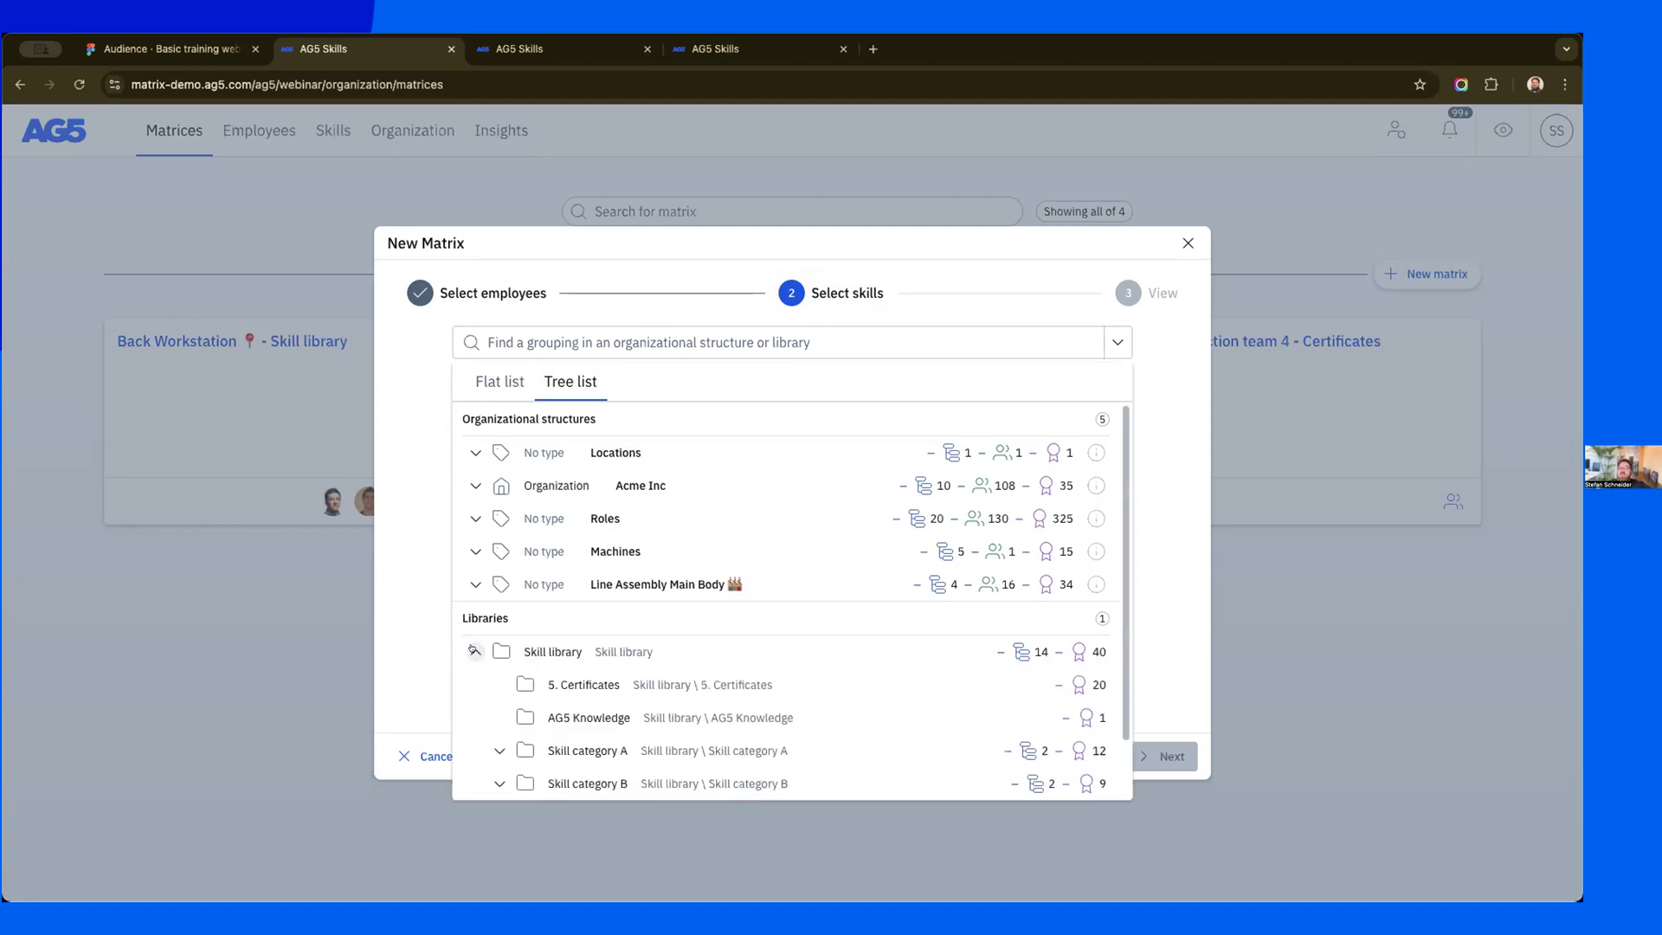
click(474, 650)
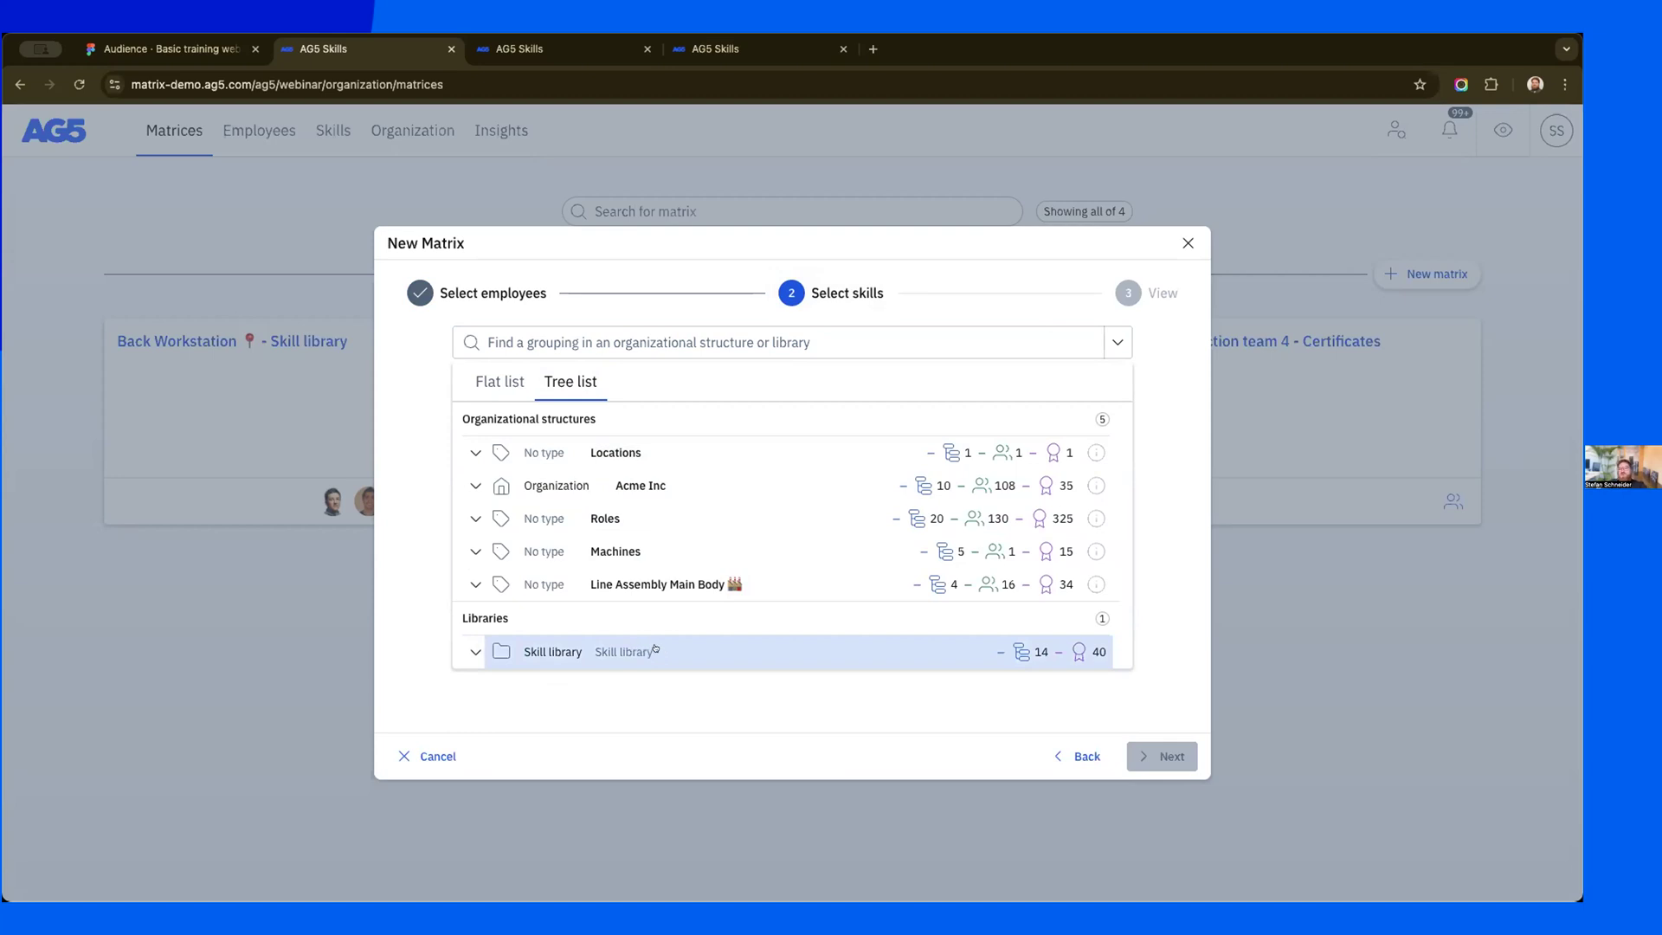
click(656, 650)
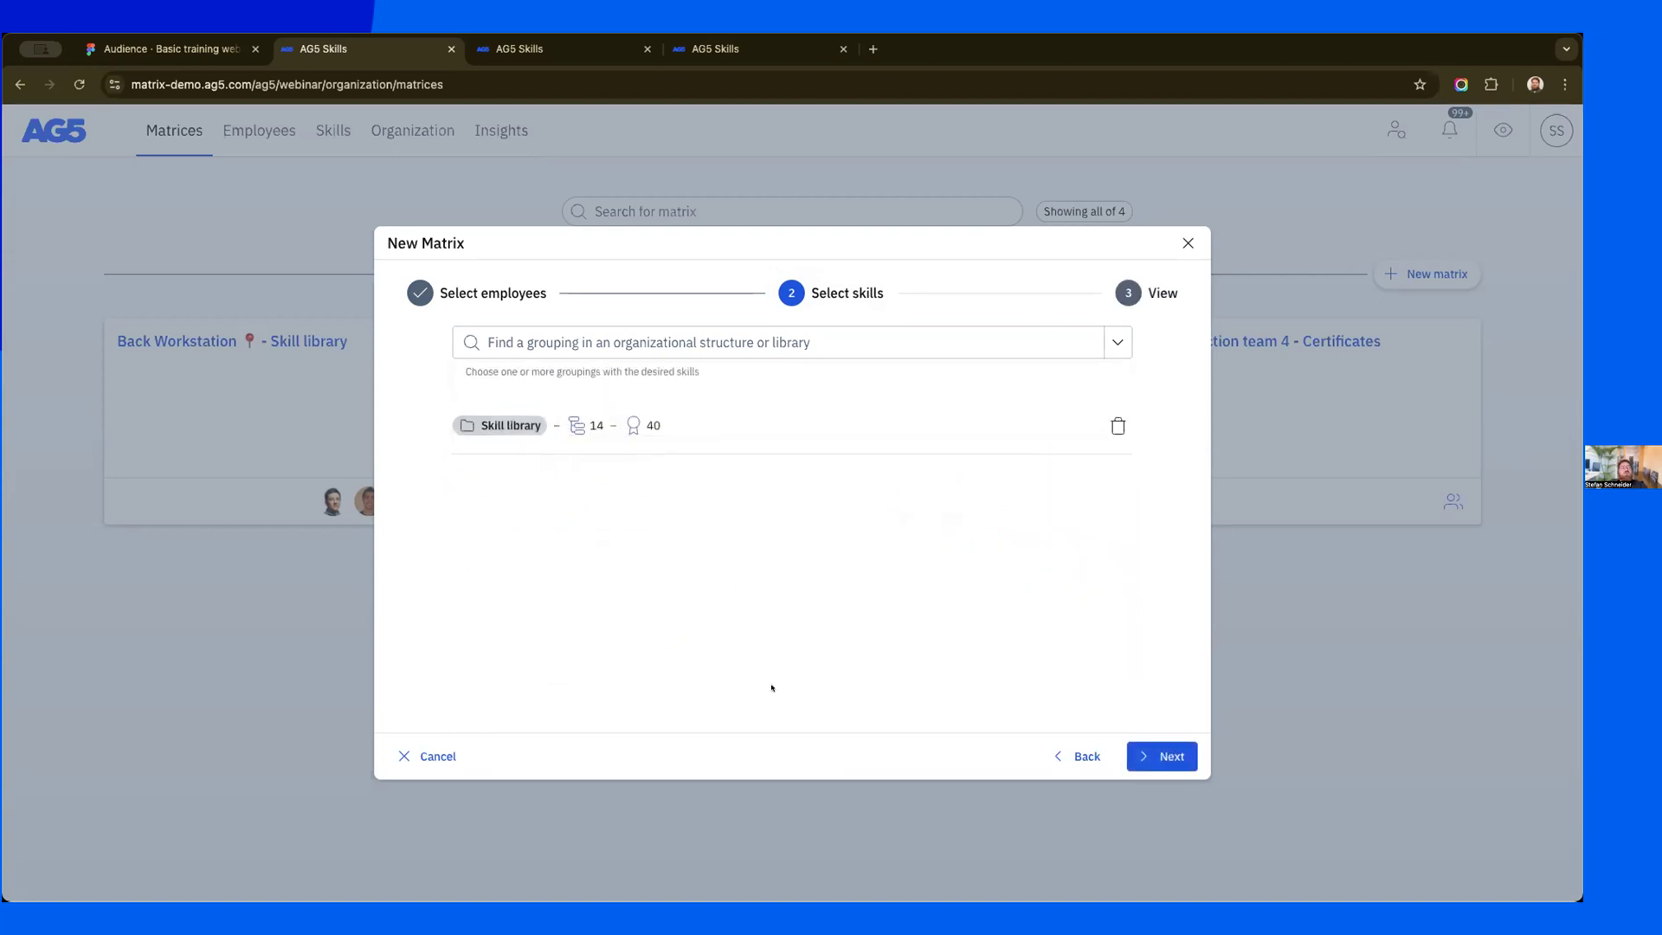
click(1160, 755)
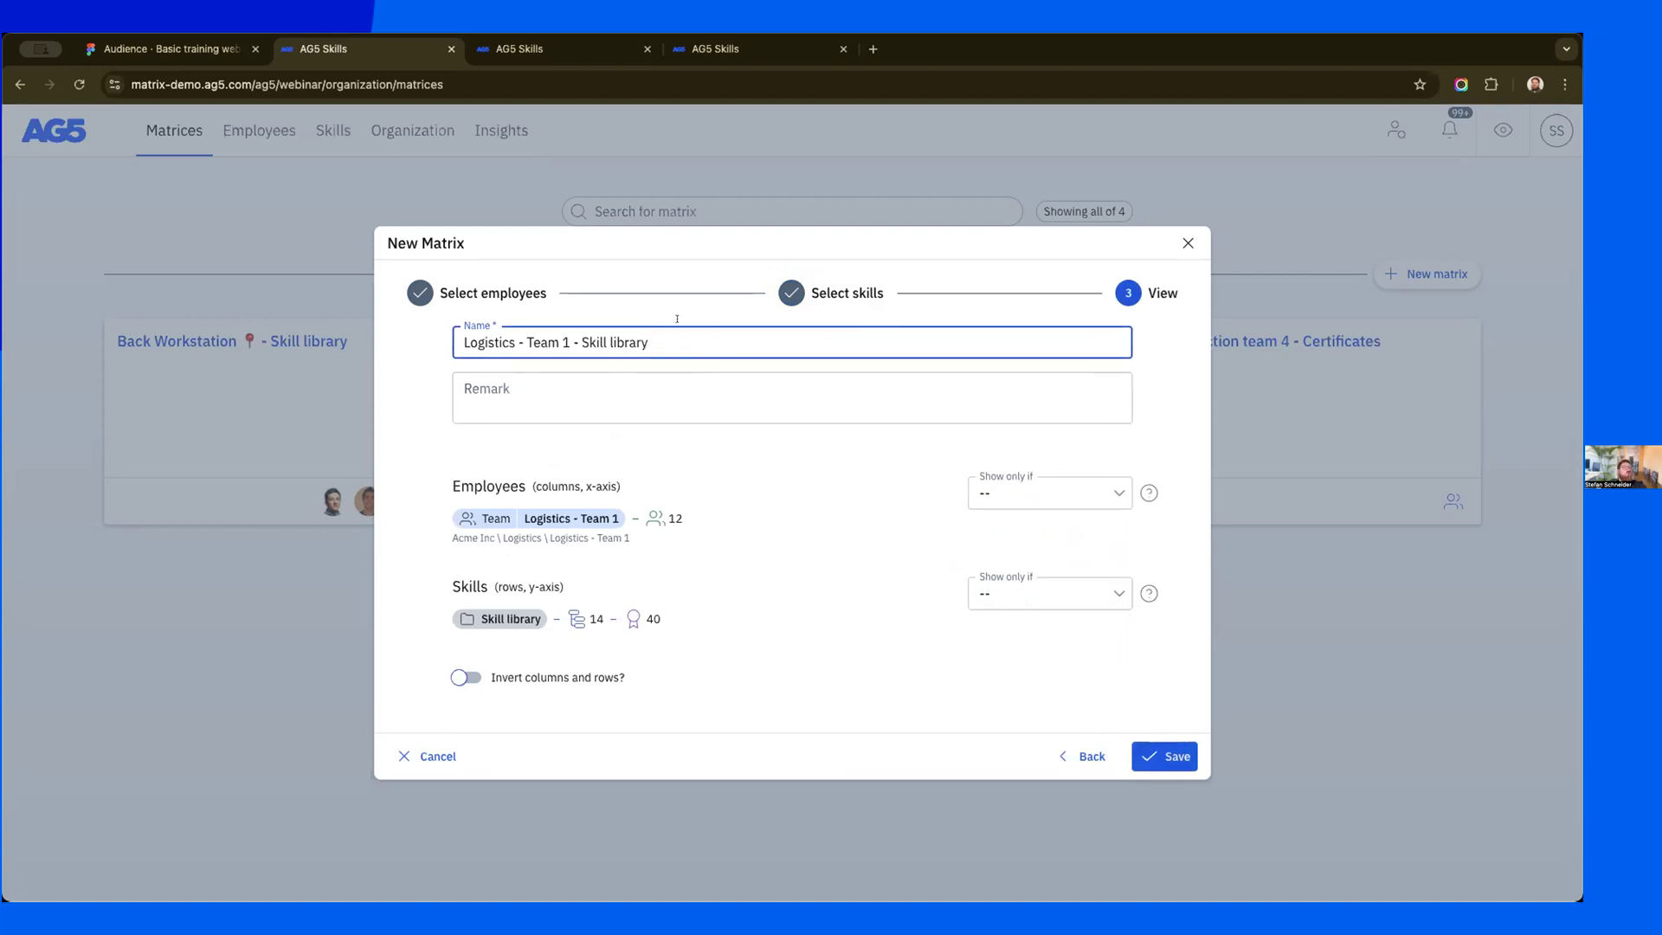
- Try out inverting columns and rows, switch it off again, and save the matrix as Logistics - Team 1 - Skill library
drag(653, 334, 348, 341)
key(Right)
click(468, 678)
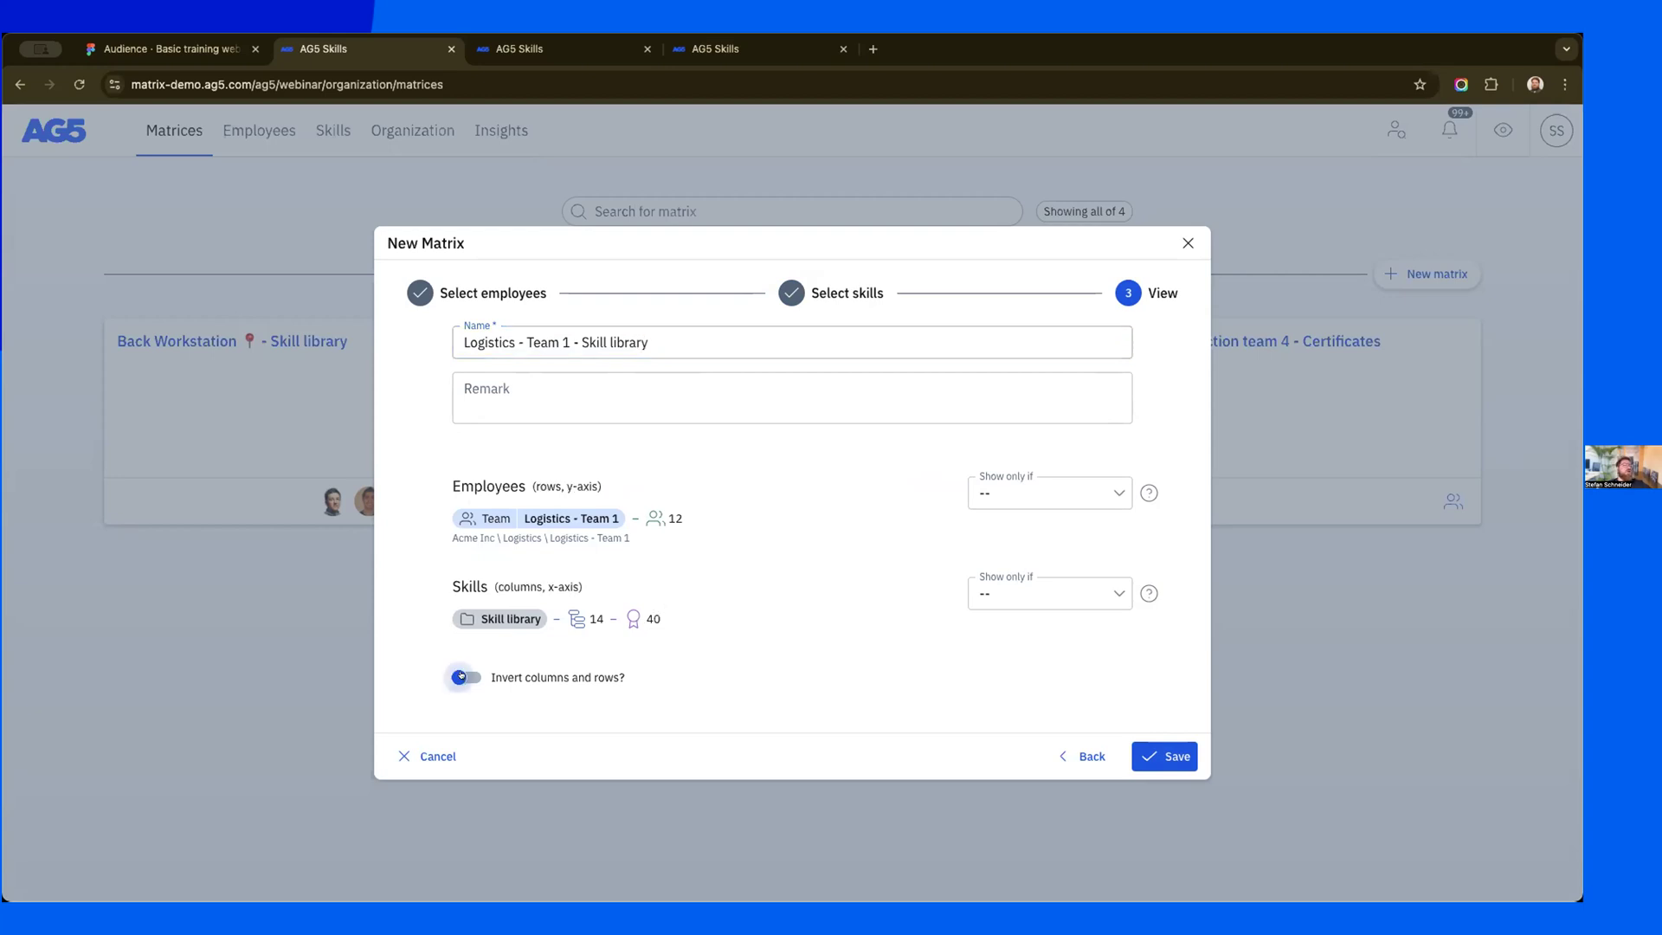
click(462, 676)
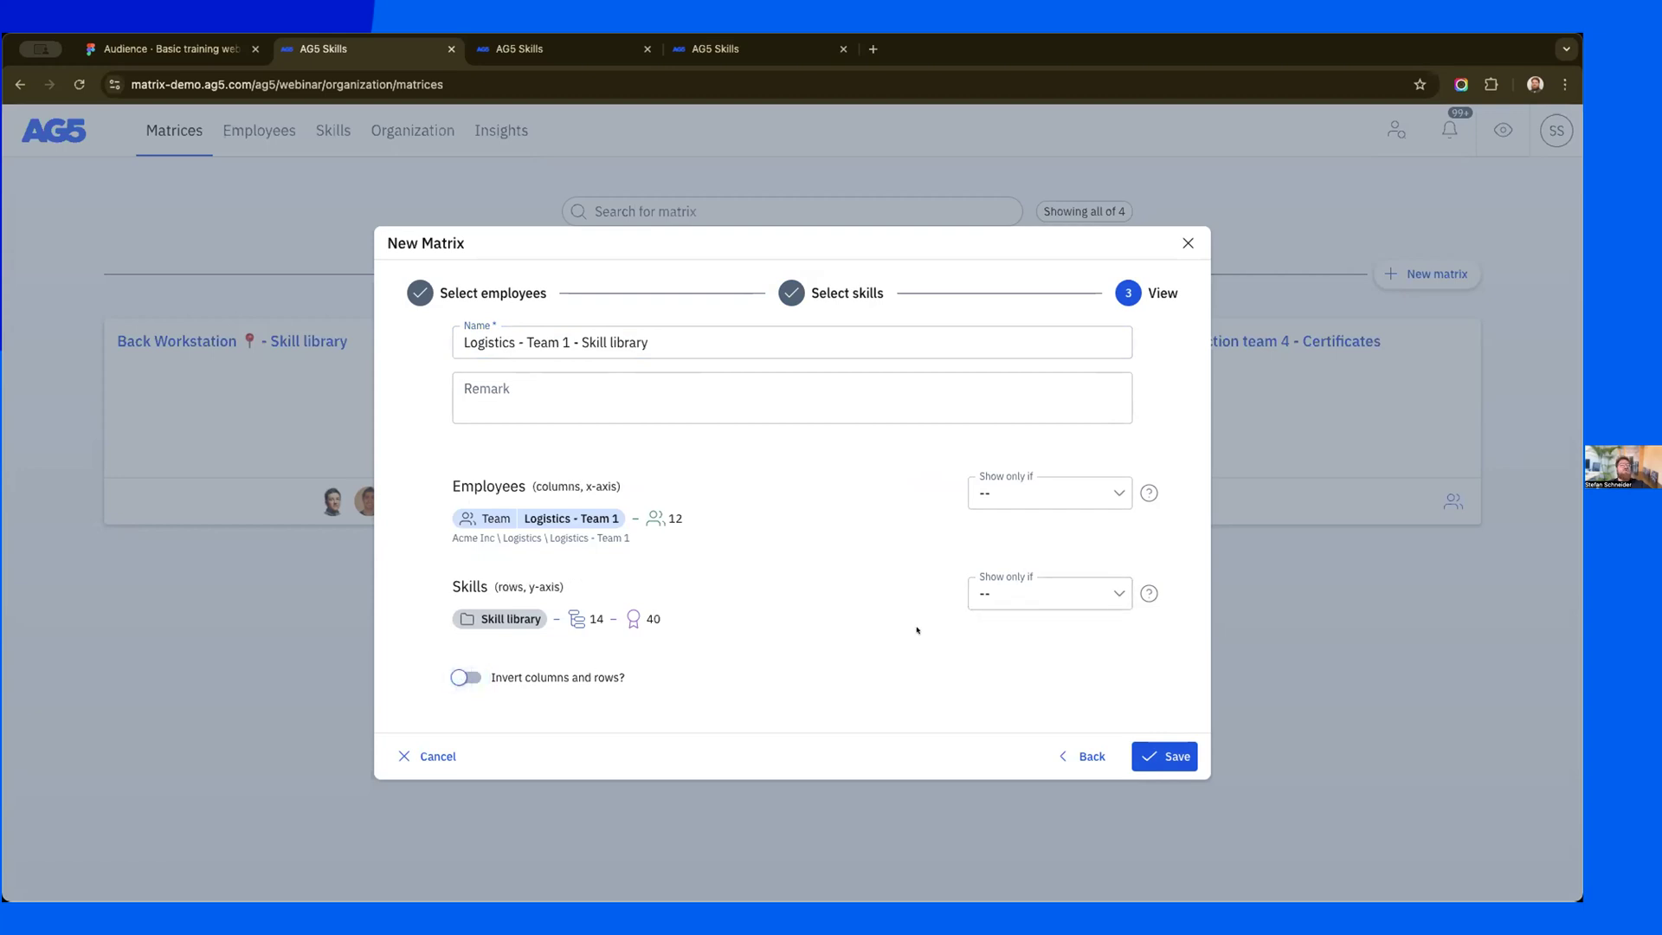
click(1180, 756)
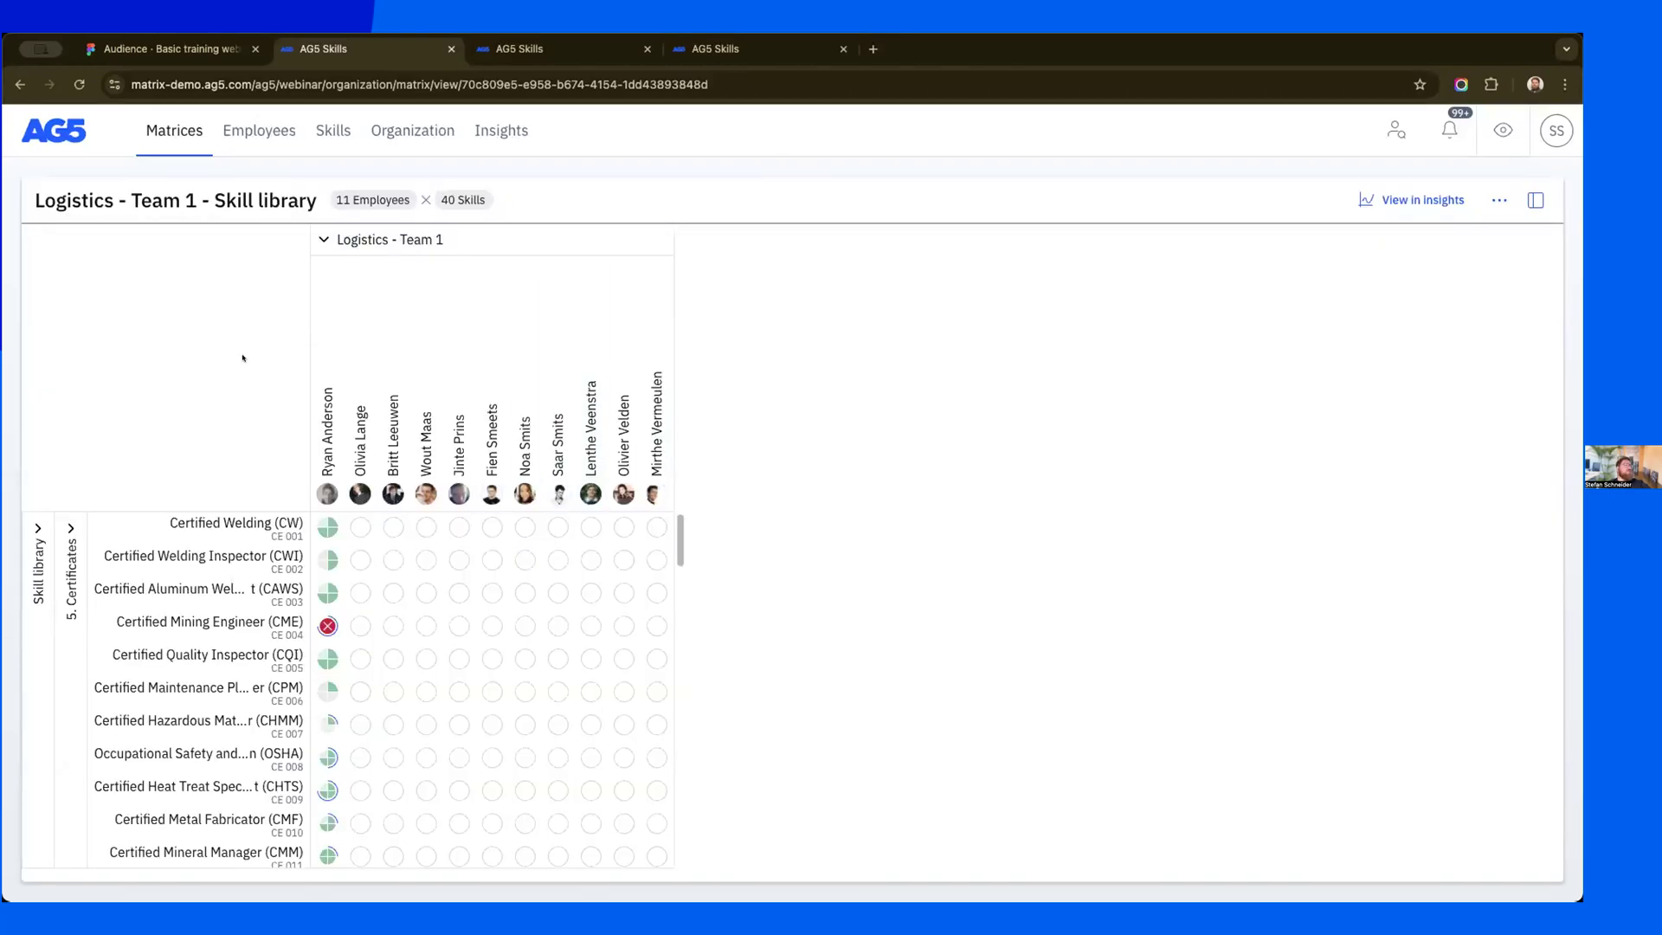
- Look through the skill categories and employee statuses of the new matrix and return to its first rows
scroll(407, 616, down, 12)
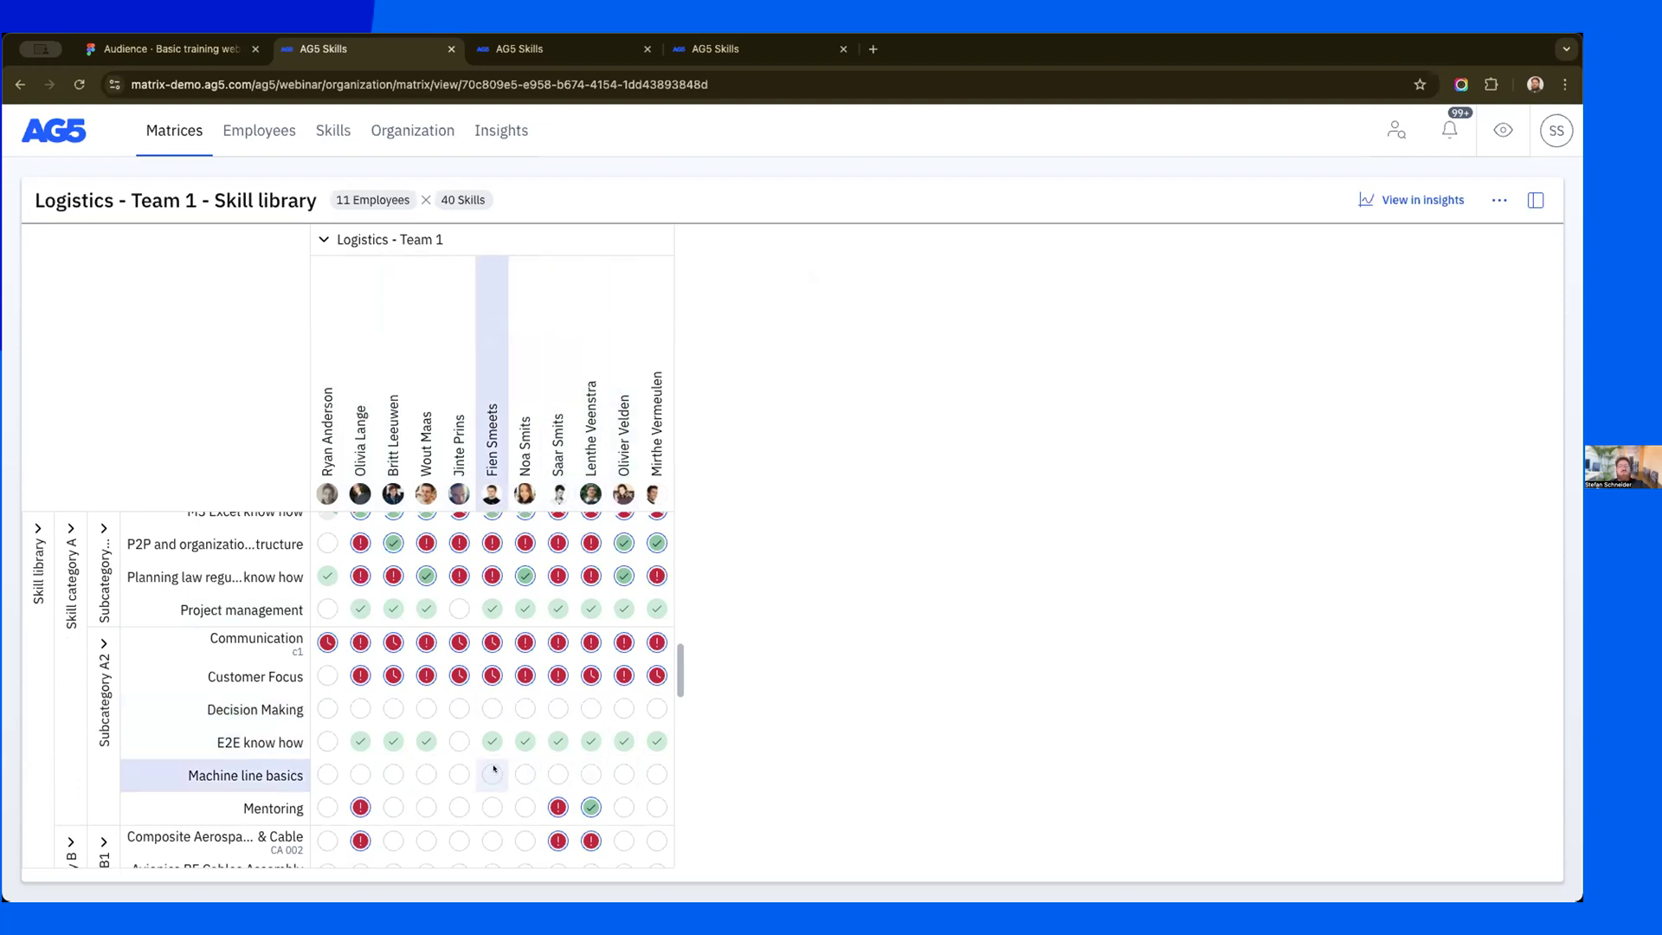
scroll(494, 768, down, 10)
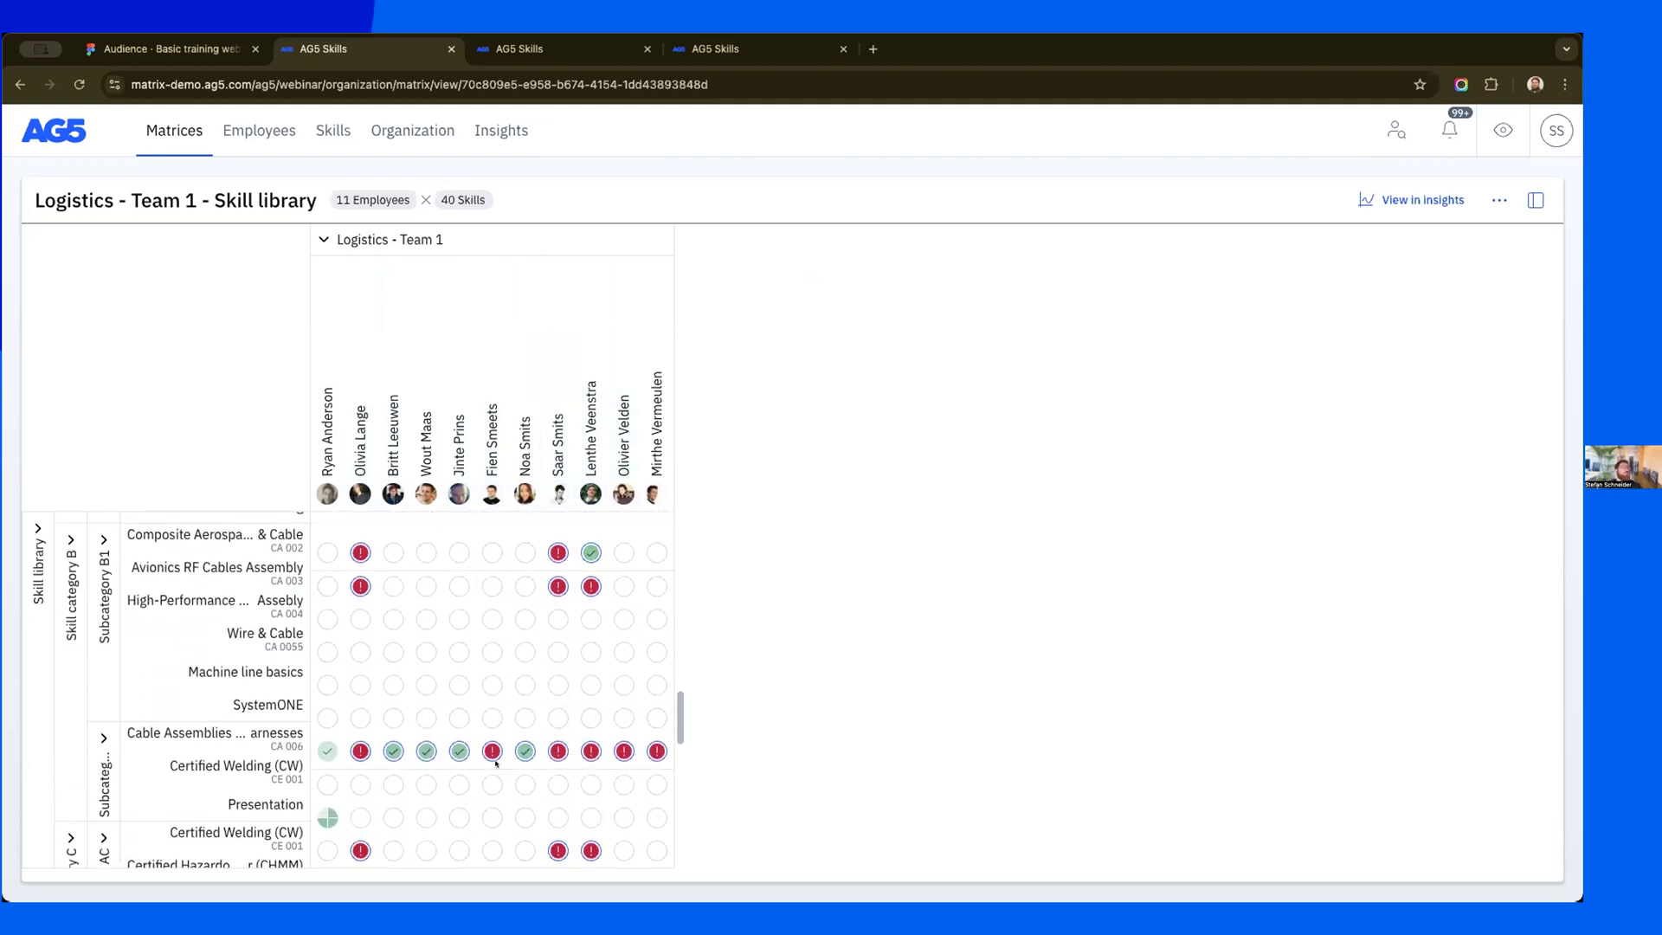
scroll(496, 761, up, 6)
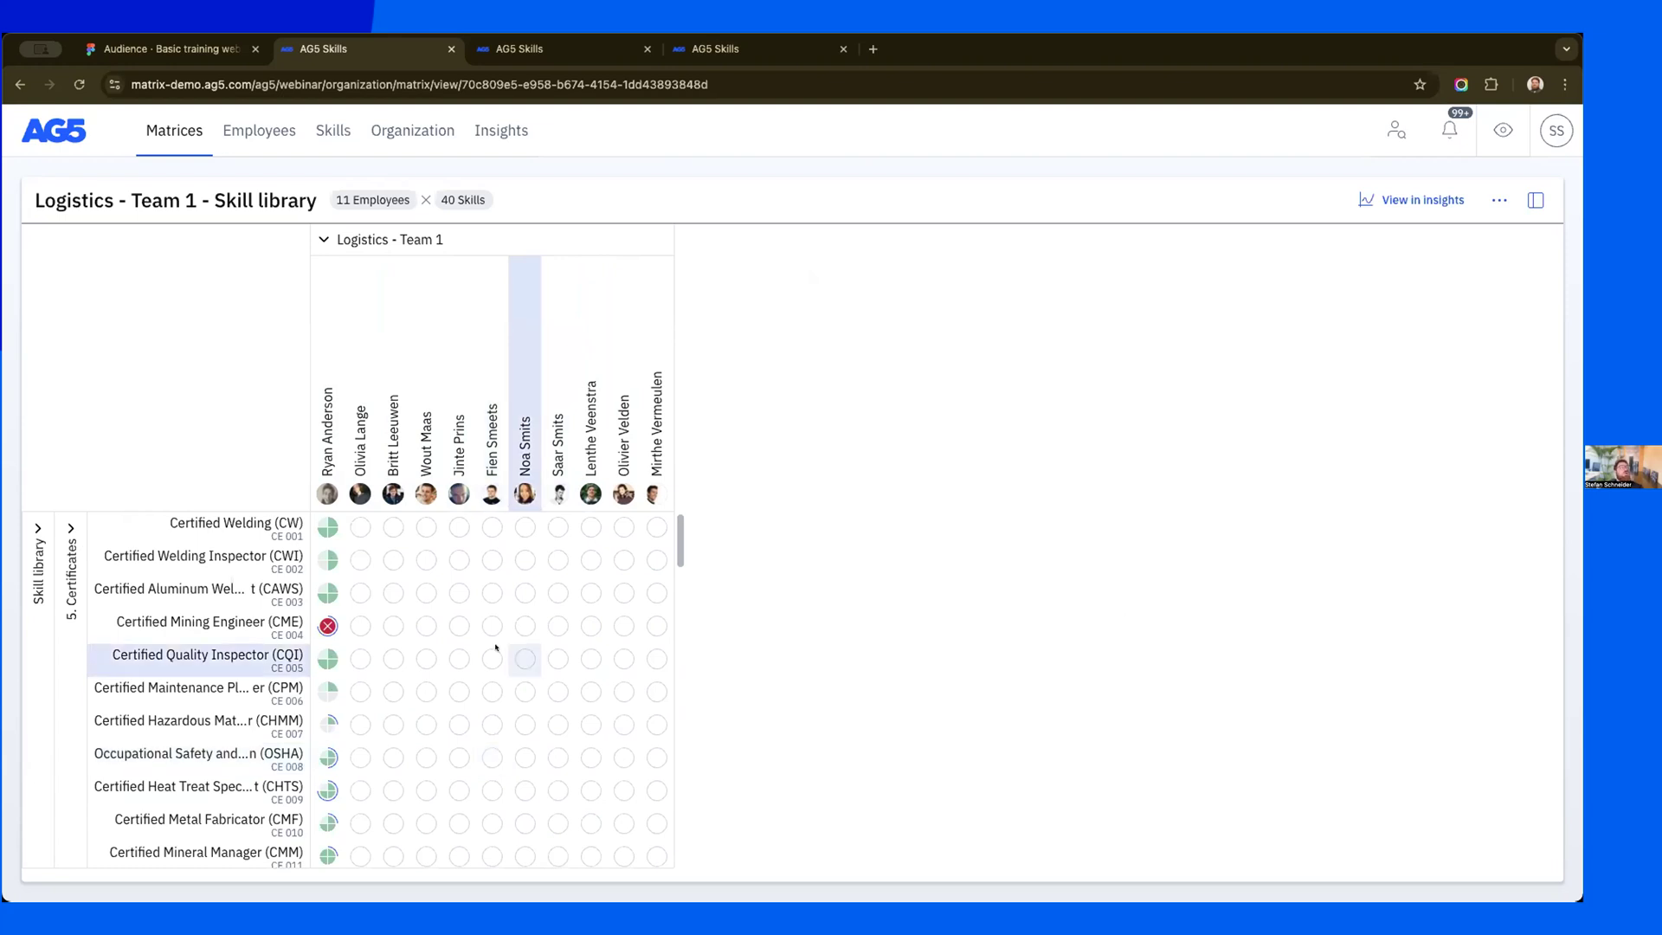
- Edit the matrix configuration so that skills show only if there is at least one requirement, and save it
click(1499, 200)
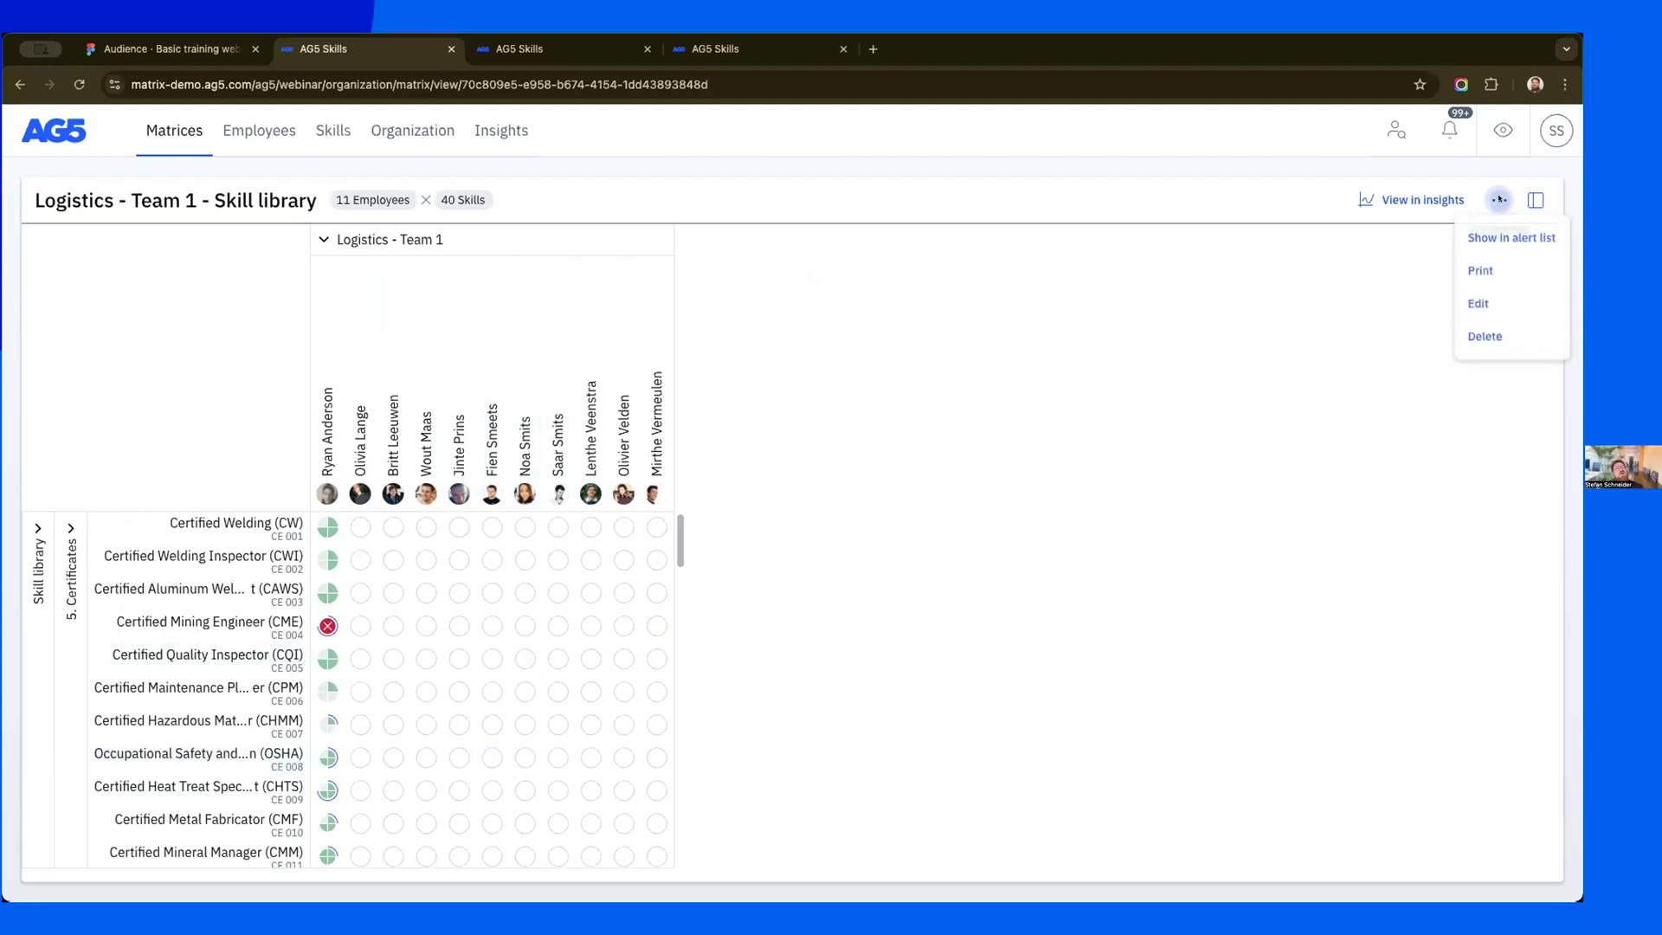
click(1479, 305)
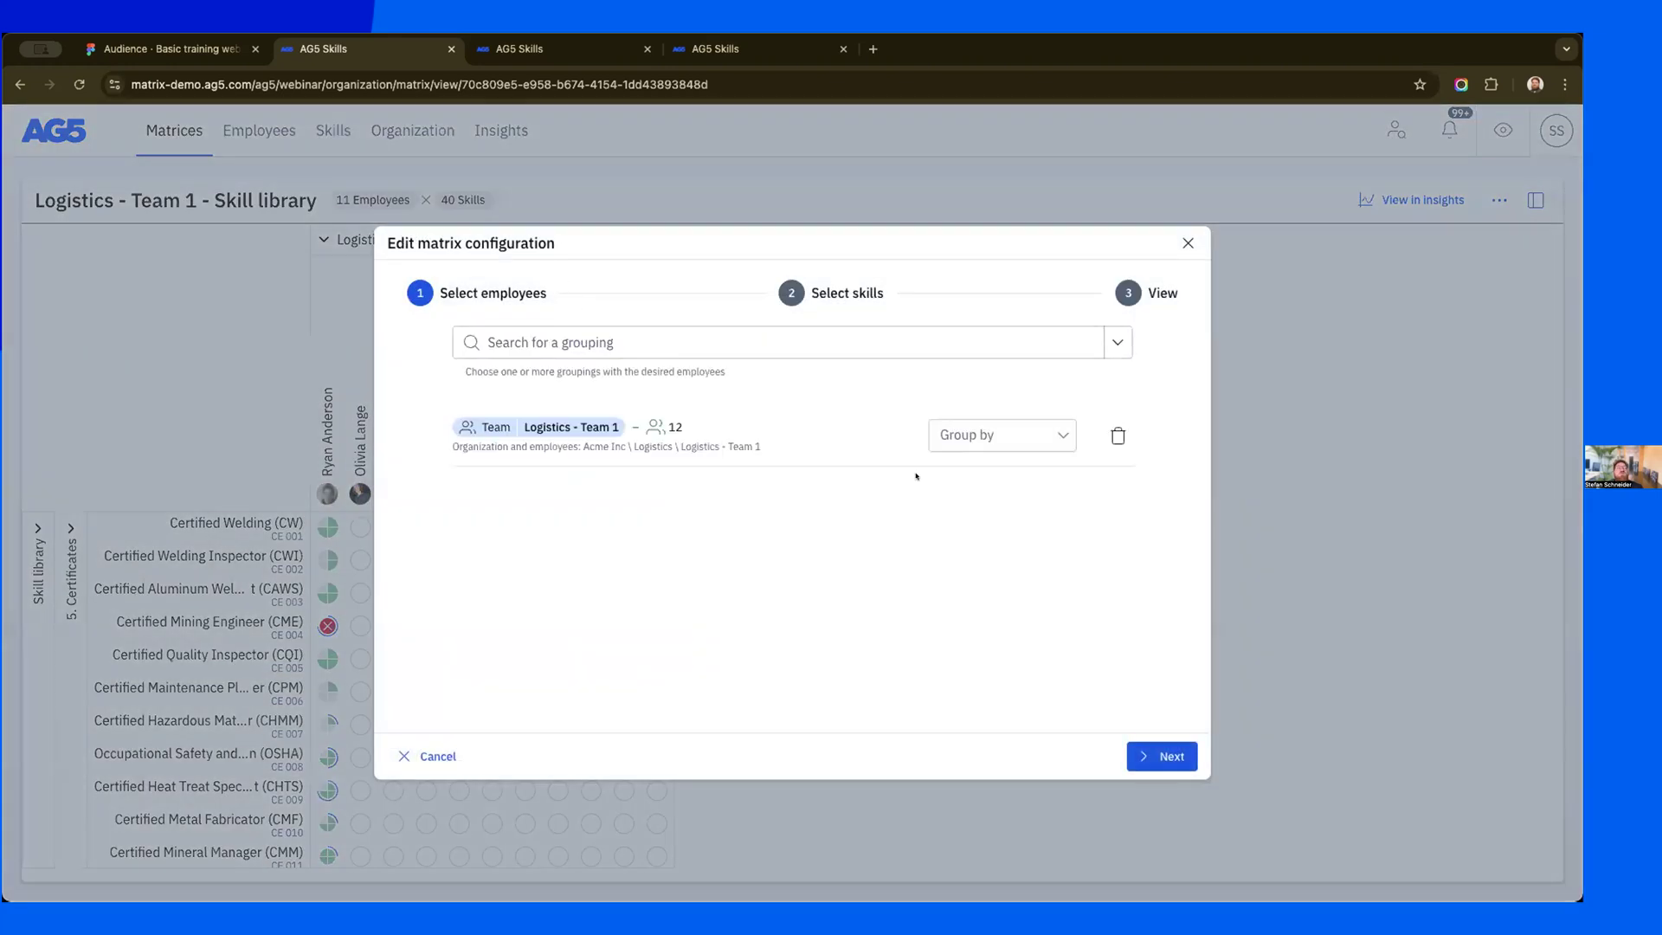
click(1154, 293)
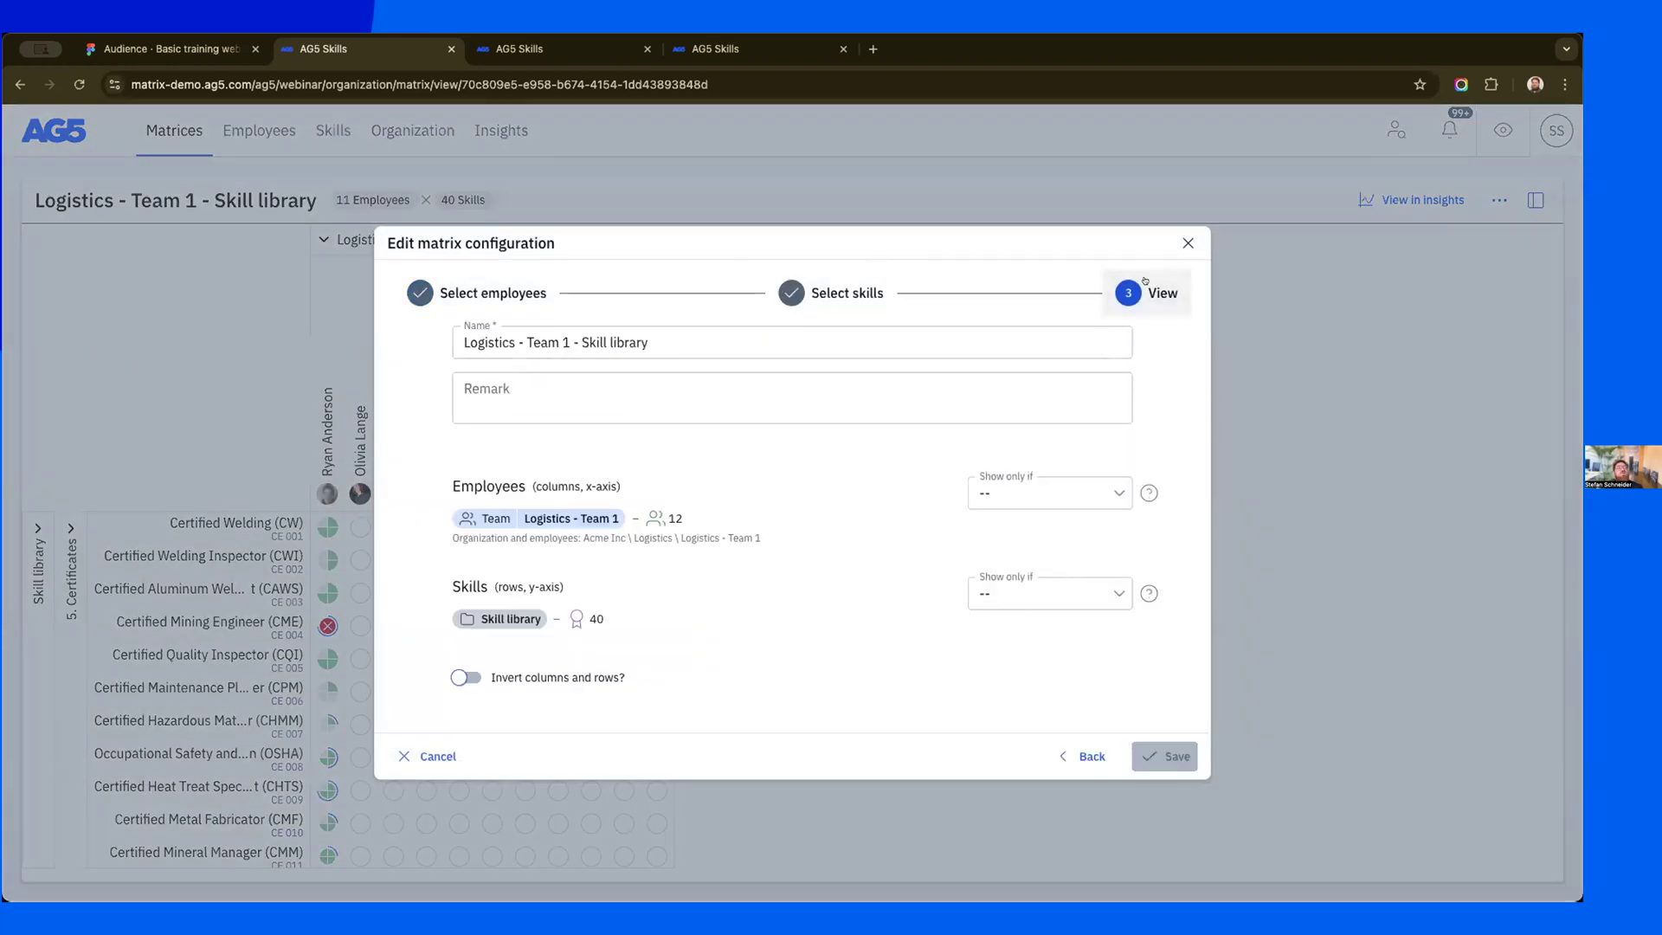
click(1053, 589)
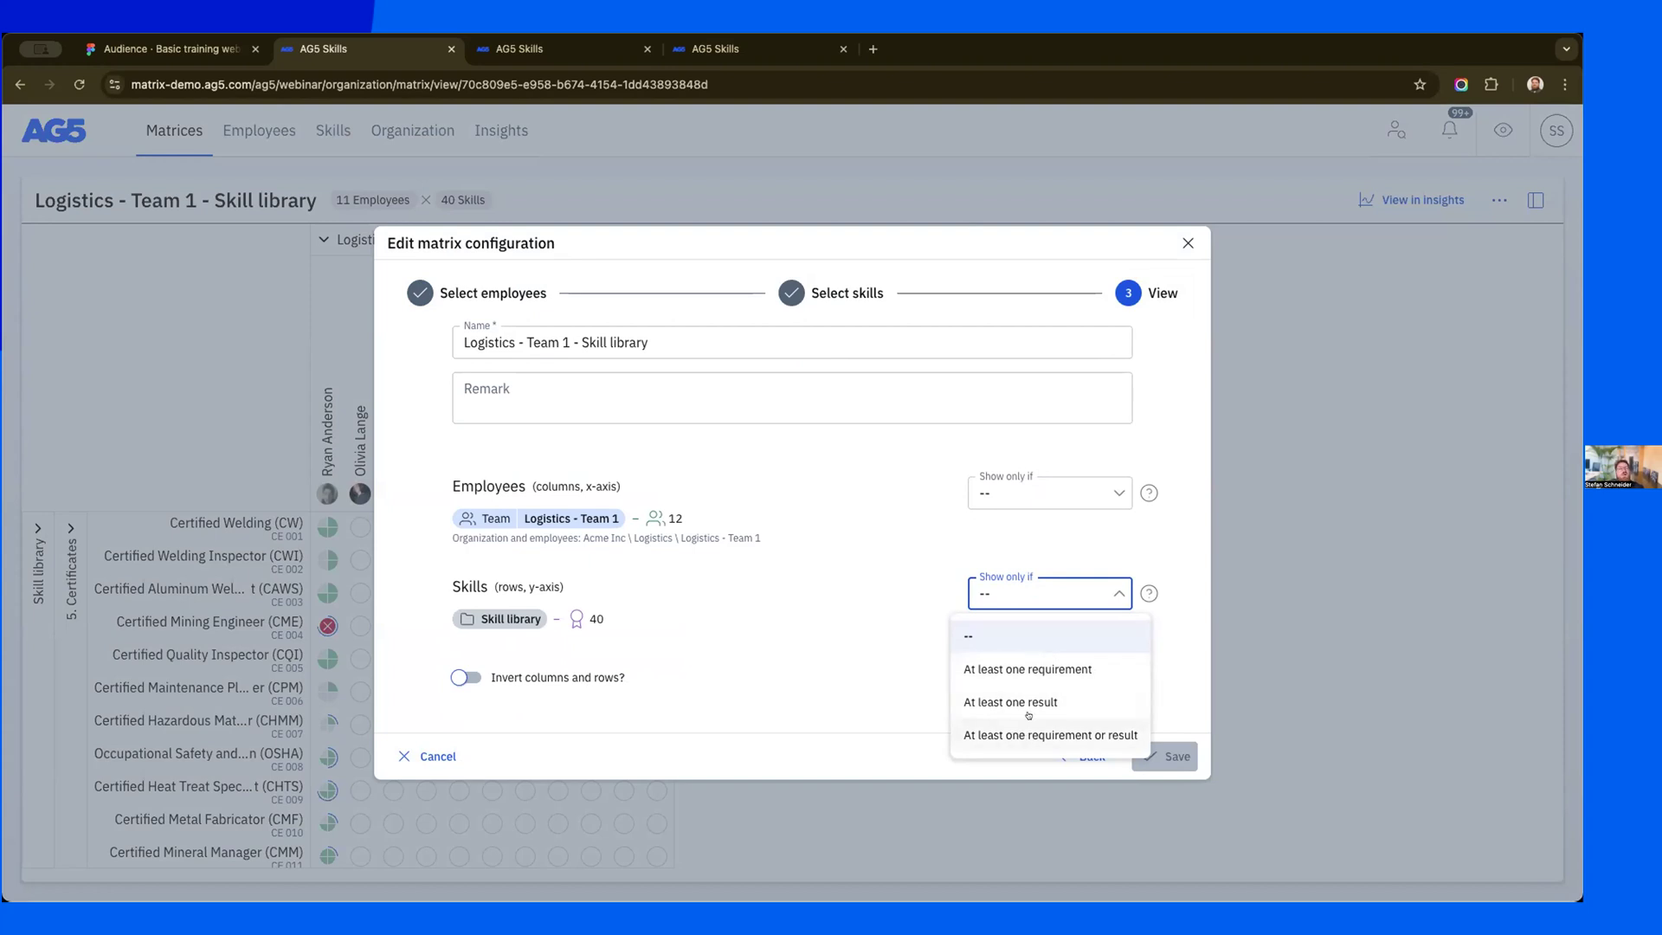
click(1030, 668)
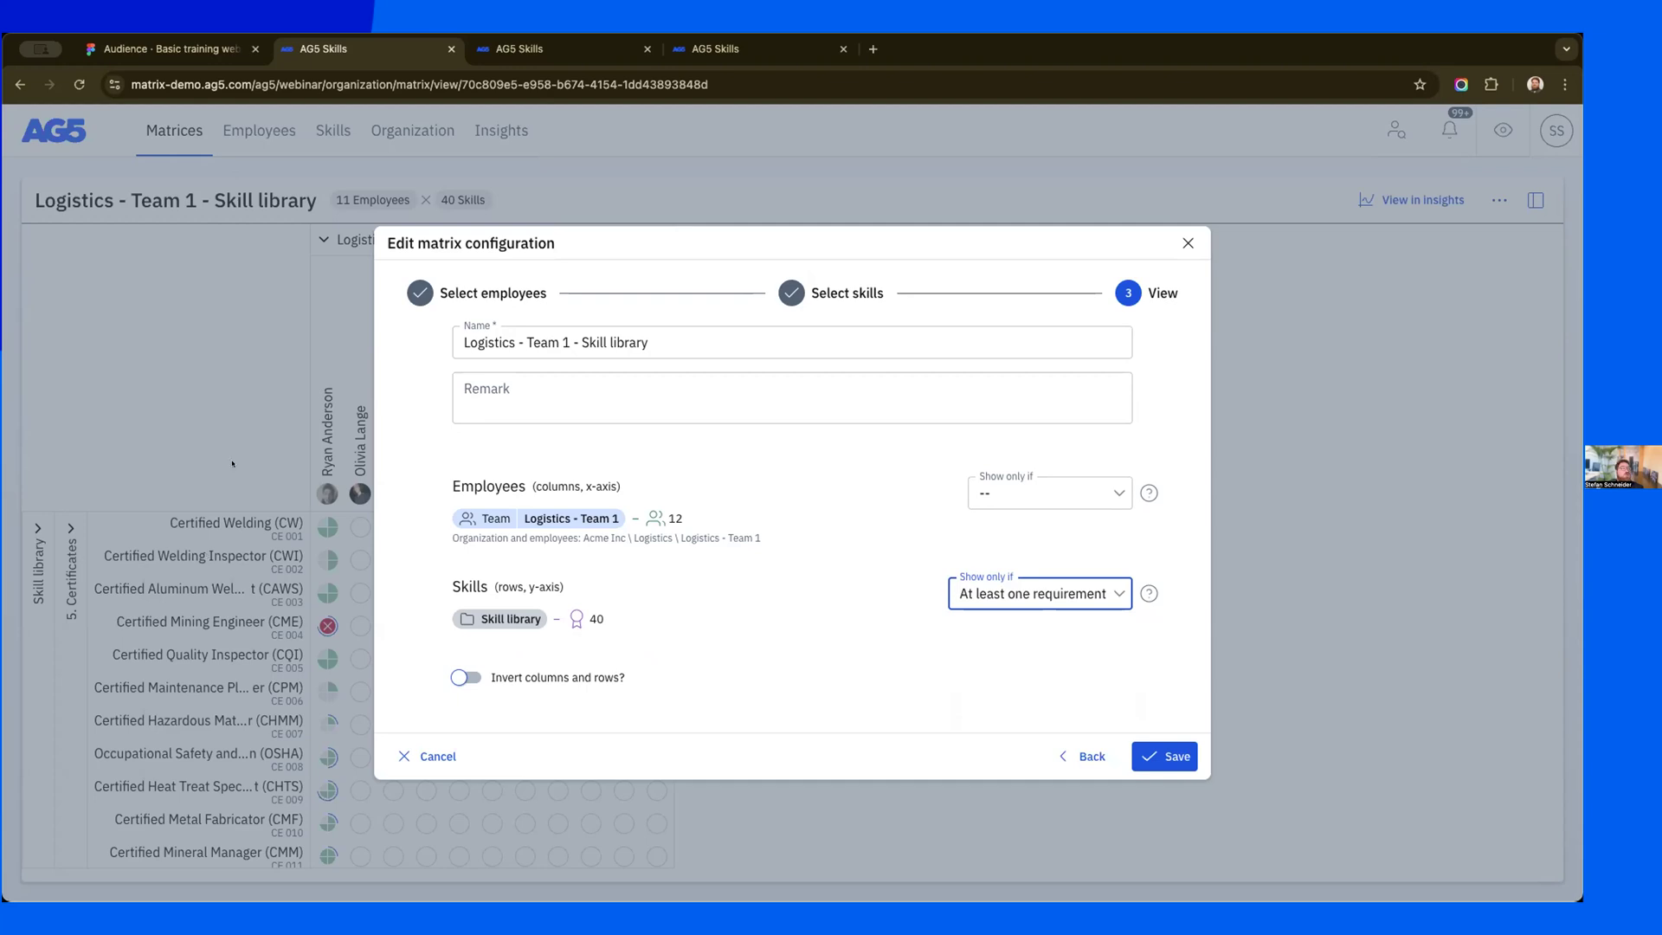
click(1166, 756)
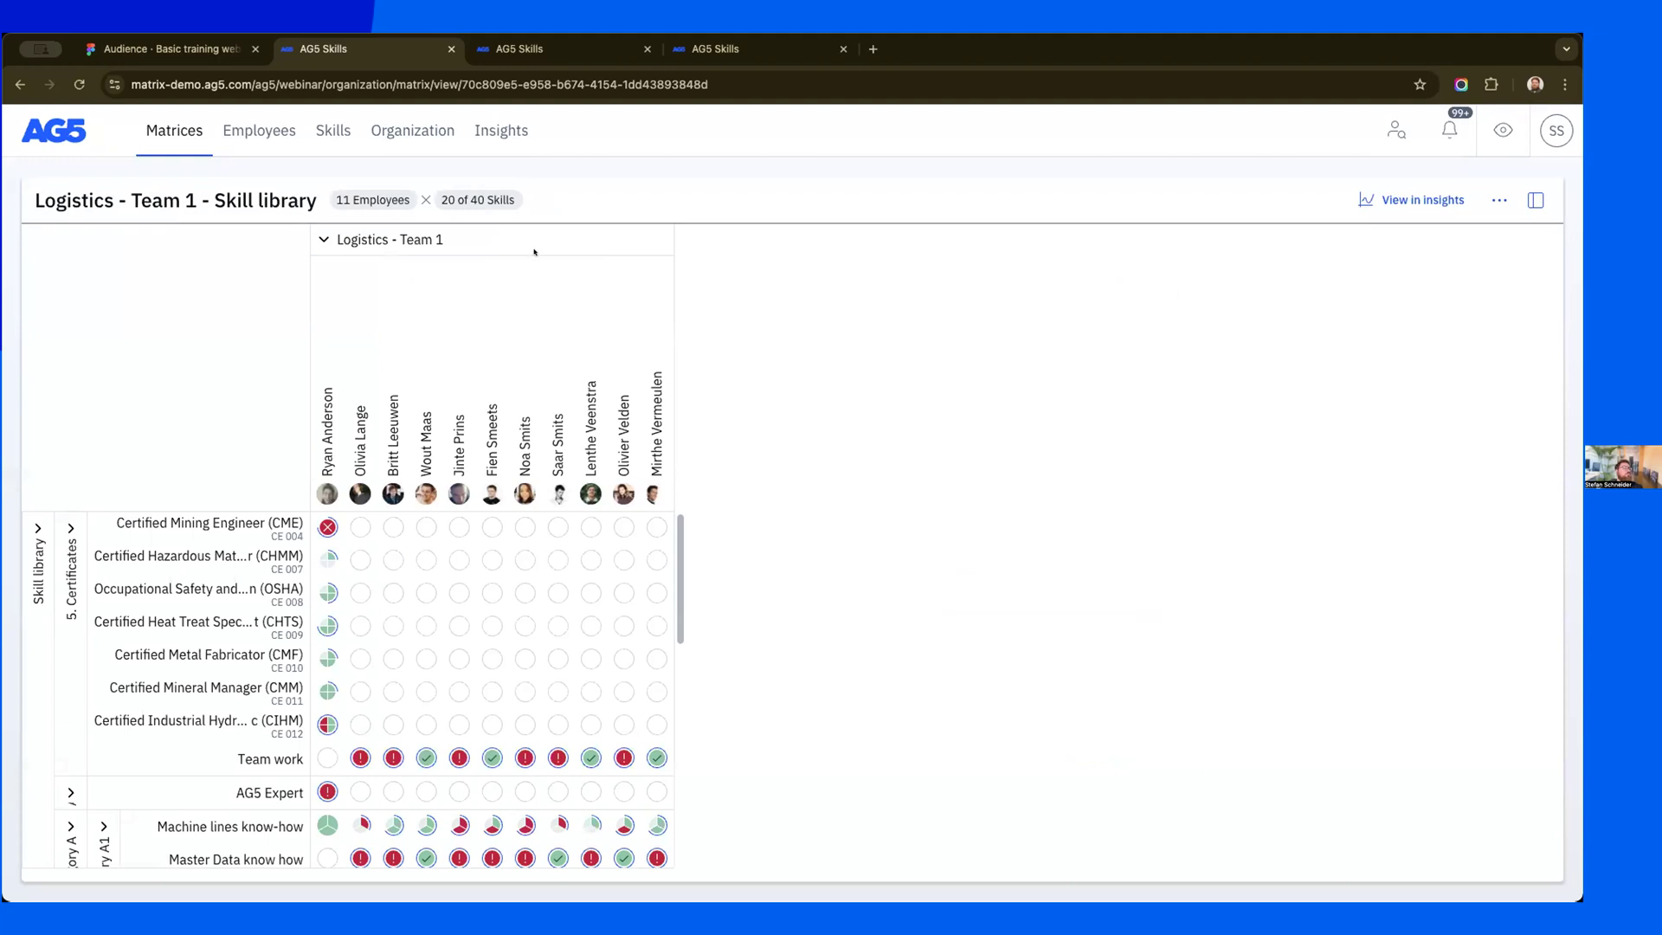
- Look through the filtered skill rows of the matrix and return to the first certificates
scroll(419, 690, down, 1)
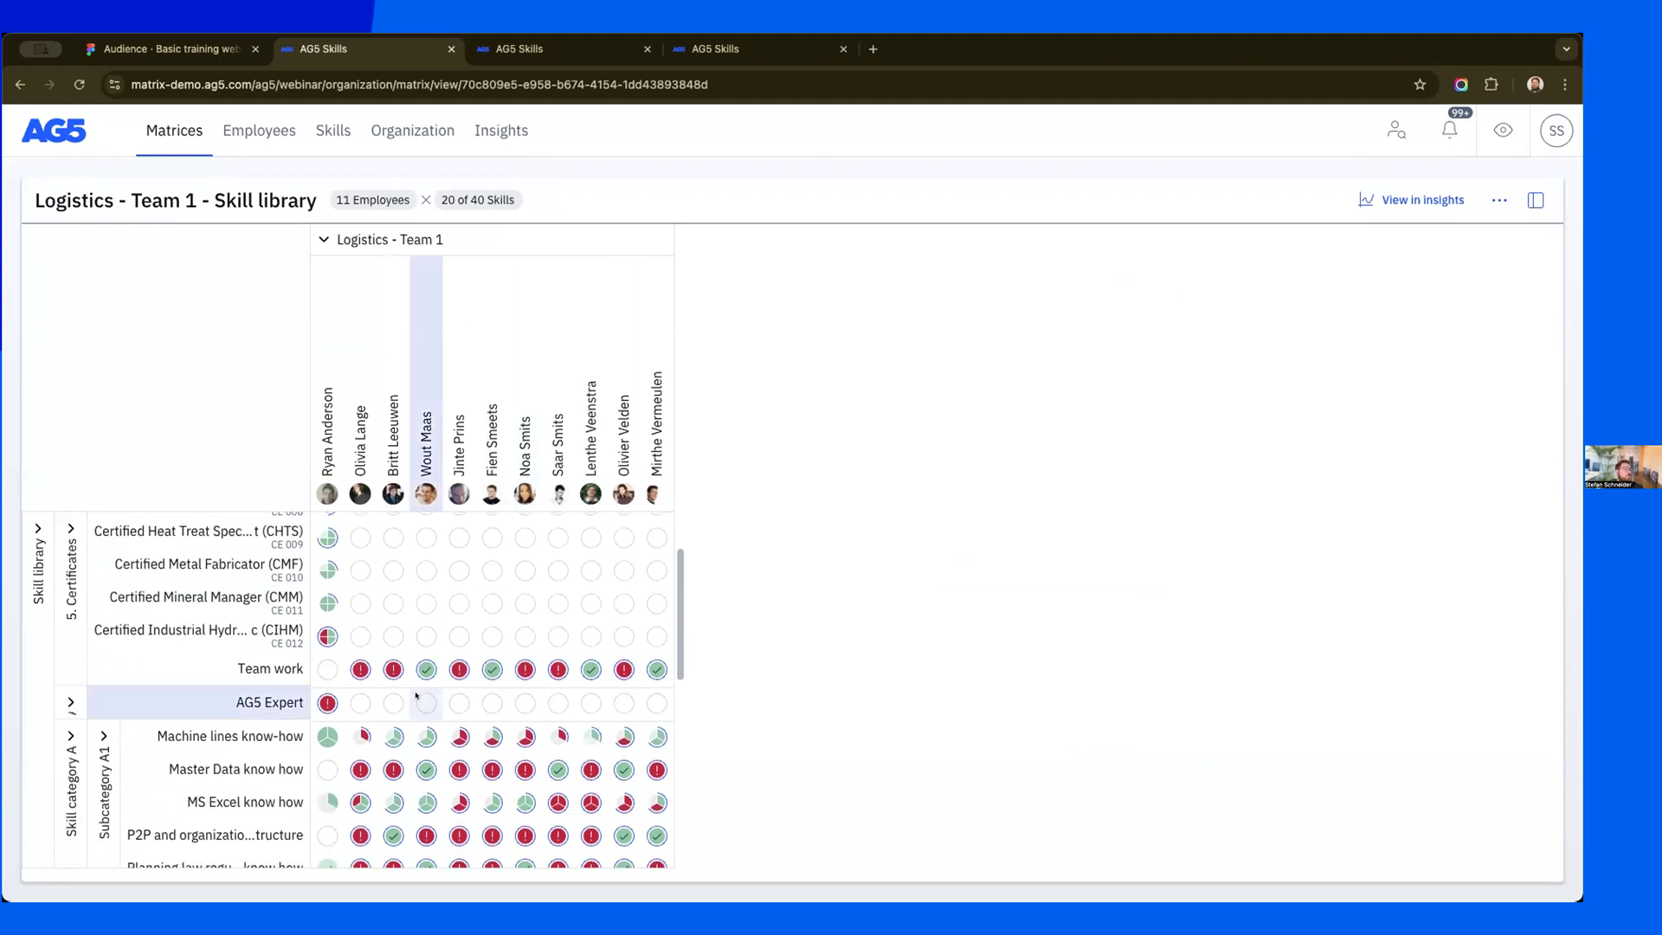
scroll(329, 606, up, 1)
scroll(328, 622, down, 1)
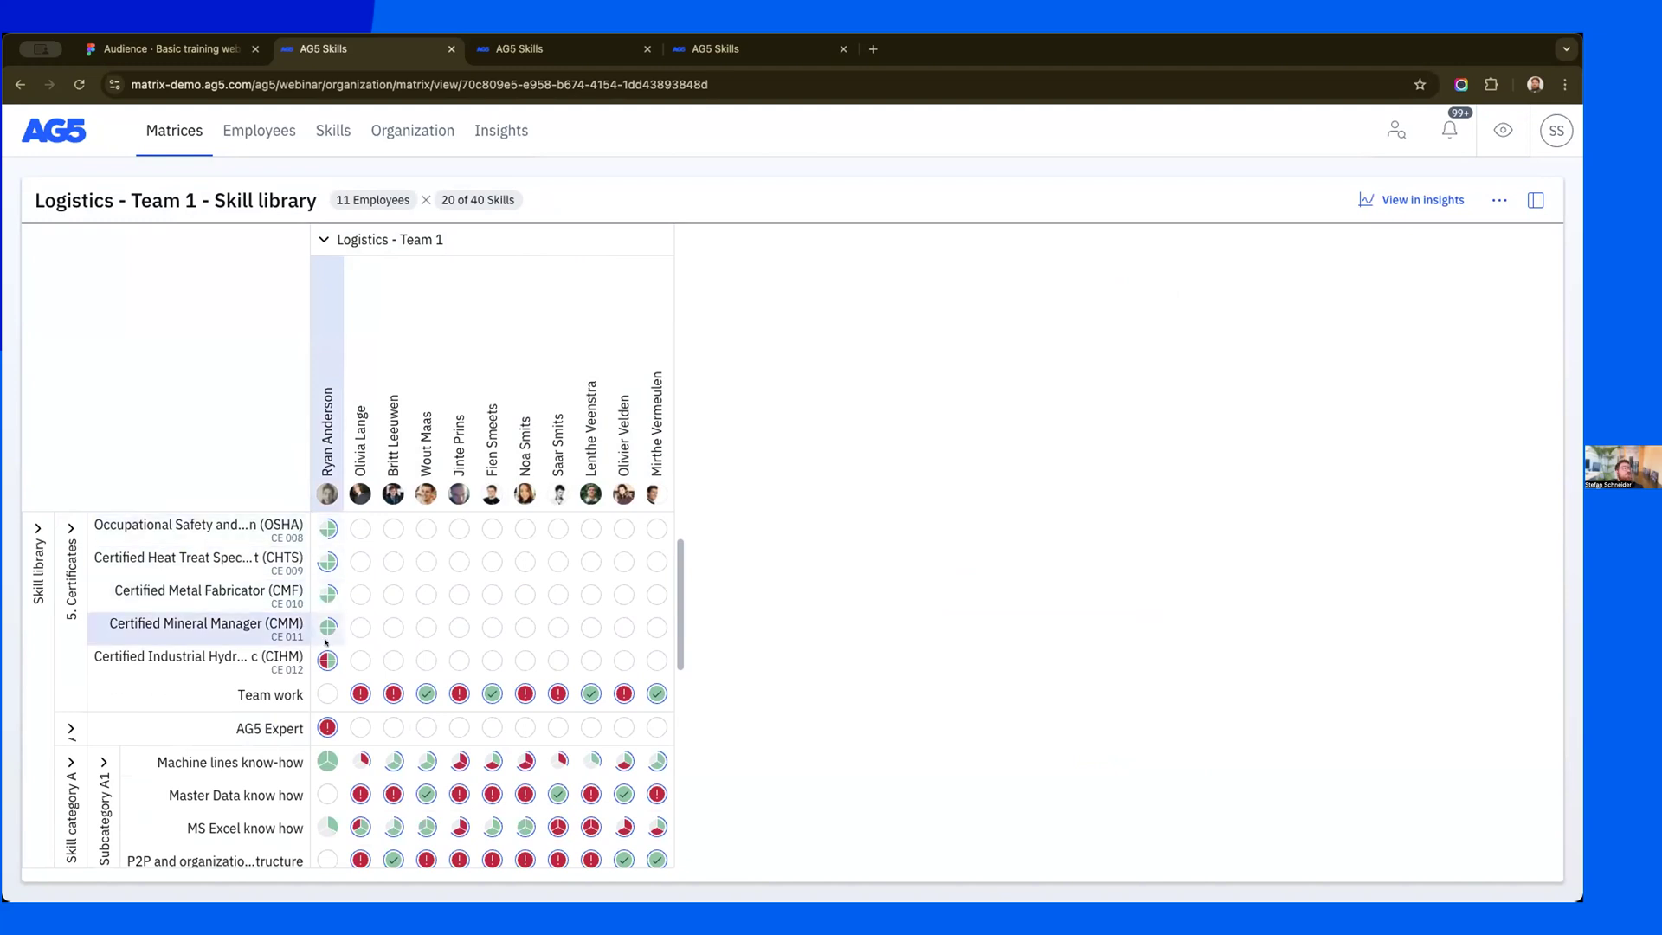
scroll(329, 628, down, 1)
scroll(329, 627, up, 1)
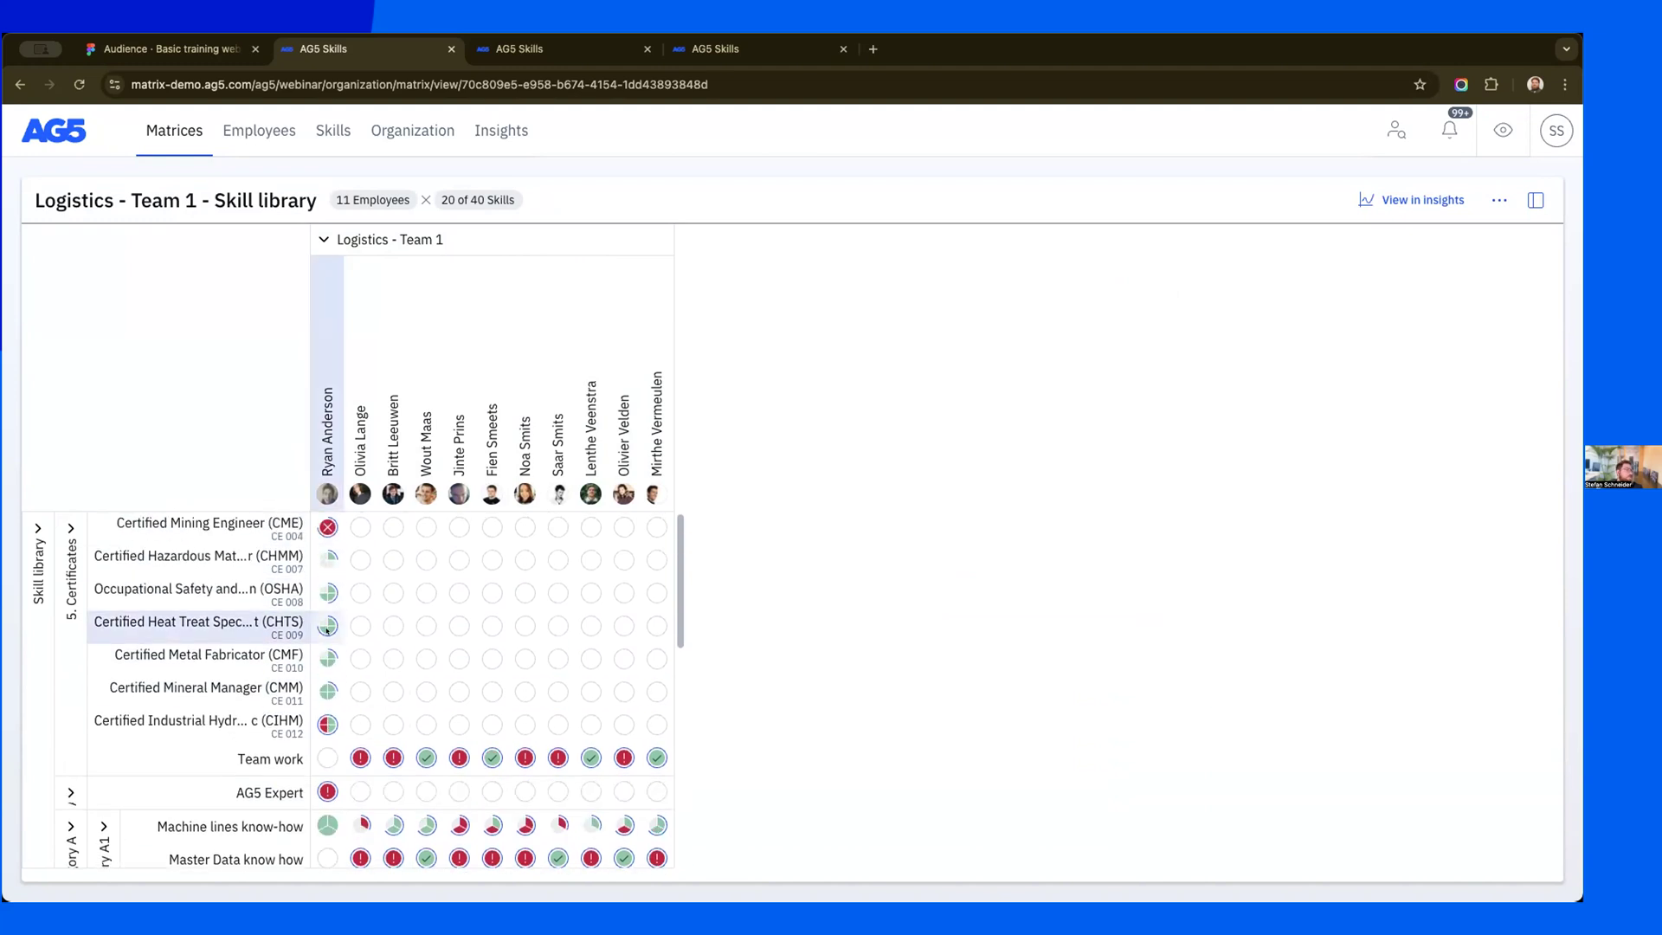
scroll(490, 624, down, 1)
scroll(490, 615, up, 1)
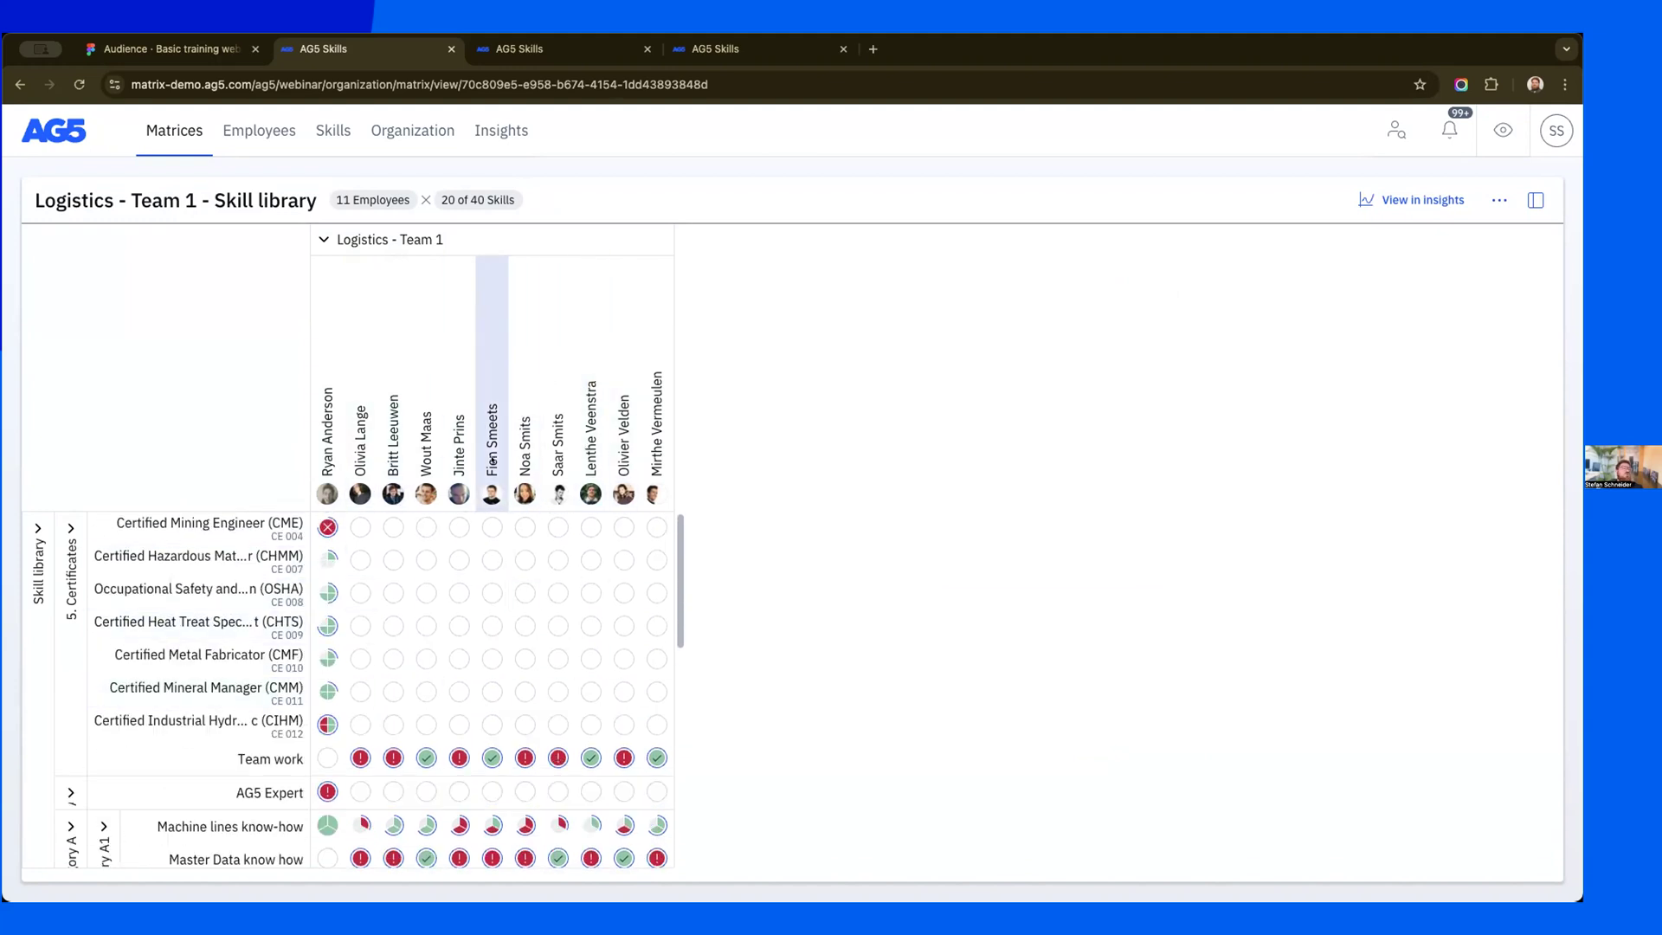
- Invert columns and rows through the matrix details and try out enlarging and reducing the column header size
click(1535, 199)
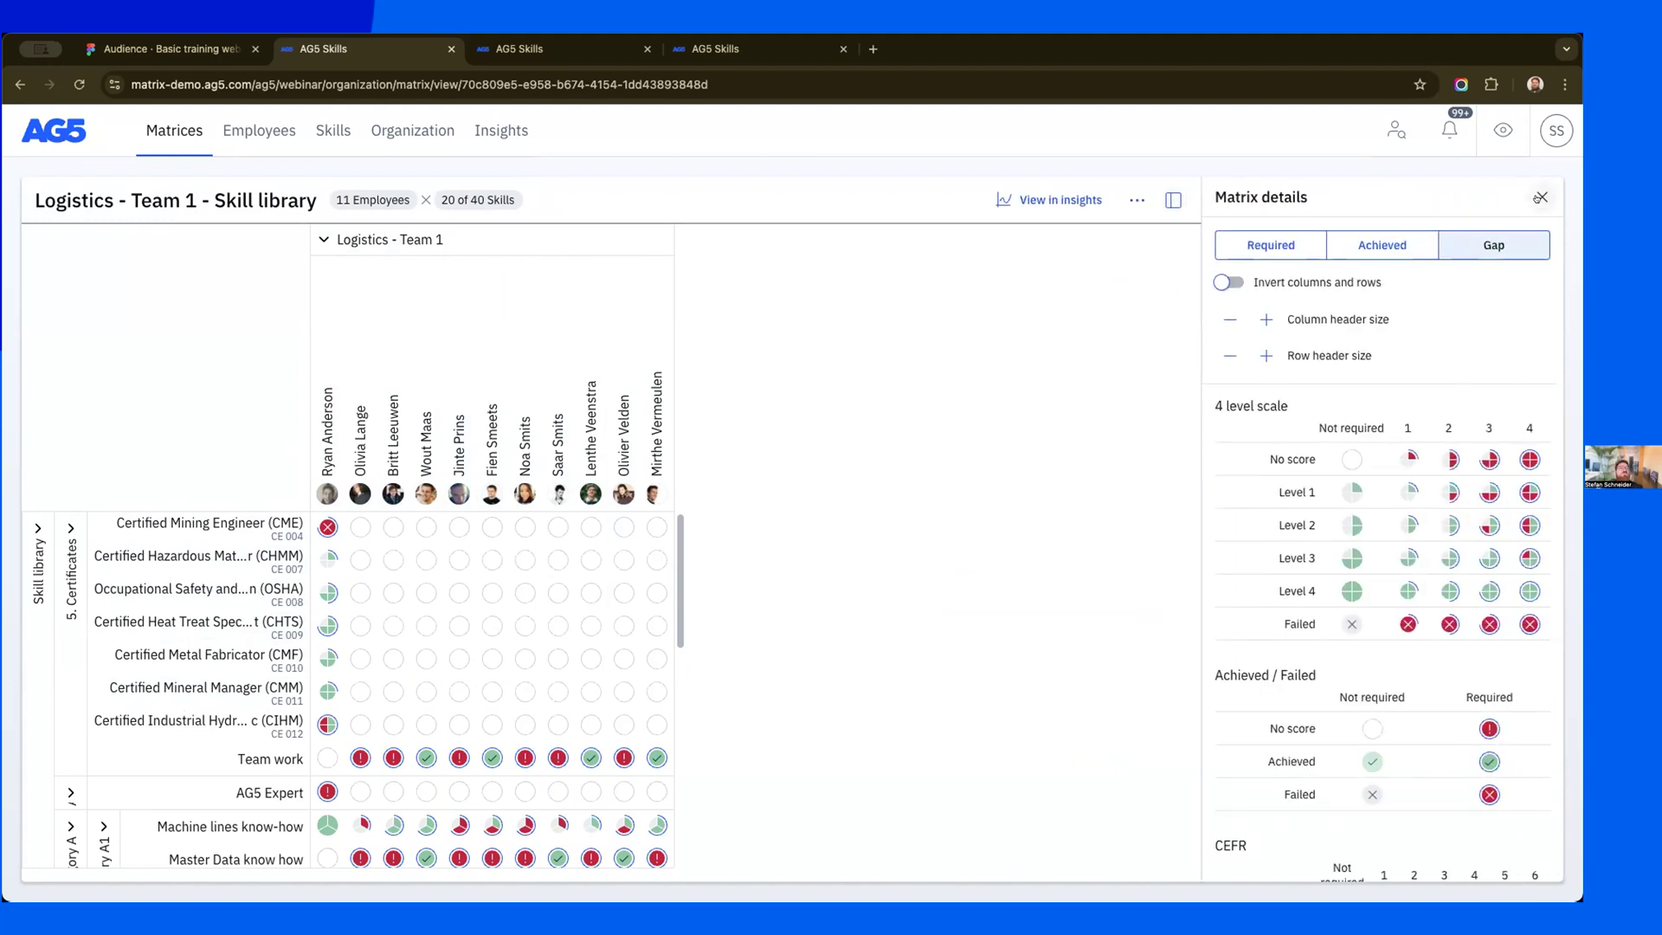
click(1224, 282)
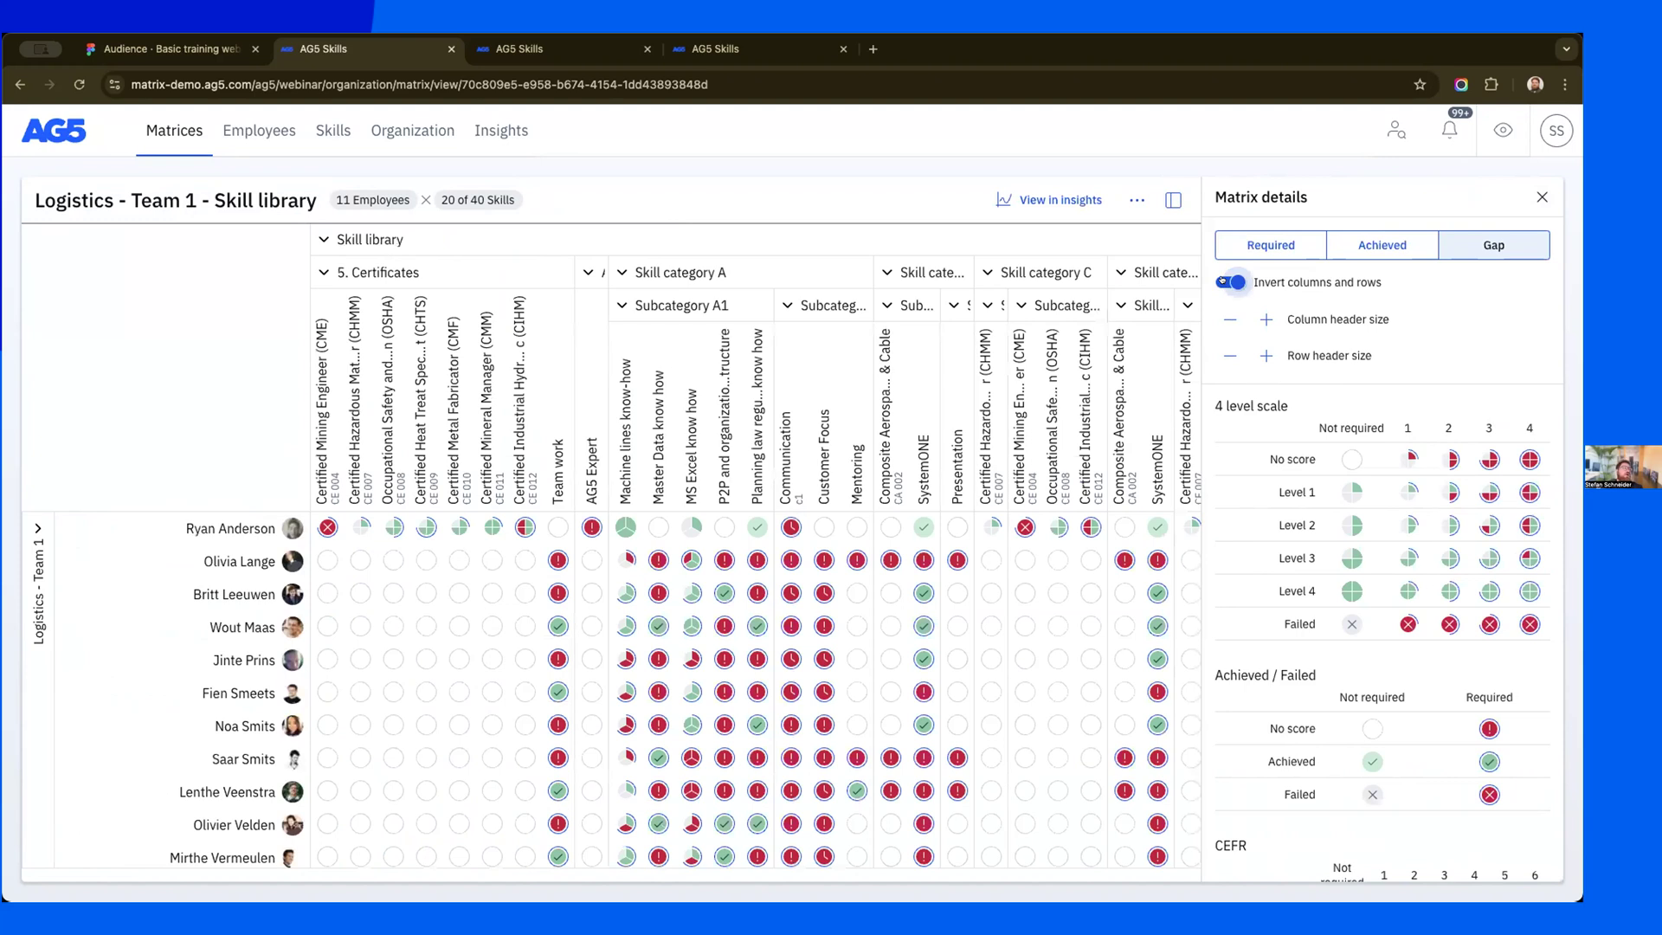
click(1263, 319)
click(1263, 320)
click(1263, 319)
click(1227, 315)
click(1225, 311)
- Examine the legend of rating scales and statuses down to the Status section, then close the matrix details
scroll(1401, 545, down, 4)
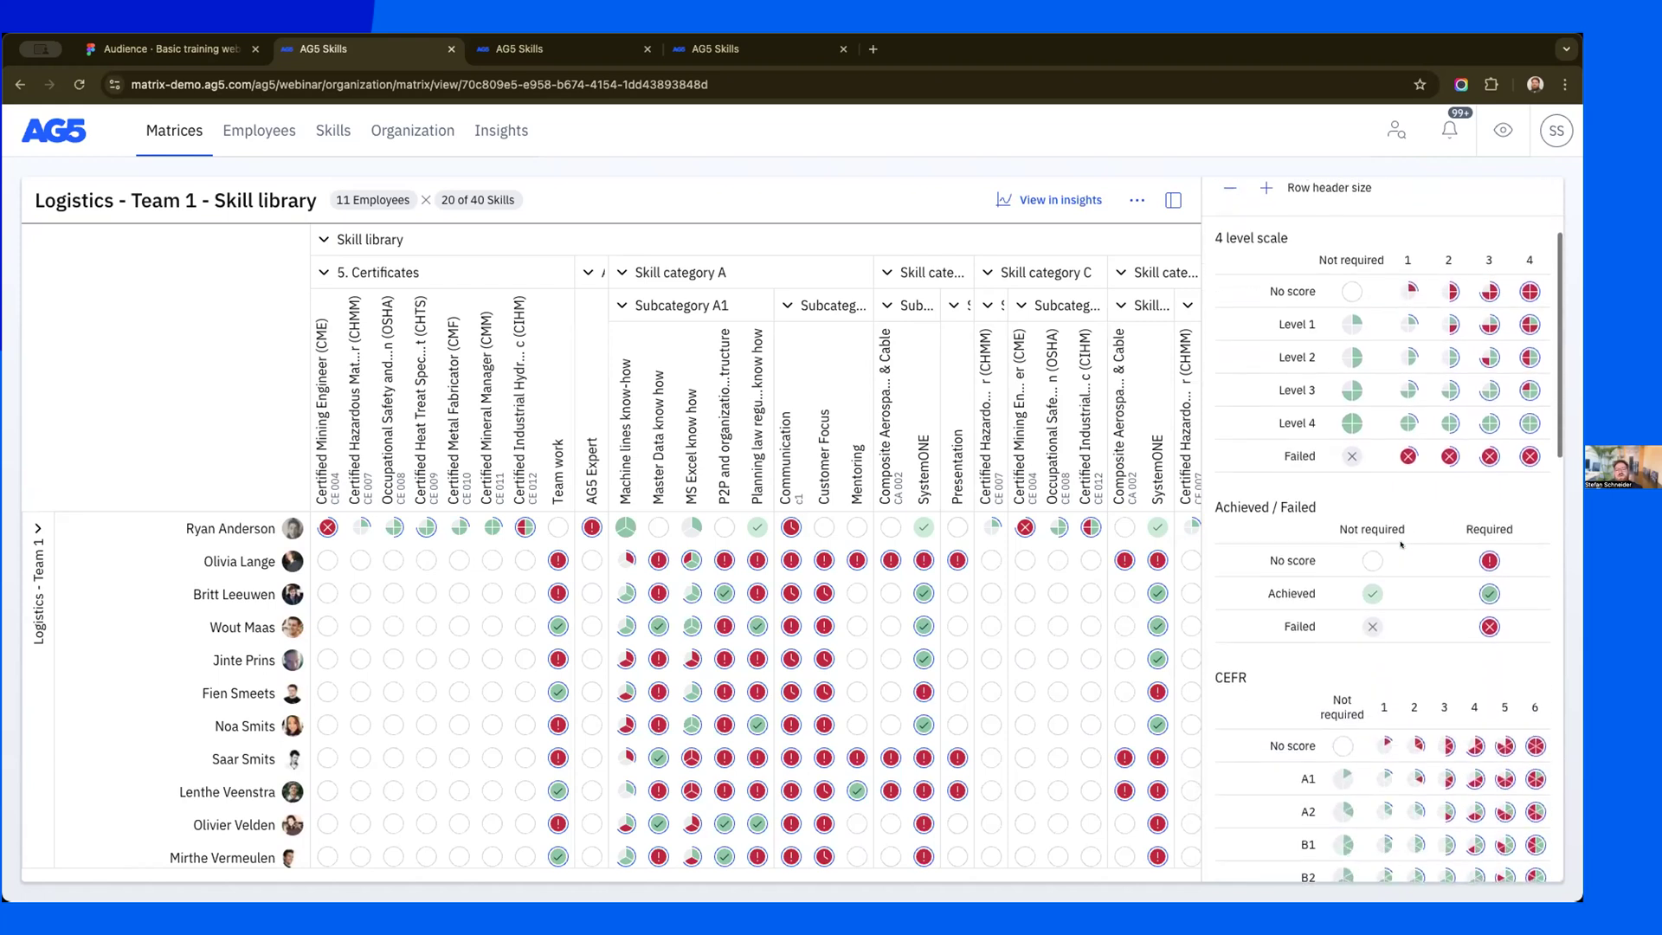
scroll(1400, 545, down, 5)
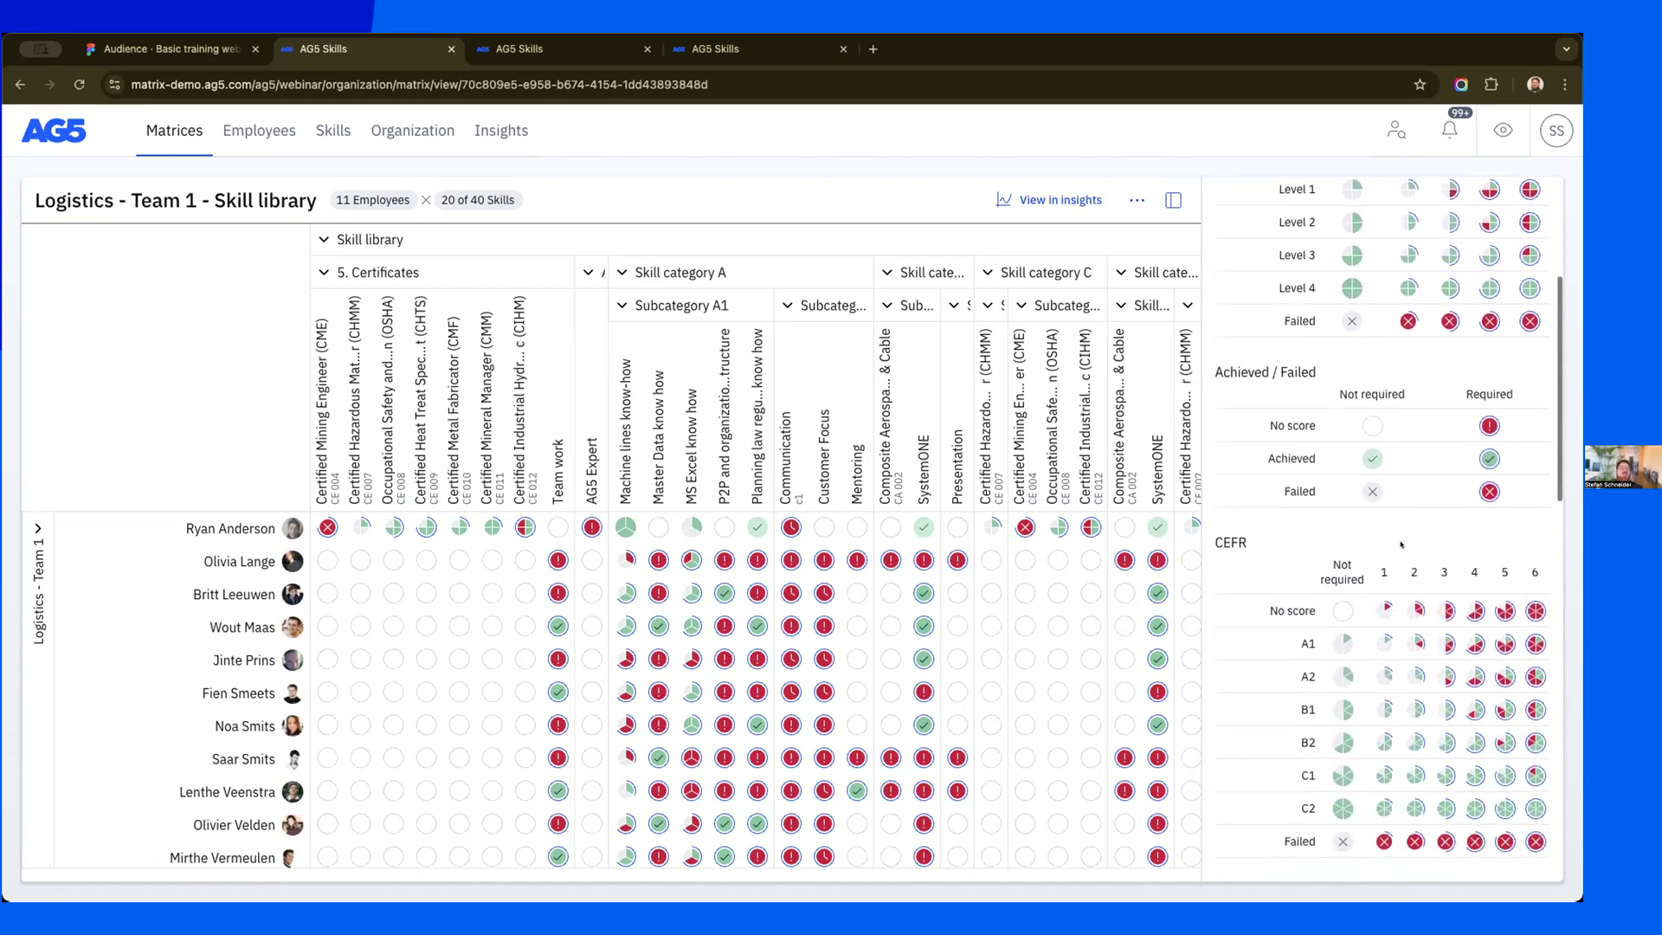
scroll(1401, 545, down, 10)
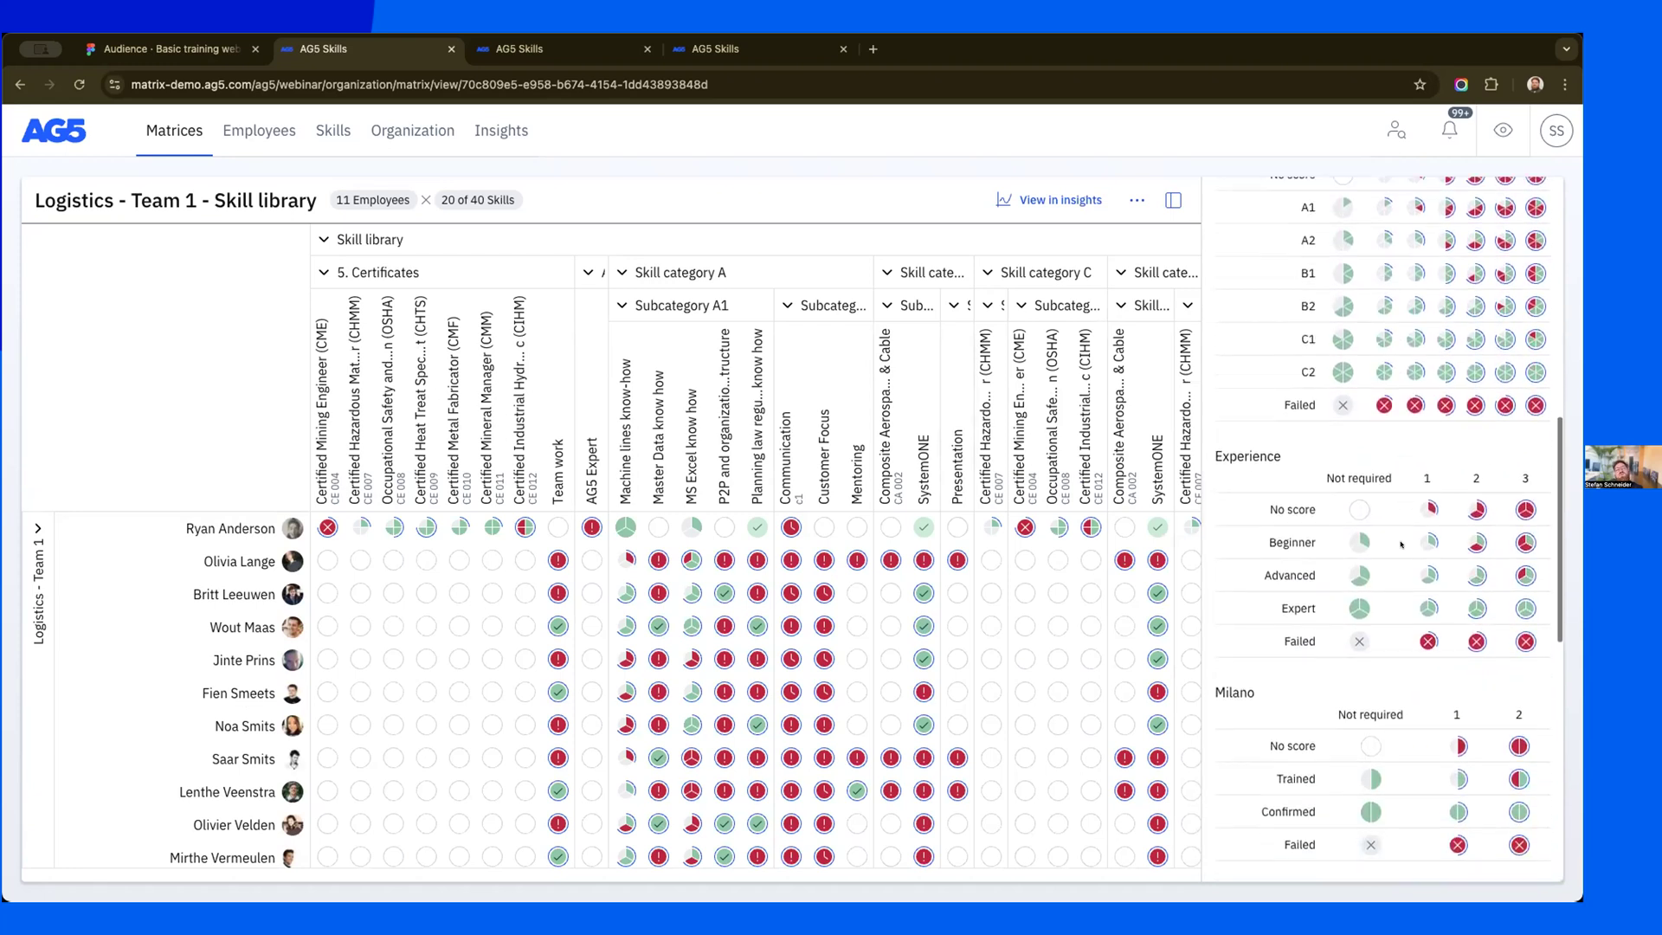
scroll(1401, 545, down, 10)
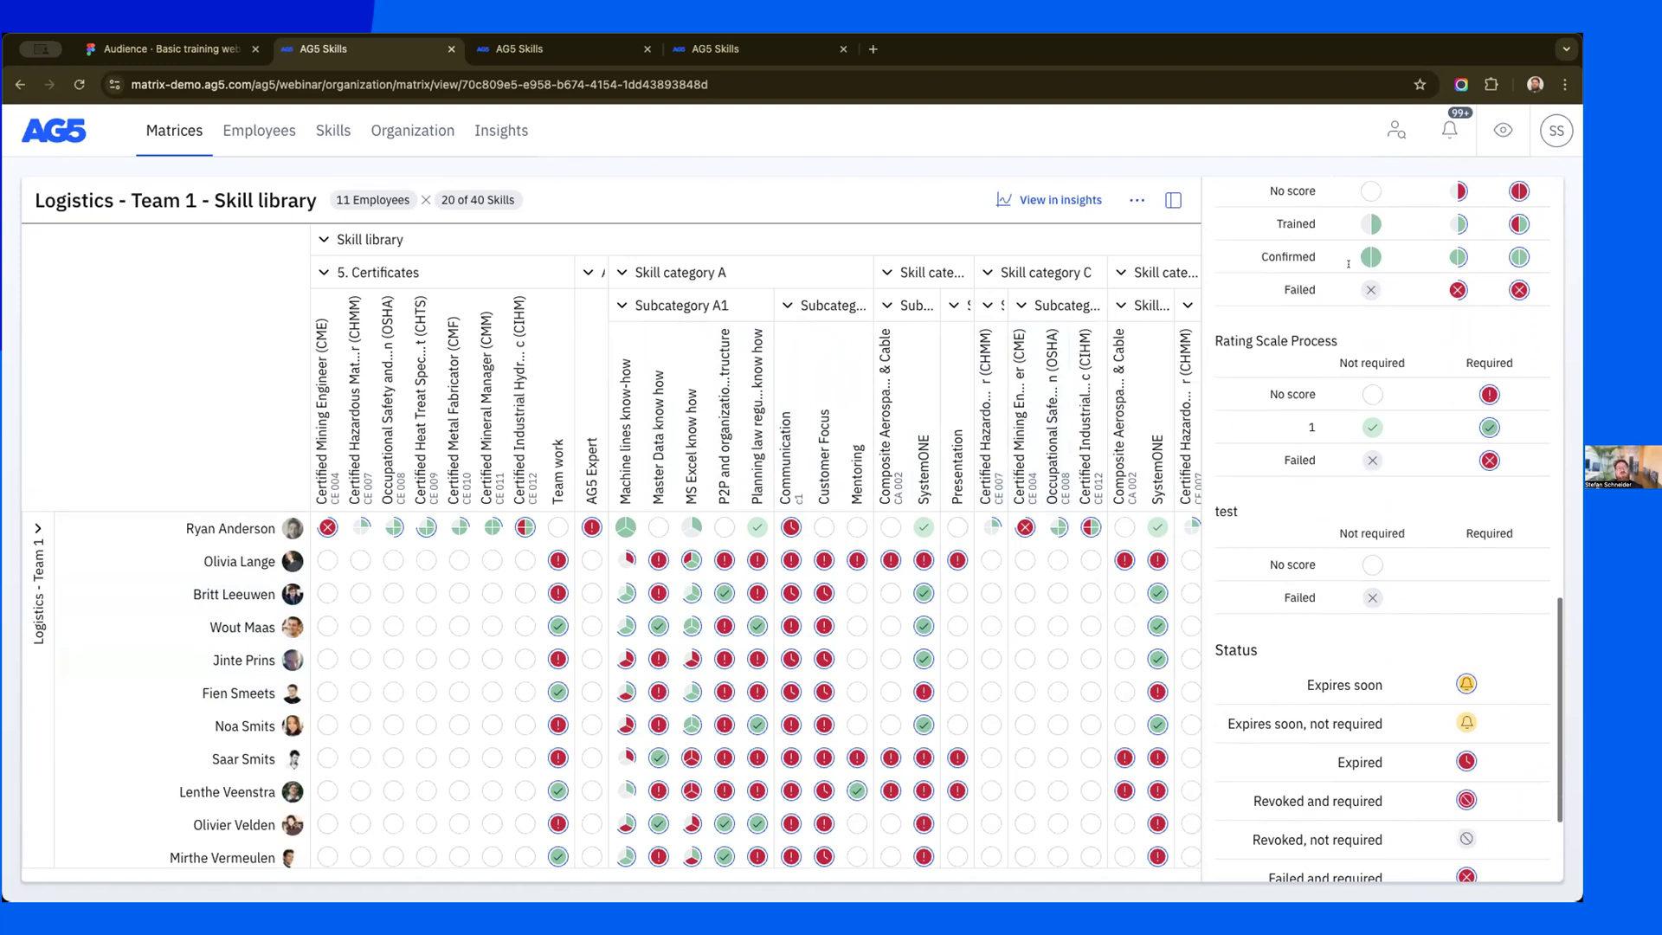
click(1173, 200)
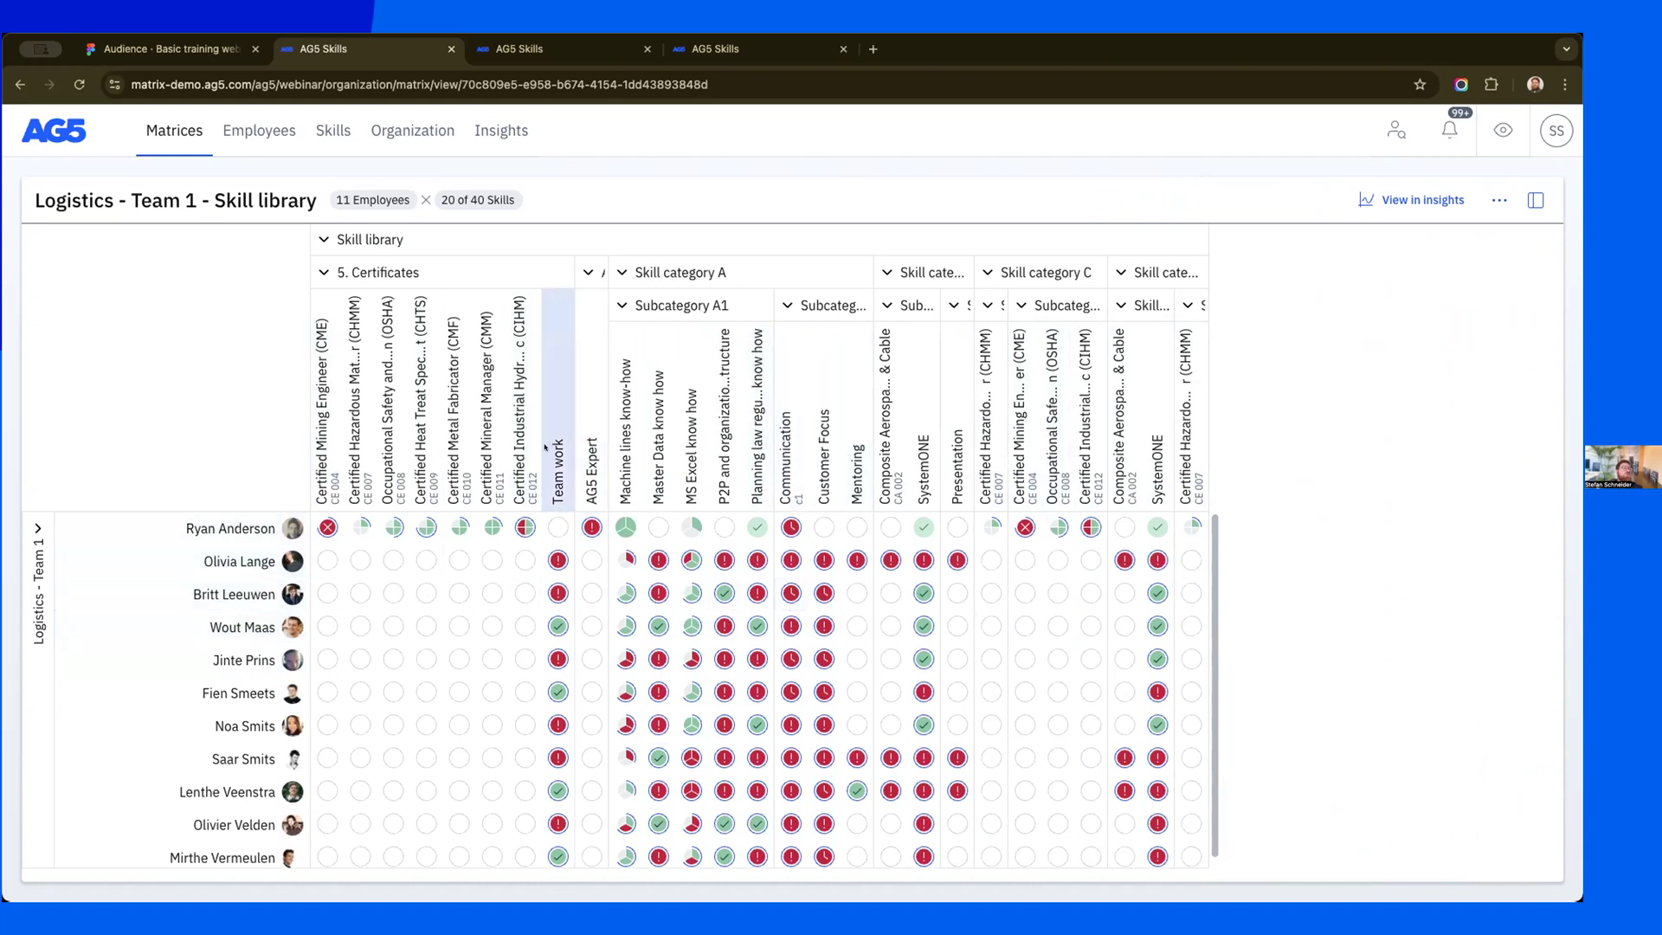
- Add an Achieved result for the Team work skill to the second employee in the matrix and save it
click(558, 560)
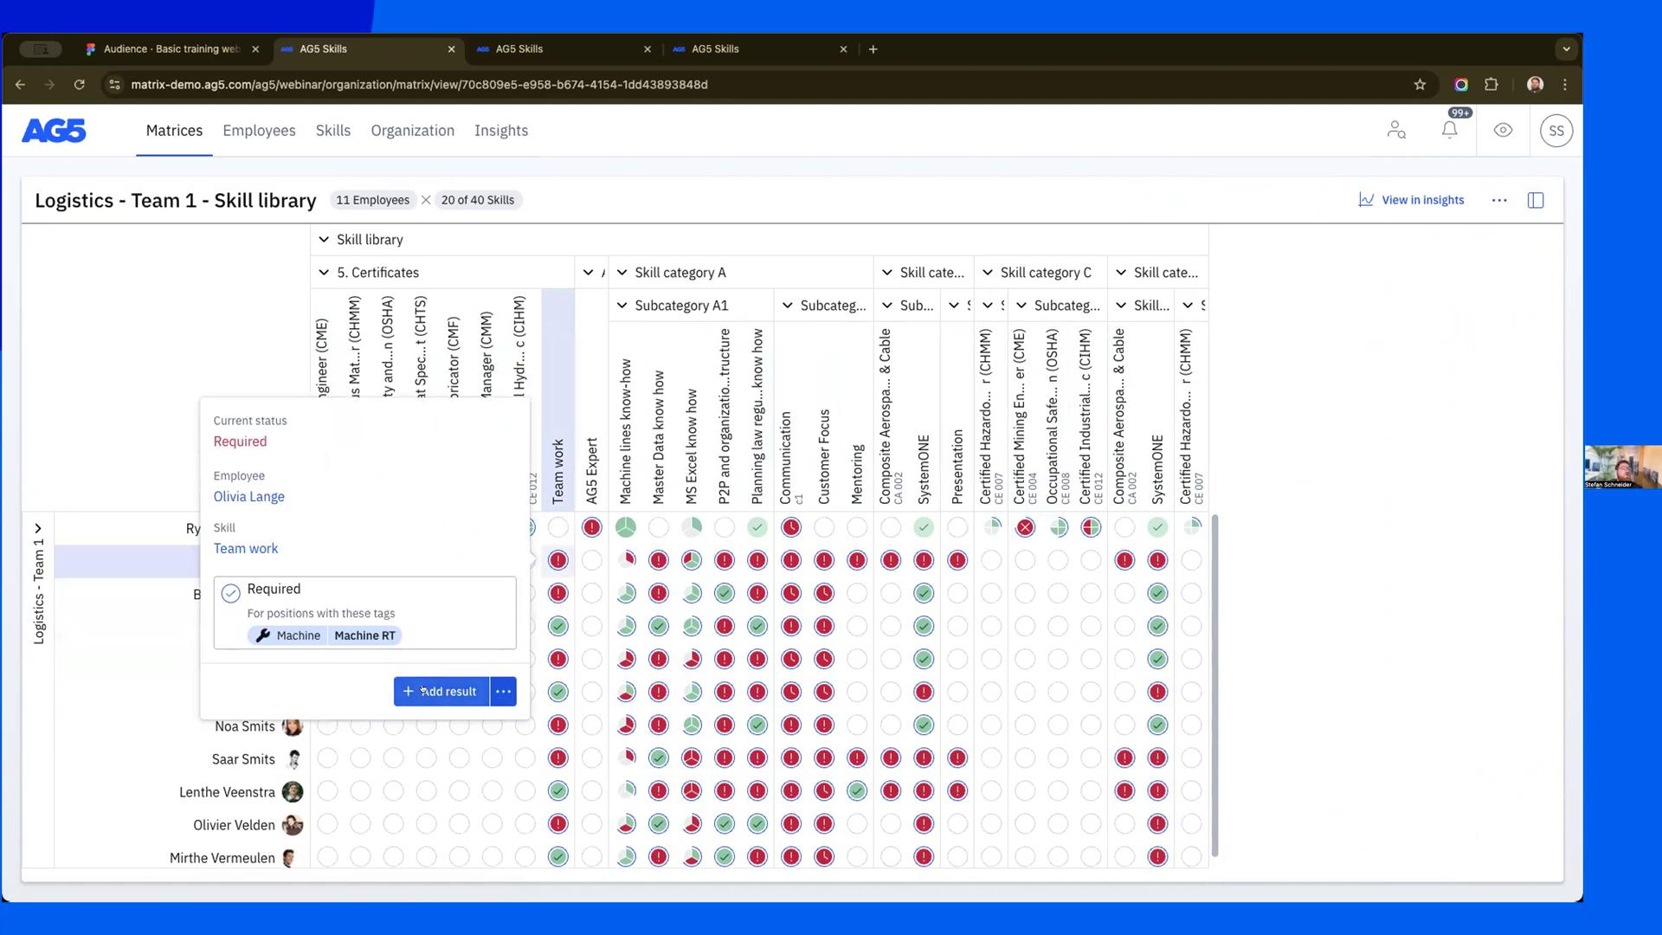
click(448, 690)
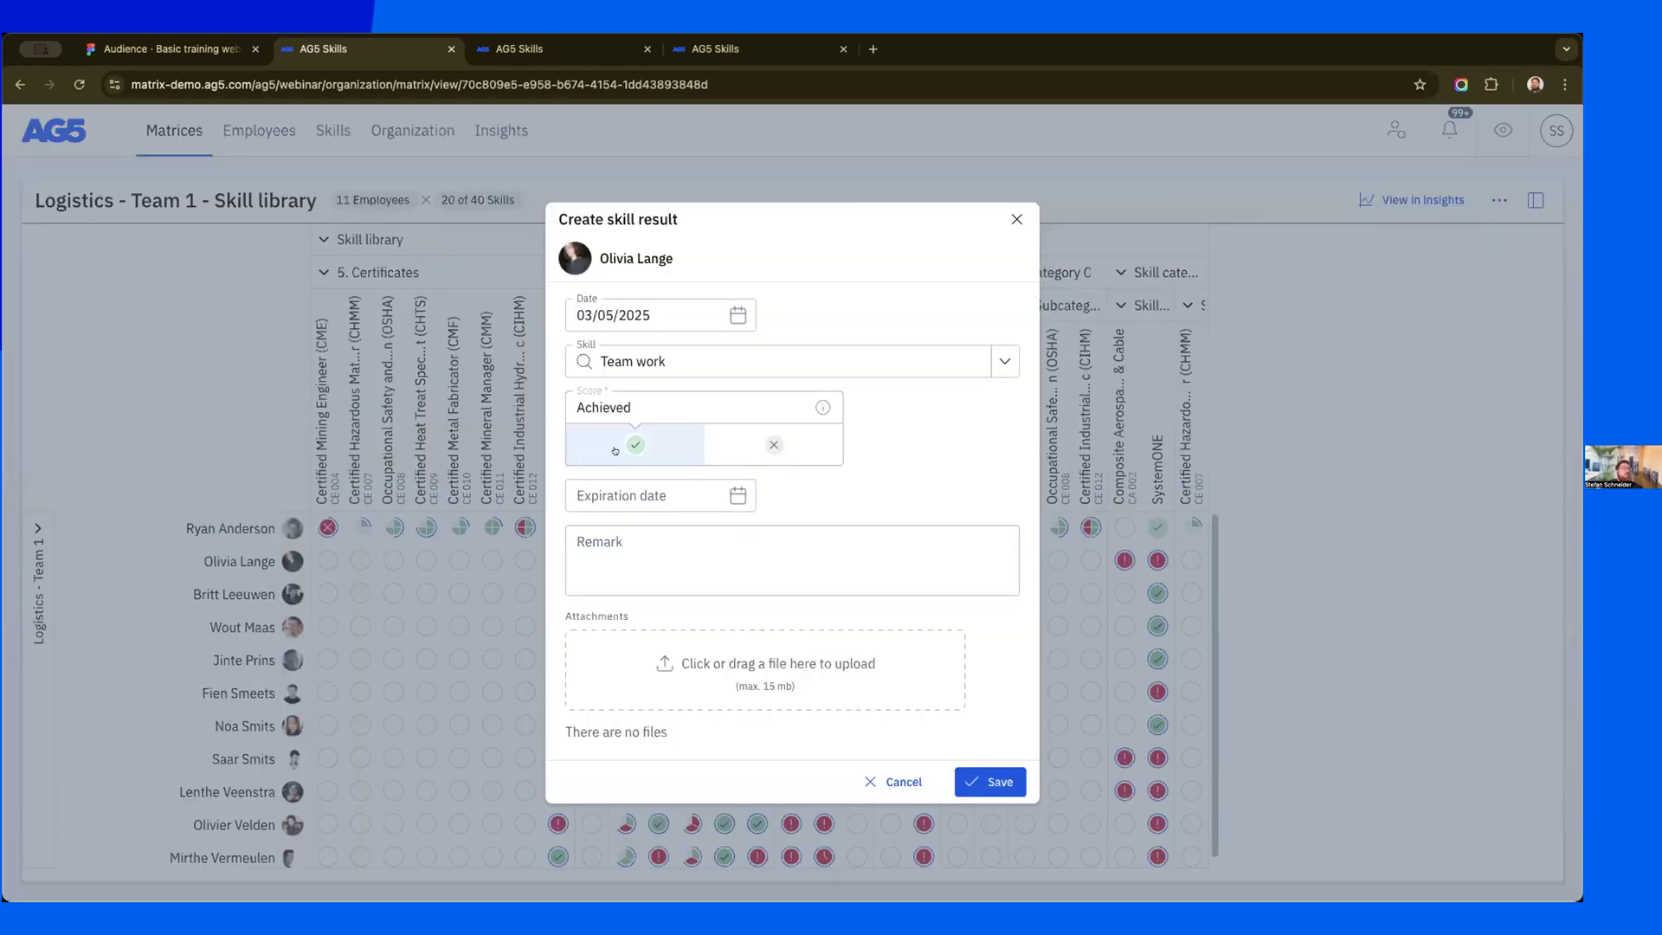
click(616, 450)
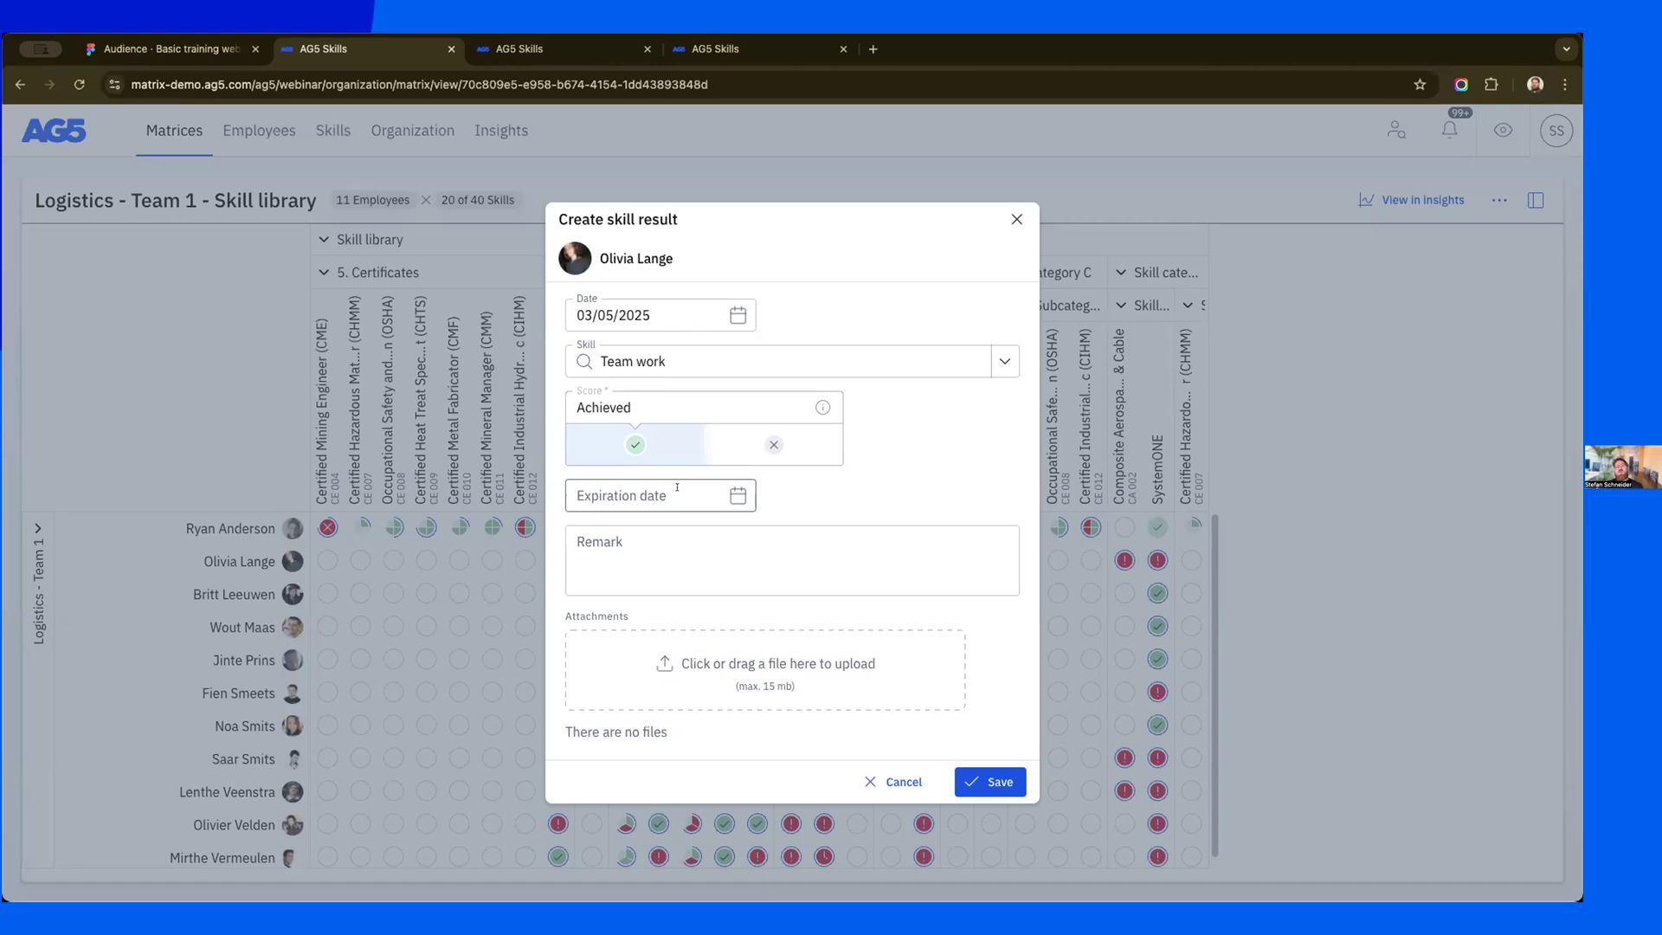
click(651, 541)
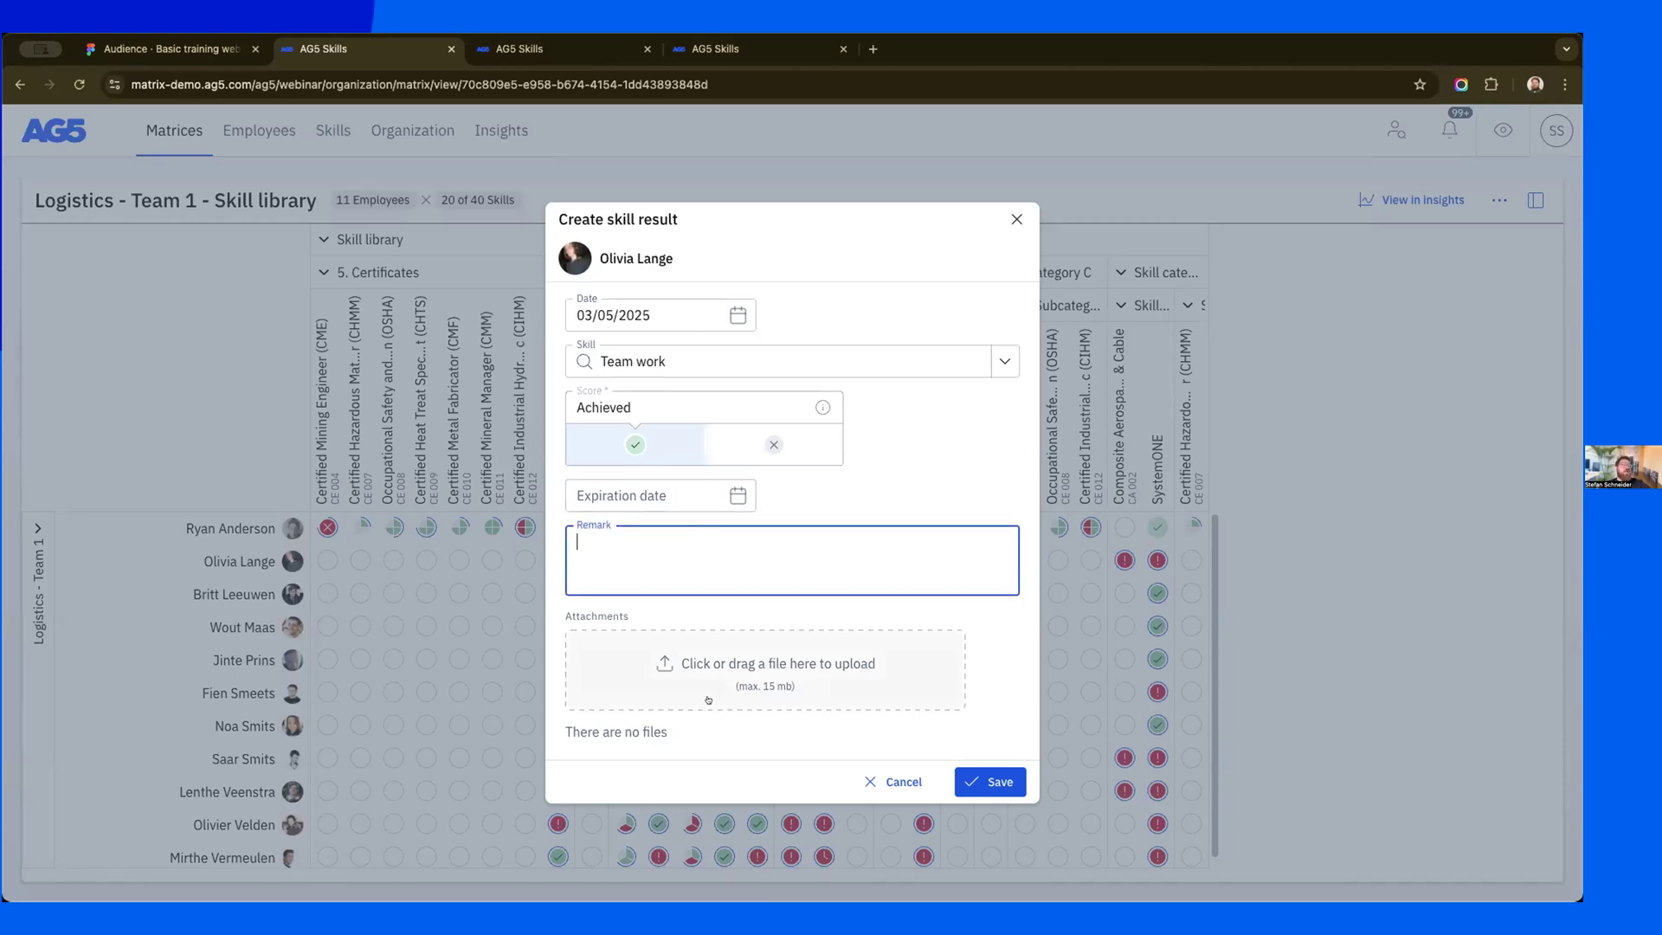
click(1000, 782)
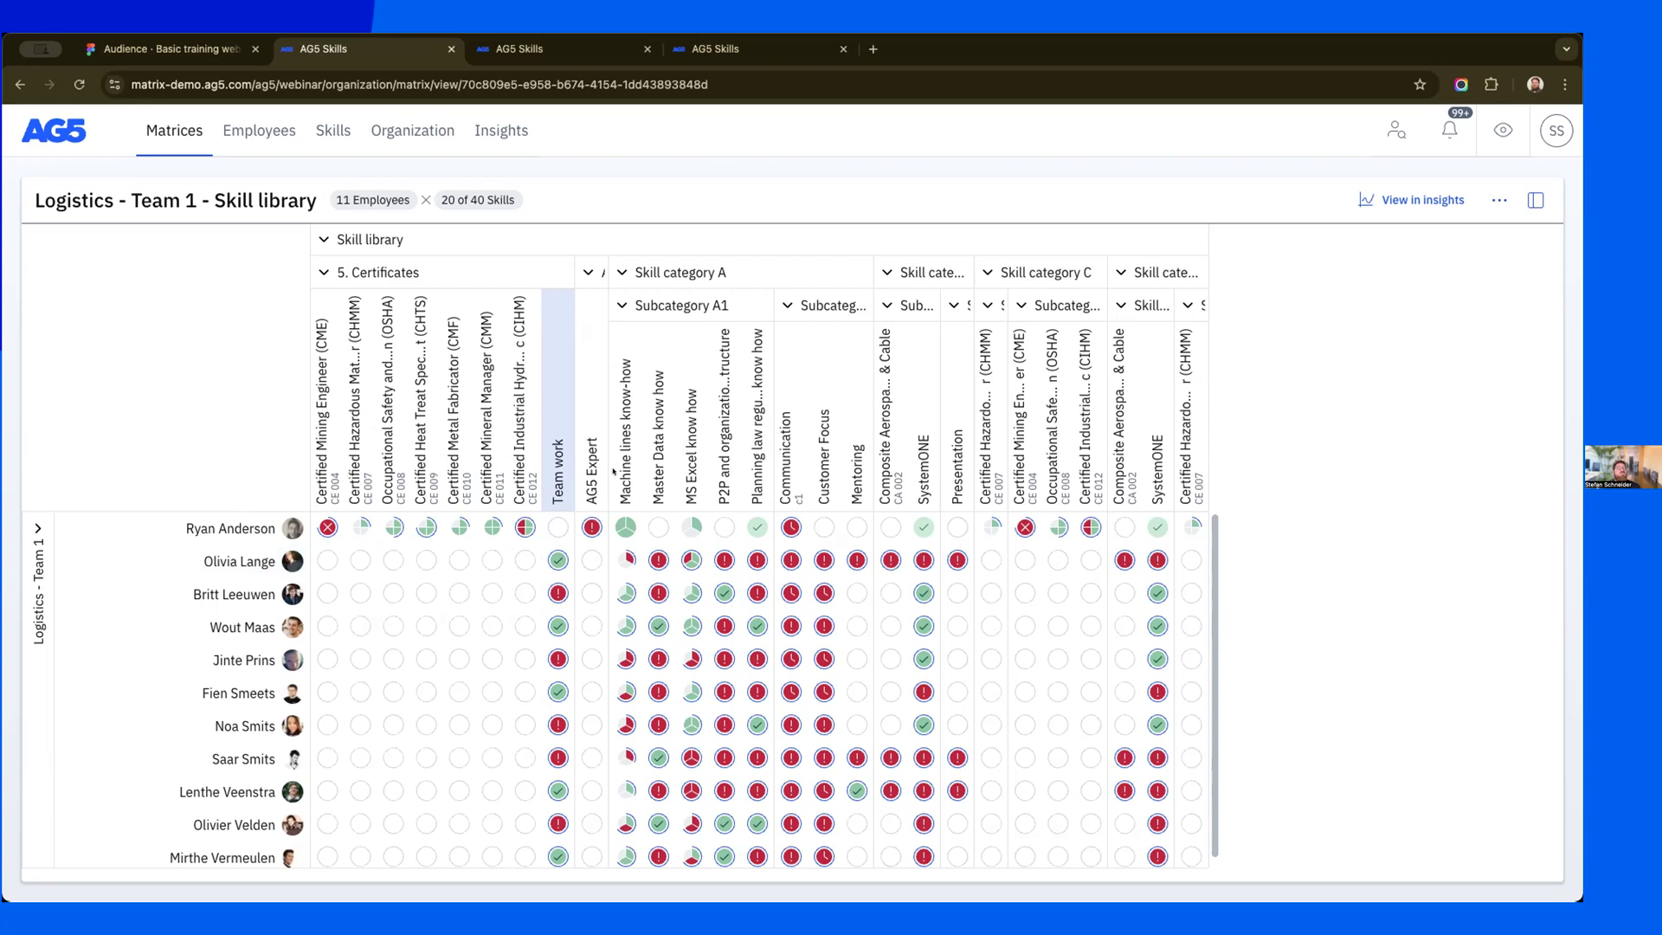
- Start adding multiple results for Communication with the shared score Achieved and Certificate.pdf attached, and proceed to the individual data
scroll(796, 833, down, 1)
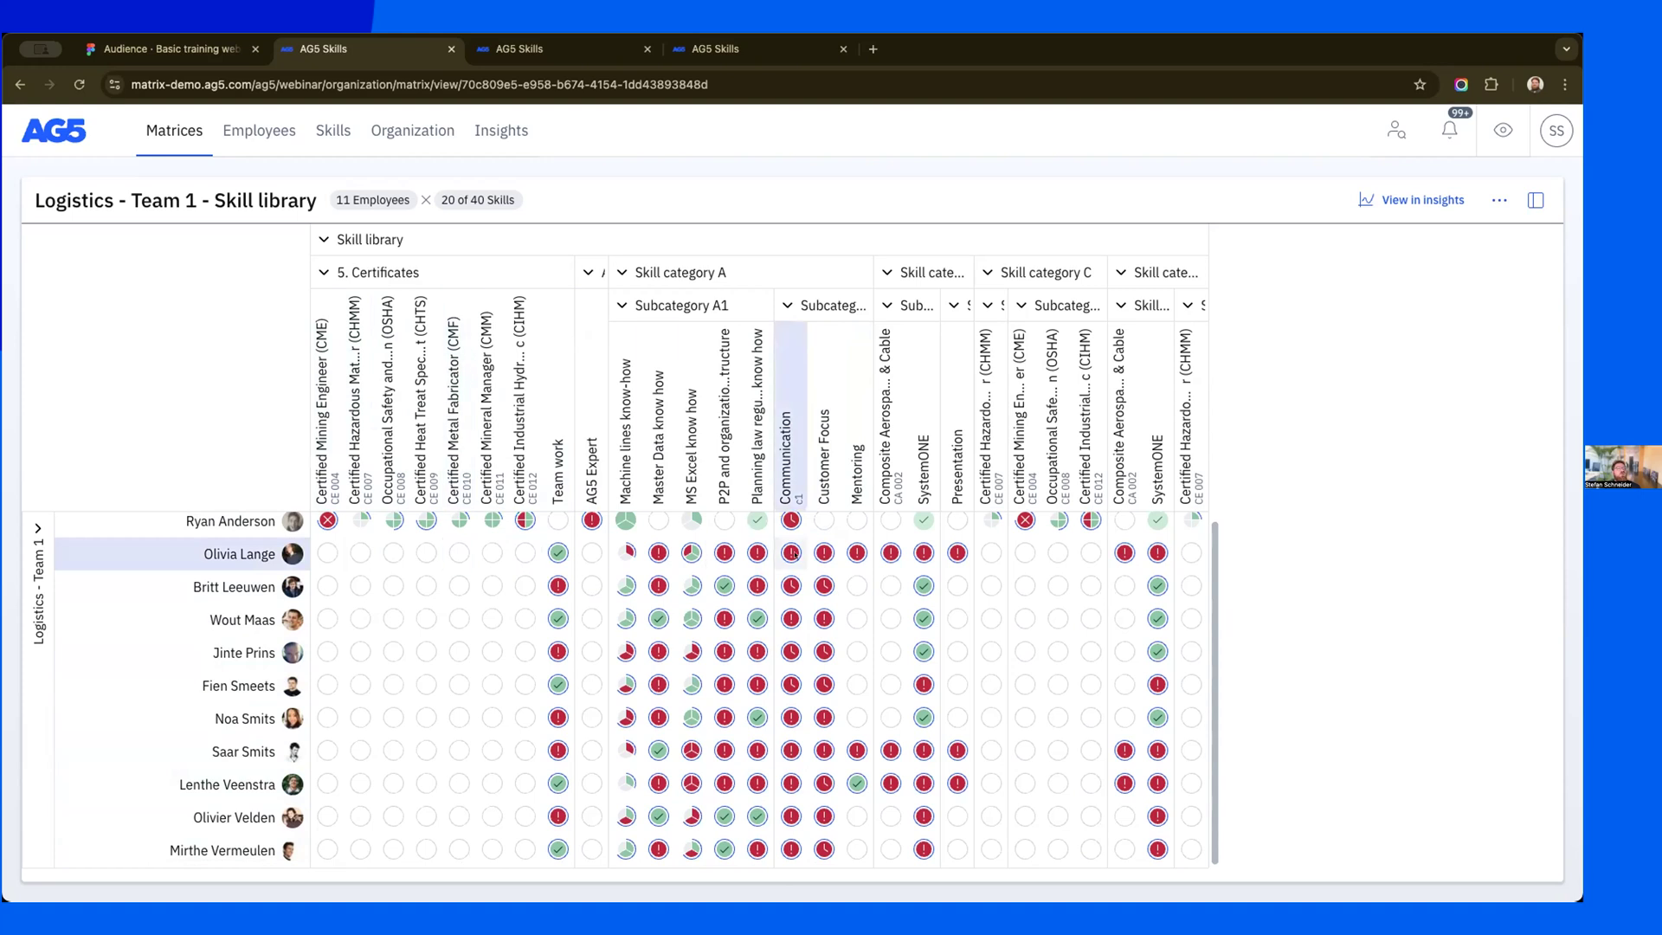
click(786, 465)
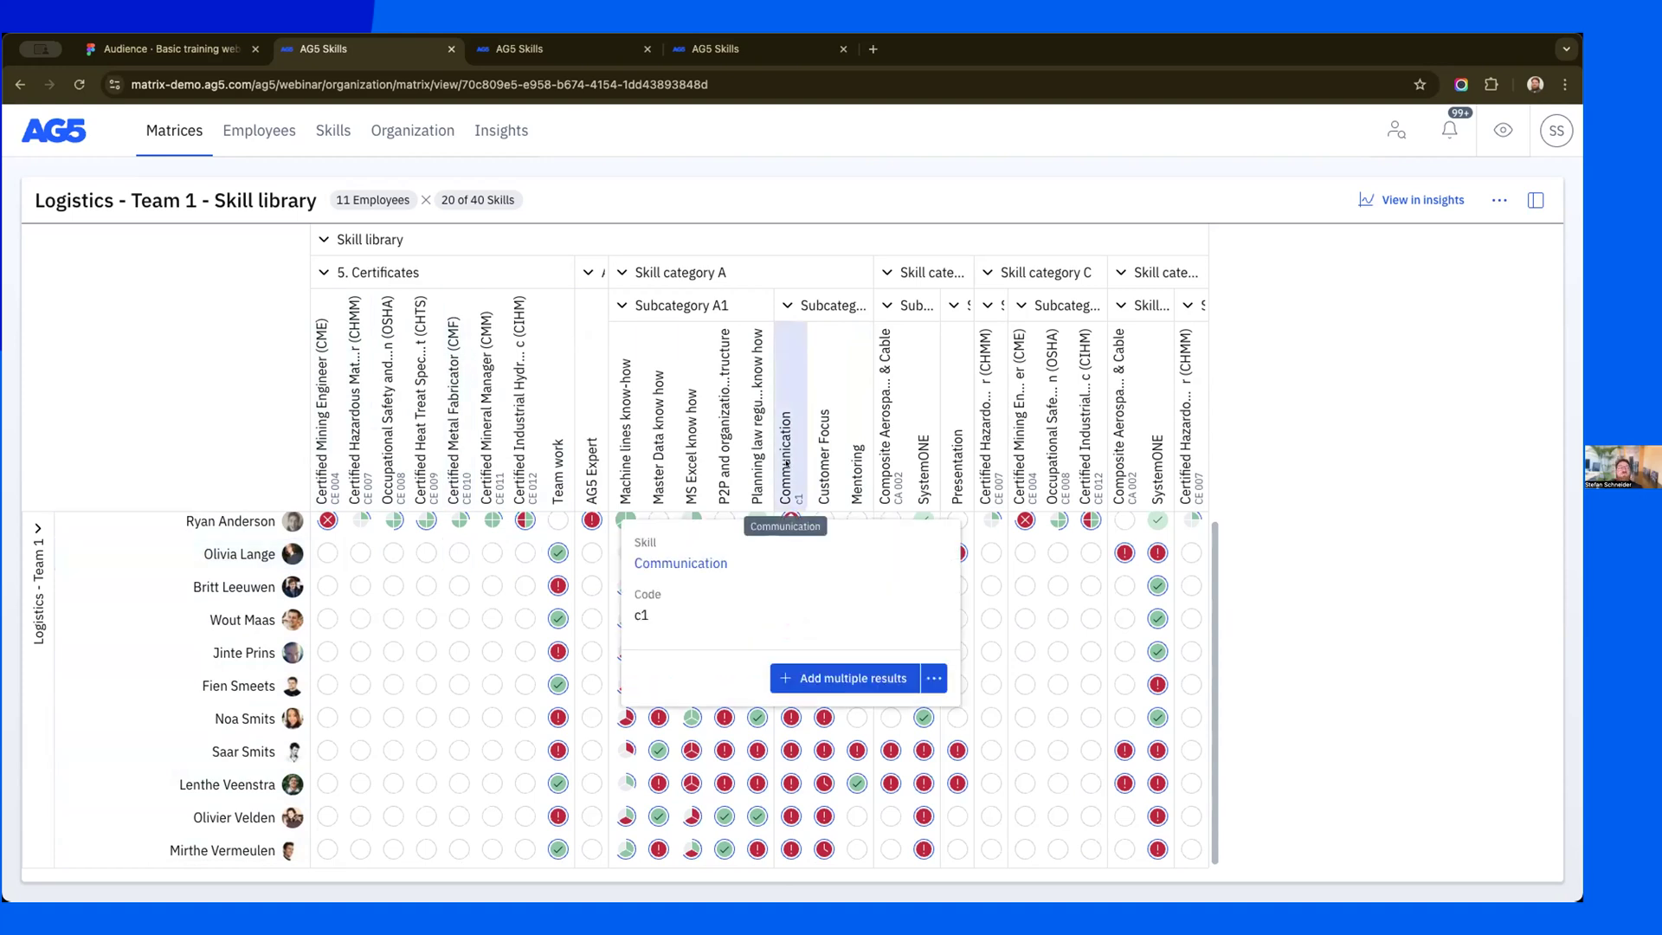
click(866, 678)
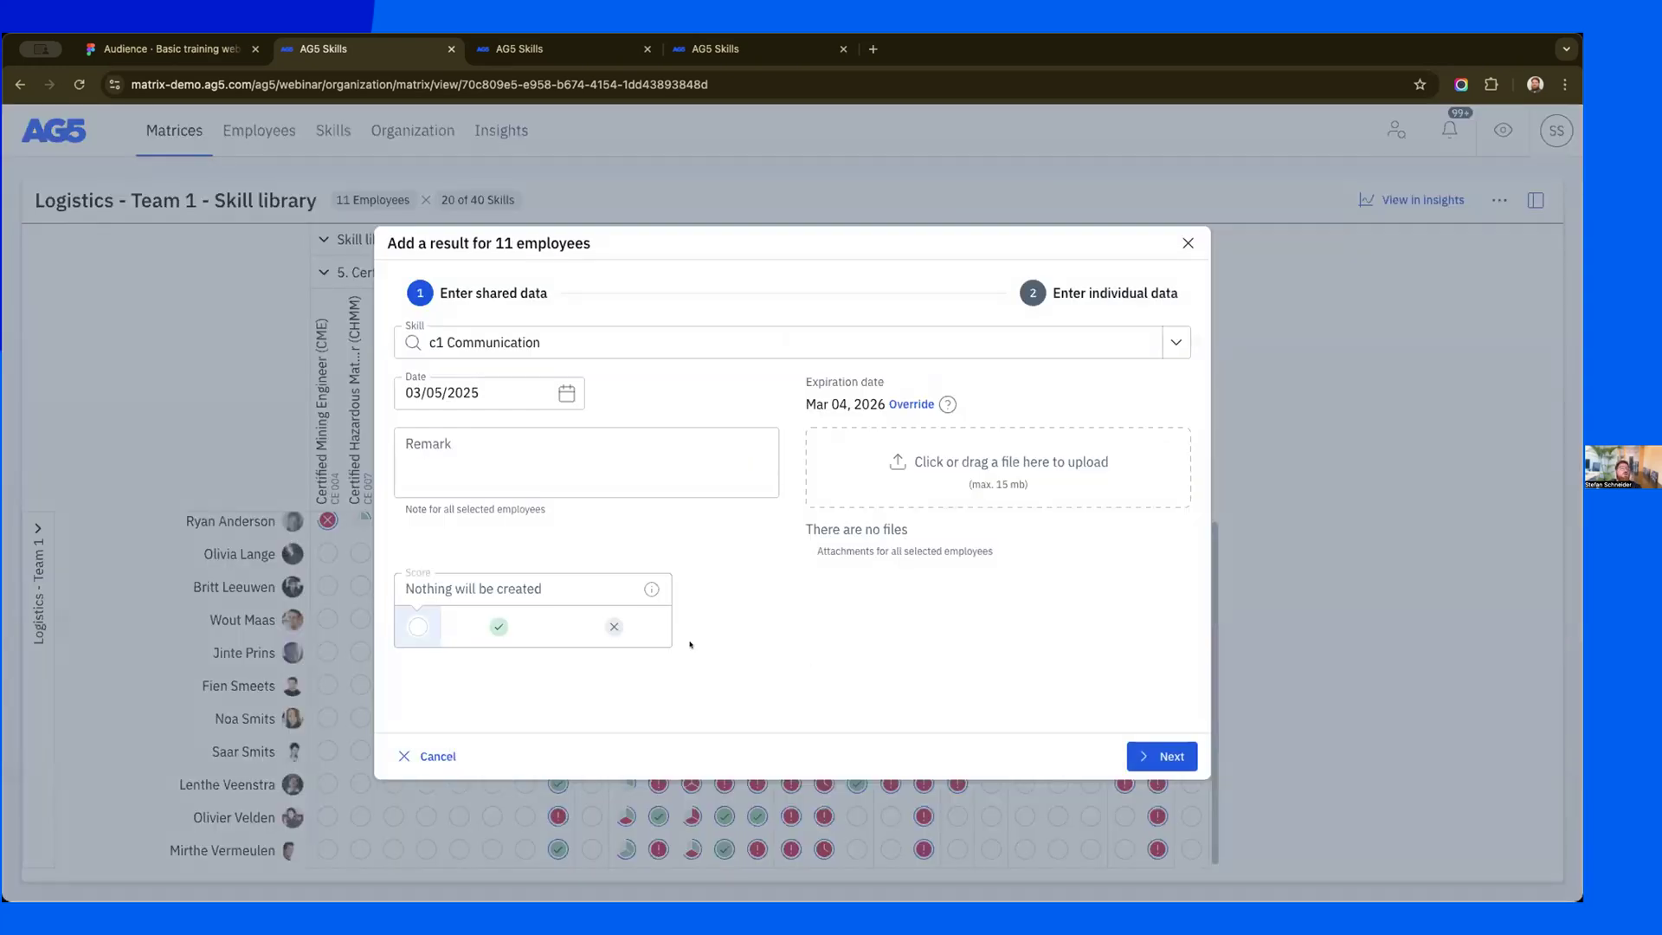
click(488, 621)
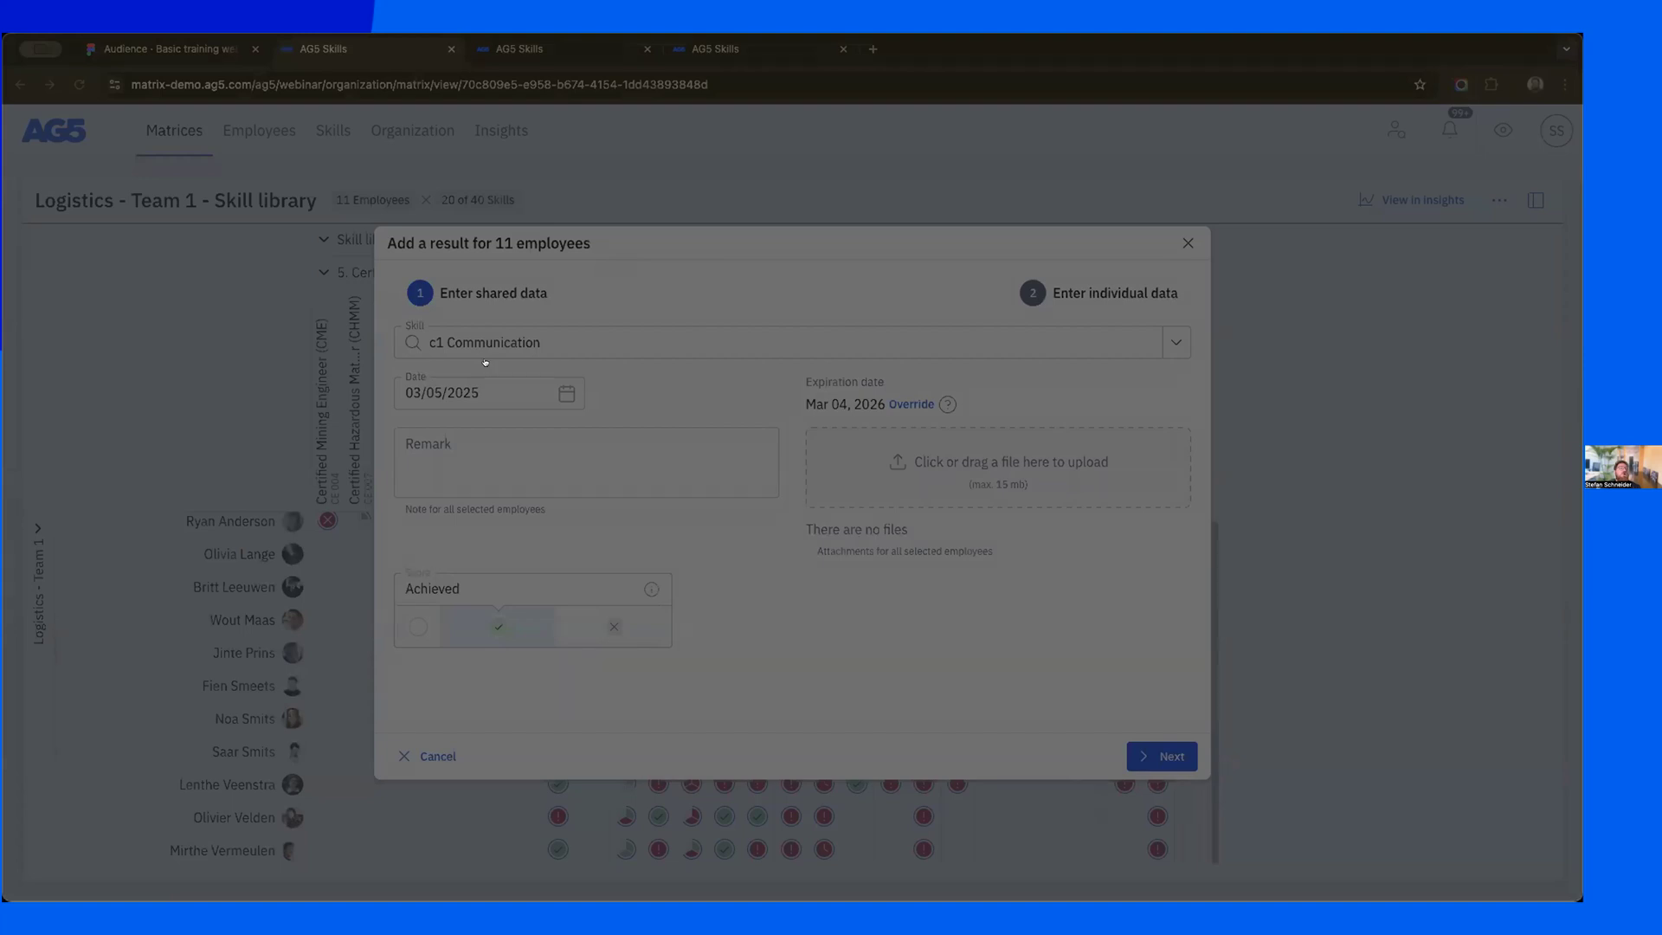
double_click(484, 362)
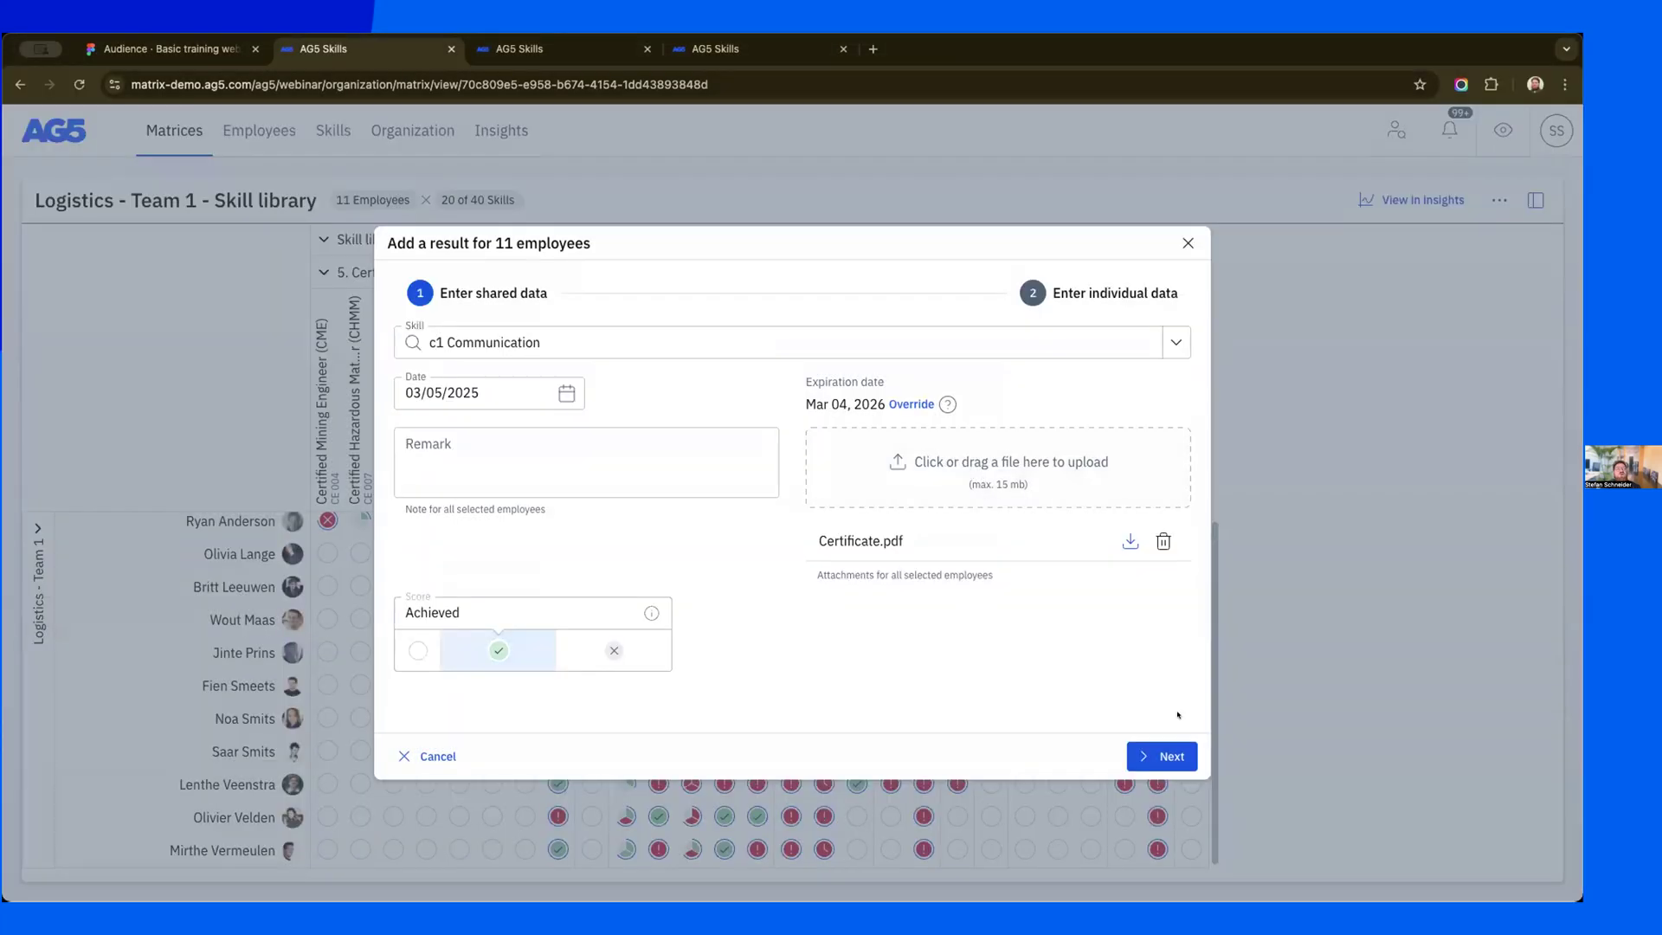
click(1168, 756)
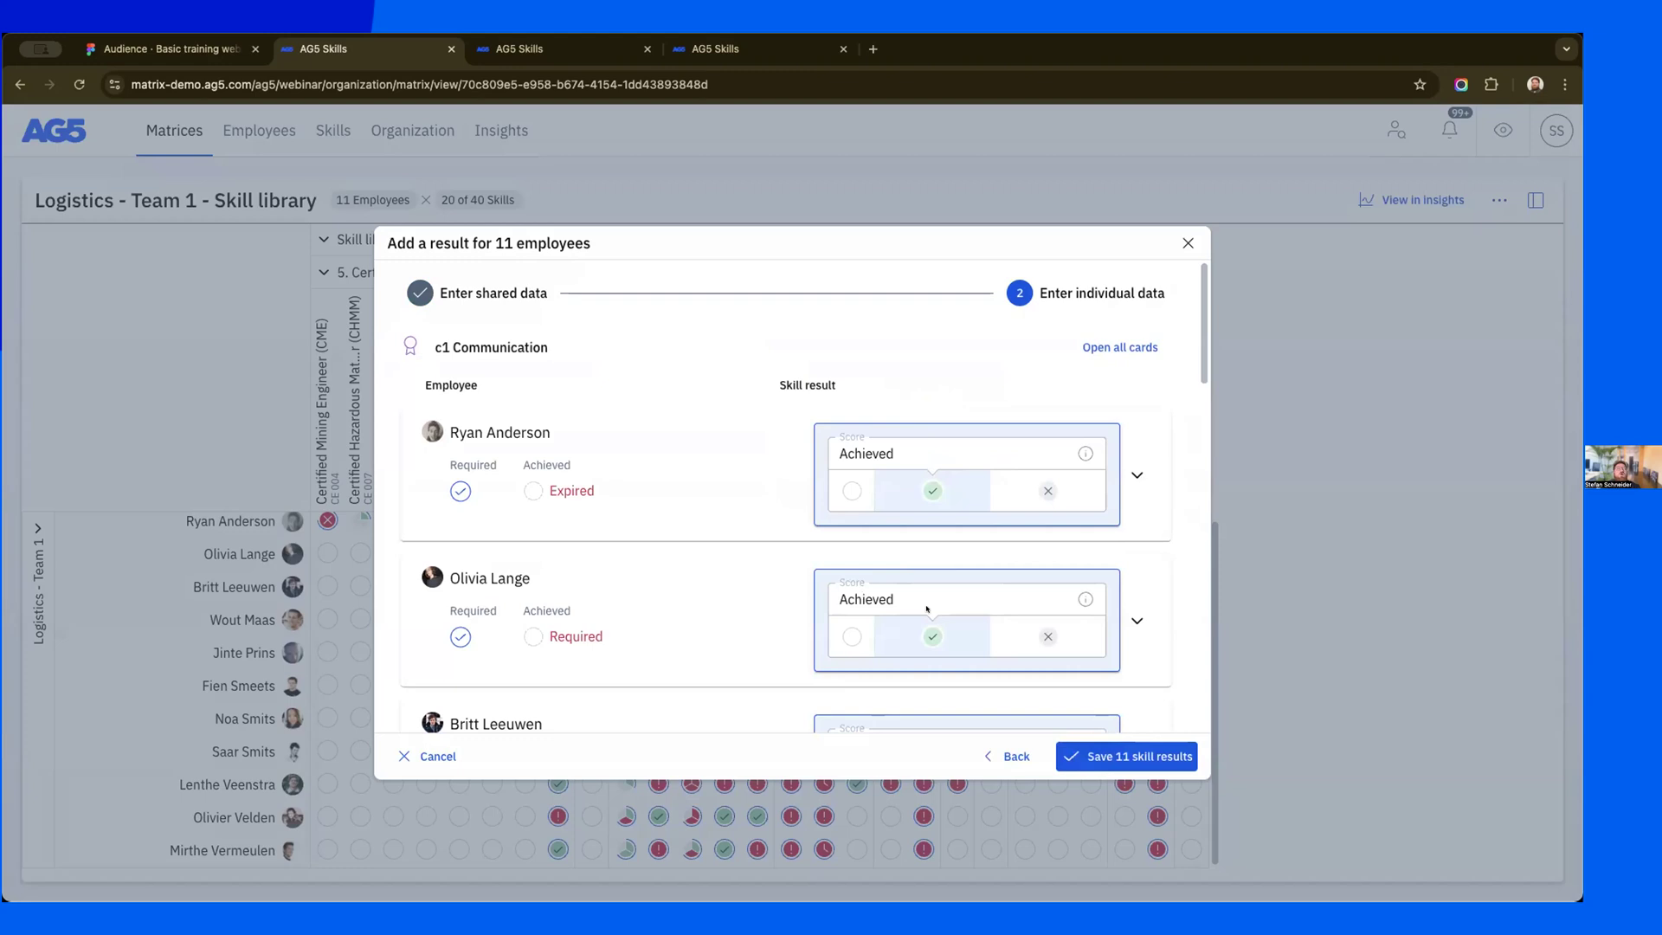
- Review the employees' individual result cards and expand the upload and remark fields of the seventh employee
scroll(927, 609, down, 10)
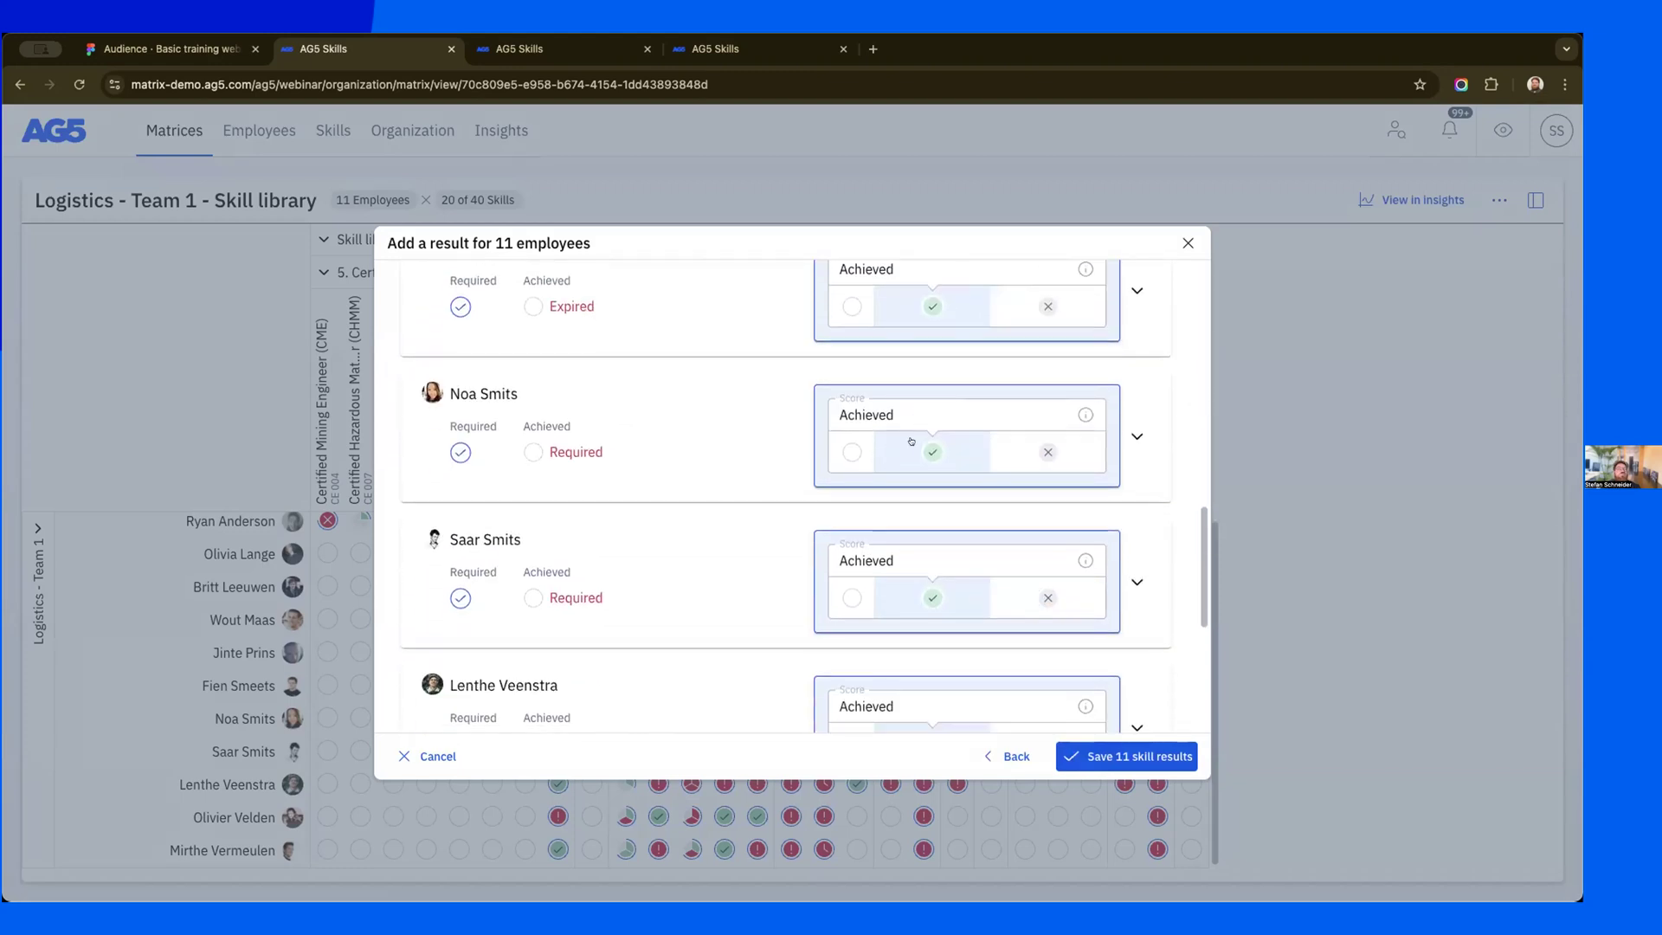
click(1138, 436)
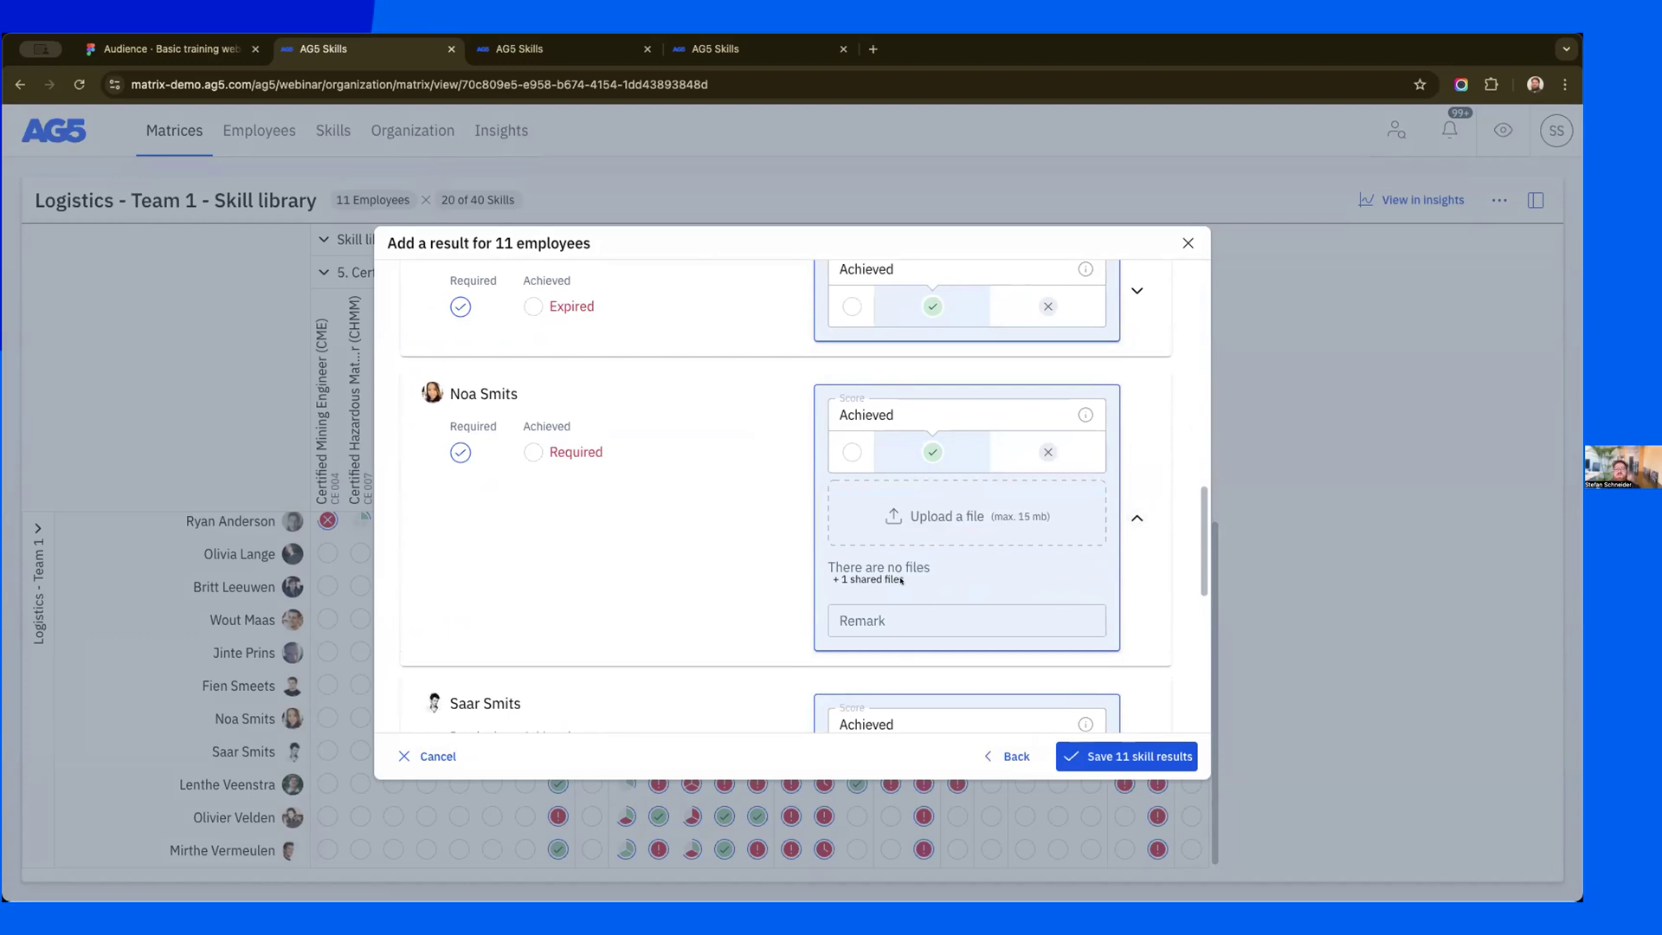
scroll(900, 581, down, 3)
scroll(905, 575, up, 15)
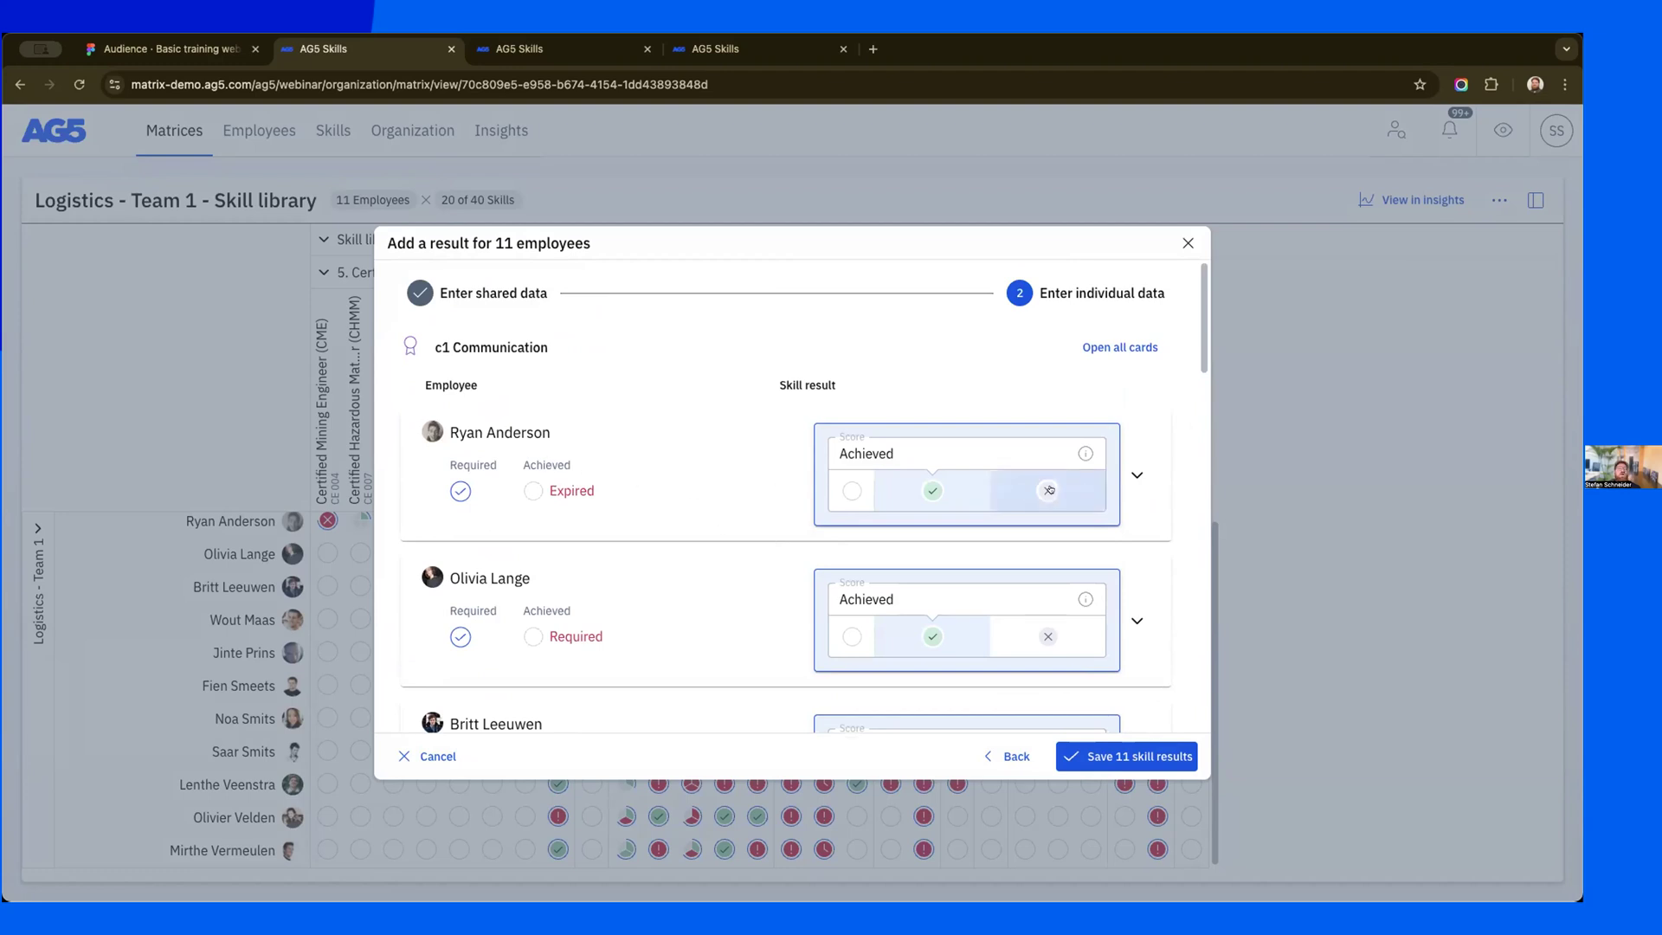
- Exclude the third employee from the Communication results and set the fourth employee's score to Failed
scroll(612, 617, down, 3)
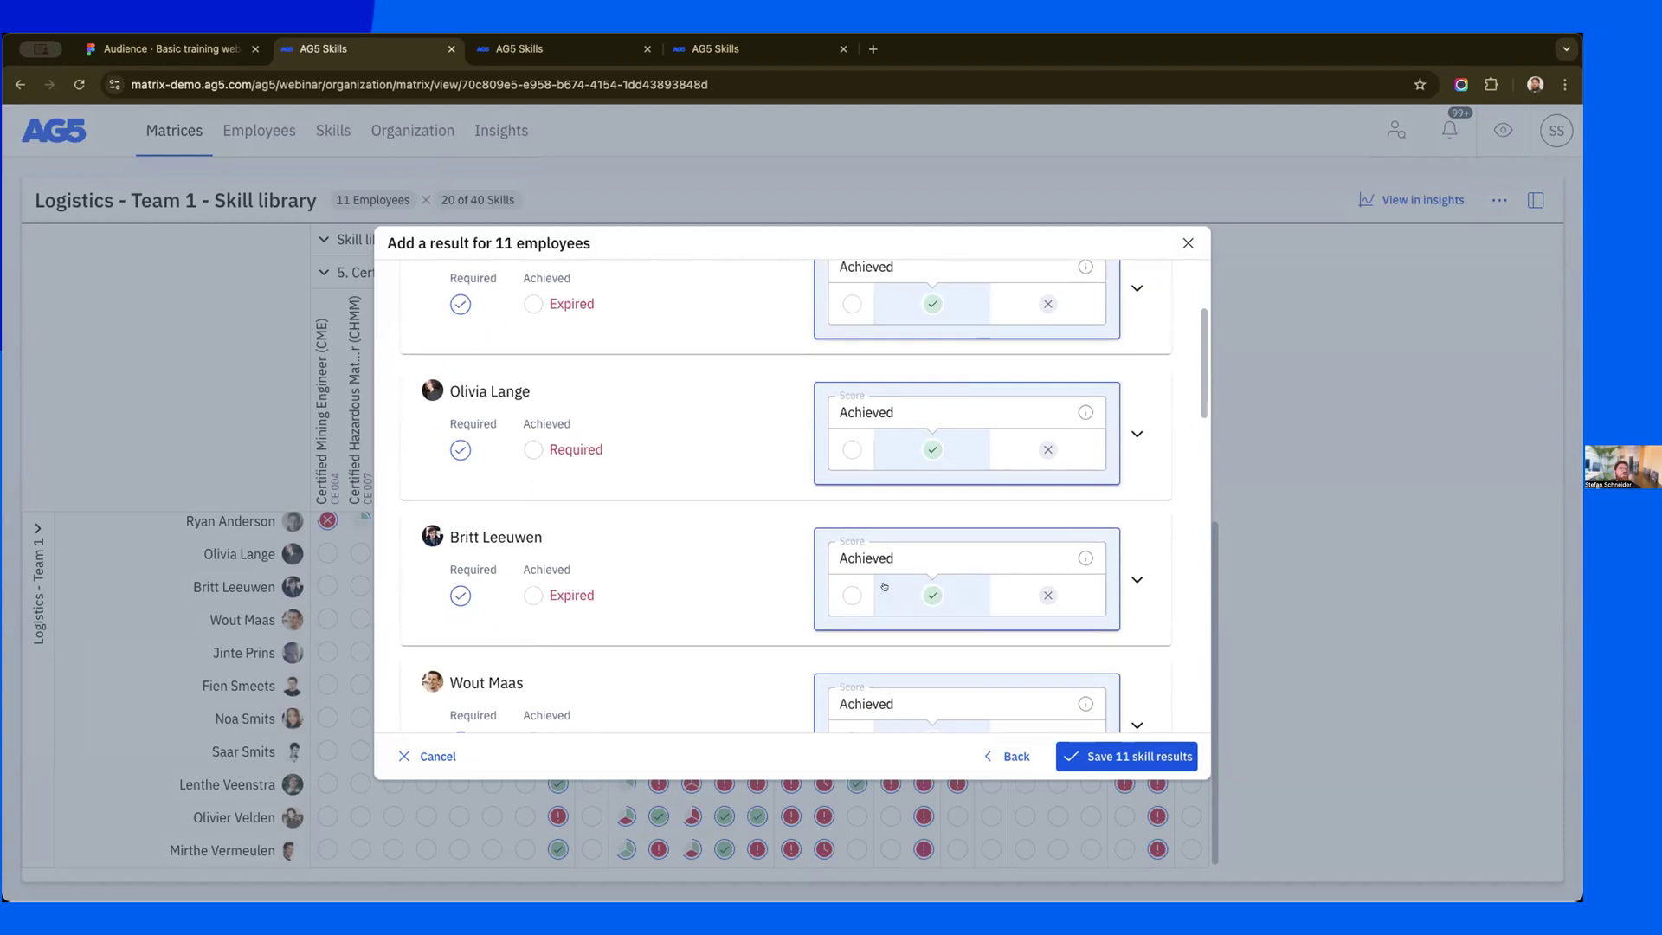
click(852, 594)
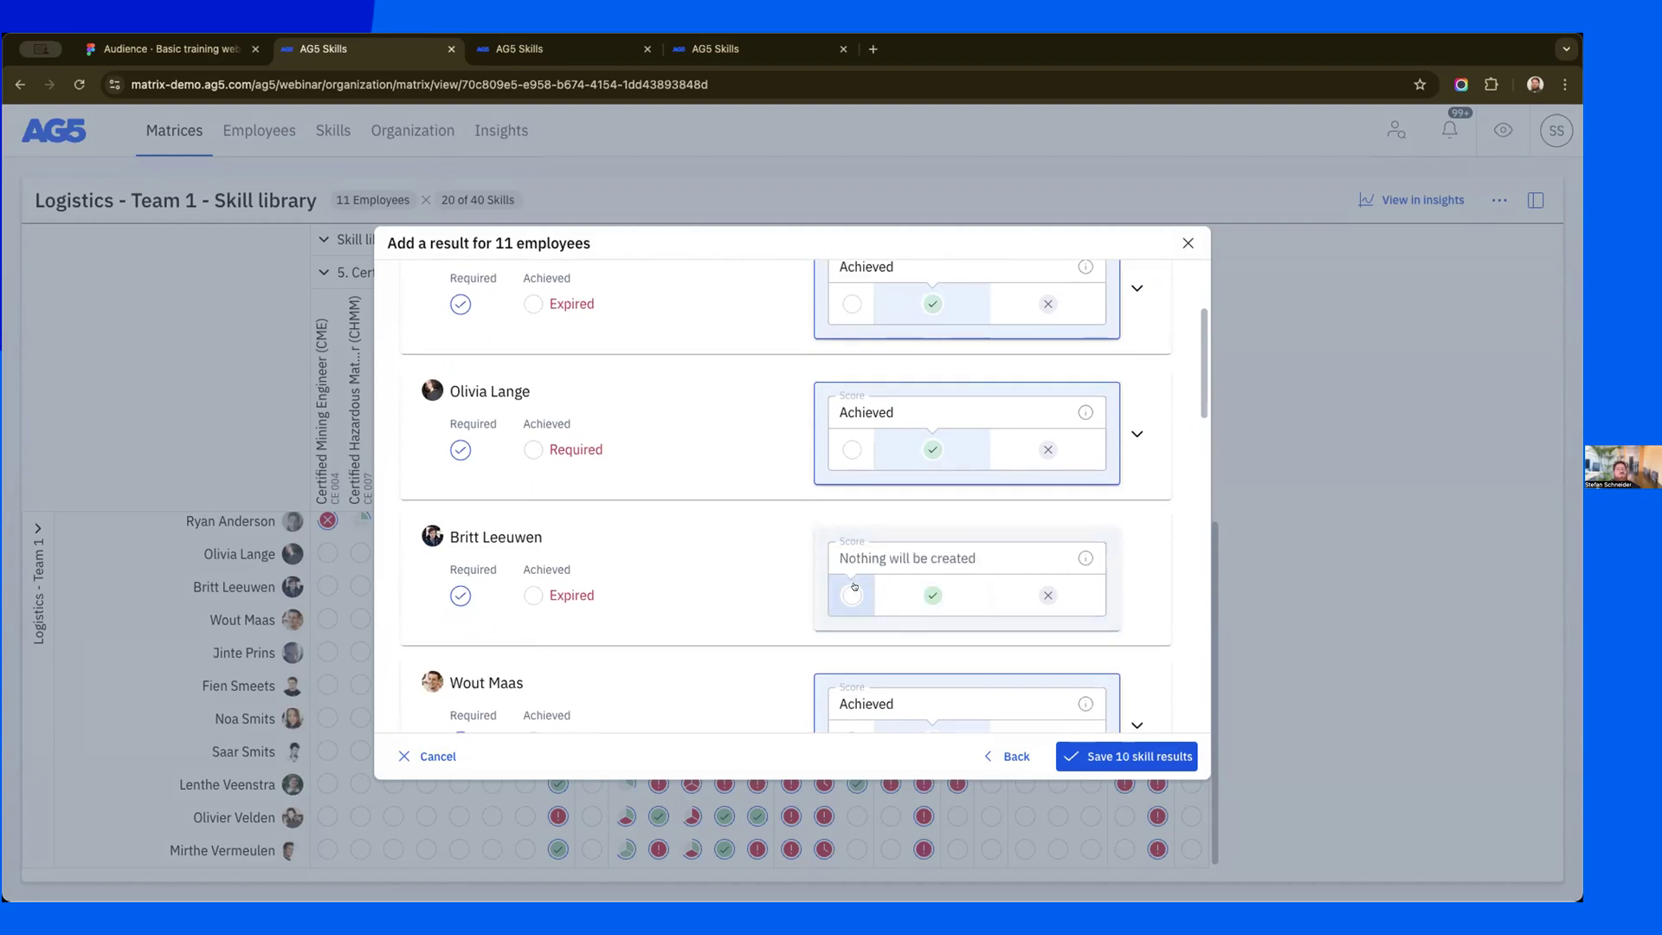
scroll(773, 568, down, 5)
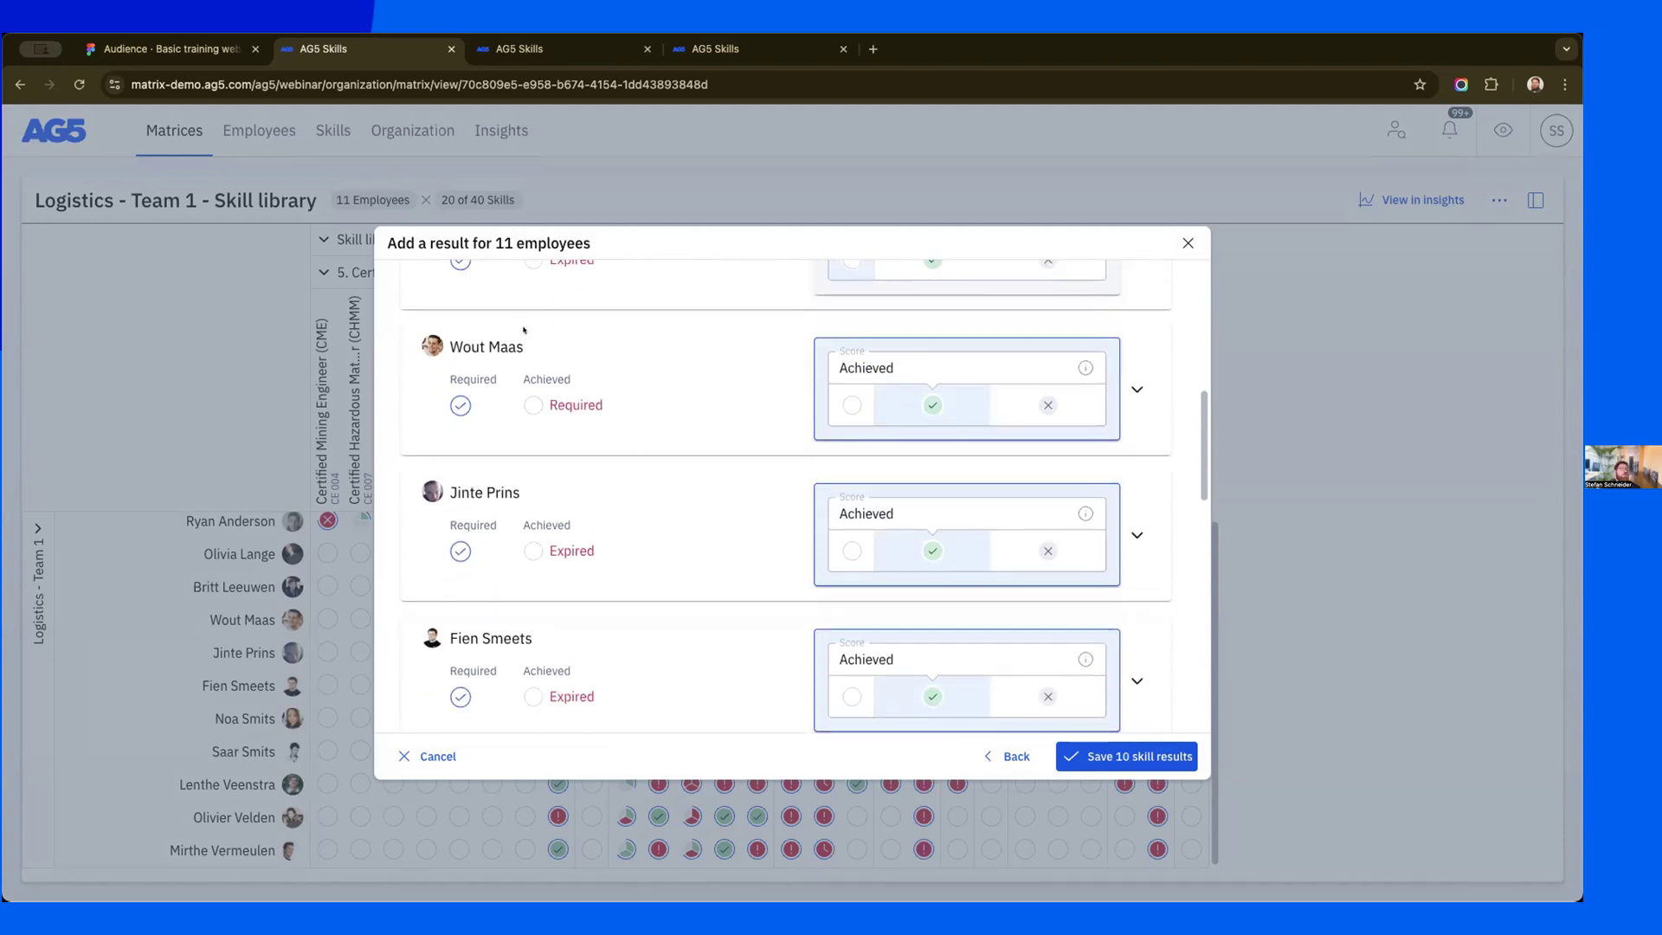
click(1029, 401)
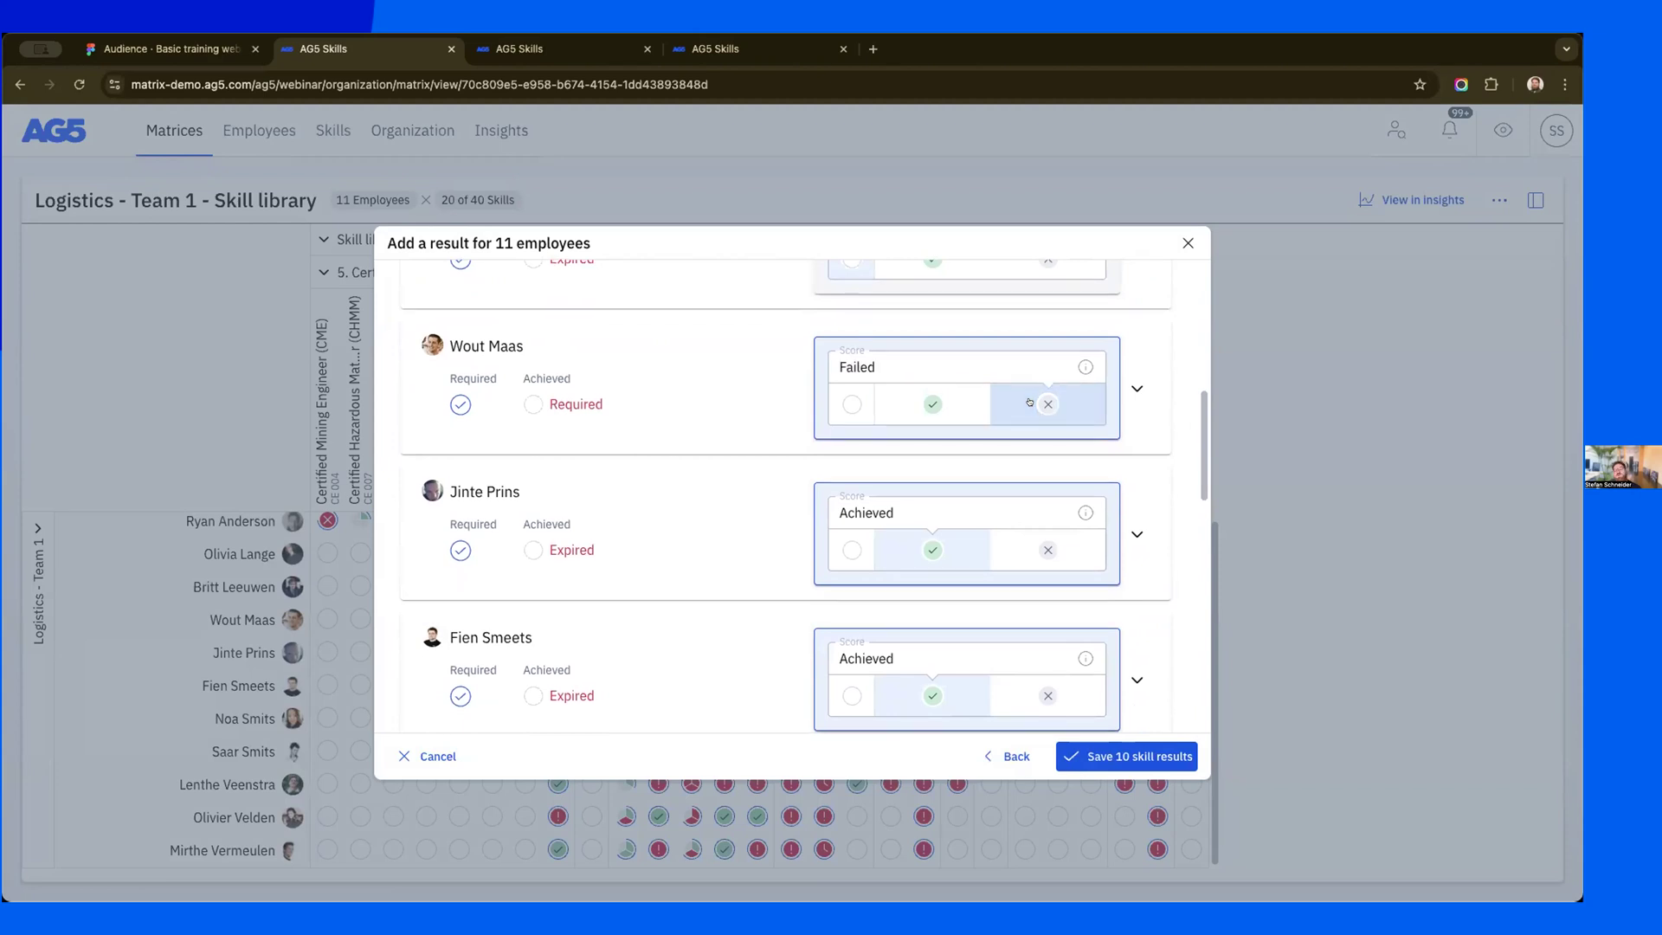
- Save the Communication skill results for the included employees
click(1121, 756)
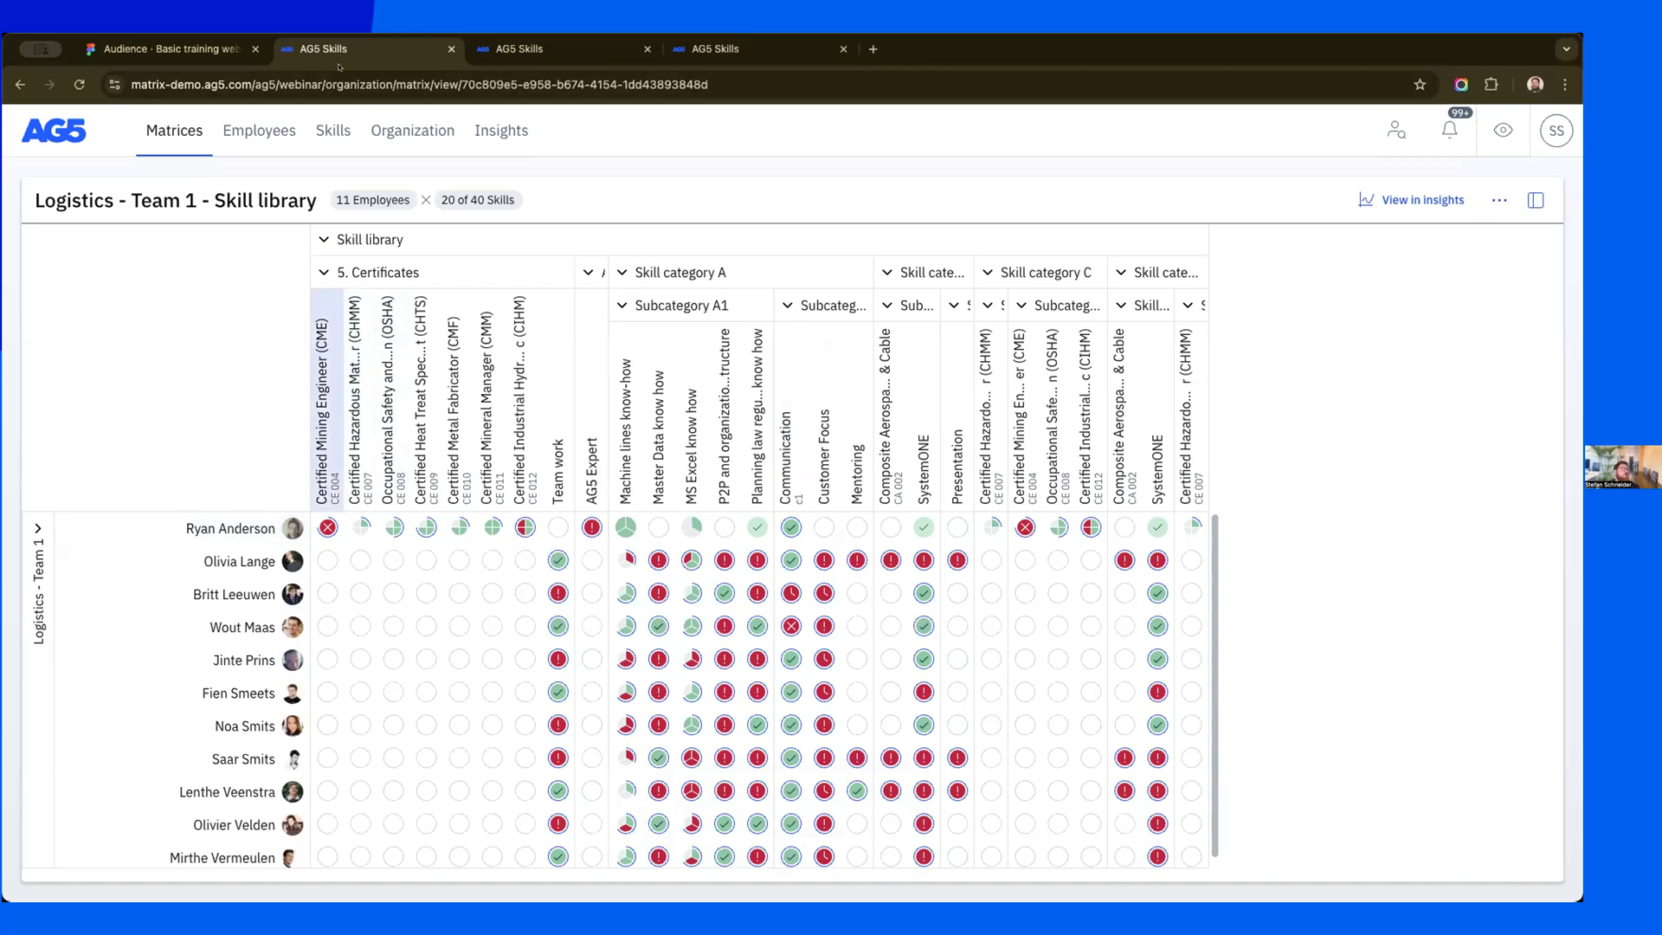
- Open the first employee's profile in a separate browser tab and view the attachments, including those linked to skill results
mouse_move(232, 518)
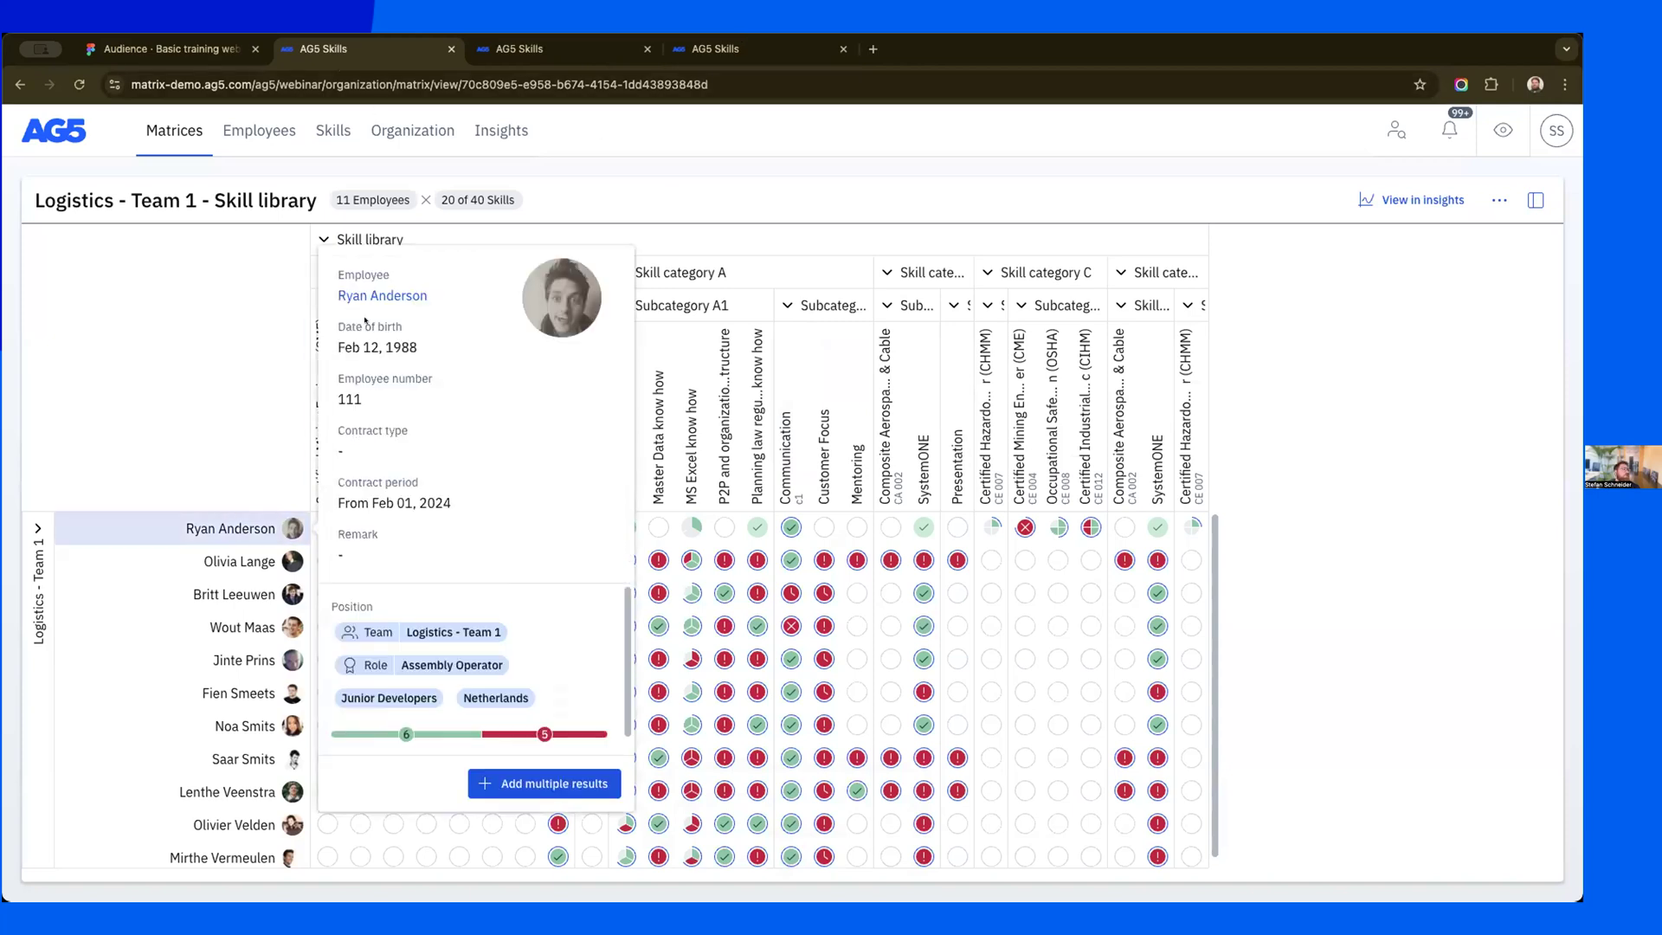
right_click(391, 295)
click(459, 306)
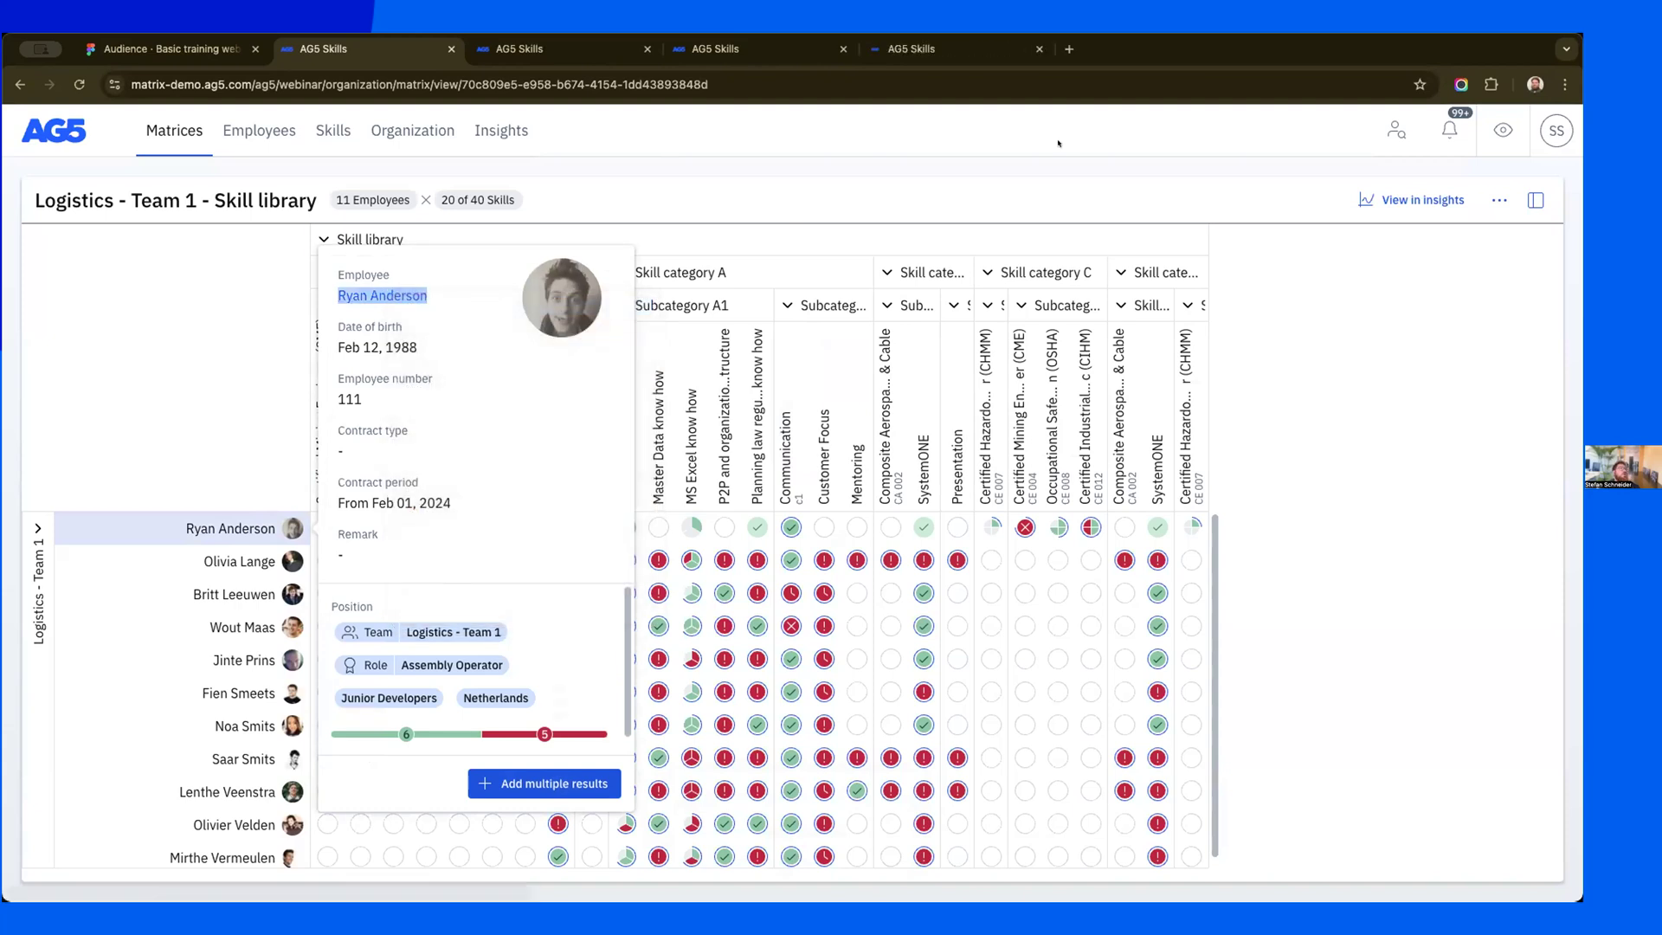
click(911, 48)
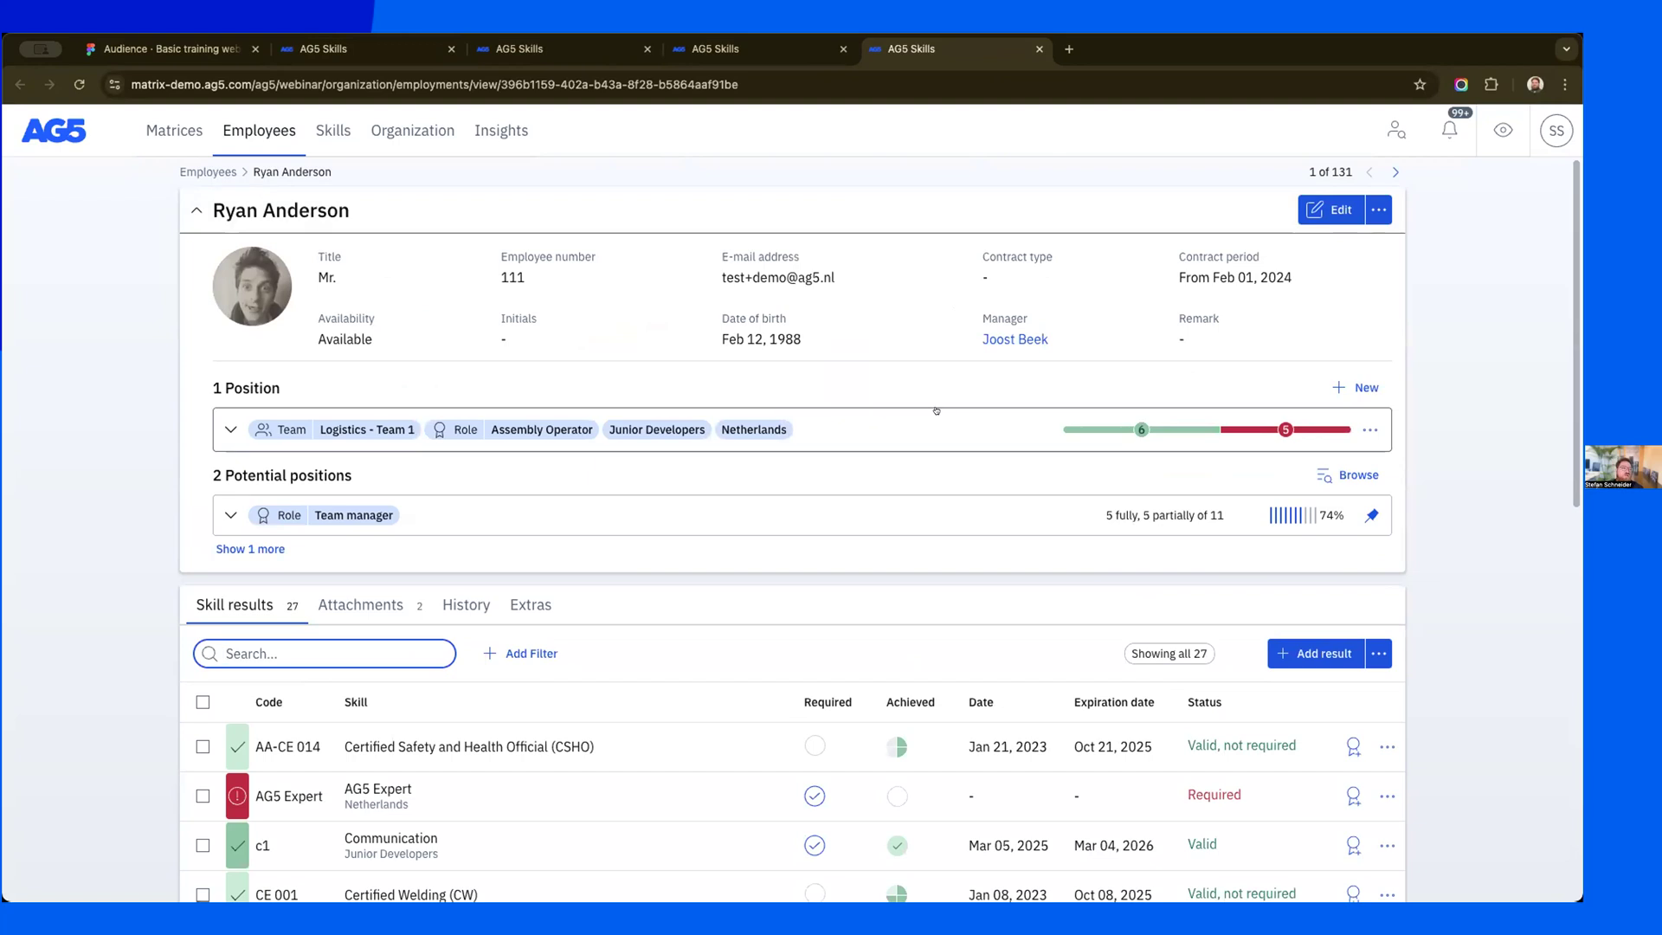
click(416, 607)
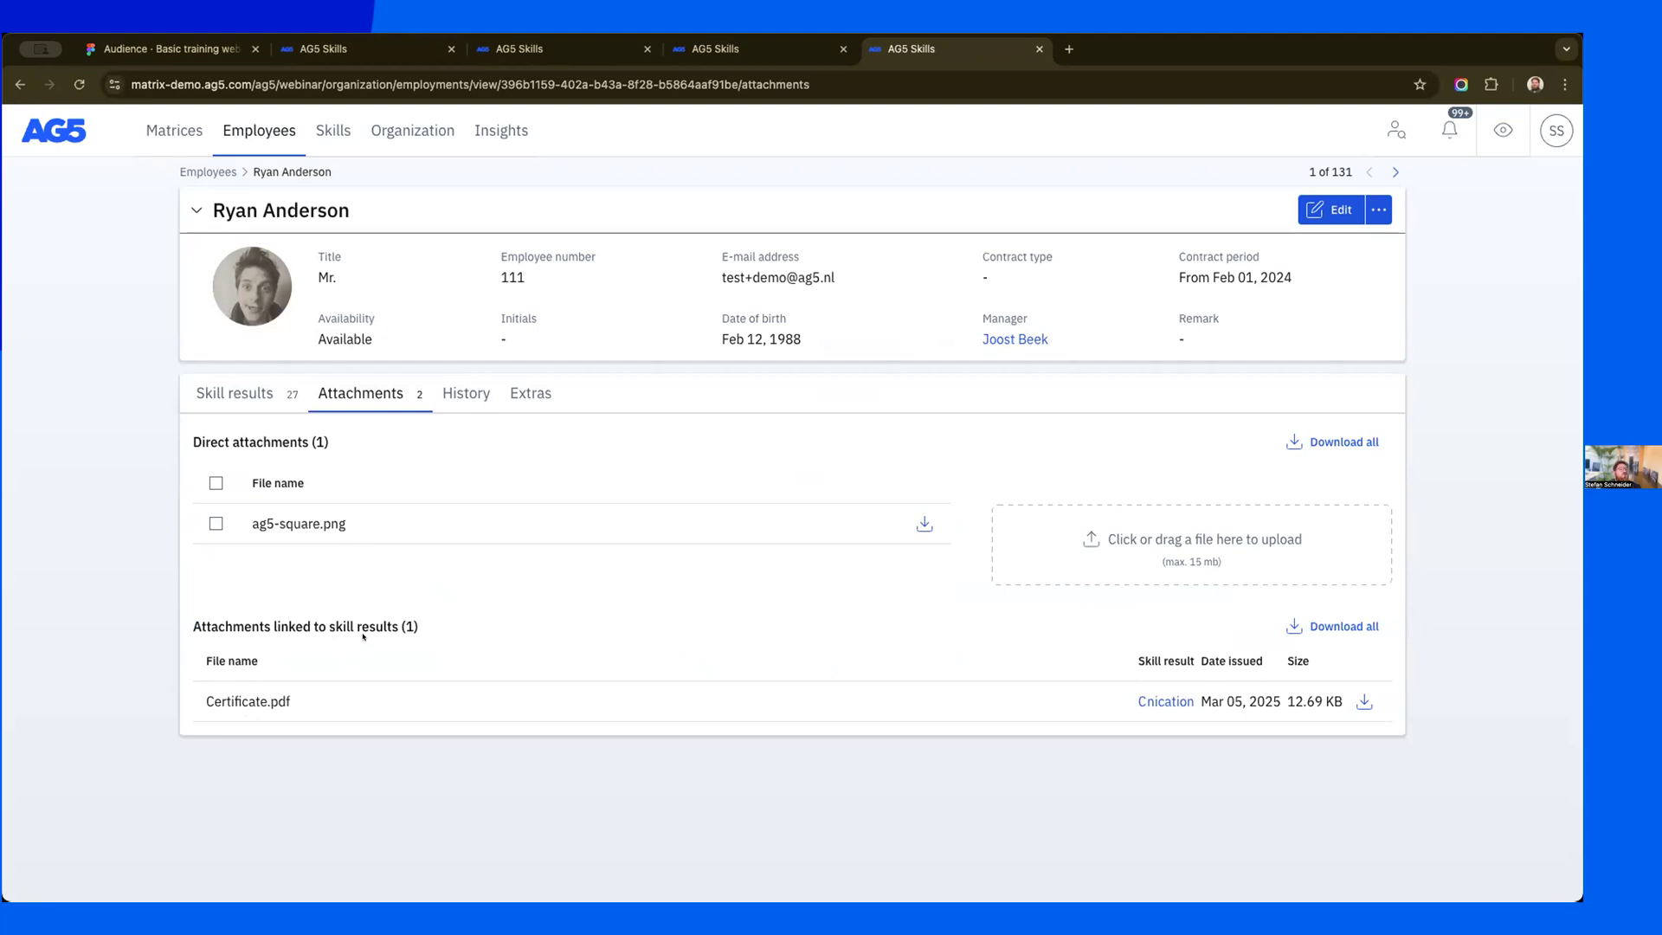
- Back in the matrix, review the form for adding multiple skill results to the second employee, including the individual skill cards, without saving
click(363, 50)
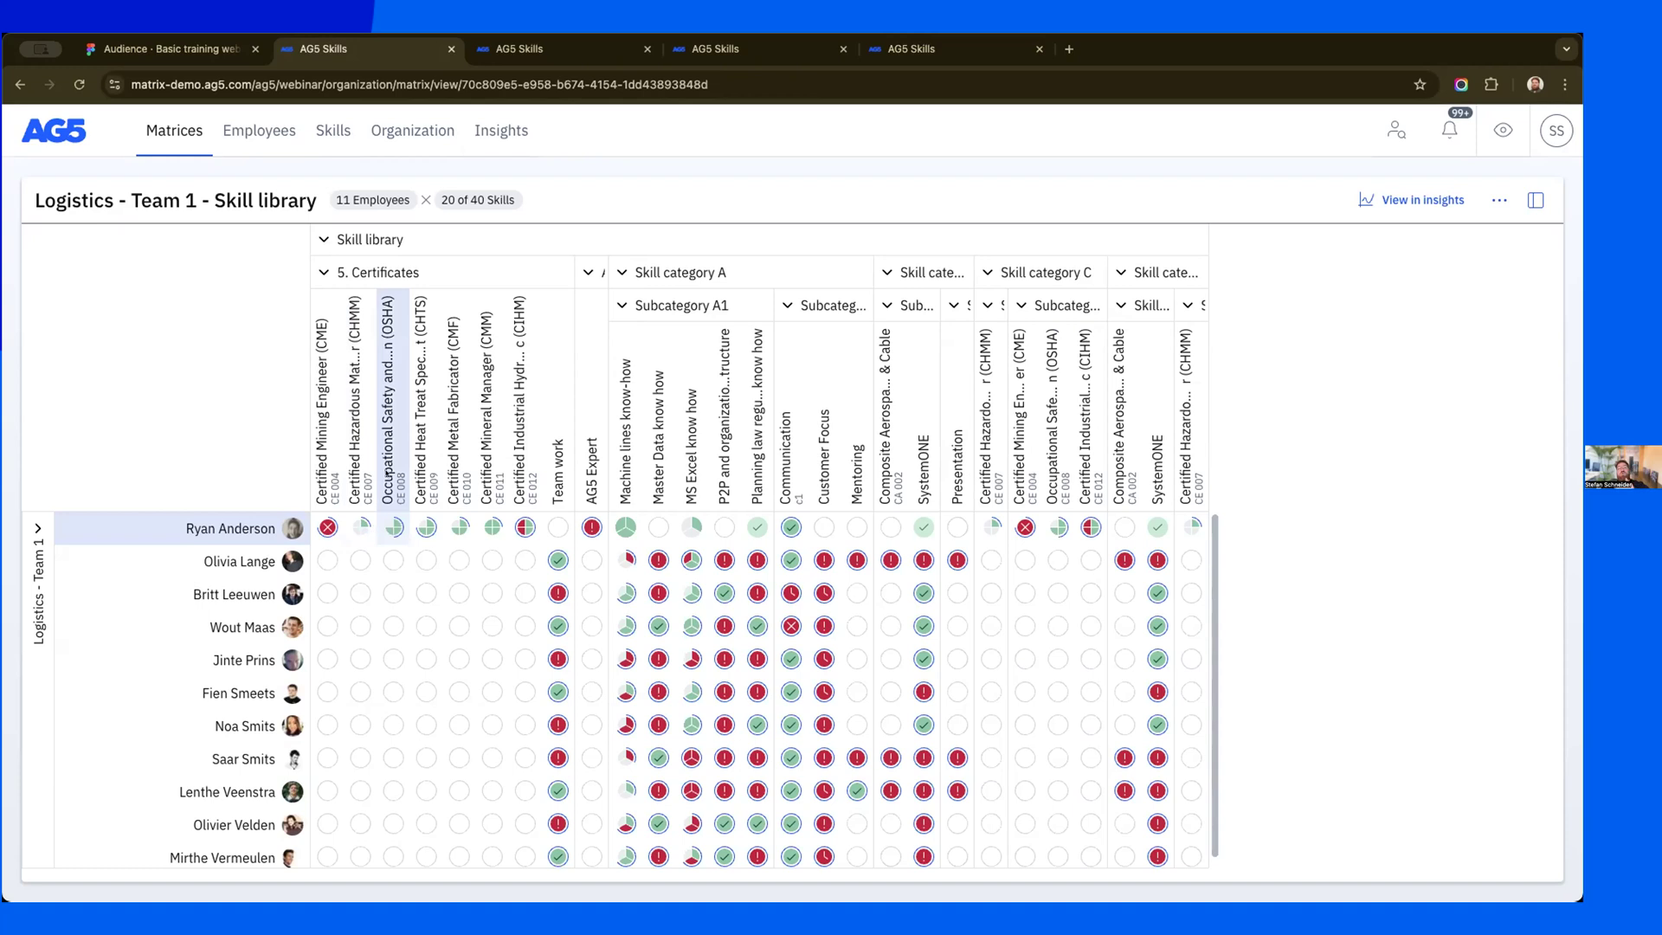
click(223, 564)
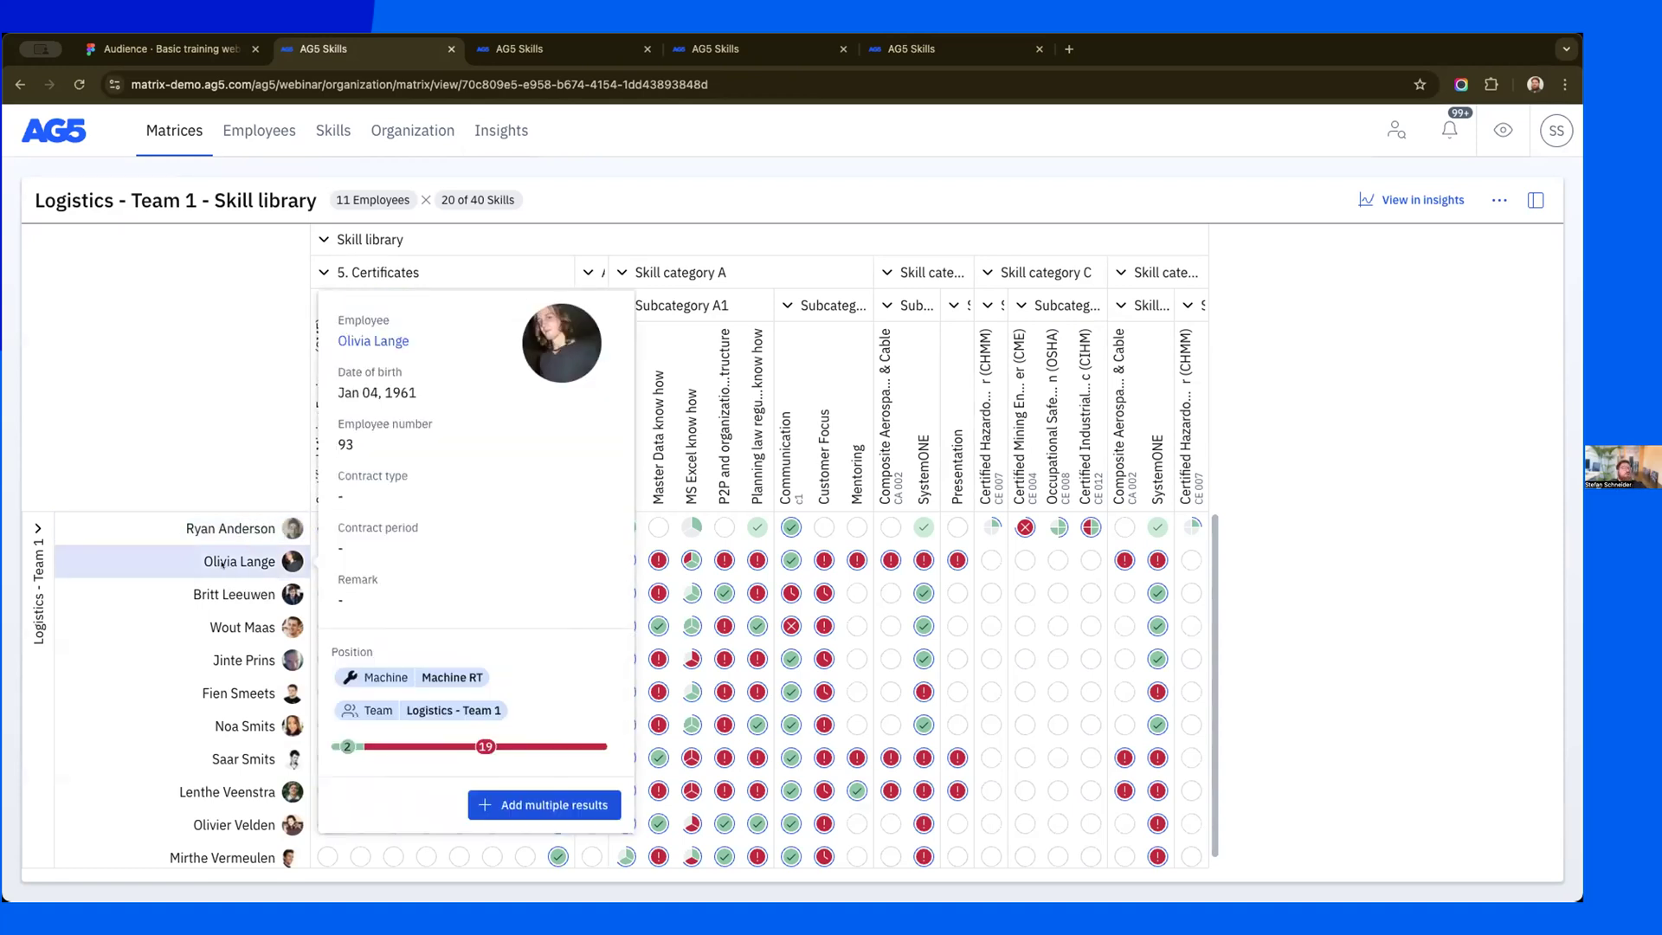
click(543, 804)
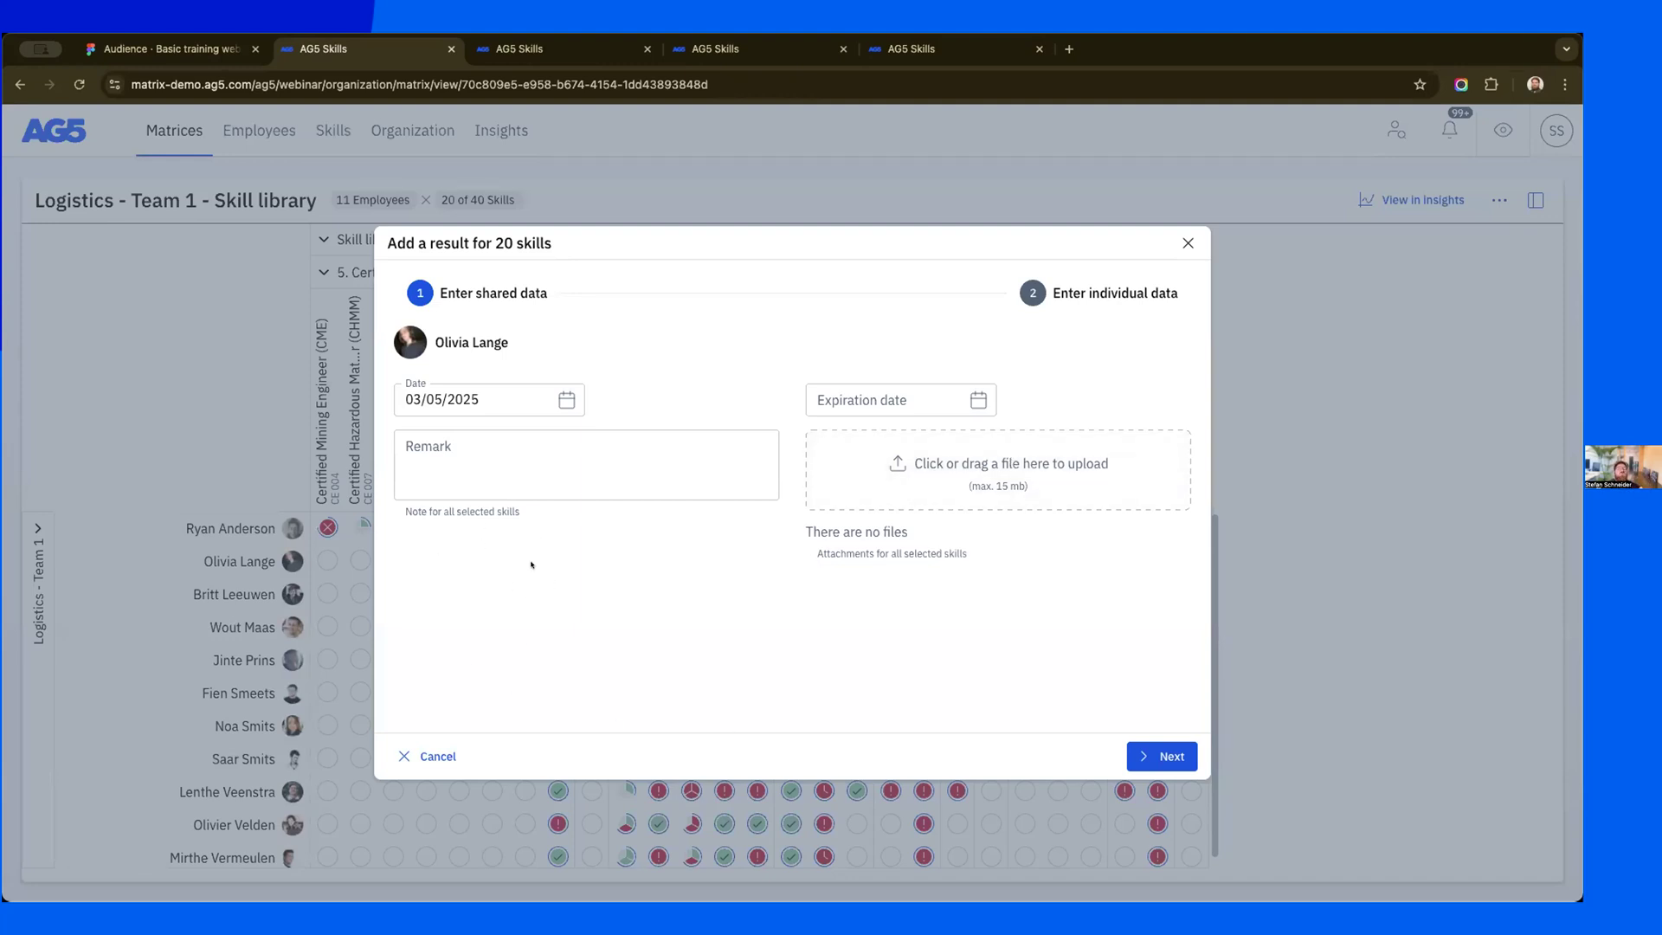
click(1182, 757)
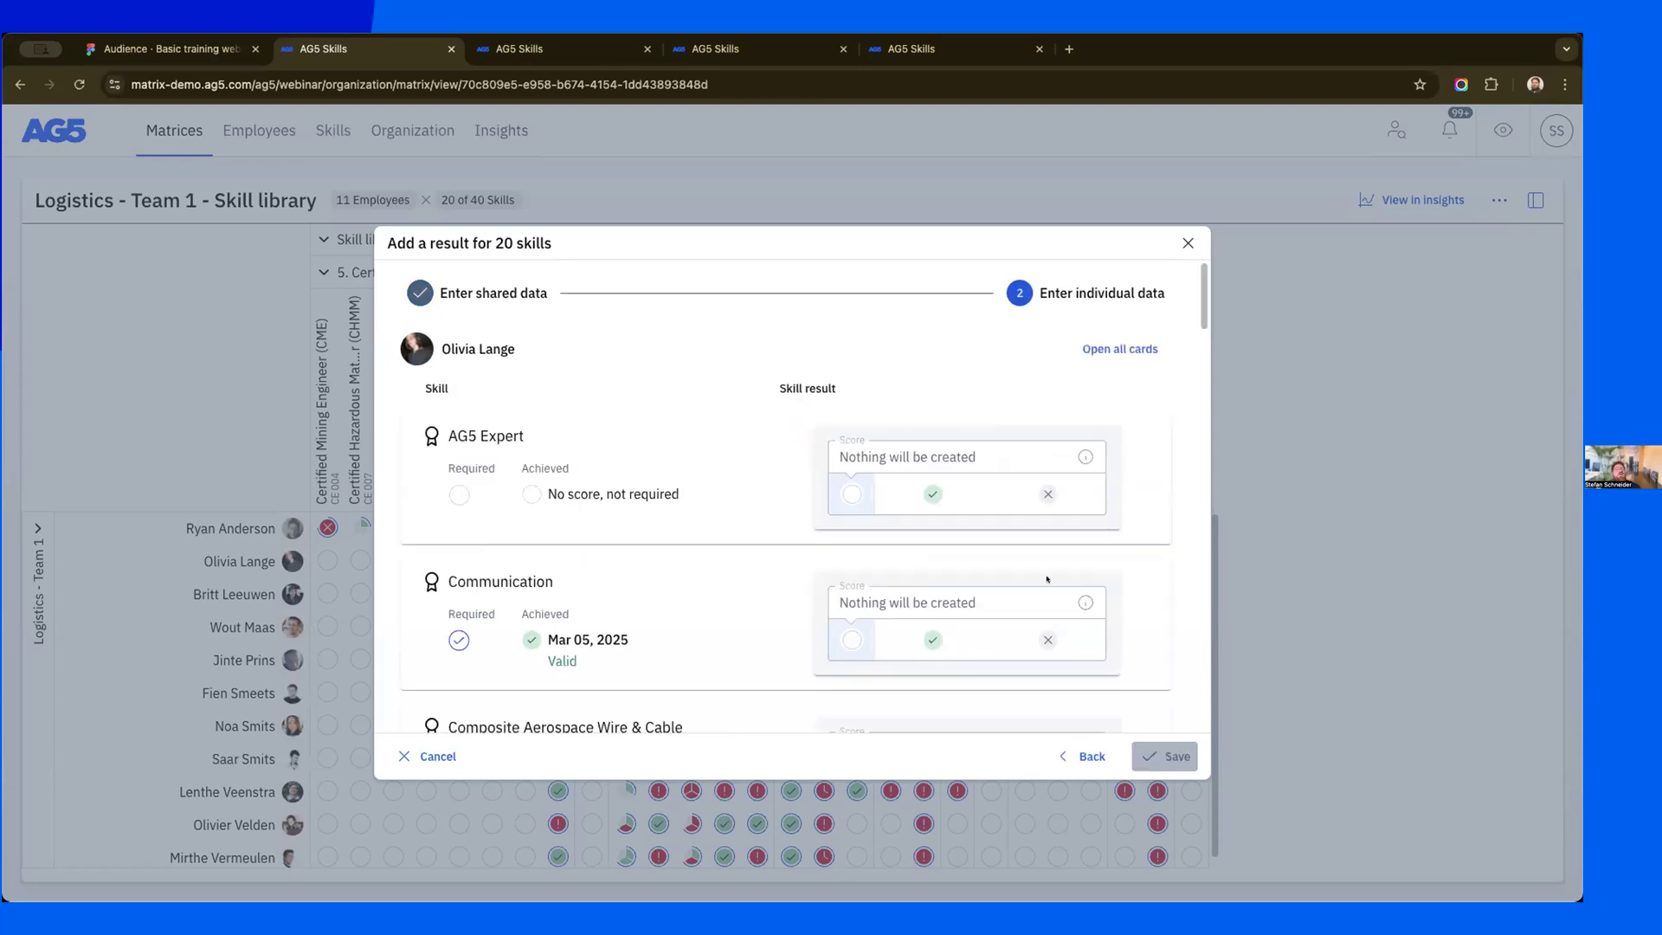
scroll(1047, 579, down, 9)
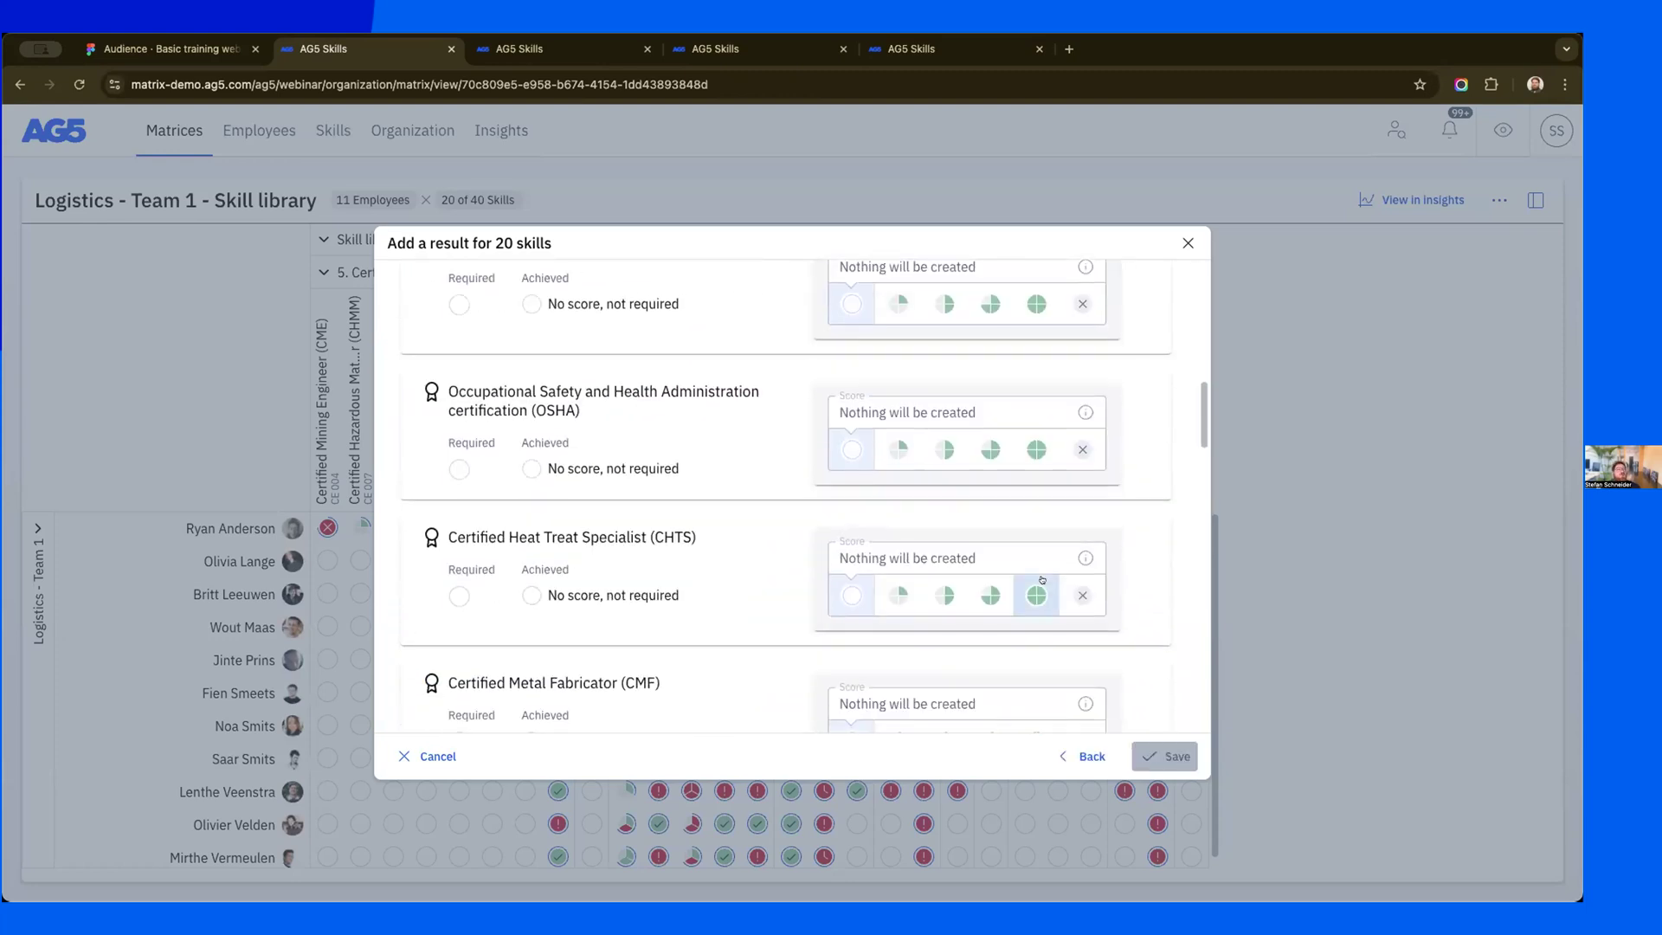
click(1184, 243)
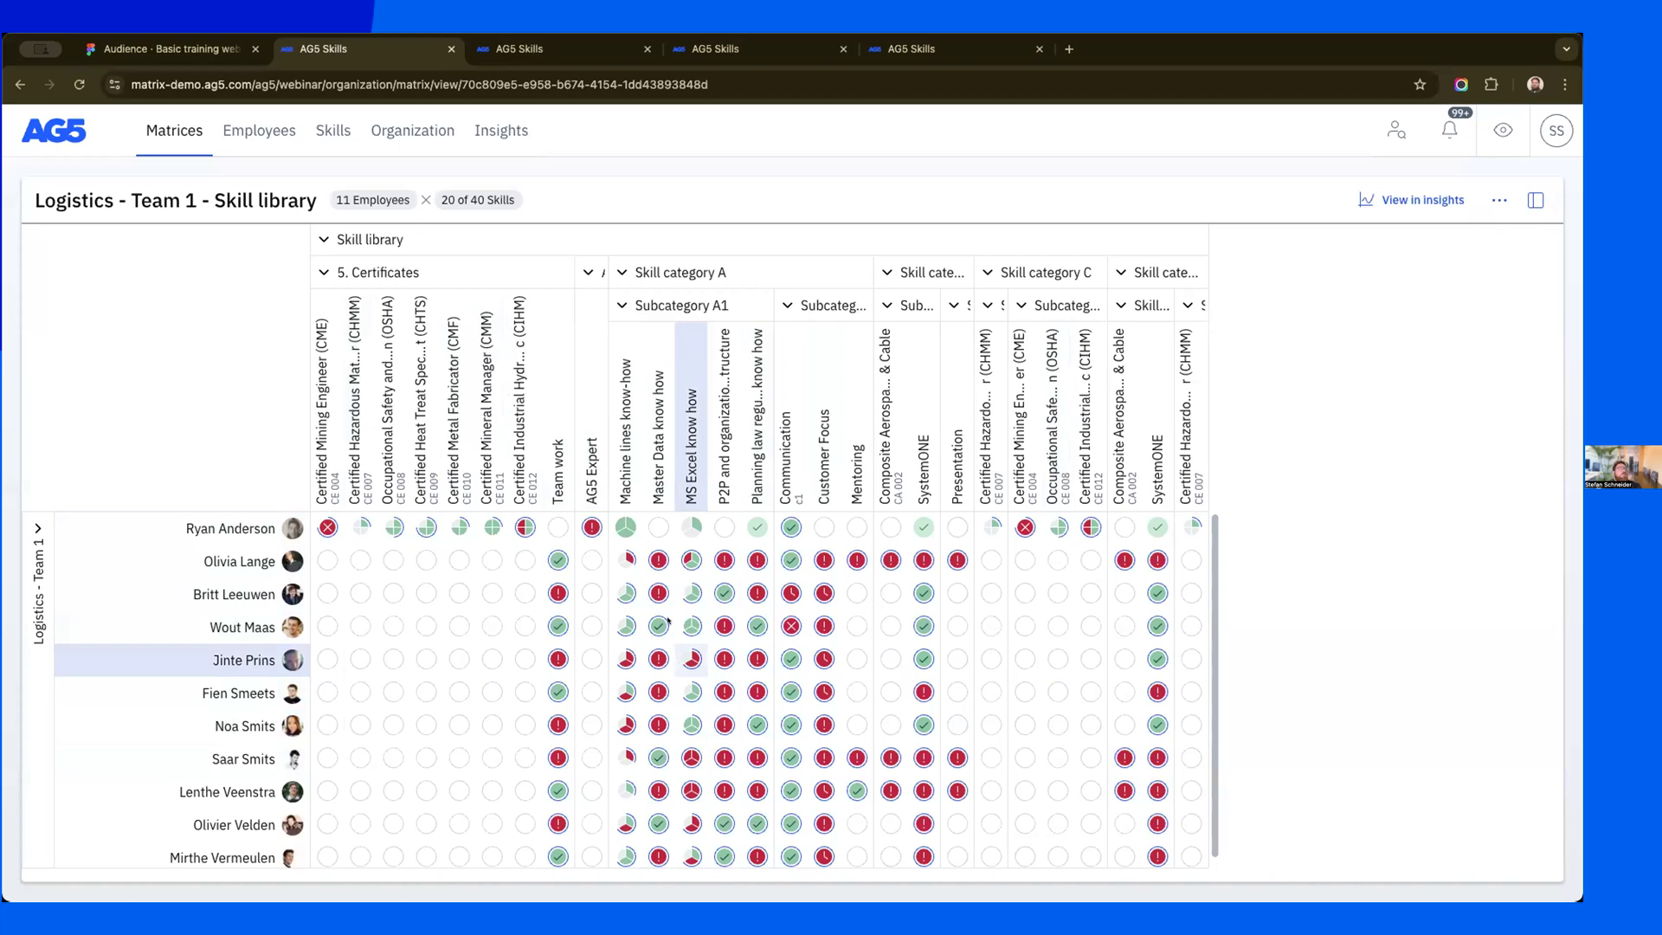
- View the insights for the Logistics - Team 1 - Skill library matrix and return to the matrix
click(1395, 201)
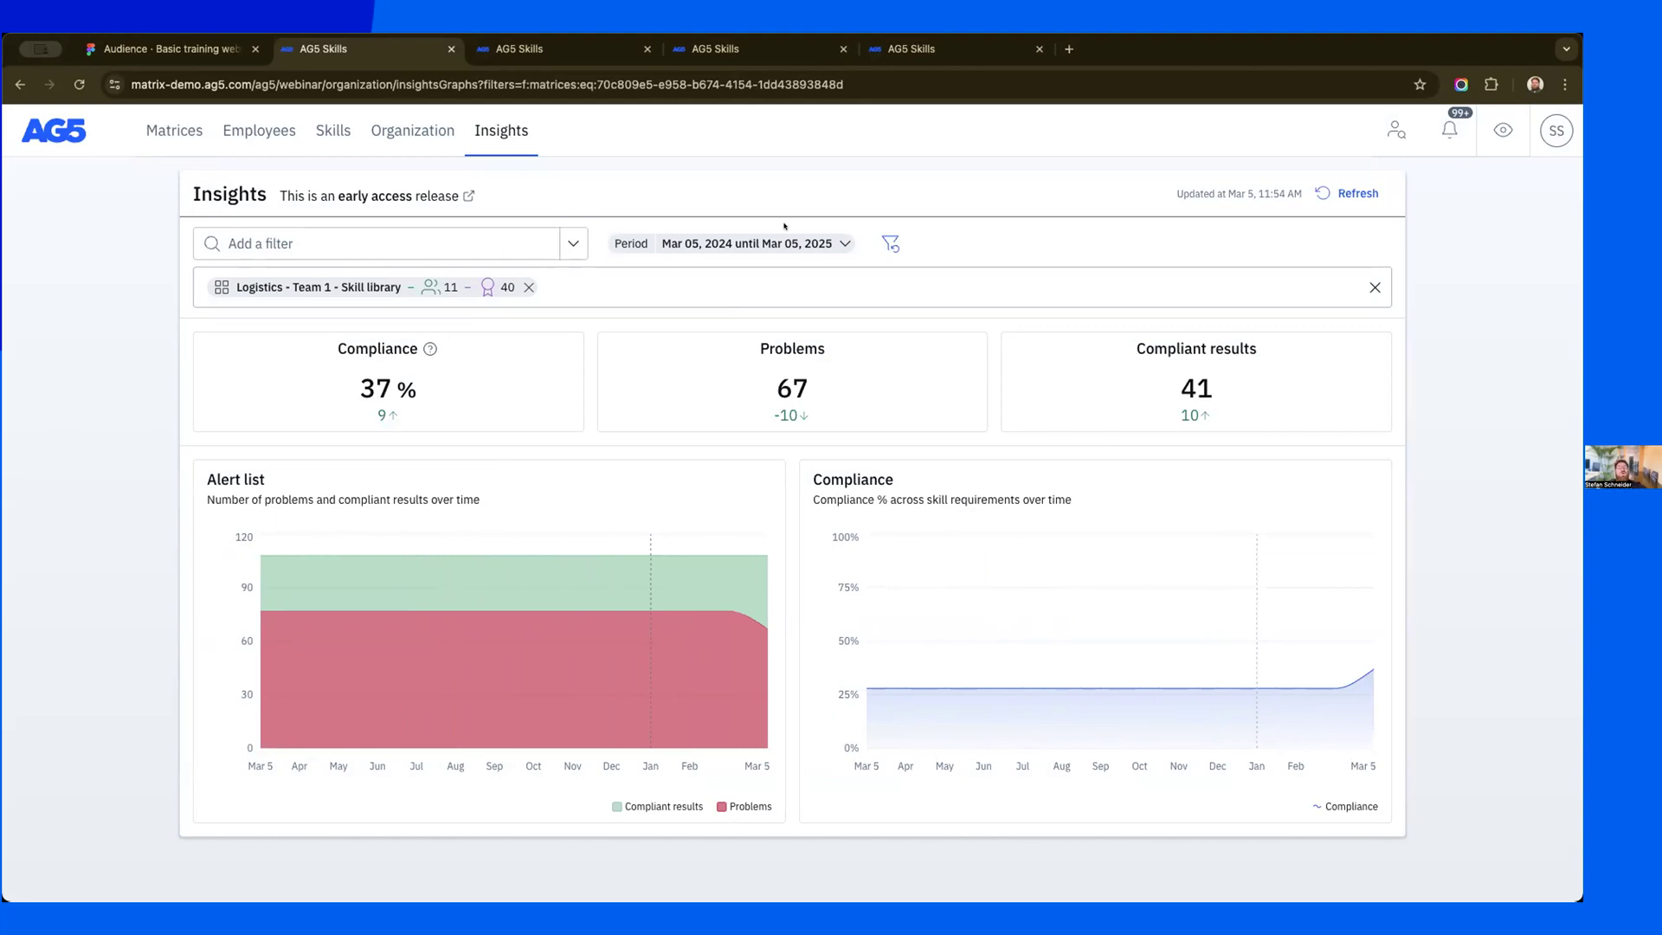
click(159, 132)
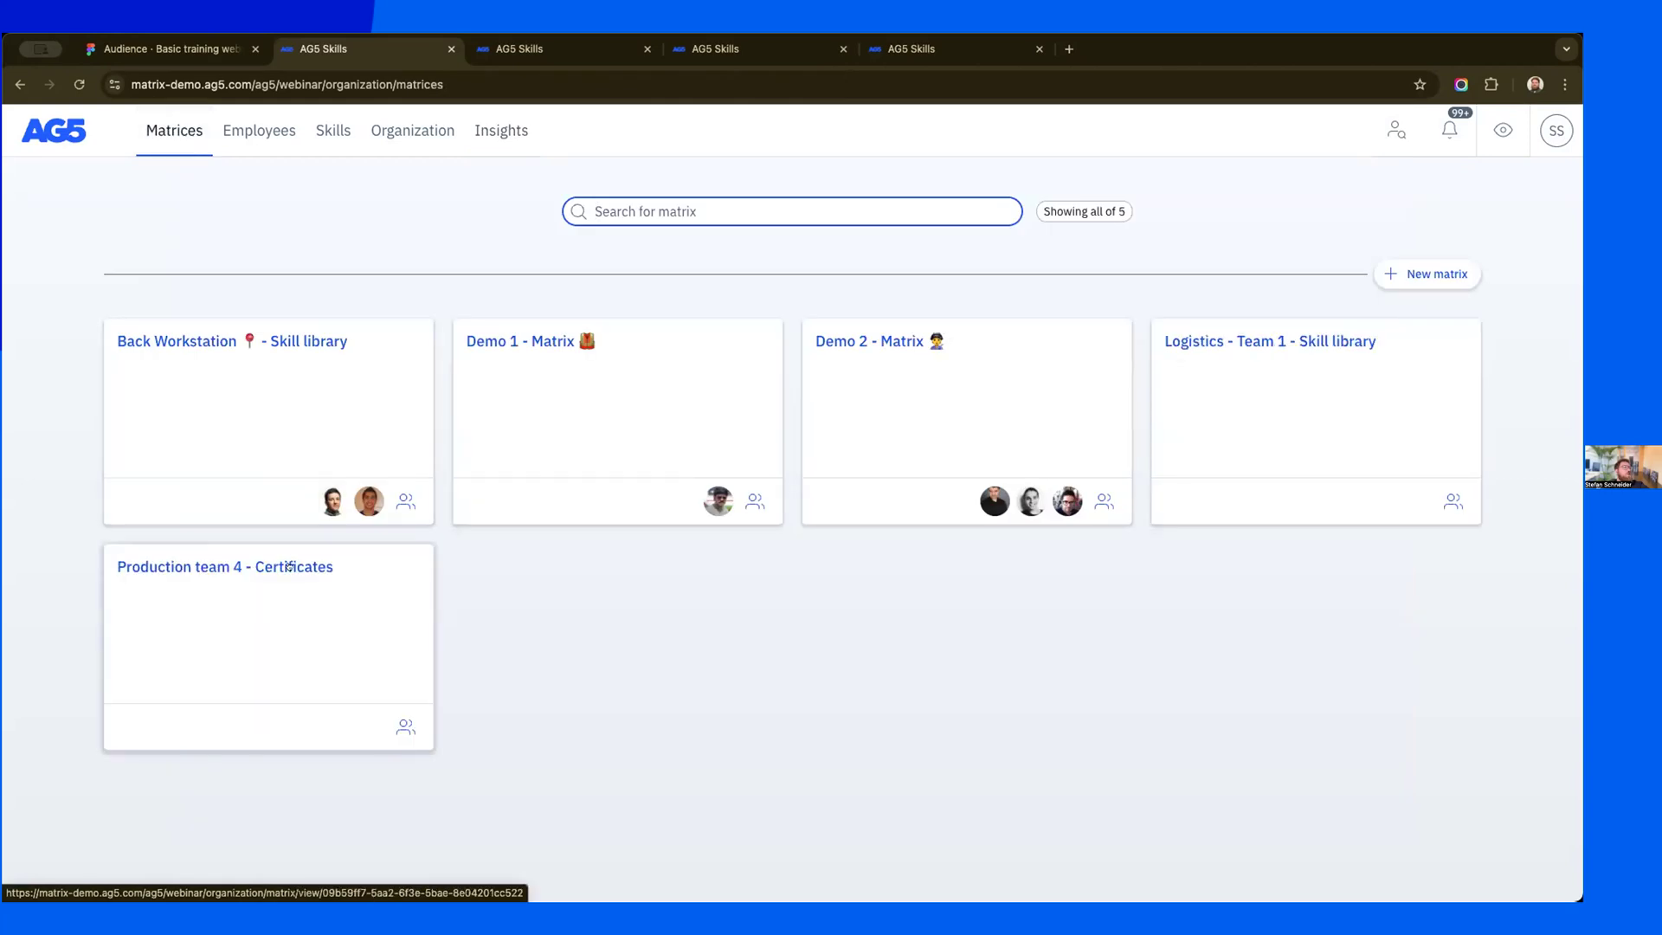
click(1313, 337)
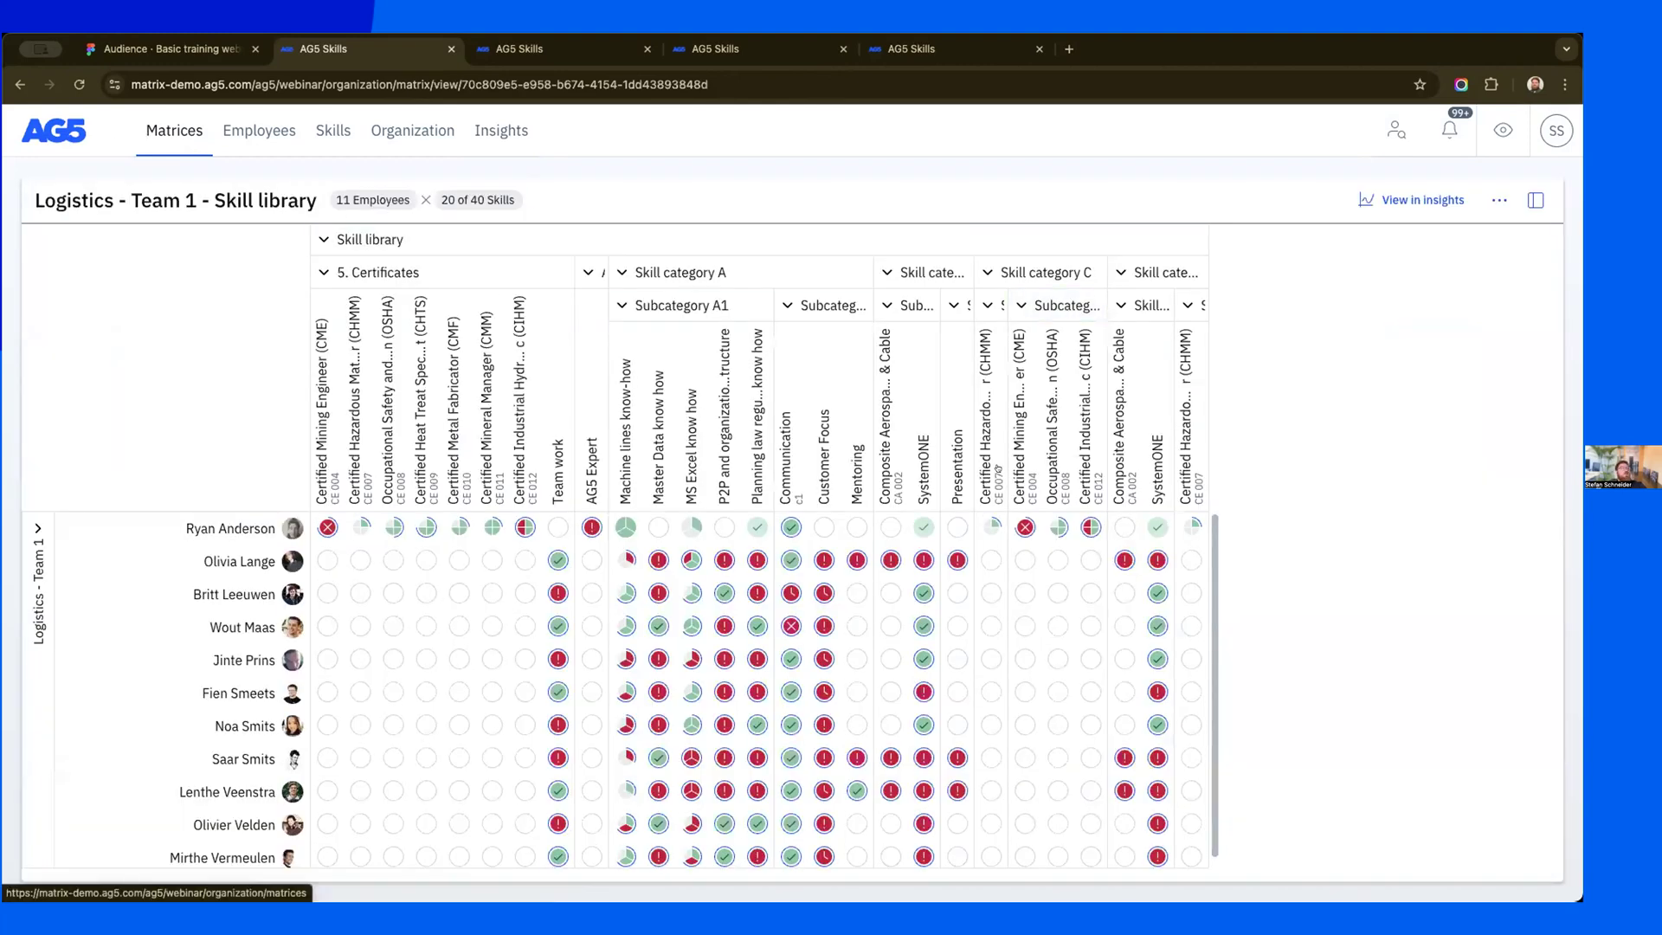
- Open the sharing settings of the Logistics - Team 1 - Skill library matrix and add the first listed user
click(174, 129)
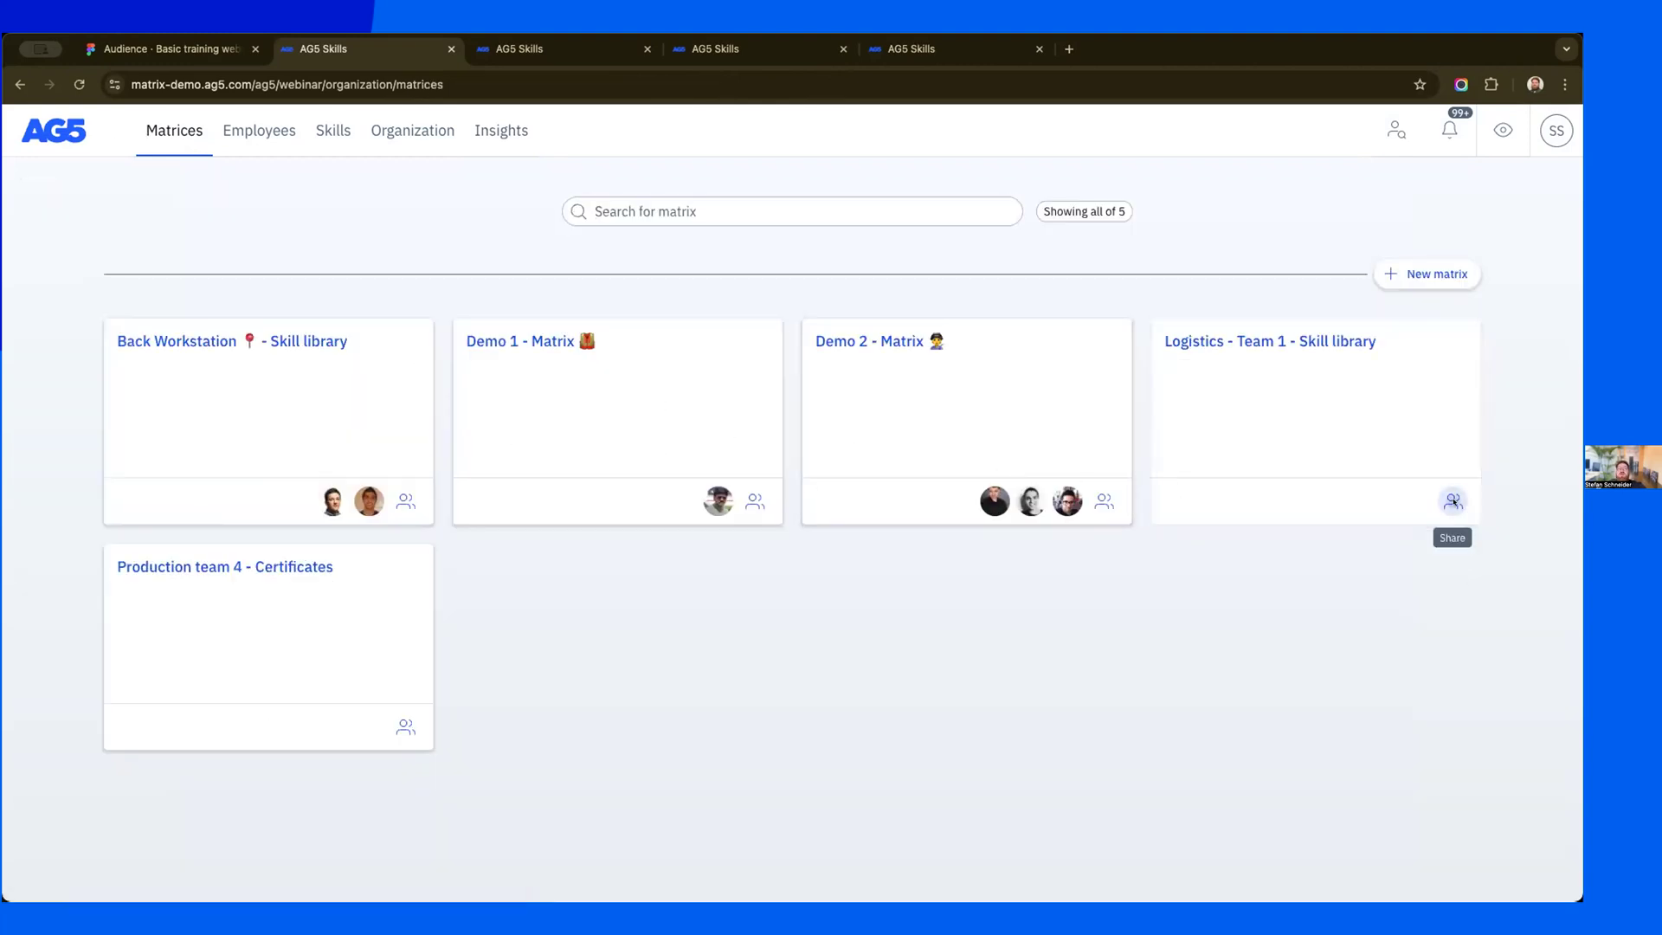
click(1453, 501)
click(864, 302)
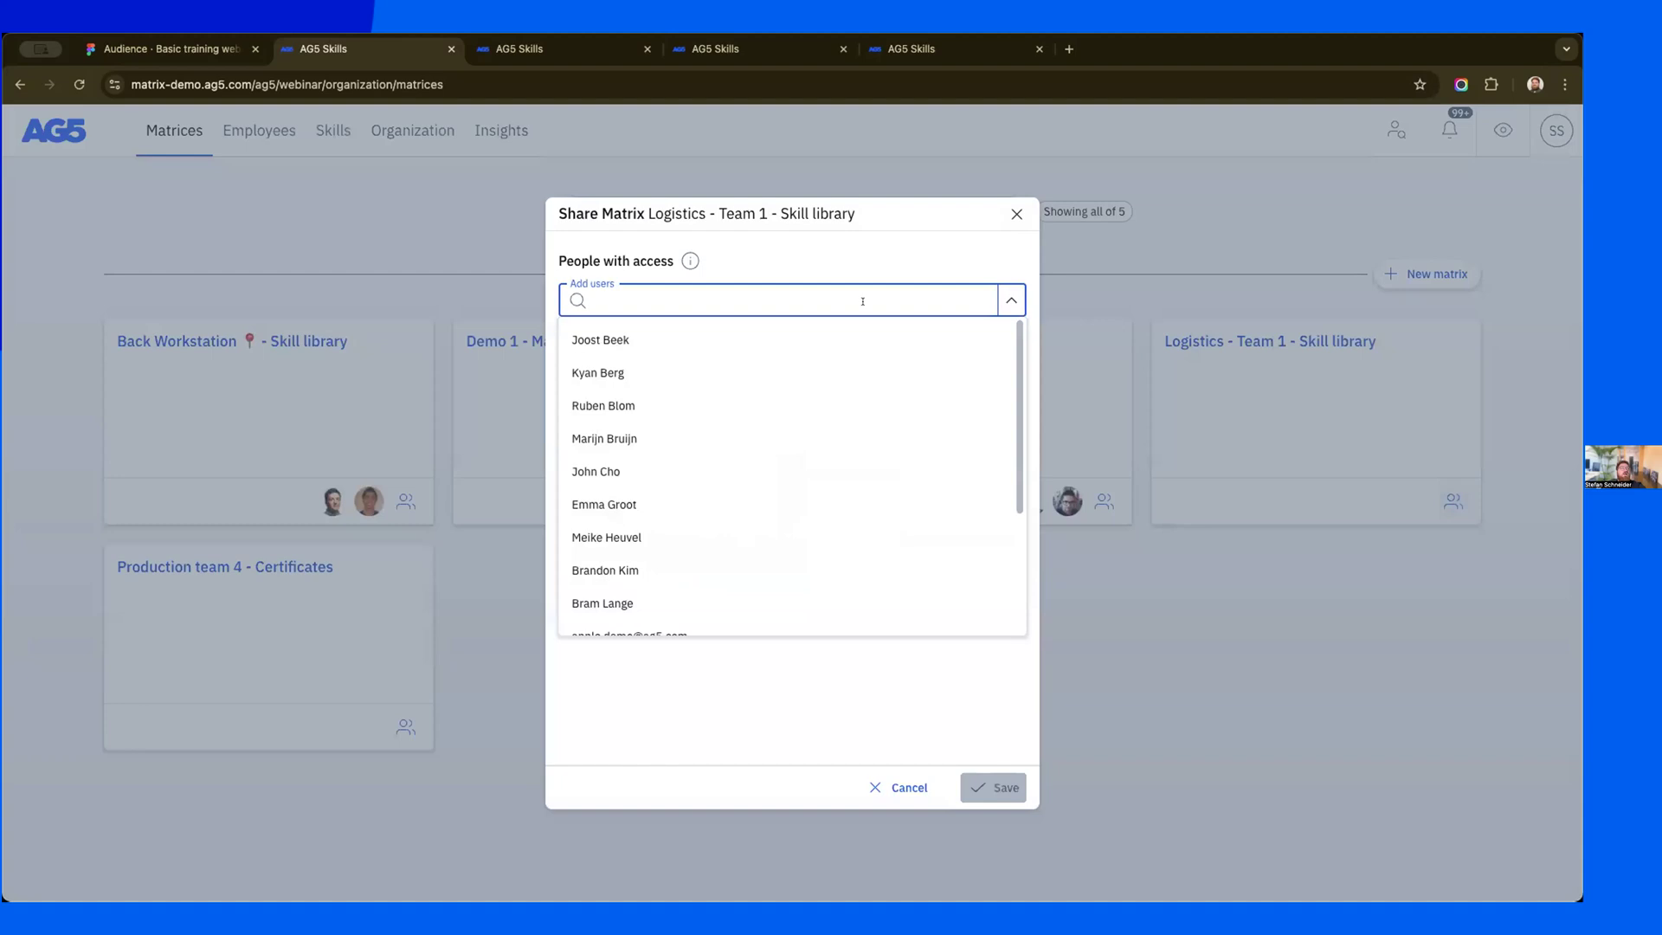
scroll(735, 415, down, 2)
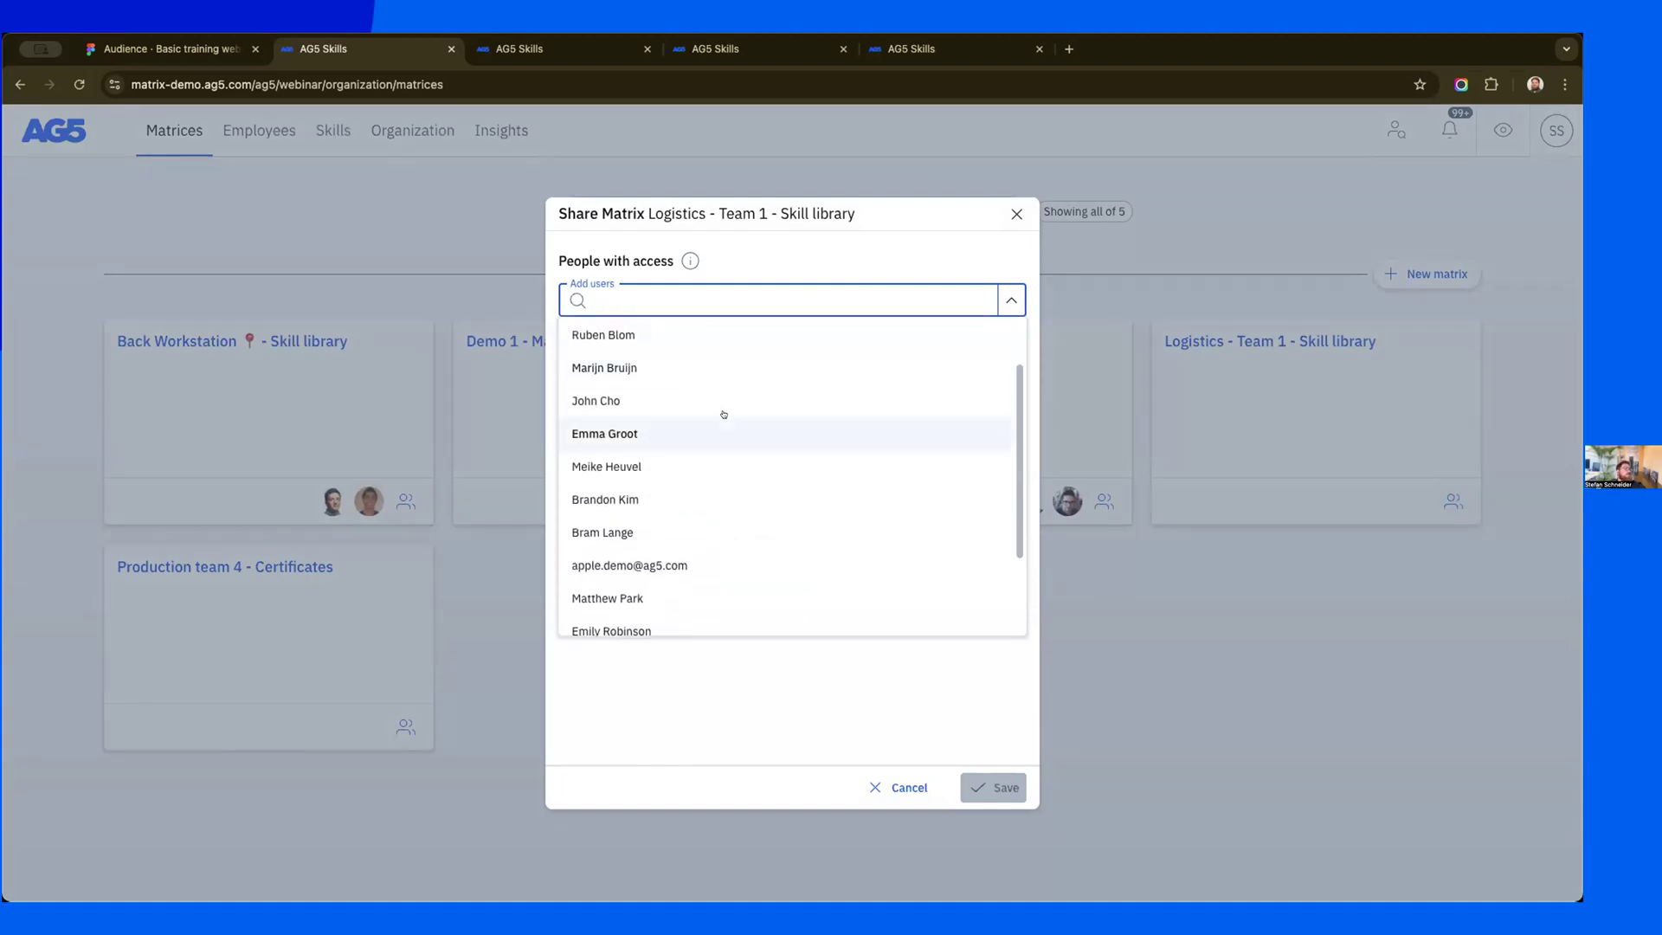
text(ry)
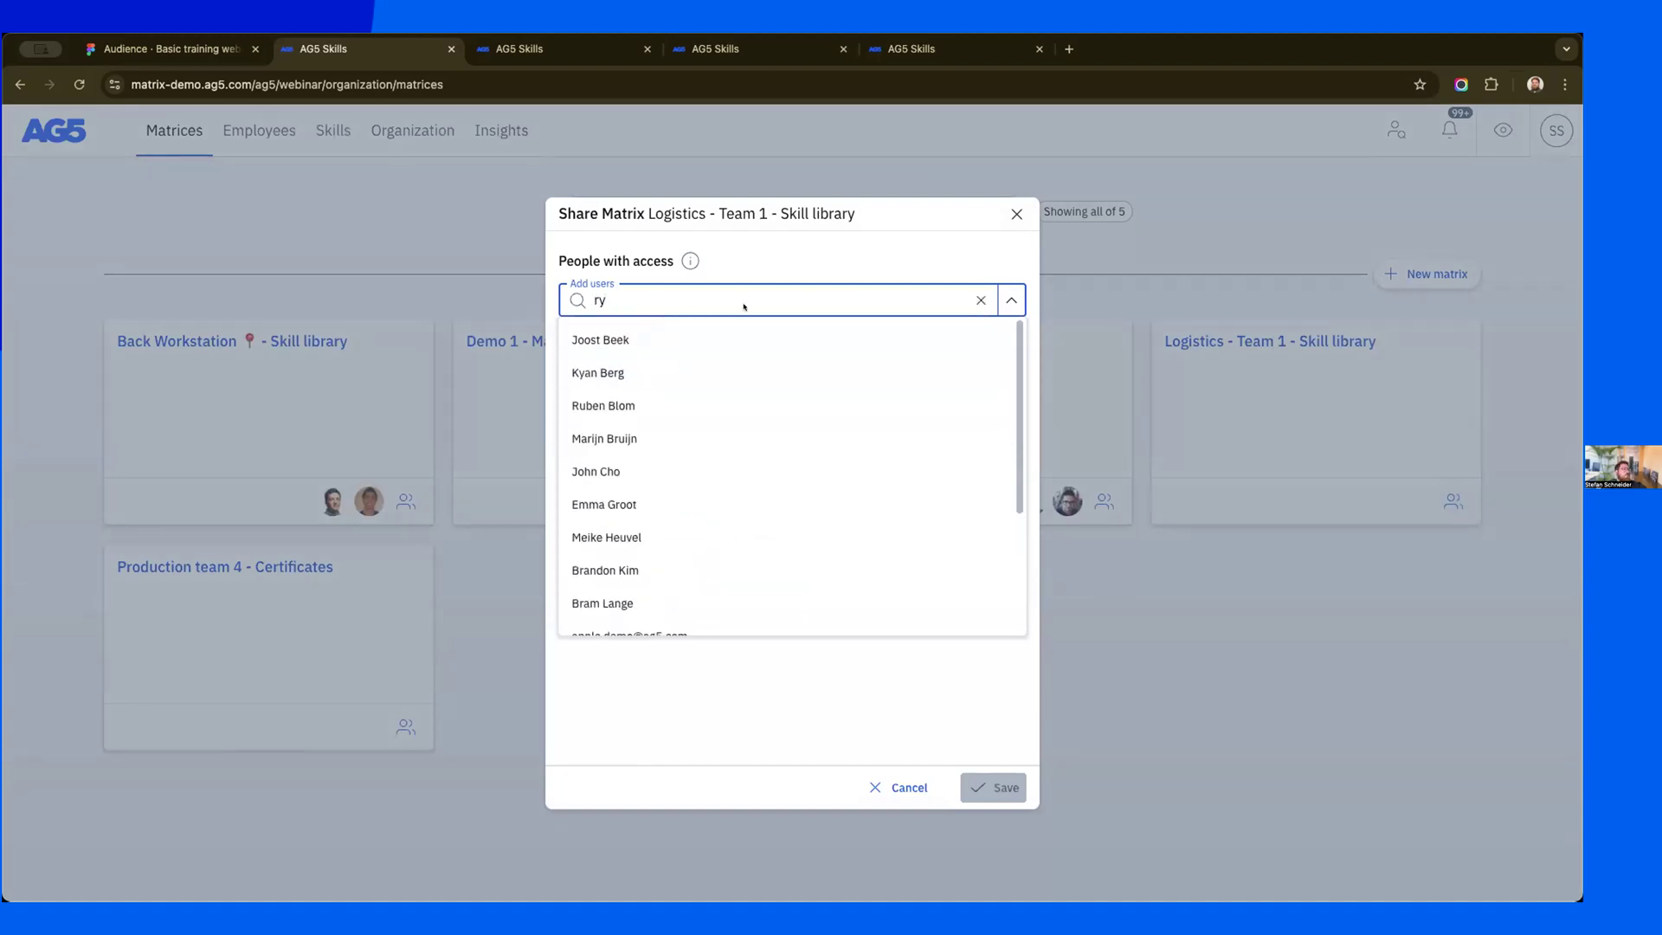
key(BackSpace)
text(ay)
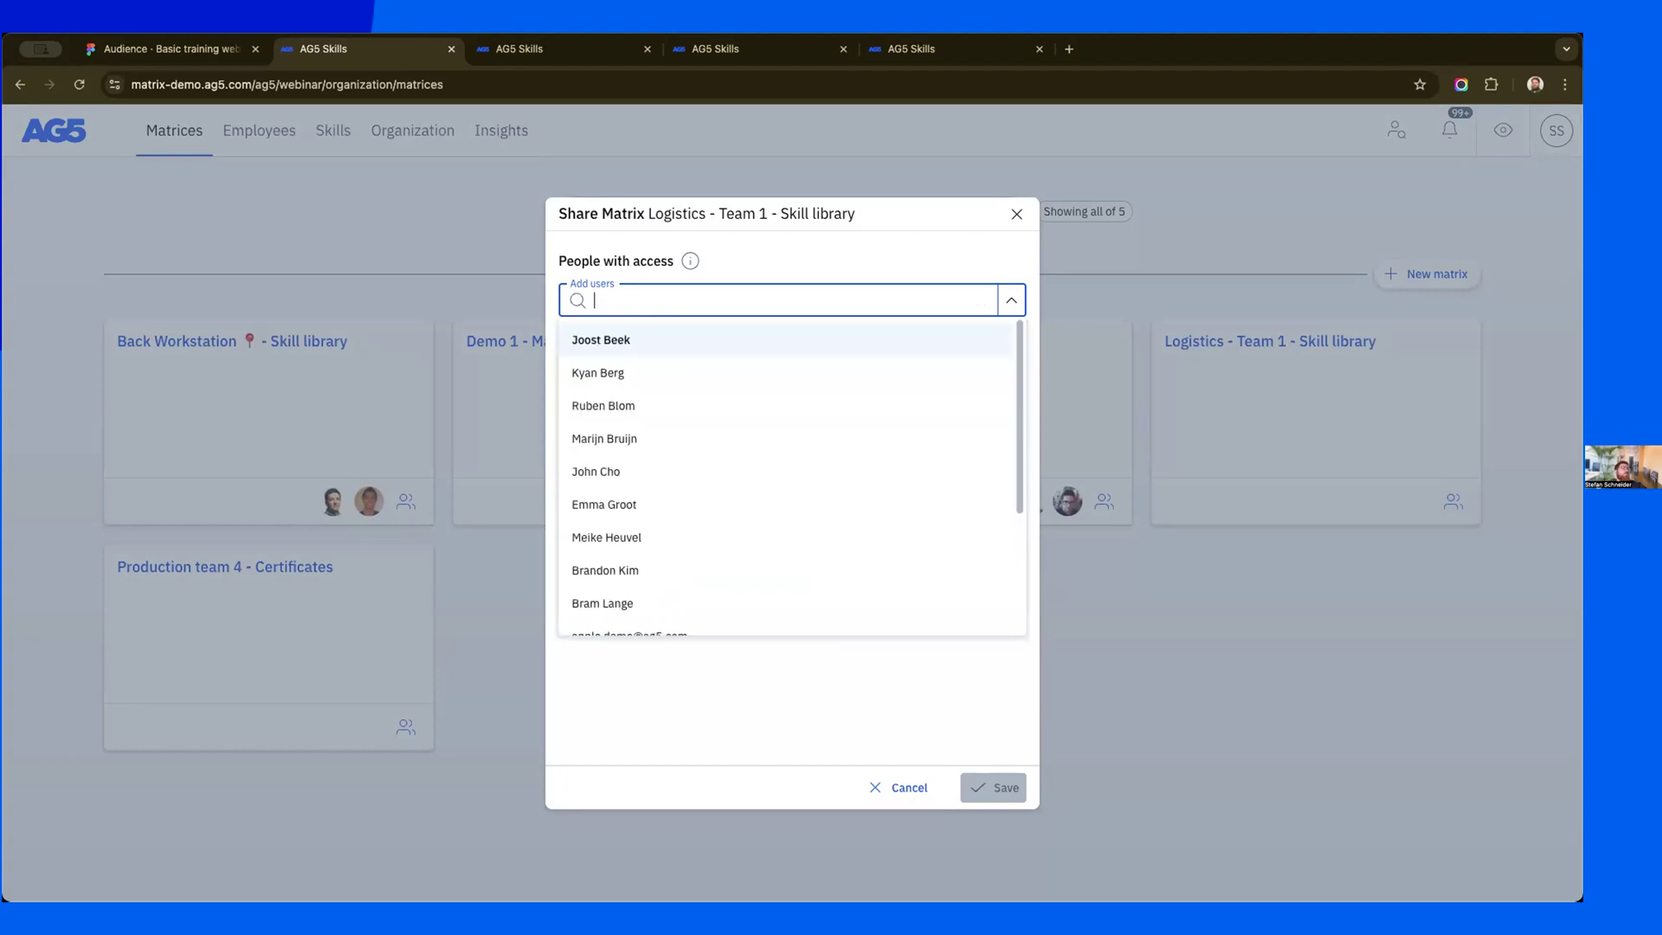
click(629, 337)
- Review the Viewer and Editor roles for the added user, choose Viewer, and close the sharing settings without saving
click(893, 352)
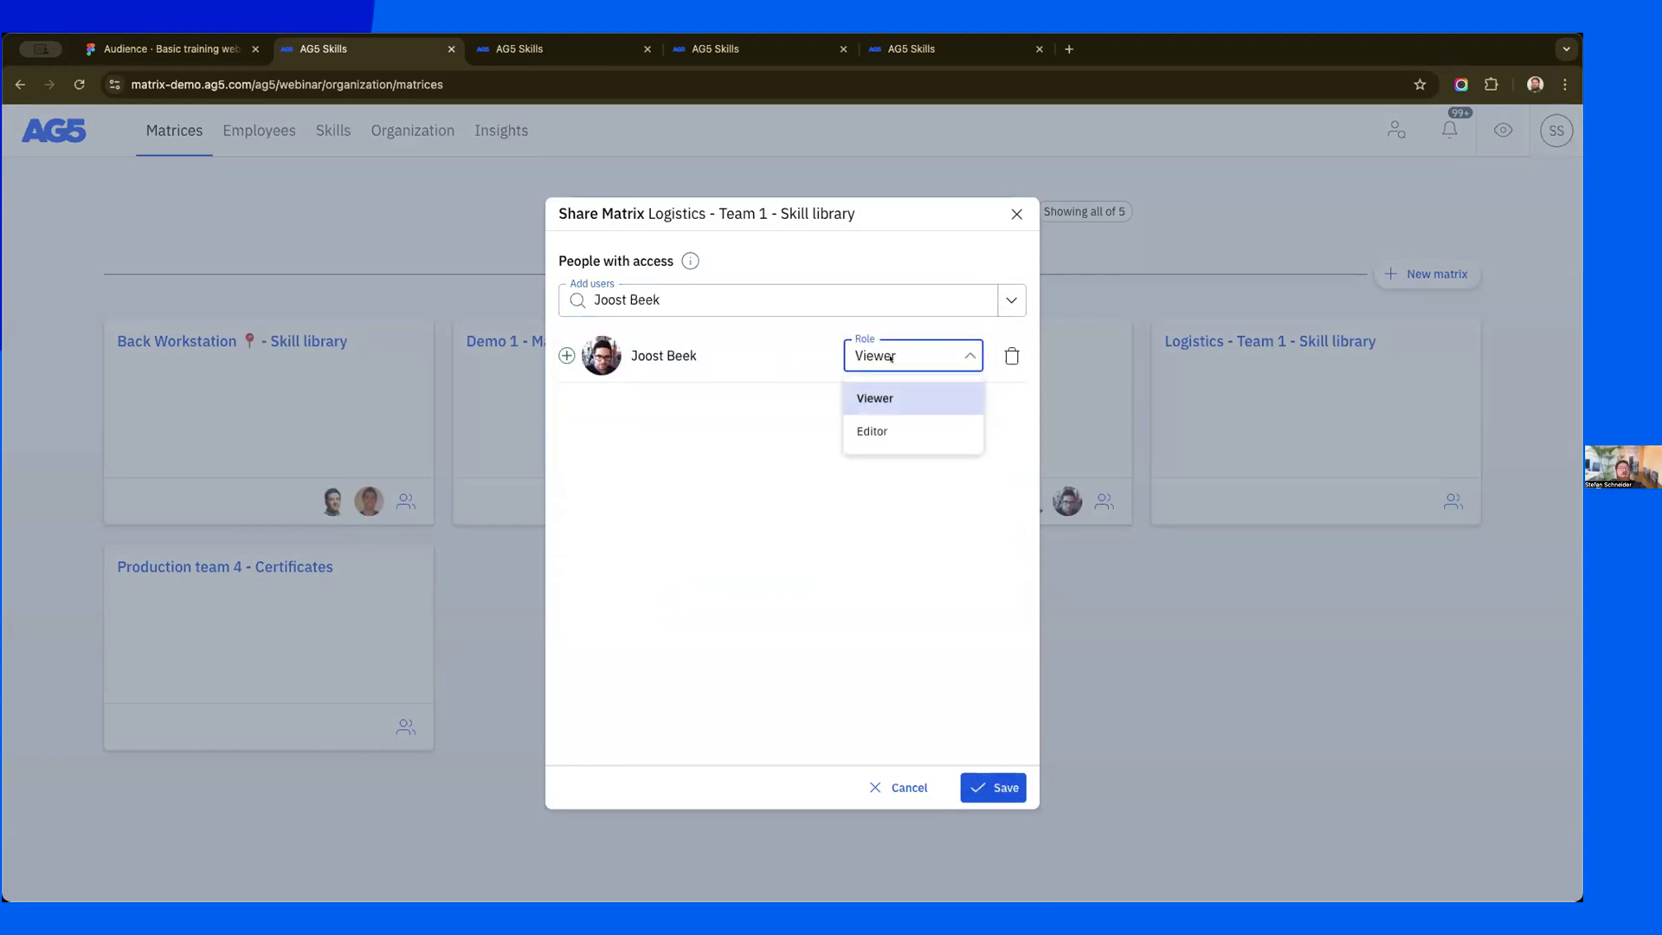
click(891, 386)
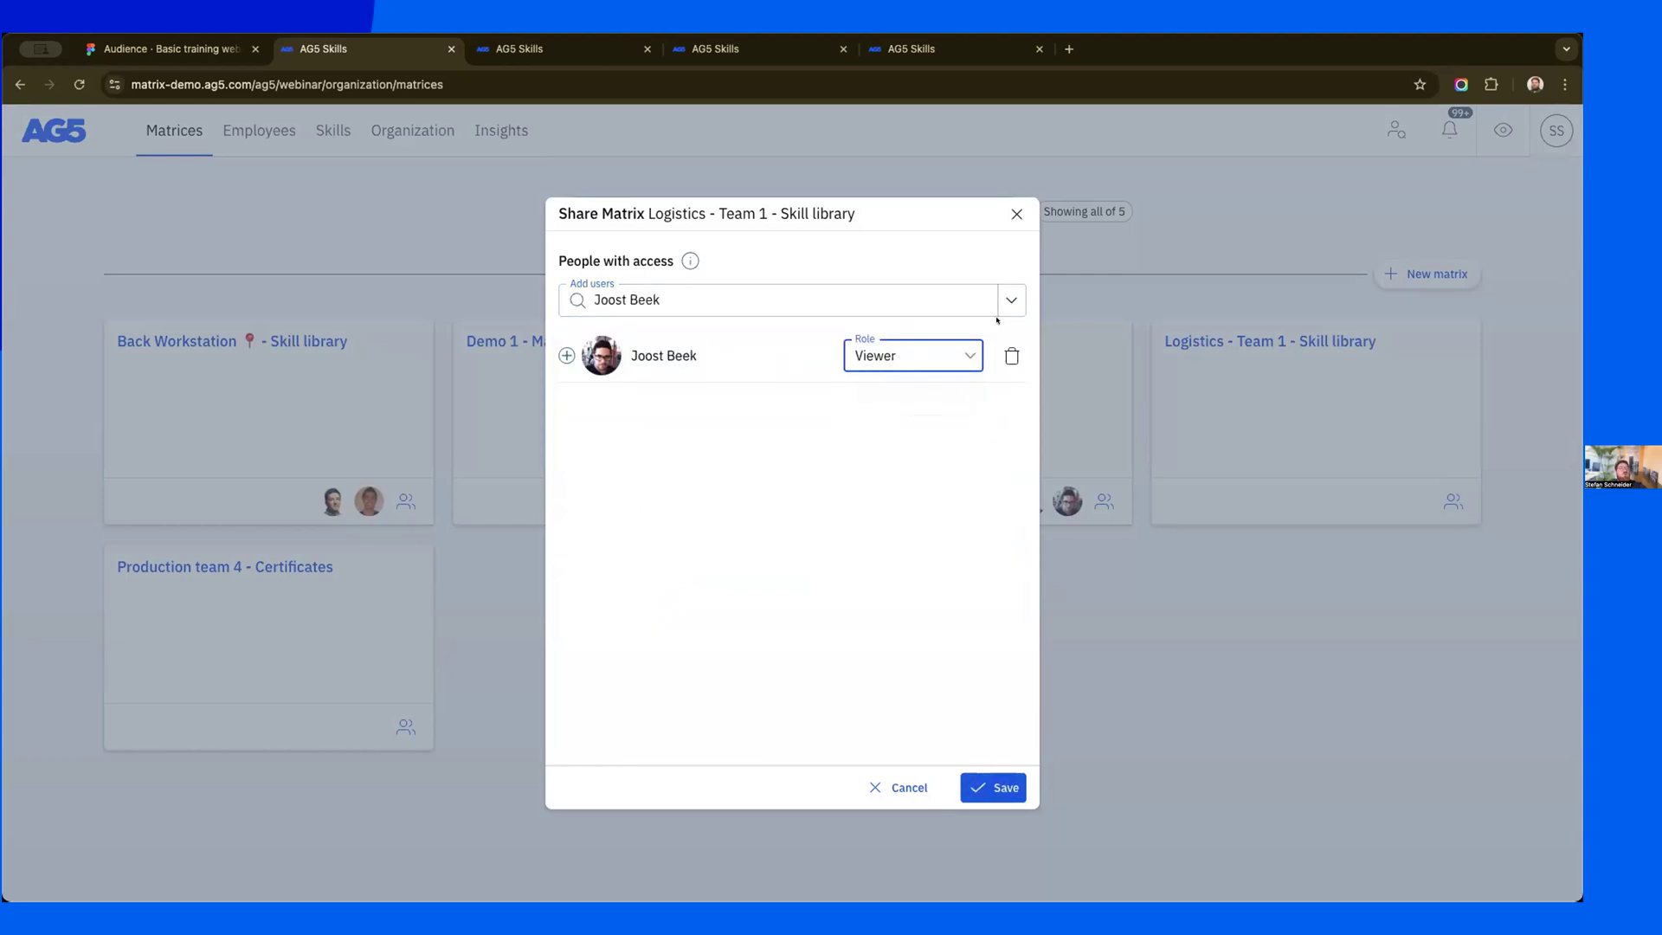
click(947, 353)
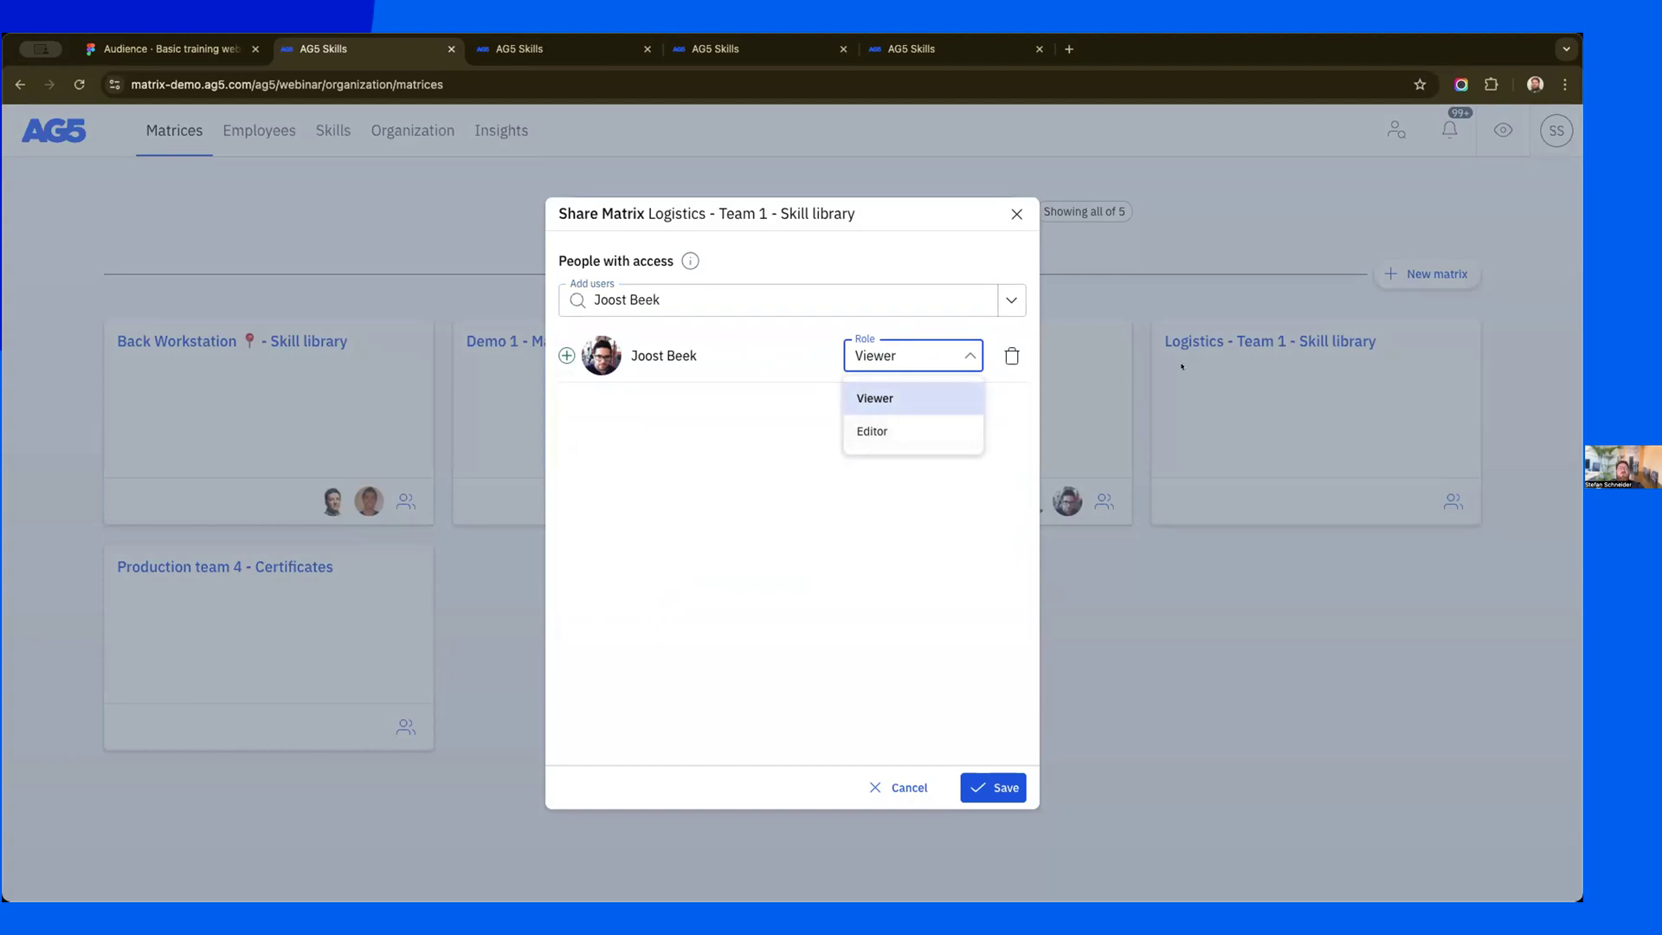
click(912, 397)
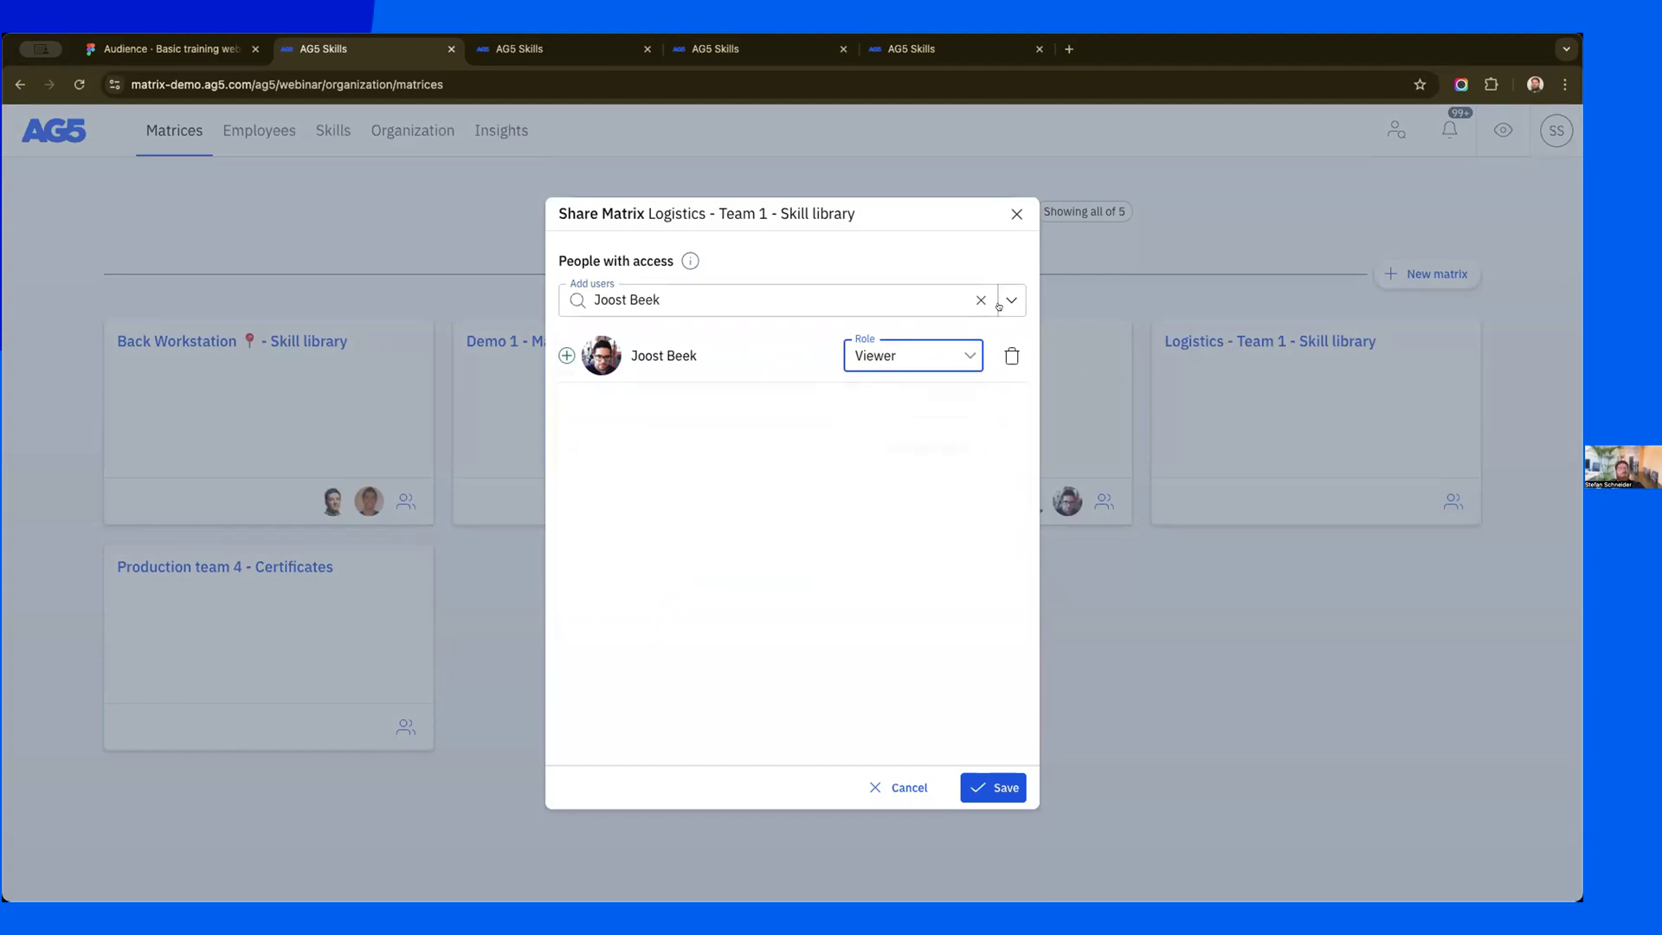
click(1017, 214)
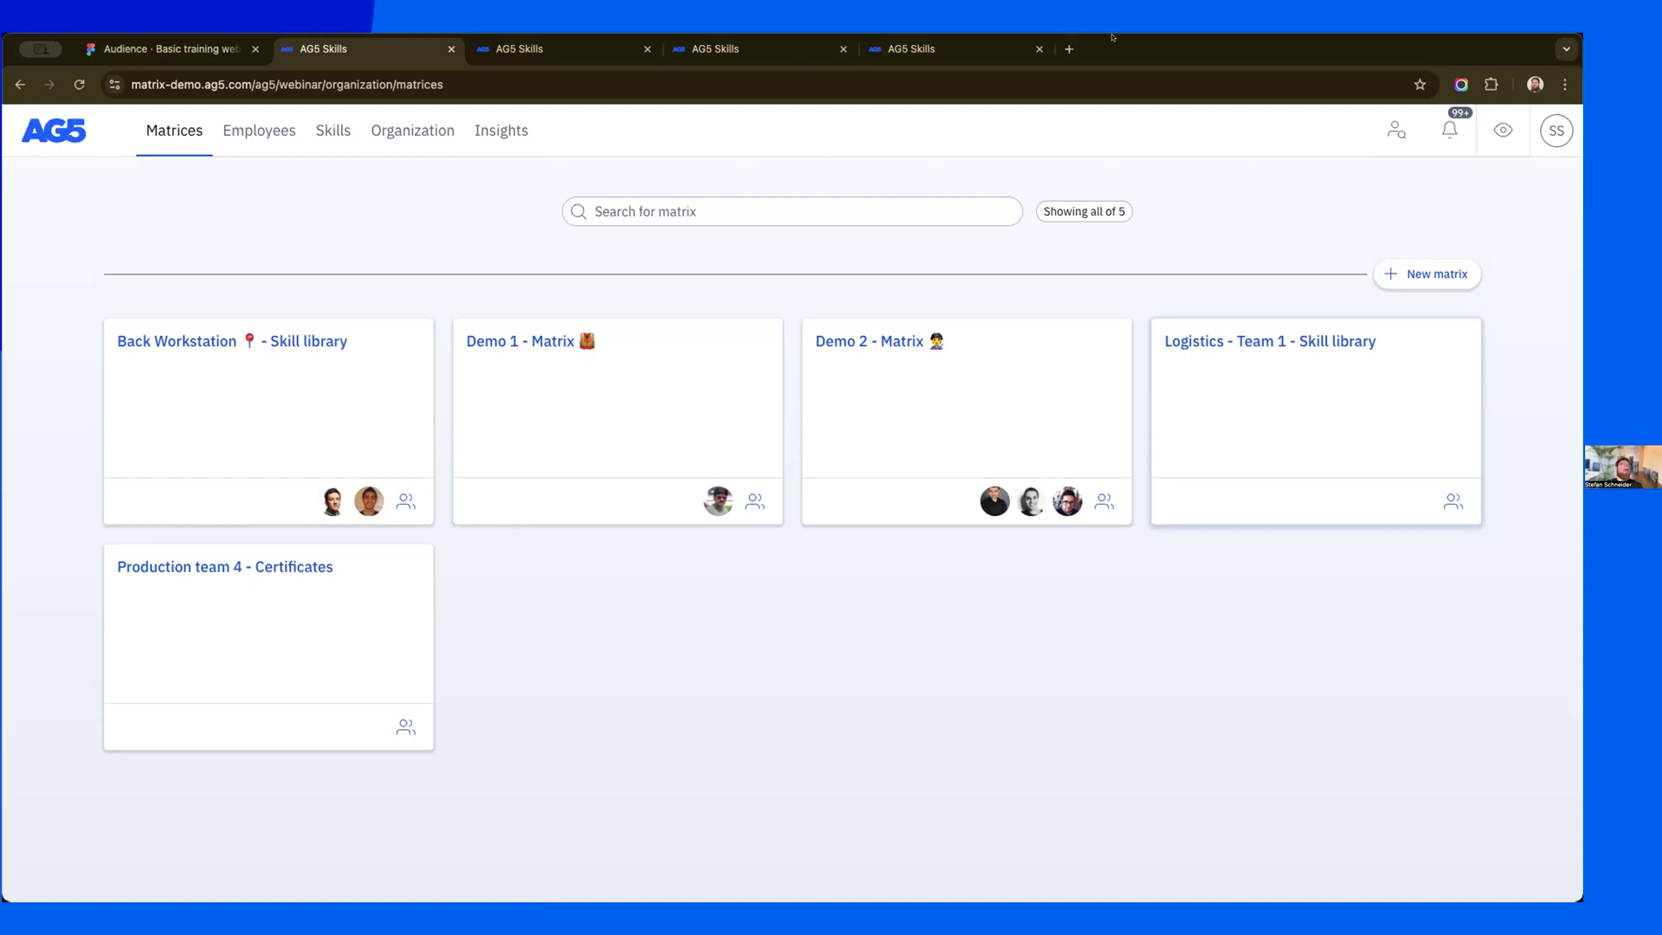
- Switch to the Basic training webinar deck in Figma, show it full screen, and advance past AG5 support to the Q&A slide
click(195, 49)
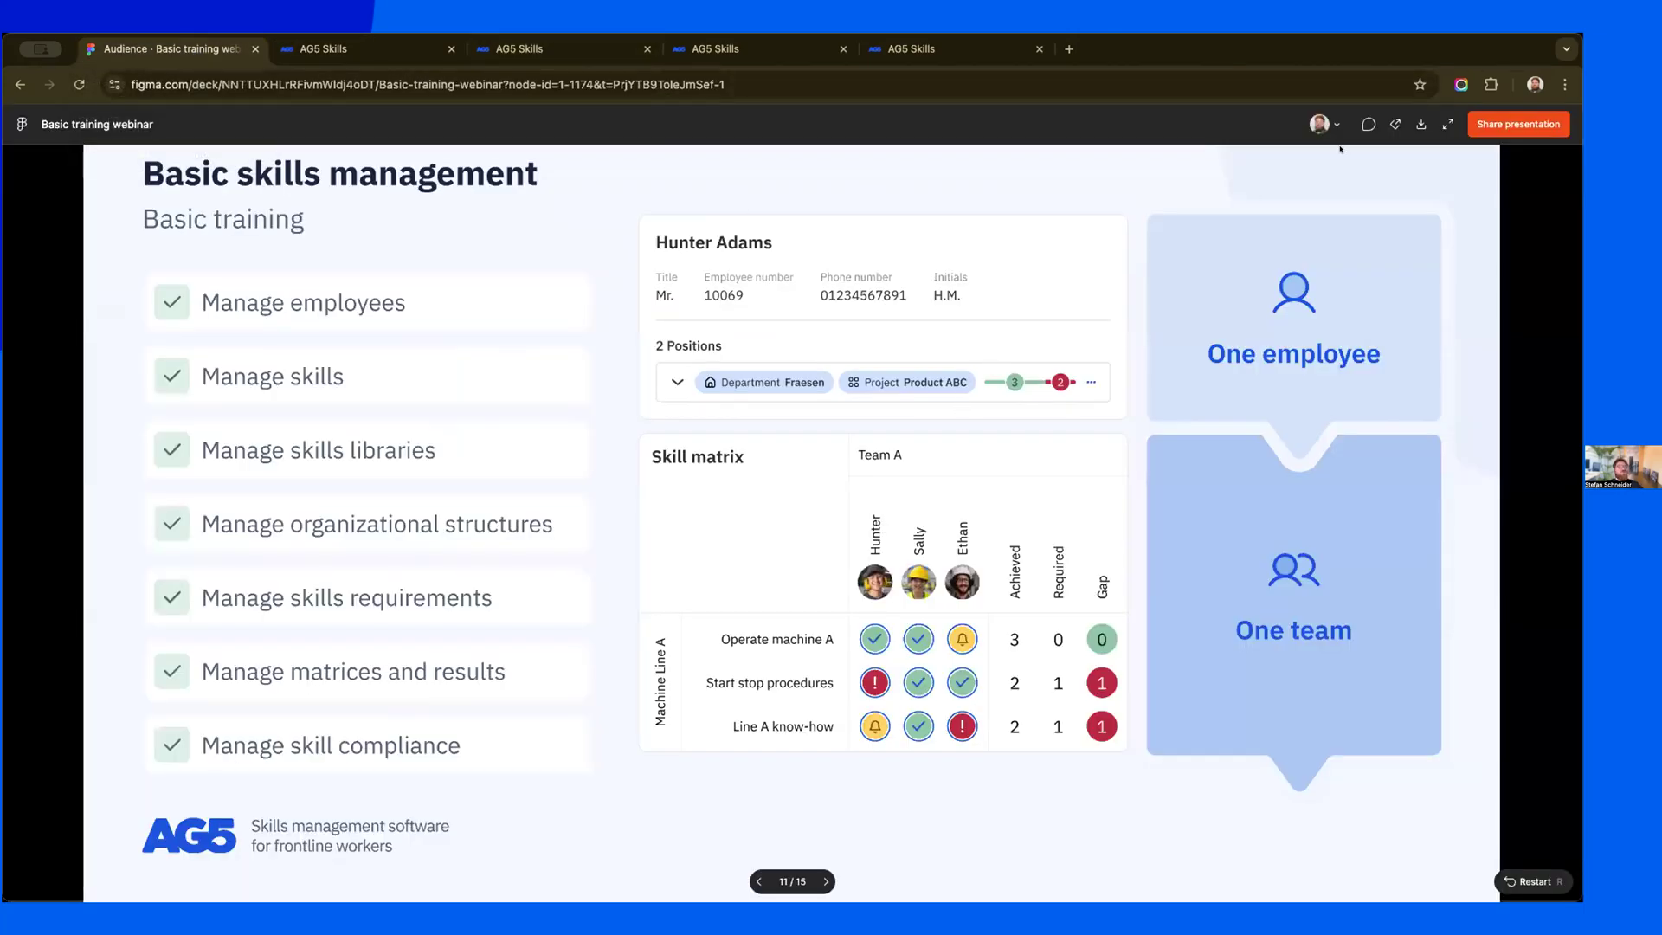
click(1446, 124)
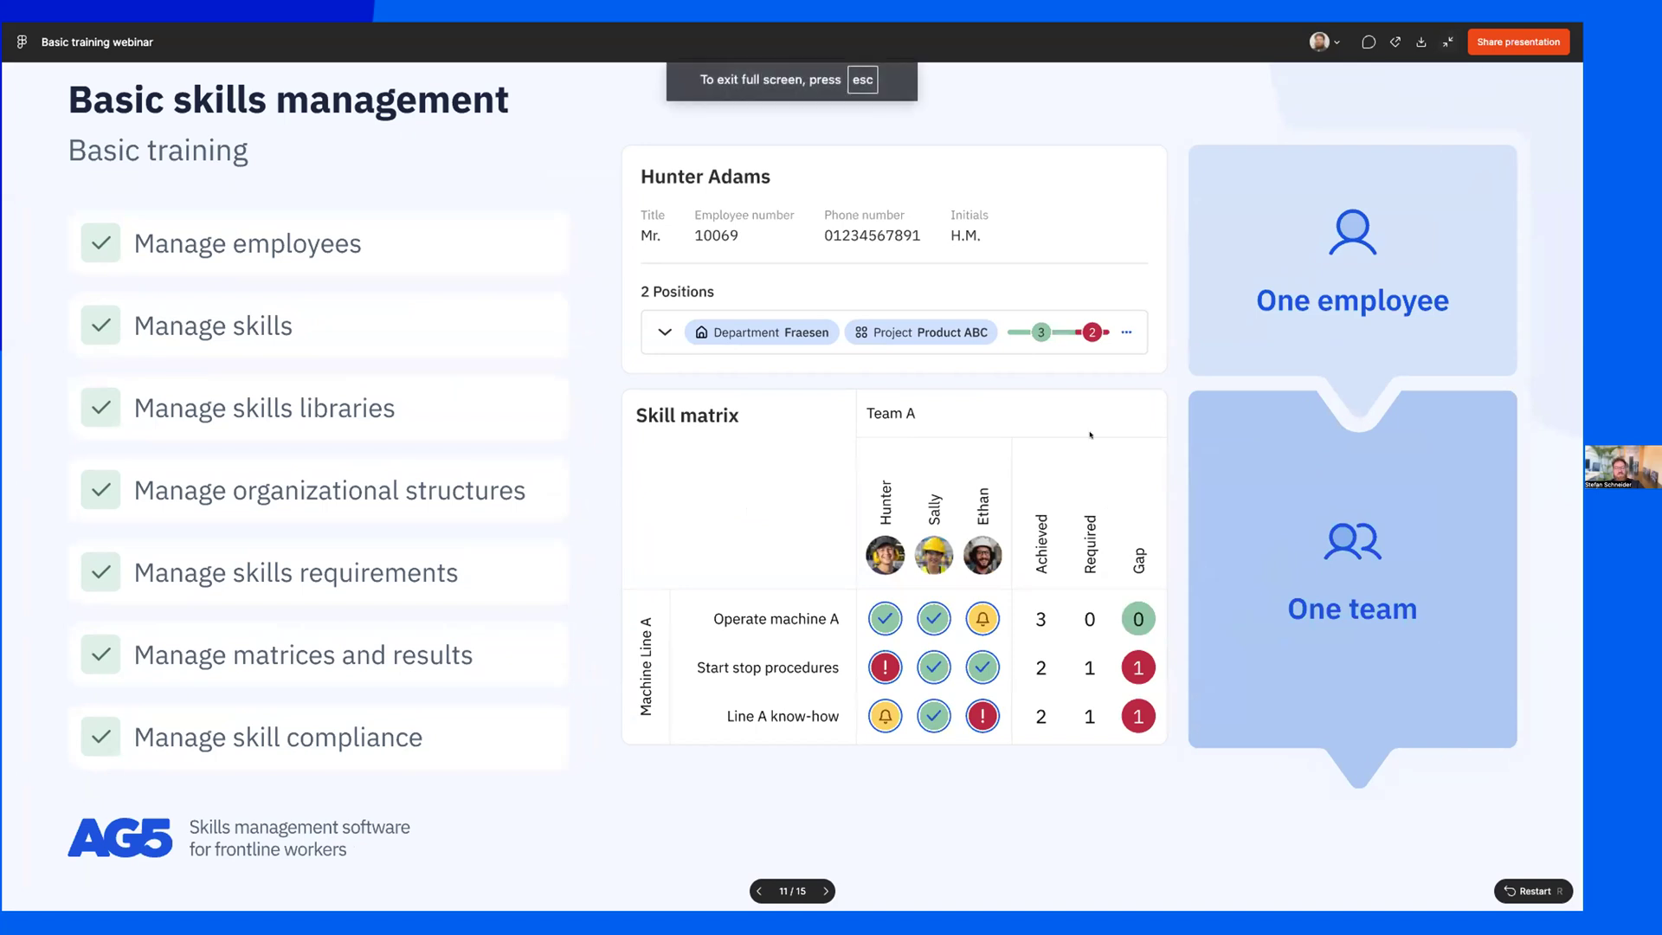
key(Right)
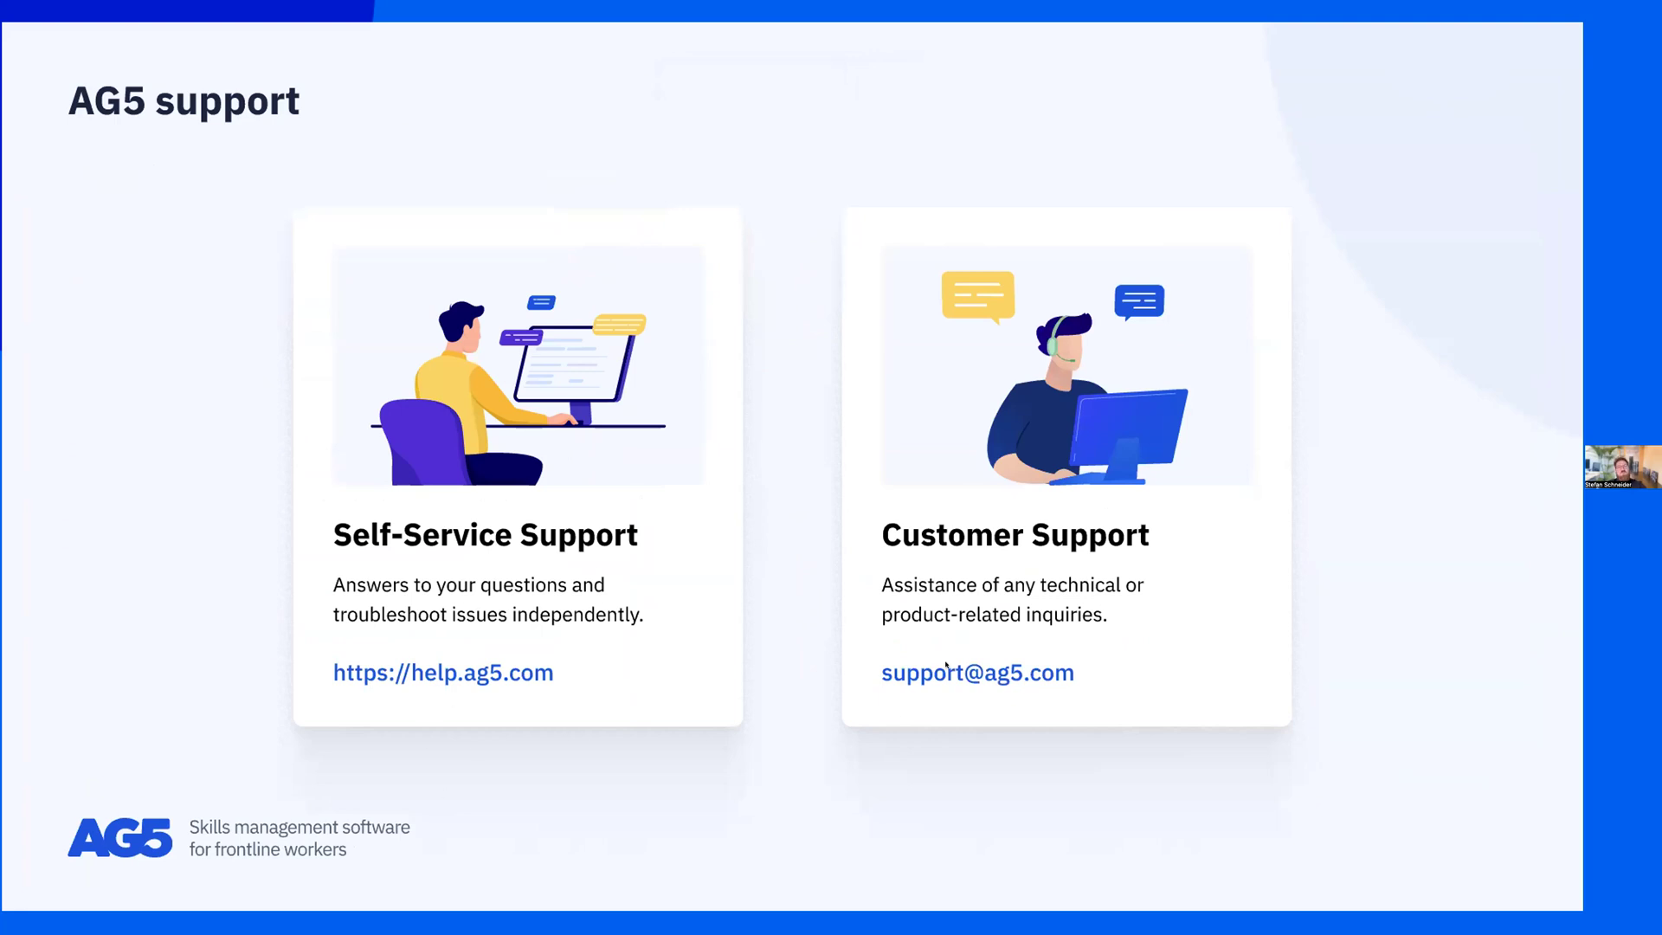
key(Right)
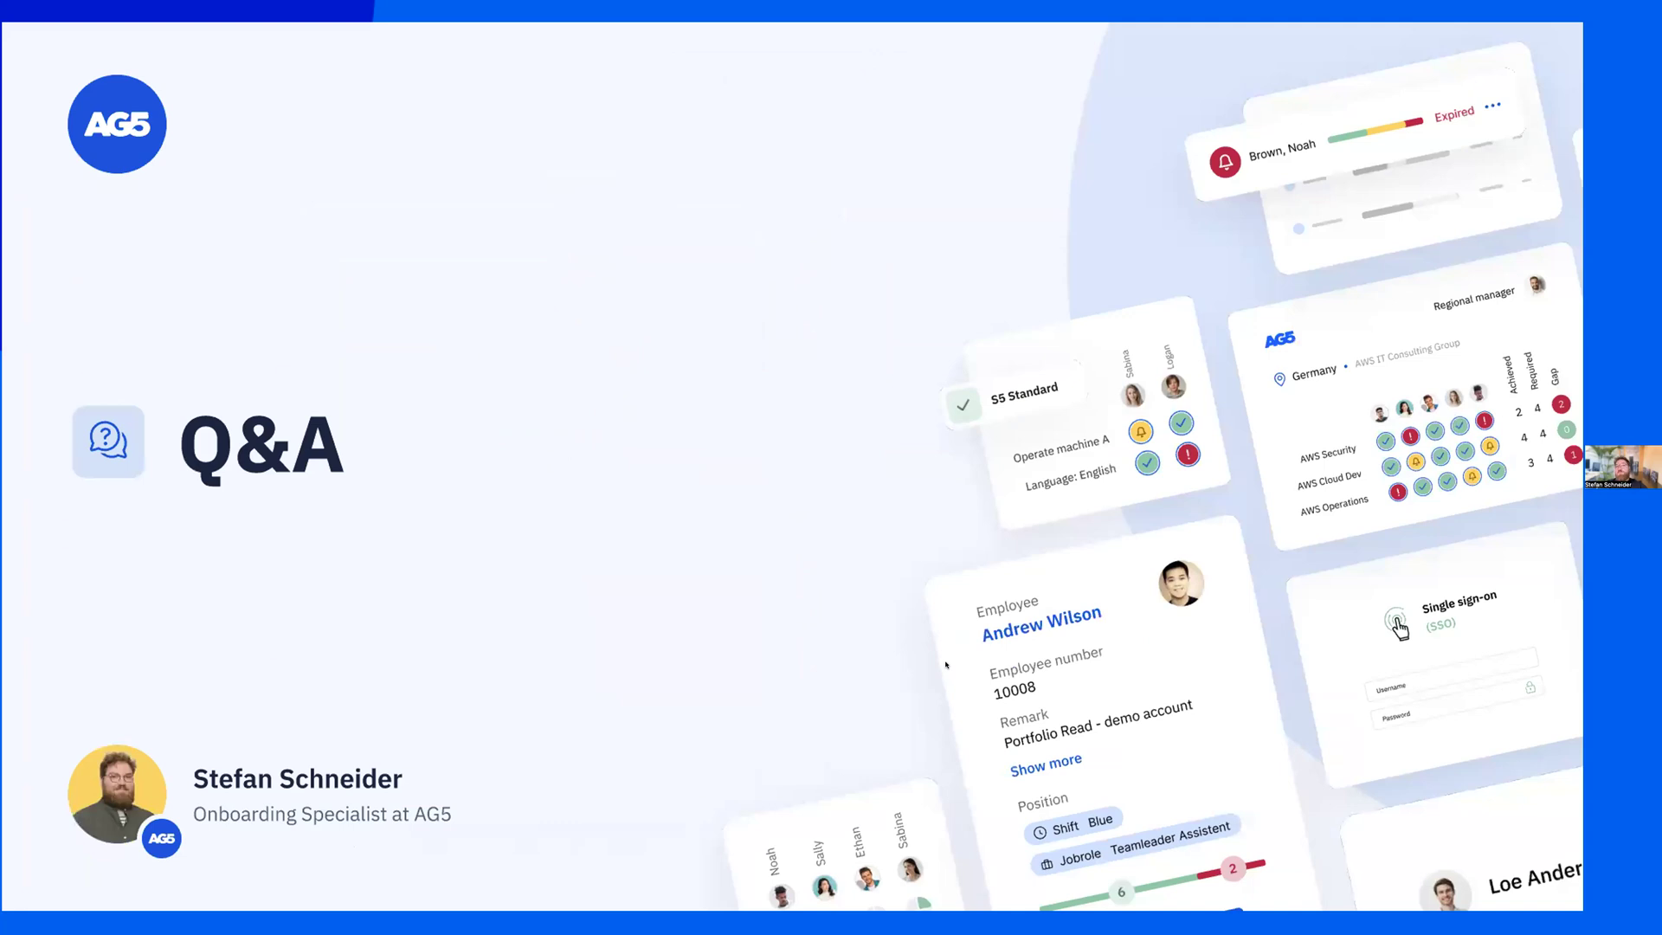